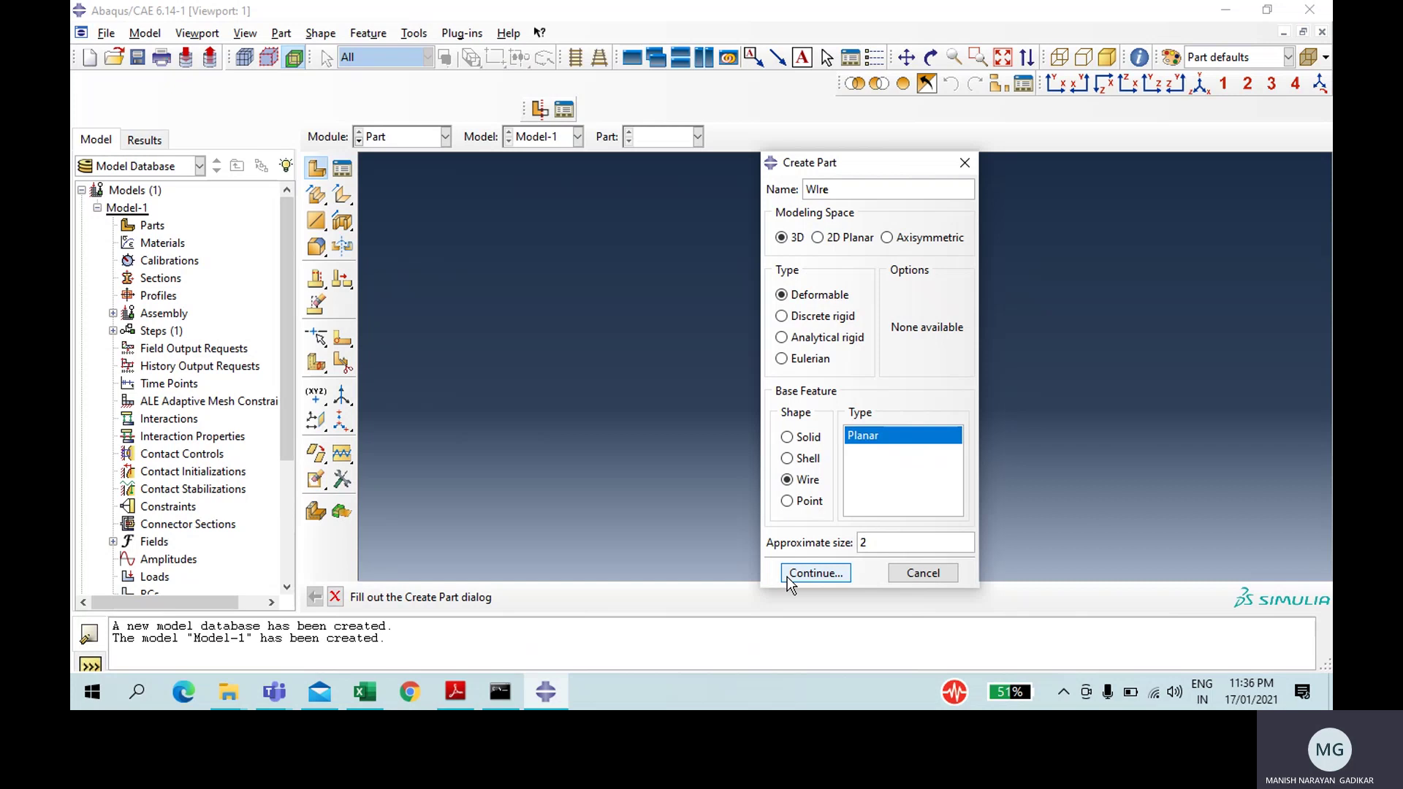
Step: Create the 3D deformable planar wire part WIre with approximate size 2 and sketch a horizontal line about 0.39 long
left_click(787, 575)
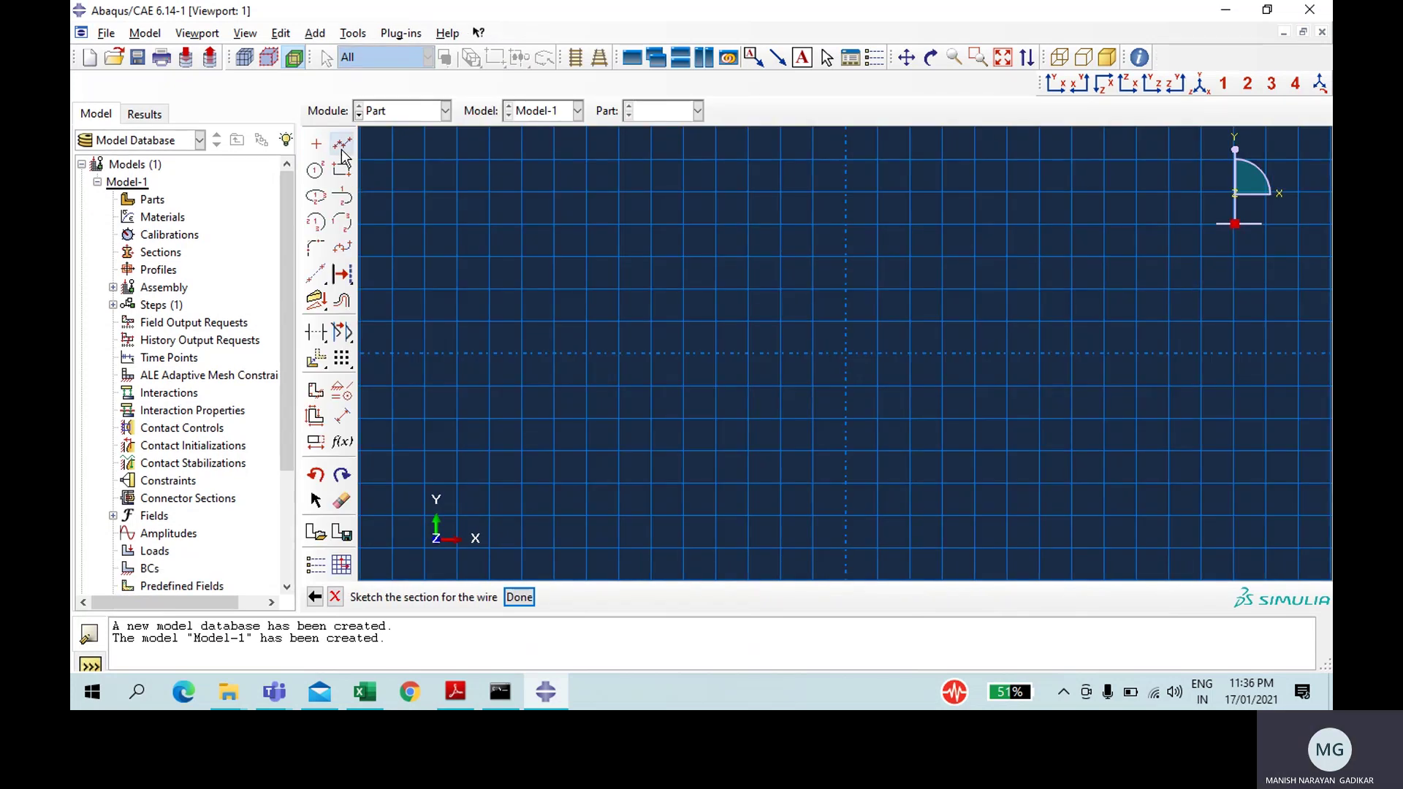
left_click(342, 149)
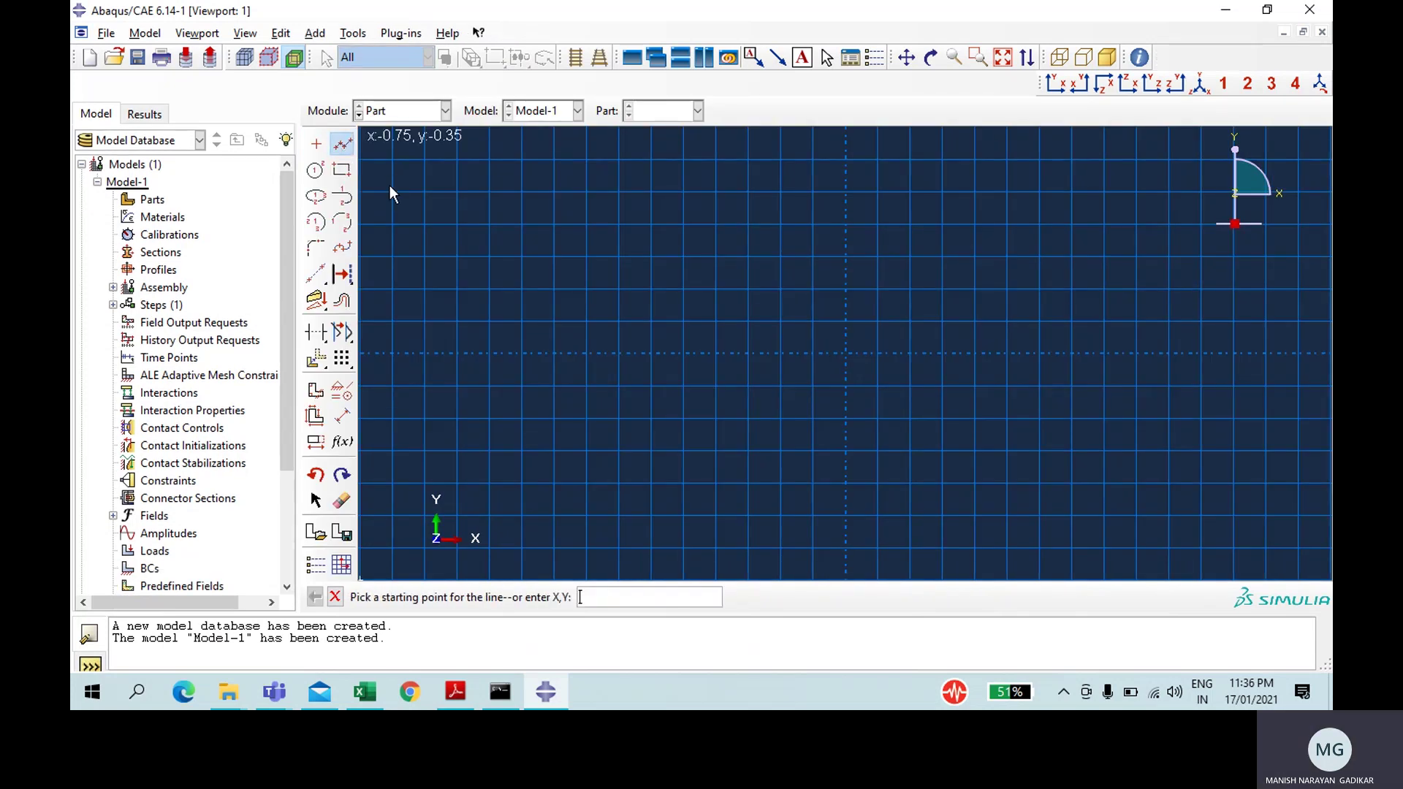
left_click(541, 297)
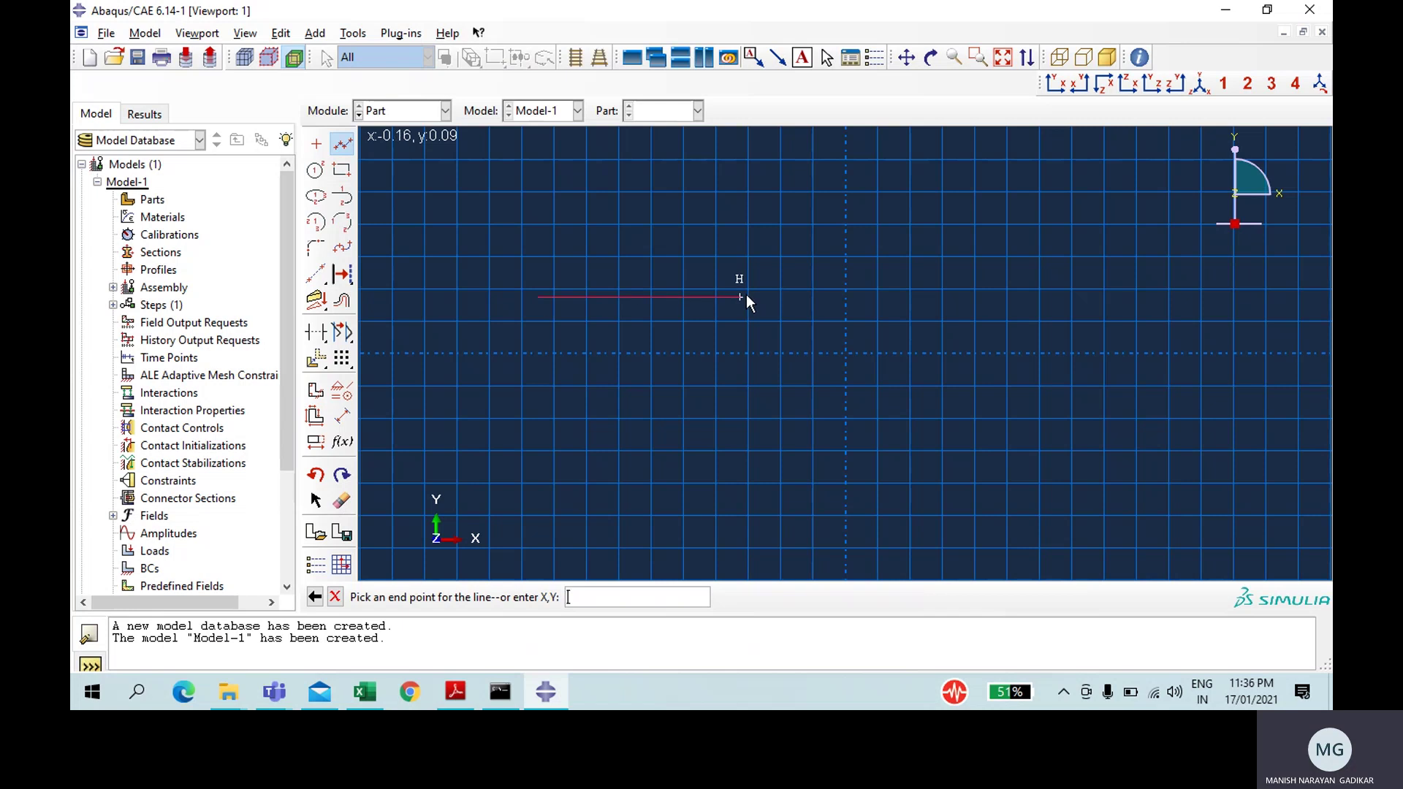
left_click(788, 297)
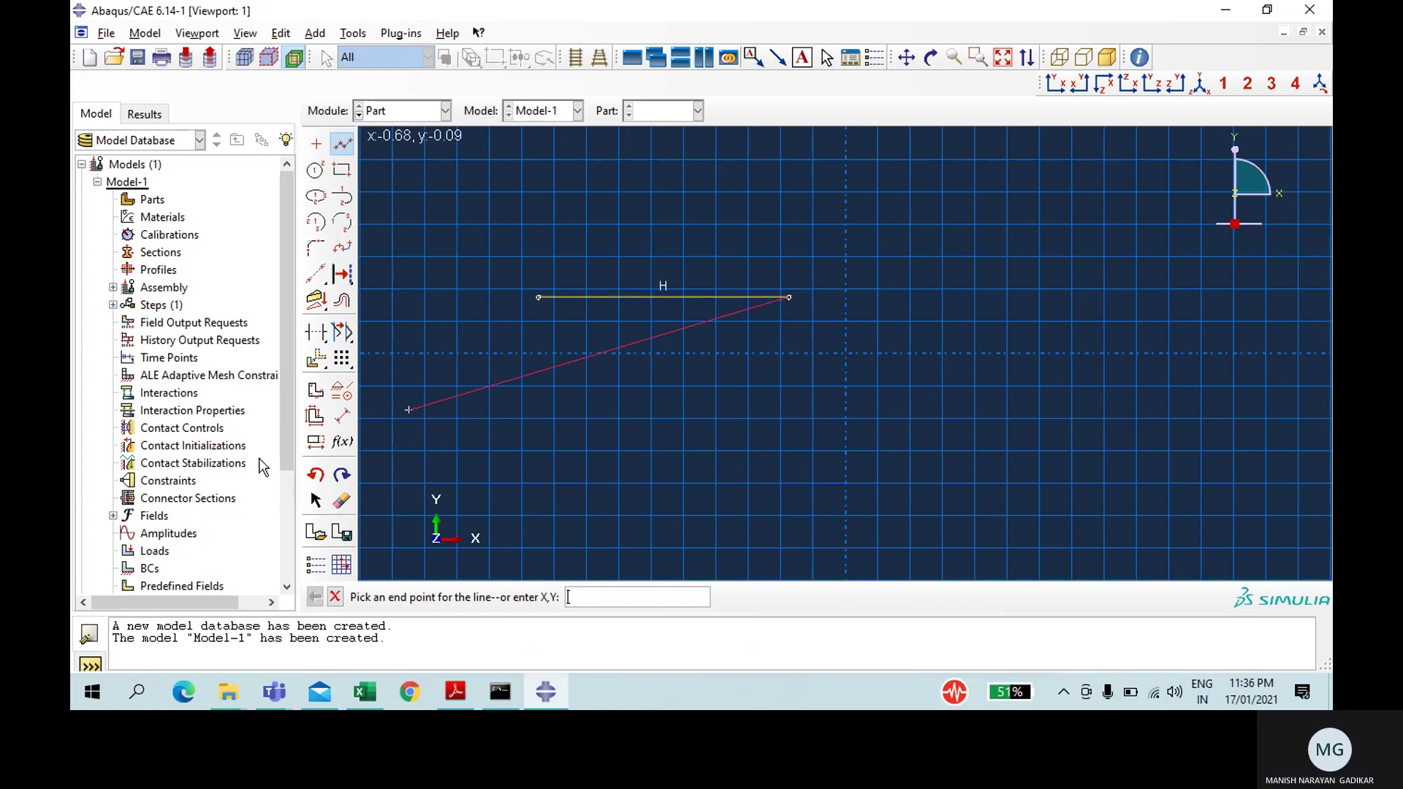
Step: Dimension the horizontal line to a length of 2 and finish the wire sketch
left_click(341, 418)
left_click(713, 295)
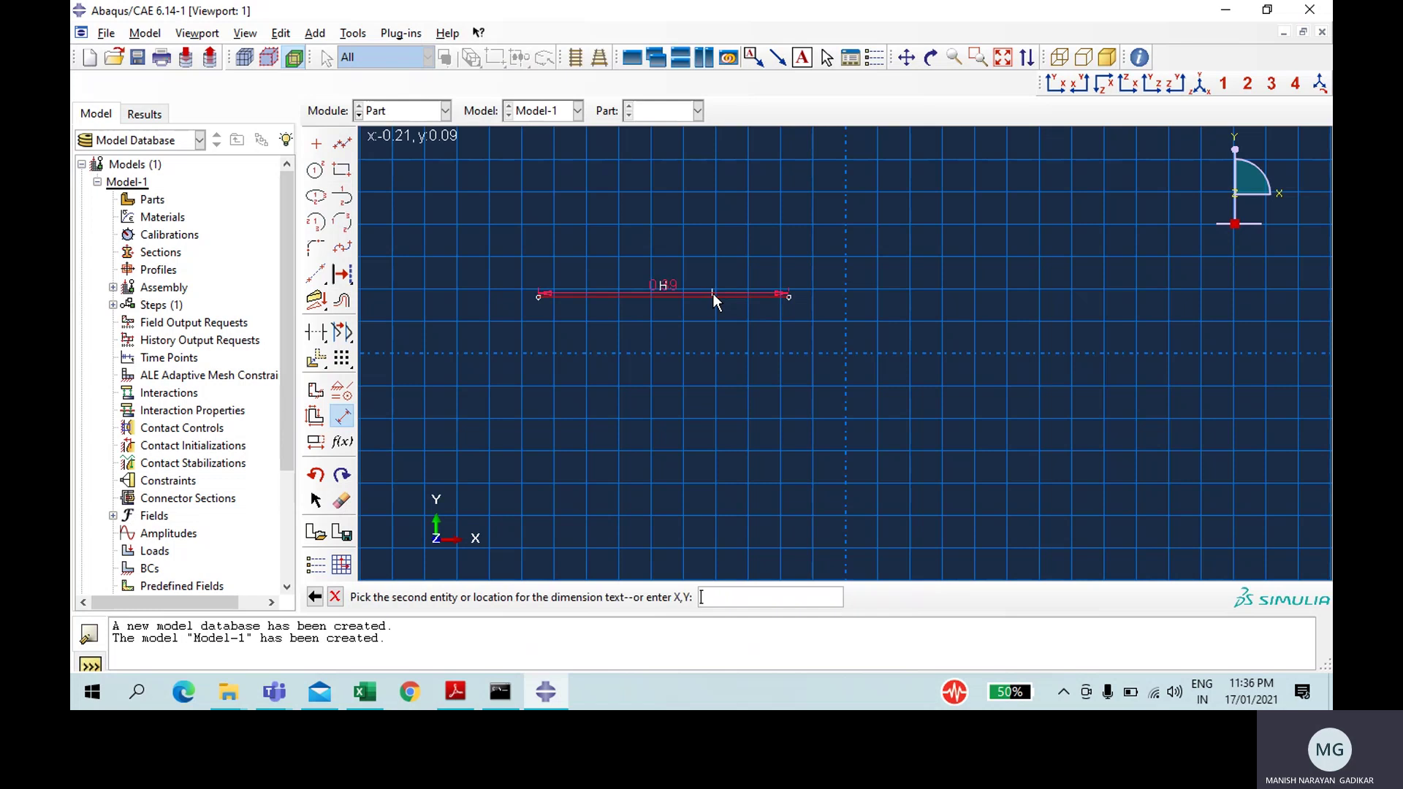
left_click(709, 252)
type("2")
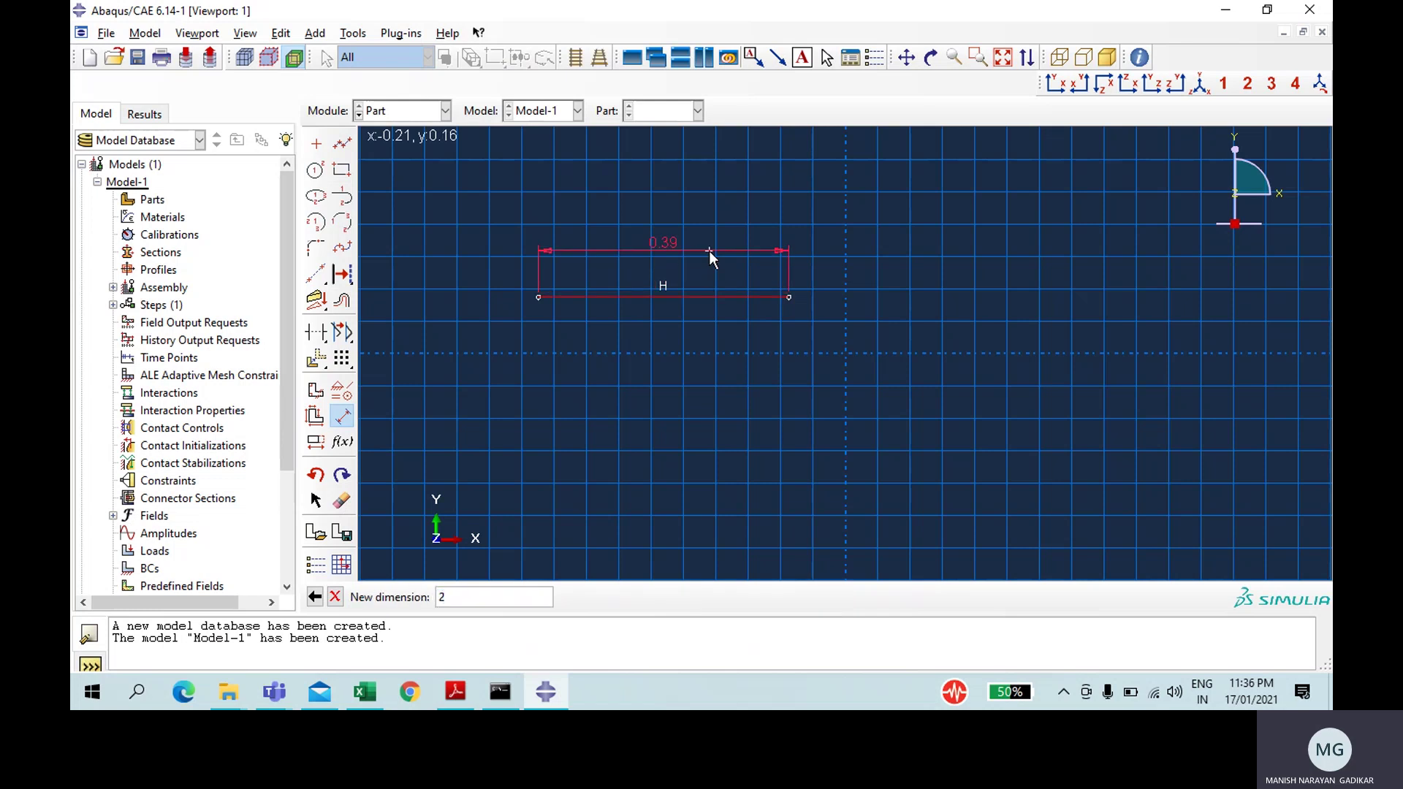
key("Return")
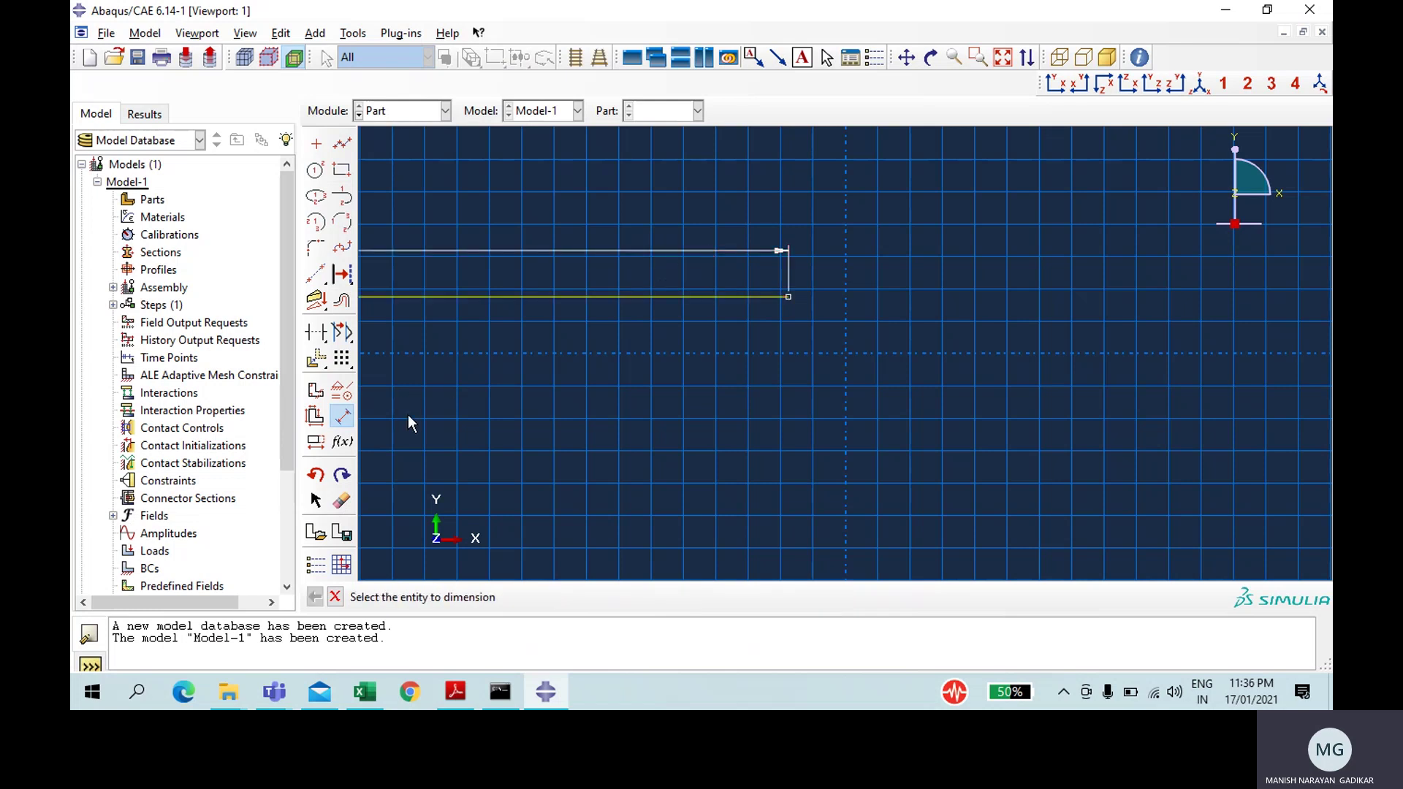
left_click(335, 597)
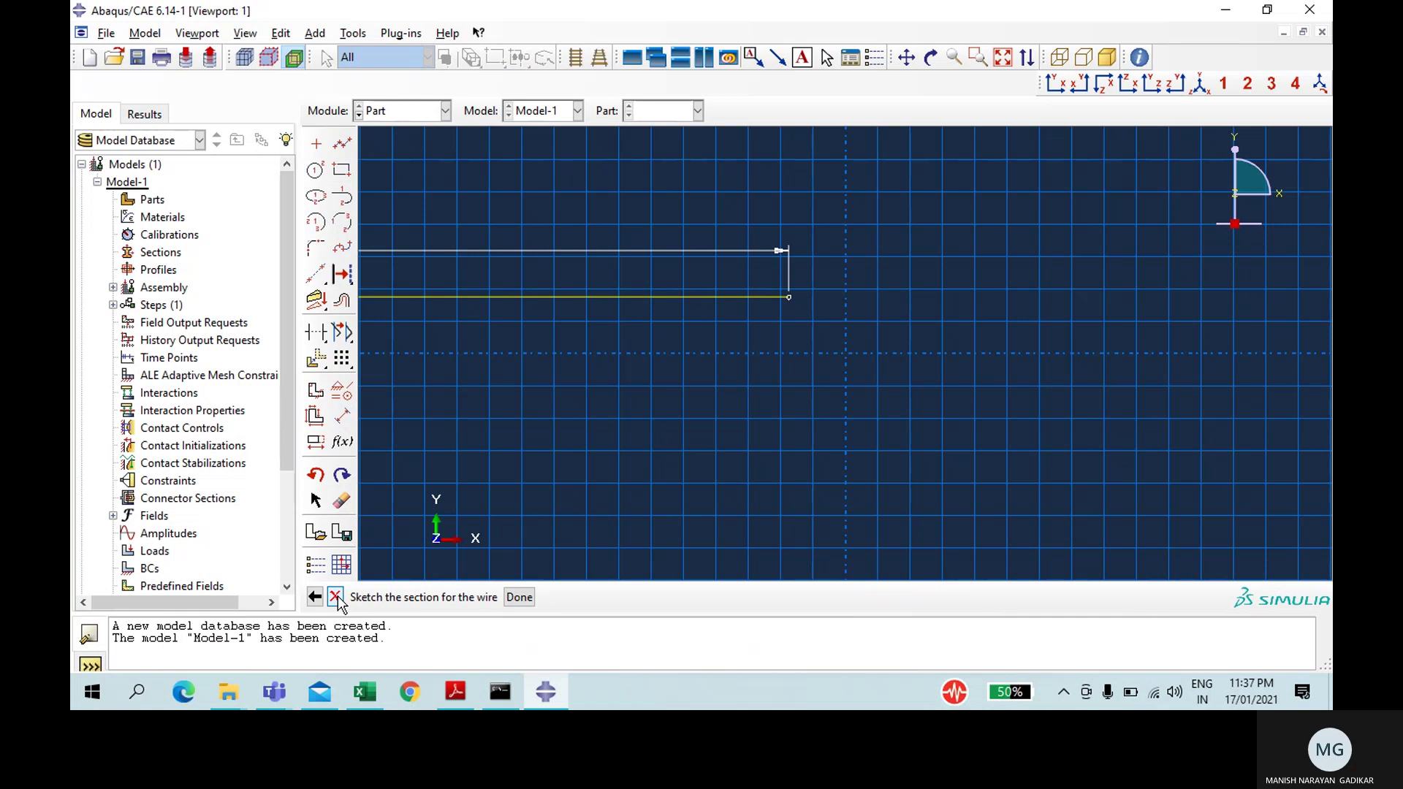
left_click(510, 593)
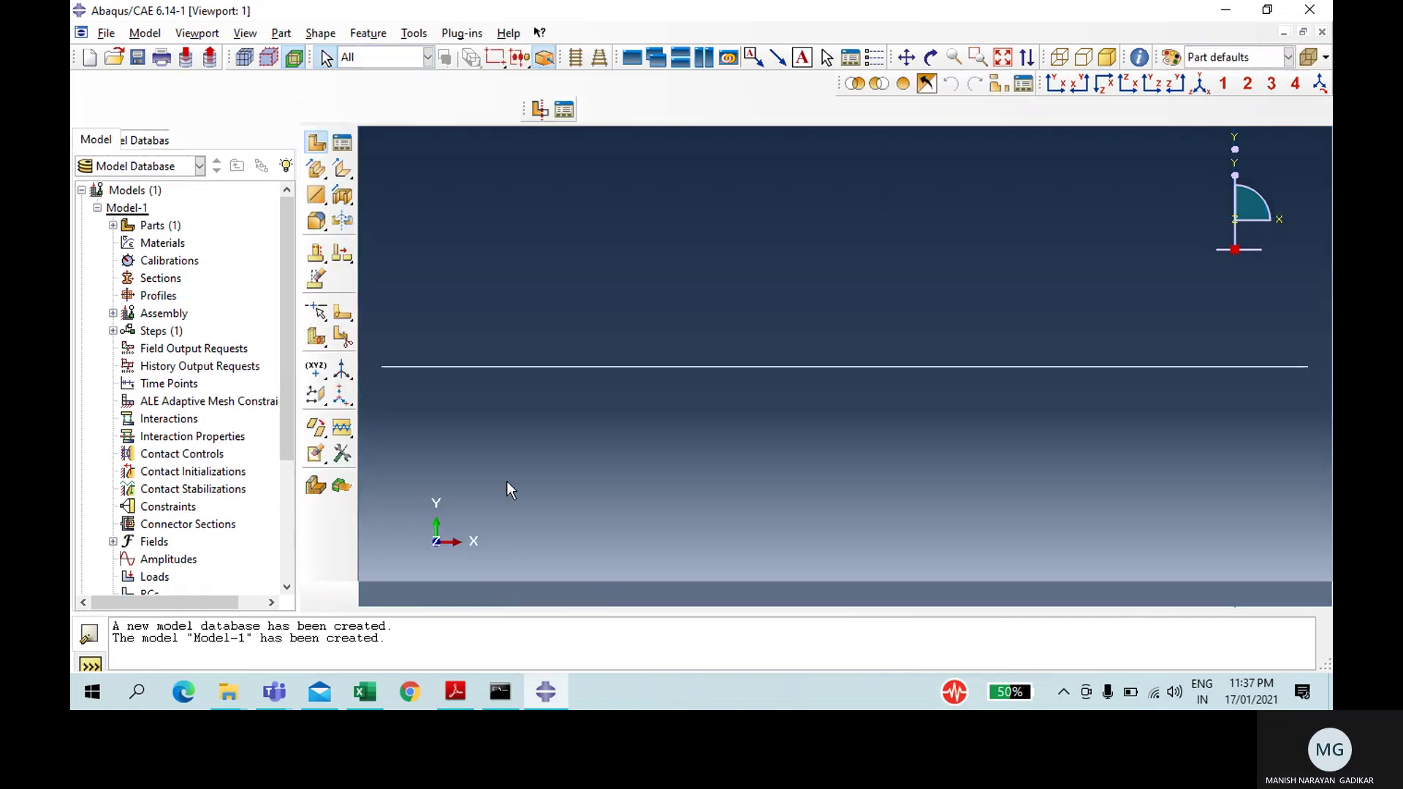
Step: In the Property module, create the material Steel with a density and isotropic elasticity: Young's modulus 200e09, Poisson's ratio 0.3
left_click(384, 142)
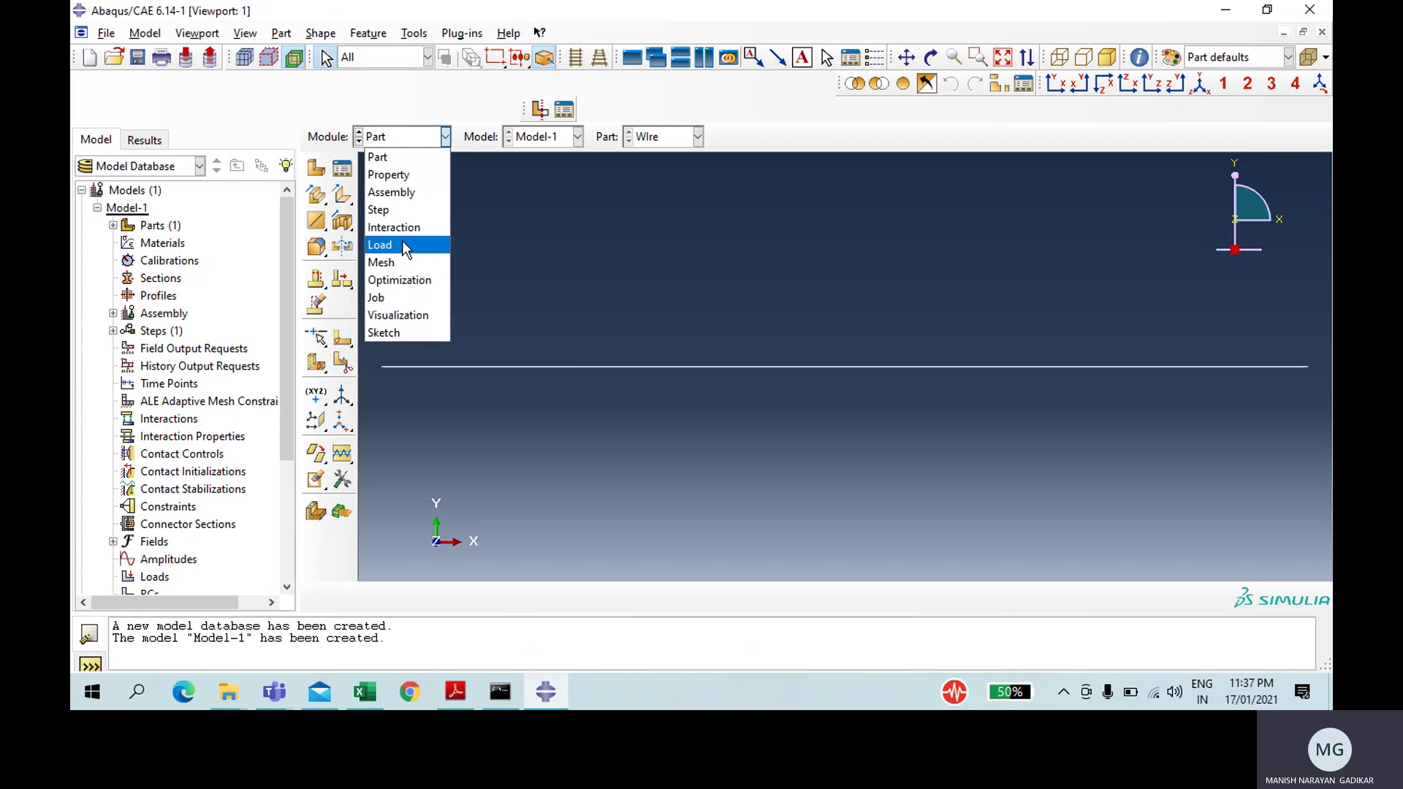
left_click(385, 172)
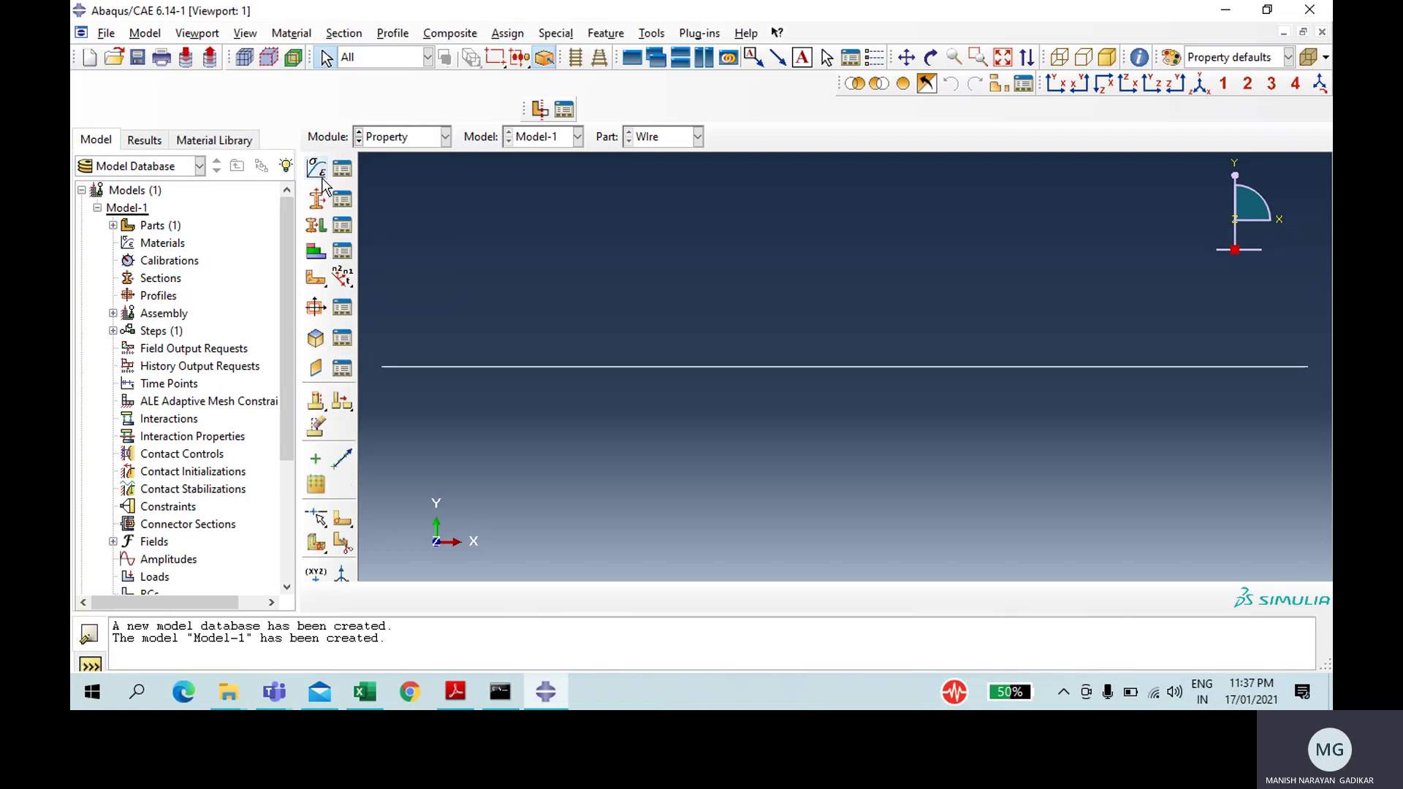
left_click(320, 174)
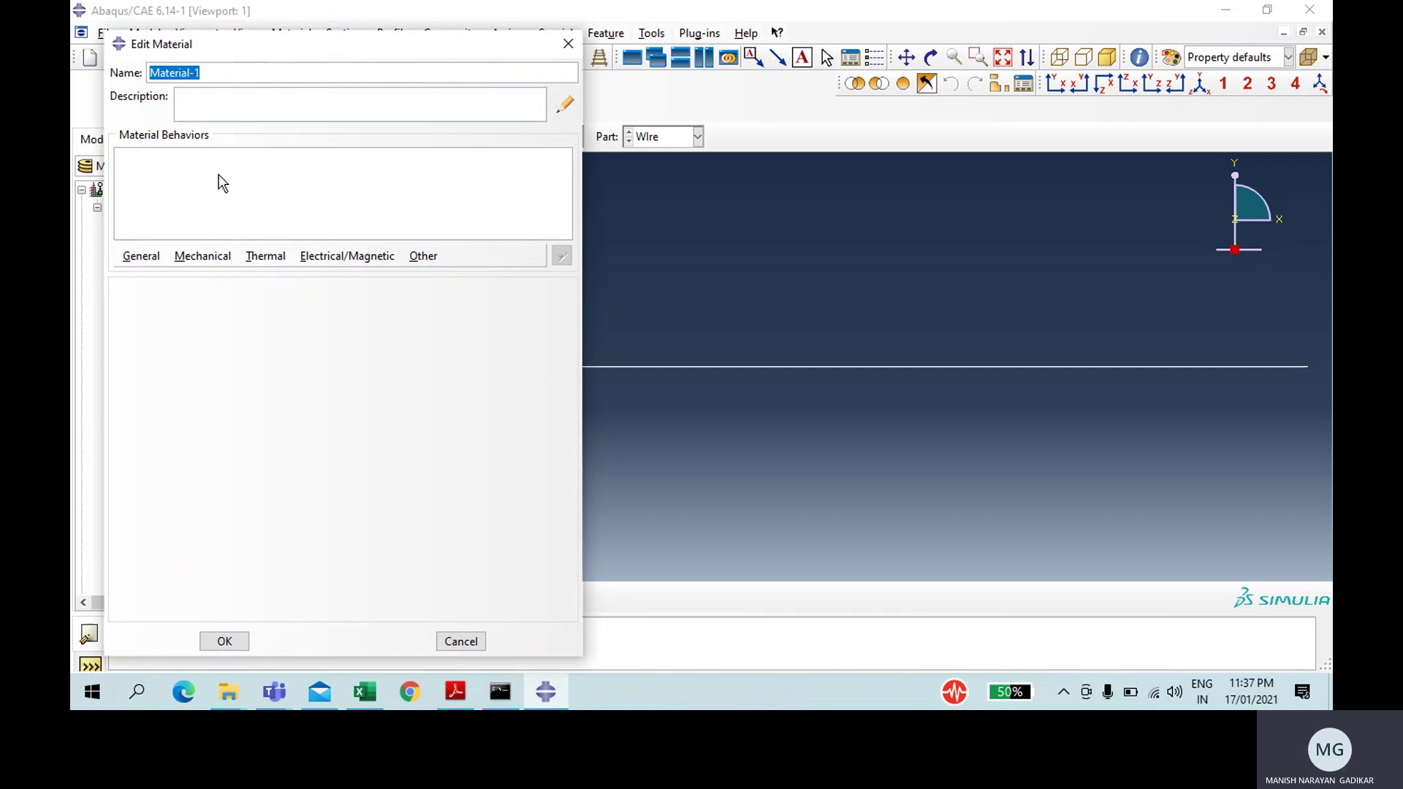
type("Steel")
key("Tab")
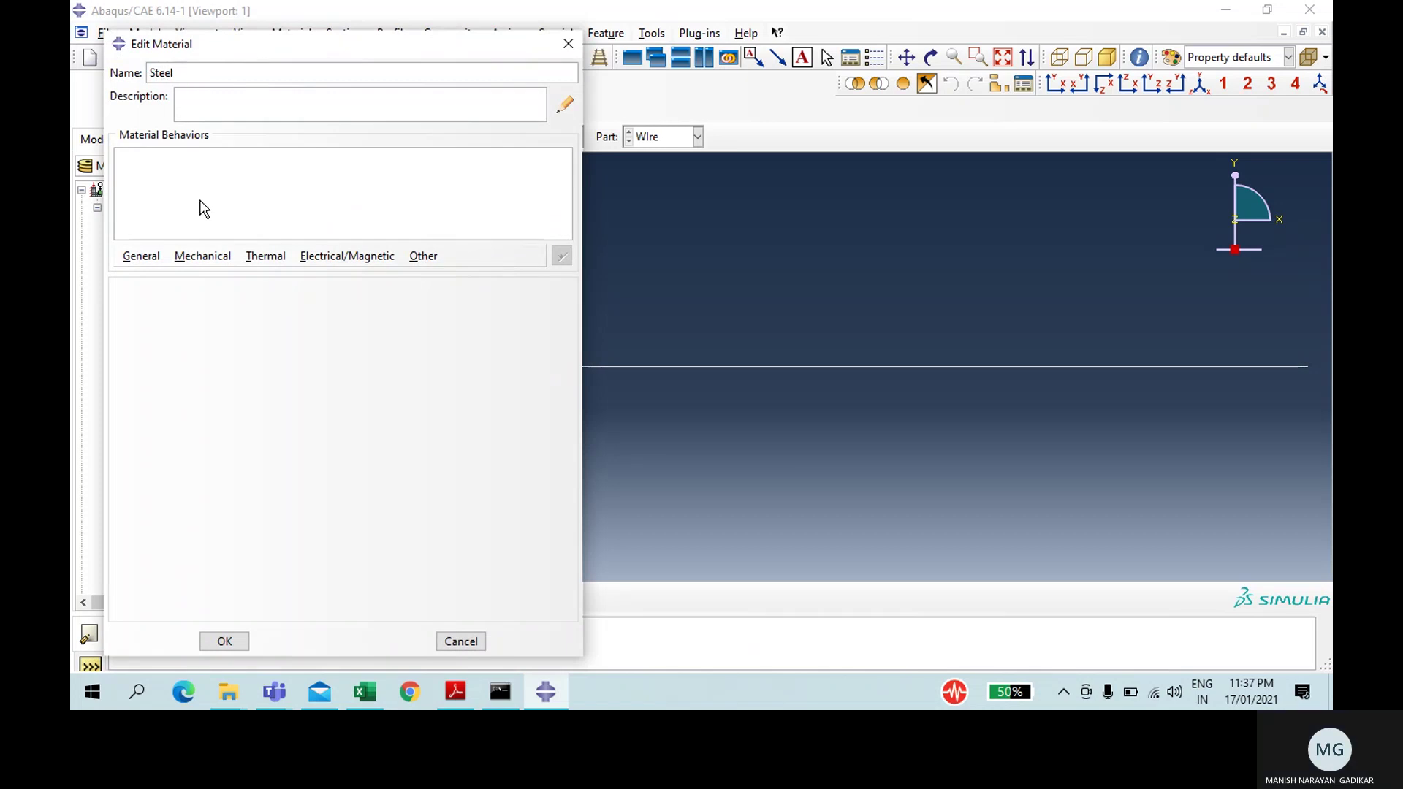
left_click(145, 258)
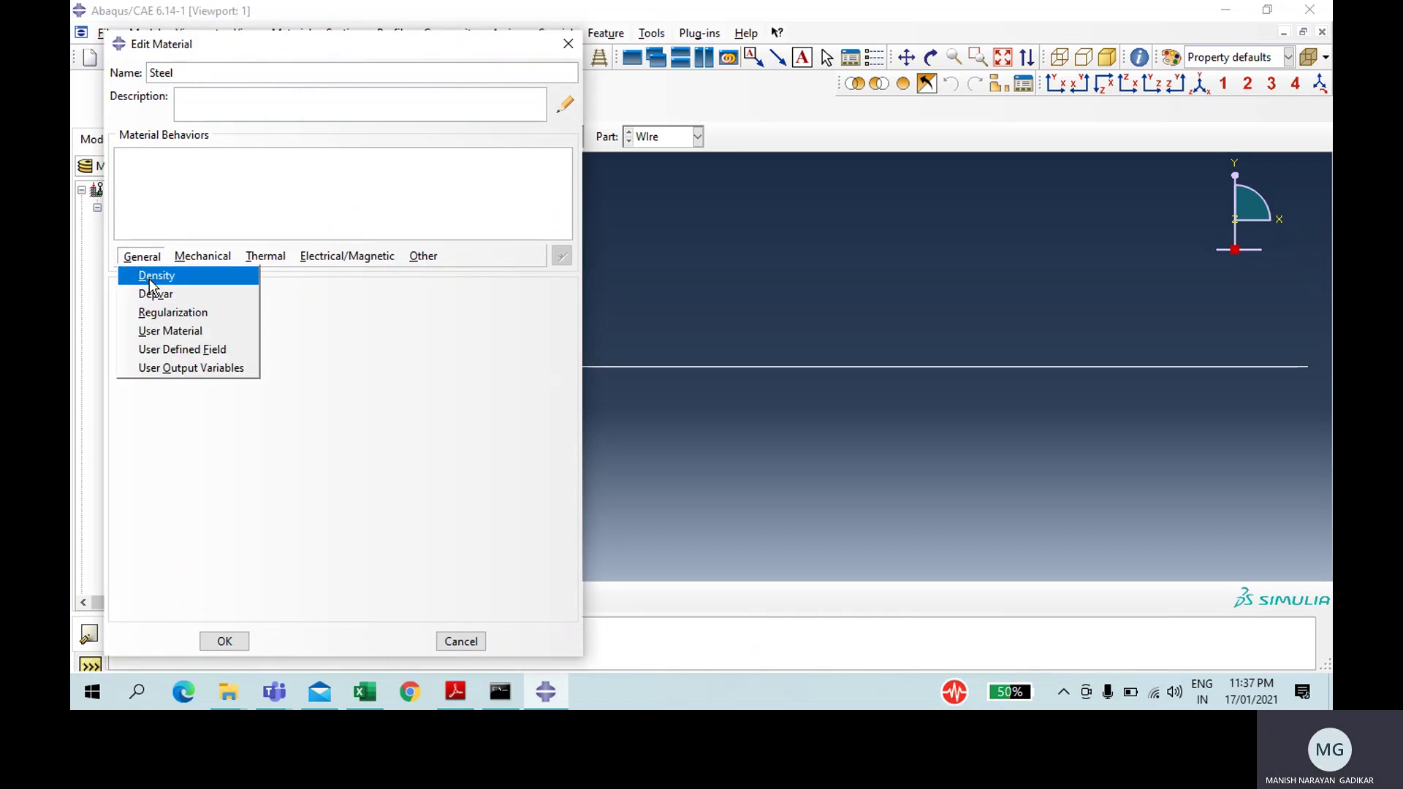
left_click(149, 279)
left_click(215, 439)
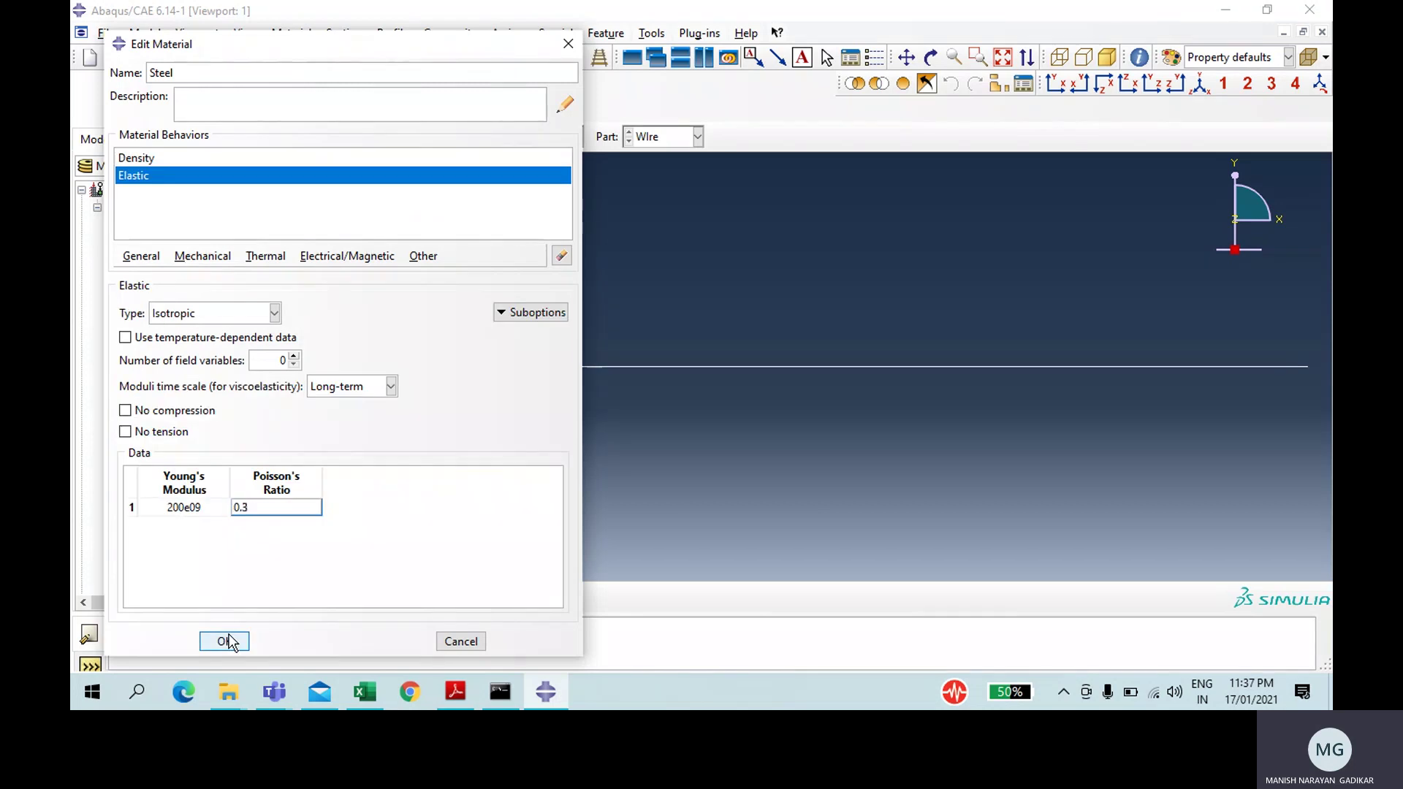
left_click(224, 641)
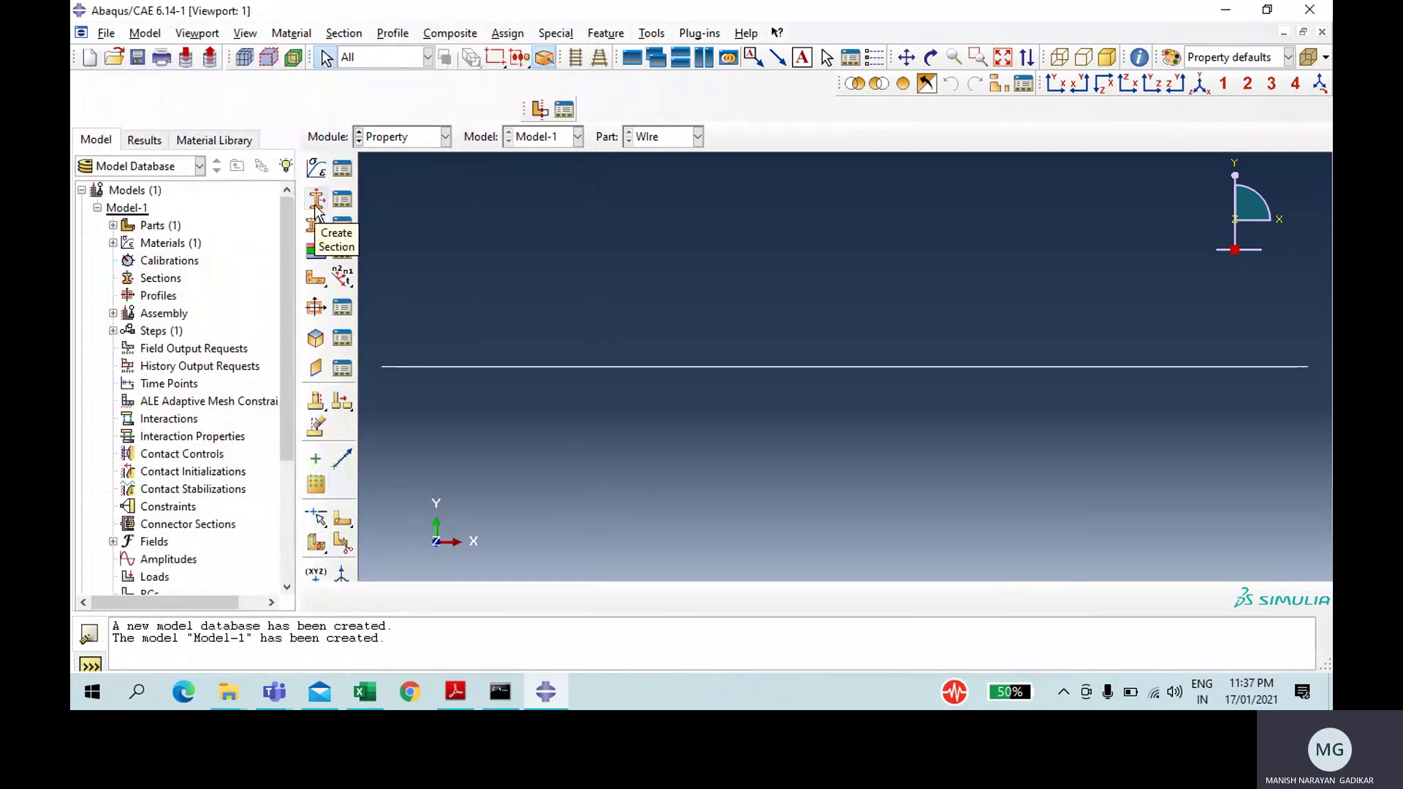
Step: Start a new section named Beam, using the Beam category and Beam type
left_click(315, 204)
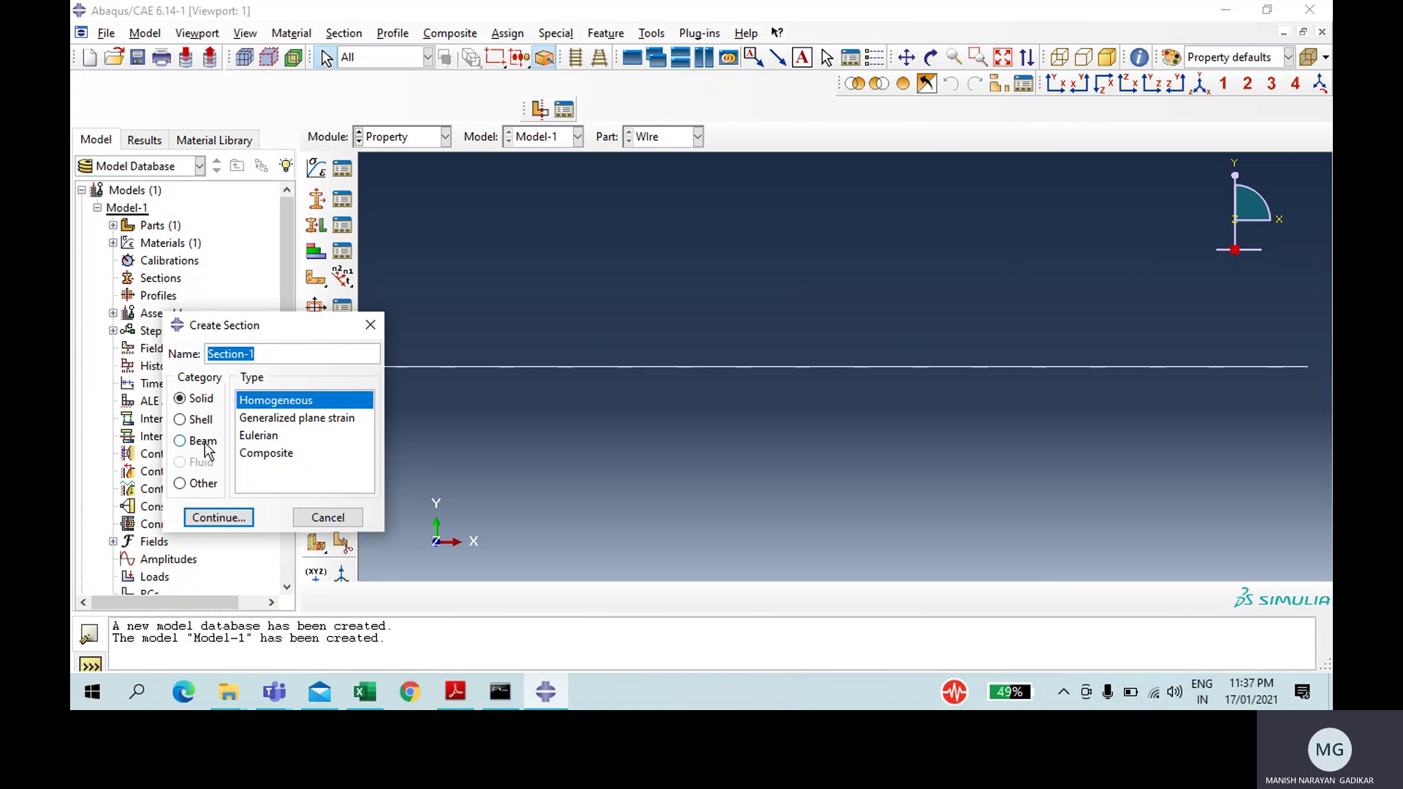
type("Beam")
left_click(198, 447)
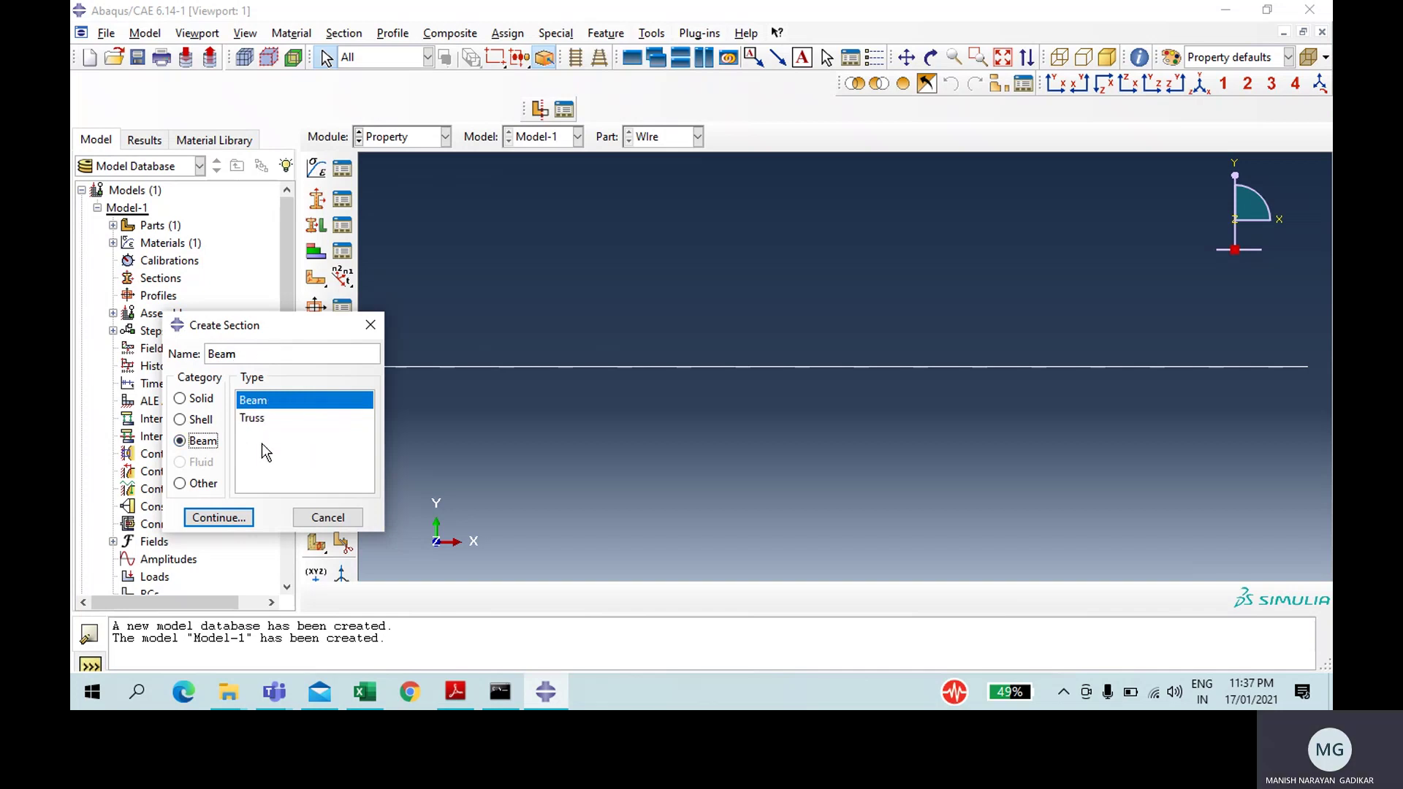
left_click(226, 523)
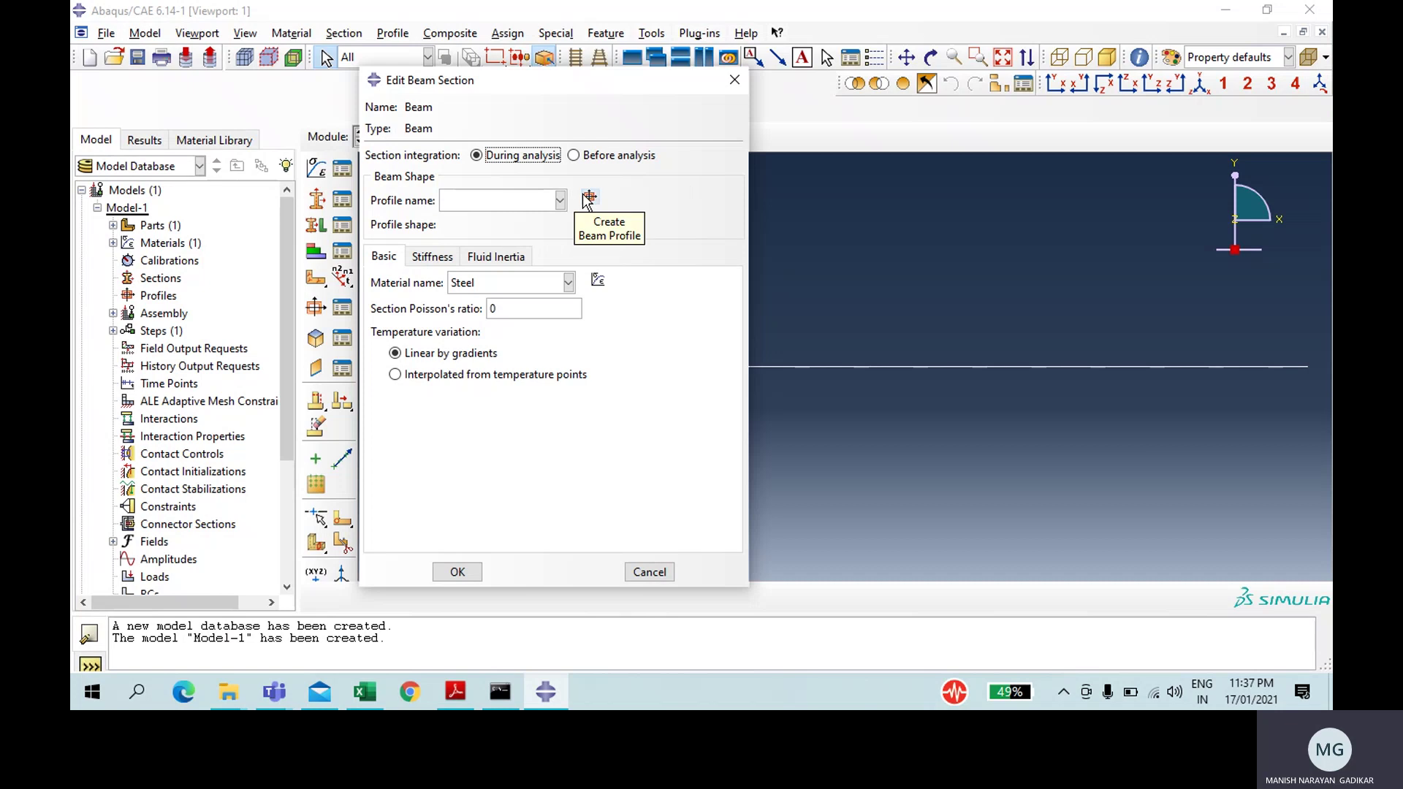
Step: Create a rectangular profile named Rect with a = 0.15 and b = 0.25, and complete the beam section with it and Steel
left_click(589, 198)
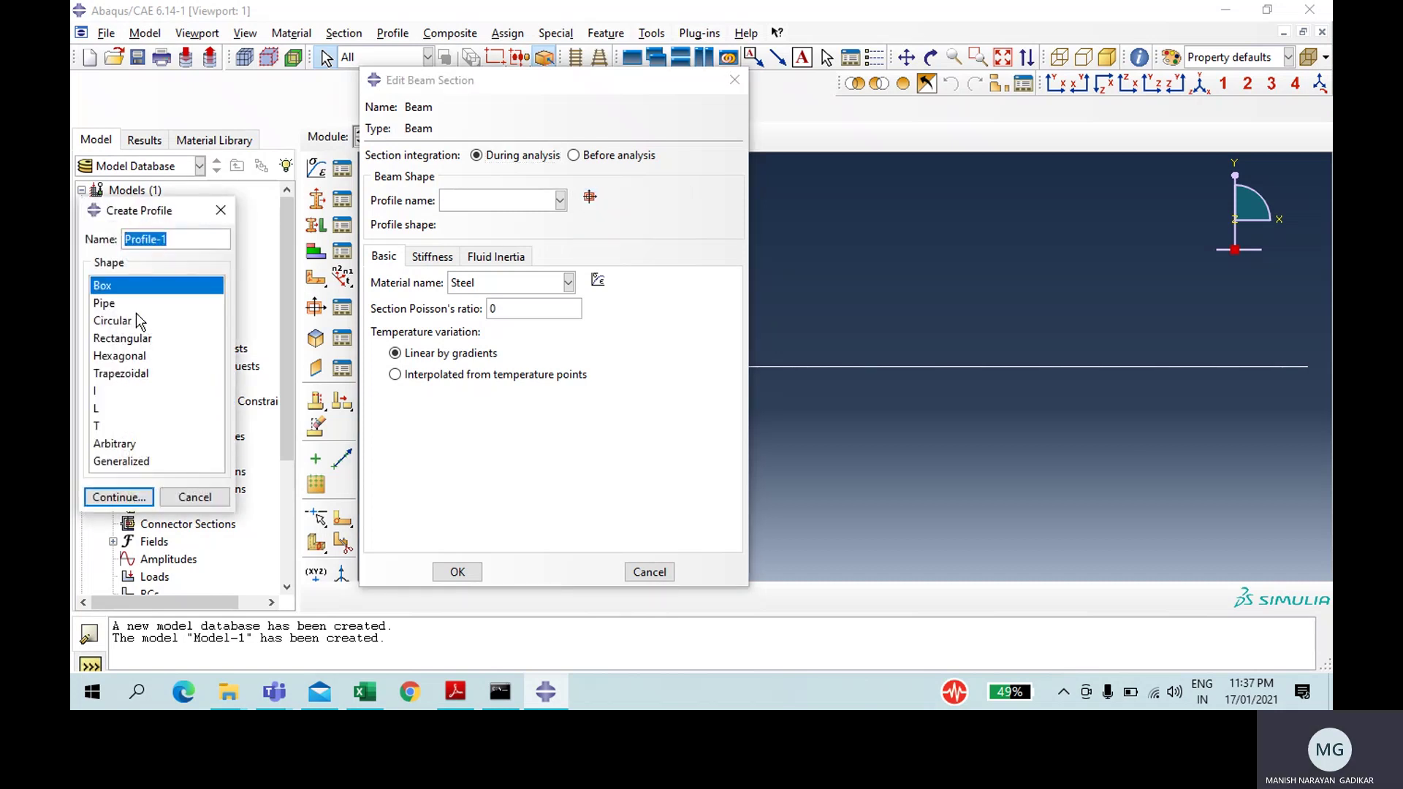
type("Rect")
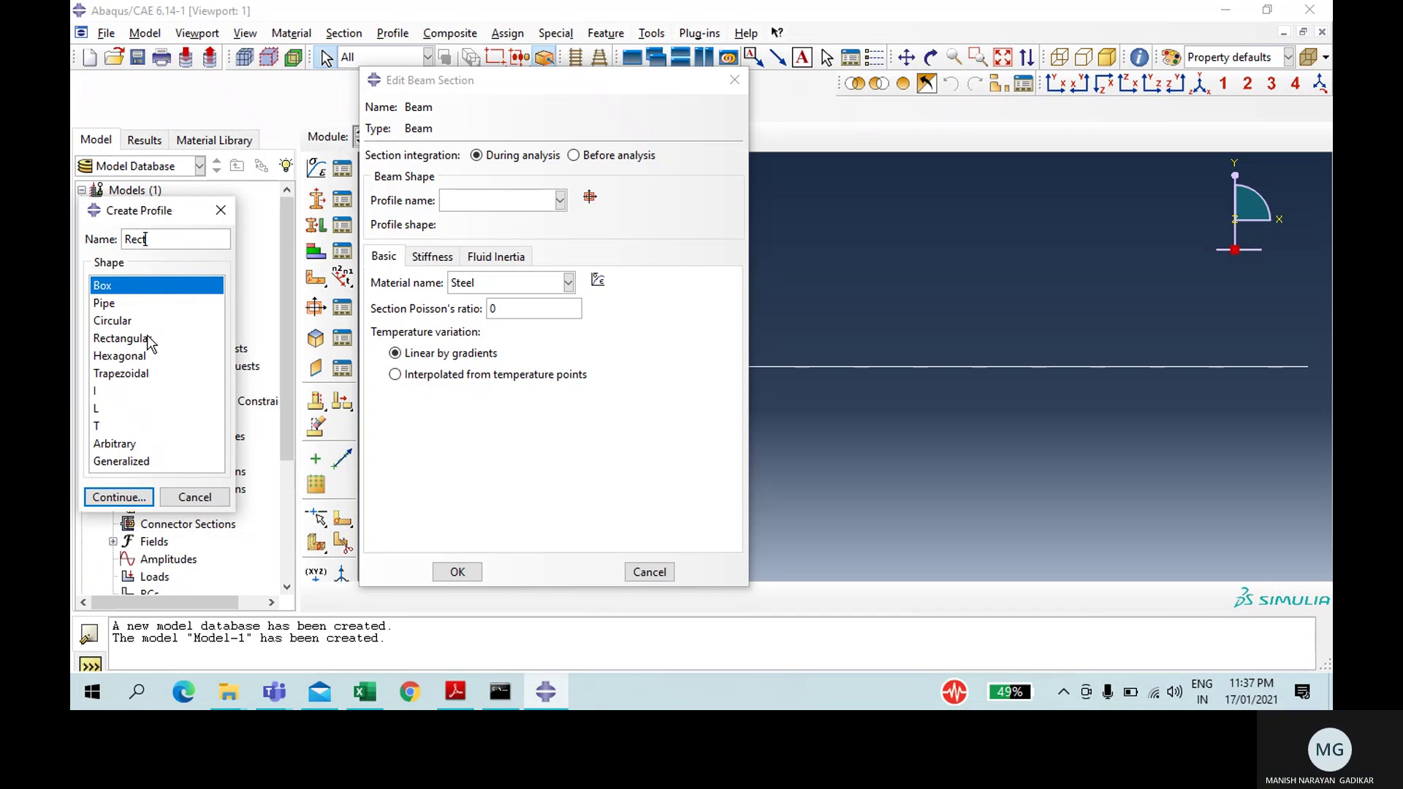
left_click(149, 337)
left_click(131, 496)
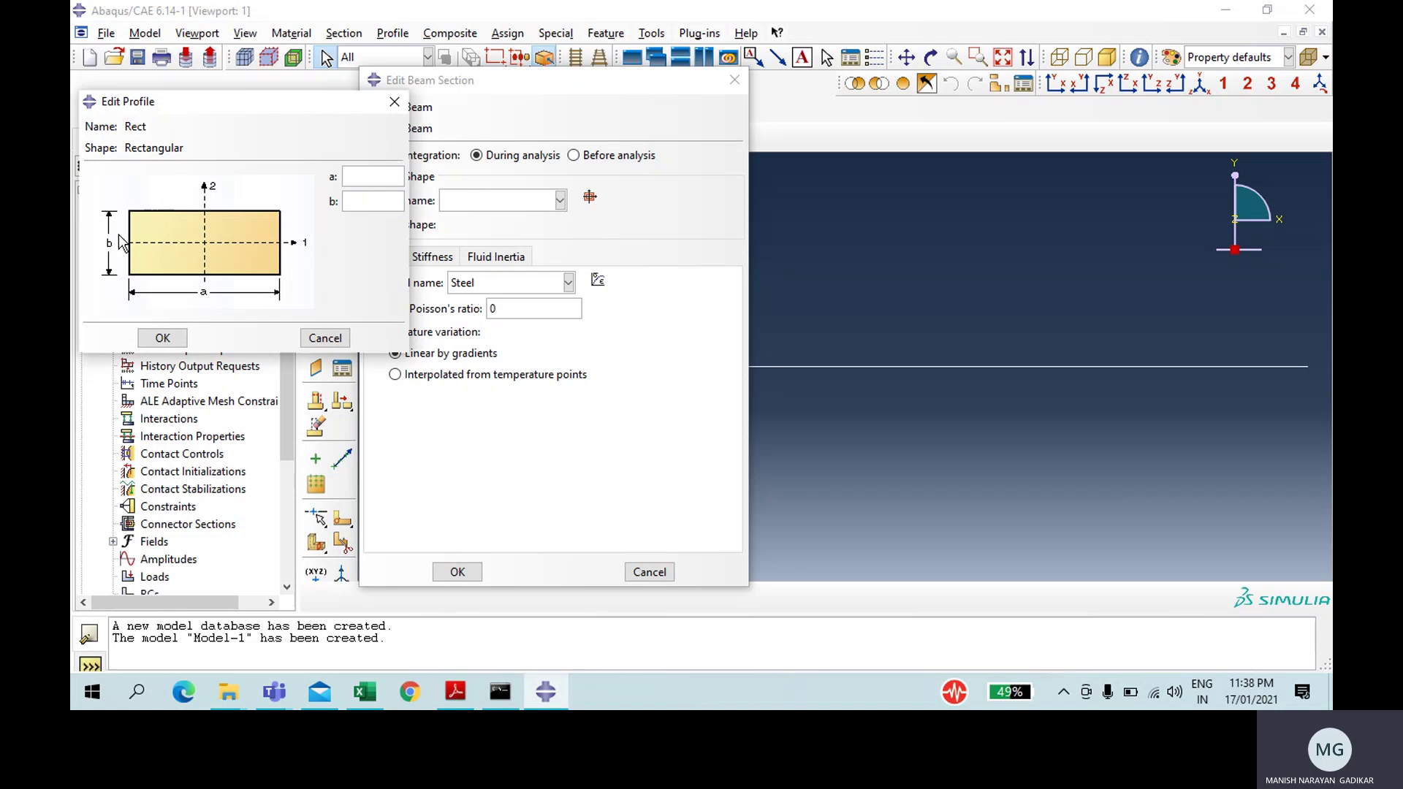
left_click(396, 199)
type("0.25")
left_click(373, 182)
type("0.15")
left_click(163, 338)
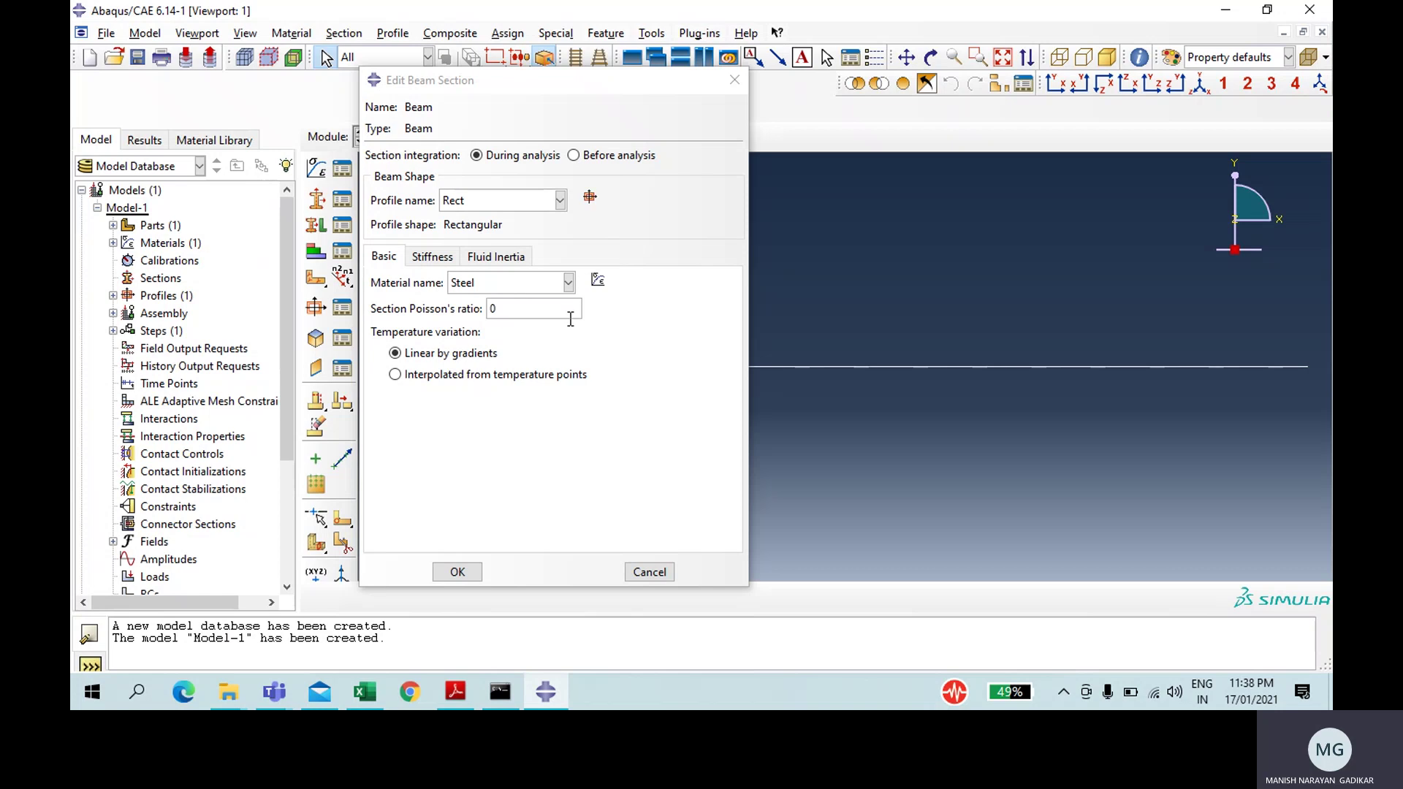
left_click(456, 572)
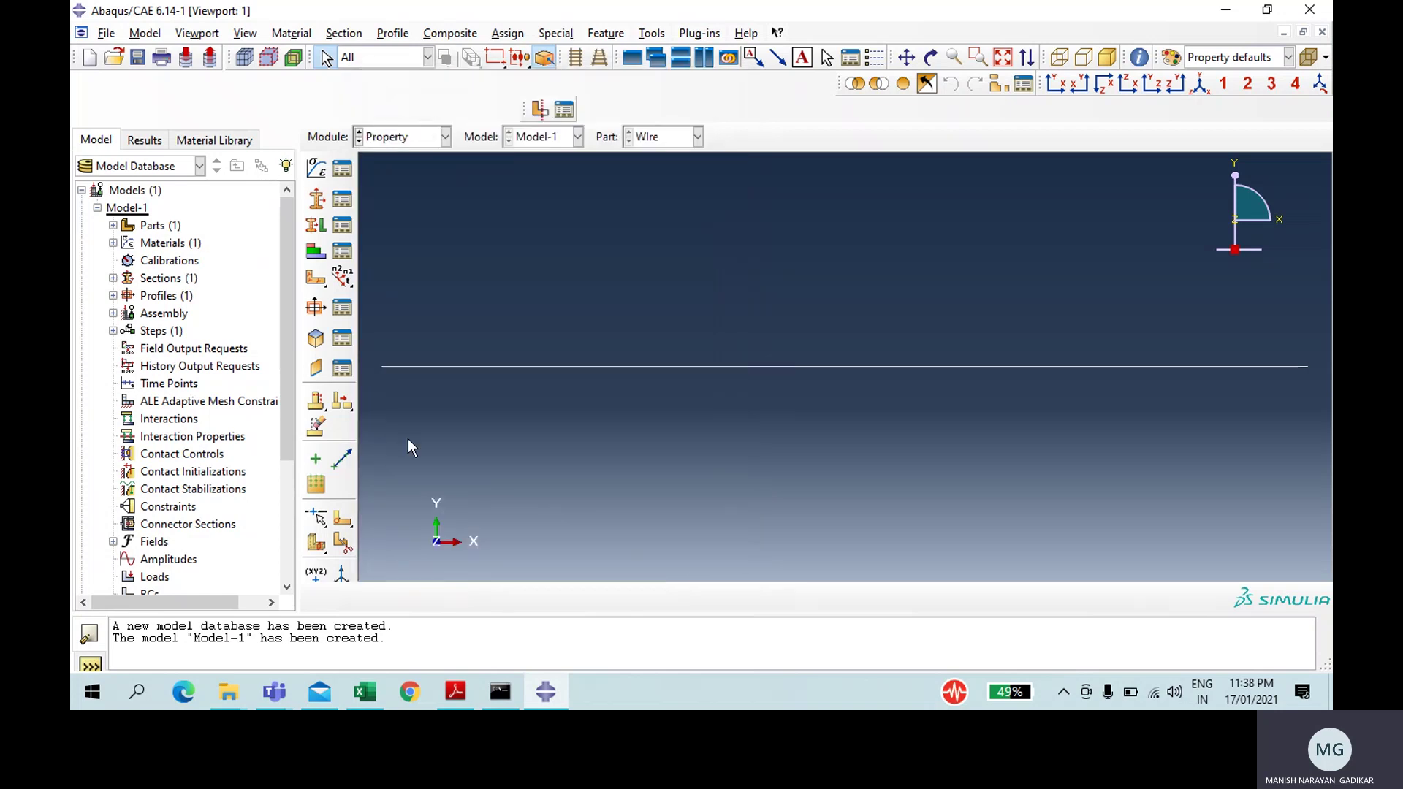
Step: Assign the Beam section to the whole wire, creating a set for the region
left_click(319, 219)
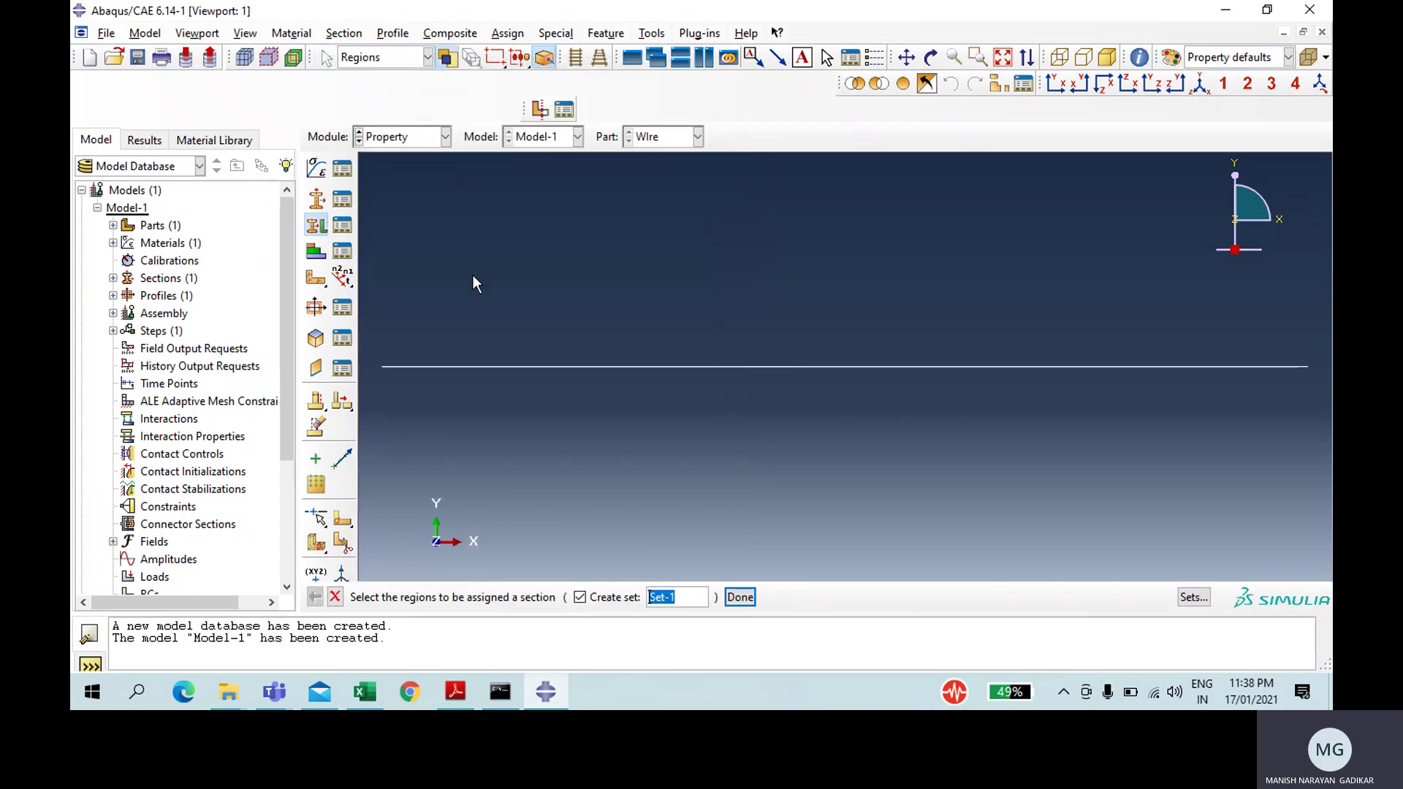
left_click_drag(472, 274, 817, 442)
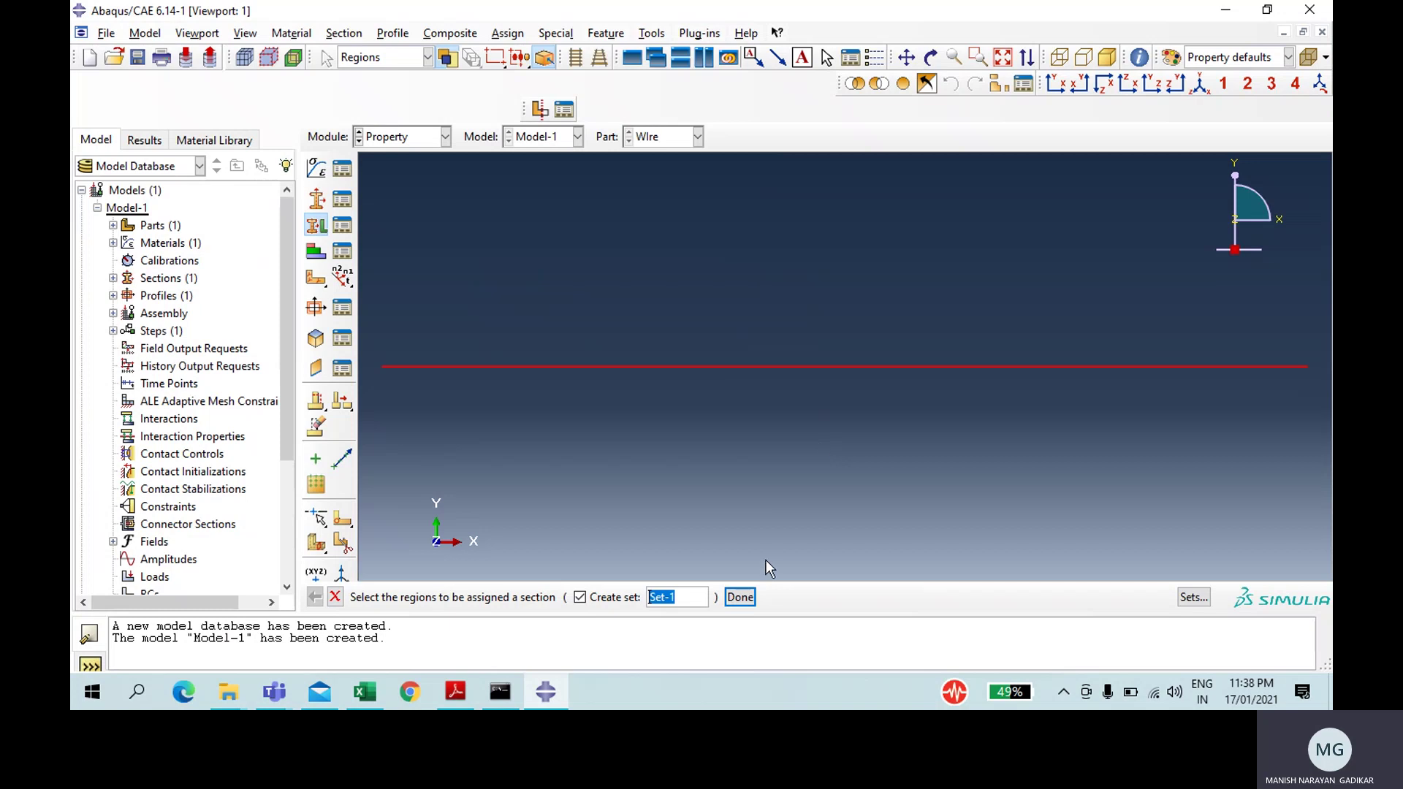
left_click(740, 597)
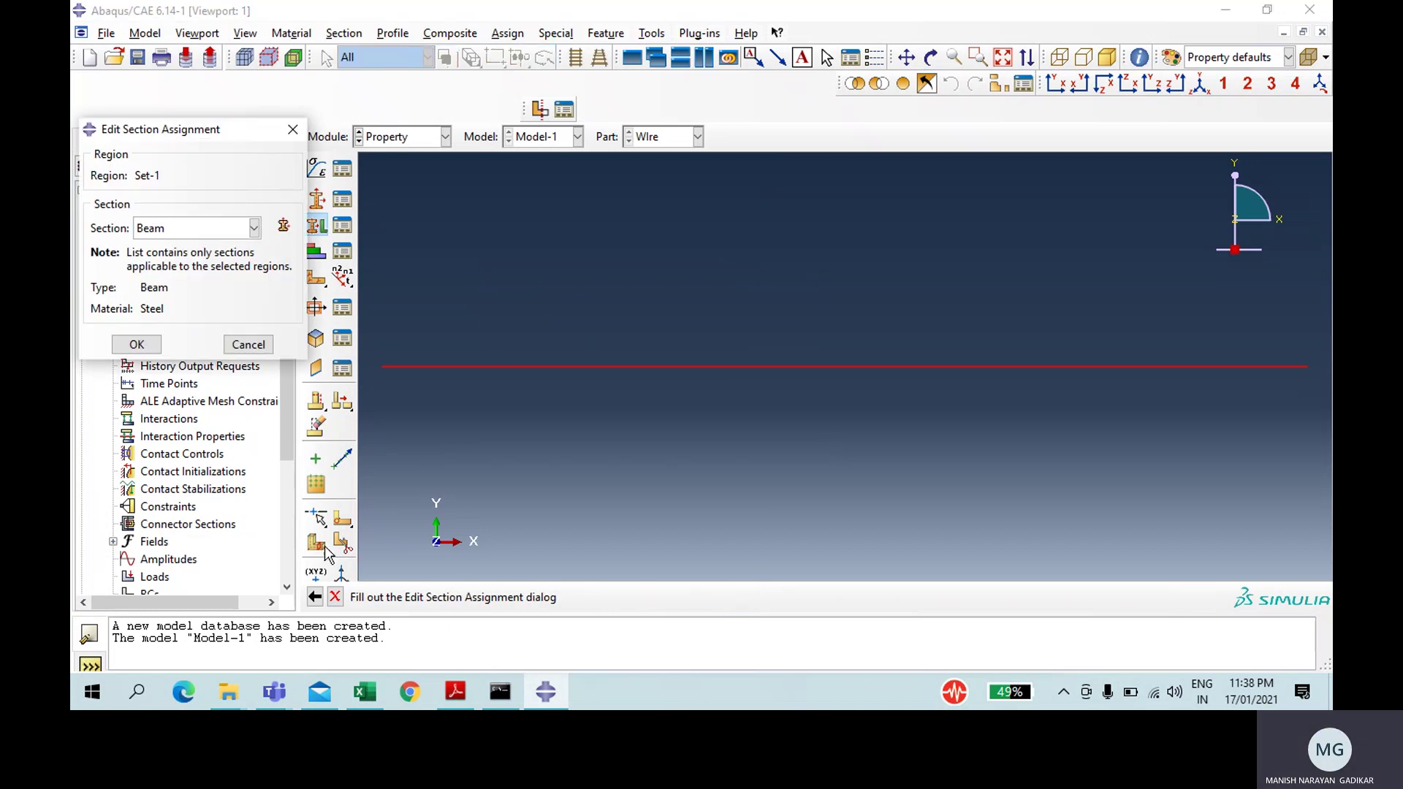
left_click(137, 345)
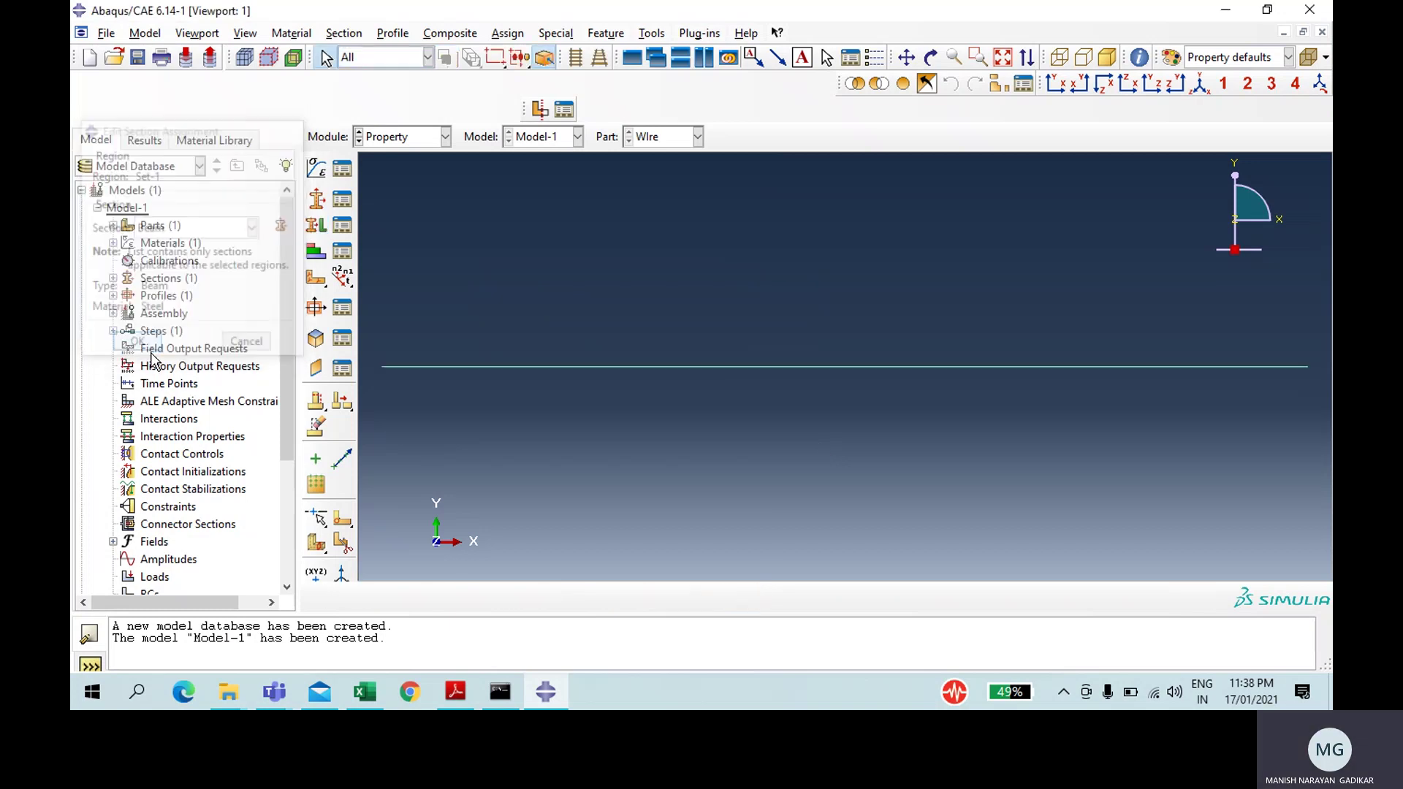
Step: Assign a beam section orientation to the whole wire with the n1 direction 0.0,0.0,-1.0
left_click(507, 33)
left_click(523, 69)
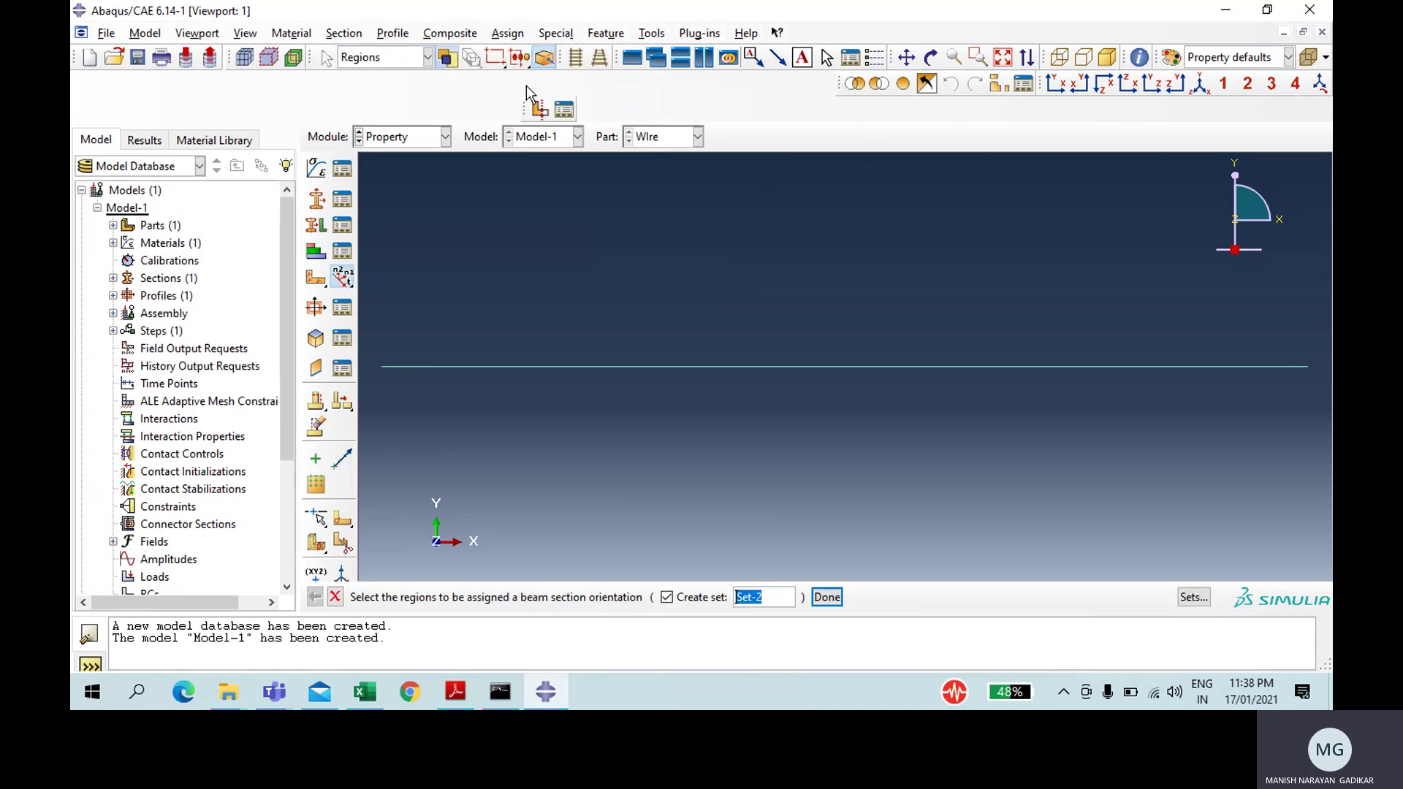
left_click_drag(567, 239, 756, 548)
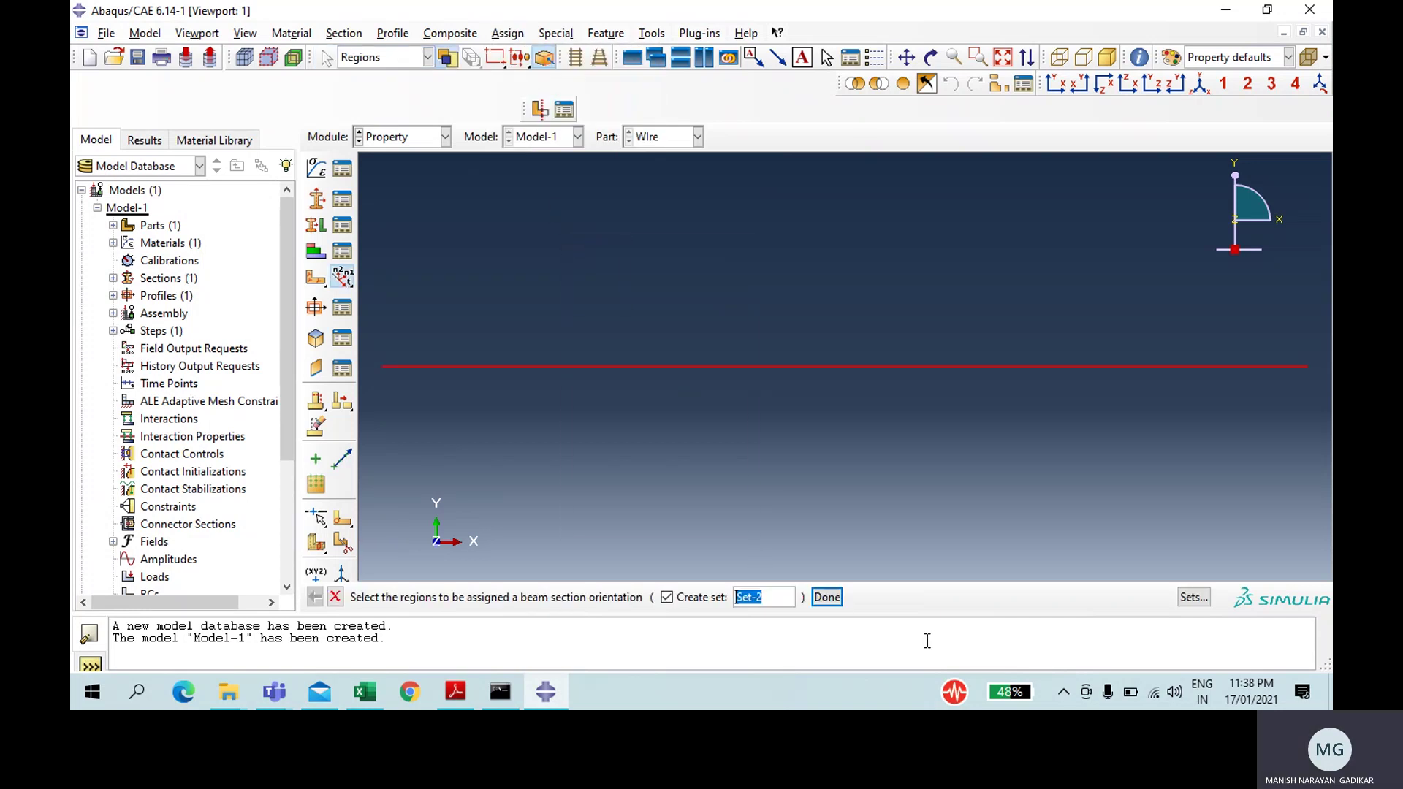
left_click(826, 596)
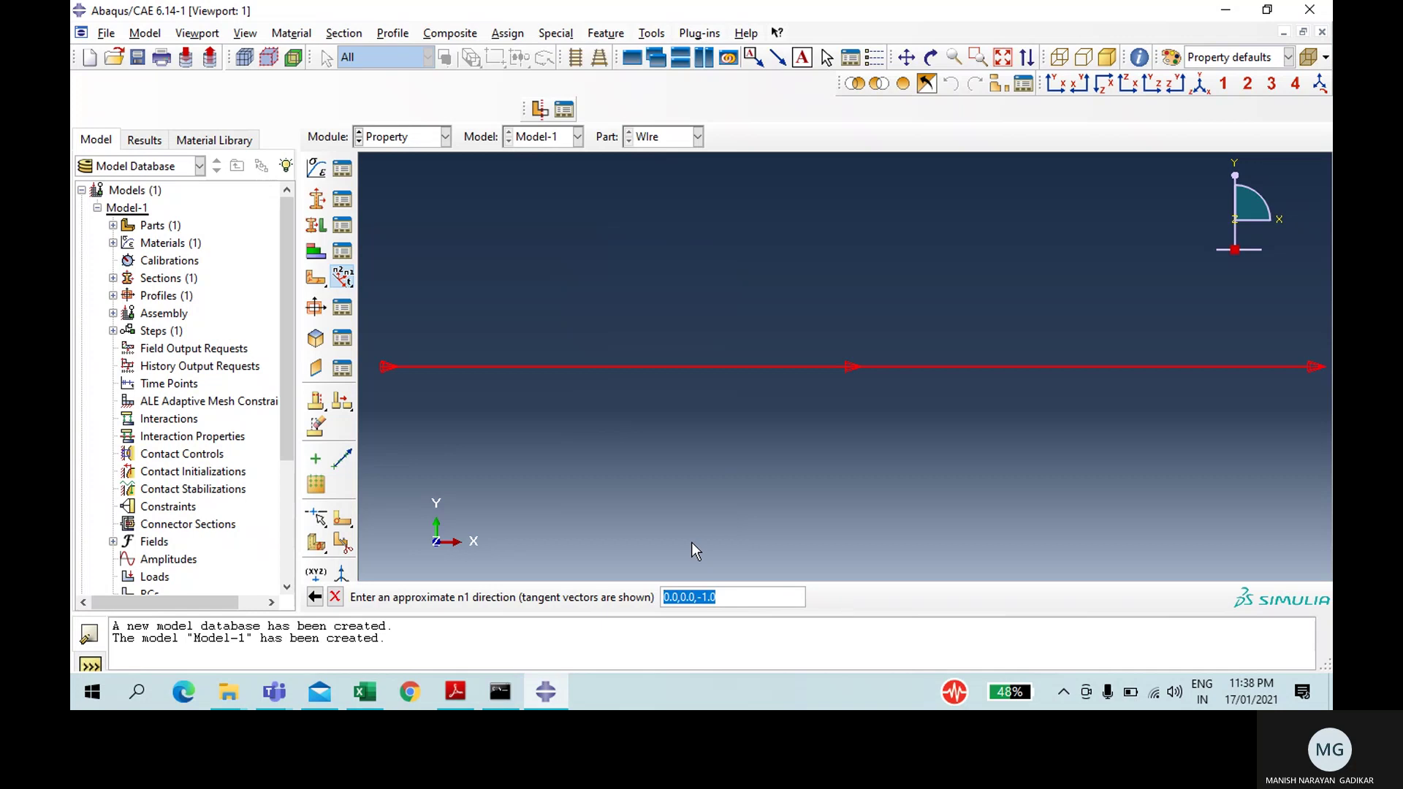
key("Return")
key("Return")
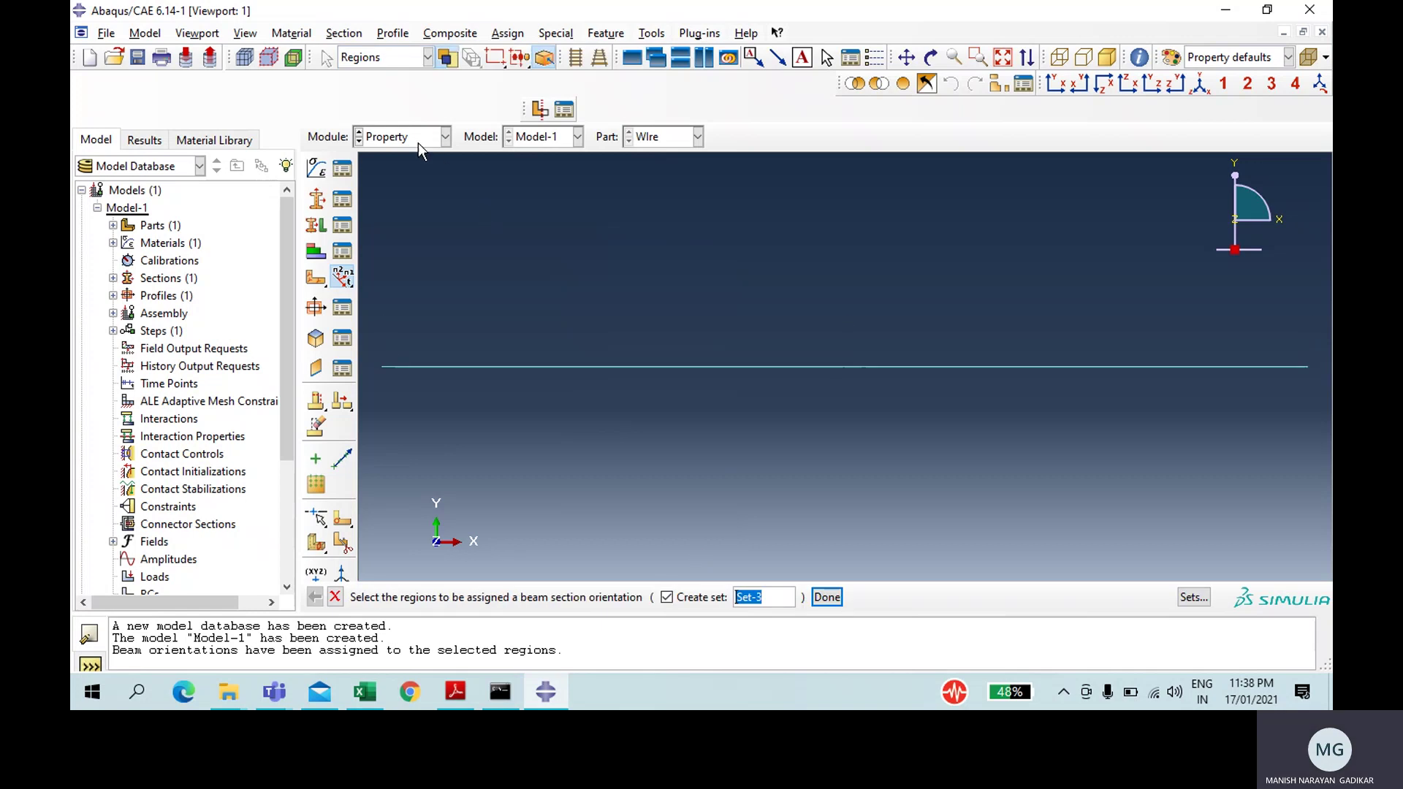
Step: Create an independent instance of the wire part in the assembly, meshed on the instance
left_click(413, 138)
left_click(408, 209)
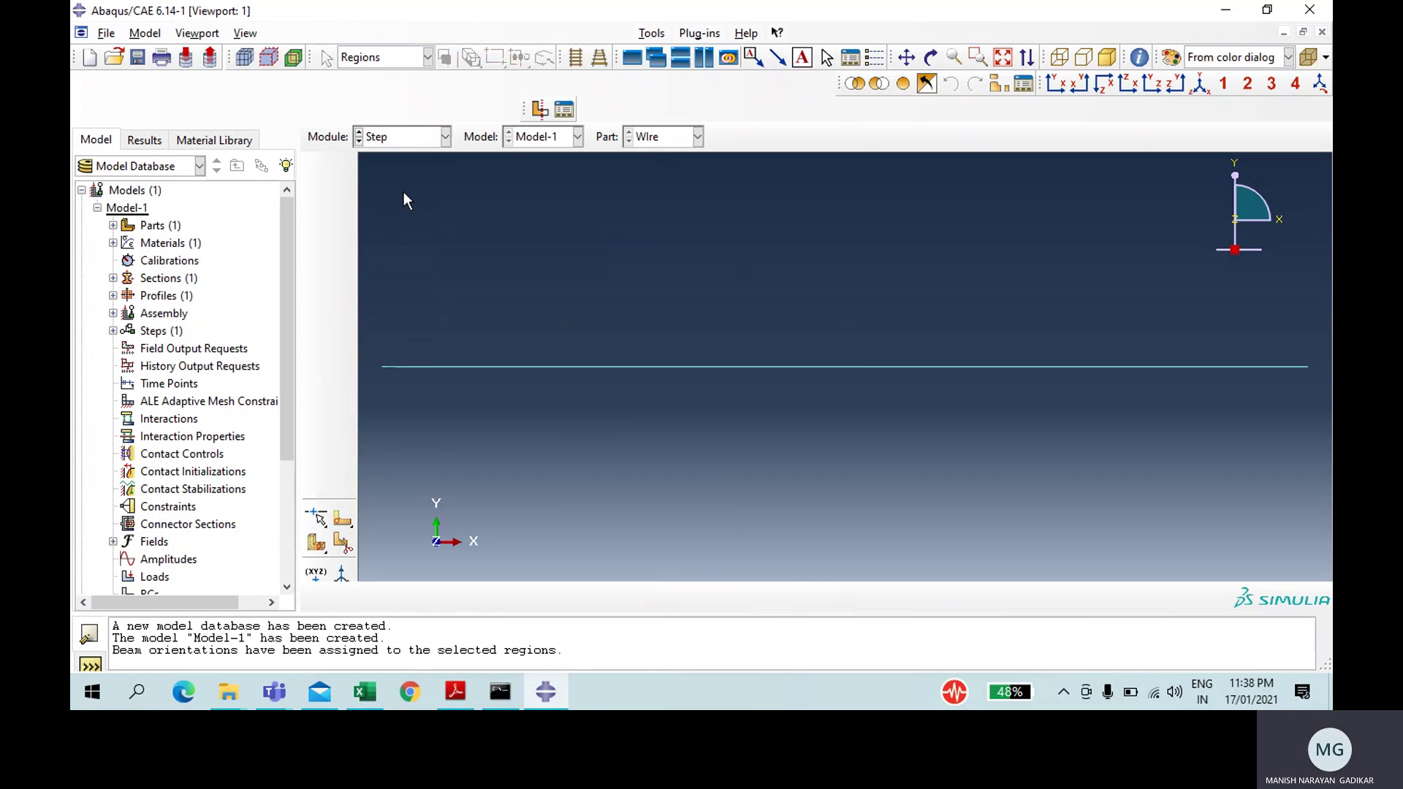
left_click(384, 141)
left_click(393, 186)
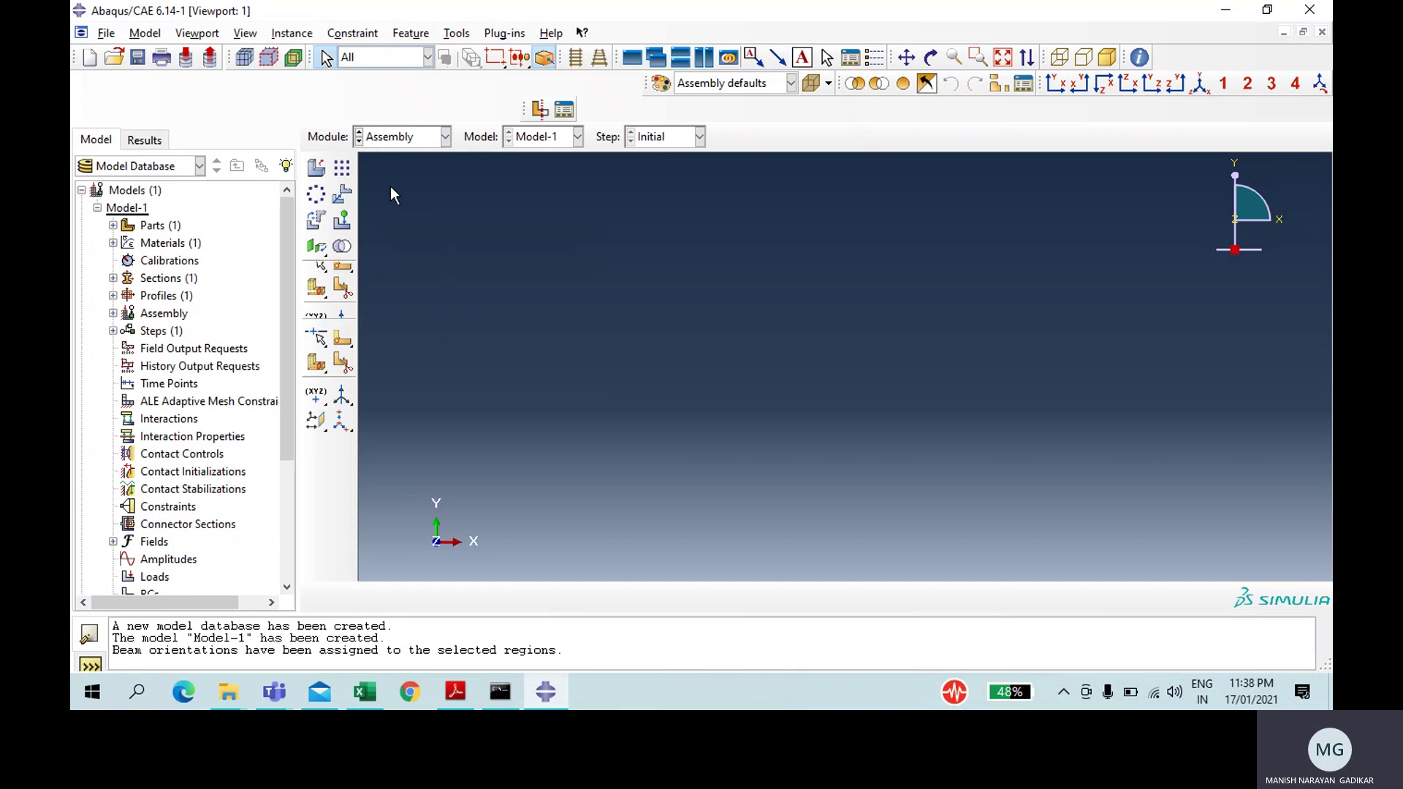
left_click(315, 171)
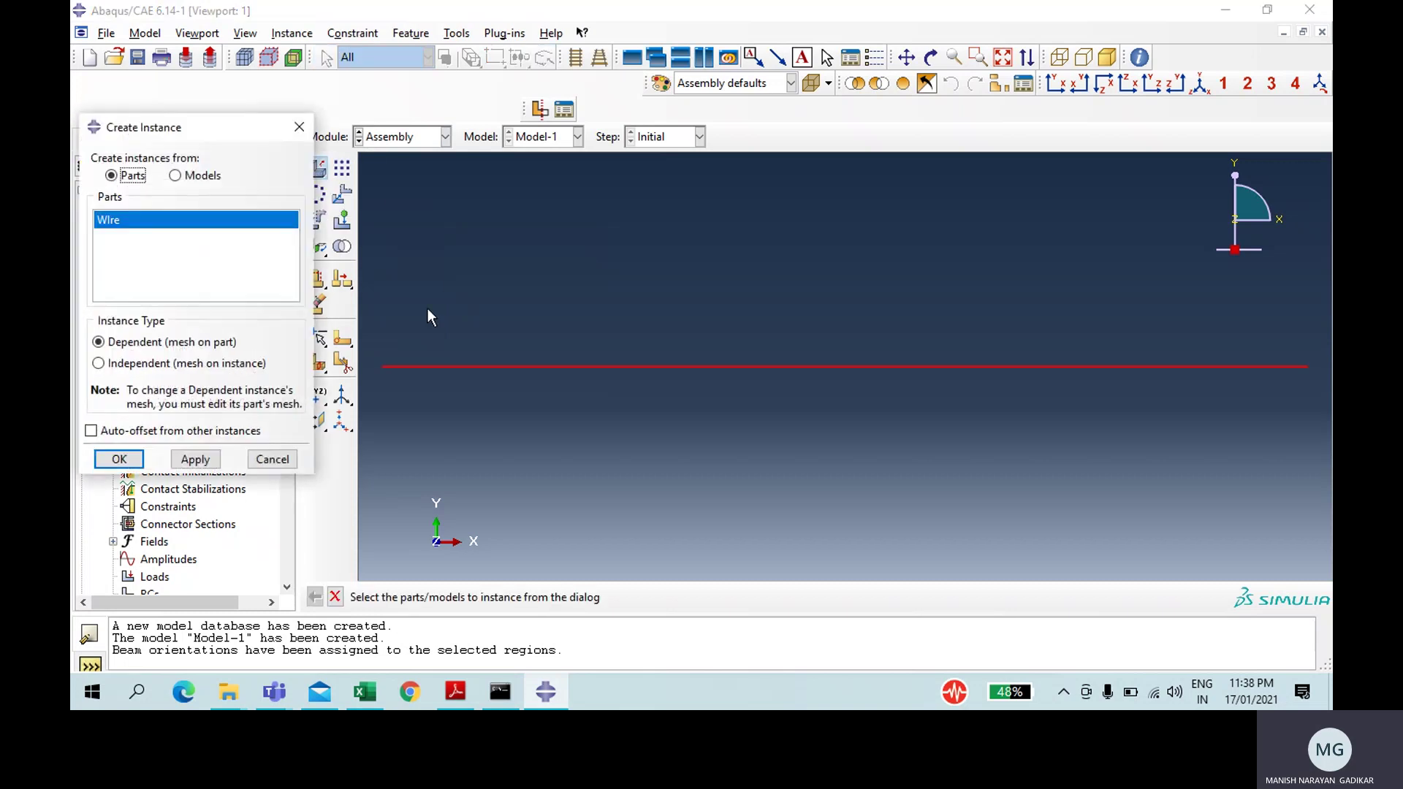
left_click(149, 365)
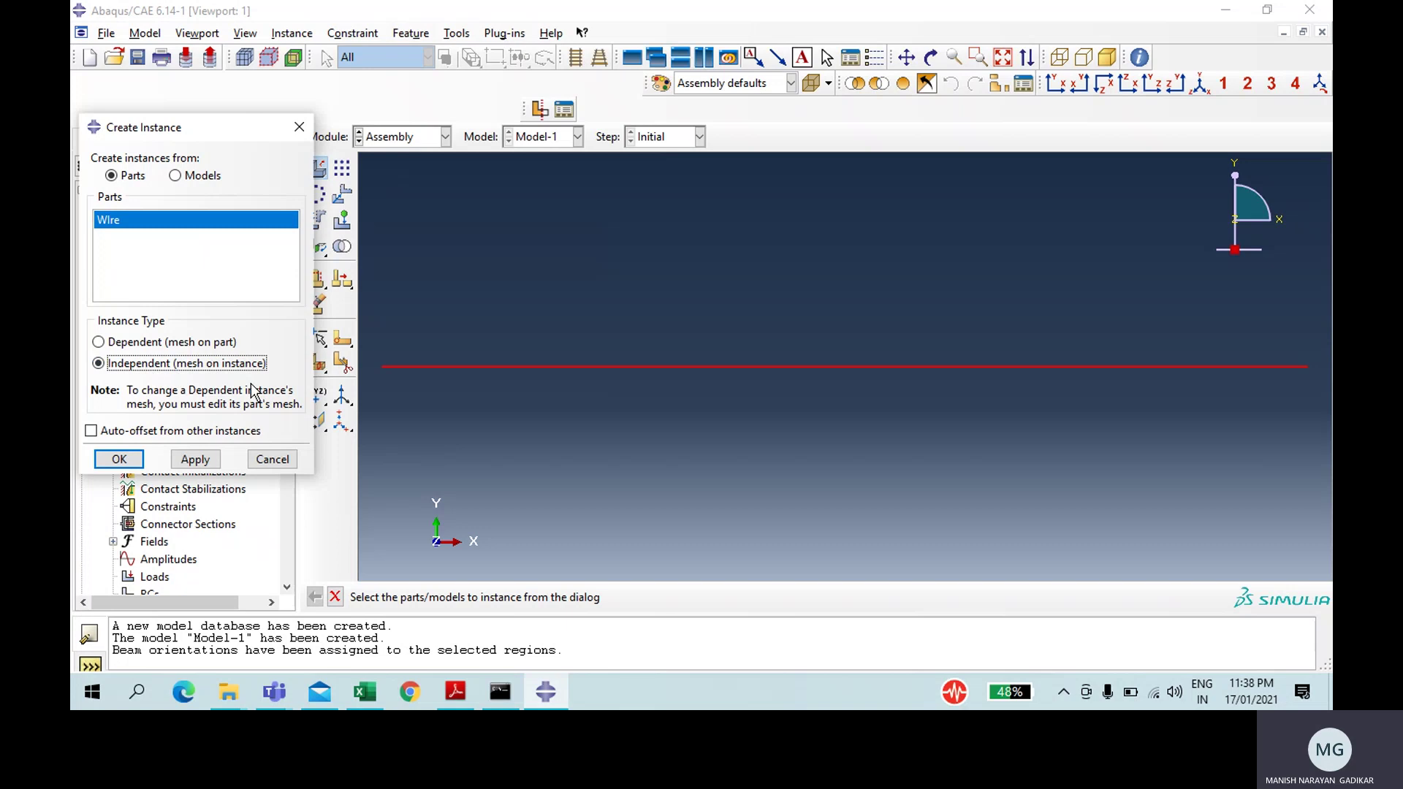
left_click(119, 459)
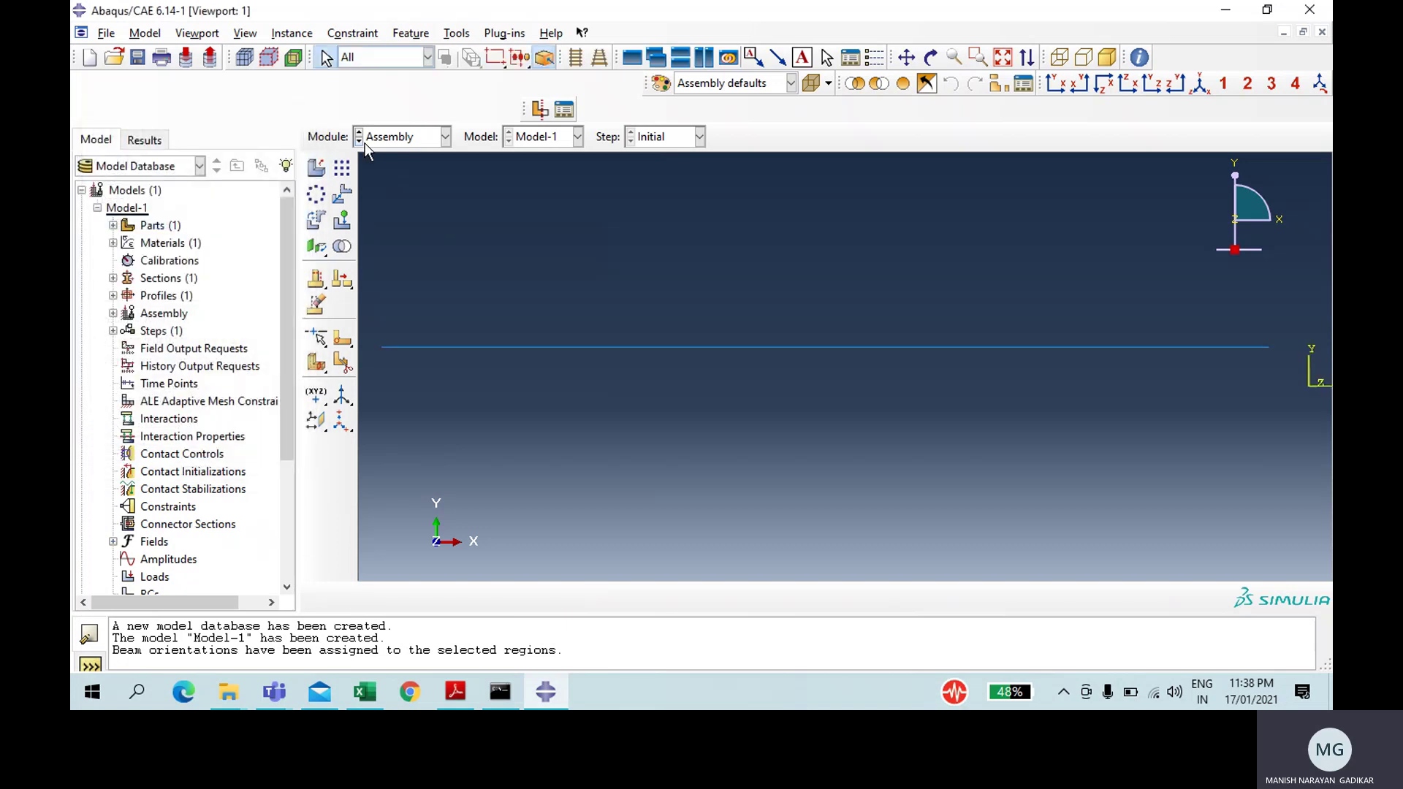
Step: Create a Dynamic, Explicit analysis step after the Initial step, keeping the default settings
left_click(384, 143)
left_click(392, 209)
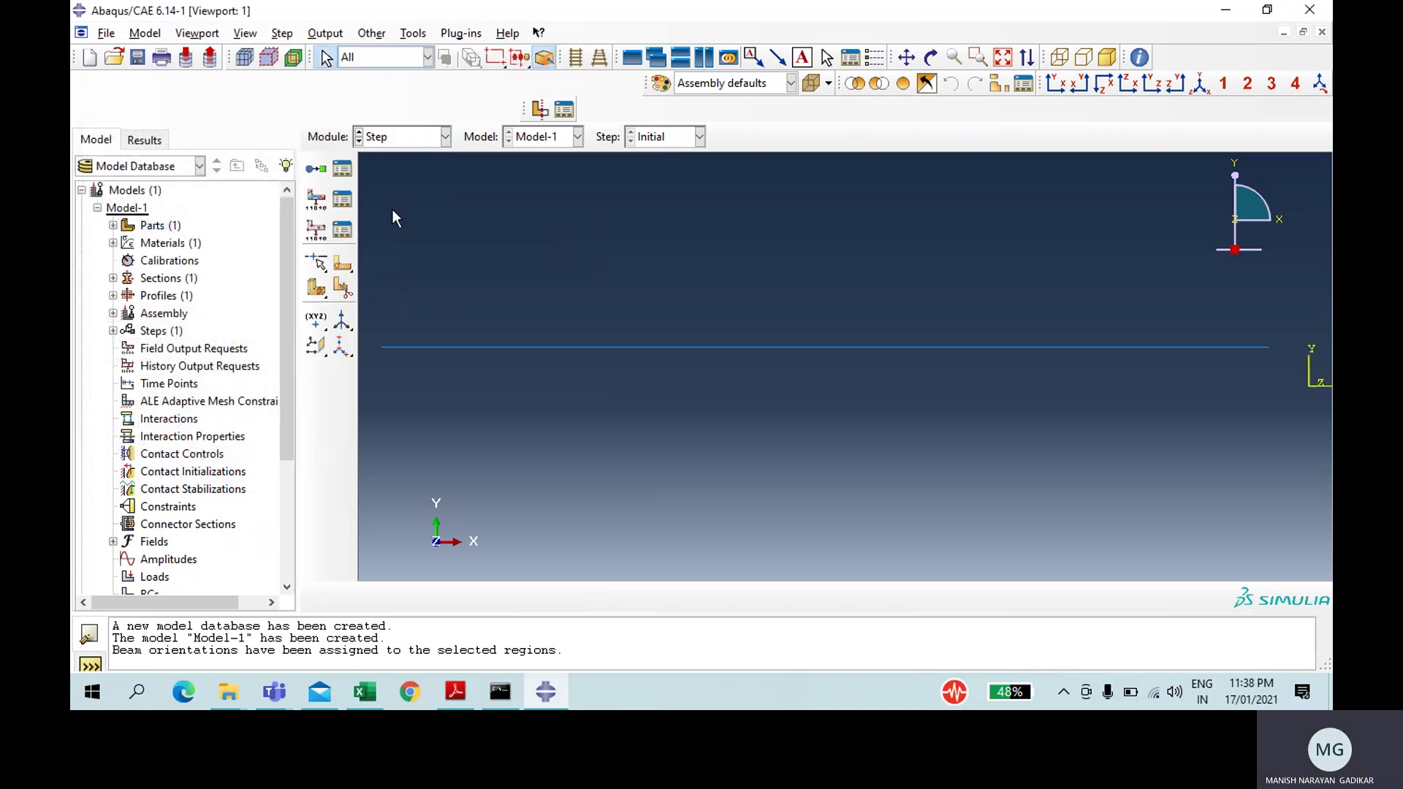
left_click(322, 177)
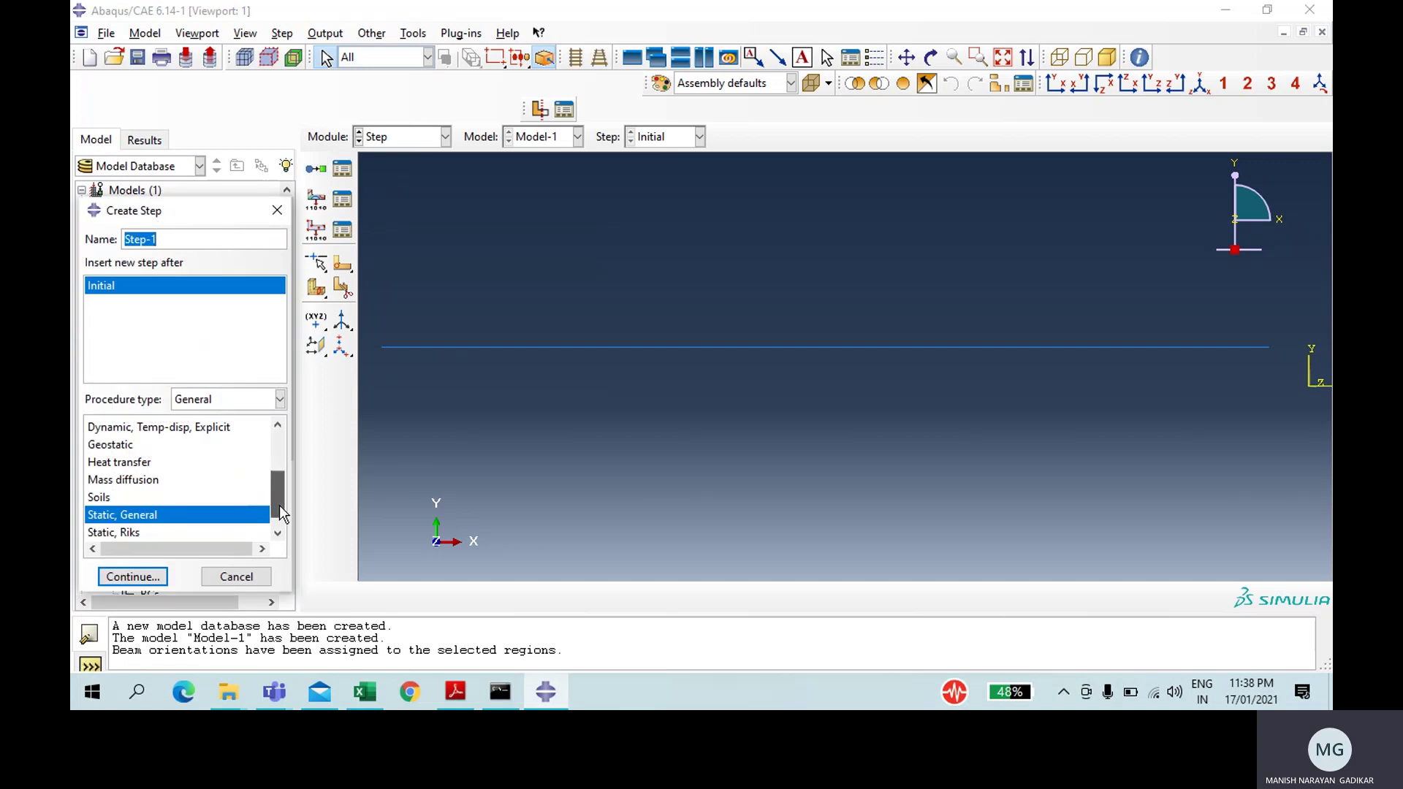
left_click_drag(279, 506, 282, 483)
left_click(151, 466)
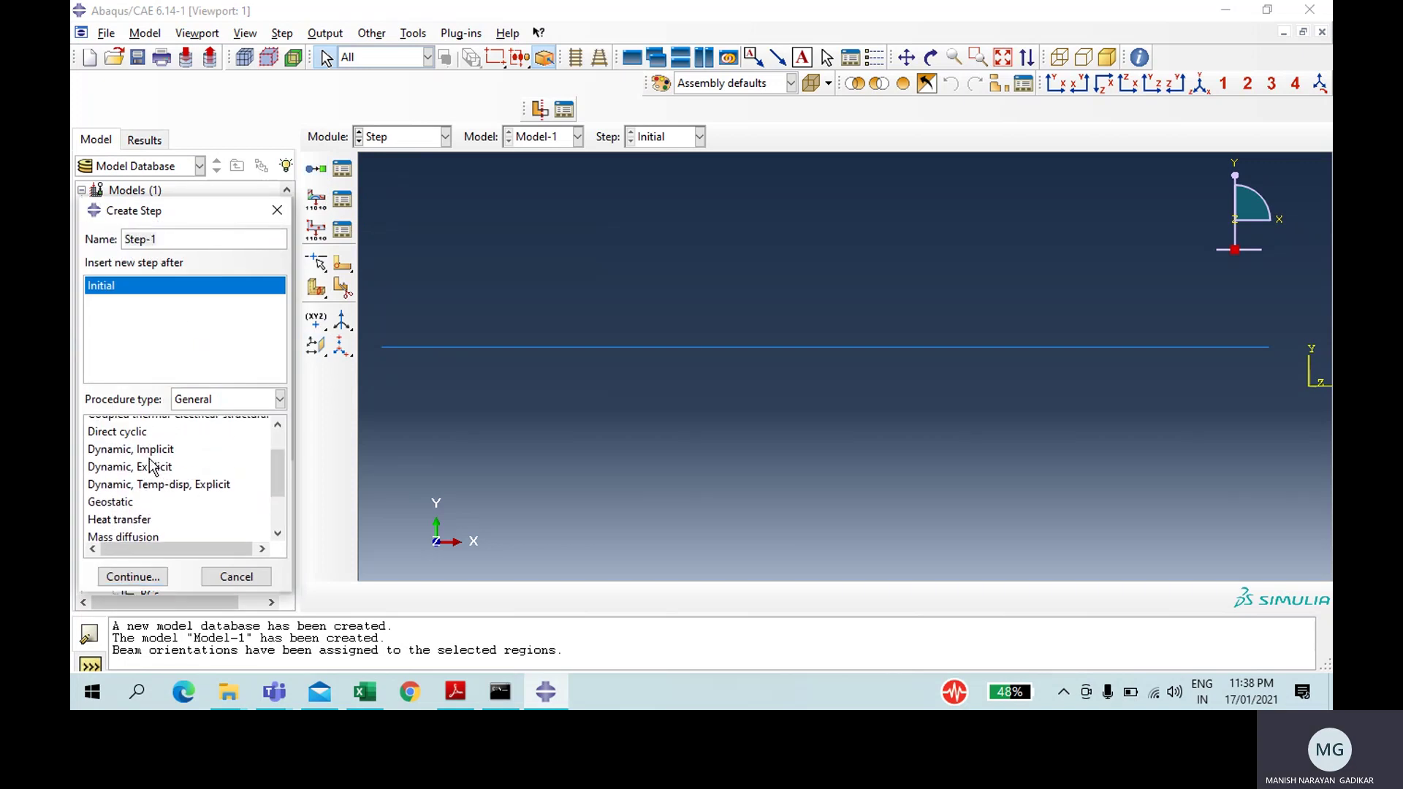
left_click(160, 577)
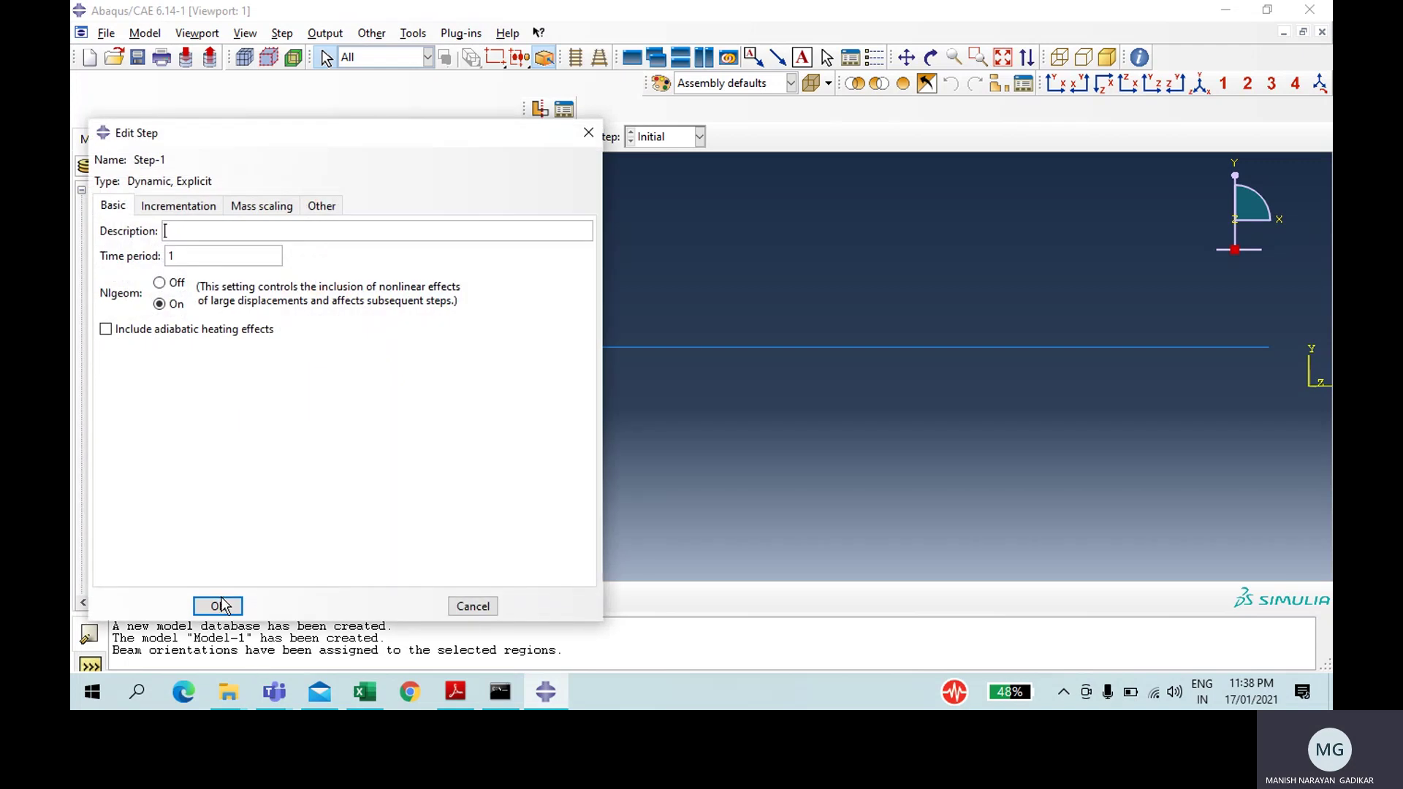
left_click(219, 605)
Step: Create a Symmetry/Antisymmetry/Encastre boundary condition named Fixed in Step-1, applying ENCASTRE to the wire's left end point
left_click(404, 138)
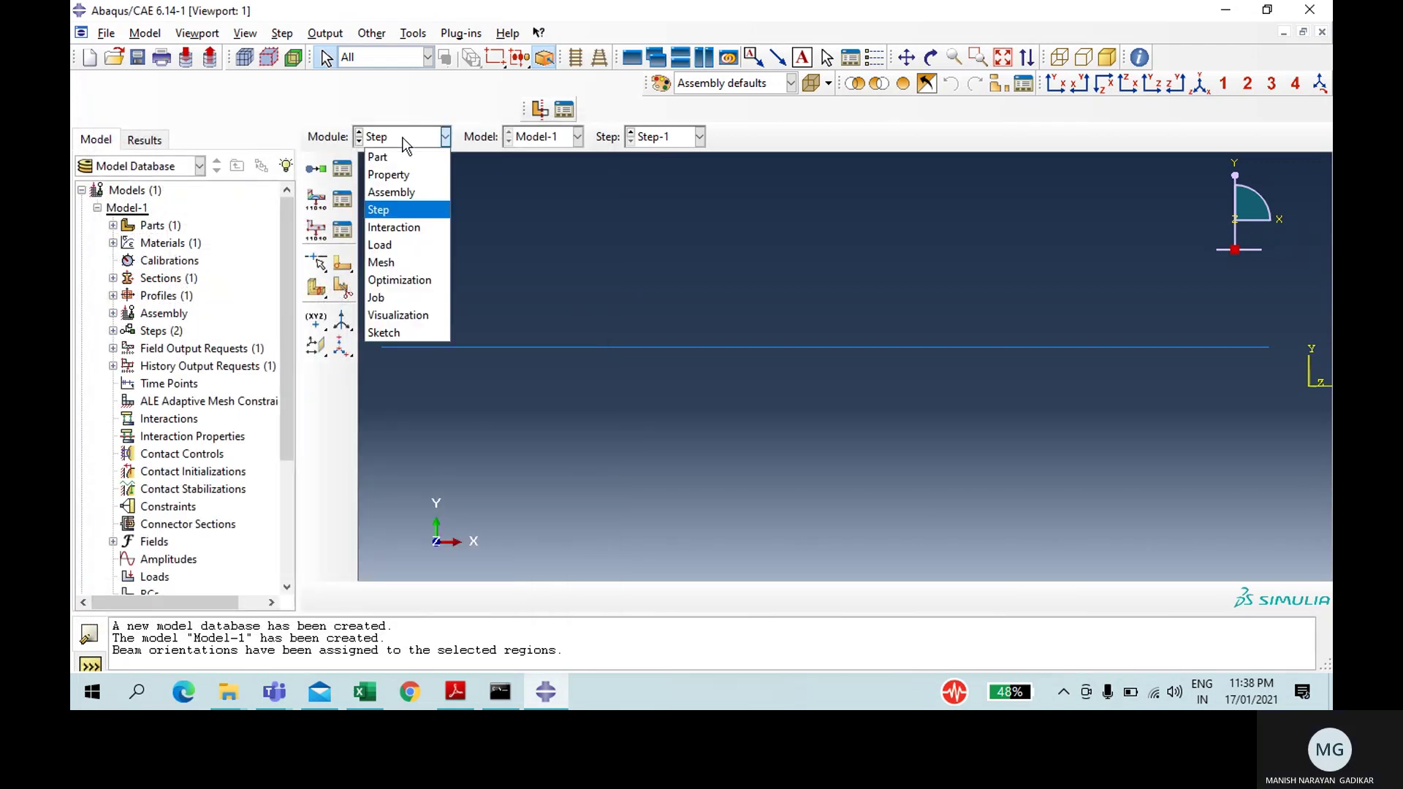
left_click(401, 247)
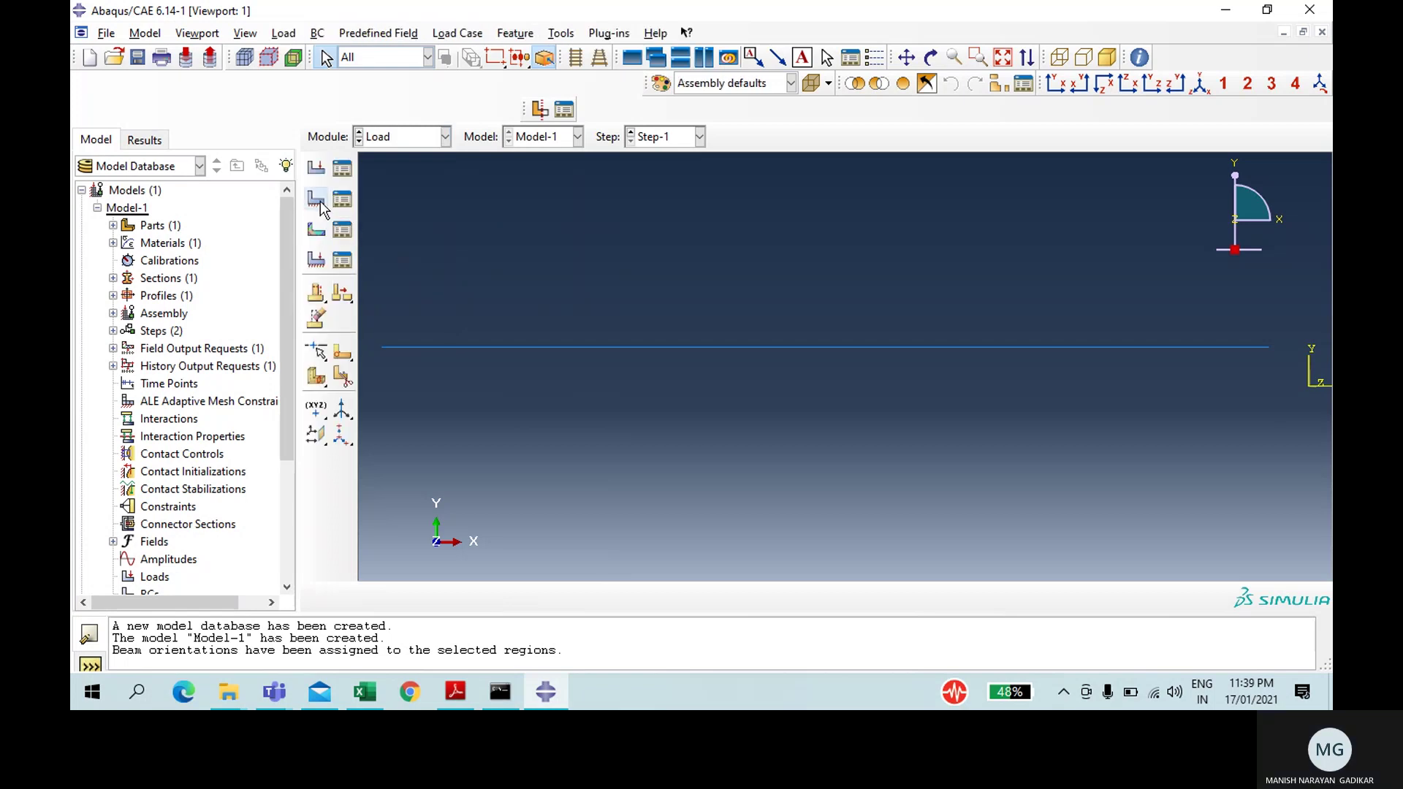
left_click(320, 205)
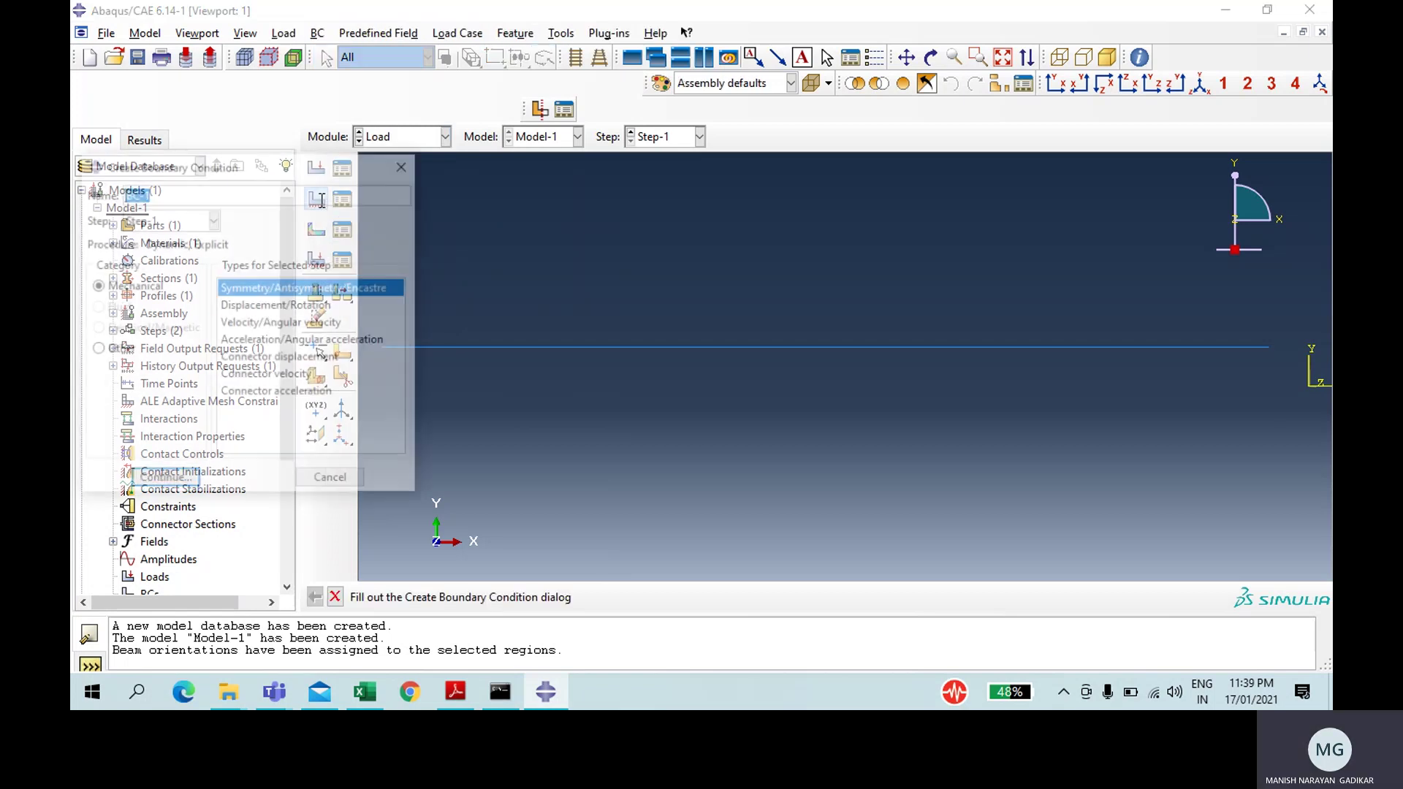
type("Fixed")
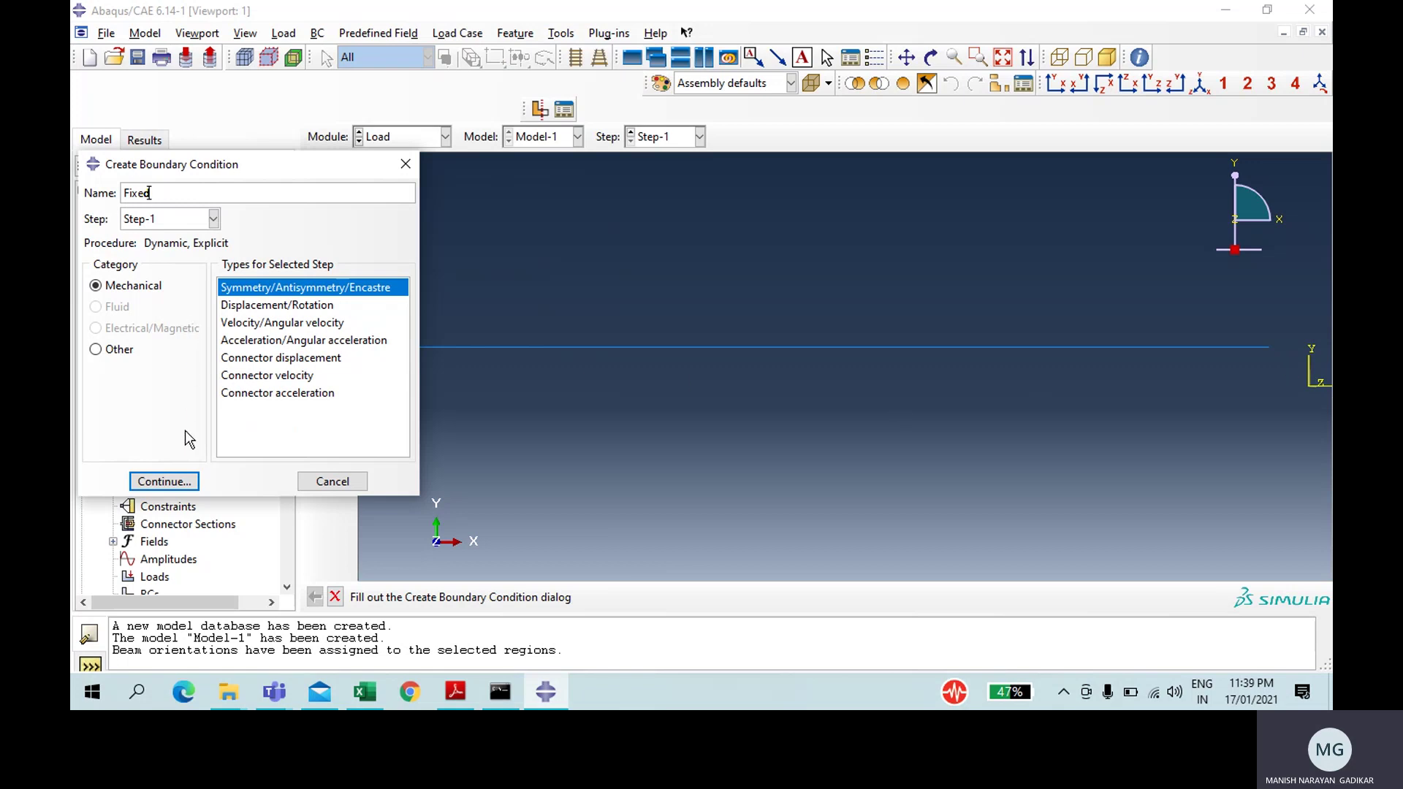
left_click(175, 485)
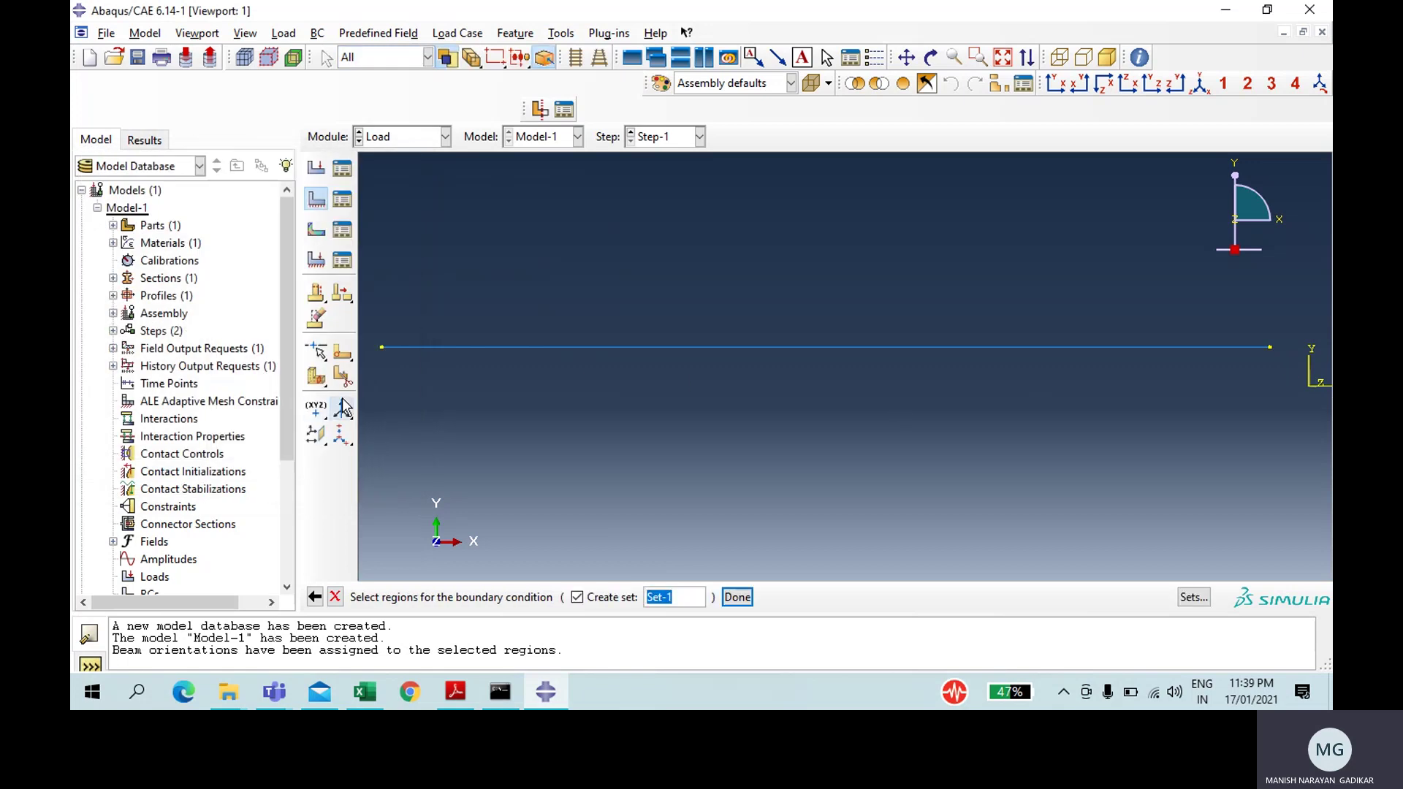
left_click(380, 346)
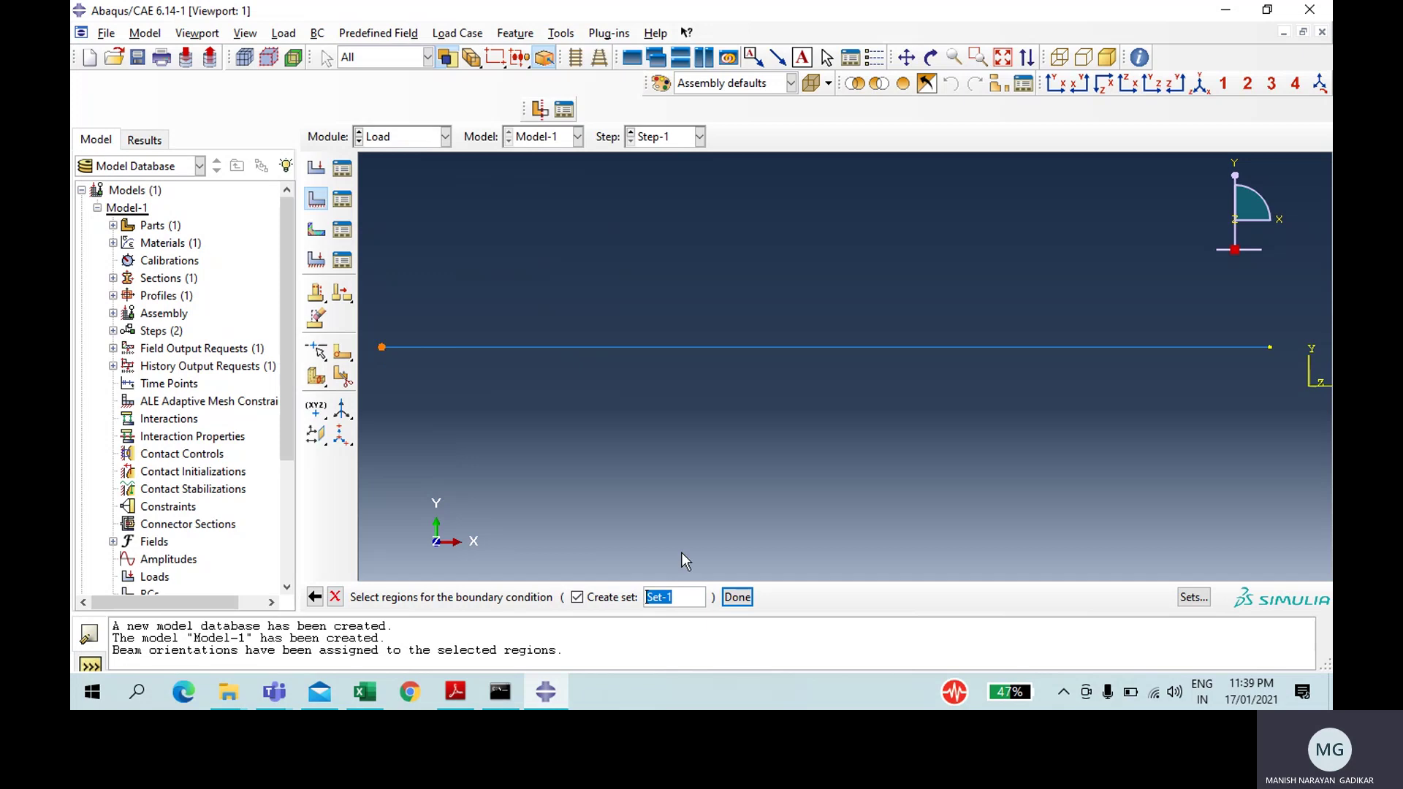
left_click(748, 599)
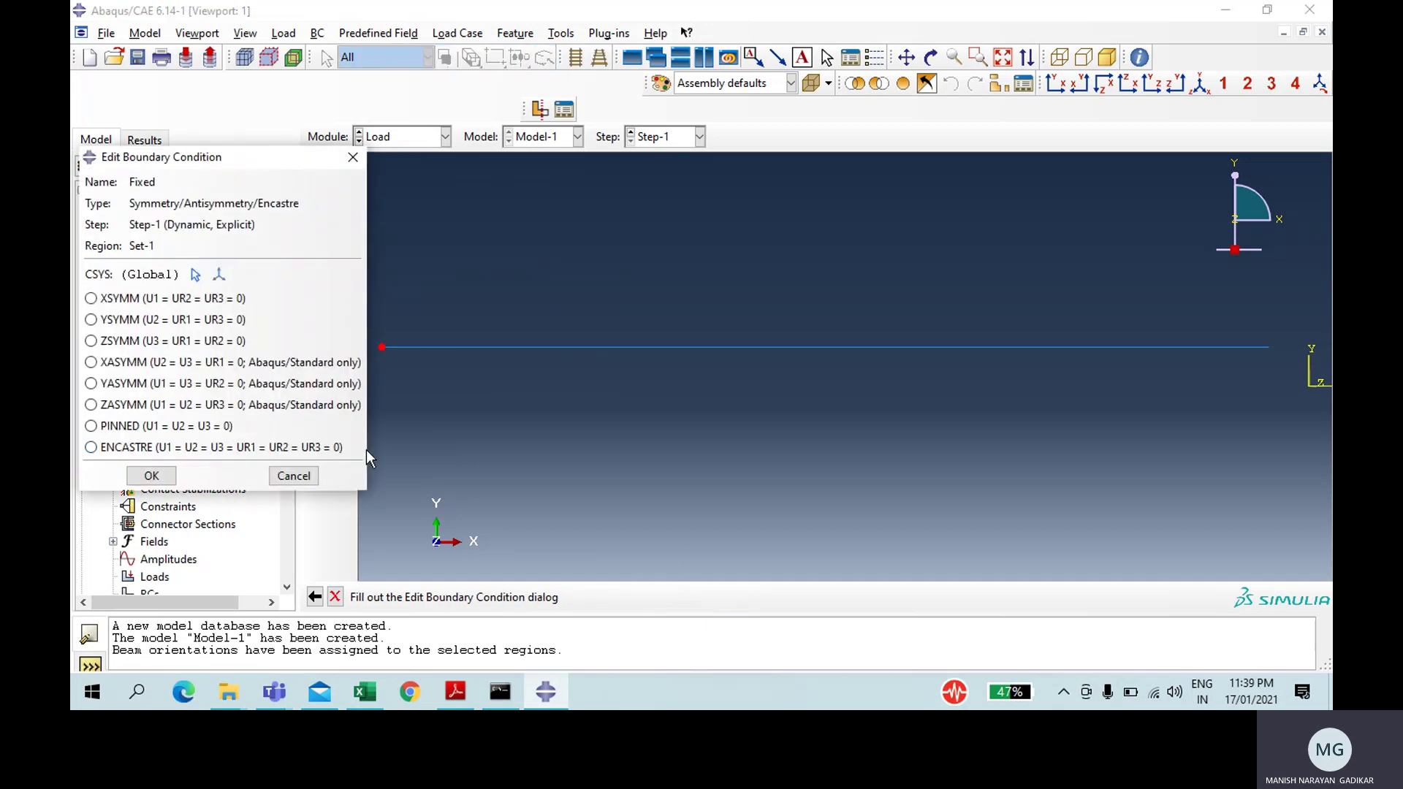
left_click(219, 452)
left_click(151, 478)
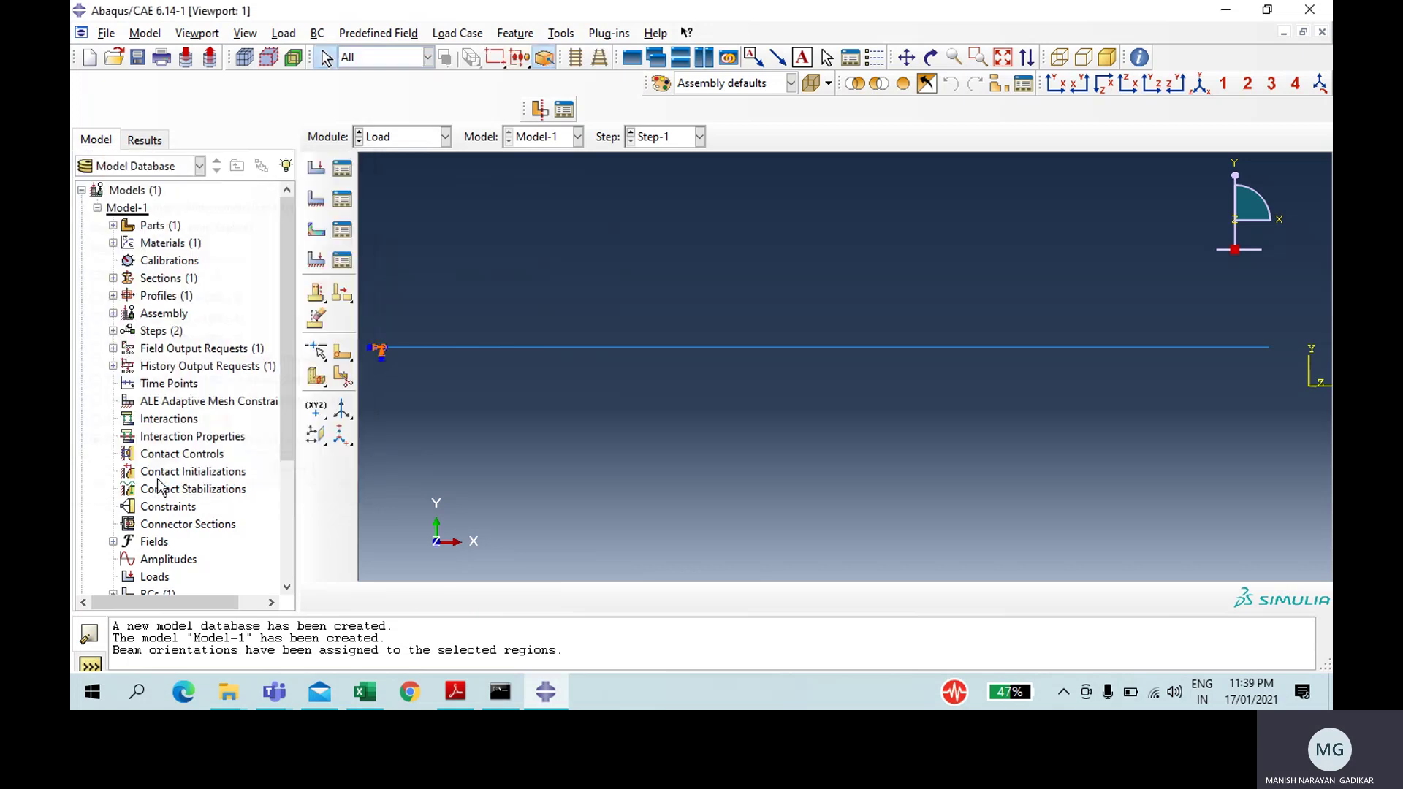
Step: Create a concentrated force named Conce at the wire's right end point with CF2 = -10
left_click(320, 170)
type("O")
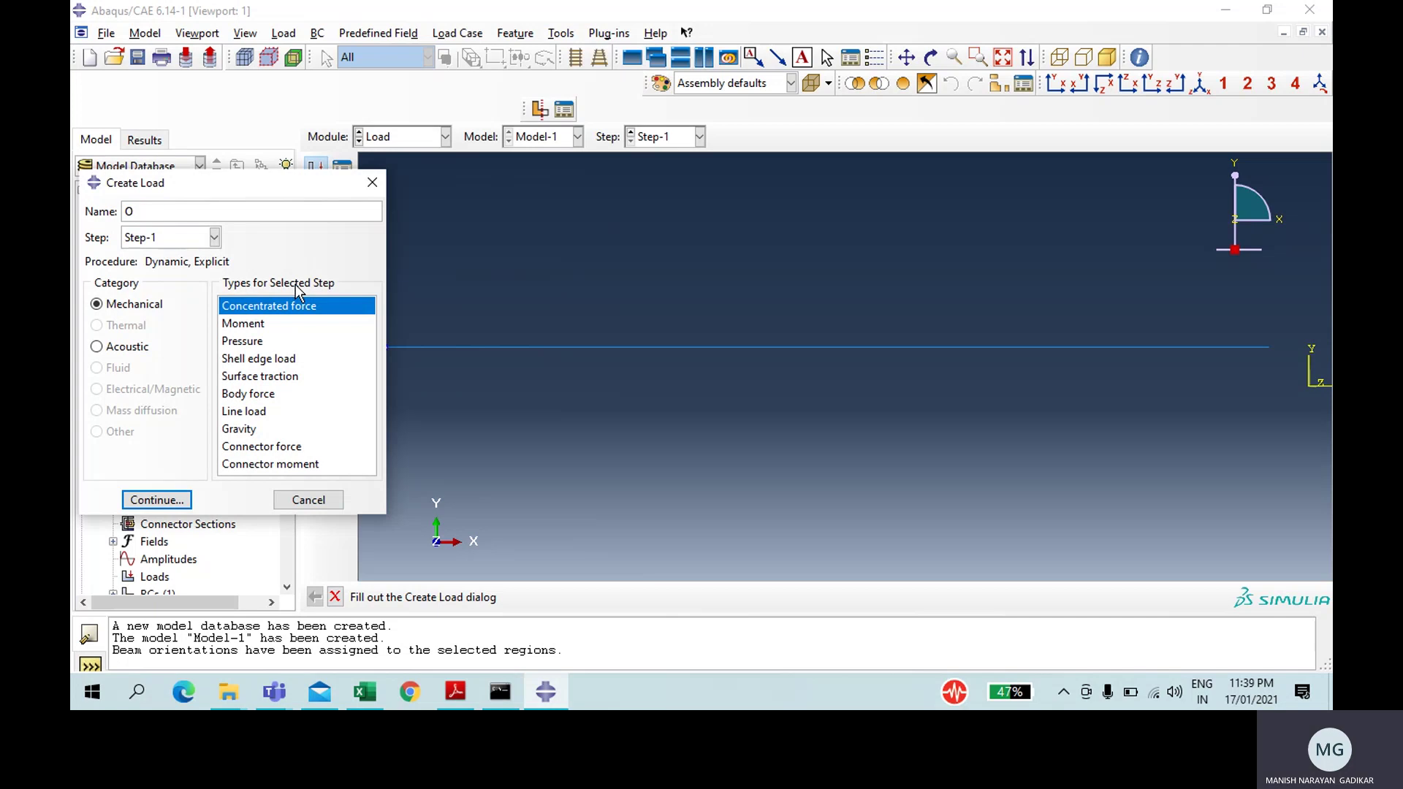
type("once")
left_click(162, 499)
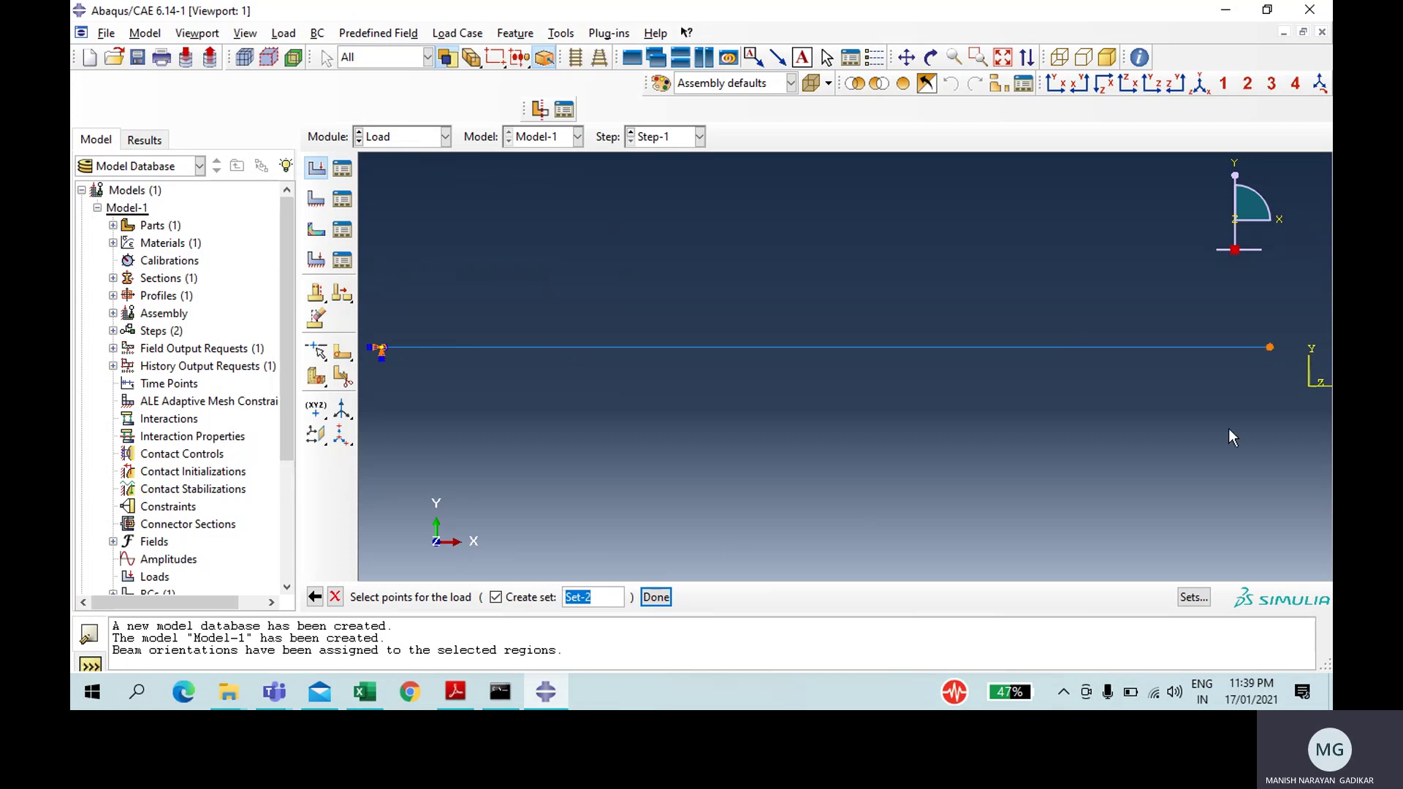
left_click(656, 597)
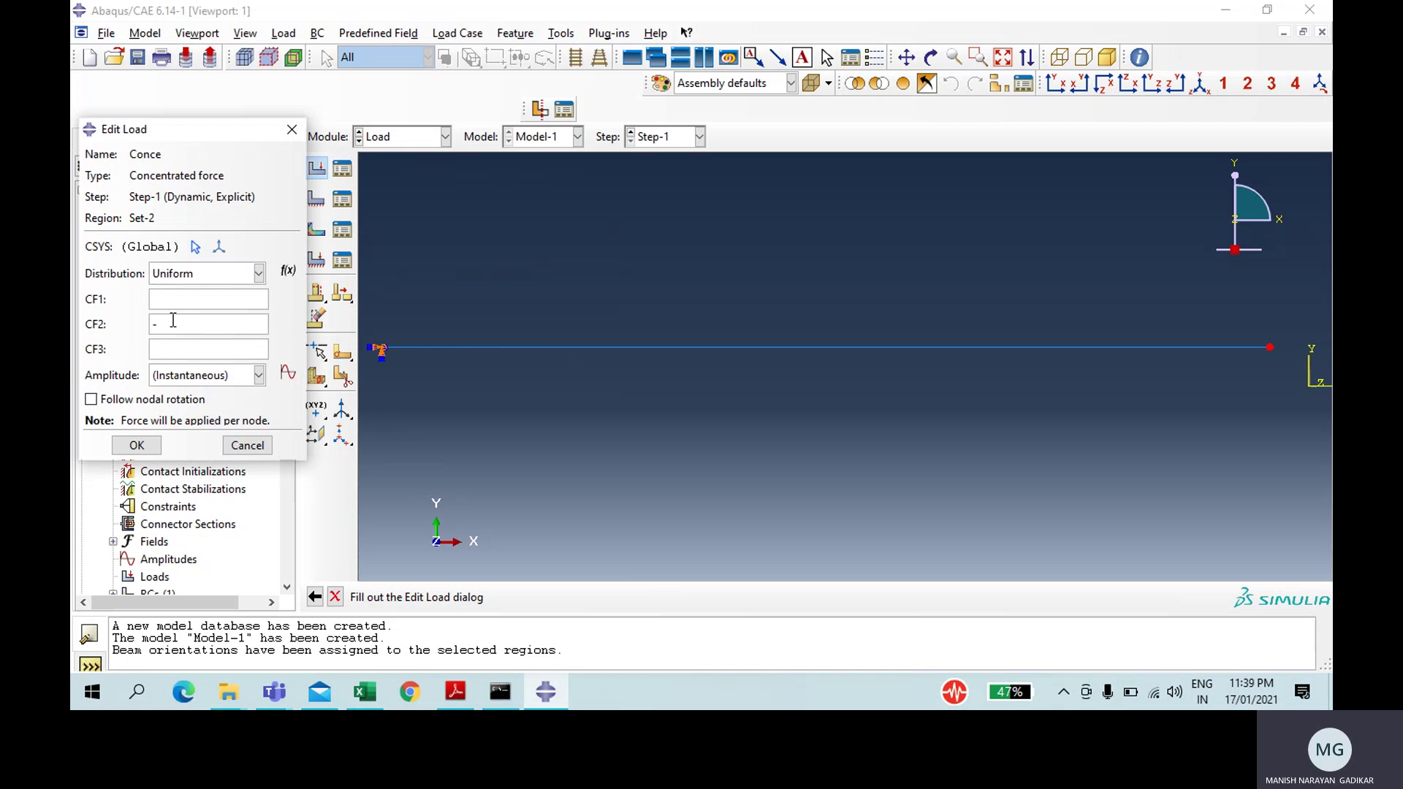
type("-10")
Step: Create a smooth step amplitude with time/amplitude pairs 0, 0 and 1, 1, and complete the concentrated force with it
left_click(288, 376)
left_click(134, 413)
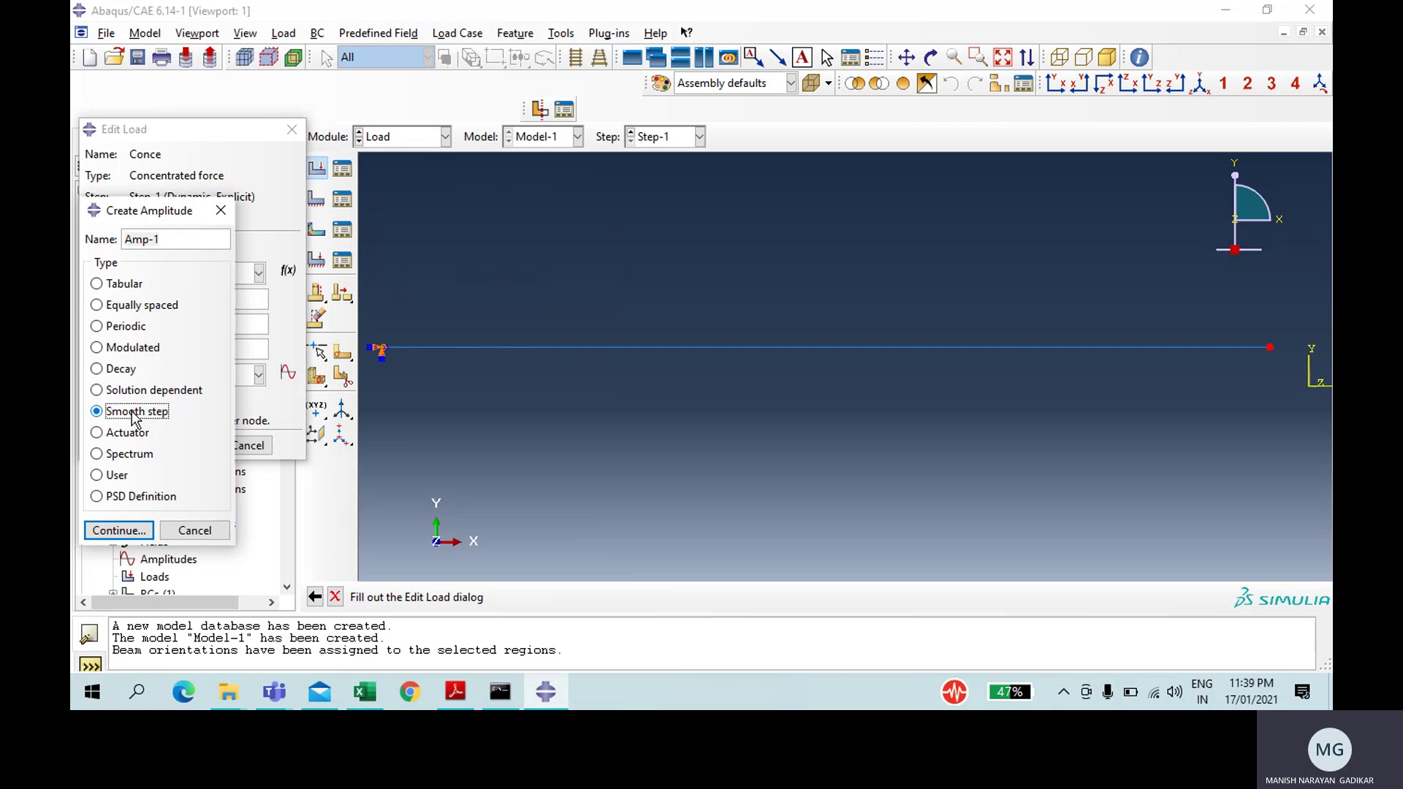
left_click(119, 530)
left_click(172, 250)
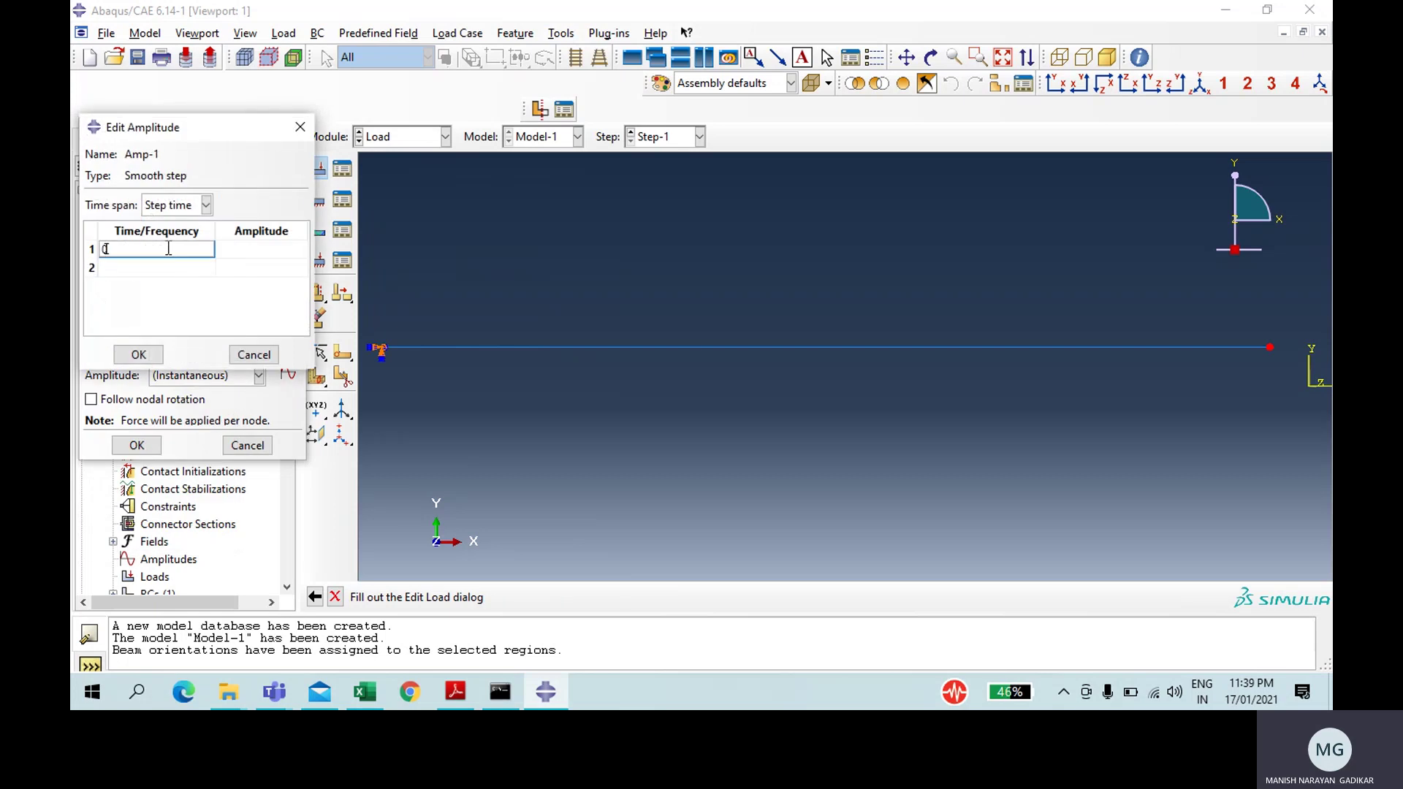
type("0")
key("Tab")
type("0")
key("Tab")
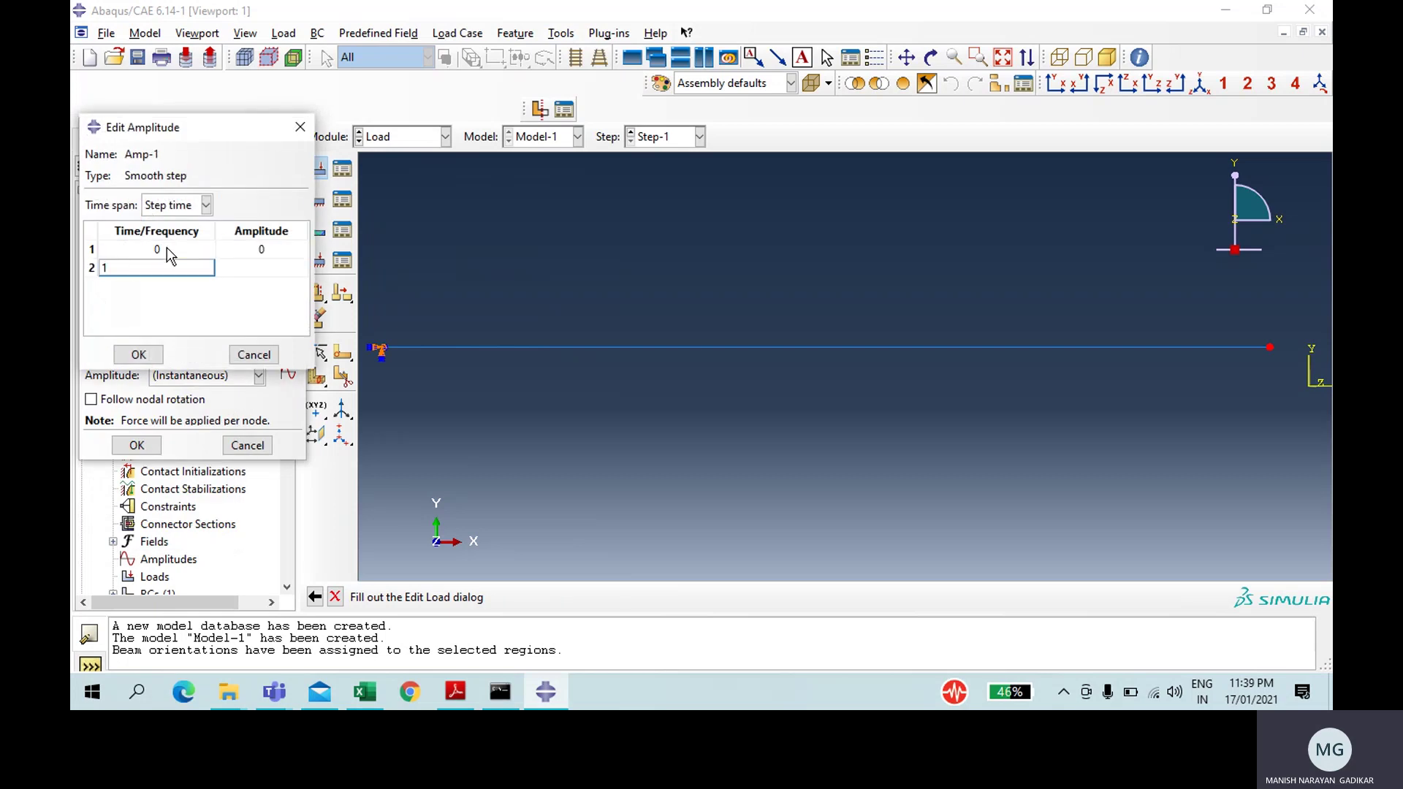
type("1")
key("Tab")
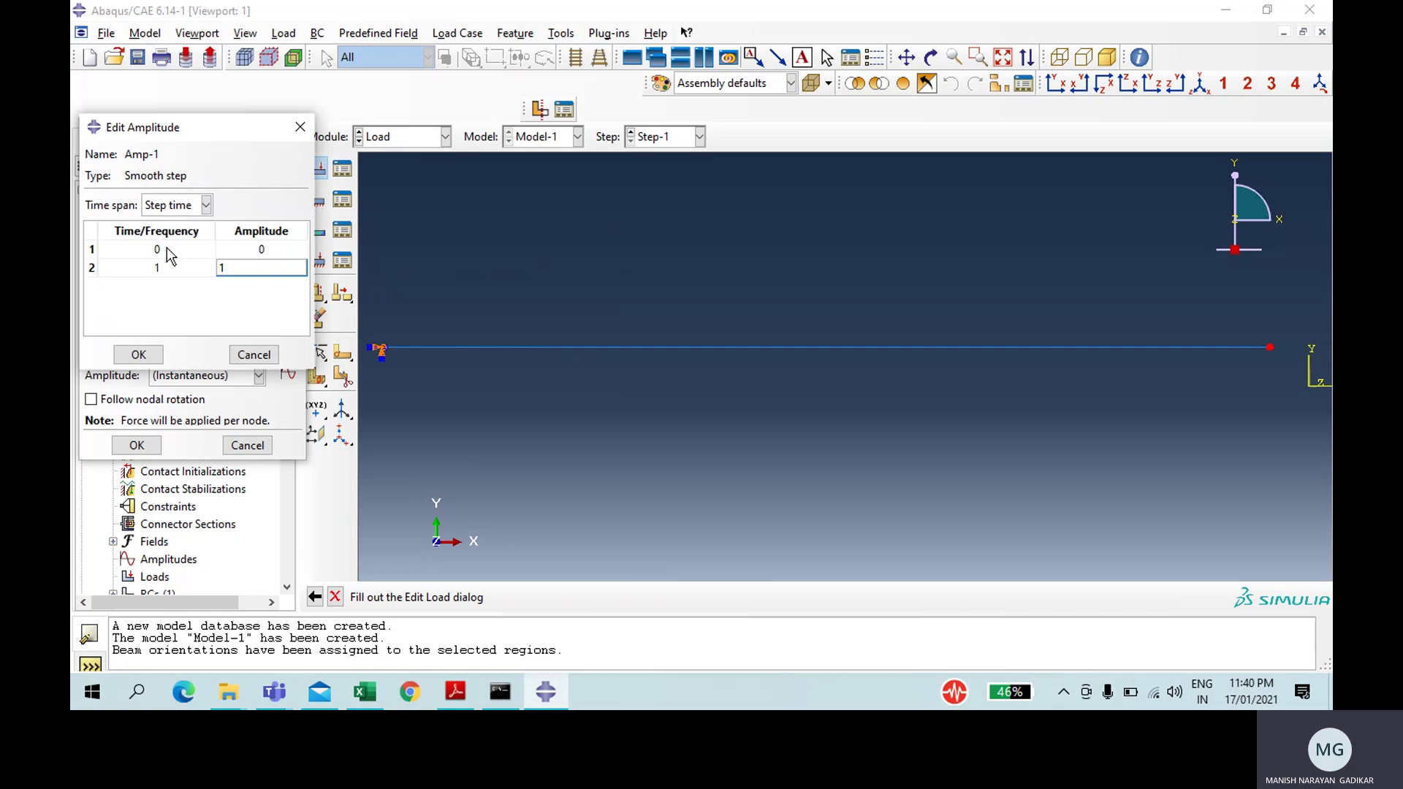
left_click(138, 355)
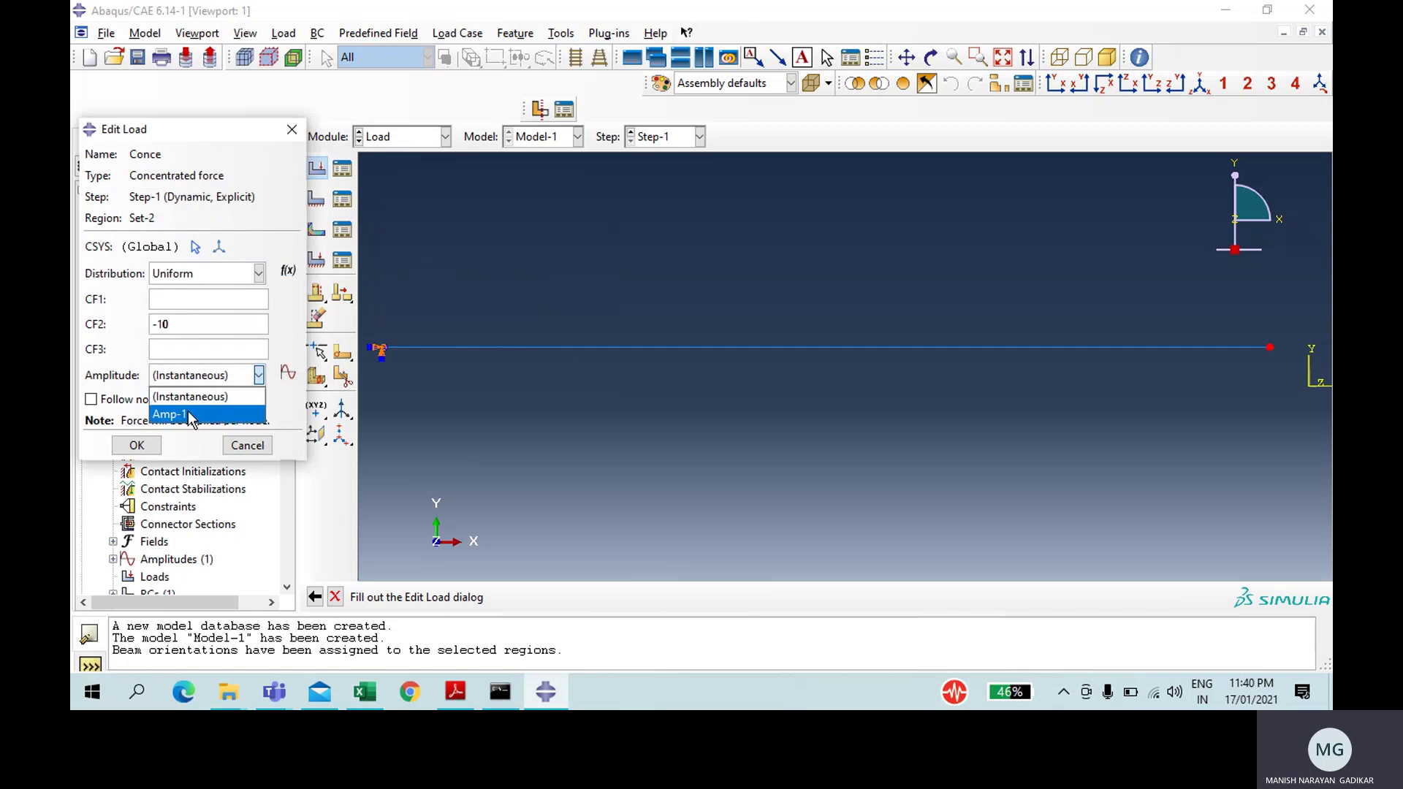
left_click(170, 414)
left_click(139, 446)
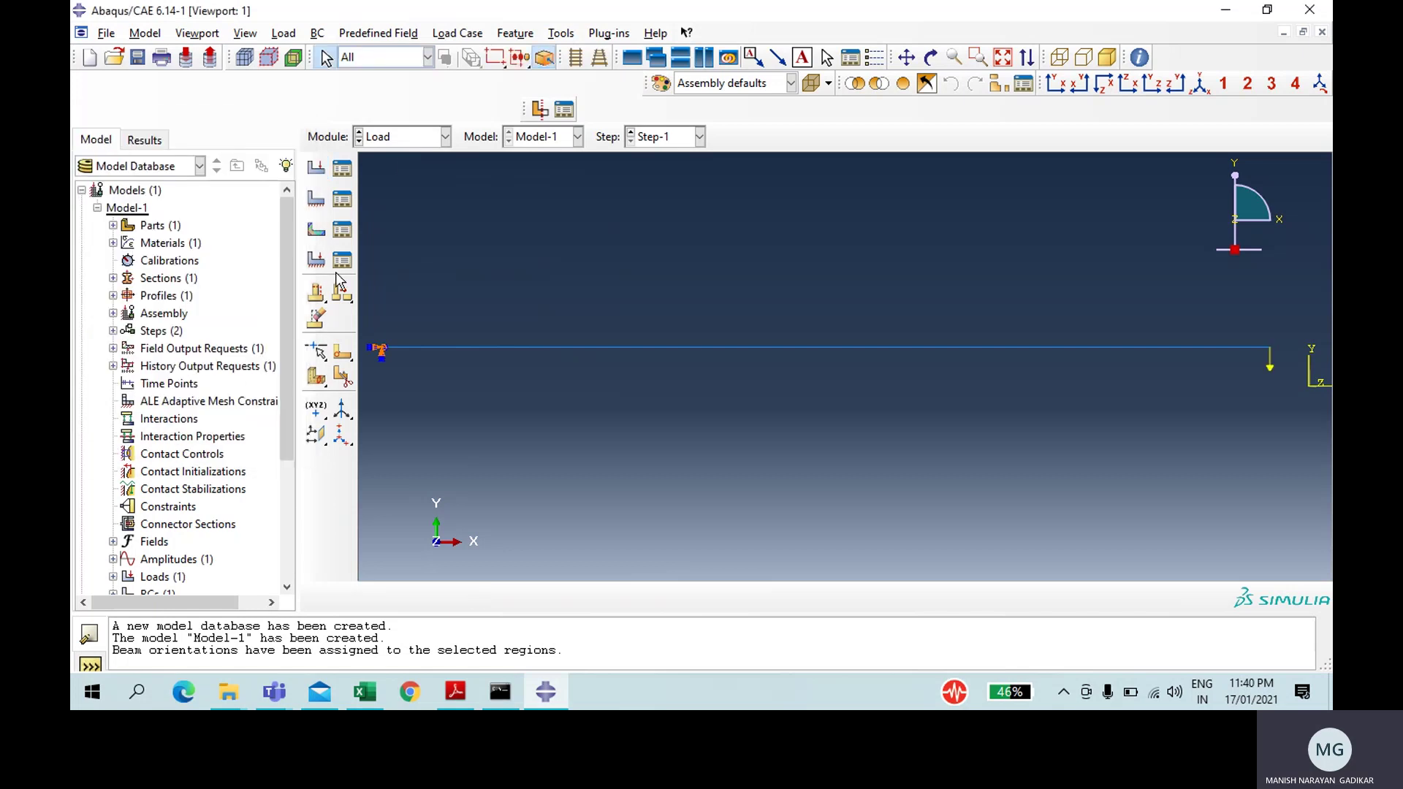
Step: Seed the wire by number with 10 elements and mesh the part instance
left_click(385, 141)
left_click(387, 256)
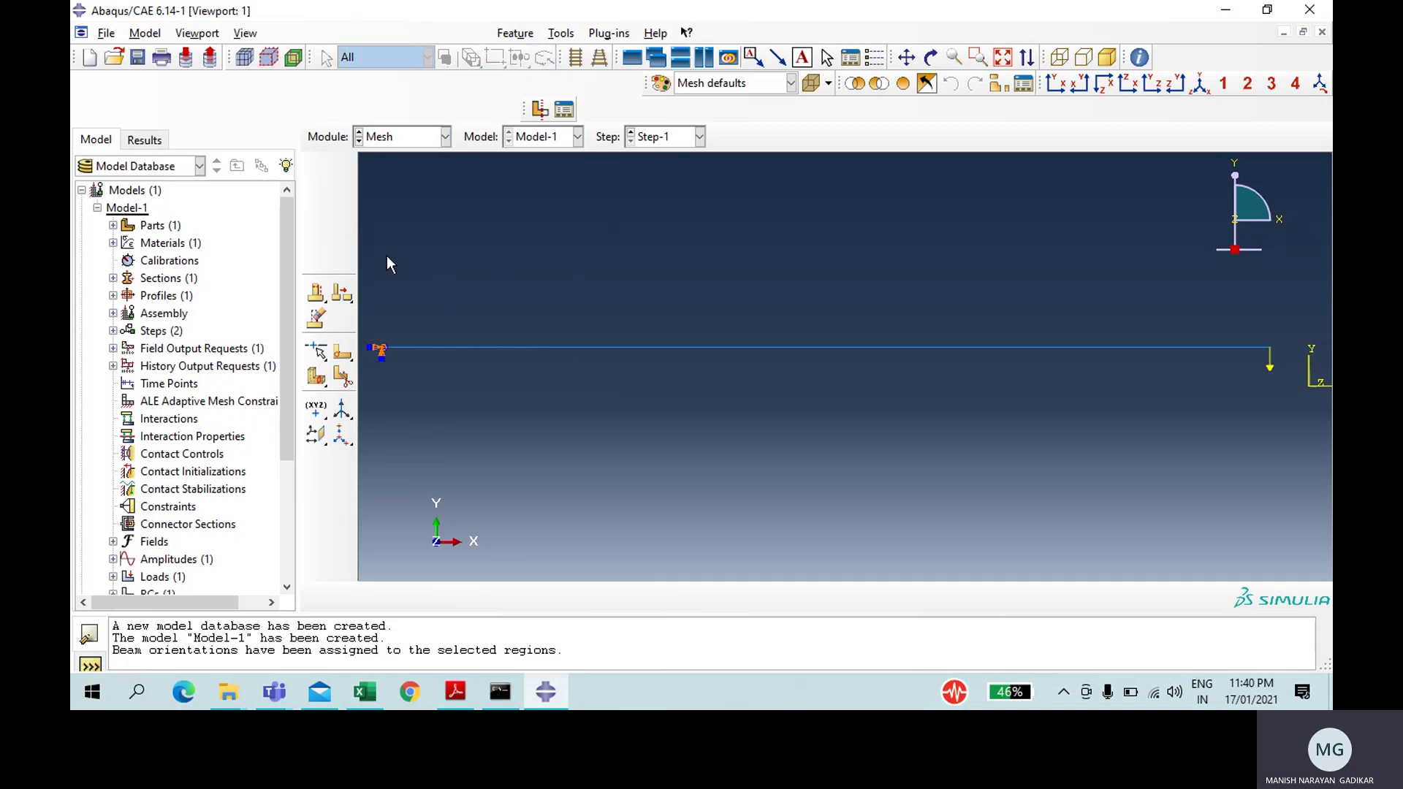
left_click_drag(387, 256, 603, 383)
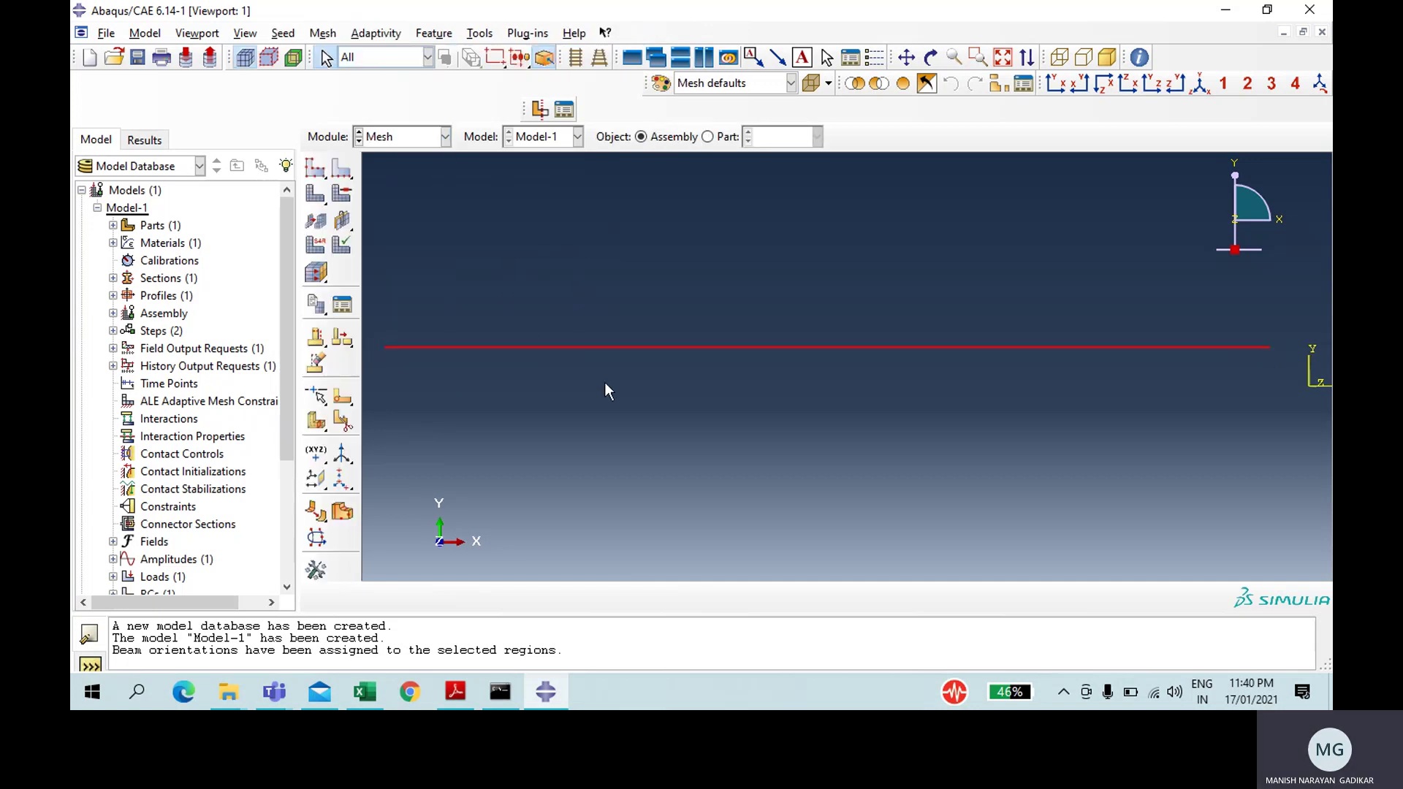
left_click(341, 170)
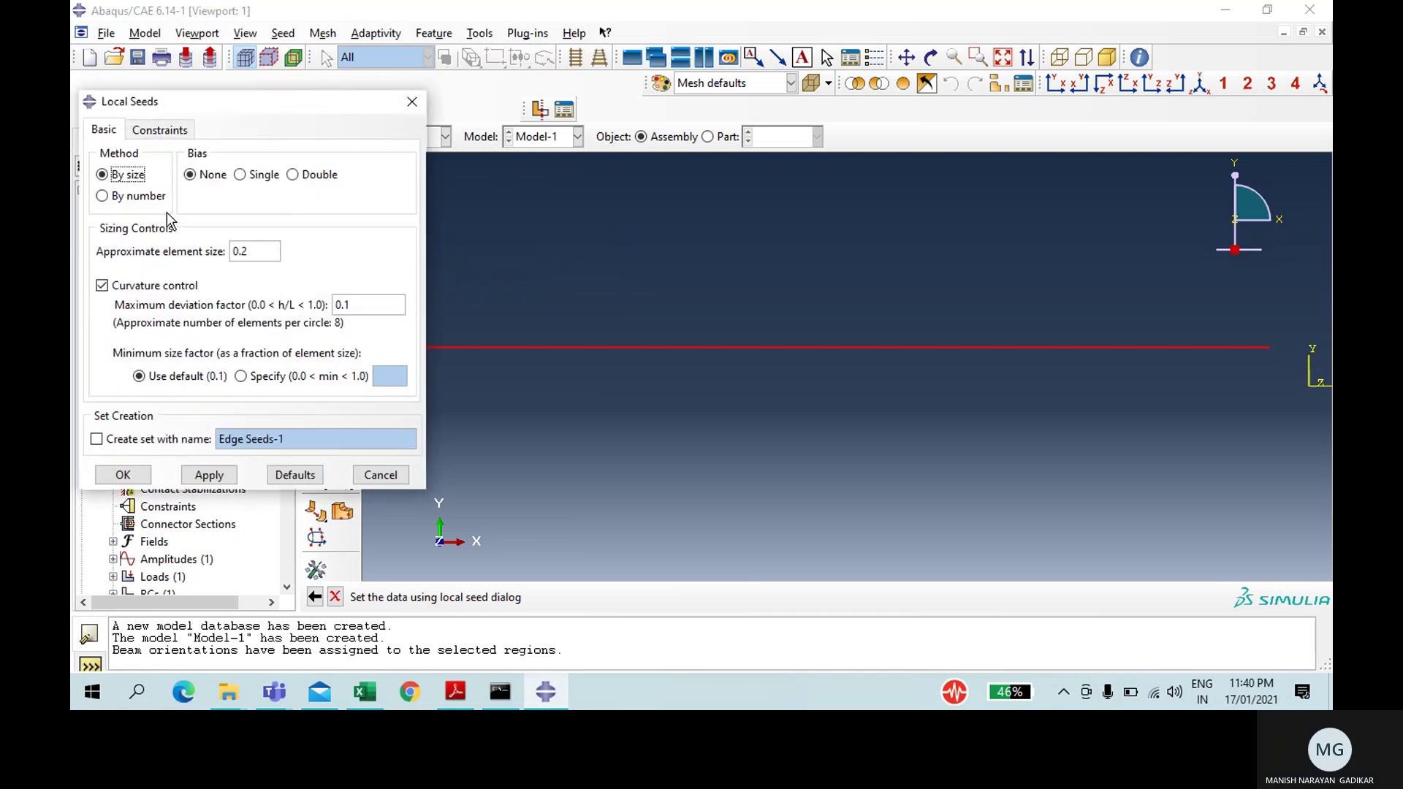
left_click(150, 197)
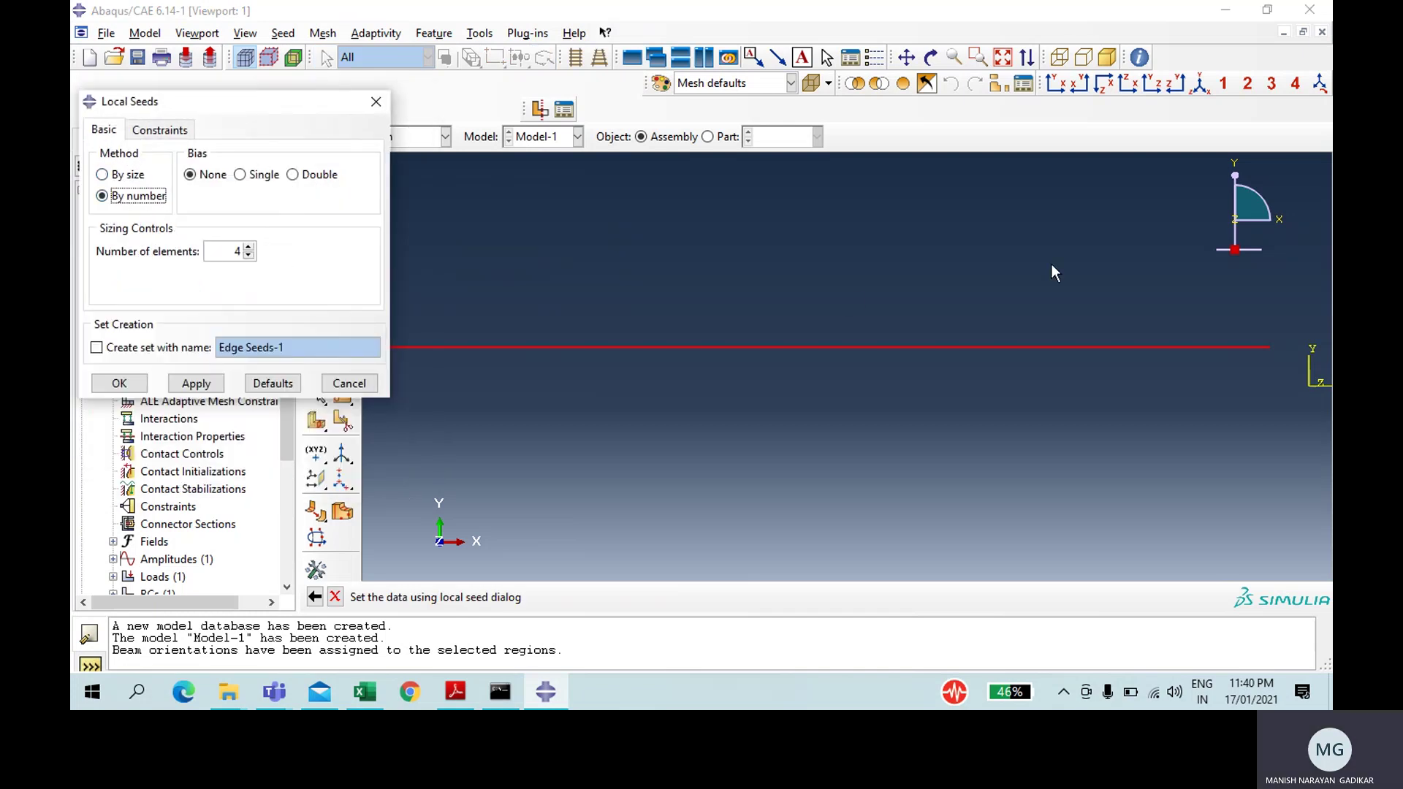
left_click(232, 249)
key("BackSpace")
type("10")
left_click(133, 382)
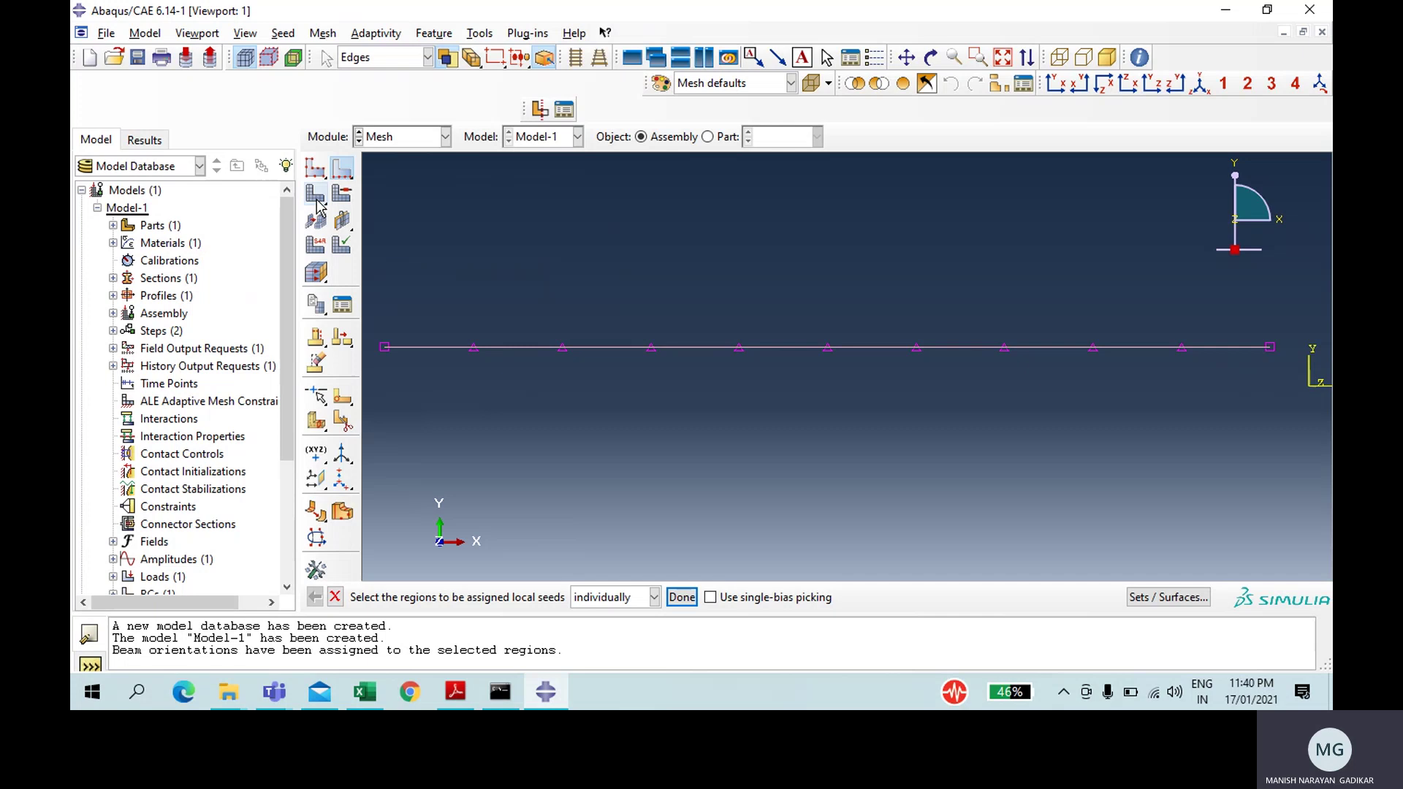
left_click(317, 200)
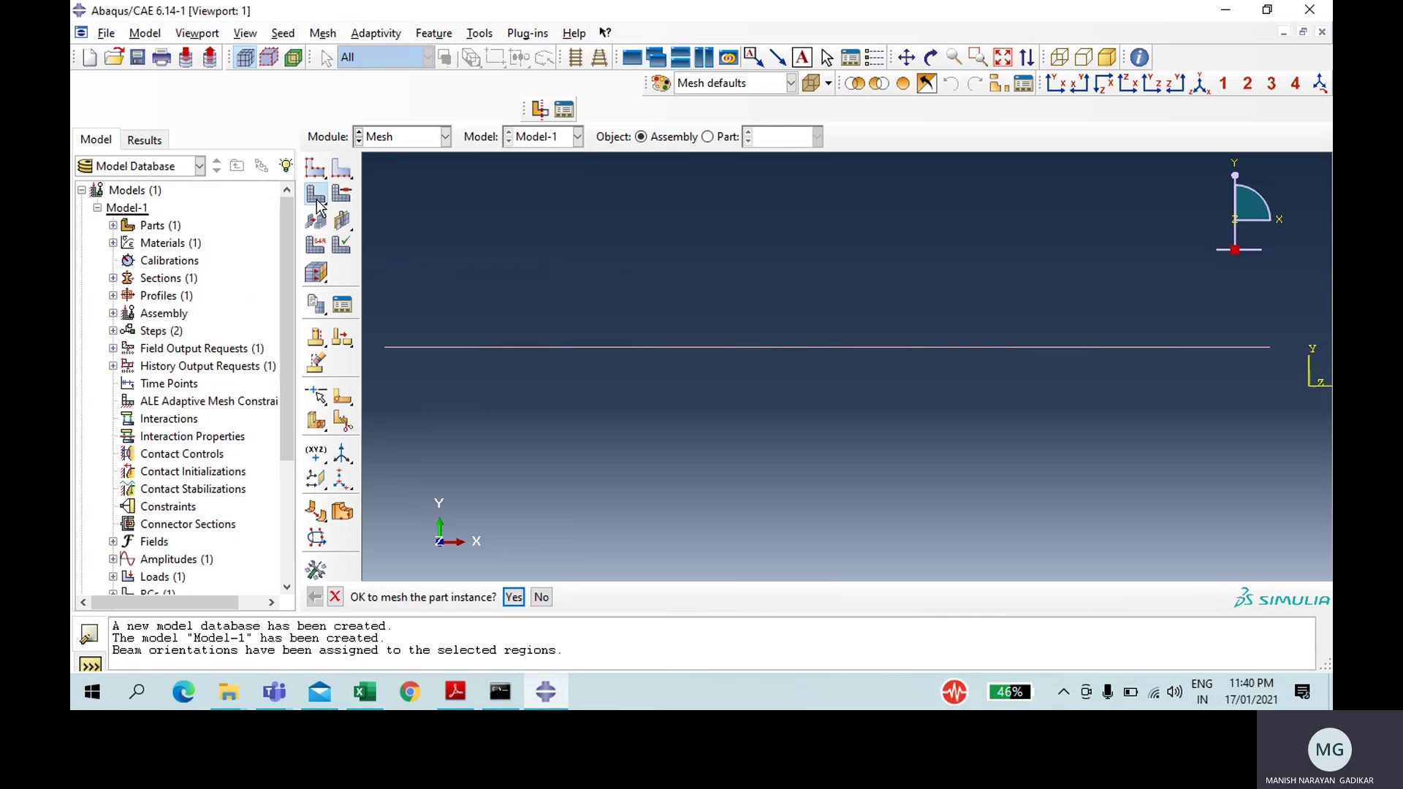
key("Return")
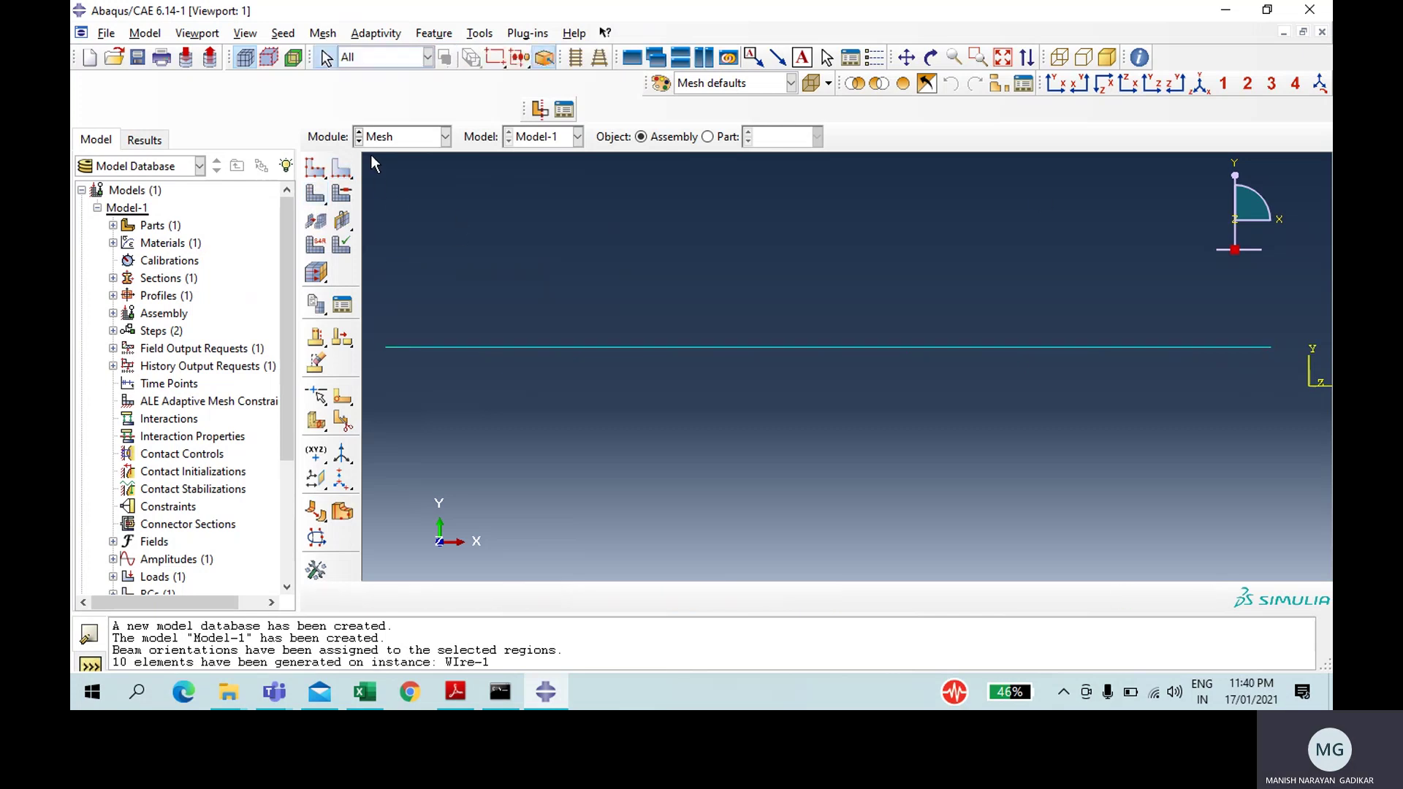
Step: In the Step module, create a node set named Reaction containing the node at the wire's left end
left_click(391, 137)
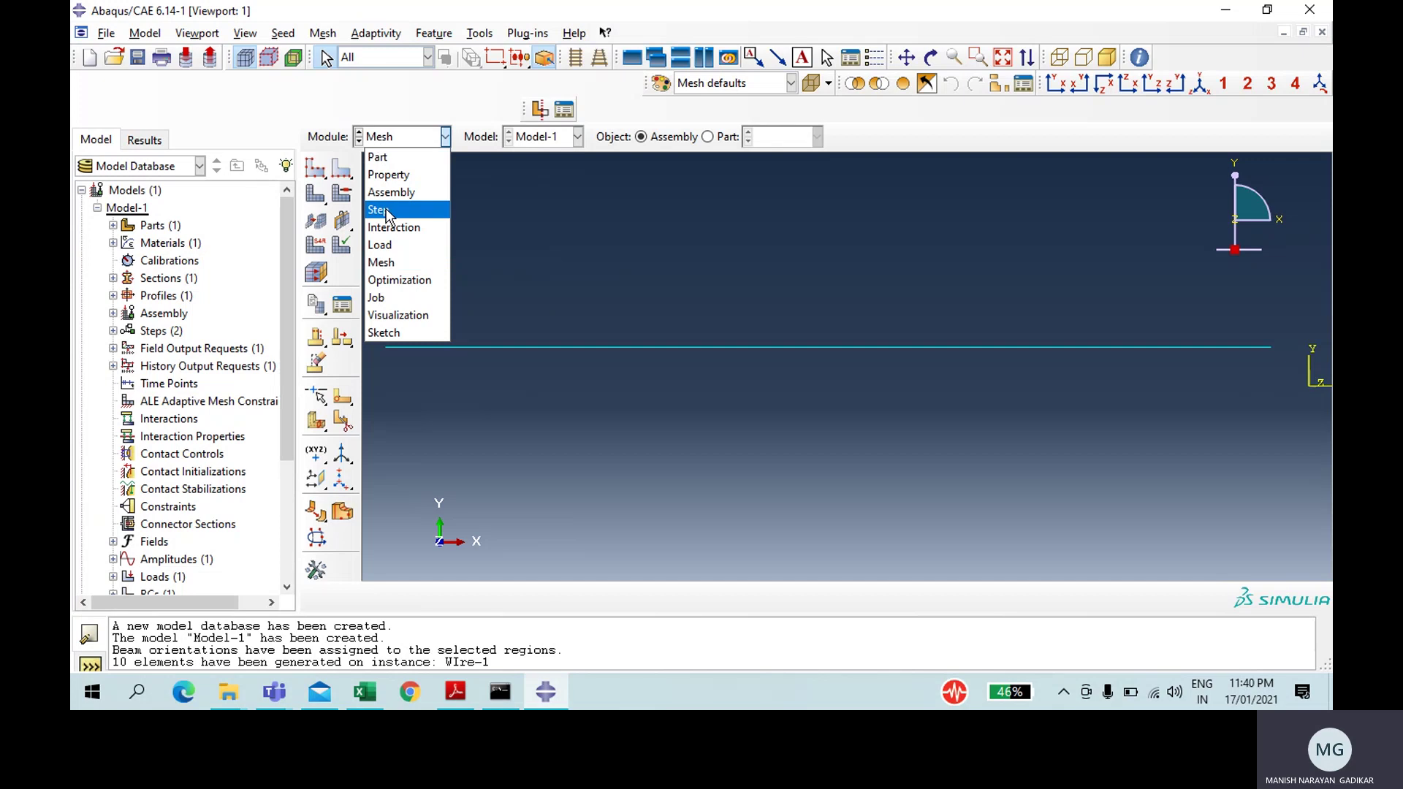
left_click(386, 210)
left_click(414, 34)
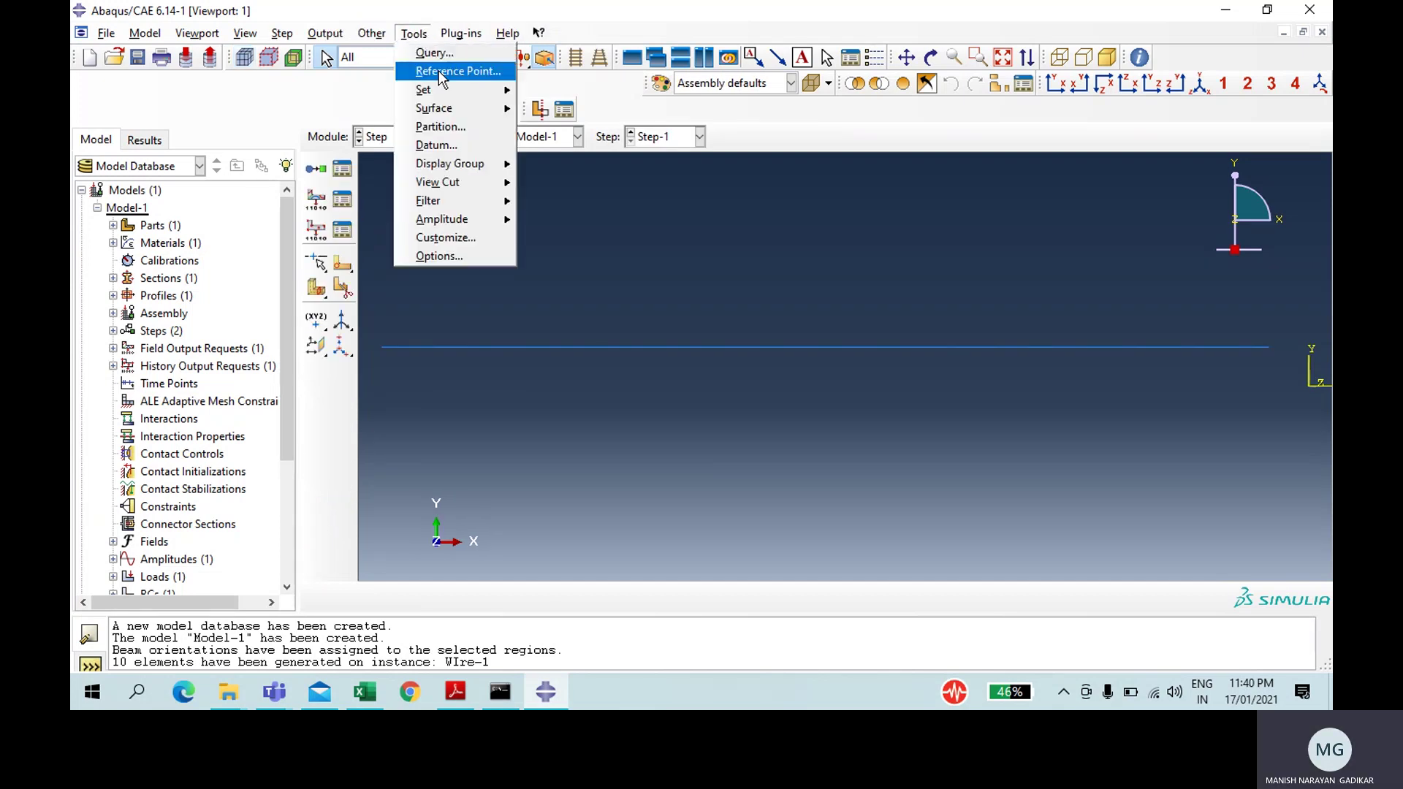
mouse_move(445, 90)
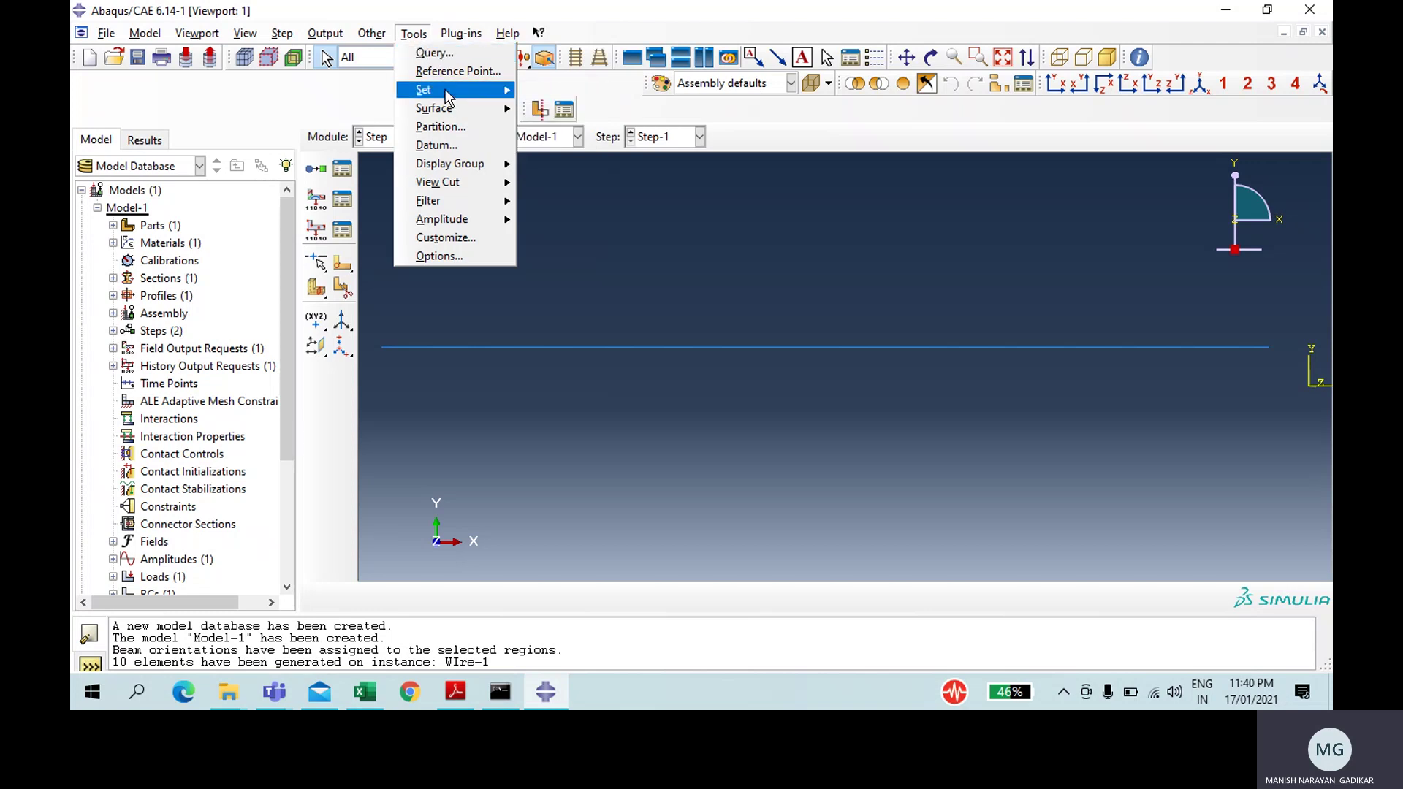
left_click(555, 109)
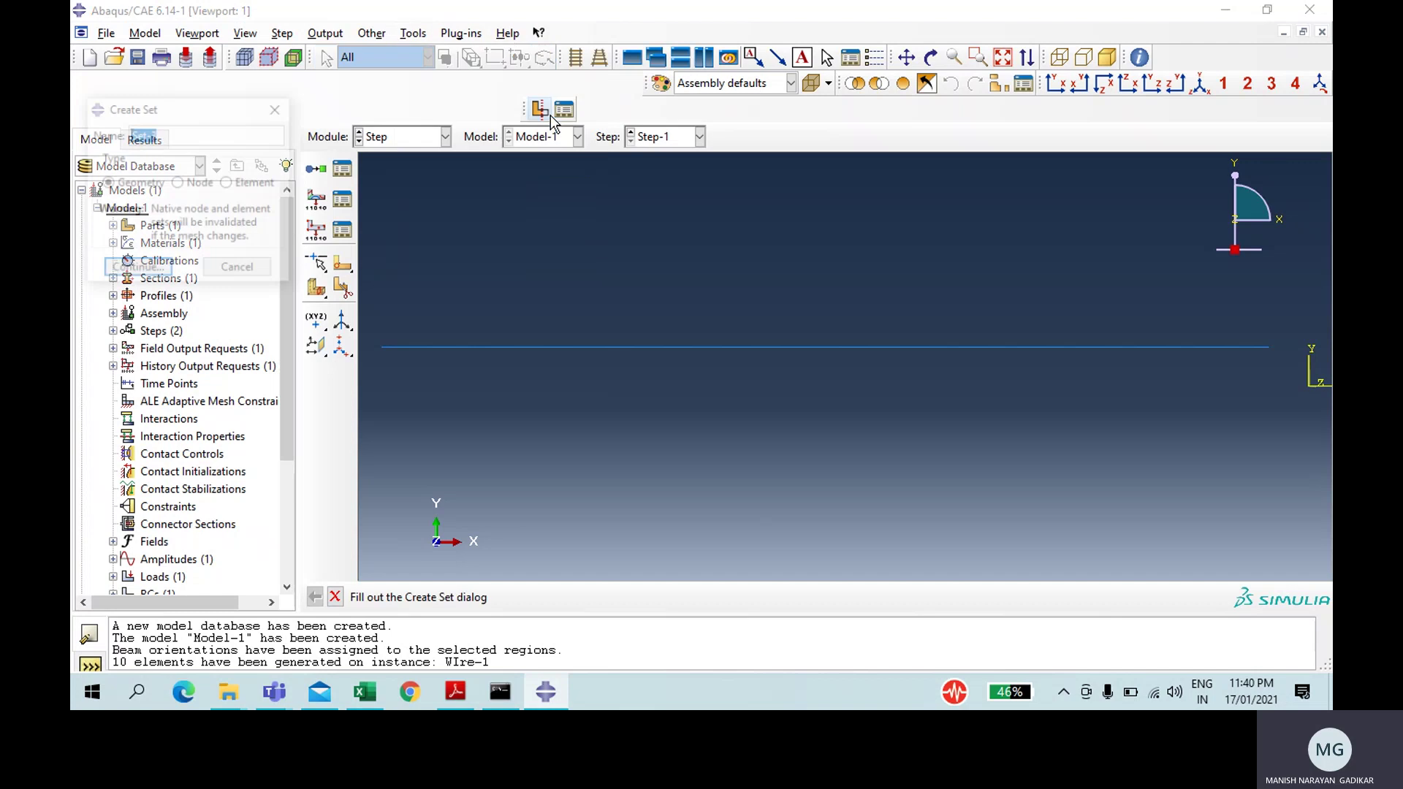
type("Reac")
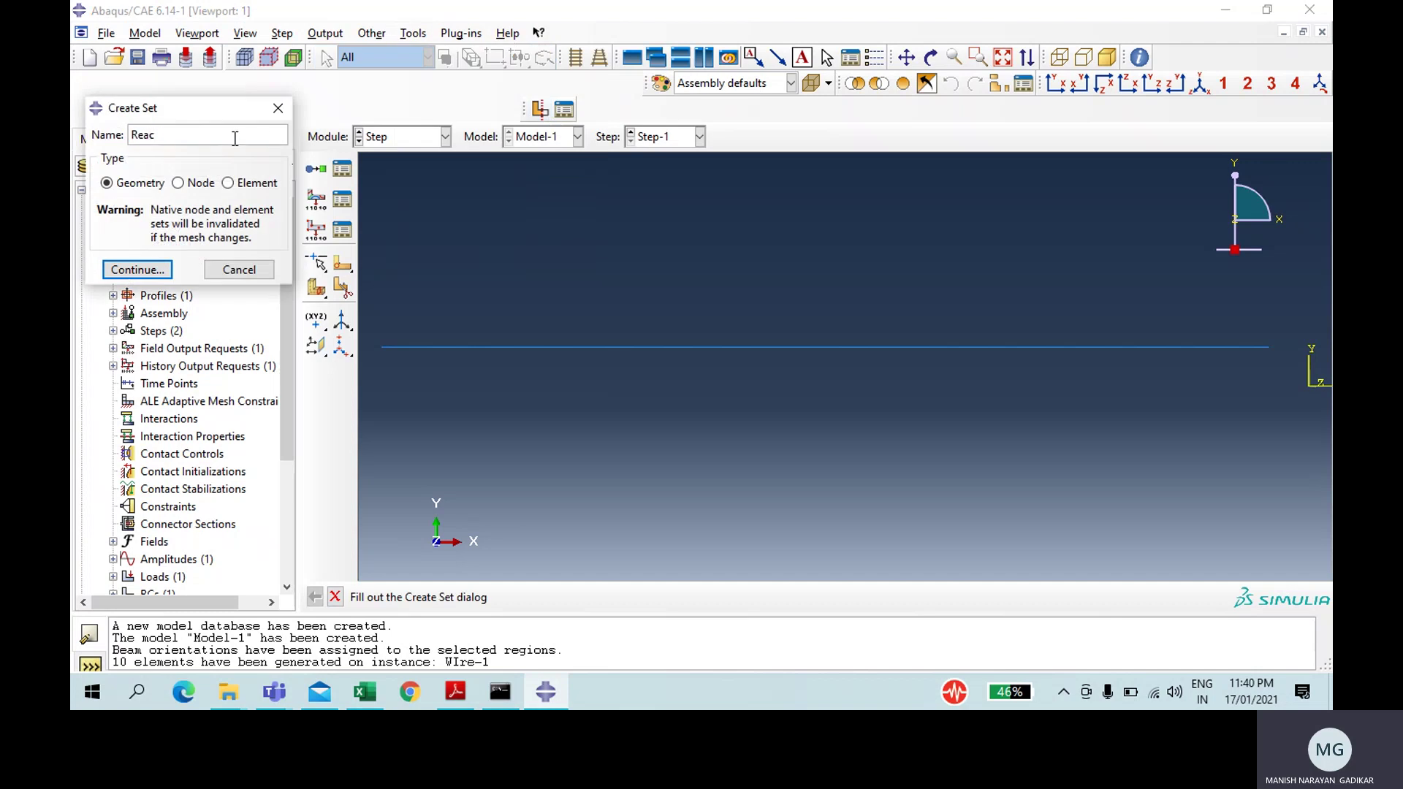
type("tion")
left_click(192, 182)
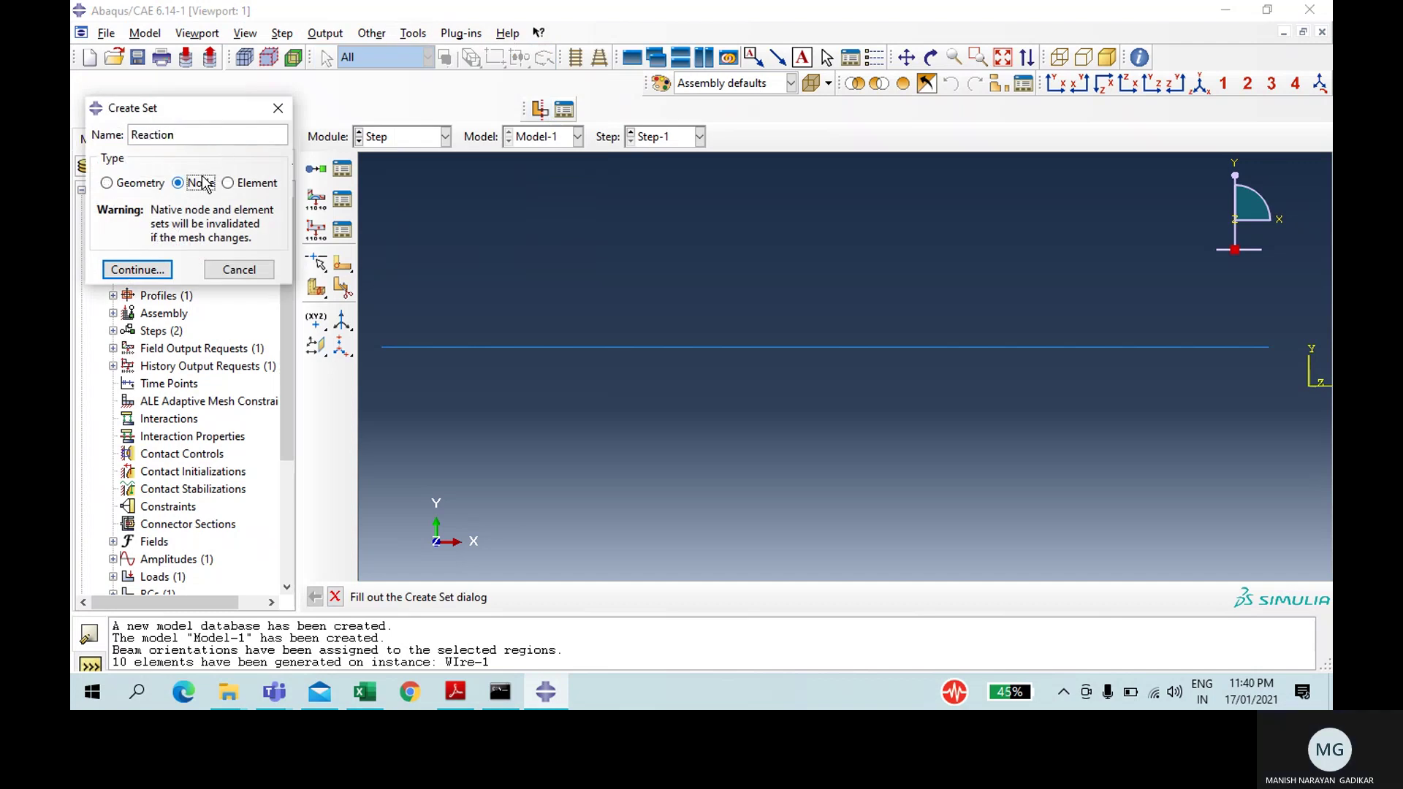
left_click(152, 267)
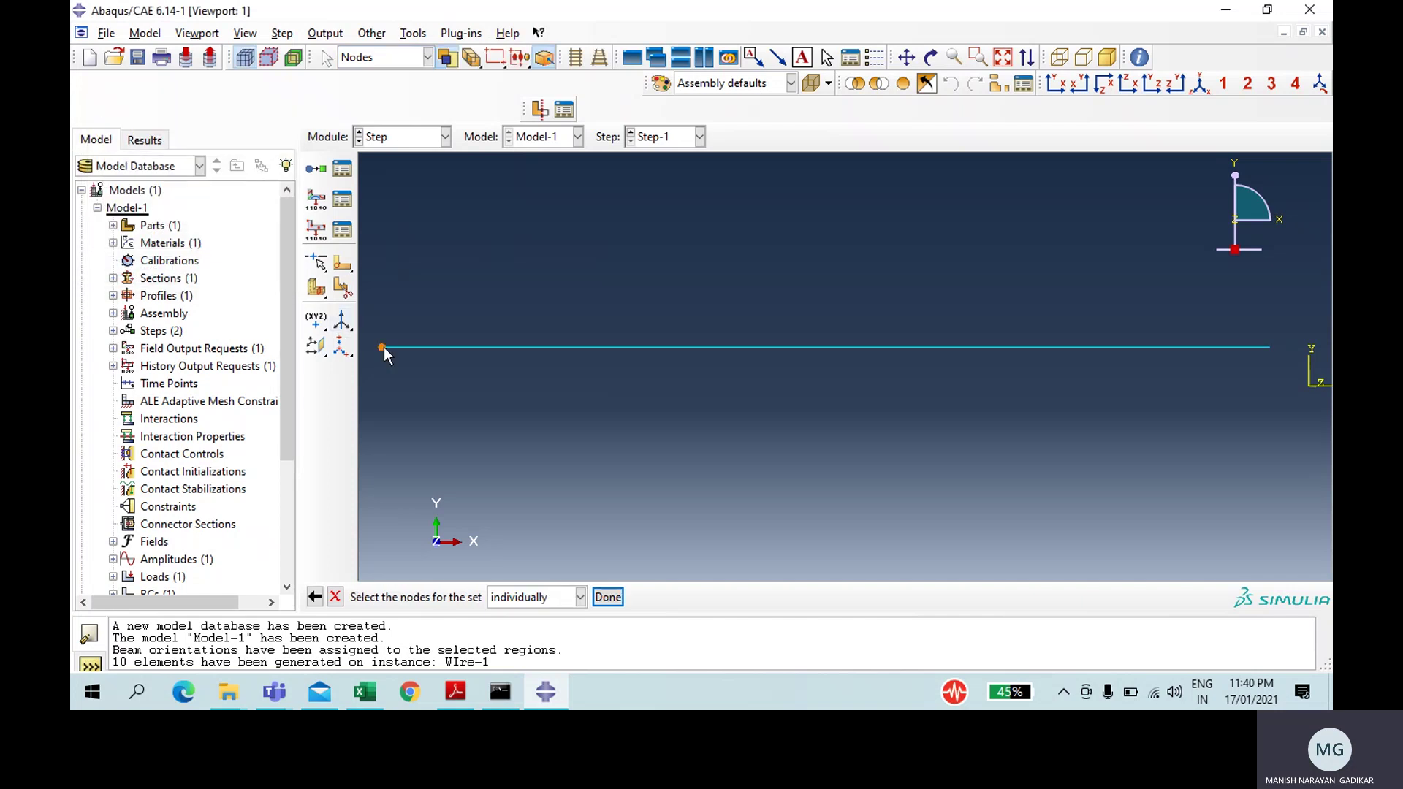
left_click(607, 597)
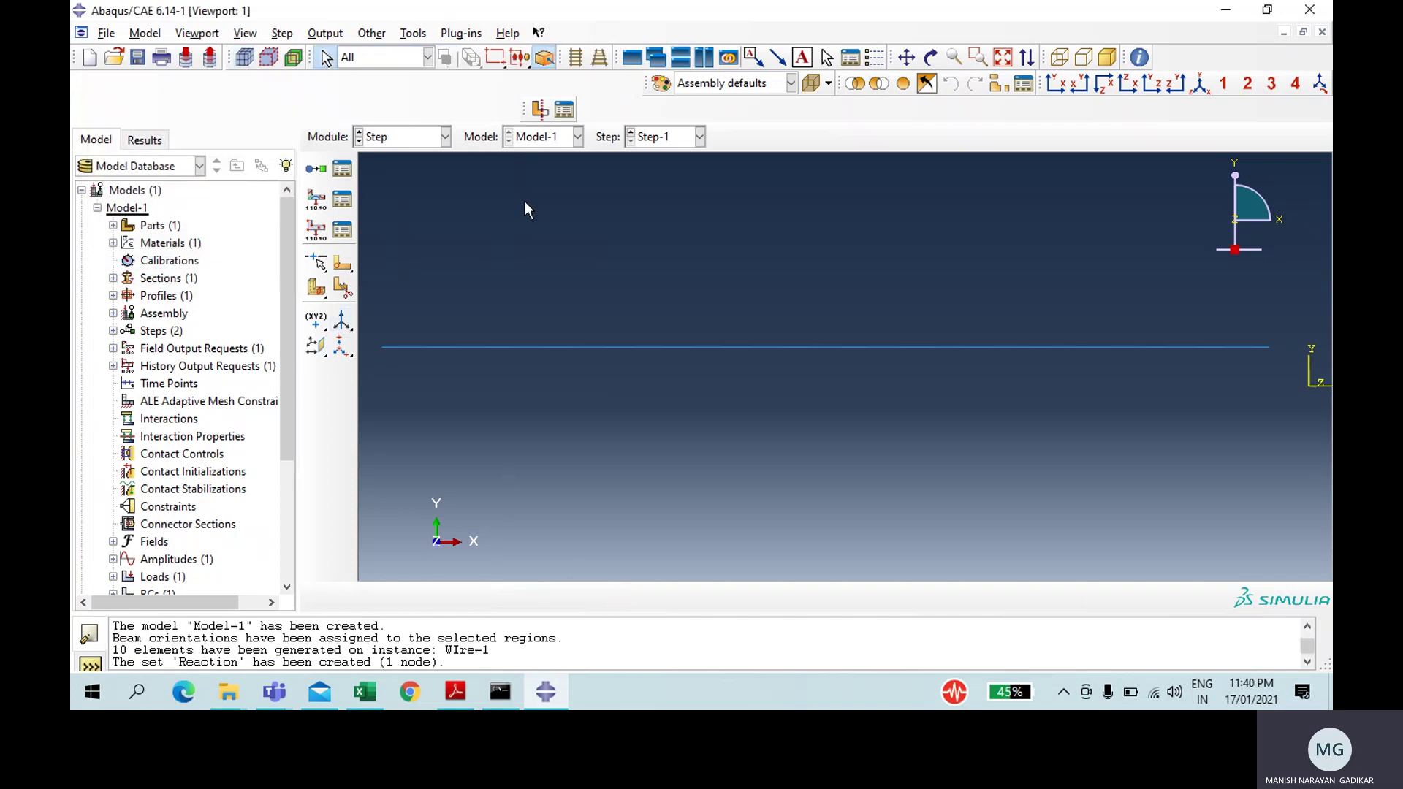
Step: Create a node set named Deflection containing the node at the wire's right end
left_click(413, 33)
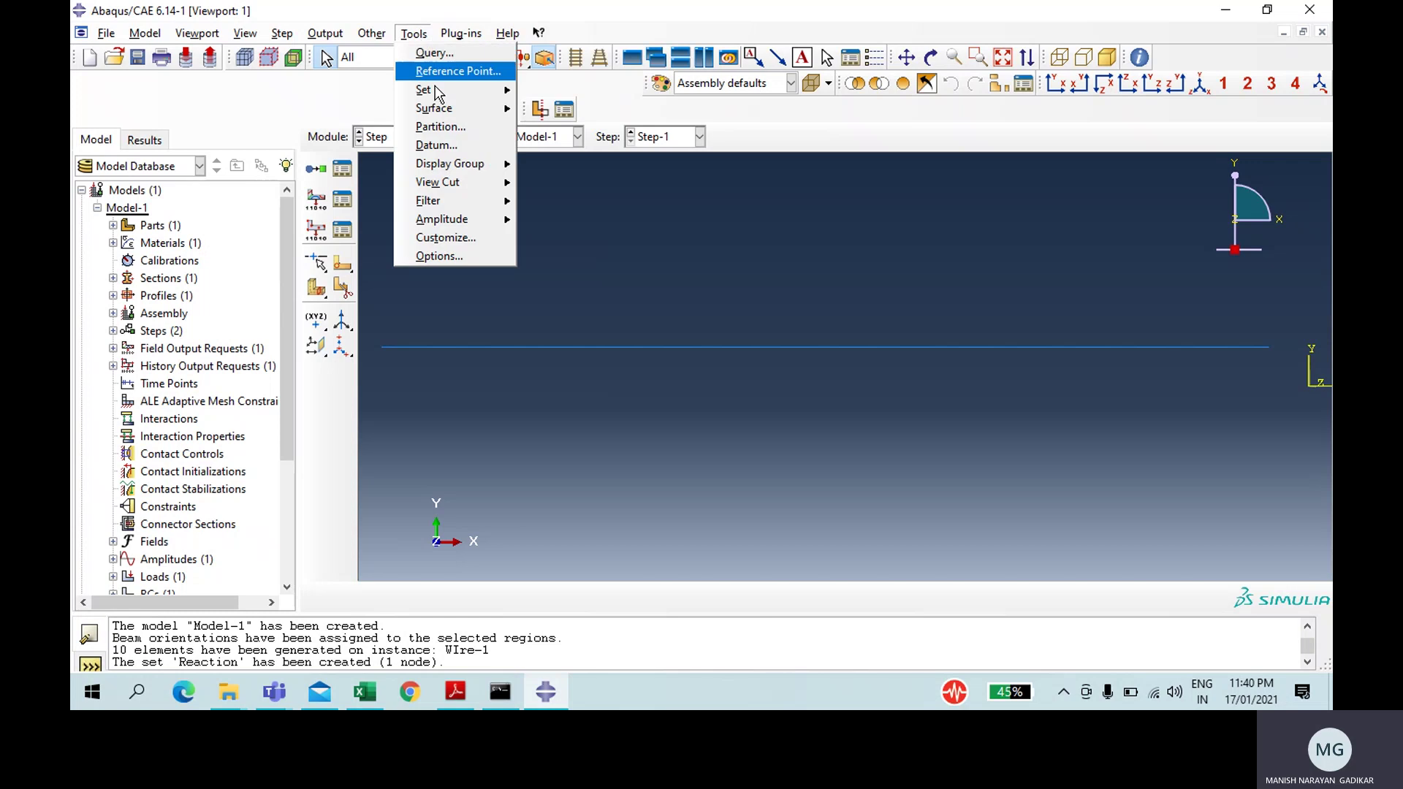
mouse_move(440, 90)
left_click(568, 110)
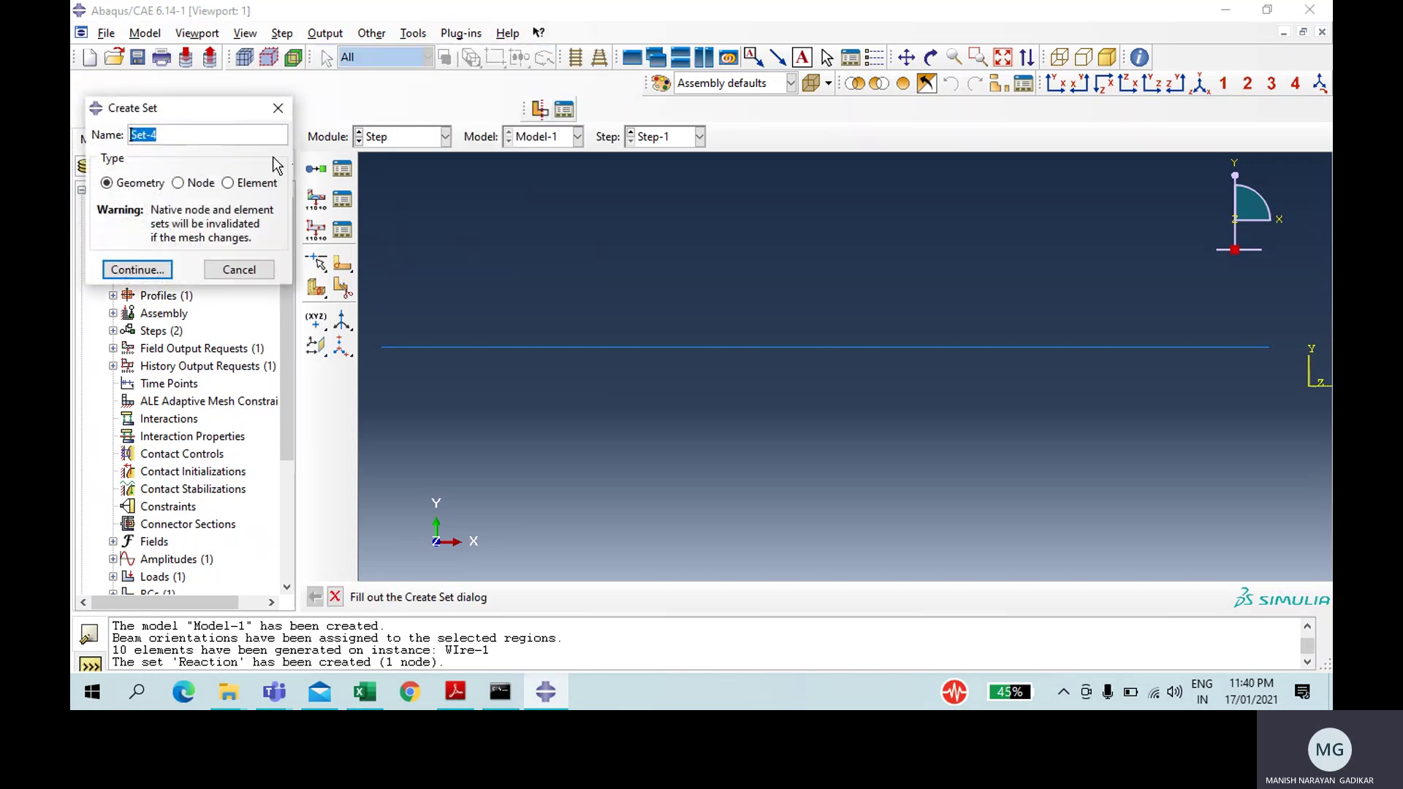
type("Deflection")
left_click(196, 182)
left_click(155, 269)
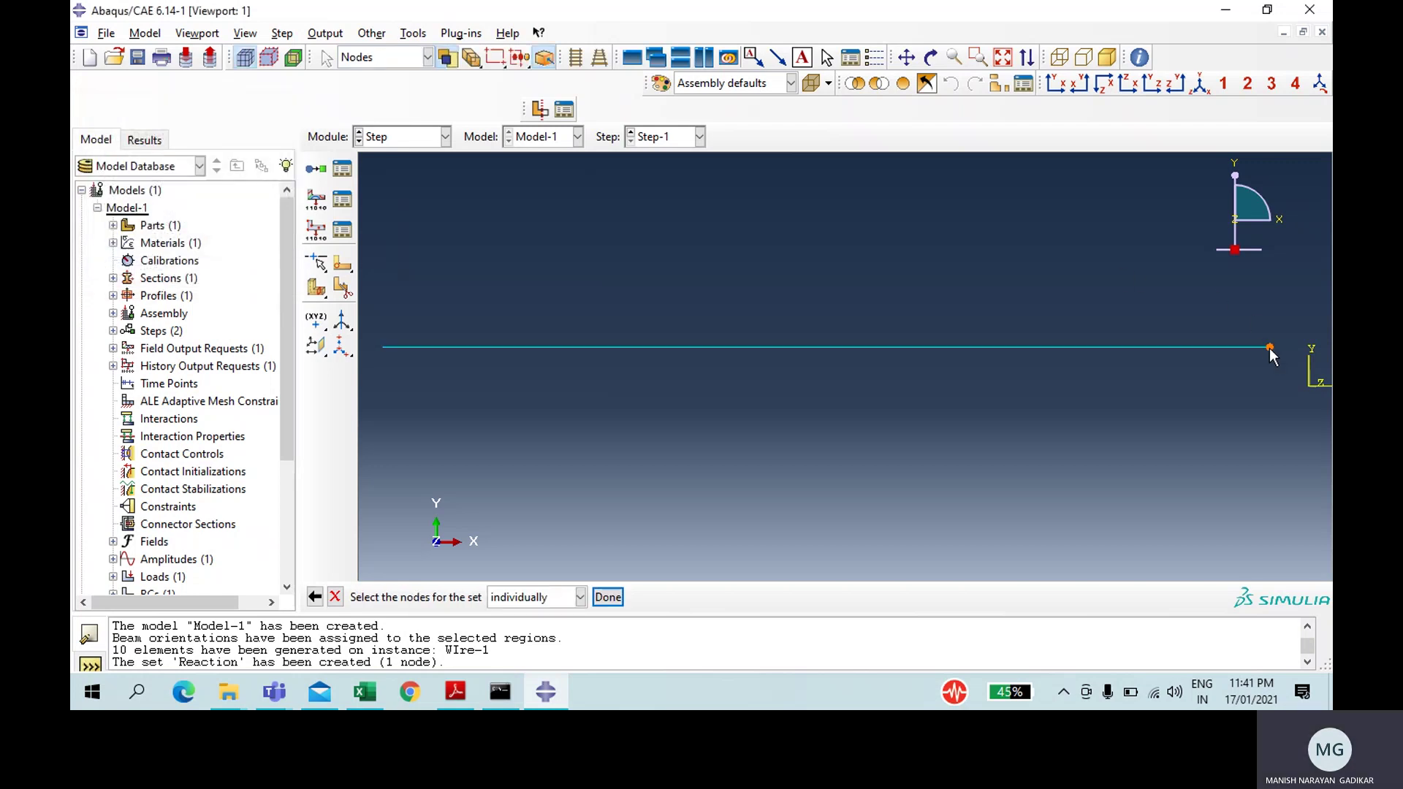
left_click(608, 597)
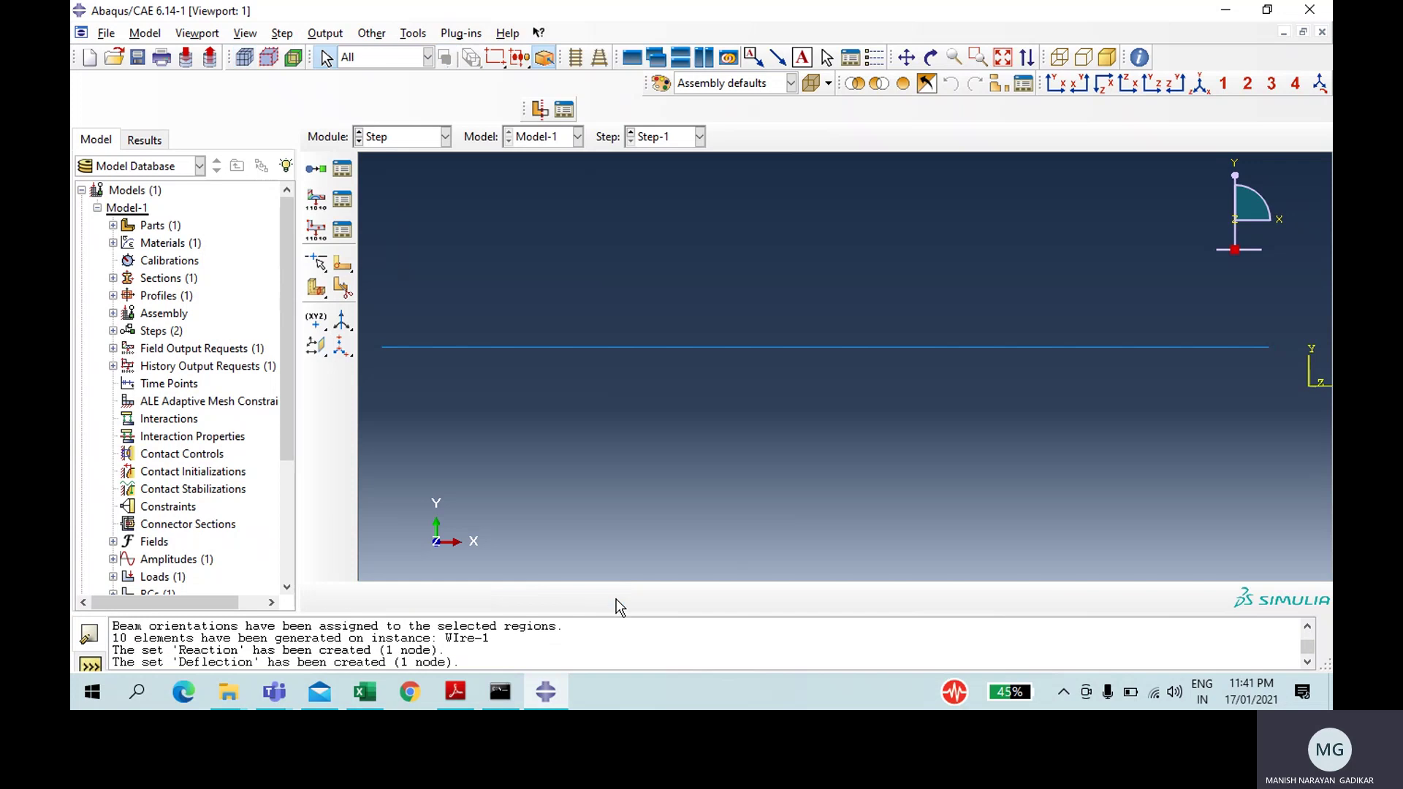
Step: Create a history output request named Reaction in Step-1 for the set Reaction, with RF2 as the output variable
left_click(411, 138)
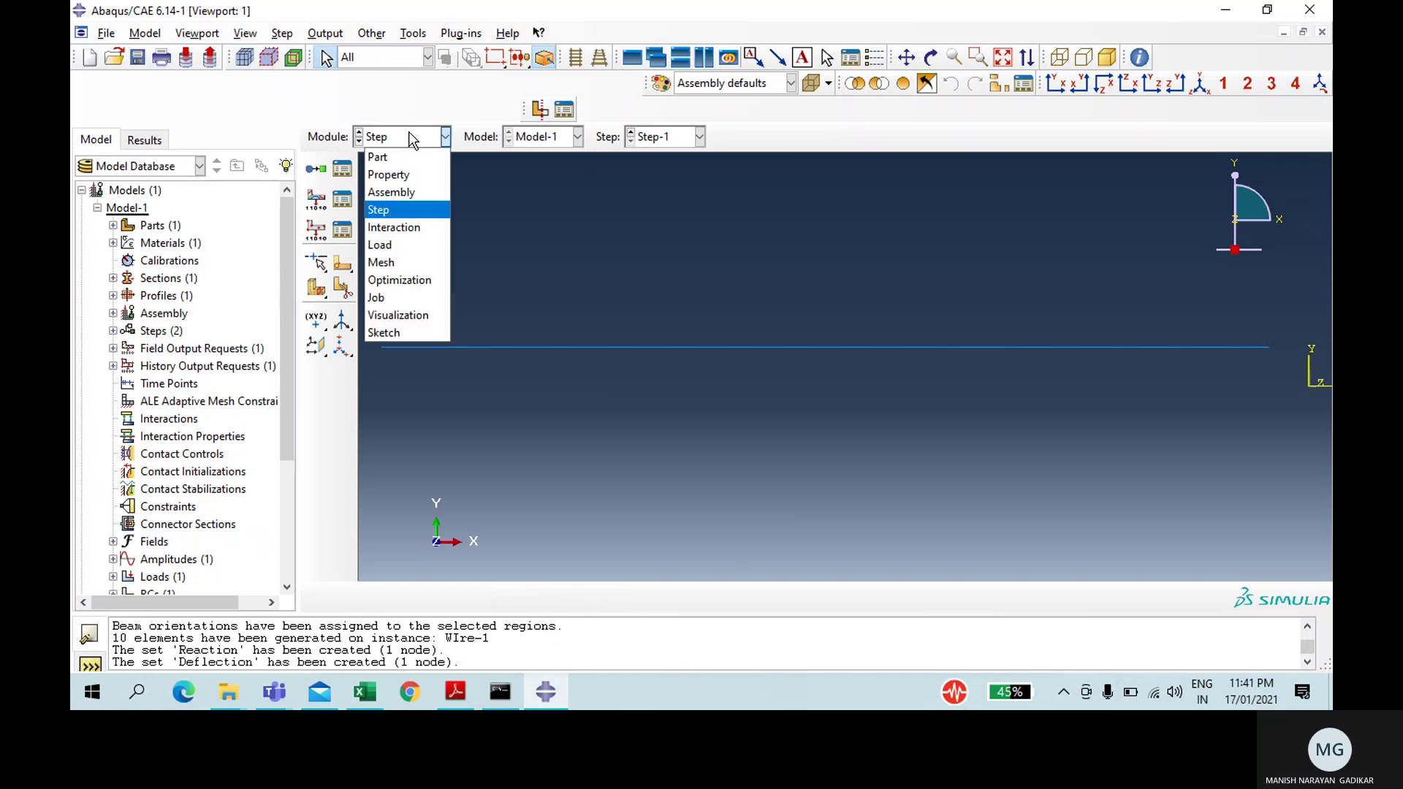
left_click(350, 232)
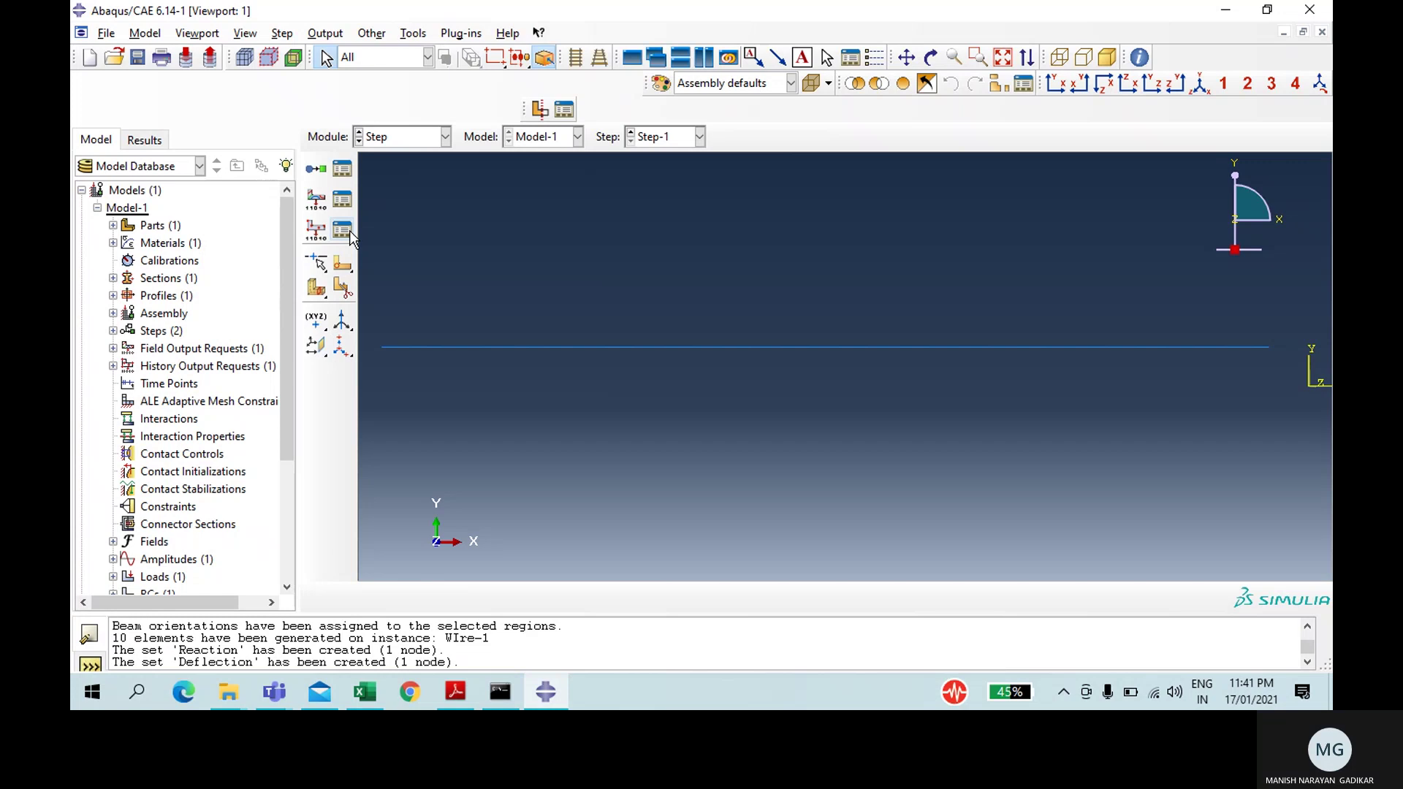
left_click(343, 230)
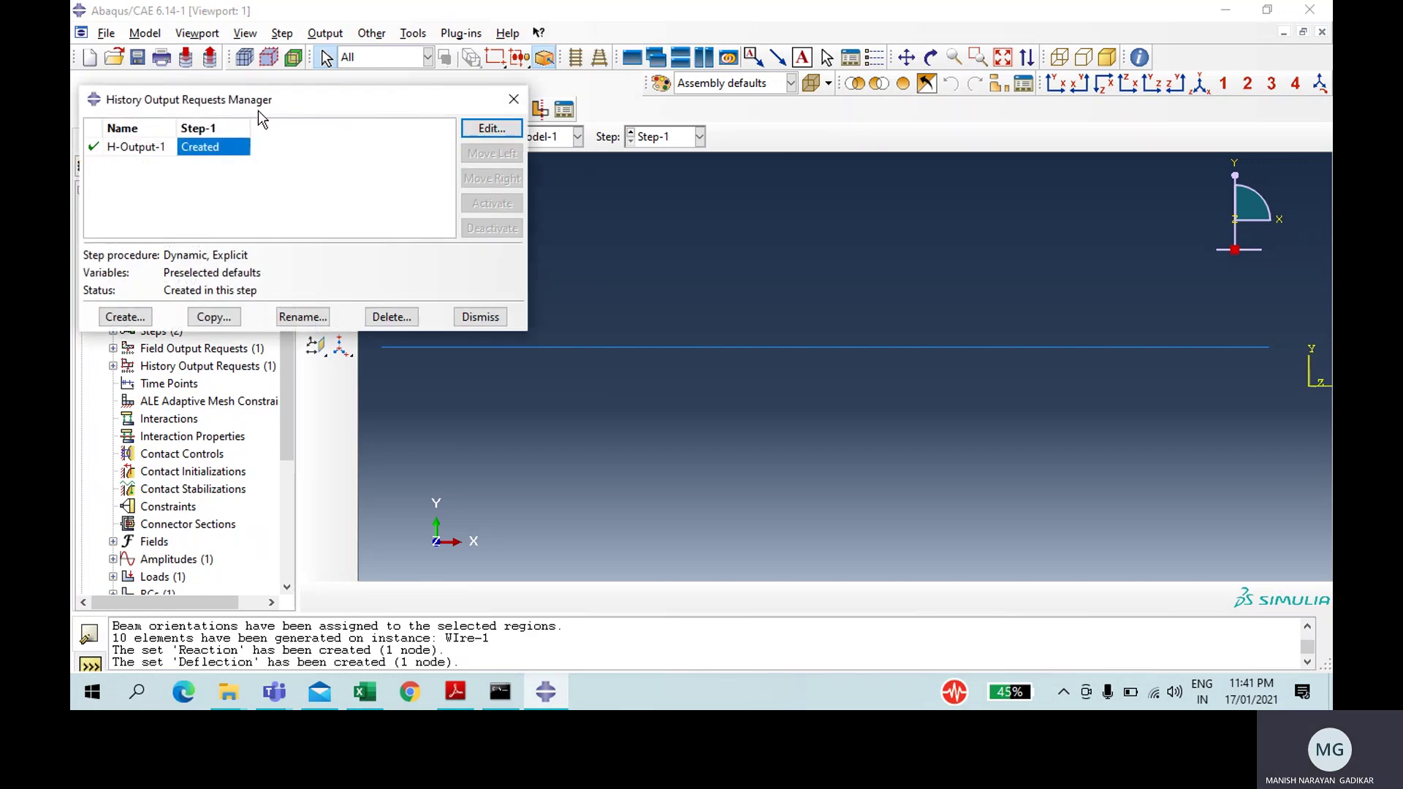
left_click(131, 317)
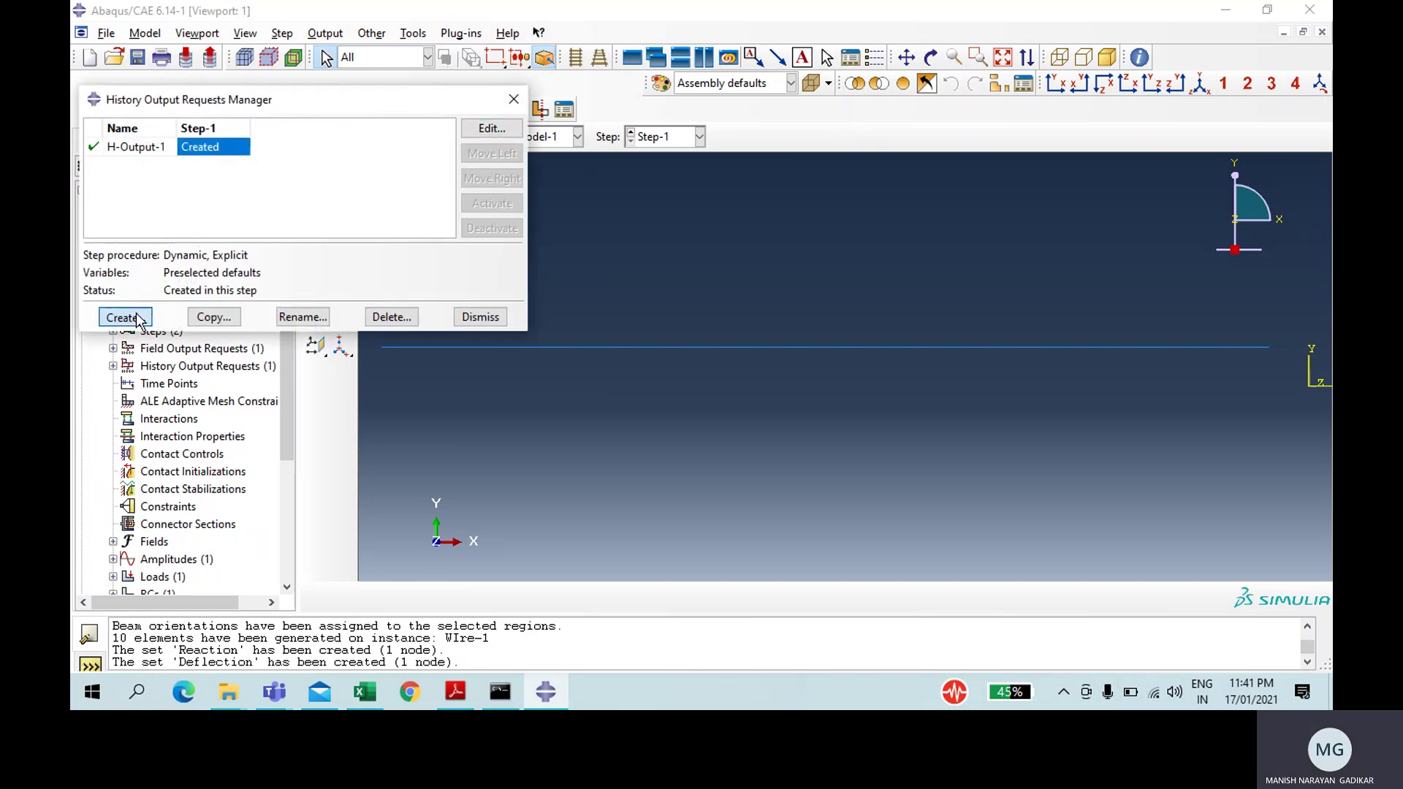
type("Reaction")
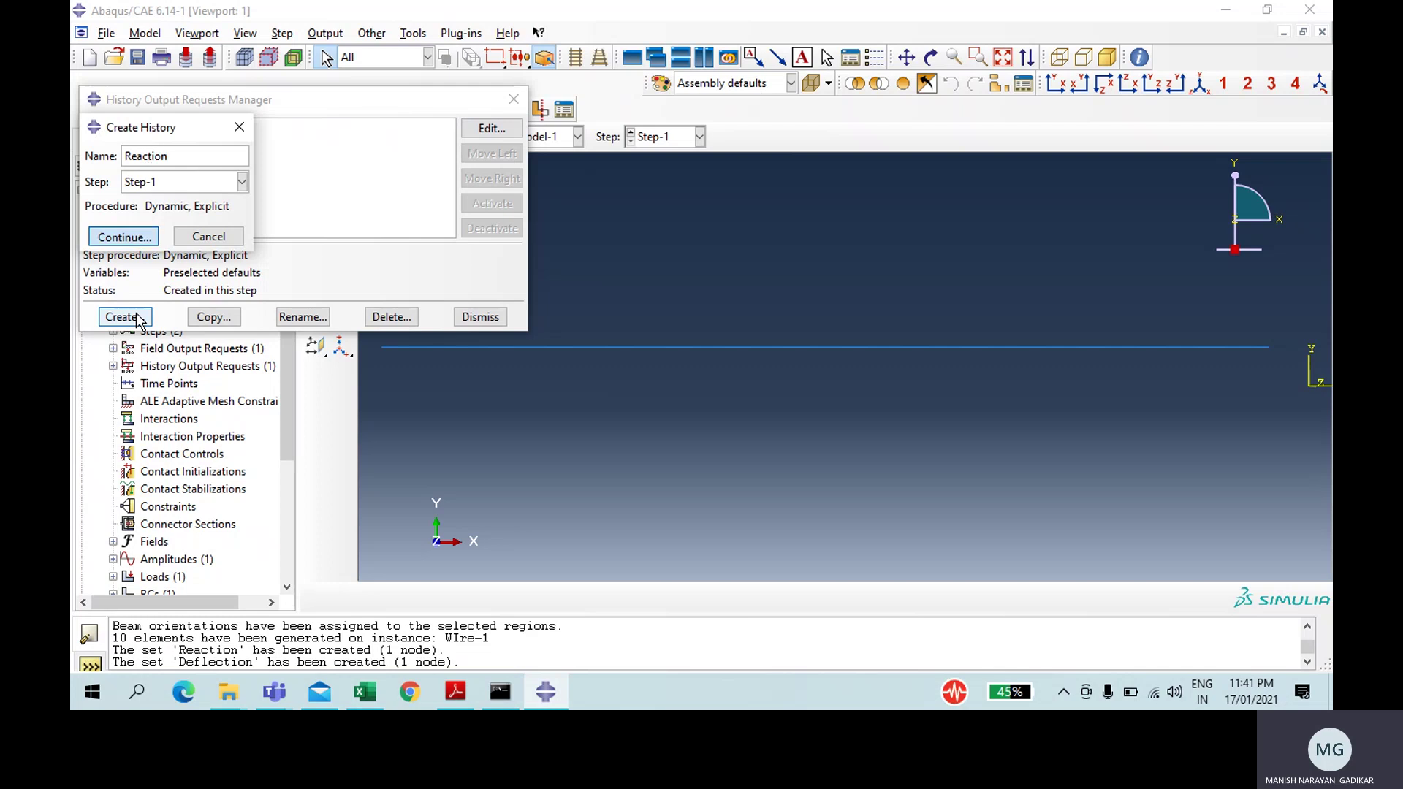
left_click(123, 235)
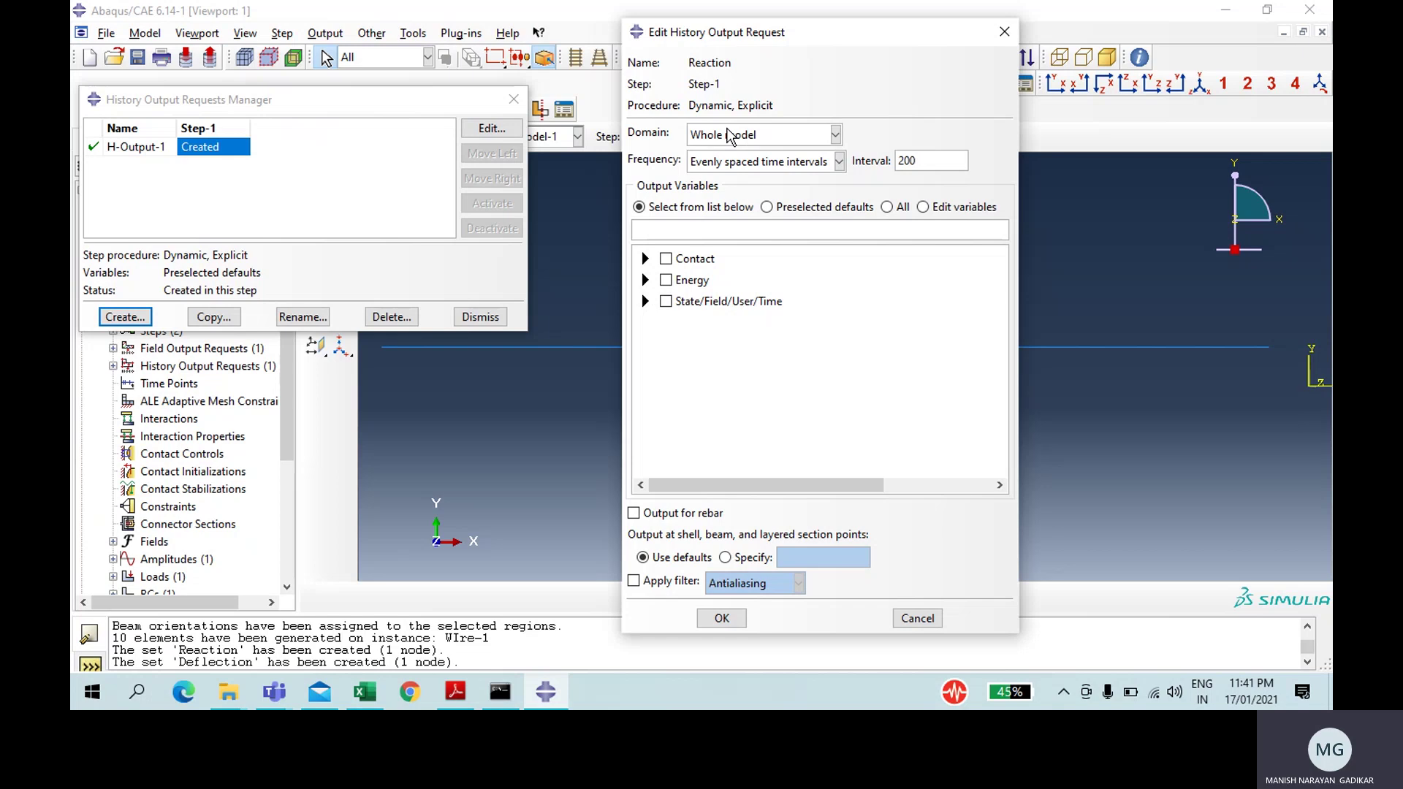
scroll(728, 136, "down", 1)
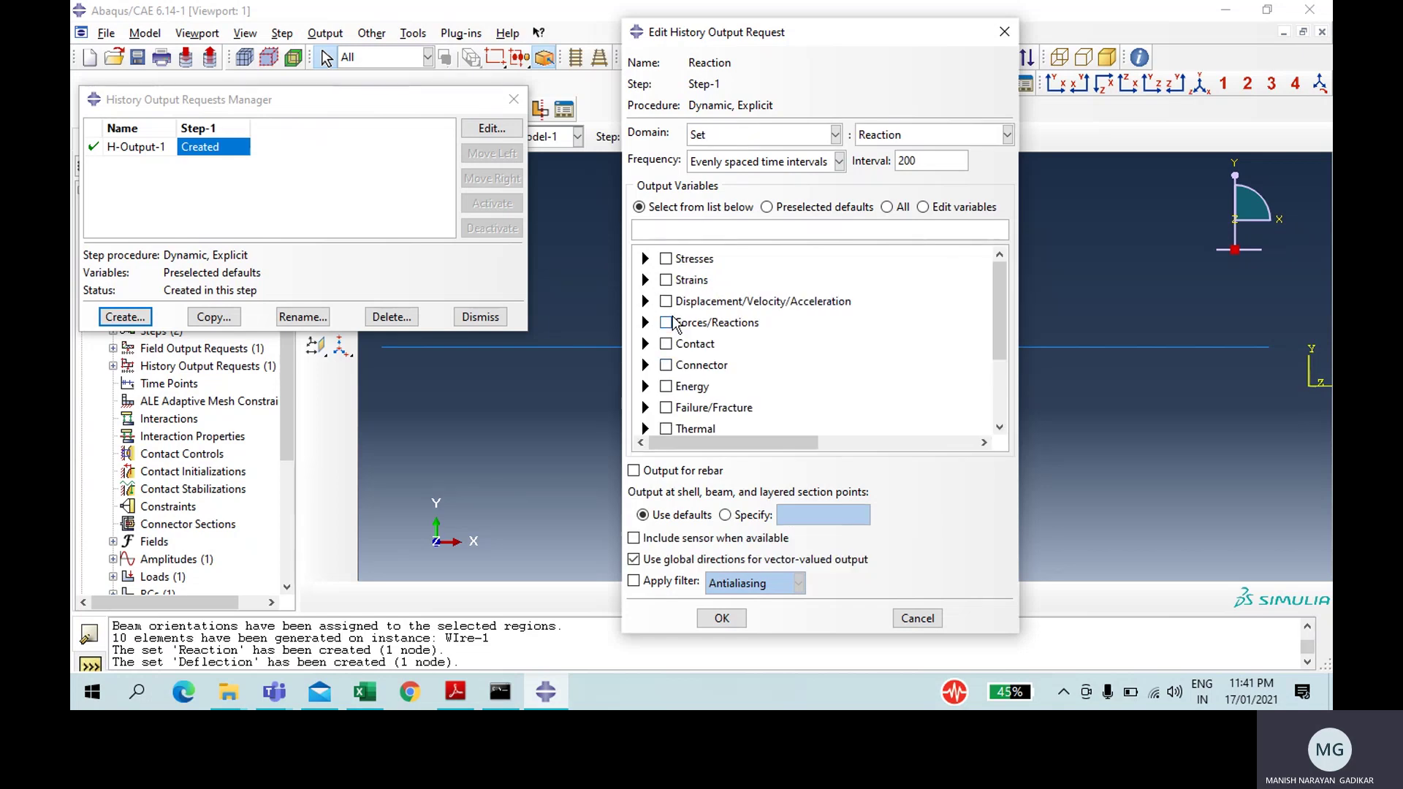
left_click(645, 322)
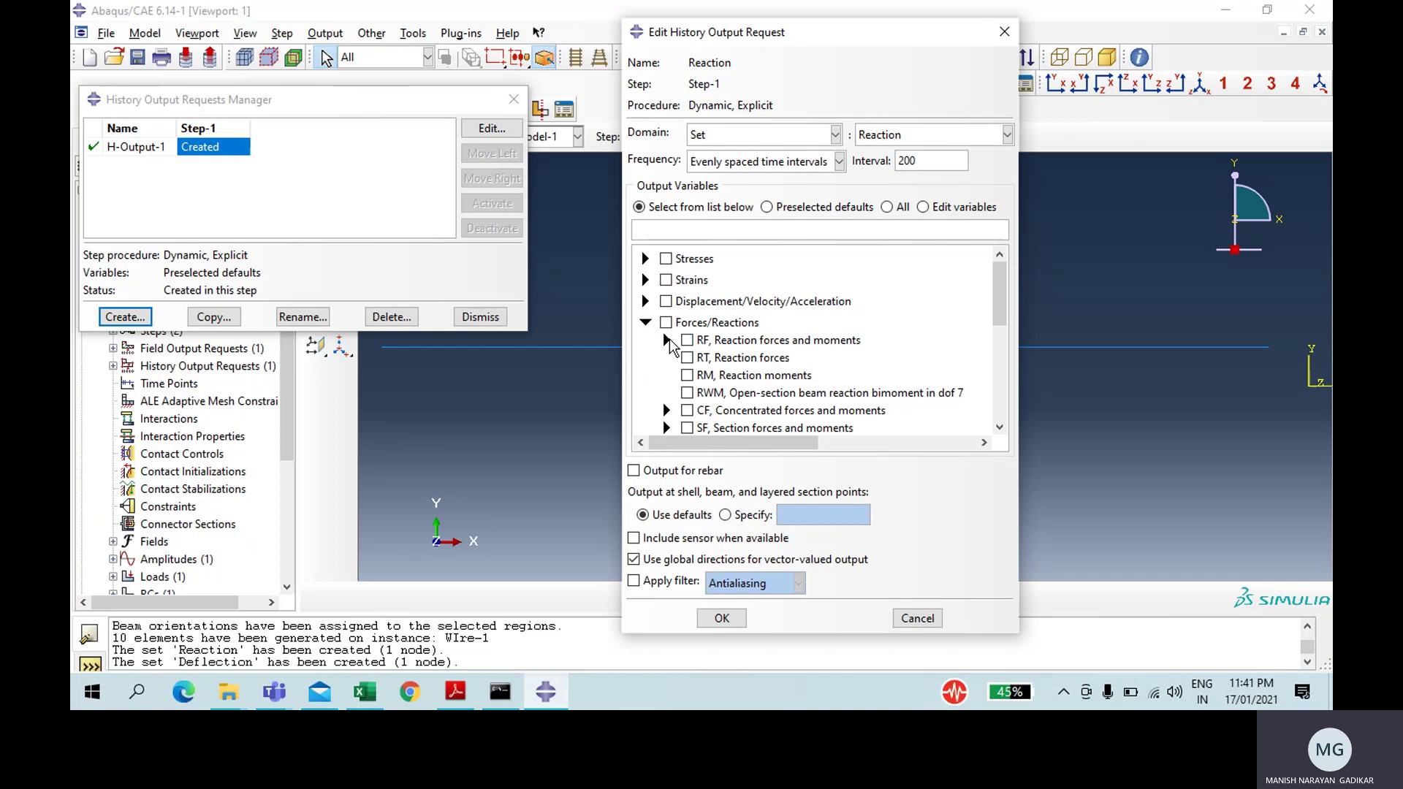
left_click(667, 339)
left_click(707, 375)
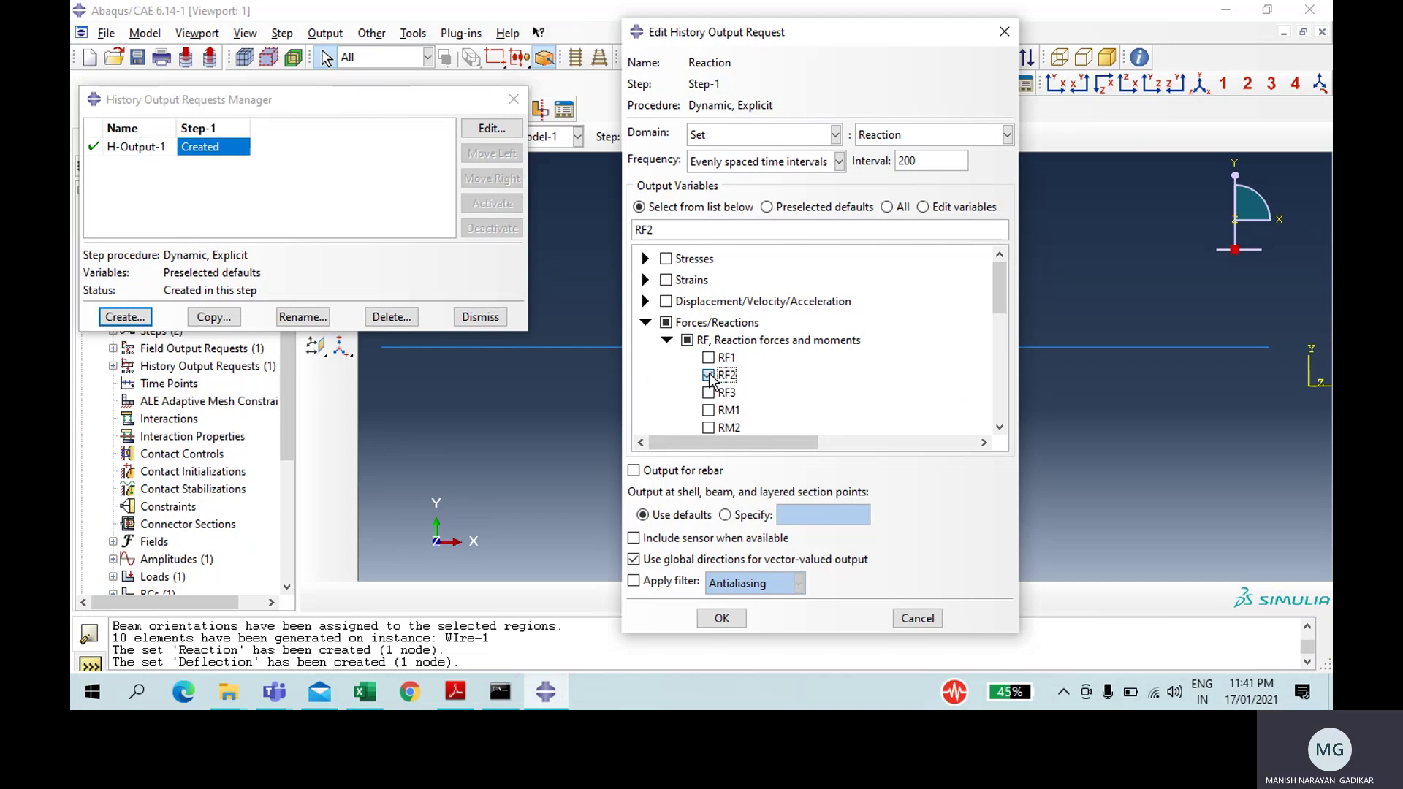
left_click(722, 619)
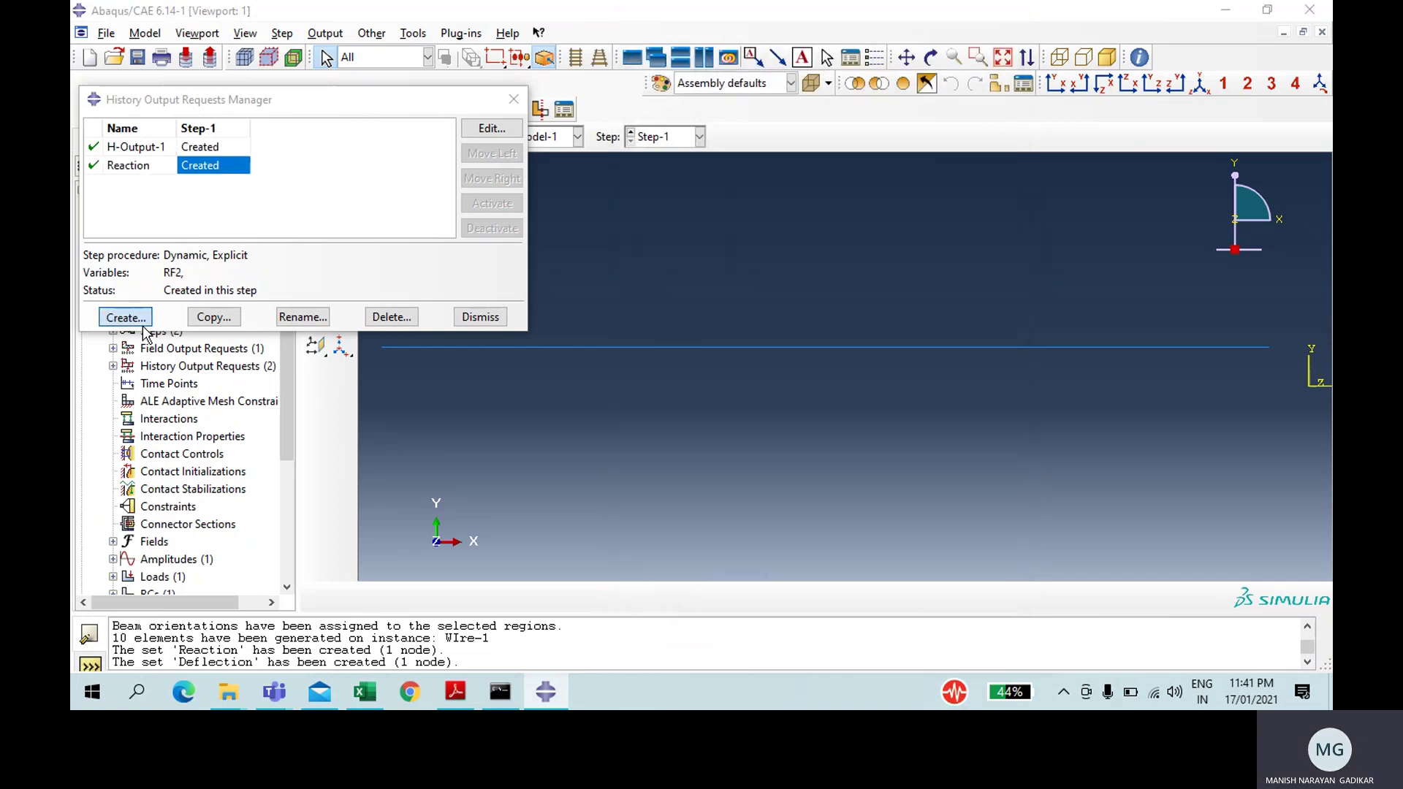
Step: Create a history output request named Deflection in Step-1 for the set Deflection, with U2 as the output variable
left_click(143, 326)
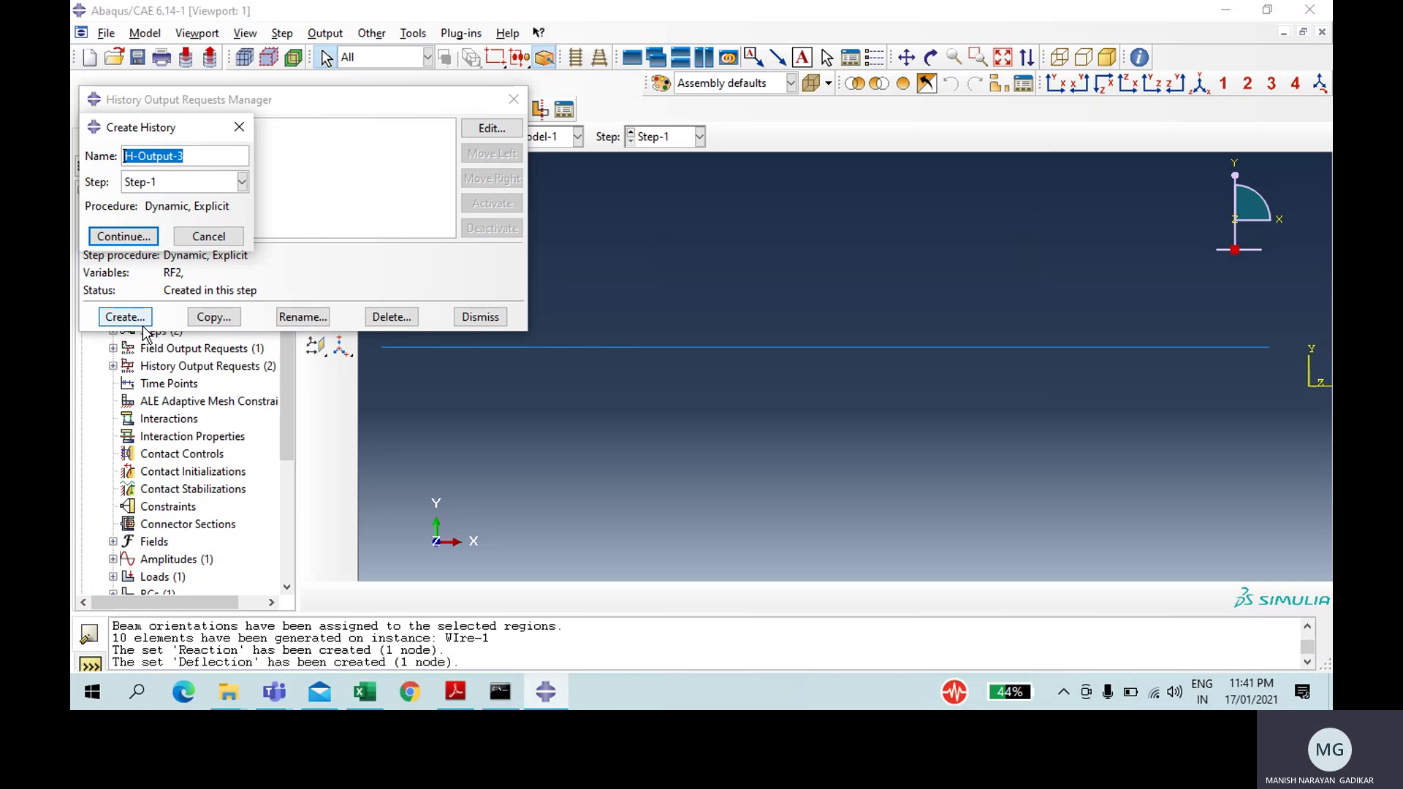
type("Deflection")
key("Return")
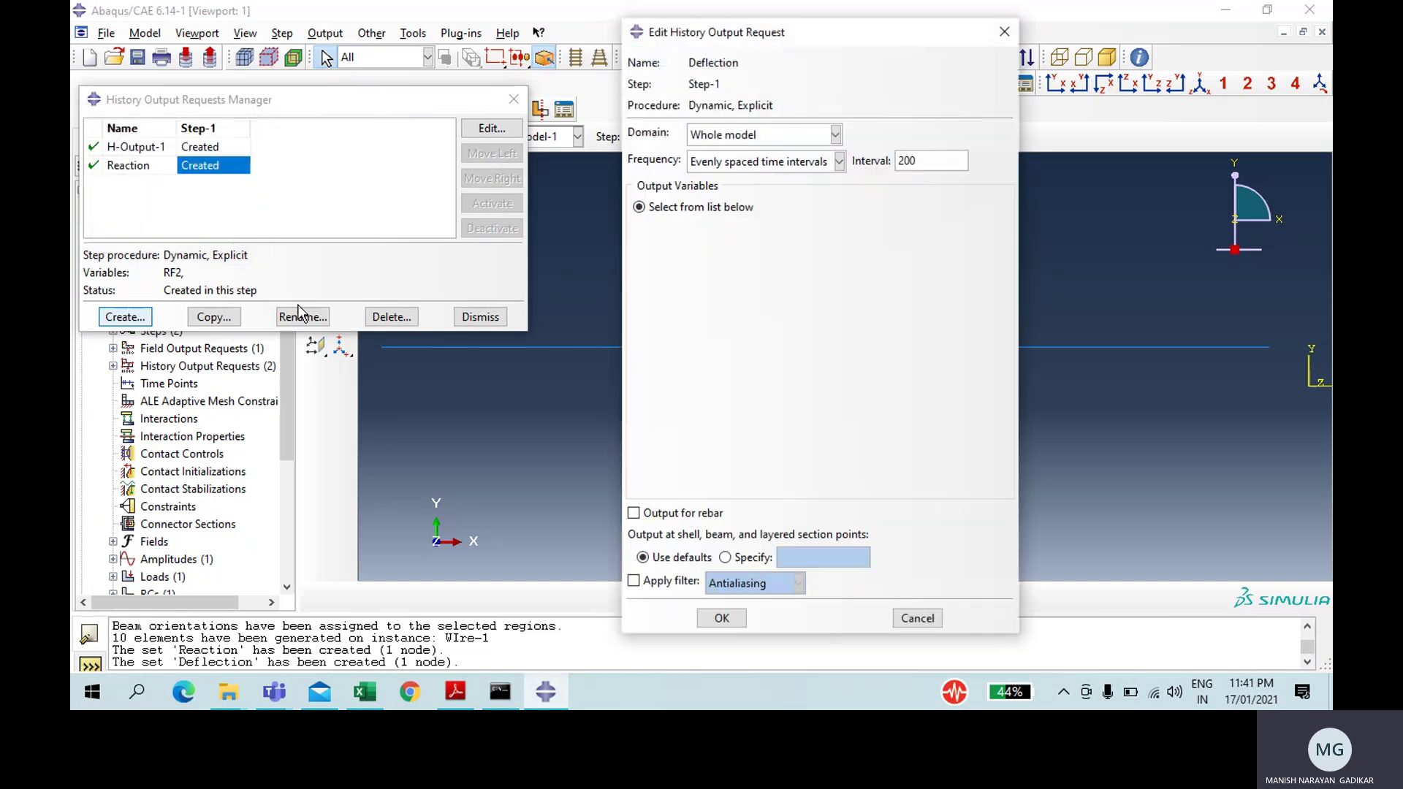
left_click(732, 140)
left_click(731, 168)
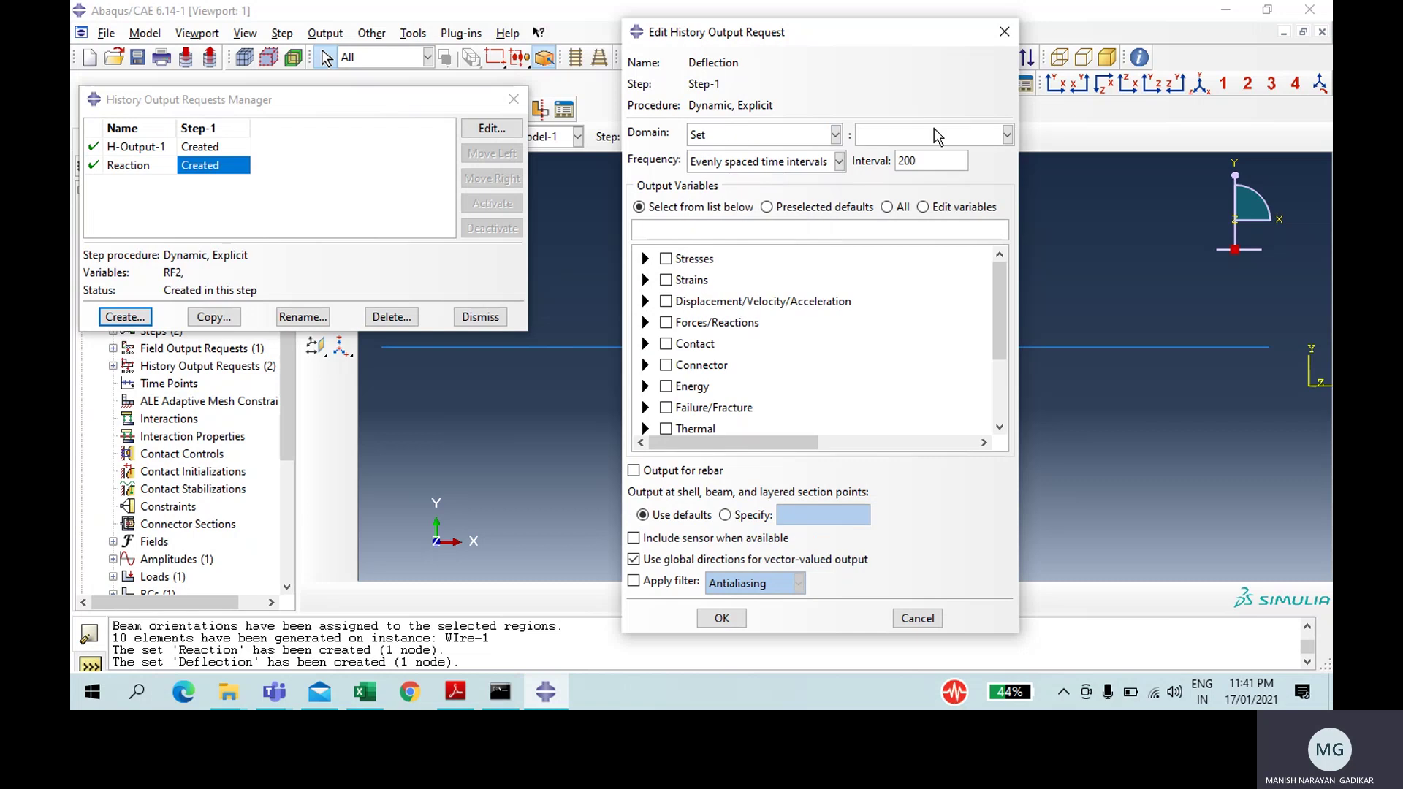
left_click(934, 134)
left_click(922, 155)
left_click(645, 301)
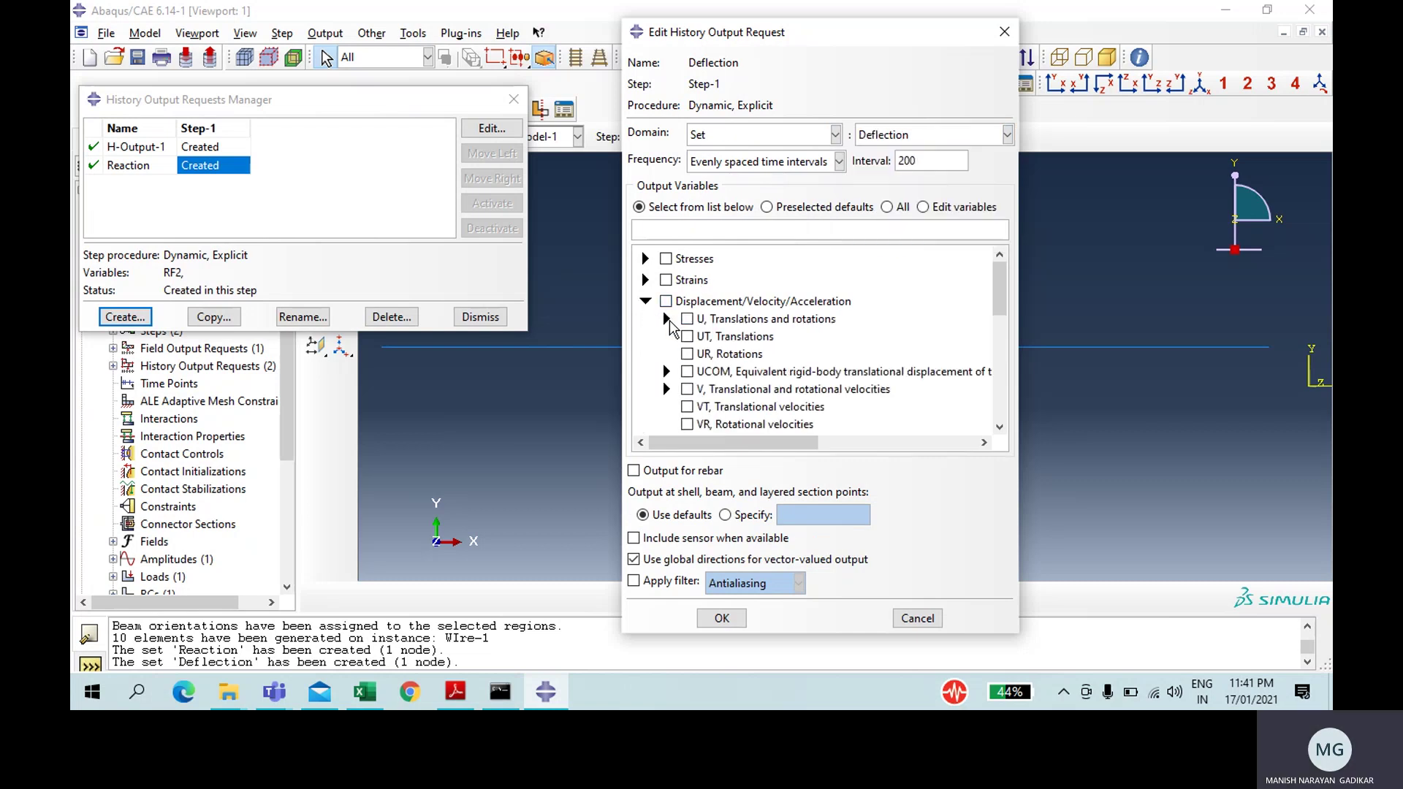
left_click(666, 318)
left_click(708, 354)
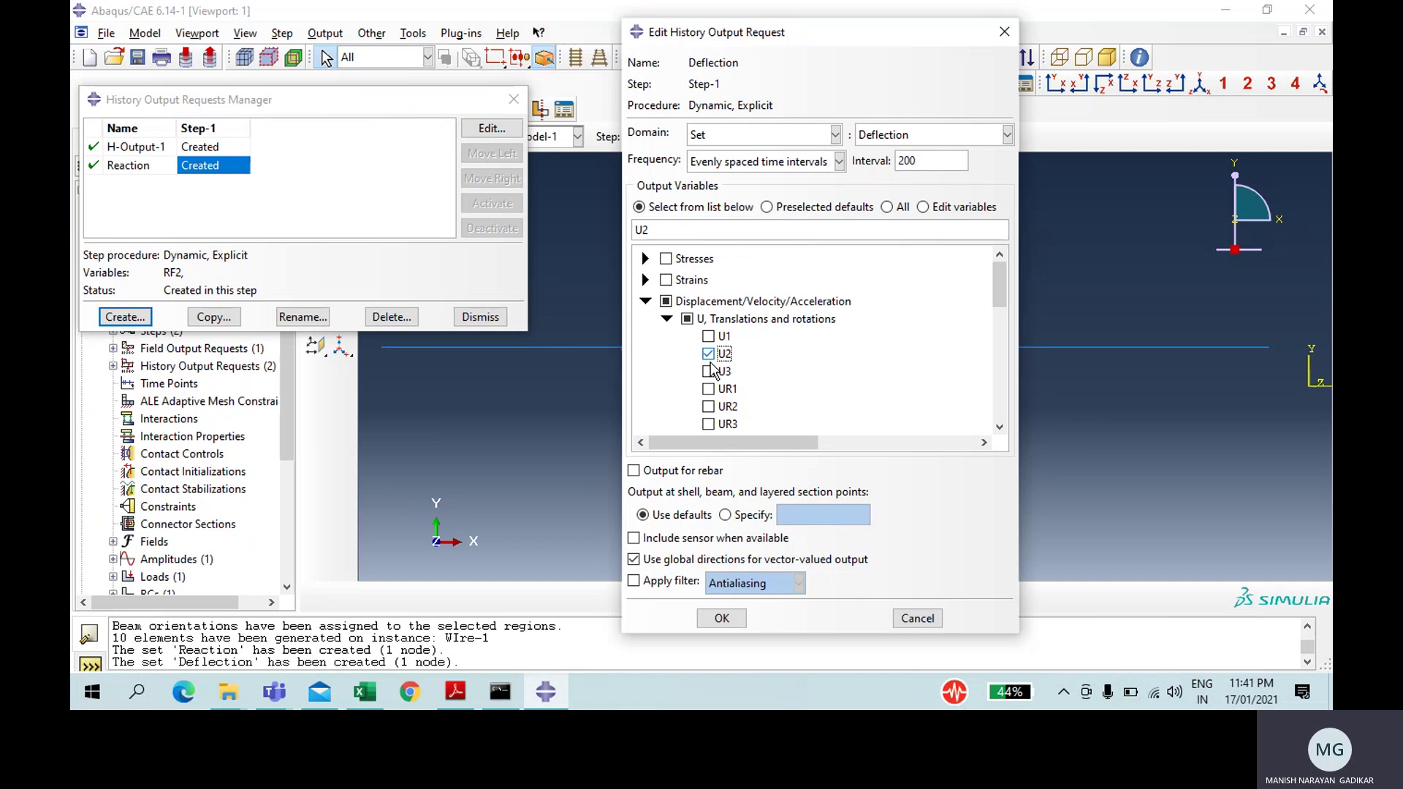
left_click(721, 618)
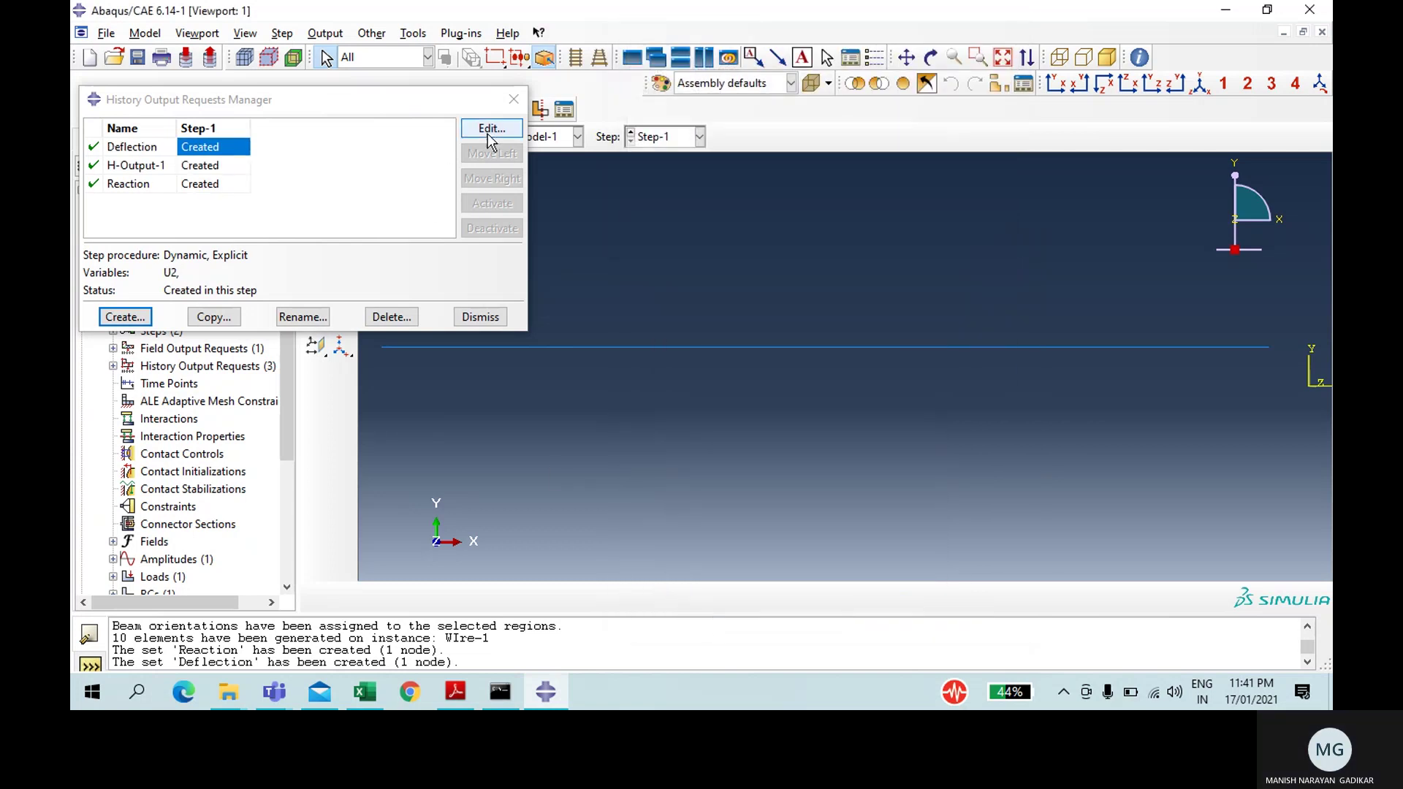
left_click(514, 98)
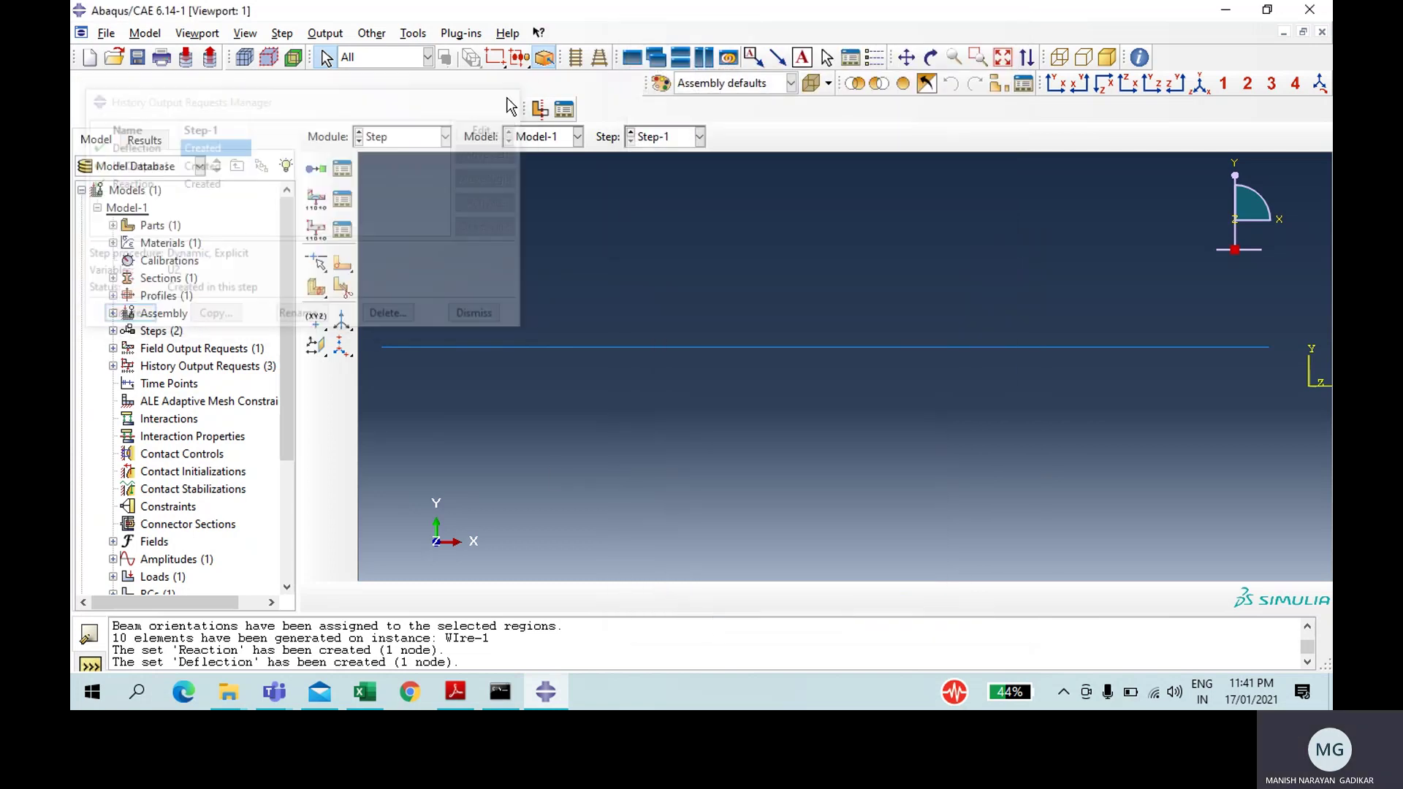
Step: Create a full analysis job named Wire for Model-1 and submit it
left_click(415, 137)
left_click(396, 307)
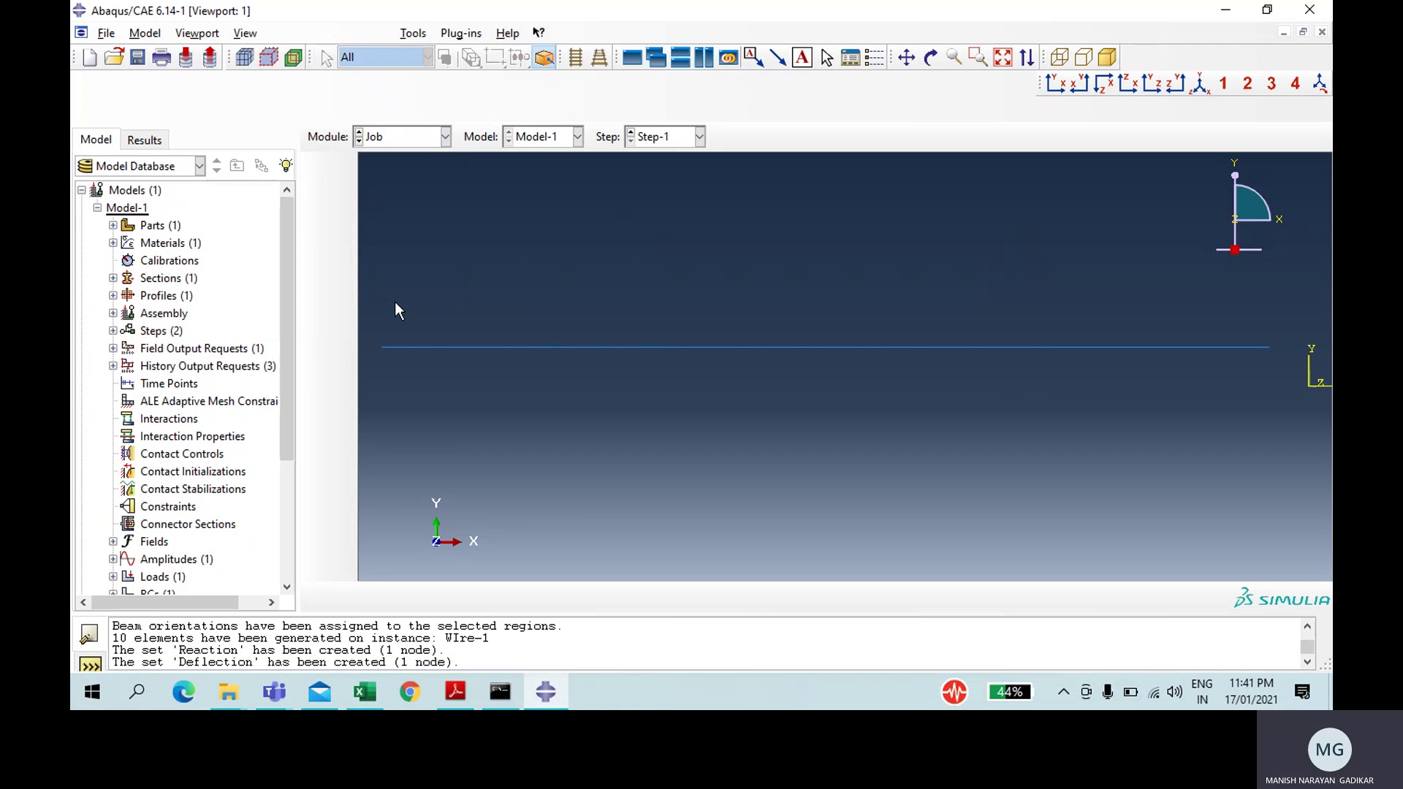
left_click(342, 145)
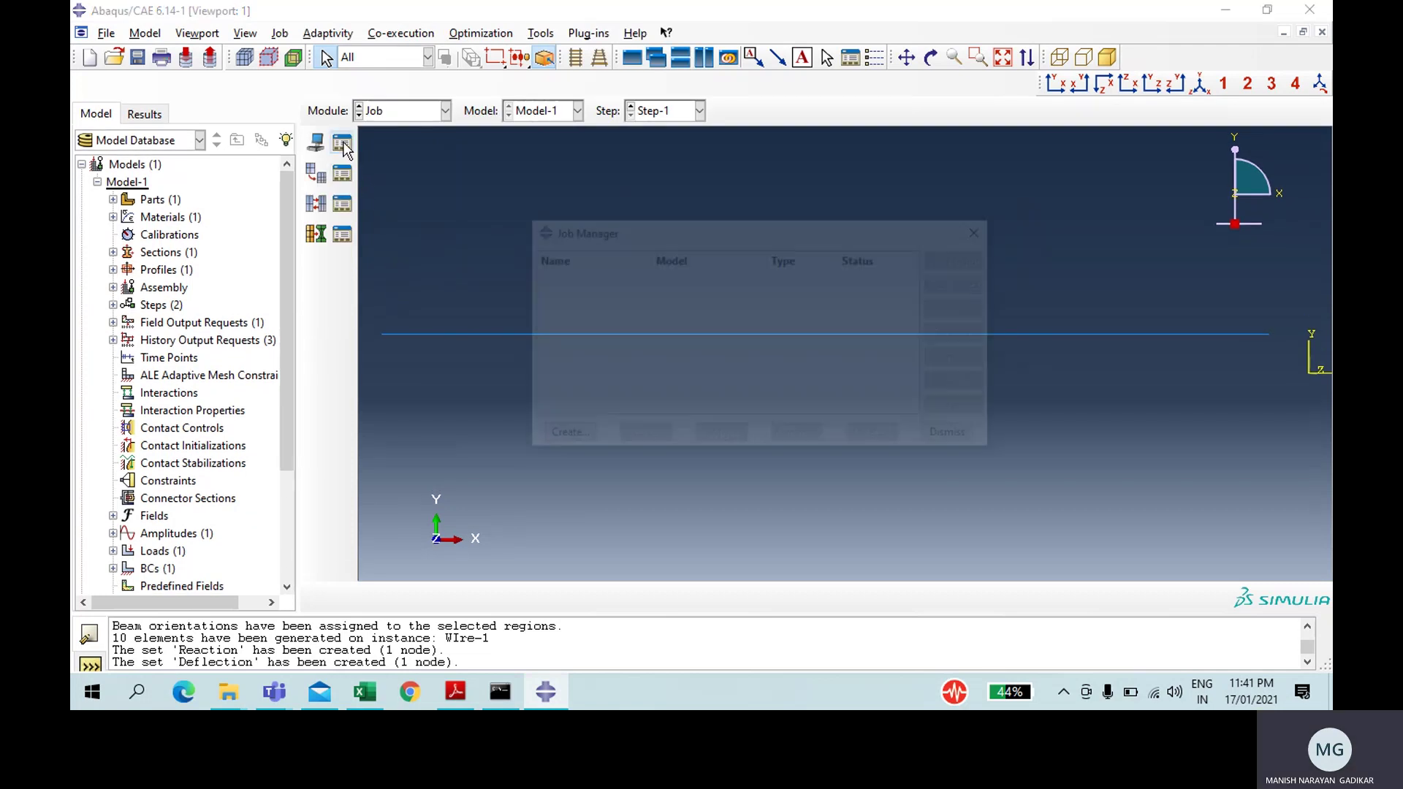
left_click(574, 439)
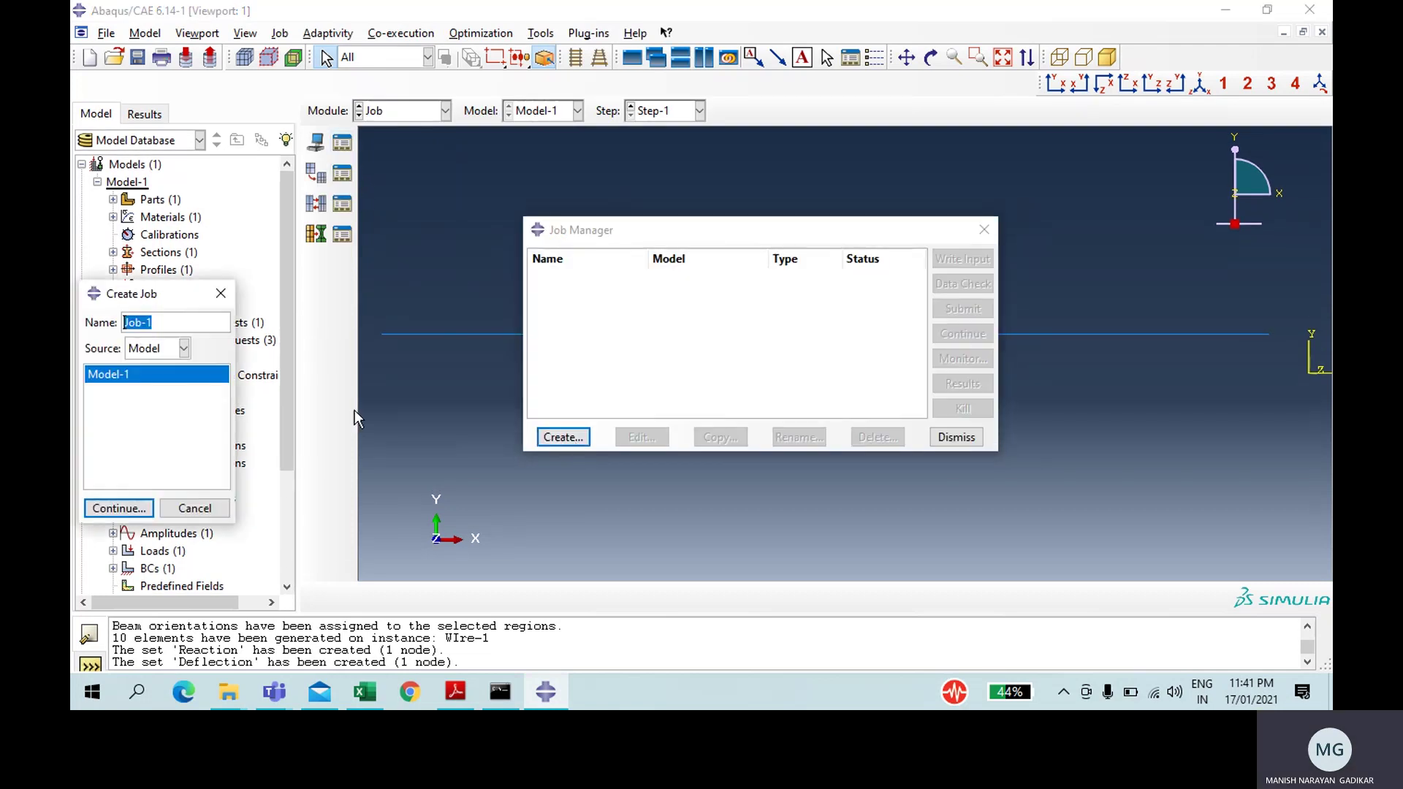
type("Wire")
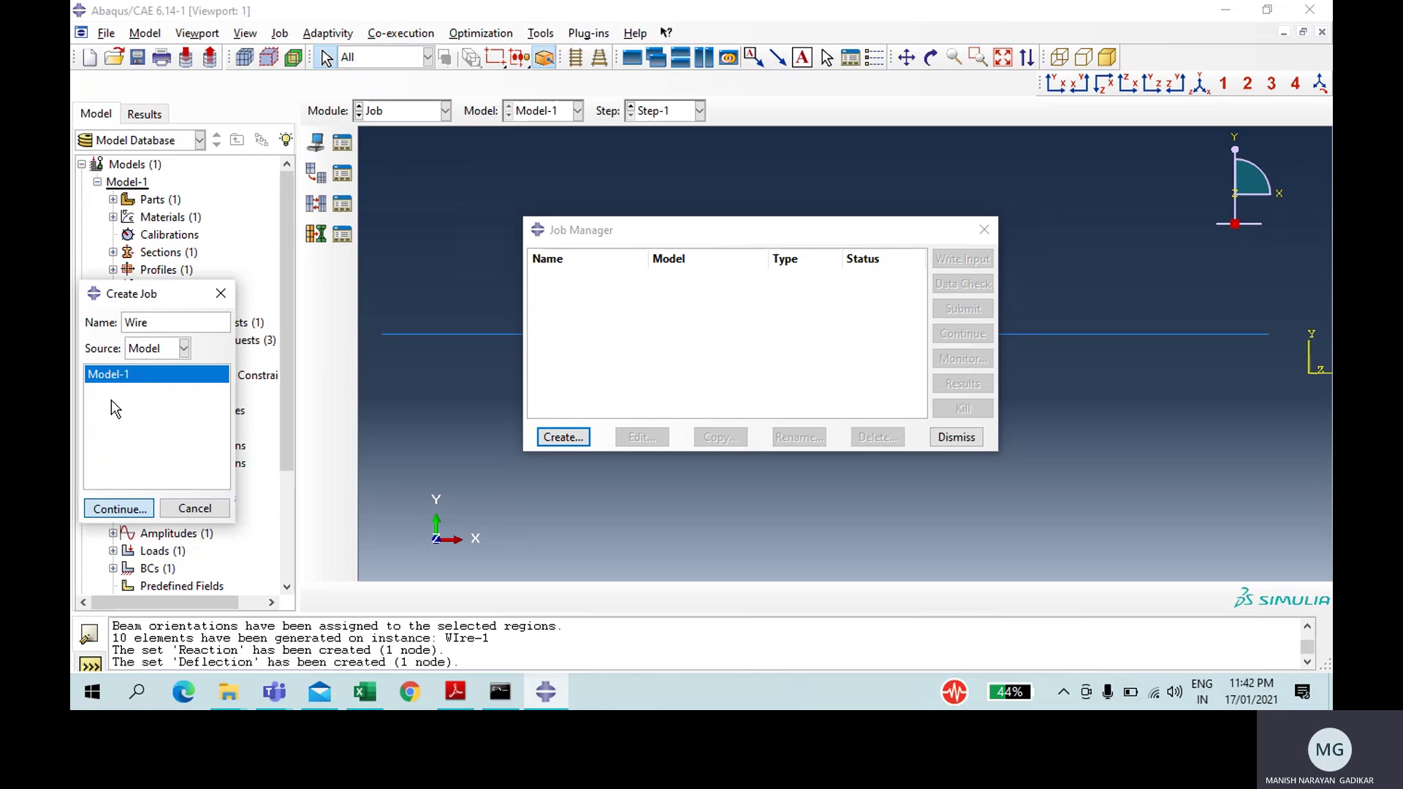
key("Return")
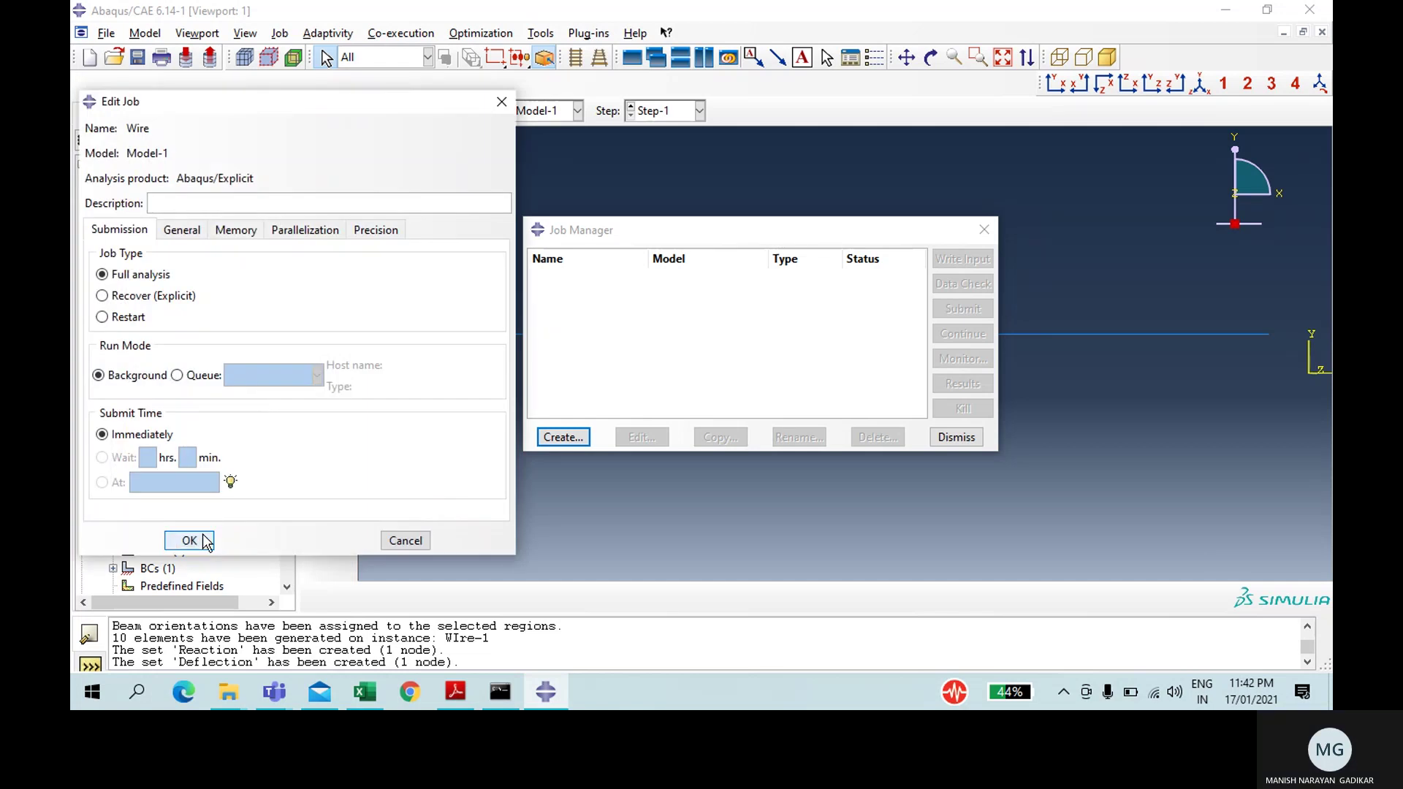
left_click(189, 541)
left_click(954, 311)
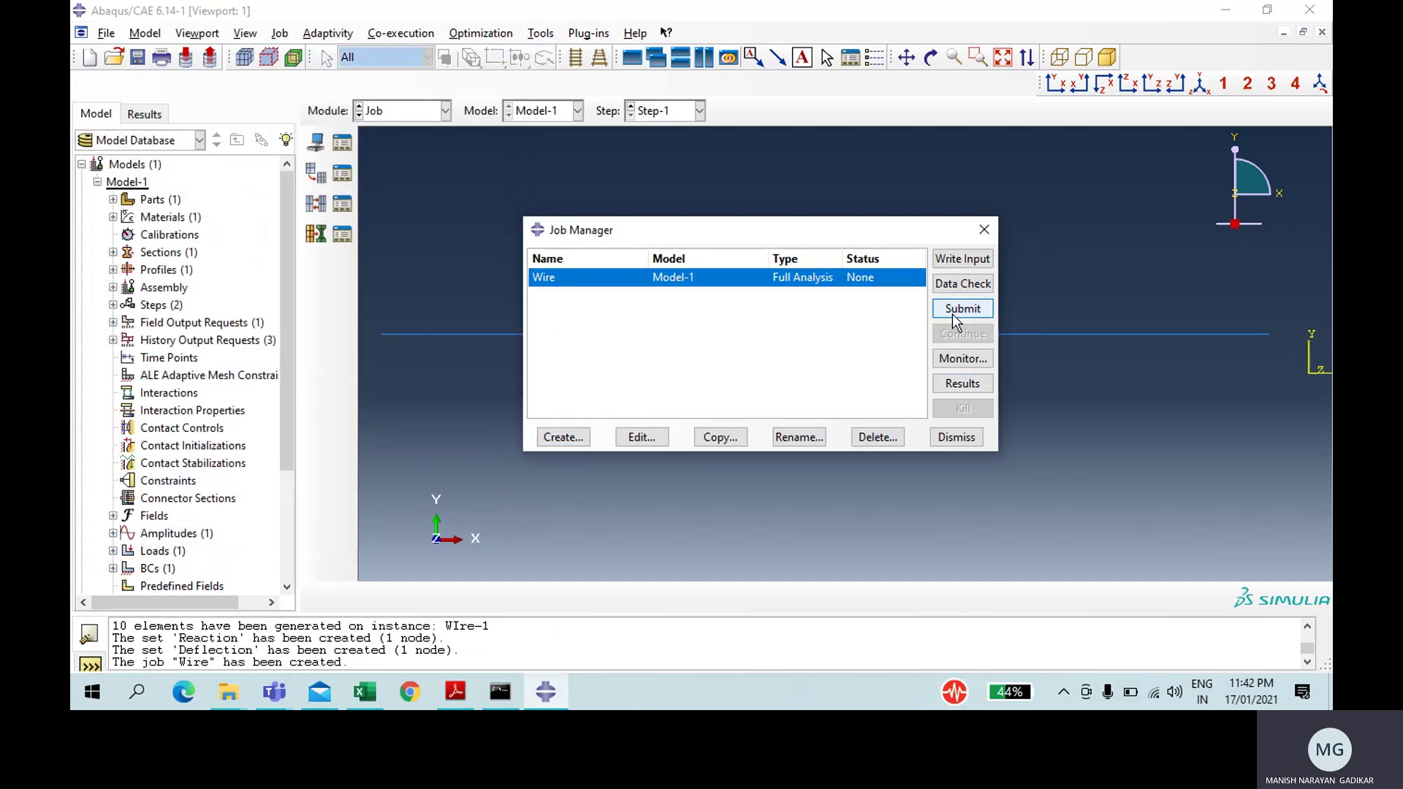
Step: Monitor the Wire job until it finishes and open its results
left_click(139, 447)
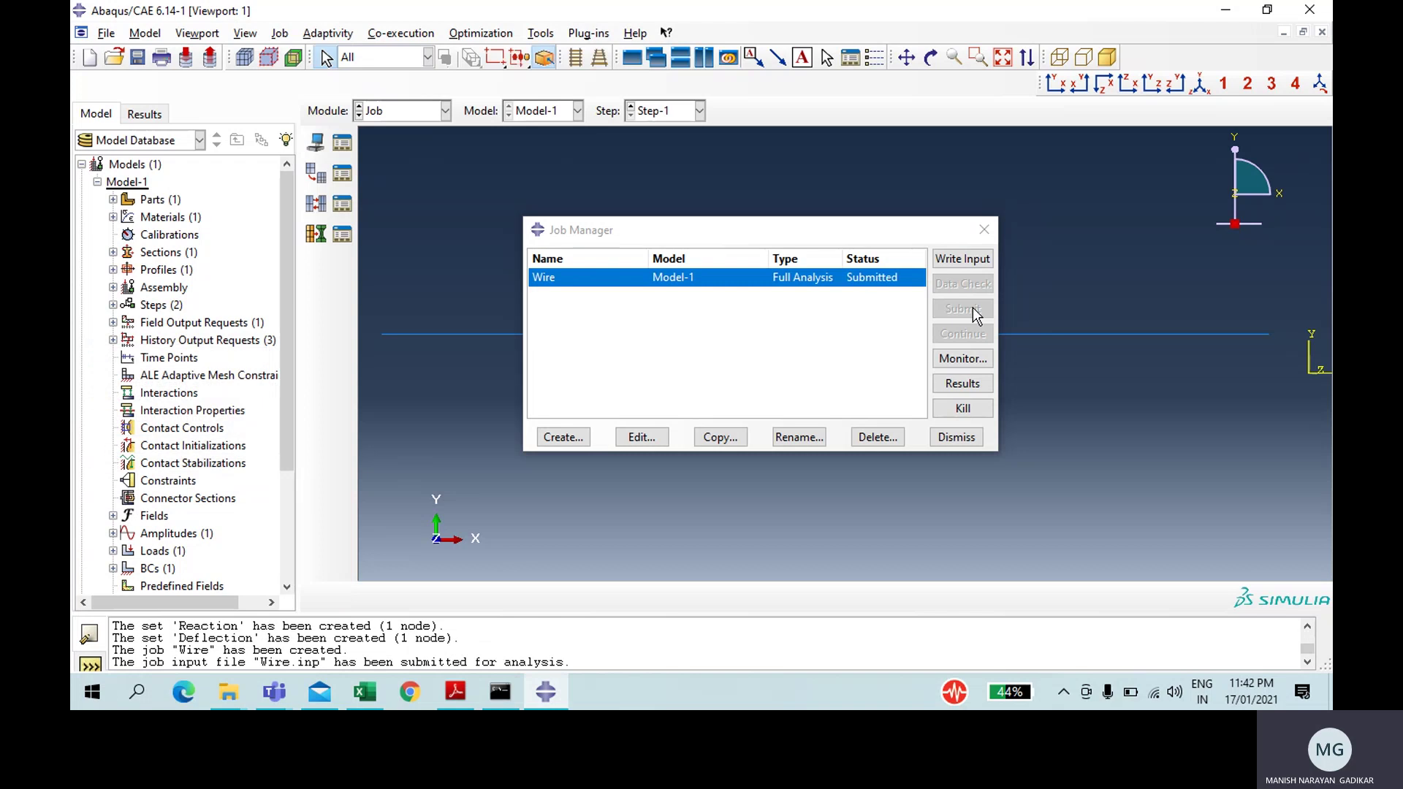
left_click(963, 358)
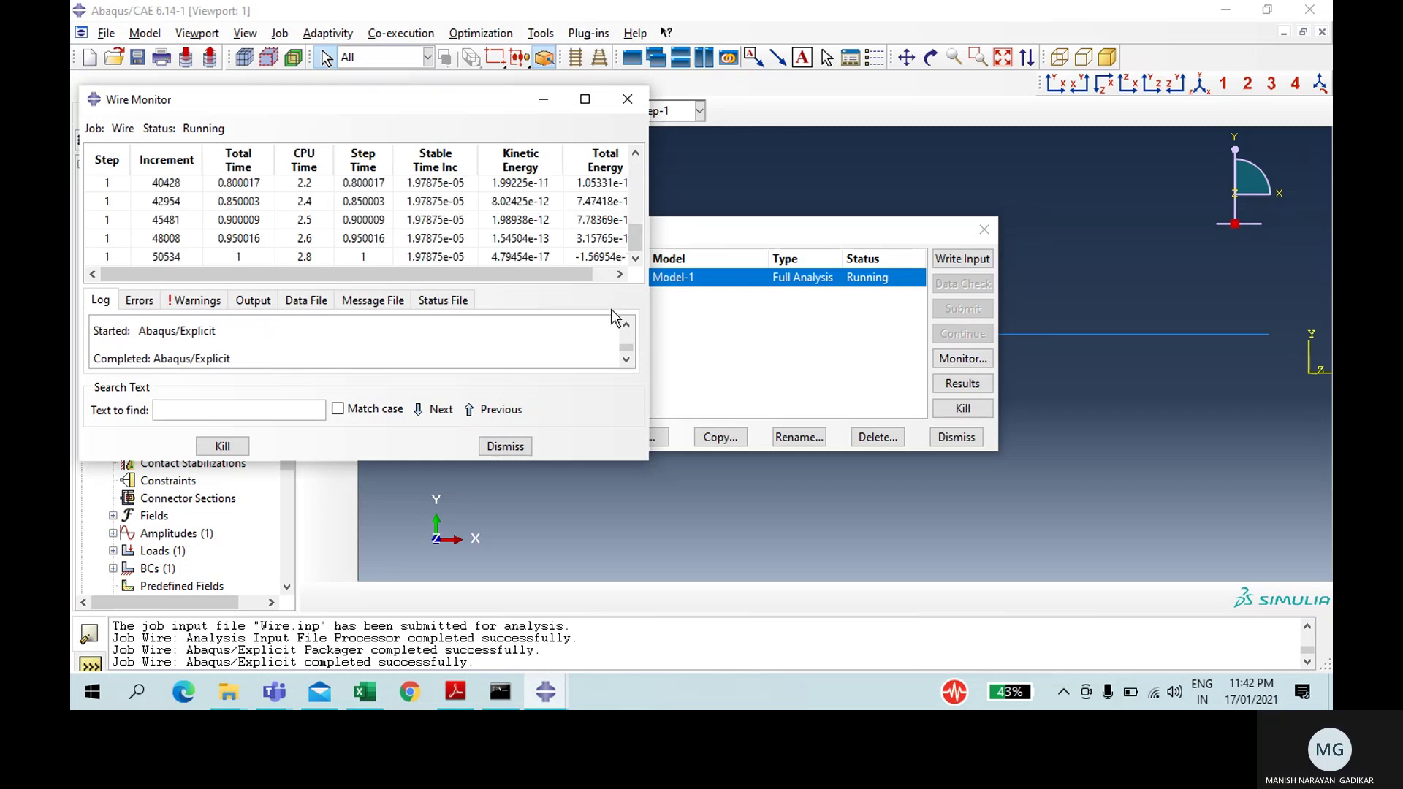
left_click(504, 446)
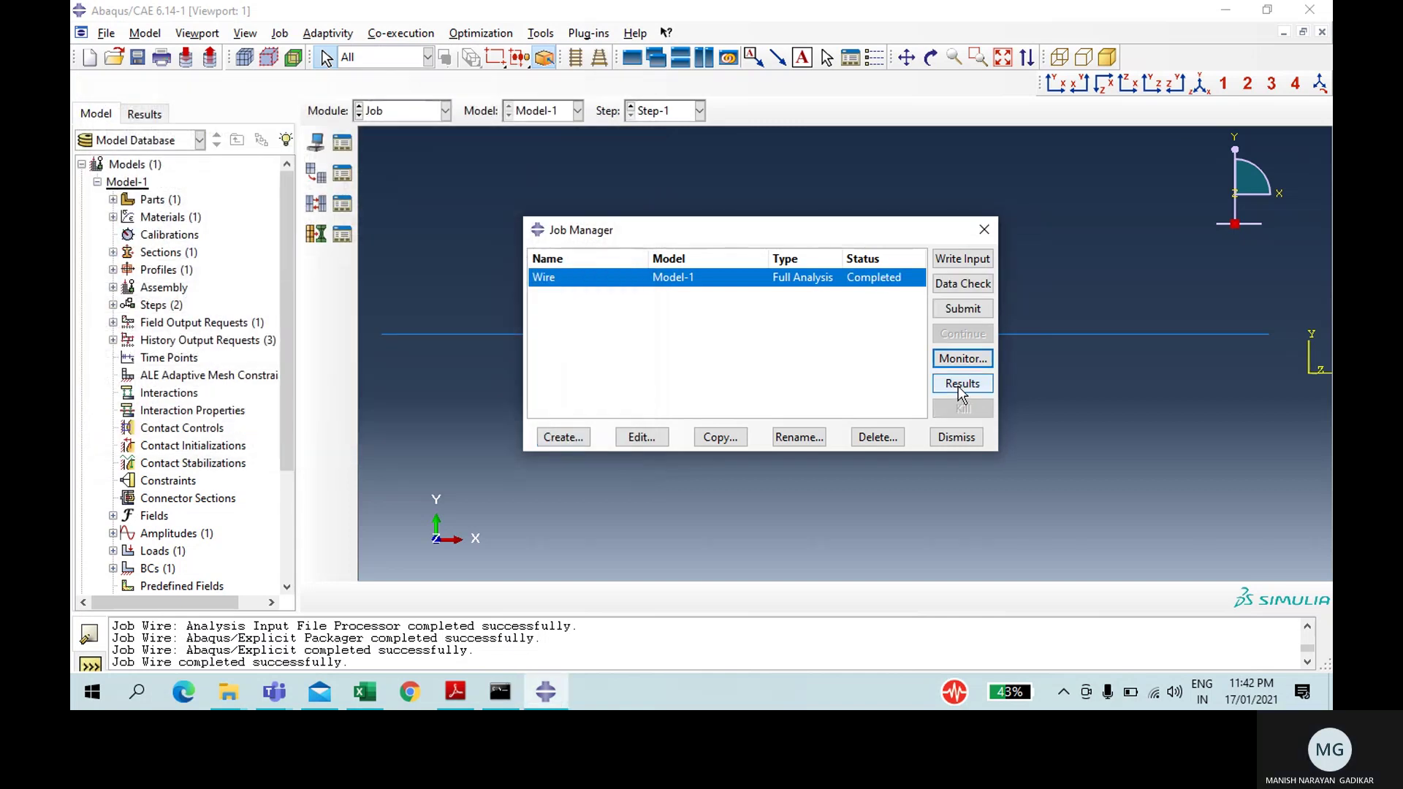
left_click(962, 384)
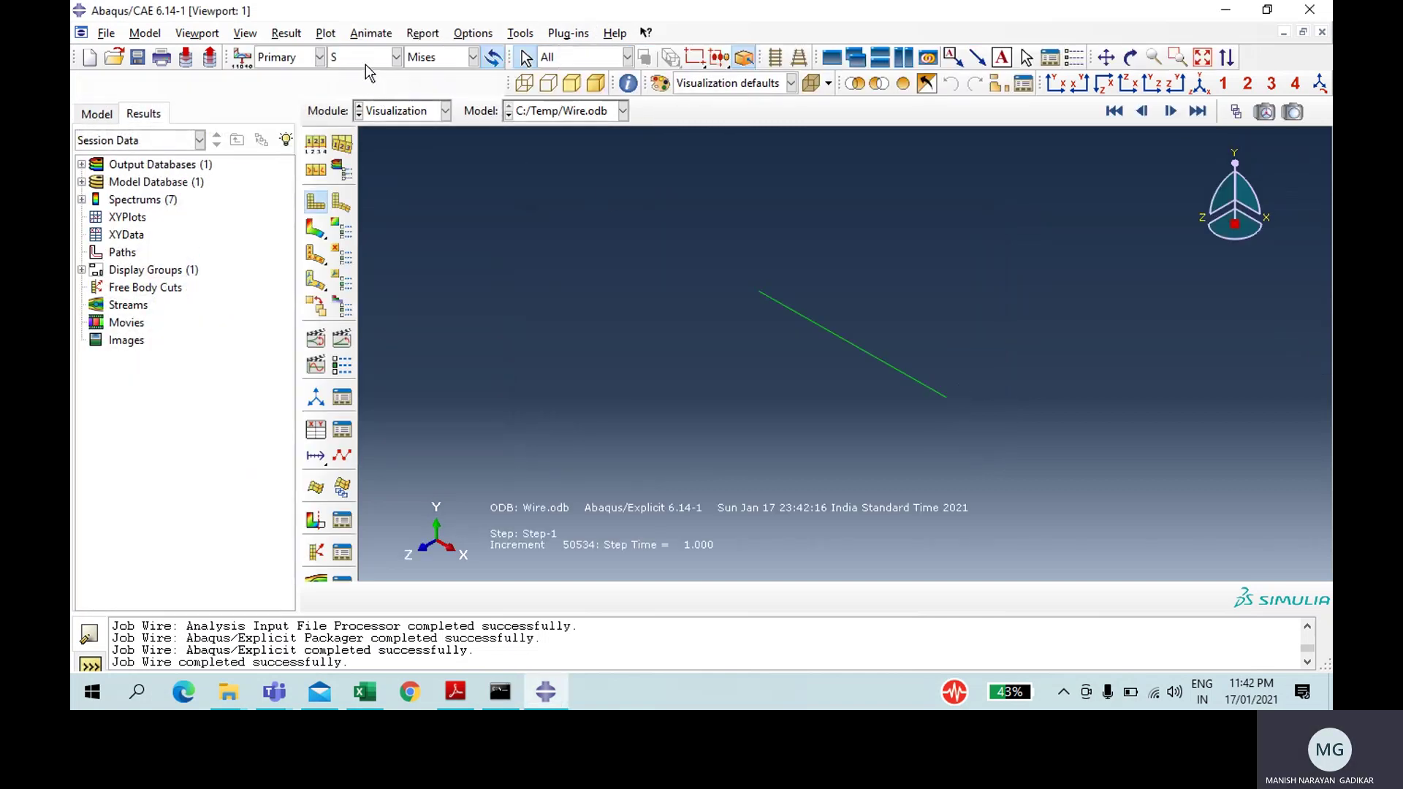
Step: Display the U2 displacement as a symbol plot on the wire, viewed in the XY plane
left_click(366, 63)
left_click(366, 185)
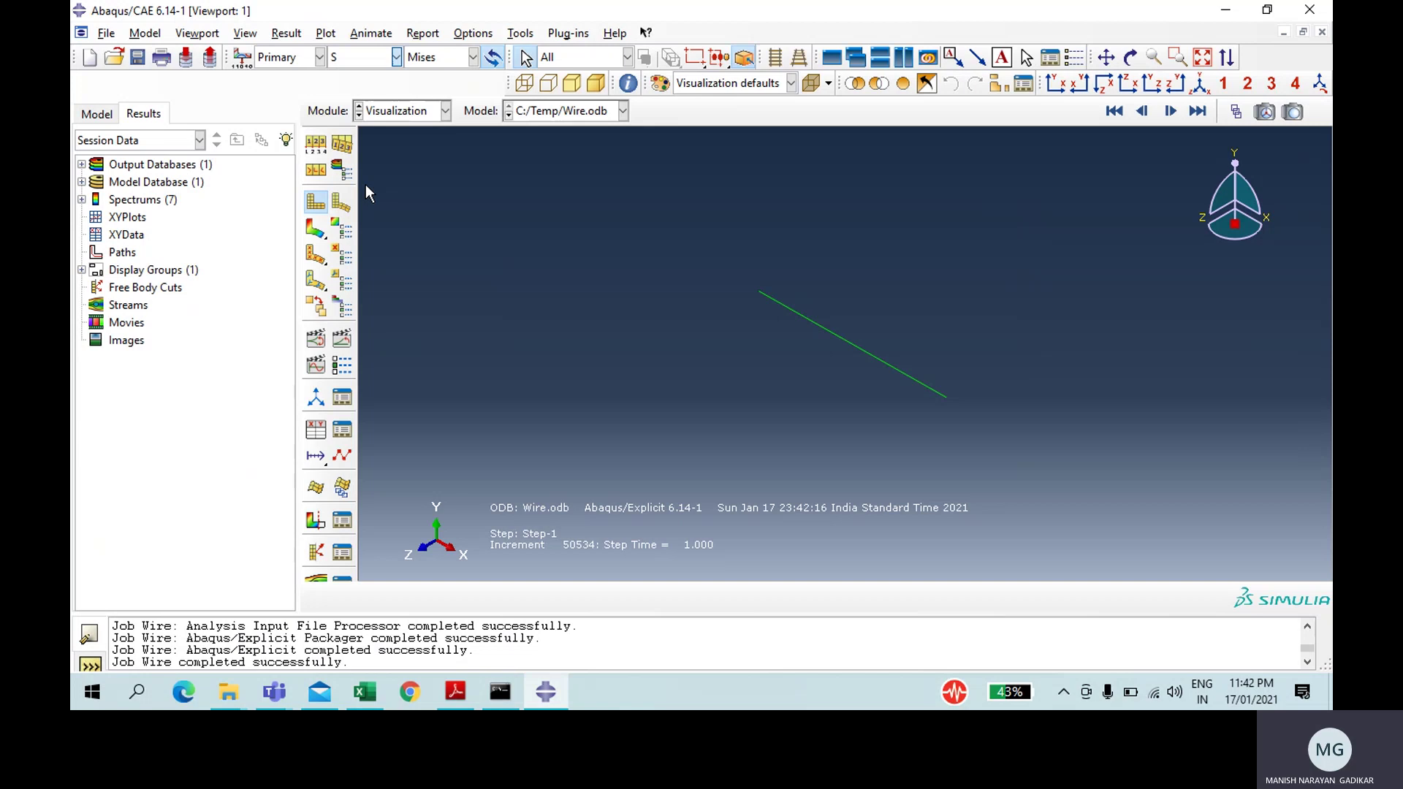
left_click(424, 59)
left_click(427, 114)
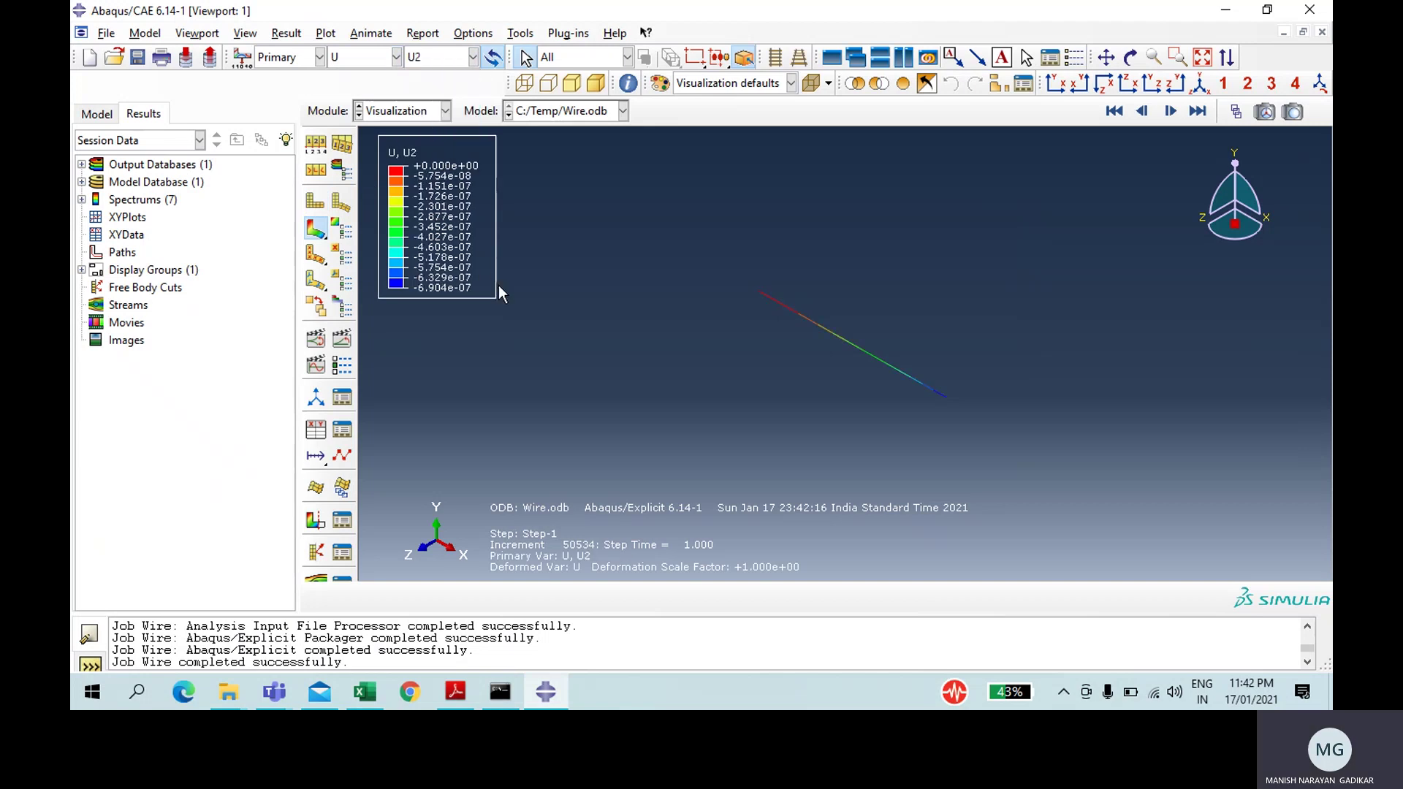
left_click(272, 58)
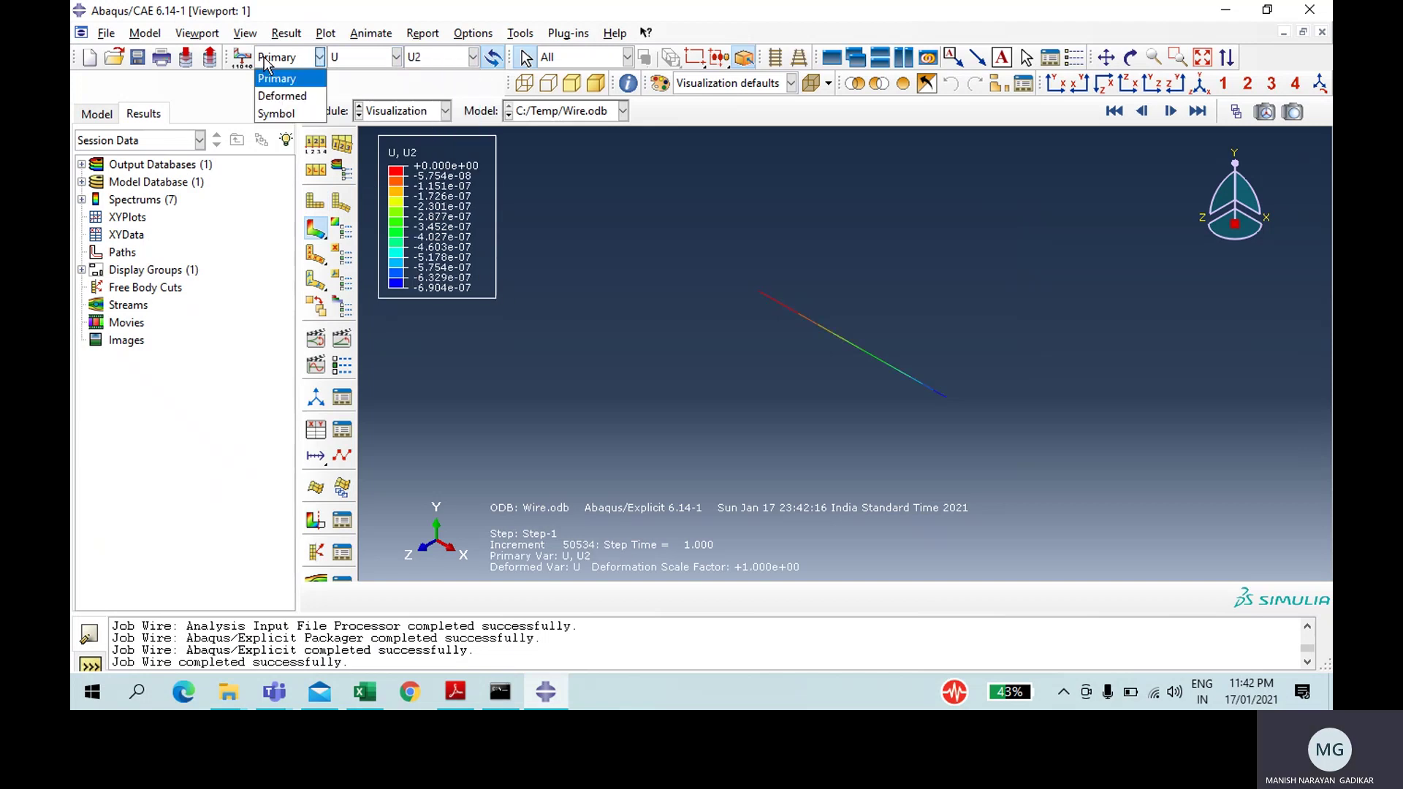
left_click(281, 108)
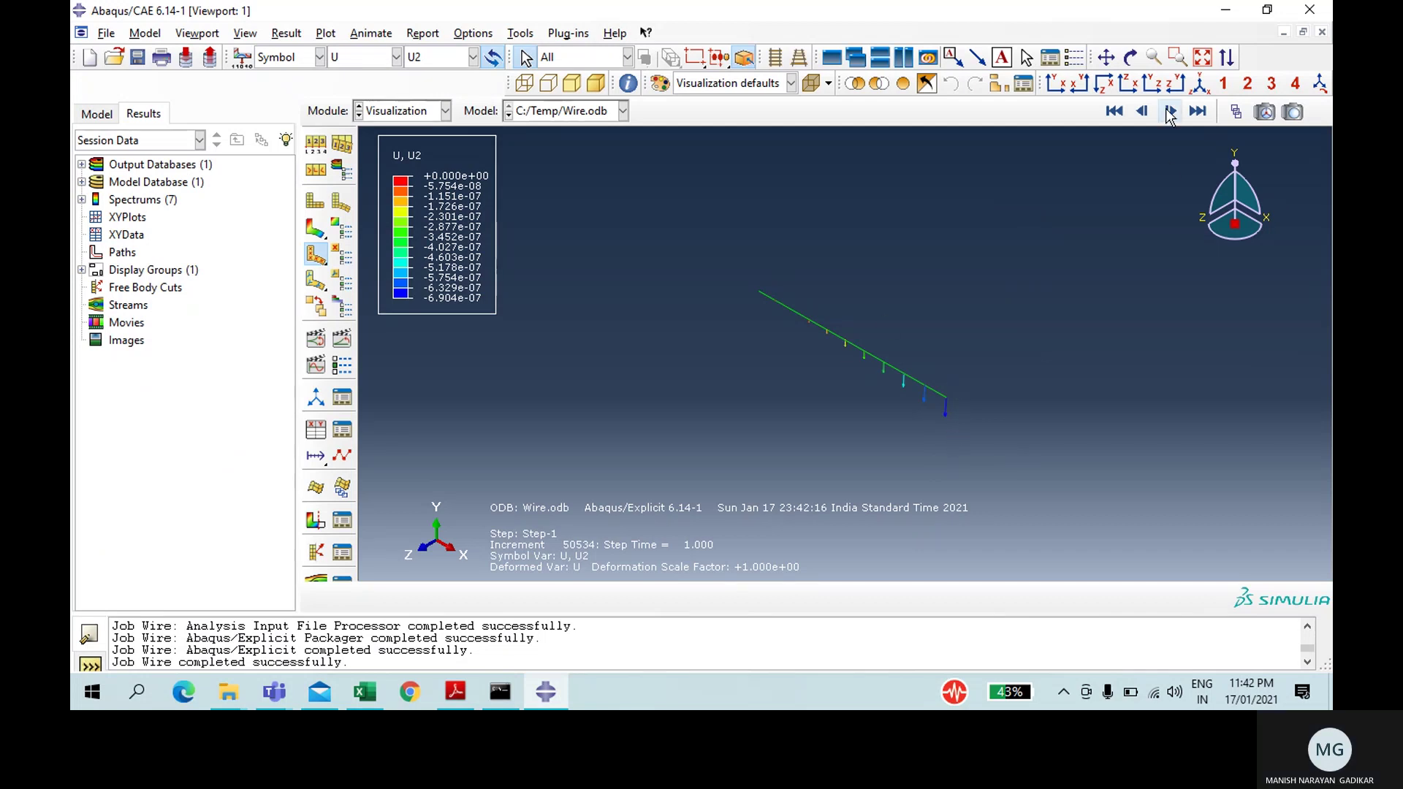
left_click(1065, 83)
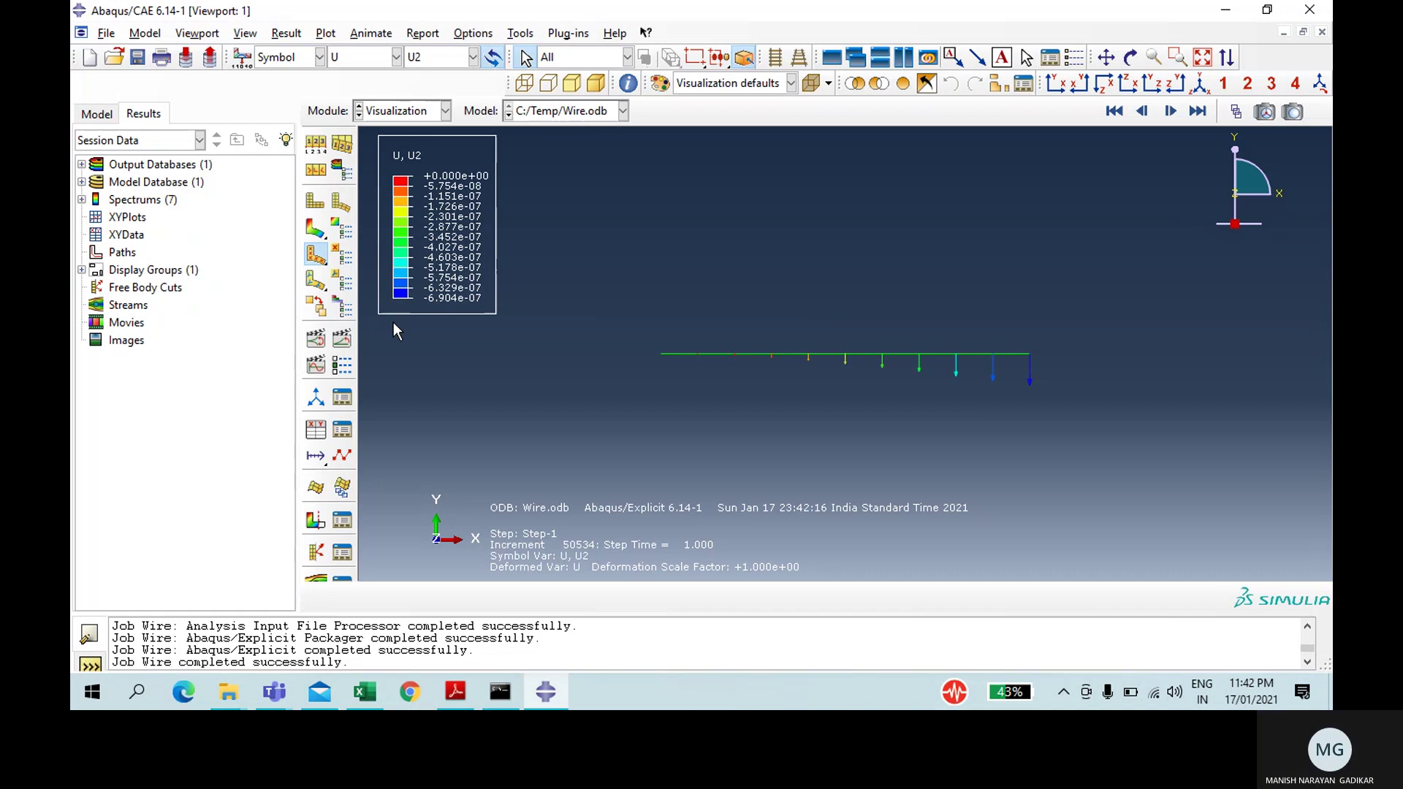
Step: Switch to Excel and compare the Qno1 wire deflections and percentage errors per element count with the analytical deflection and the Abaqus result
left_click(353, 705)
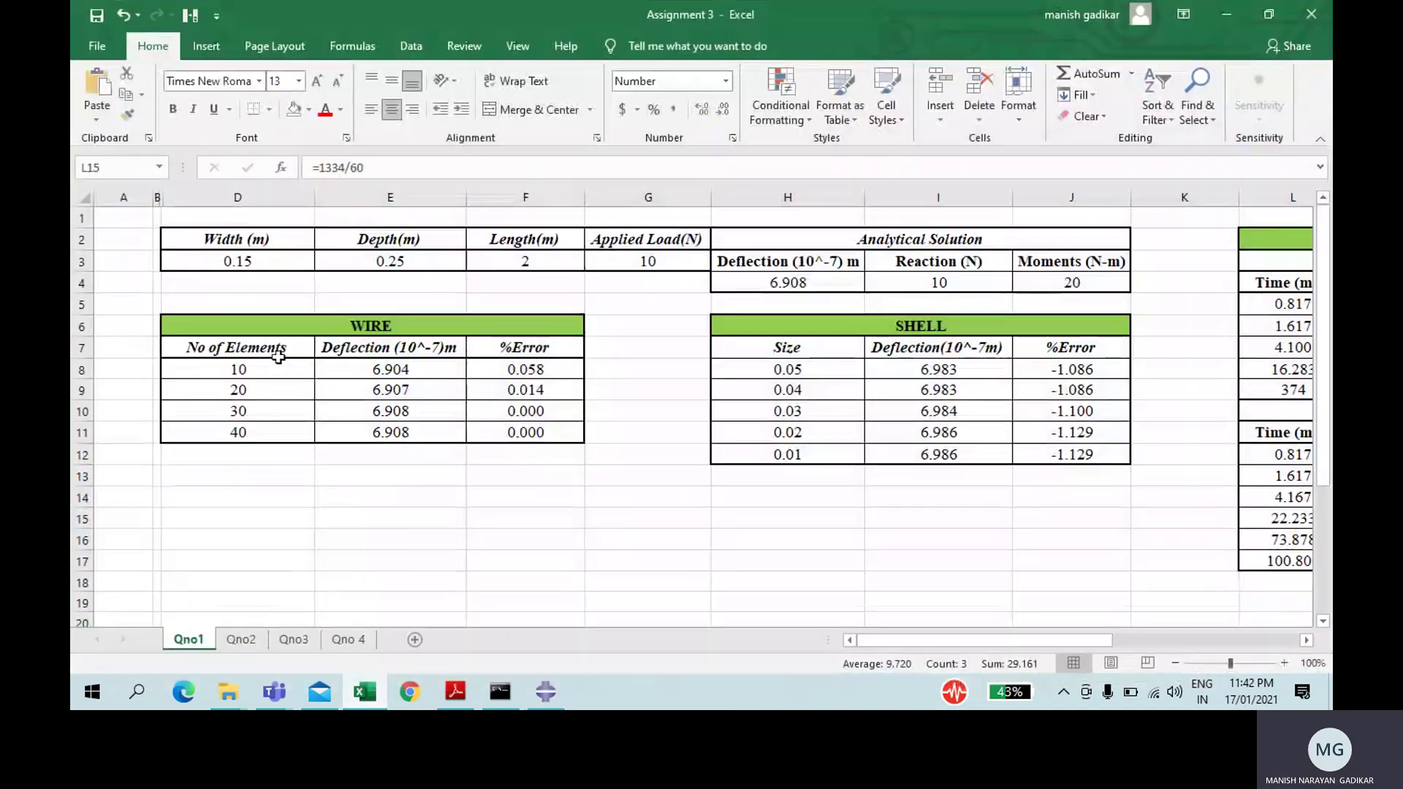
left_click_drag(244, 369, 250, 432)
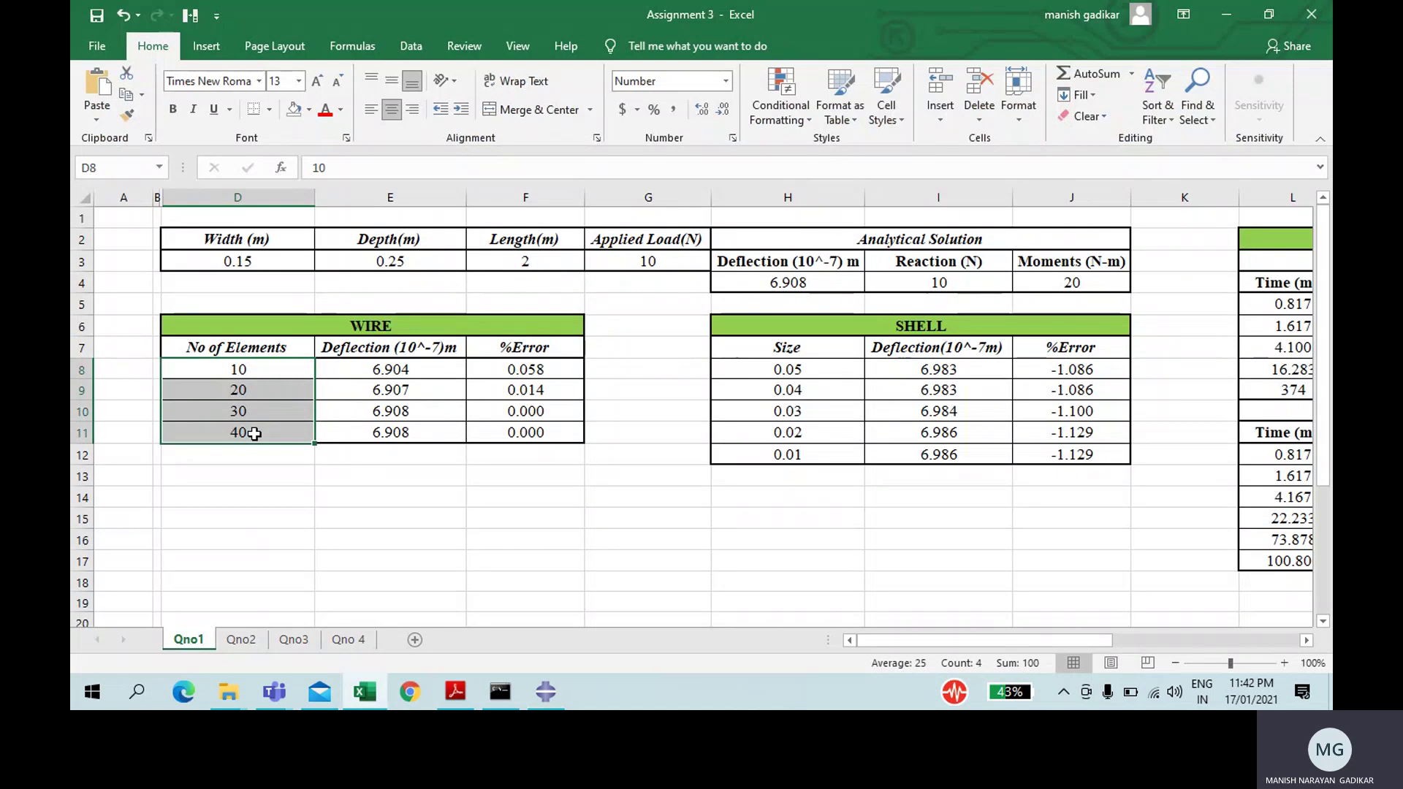
left_click_drag(385, 369, 394, 432)
left_click(527, 373)
left_click_drag(526, 374, 536, 432)
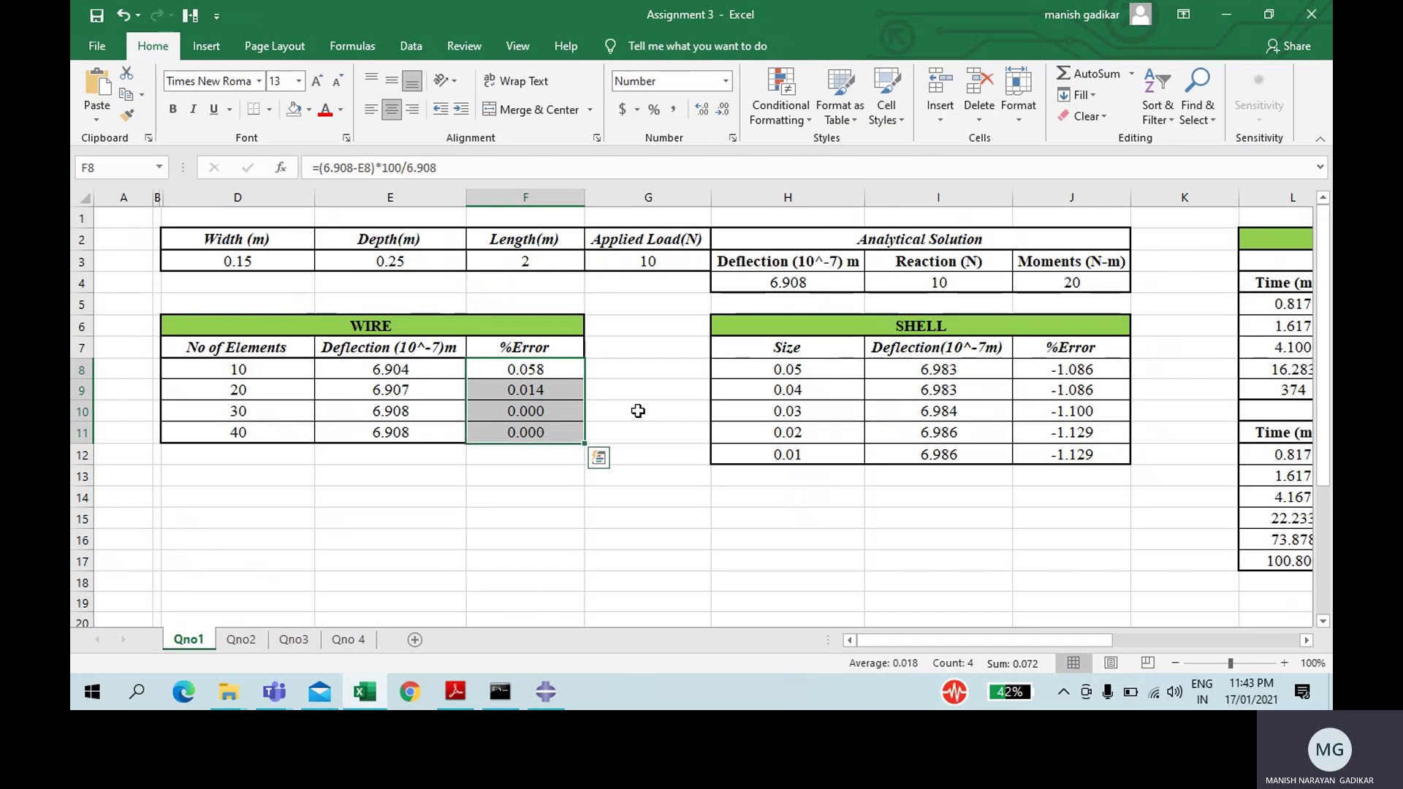
left_click(741, 284)
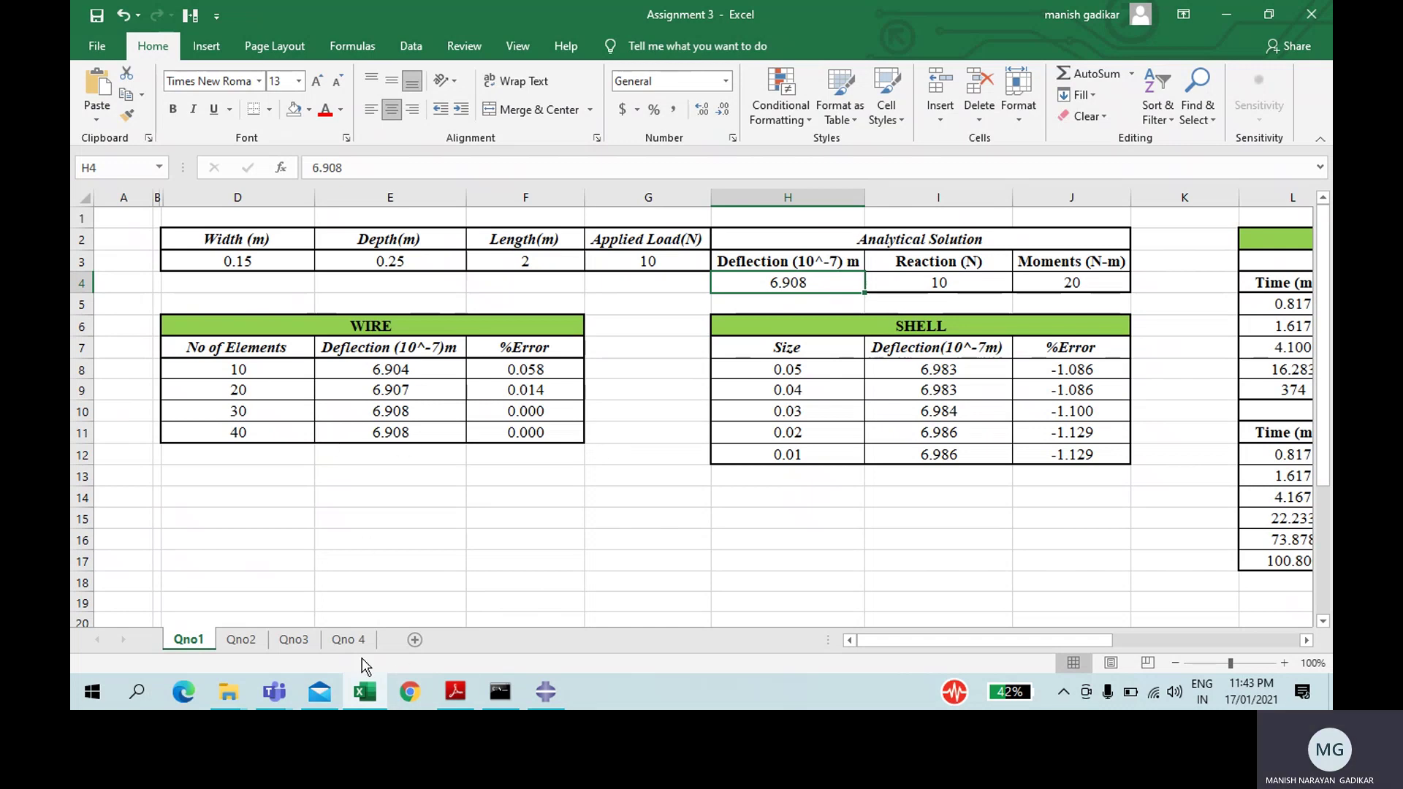
left_click(375, 688)
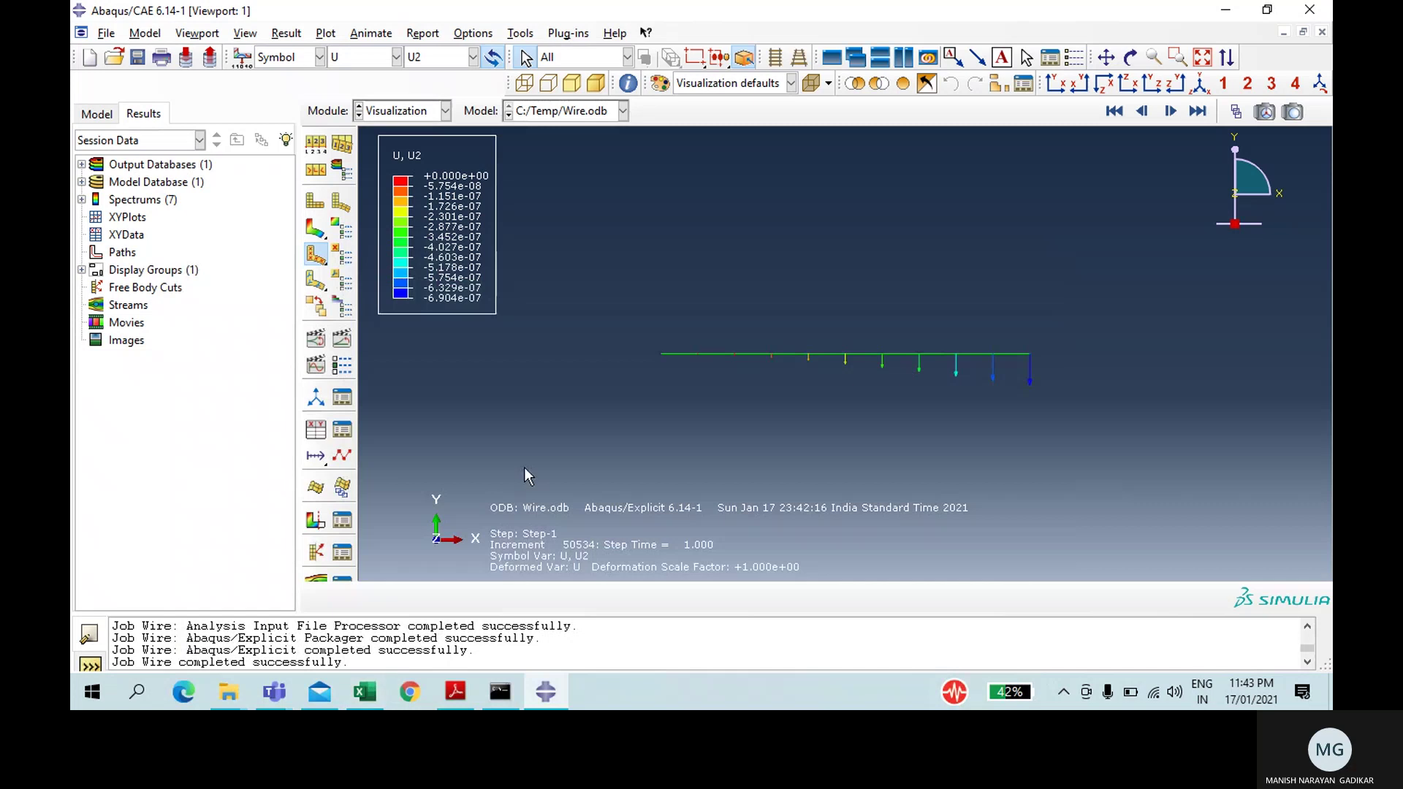
left_click(365, 691)
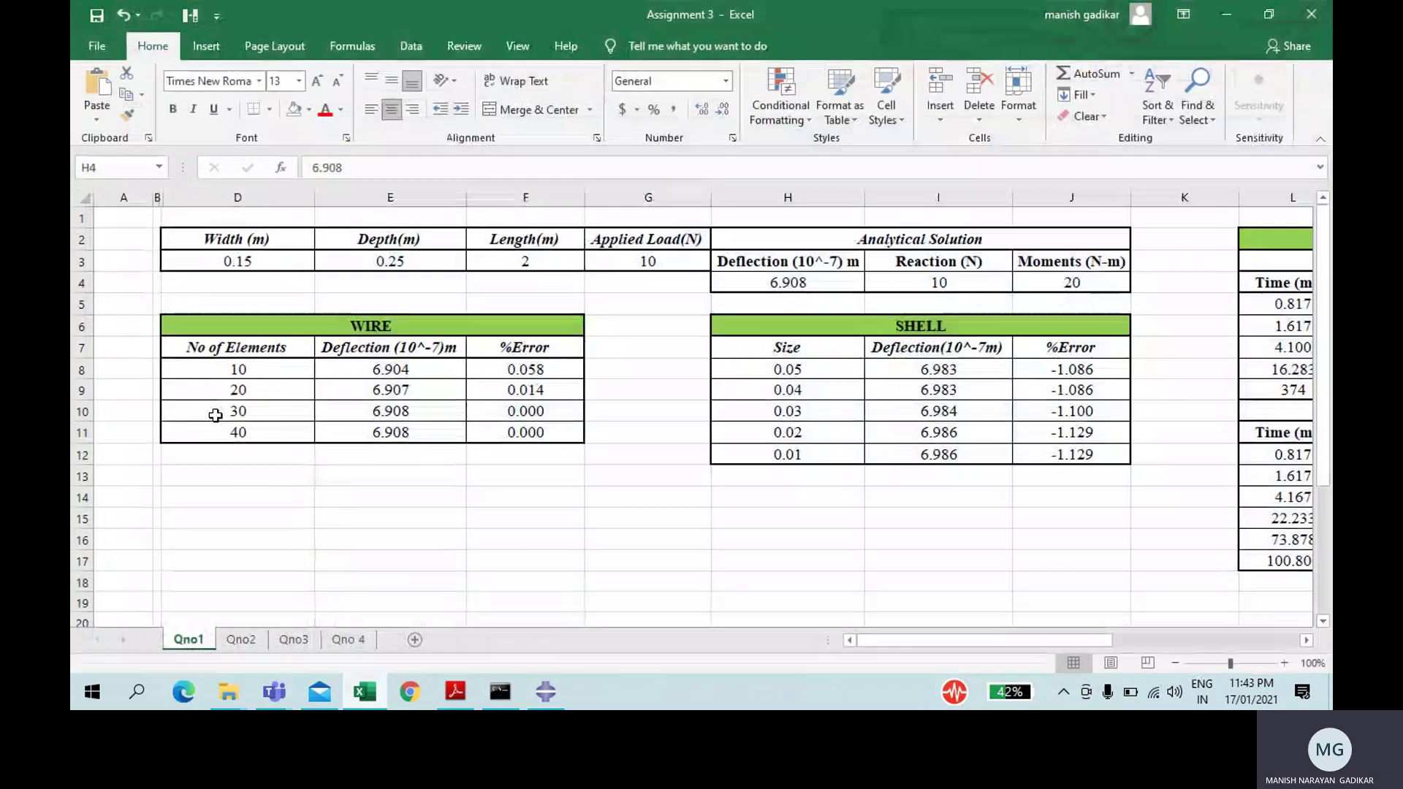
left_click(364, 691)
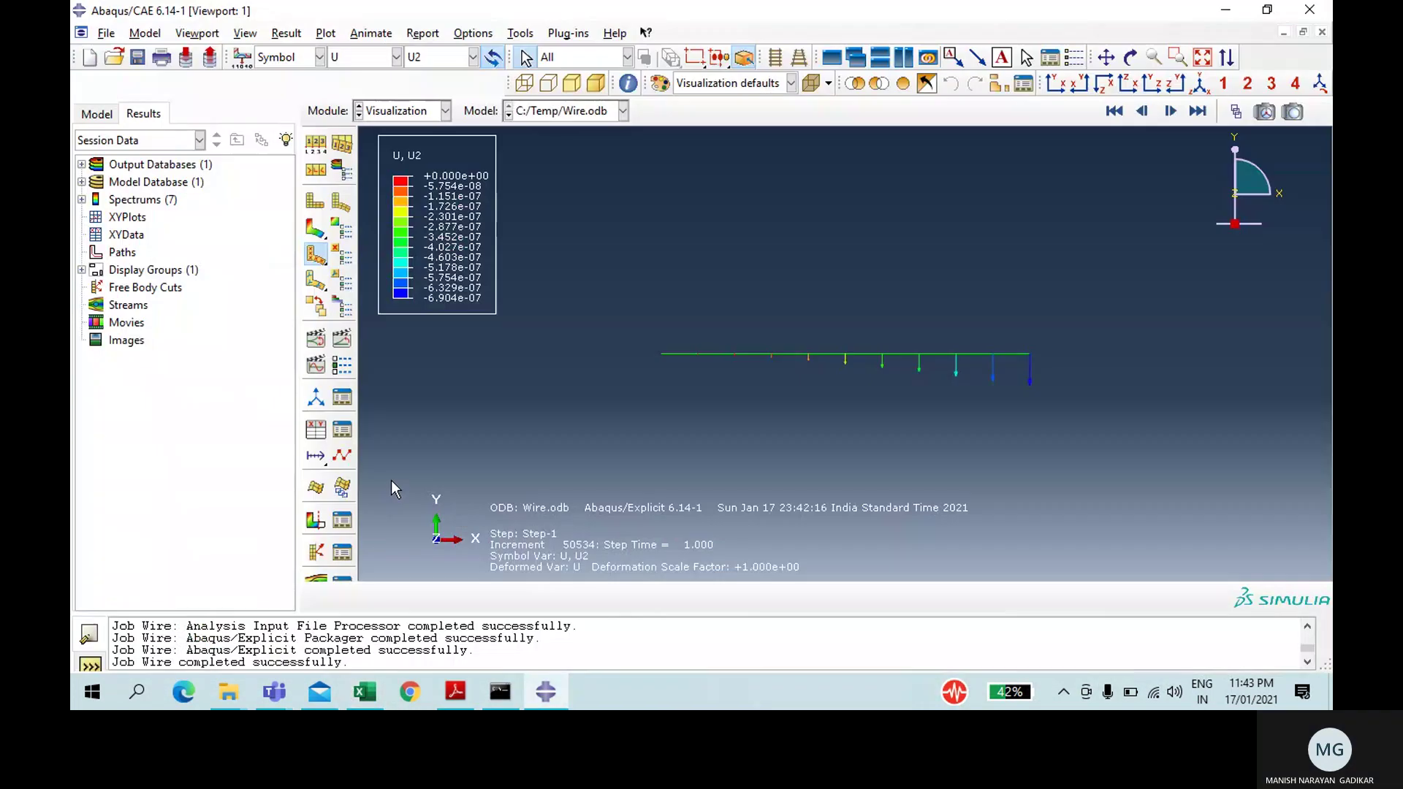
Step: Create XY data from the ODB history output for reaction force RF2 at Node 1 and save it as ReactionWire
left_click(316, 430)
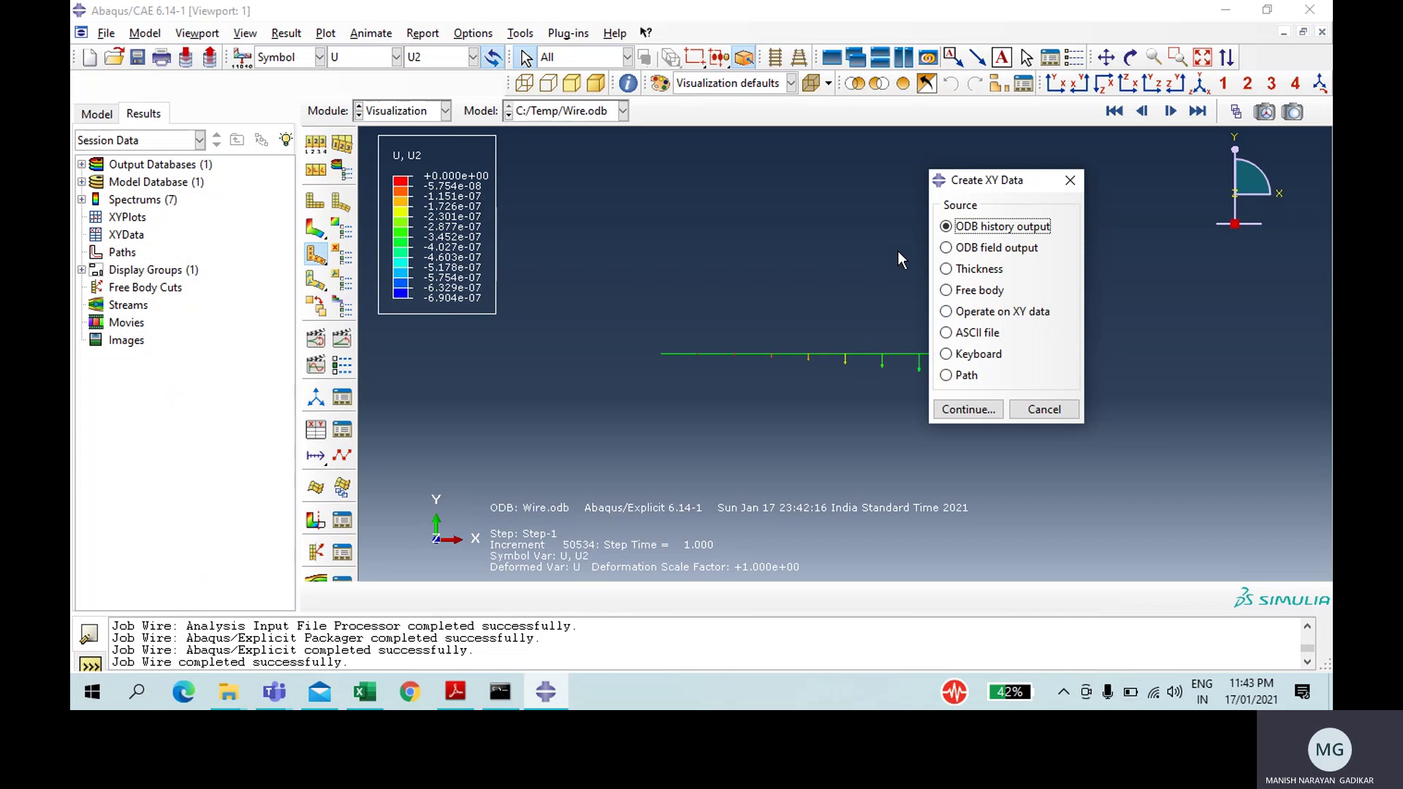
left_click(997, 409)
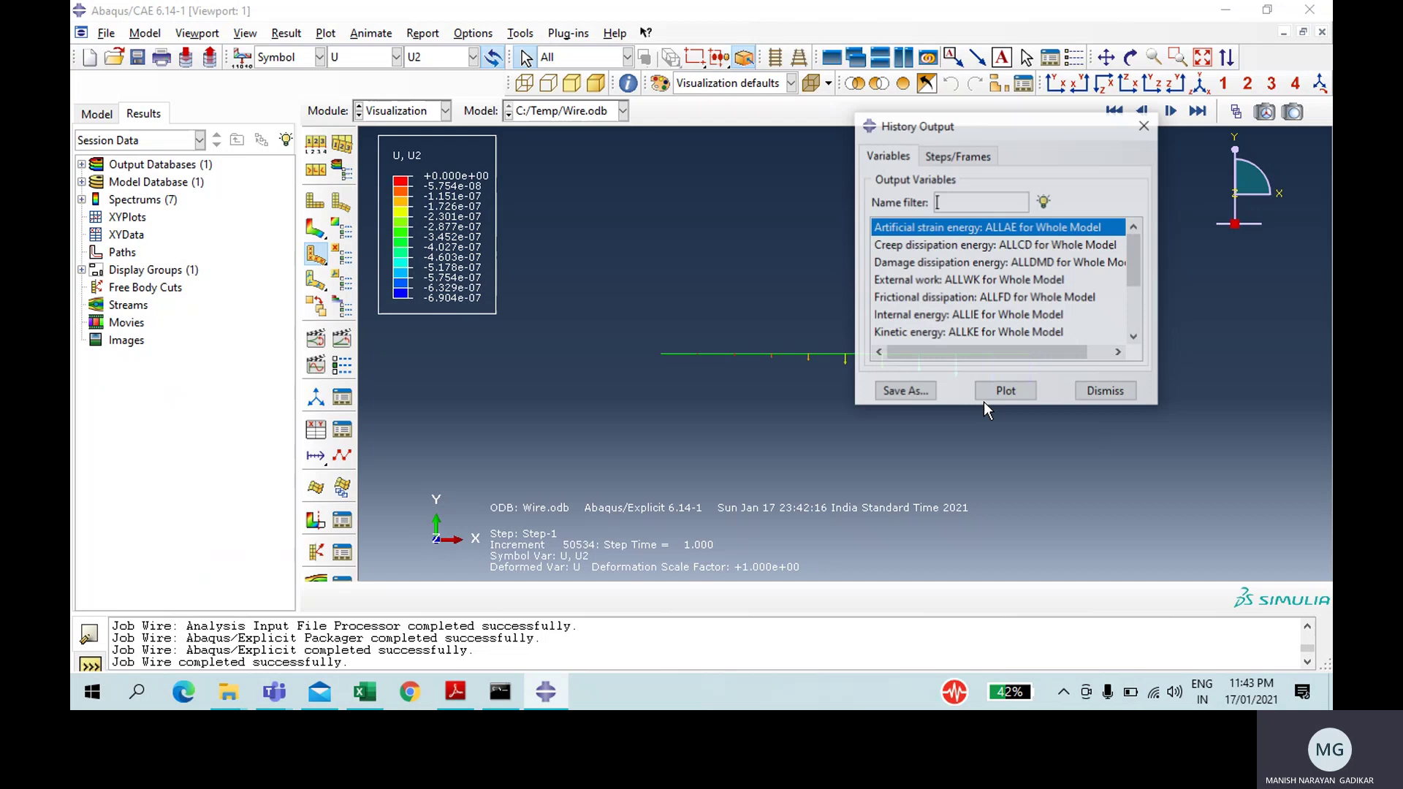
left_click_drag(1131, 283, 1132, 301)
left_click_drag(1033, 349, 960, 349)
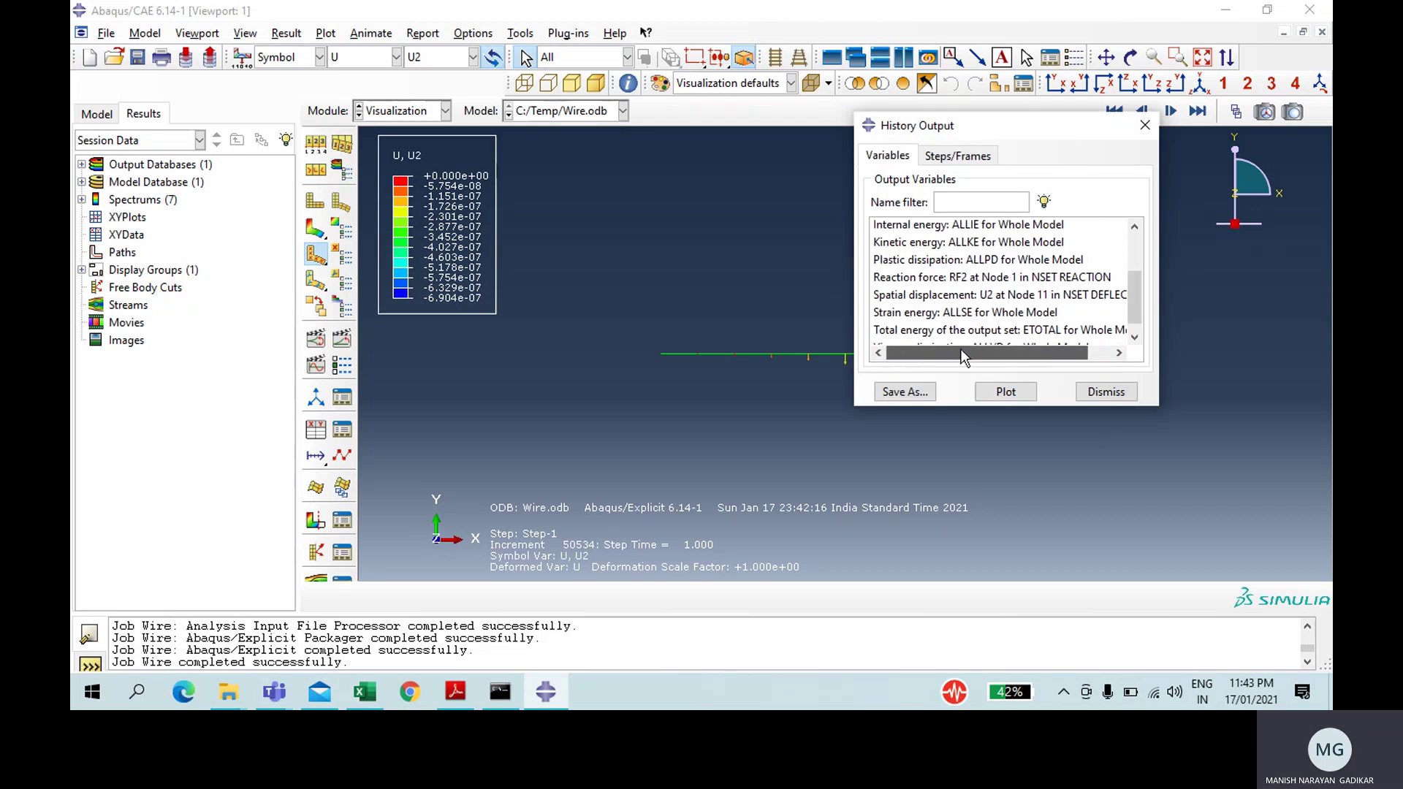
left_click(952, 277)
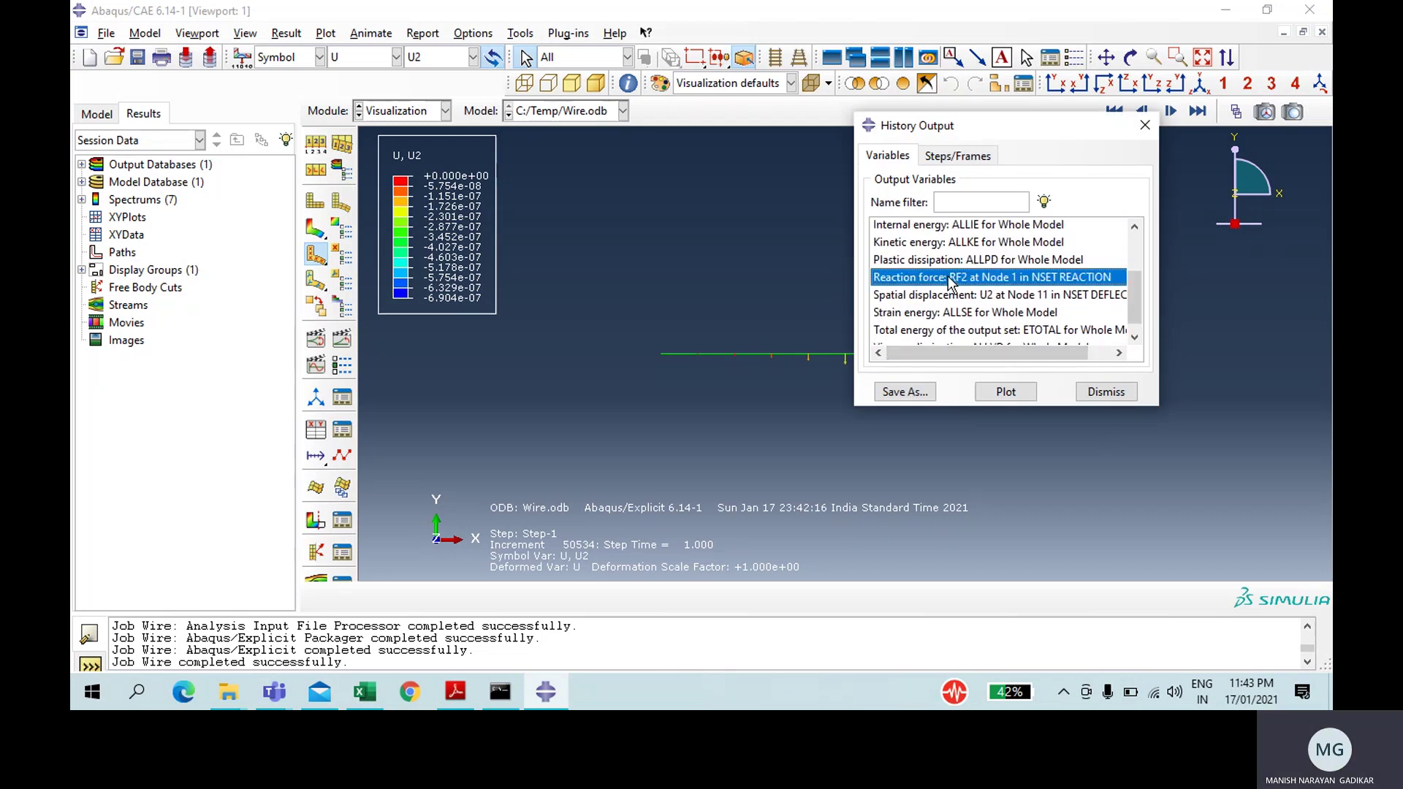
left_click(905, 391)
type("R")
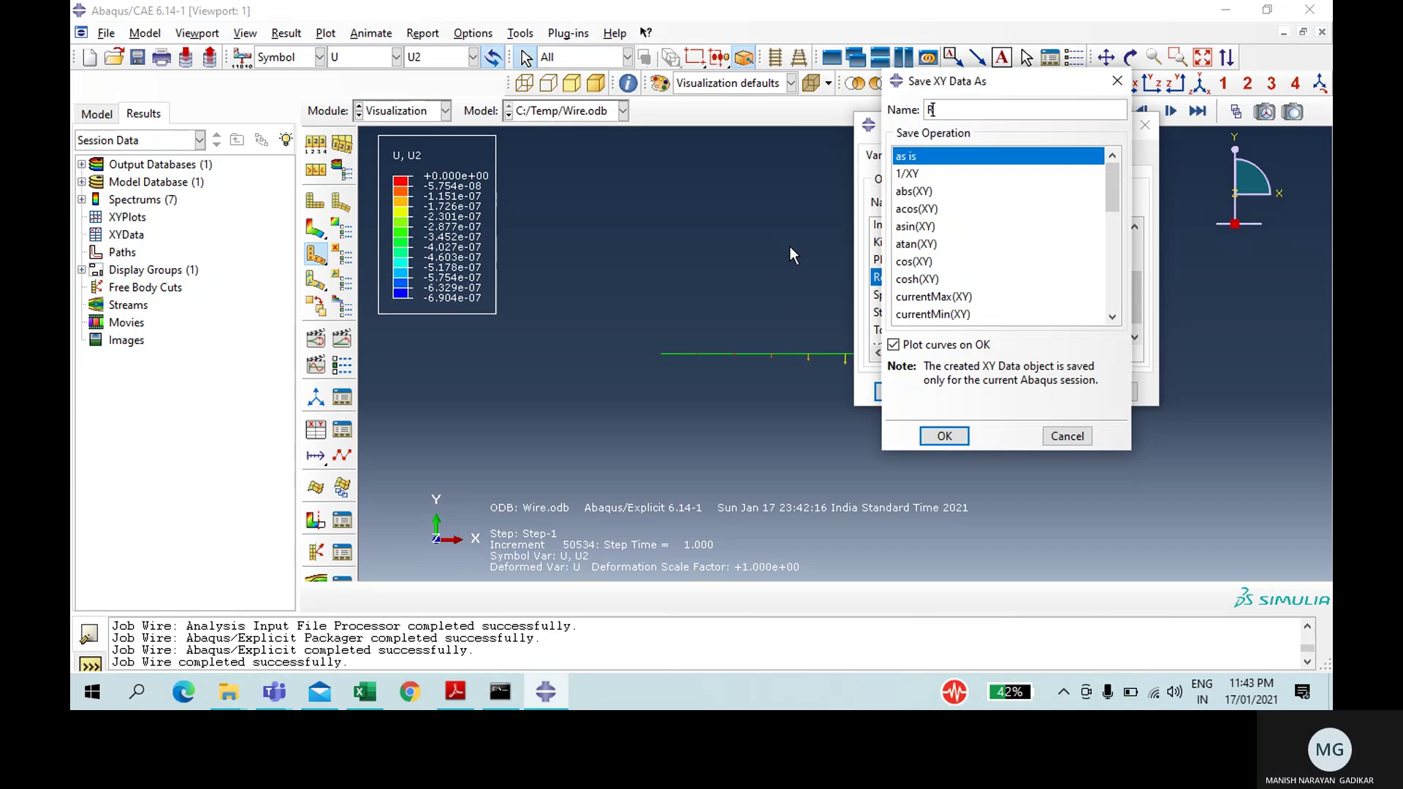
type("eactio")
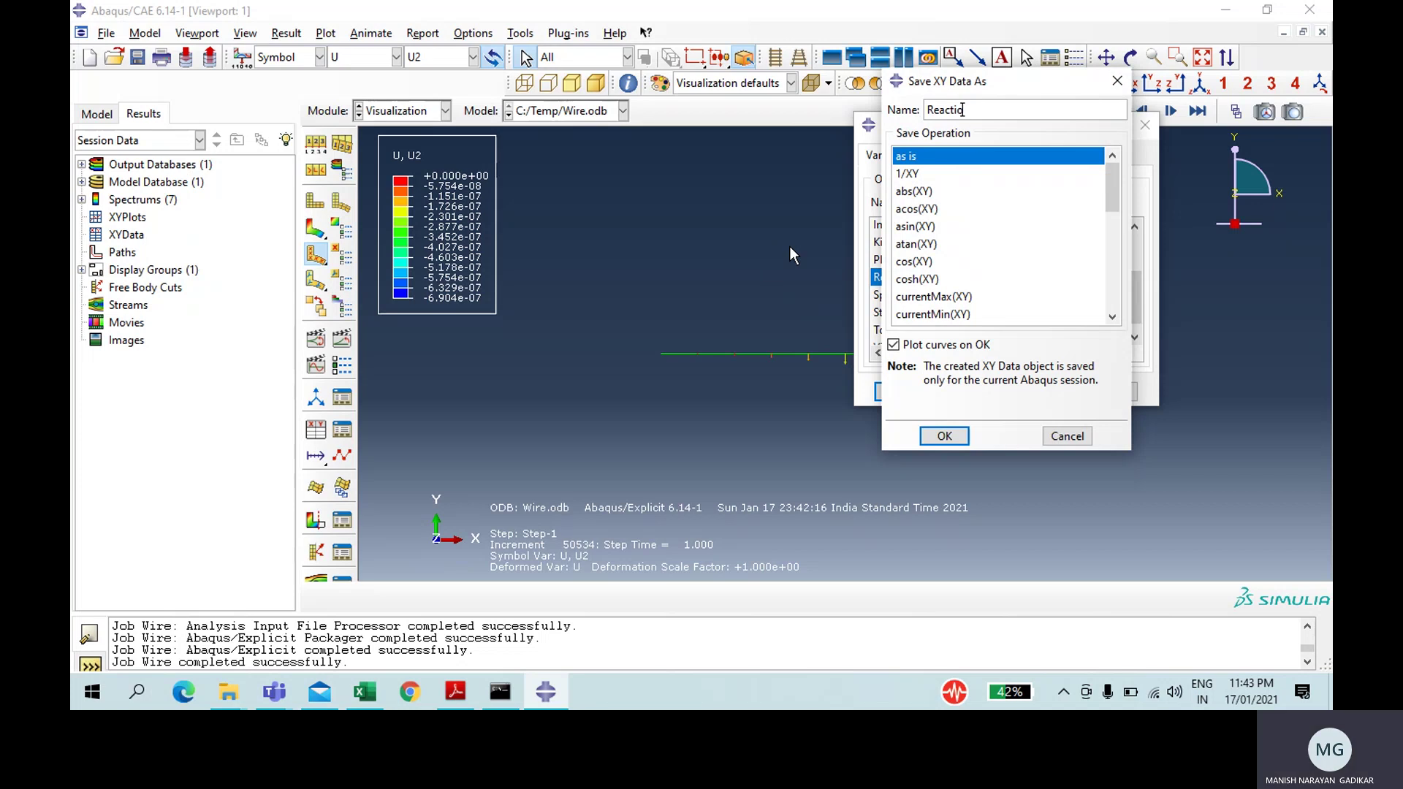
type("nWire")
key("BackSpace")
key("BackSpace")
key("BackSpace")
type("ire")
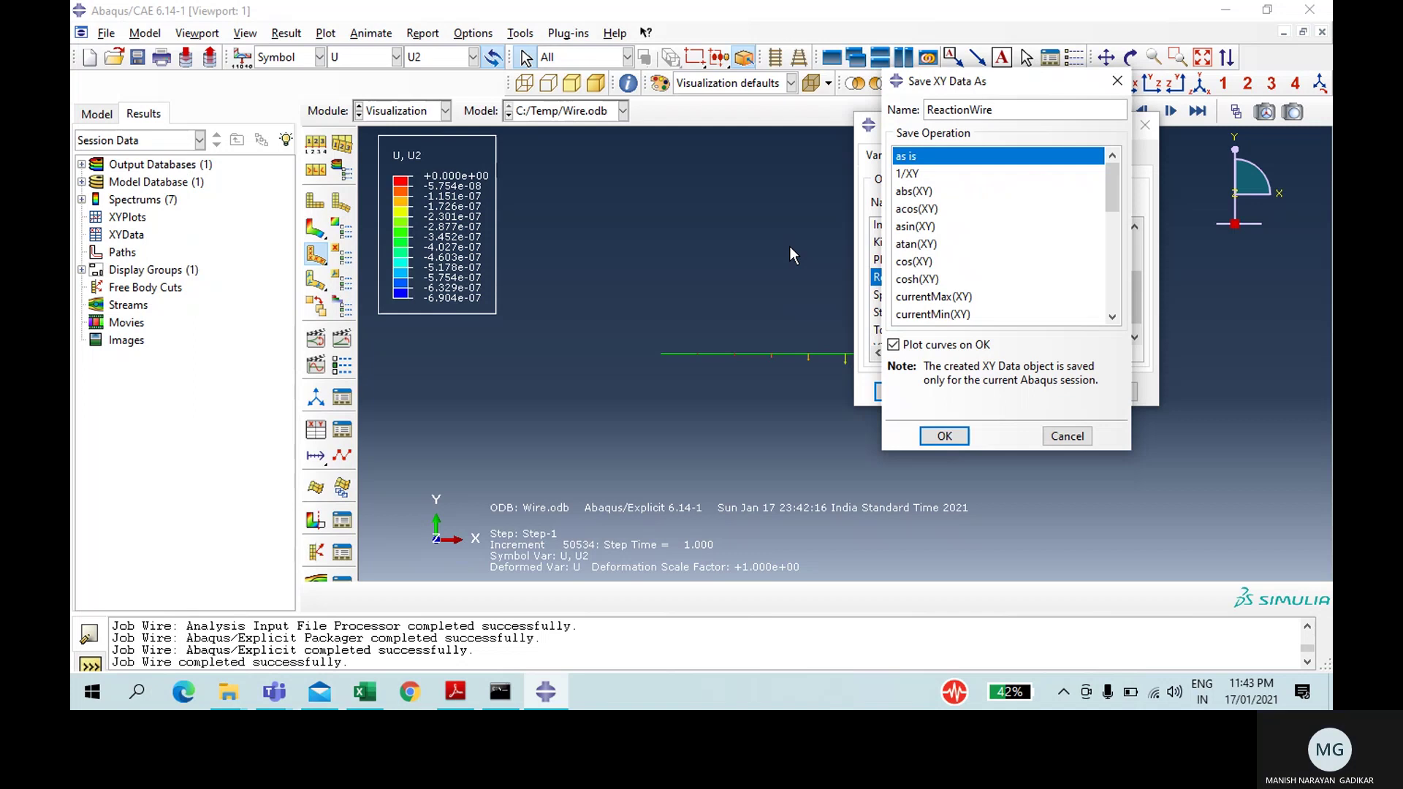
key("Return")
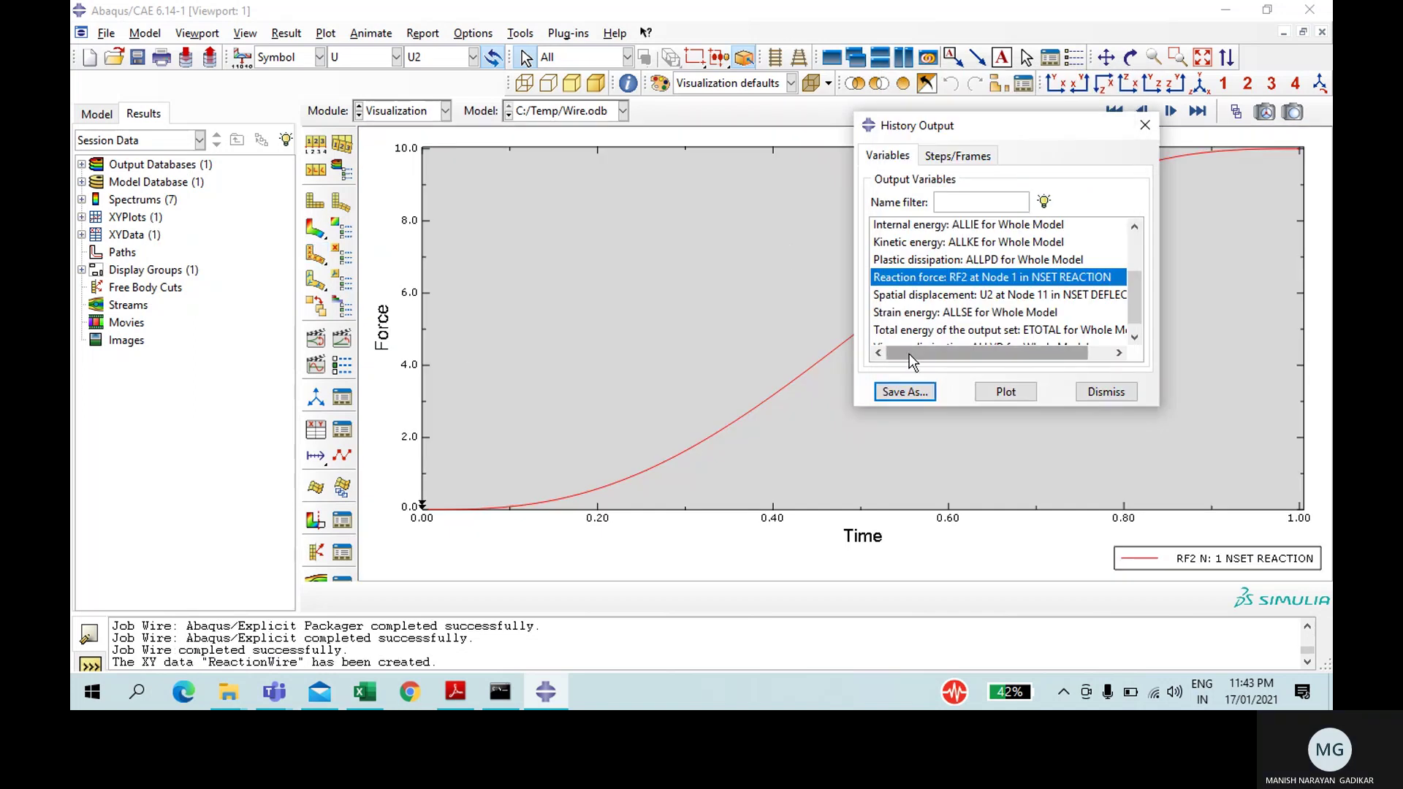
Step: Save the history output for spatial displacement U2 at Node 11 as XY data named Deflectionwire
left_click(922, 294)
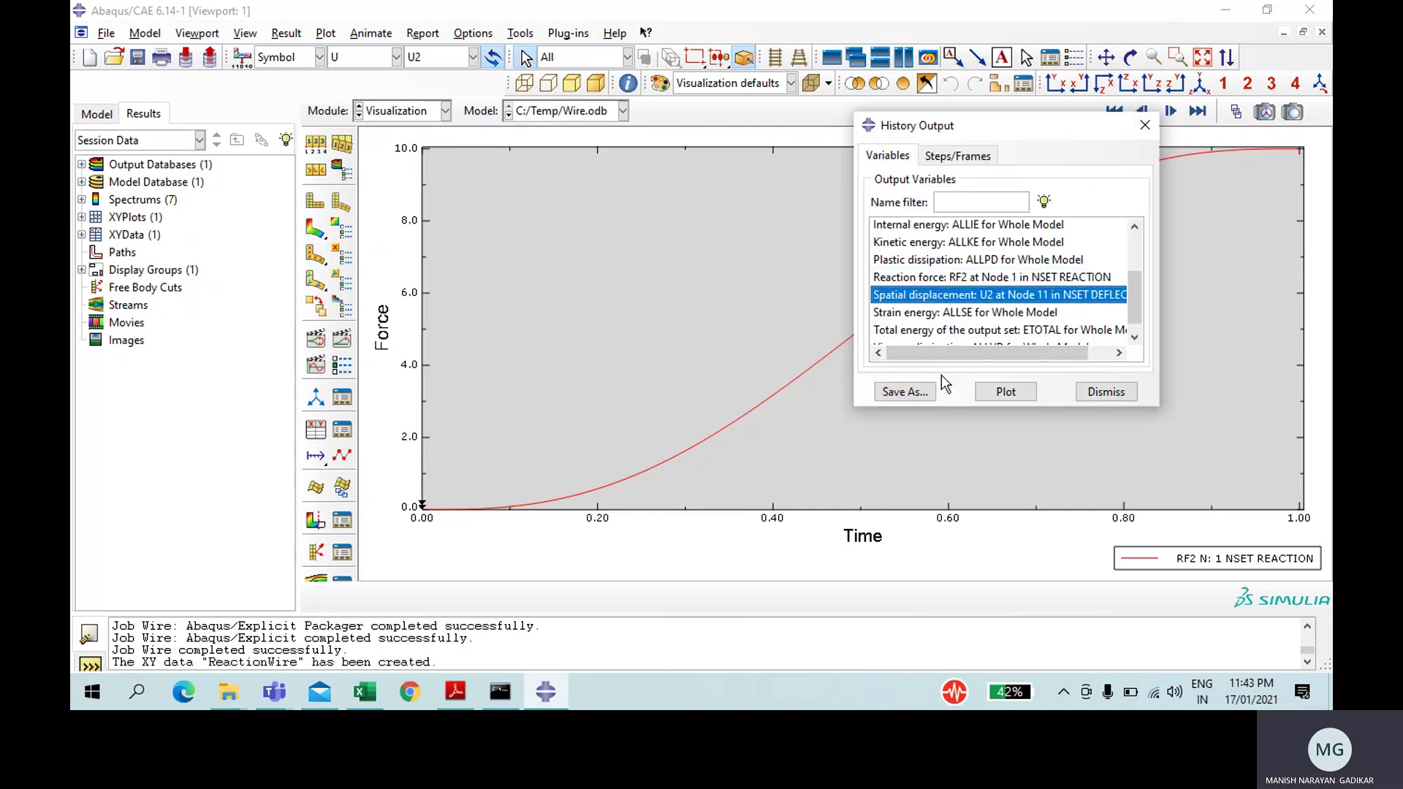
left_click(904, 391)
type("D")
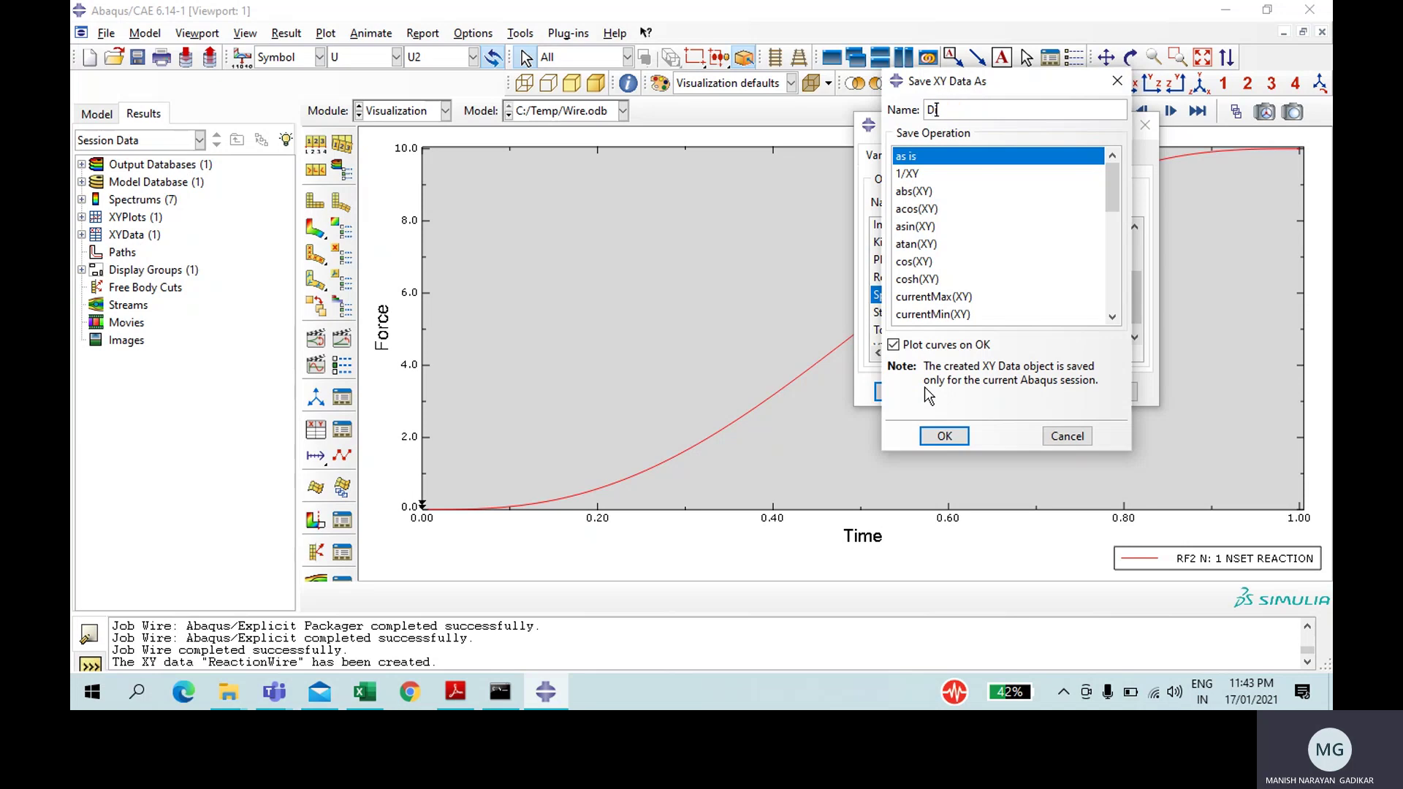
type("isp")
key("BackSpace")
key("BackSpace")
key("BackSpace")
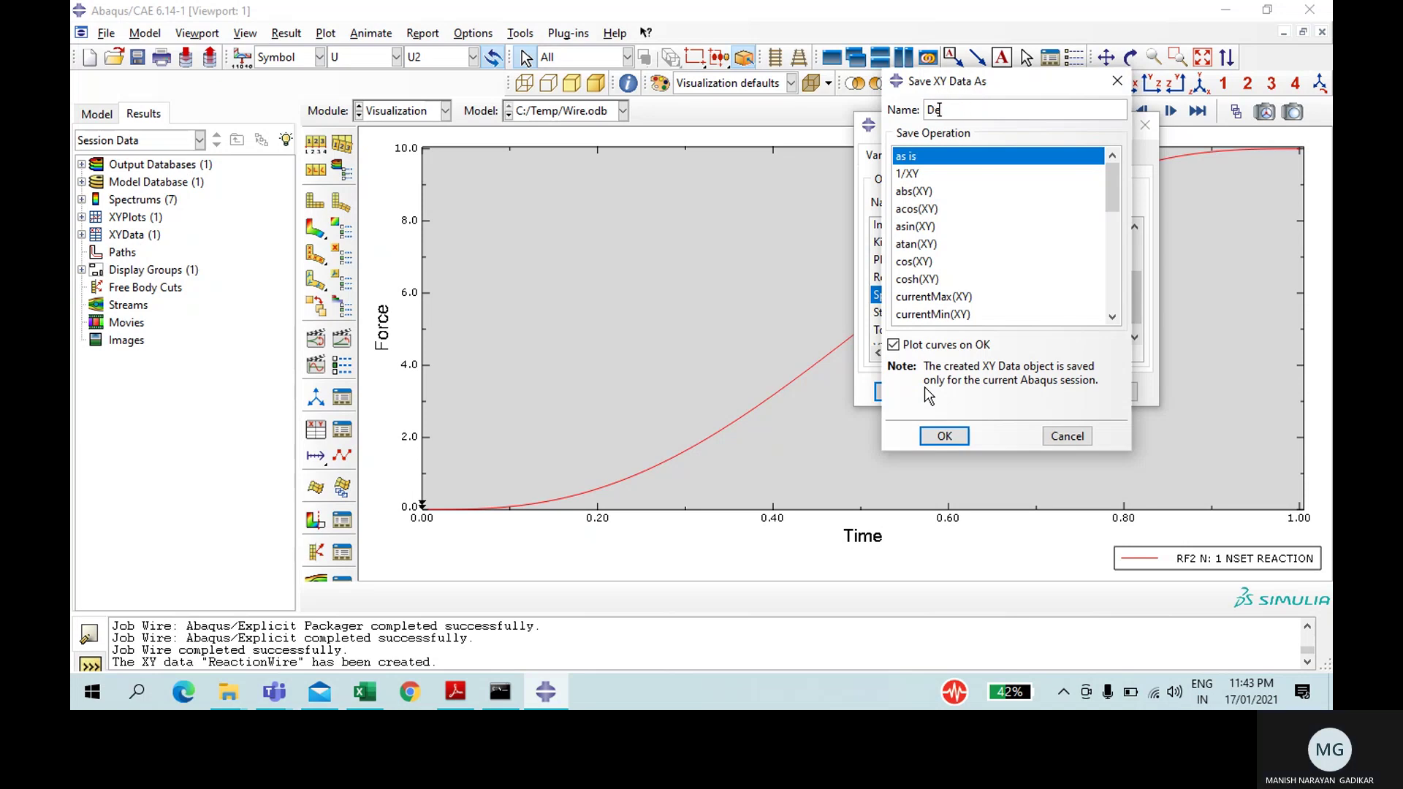
type("ectio")
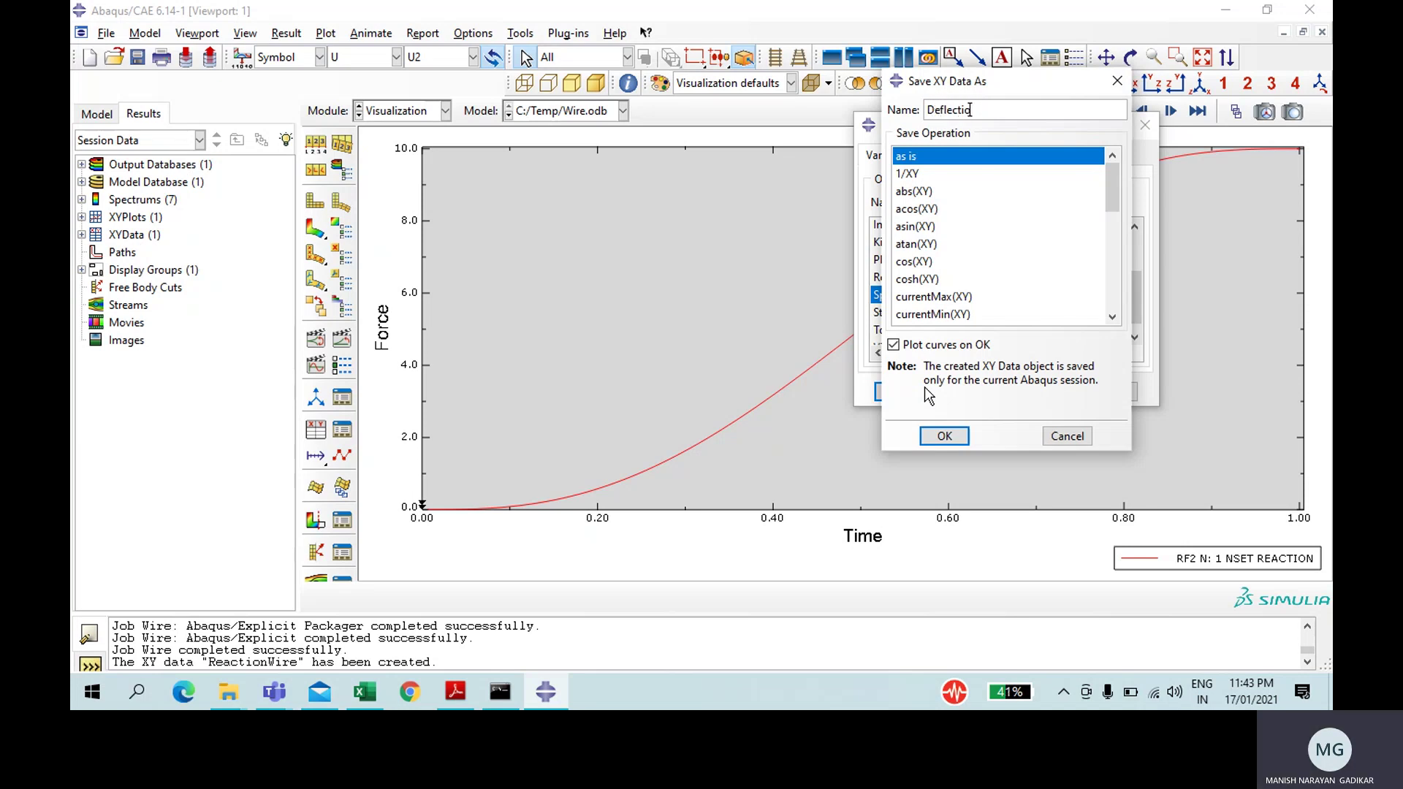
type("flectionwire")
left_click(944, 435)
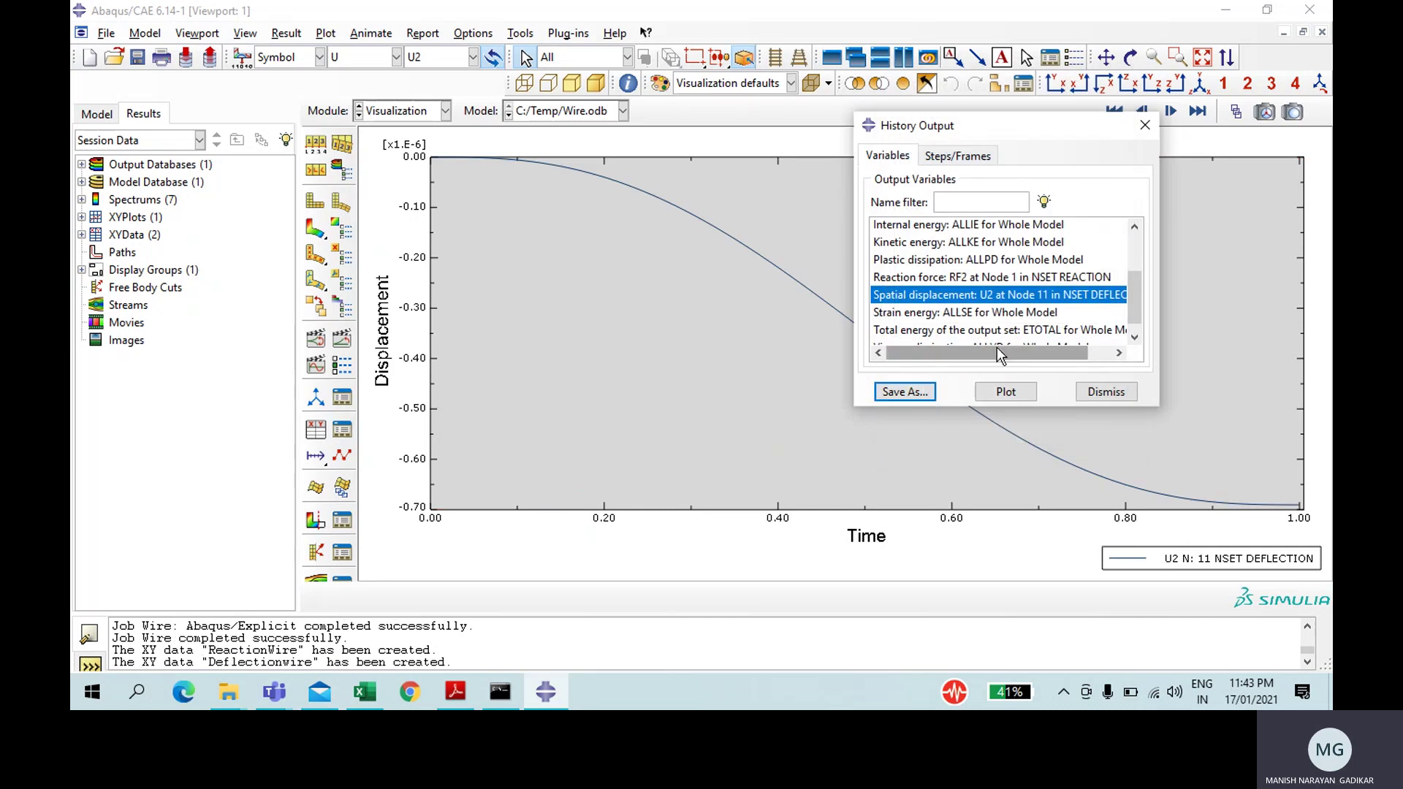
left_click(1113, 395)
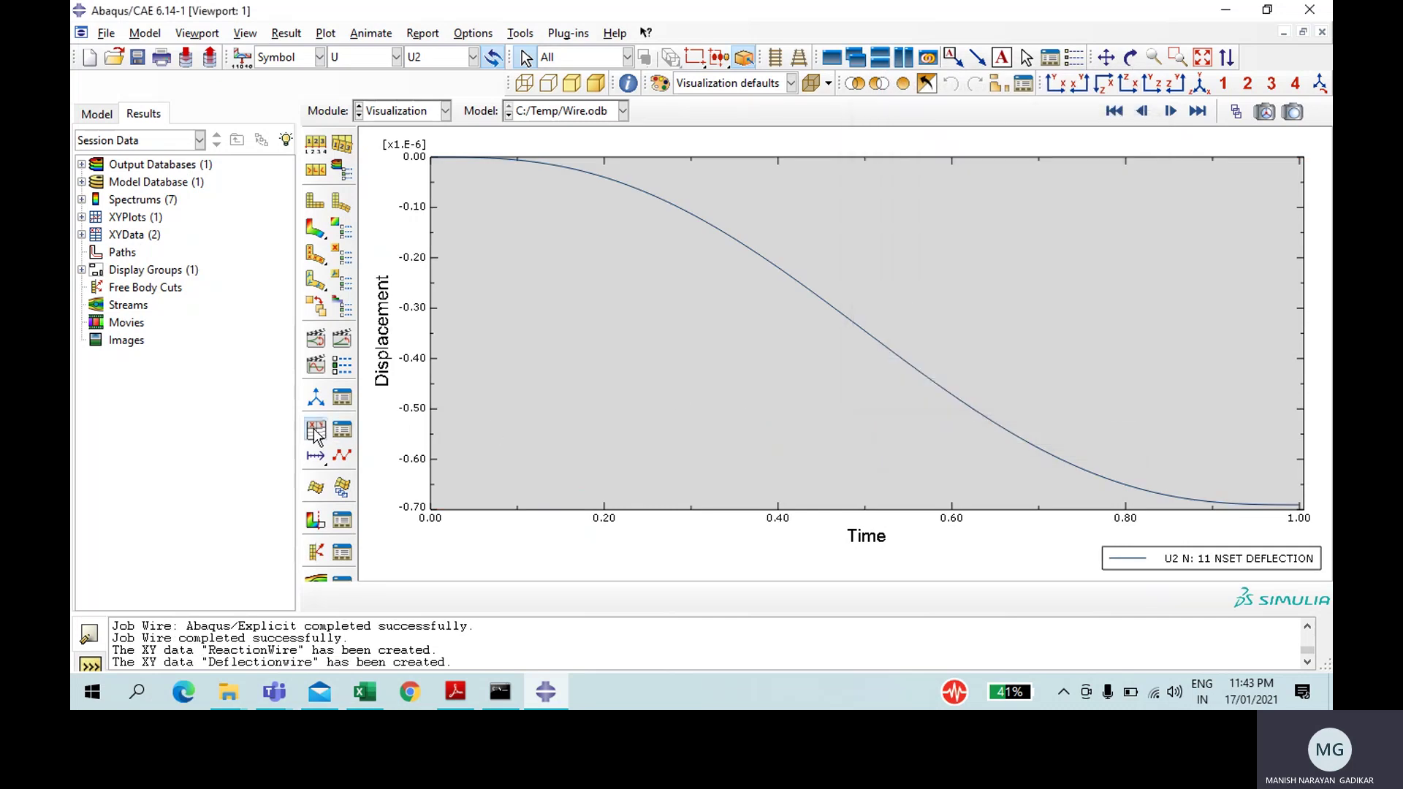
Step: Operate on the XY data and plot the expression combine("Deflectionwire","ReactionWire") to show reaction force against displacement
left_click(315, 431)
left_click(969, 313)
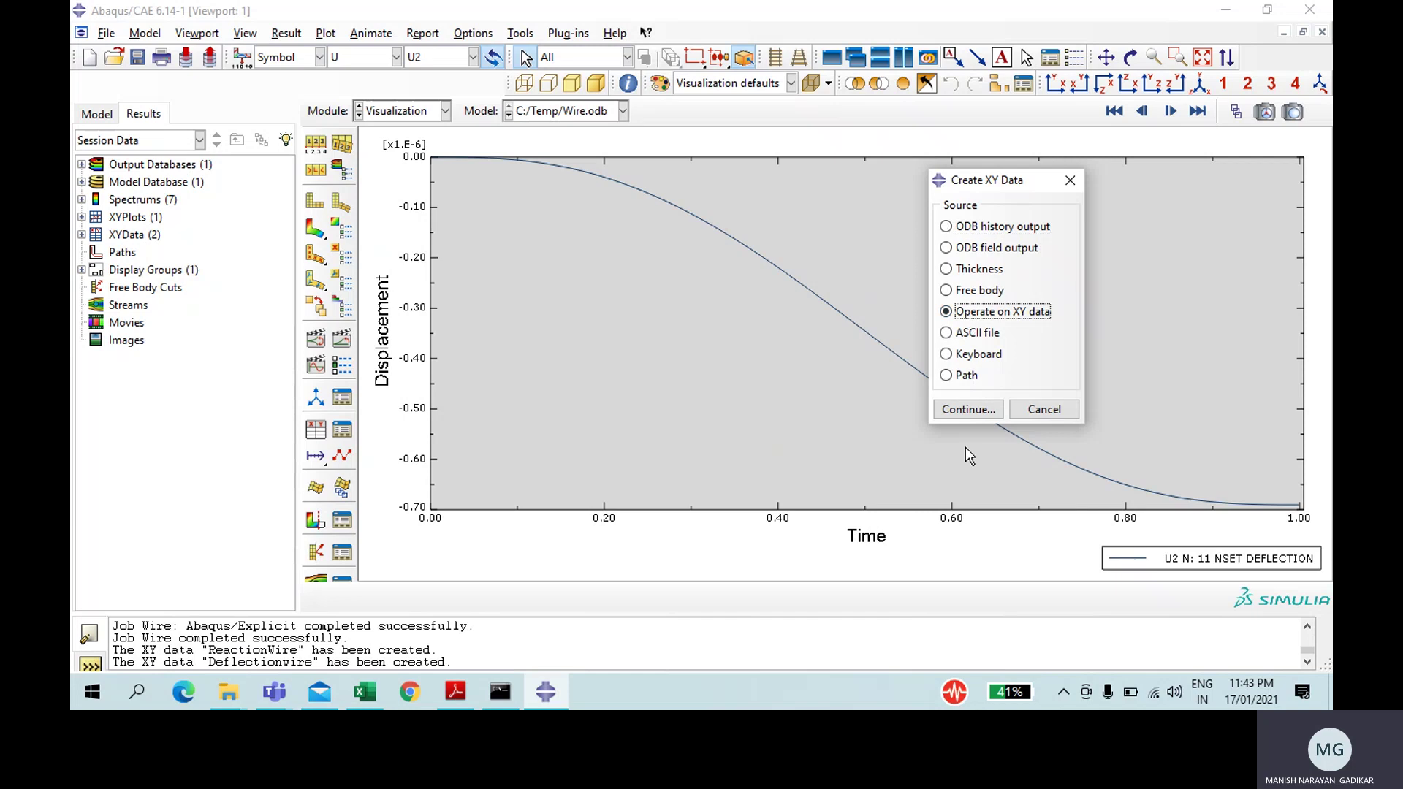
left_click(957, 414)
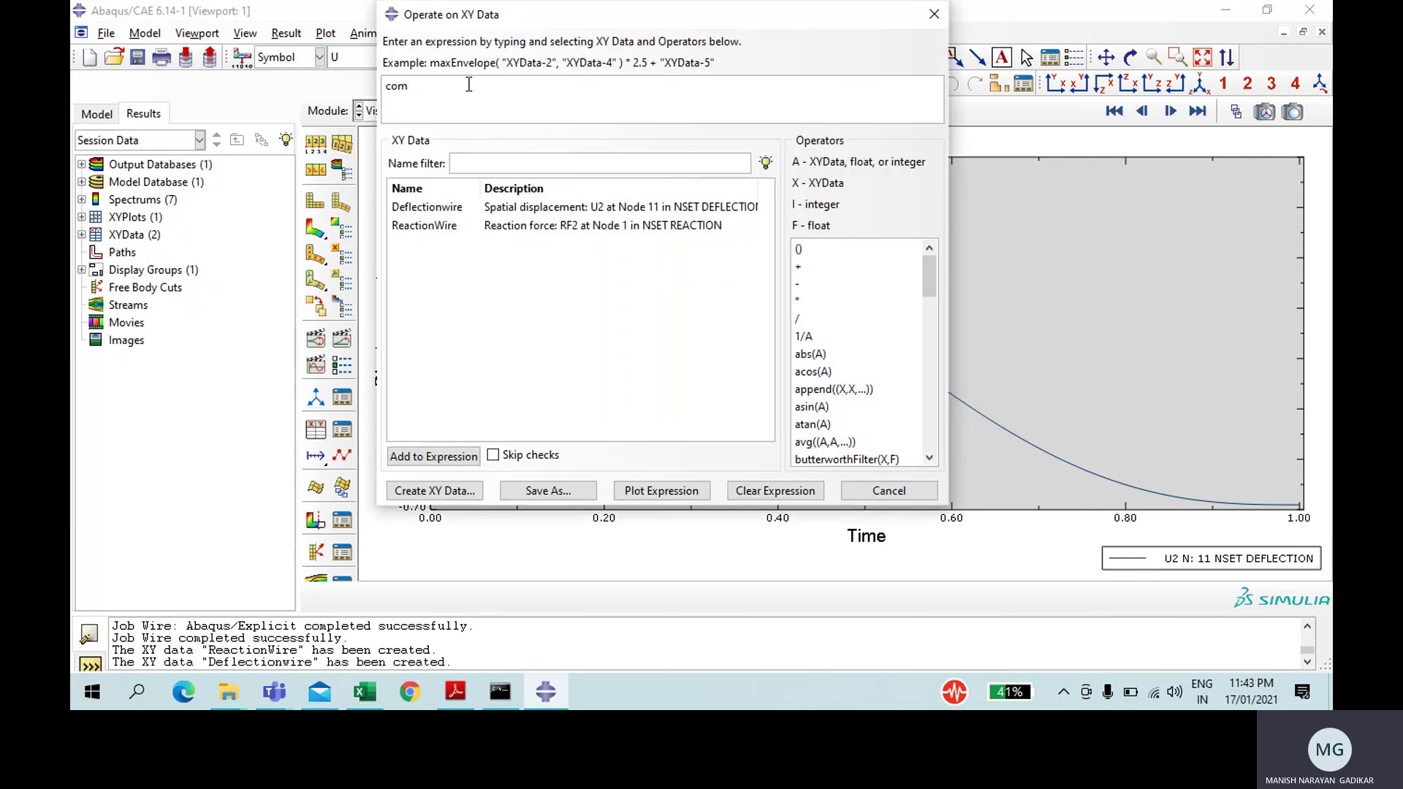
type("combine(")
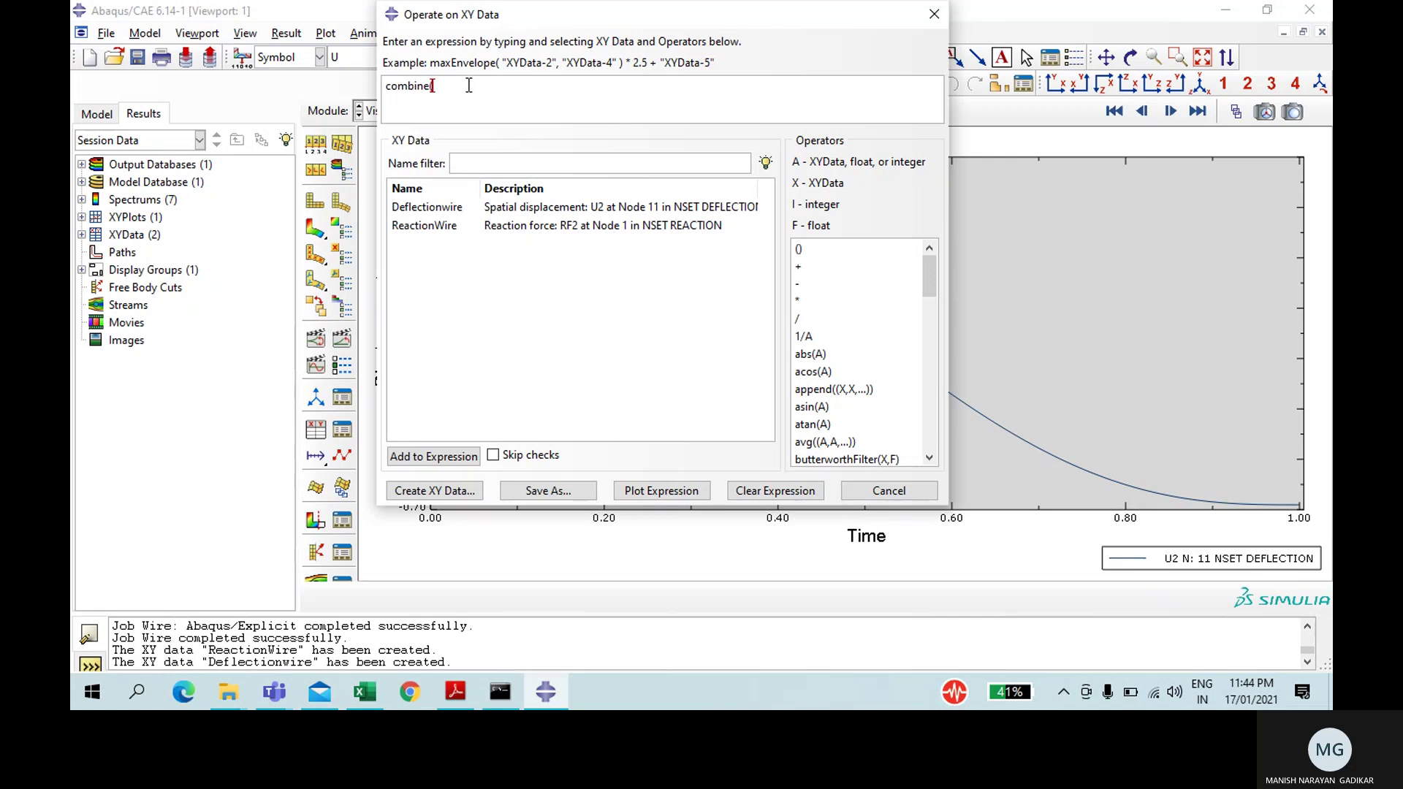
double_click(455, 208)
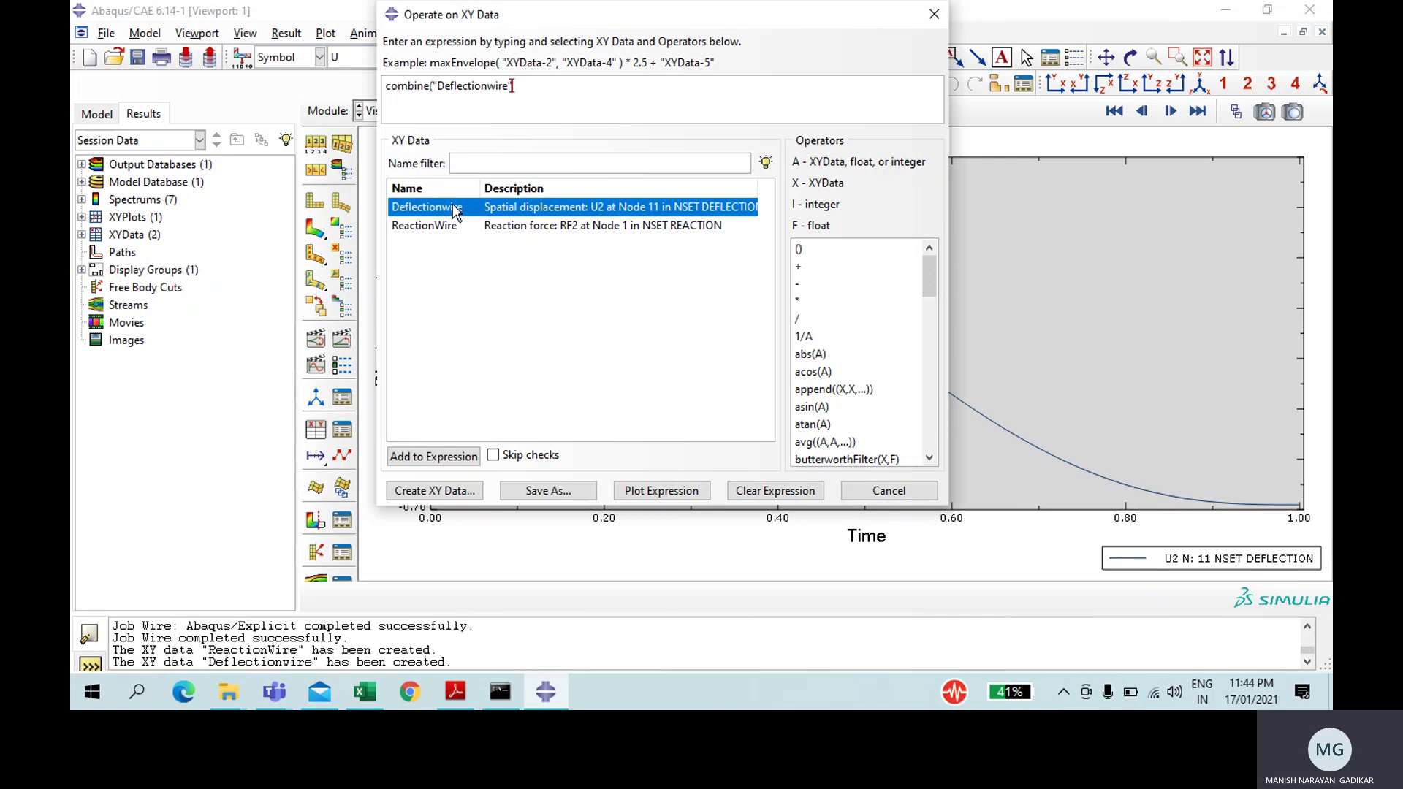
double_click(453, 226)
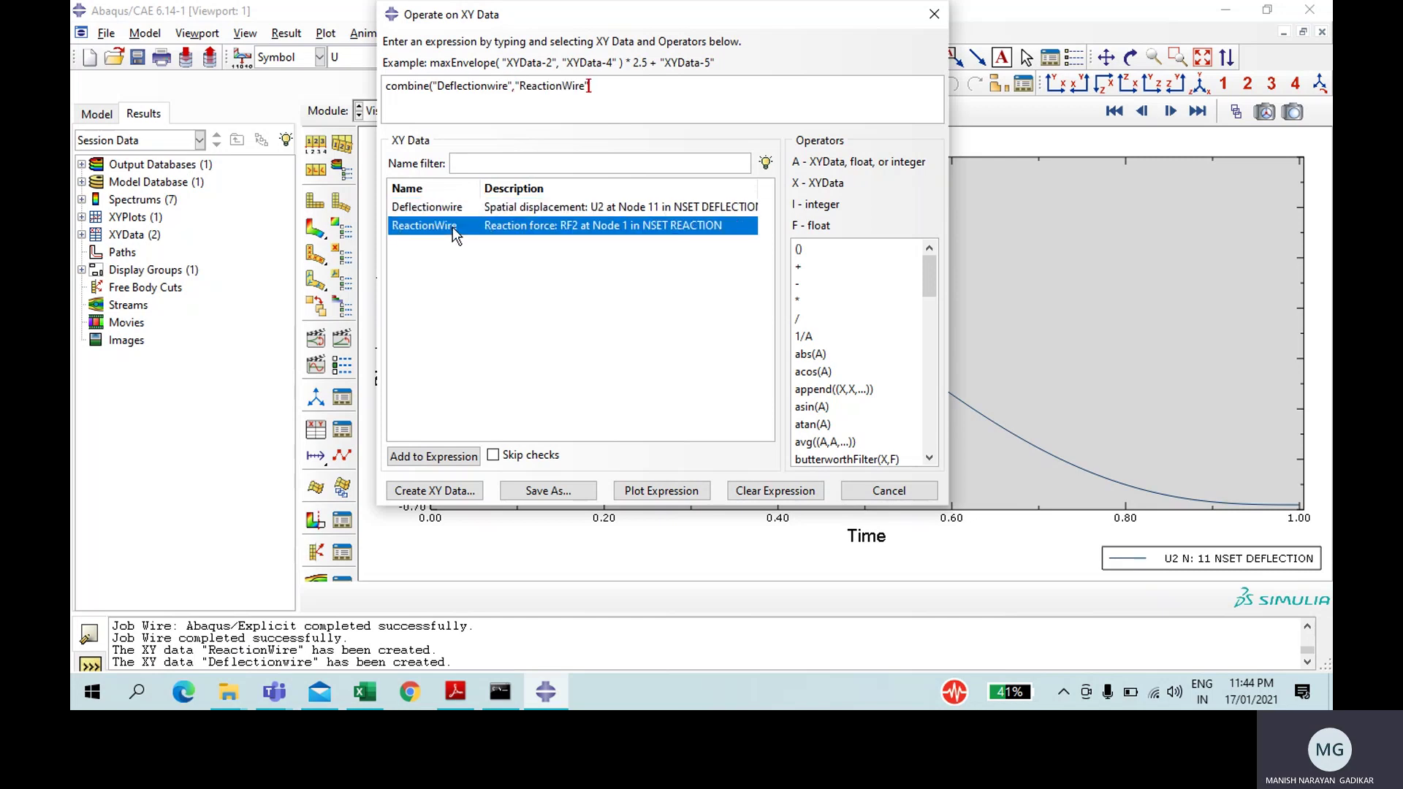
type(")")
left_click(661, 490)
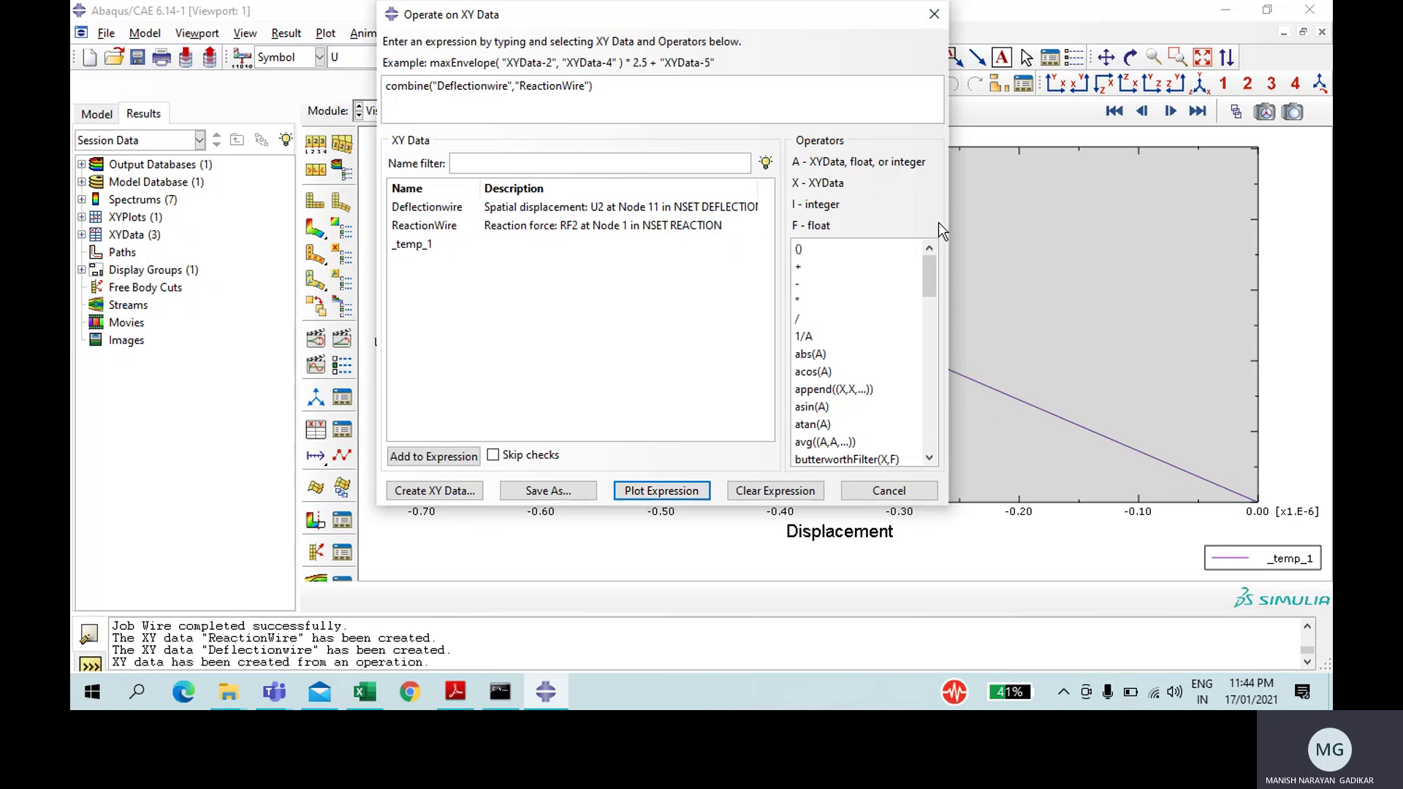
left_click(935, 14)
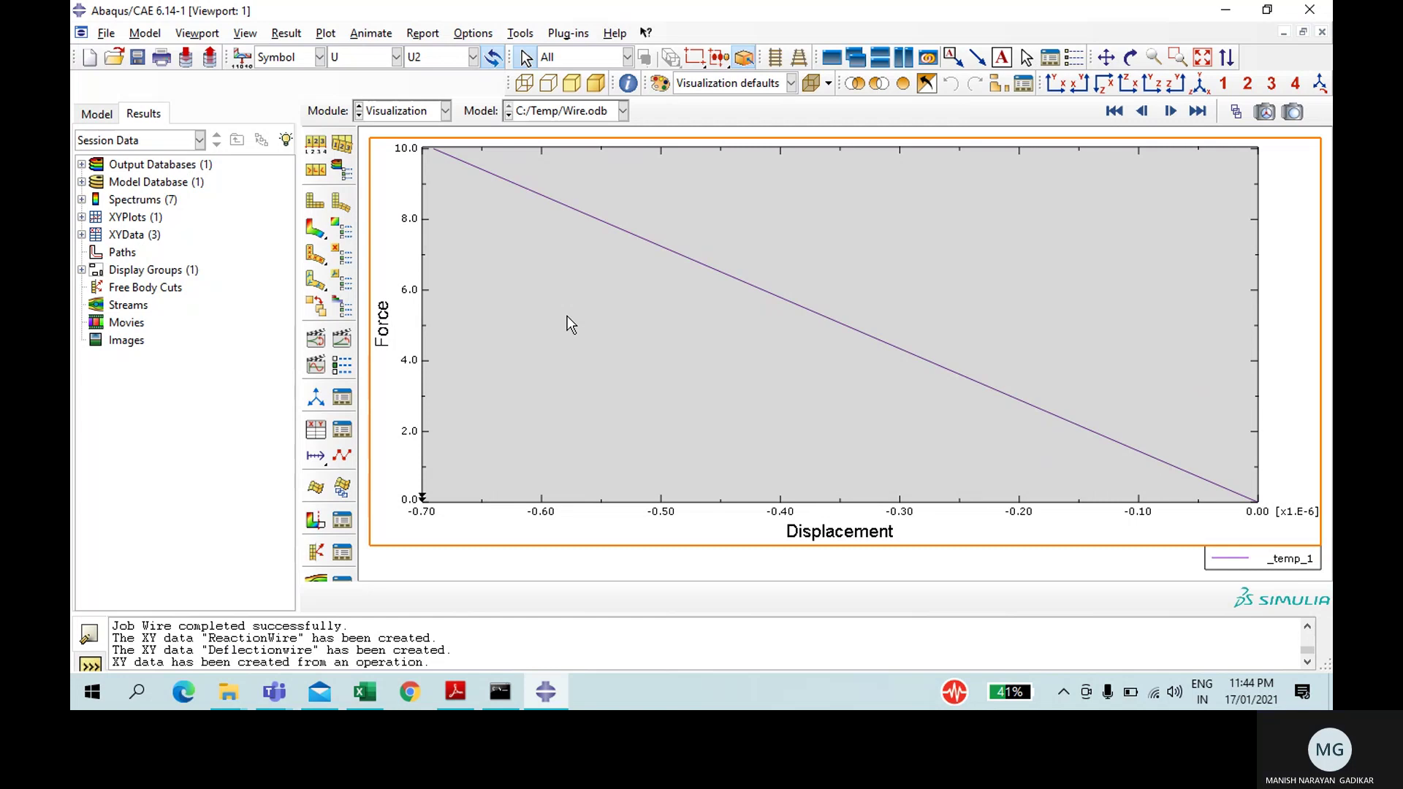
Step: Switch to the Part module and start a new Standard/Explicit model database without saving the wire model
left_click(366, 111)
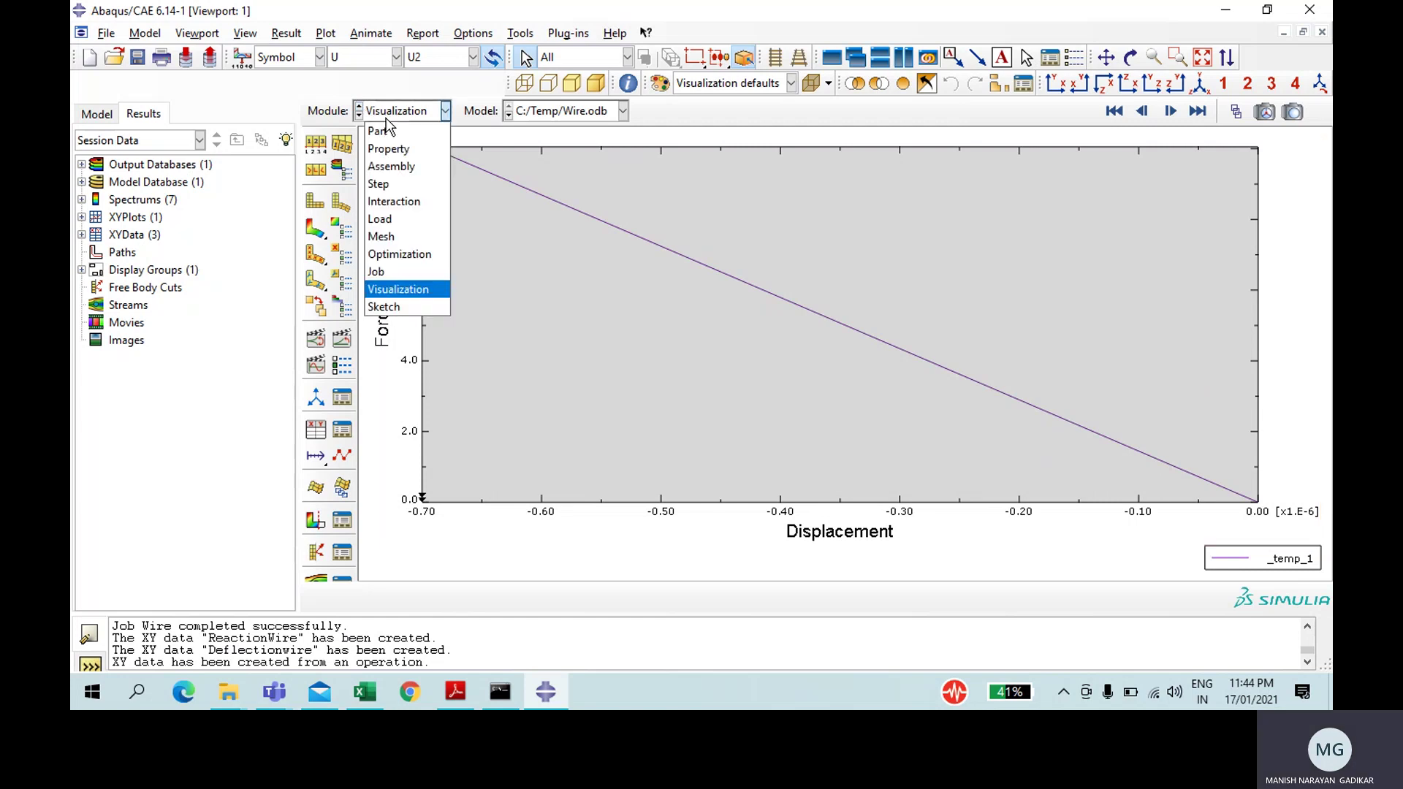
key("Escape")
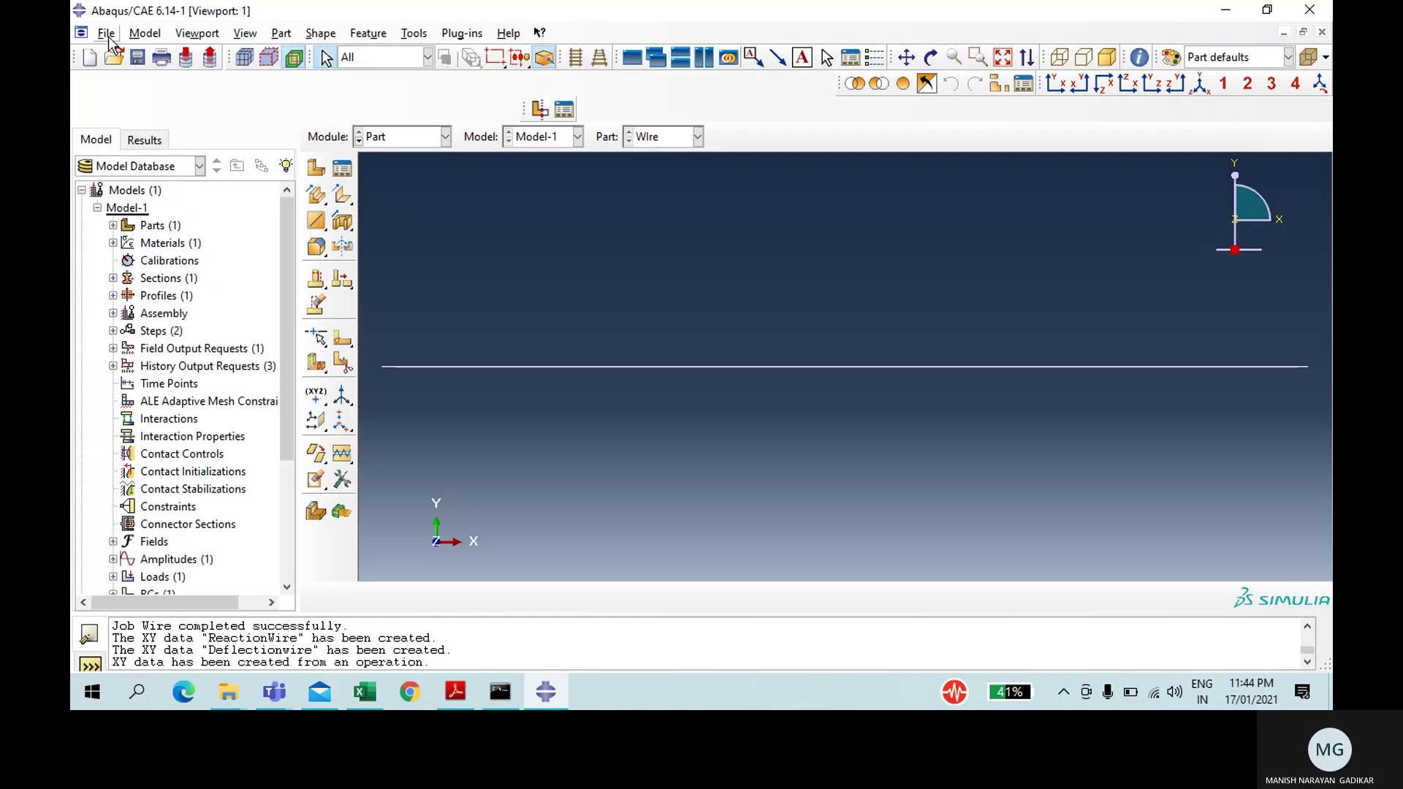
left_click(107, 35)
mouse_move(140, 60)
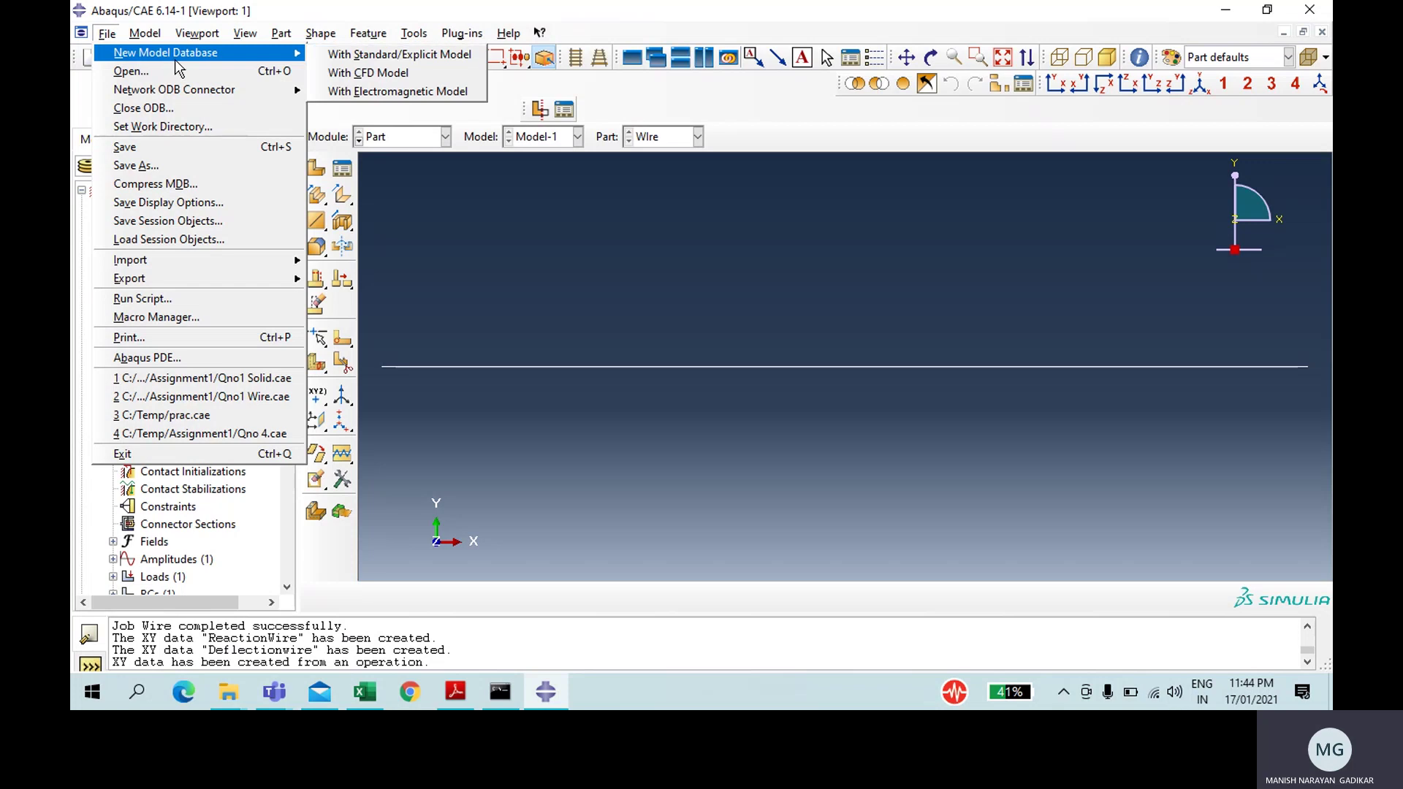
left_click(352, 59)
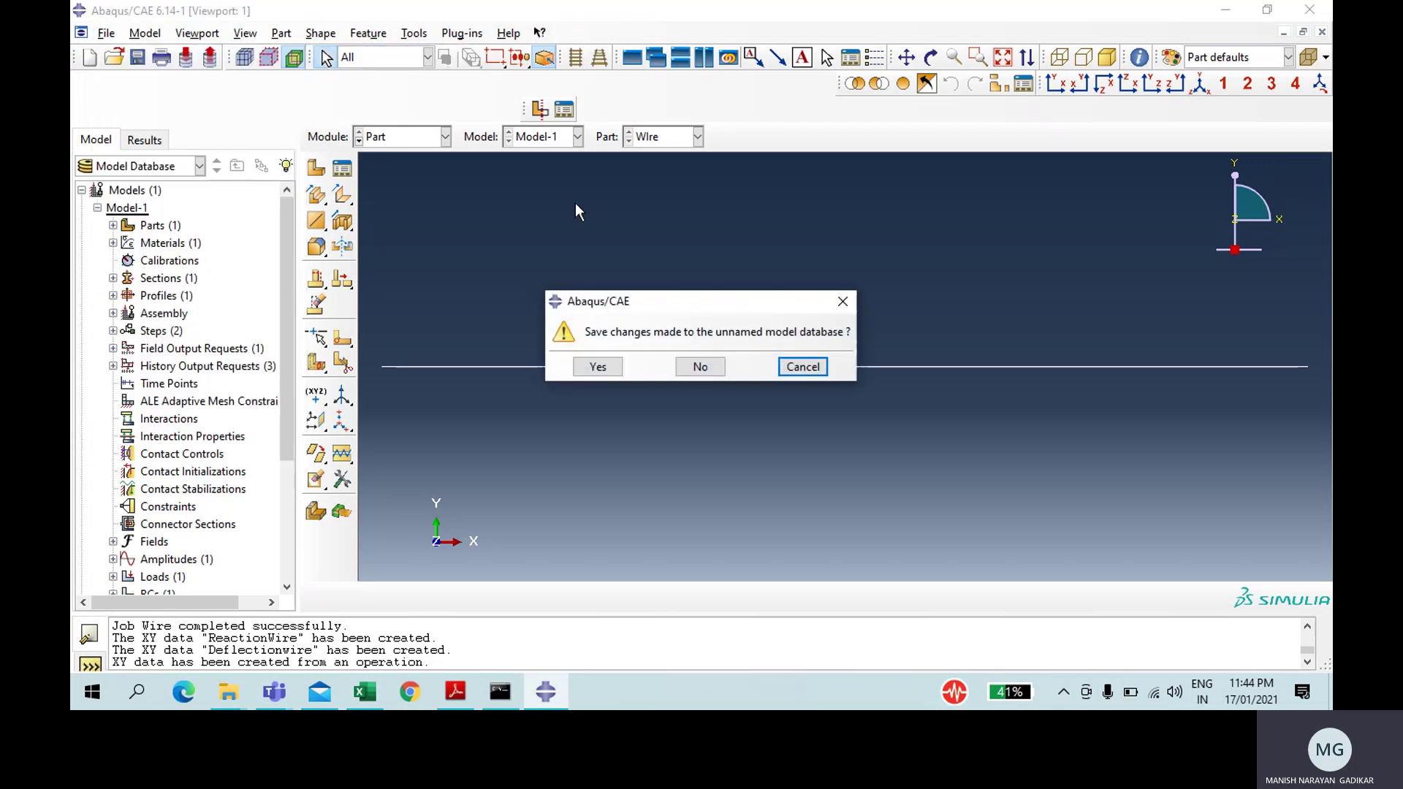
left_click(709, 366)
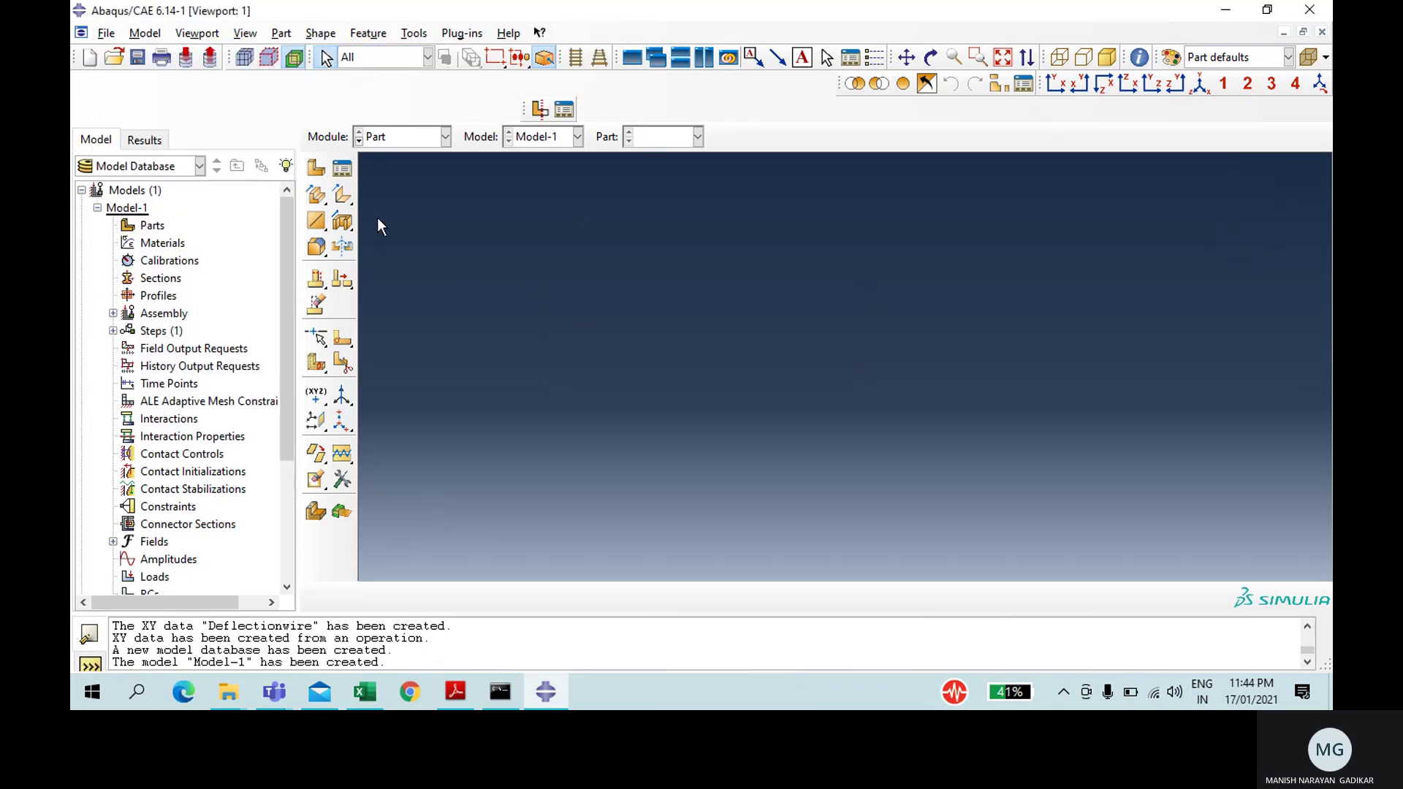
Step: Create a 3D deformable part named Shell with a planar shell base feature and approximate size 2
left_click(316, 169)
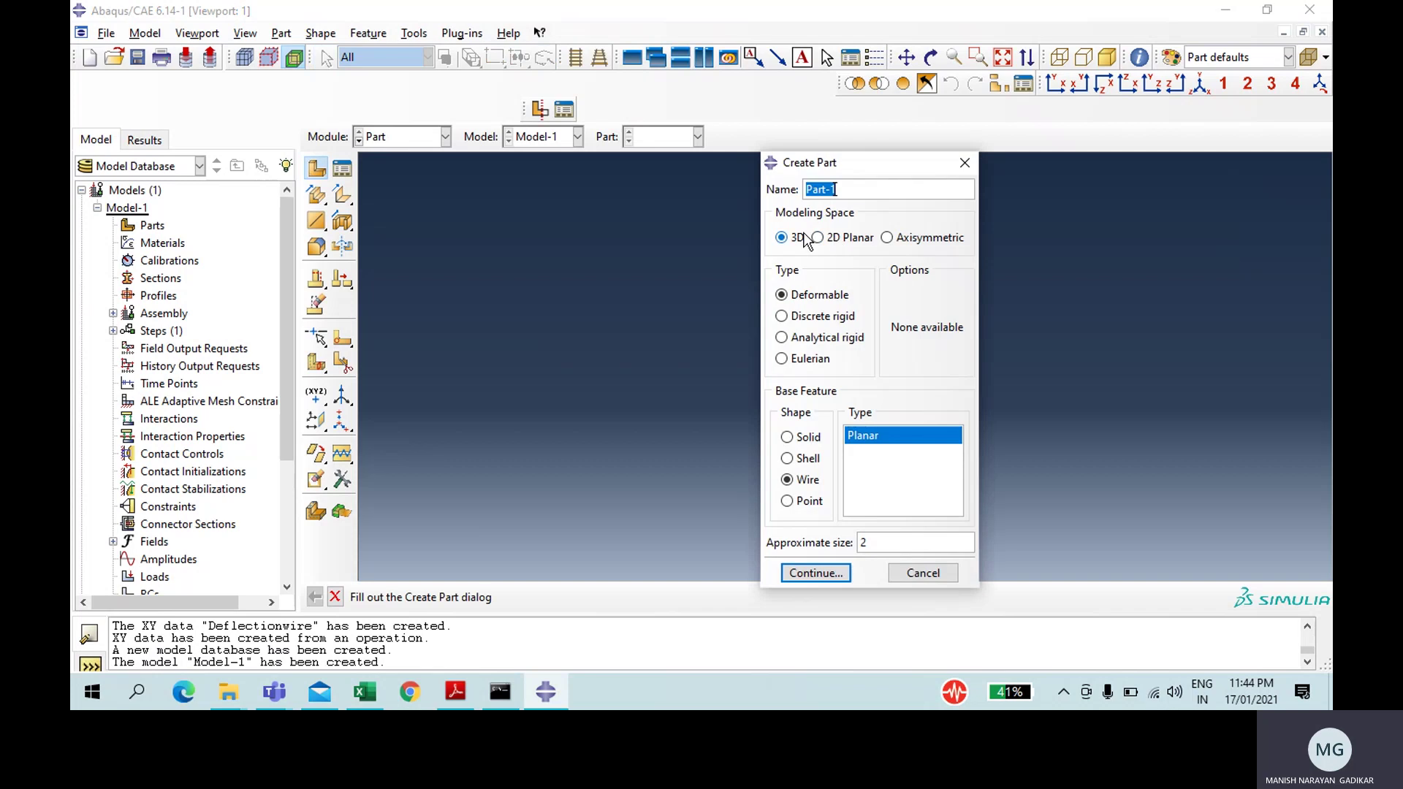
type("Shell")
left_click(812, 460)
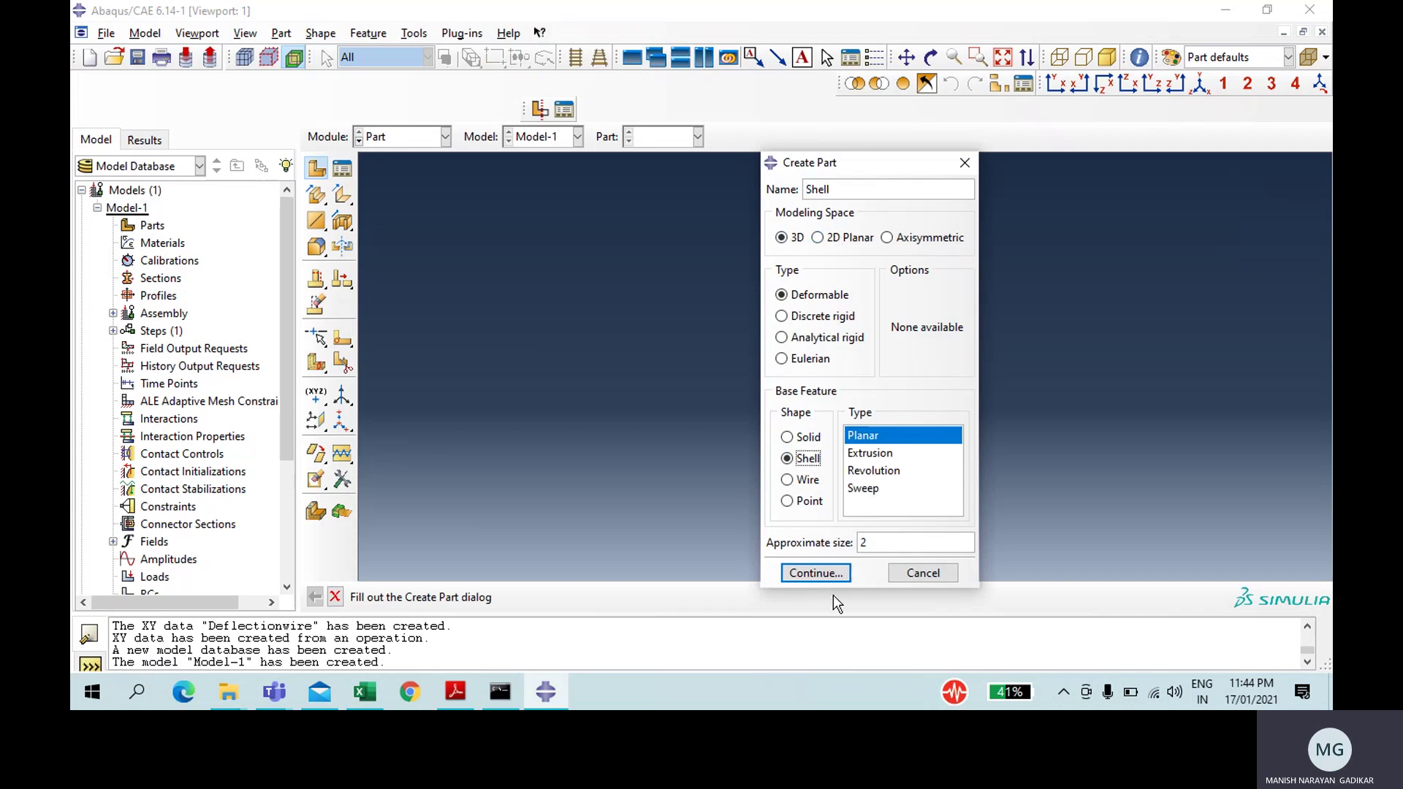
left_click(821, 576)
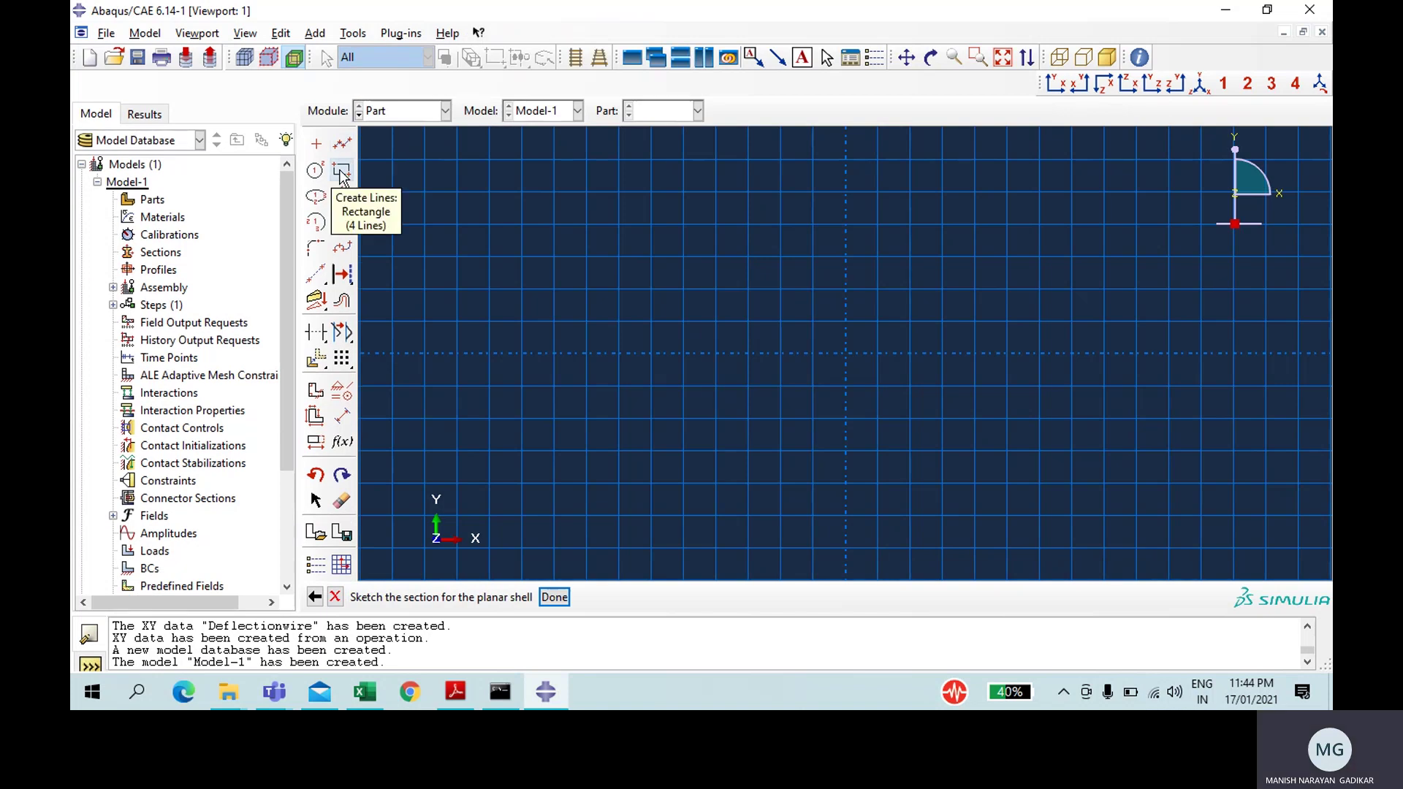
Step: Sketch a rectangle about 0.35 wide and 0.2 high for the planar shell section
left_click(342, 171)
left_click(554, 239)
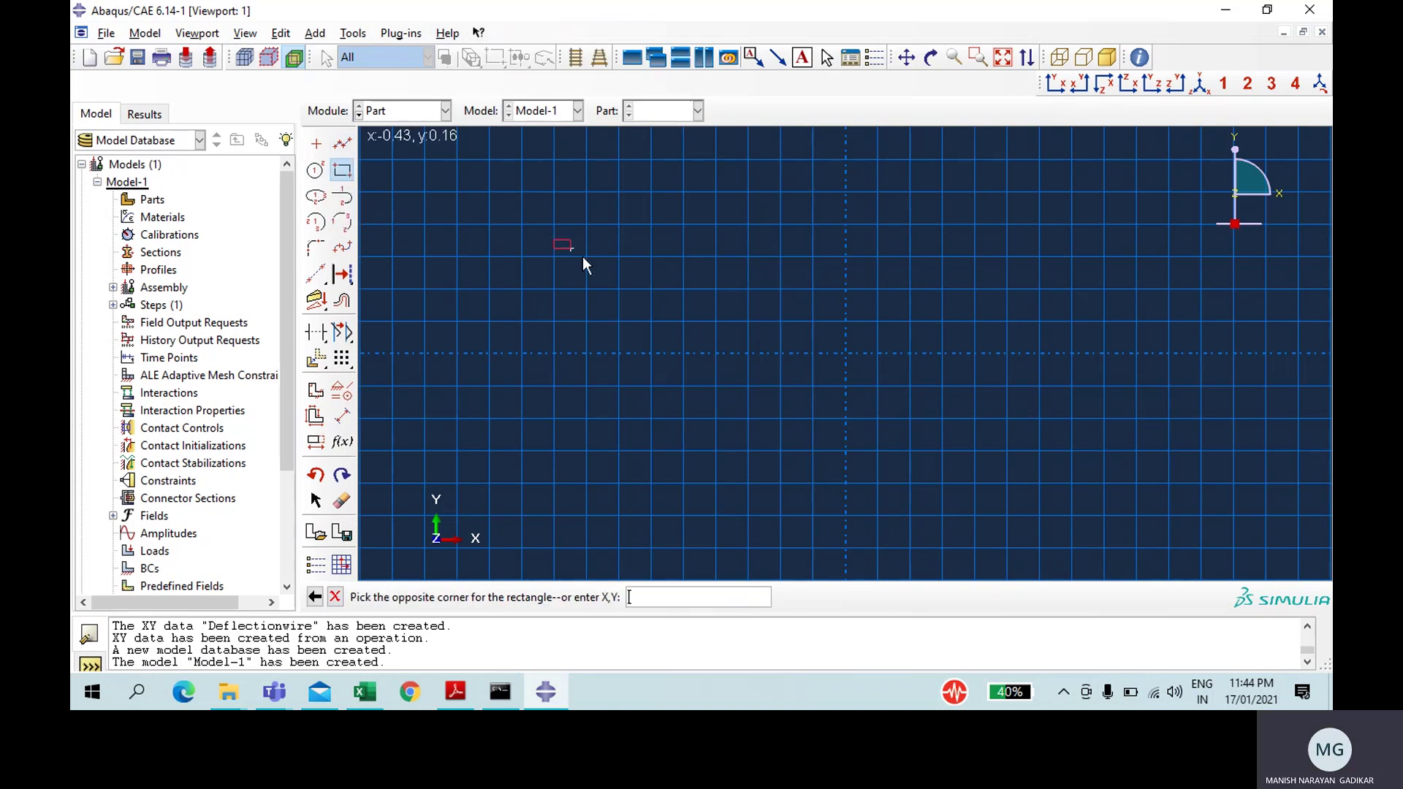
left_click(779, 371)
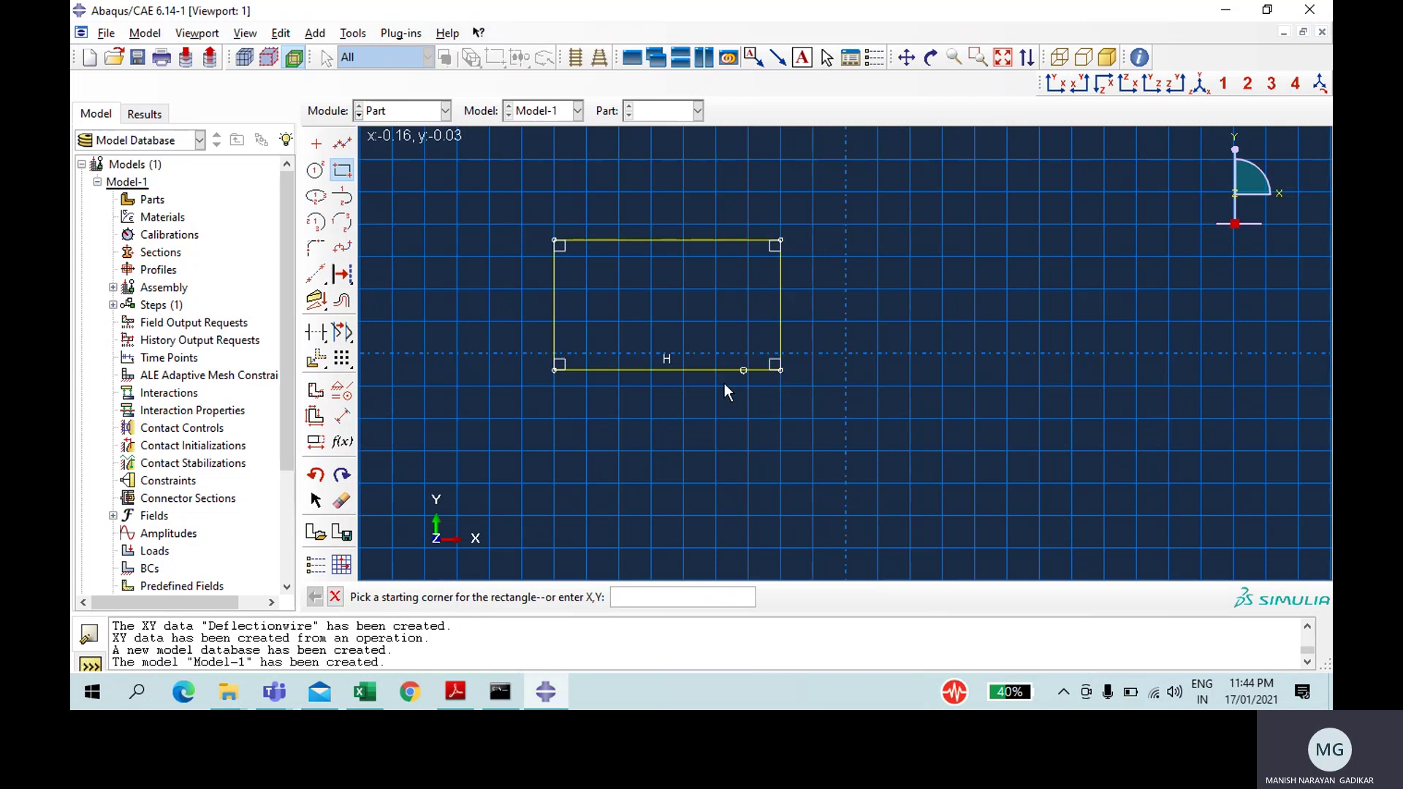
Step: Dimension the rectangle to 2 long and 0.15 high and finish the sketch to build the shell part
left_click(342, 418)
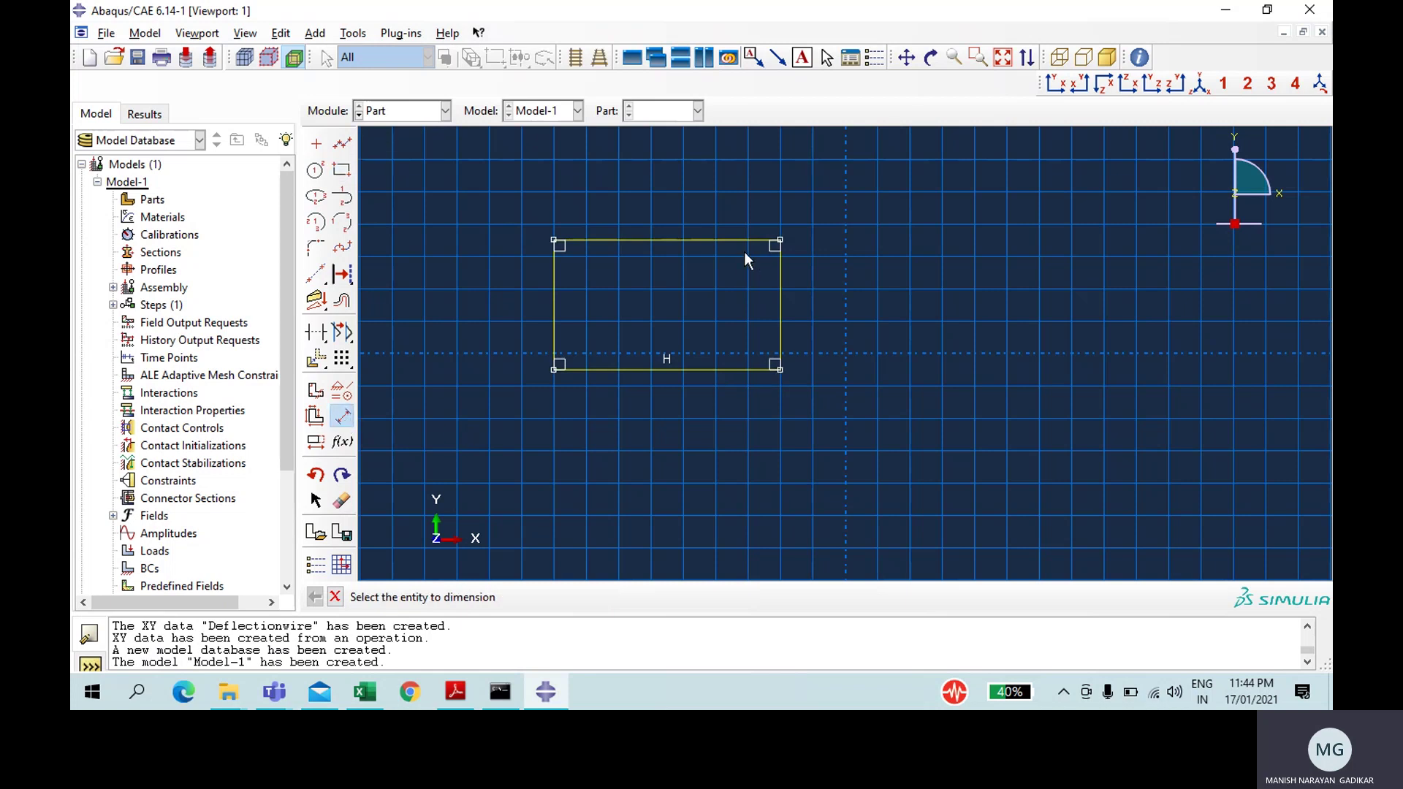
left_click(725, 241)
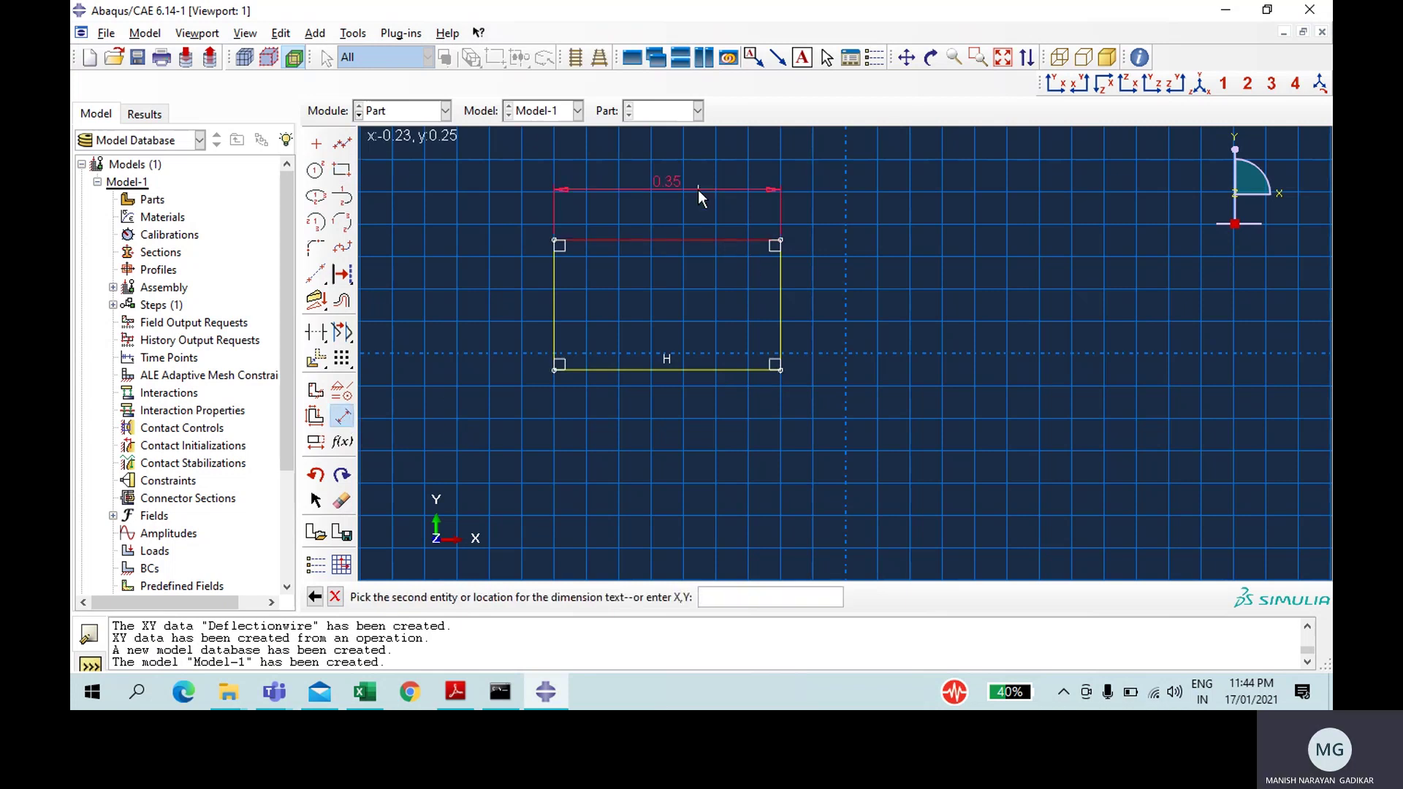
left_click(699, 190)
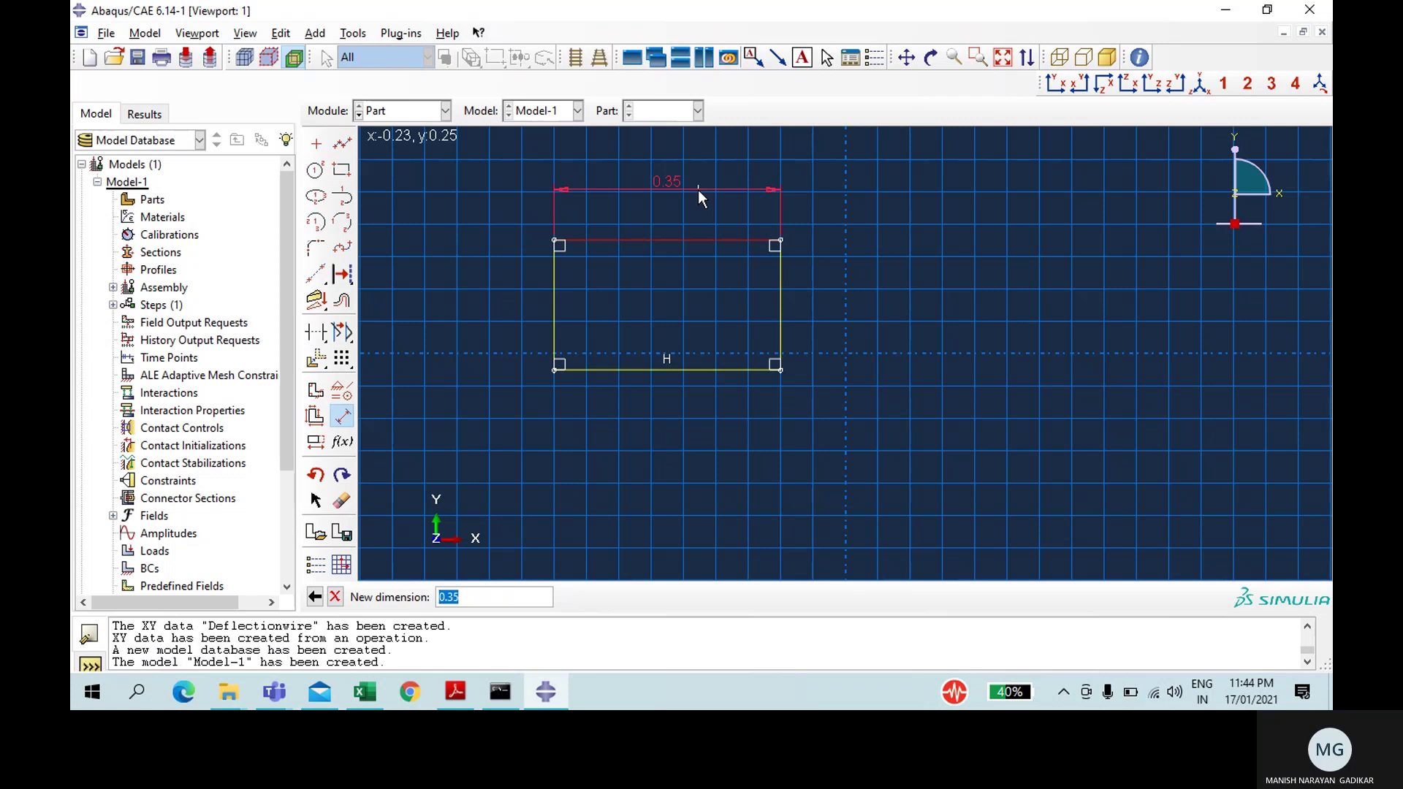
type("2")
key("Return")
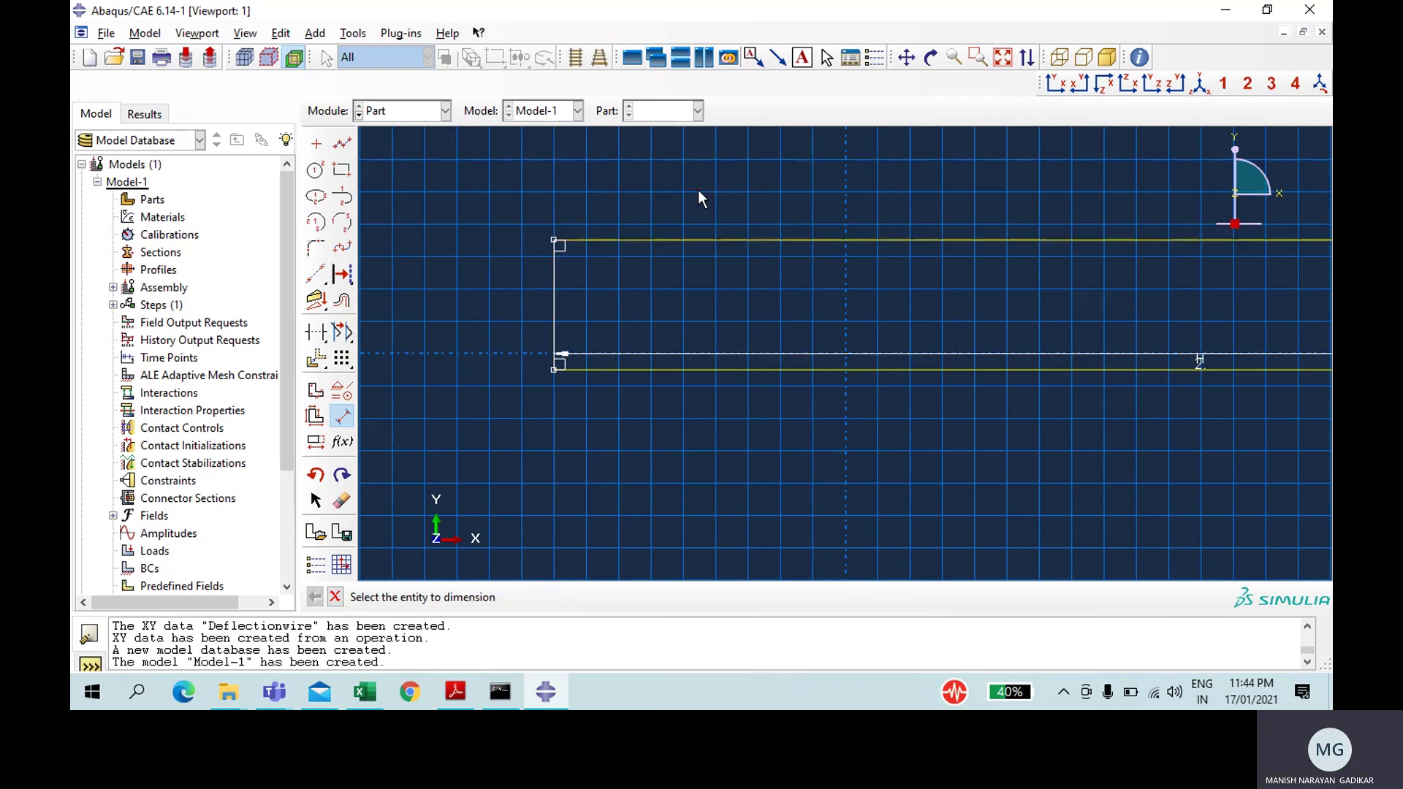
left_click(552, 274)
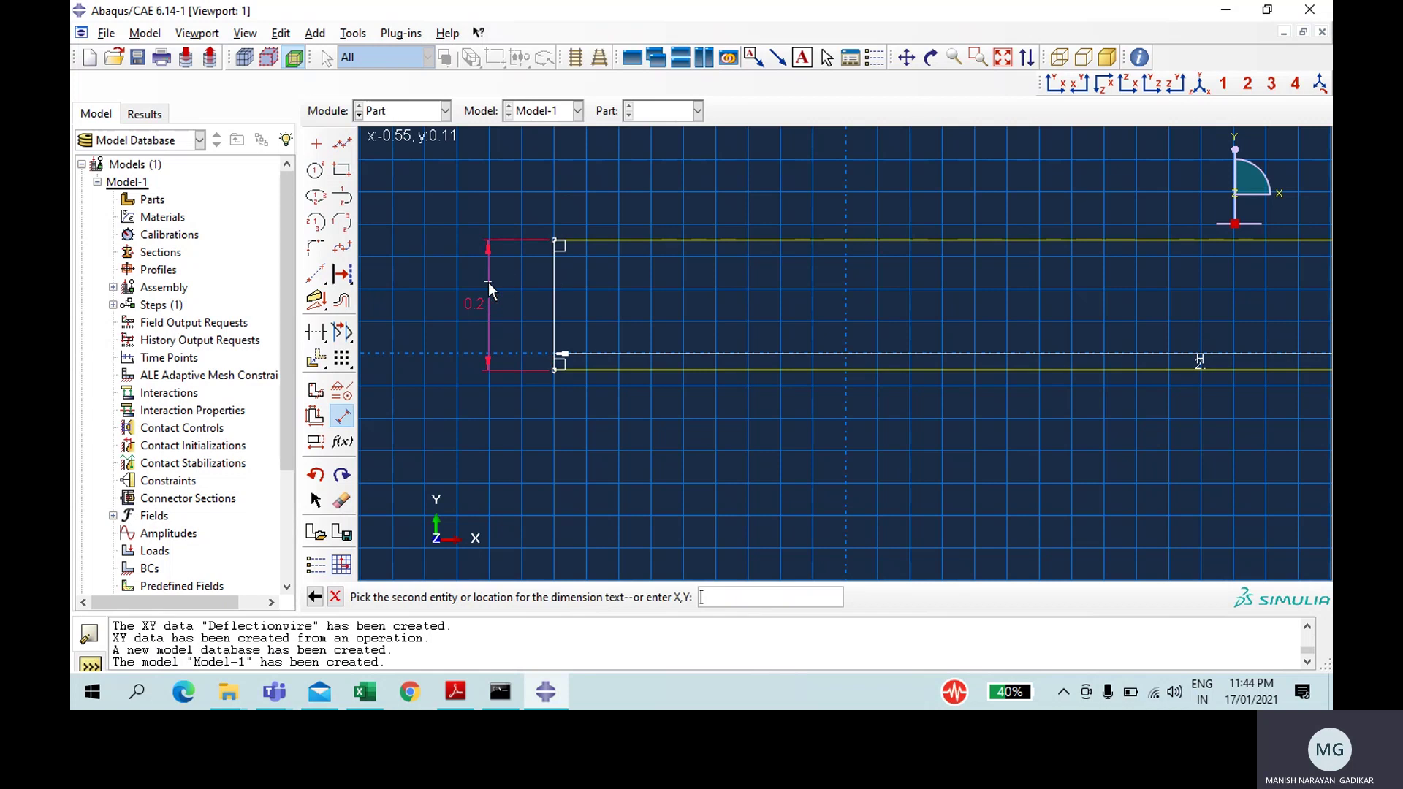
left_click(488, 284)
key("Return")
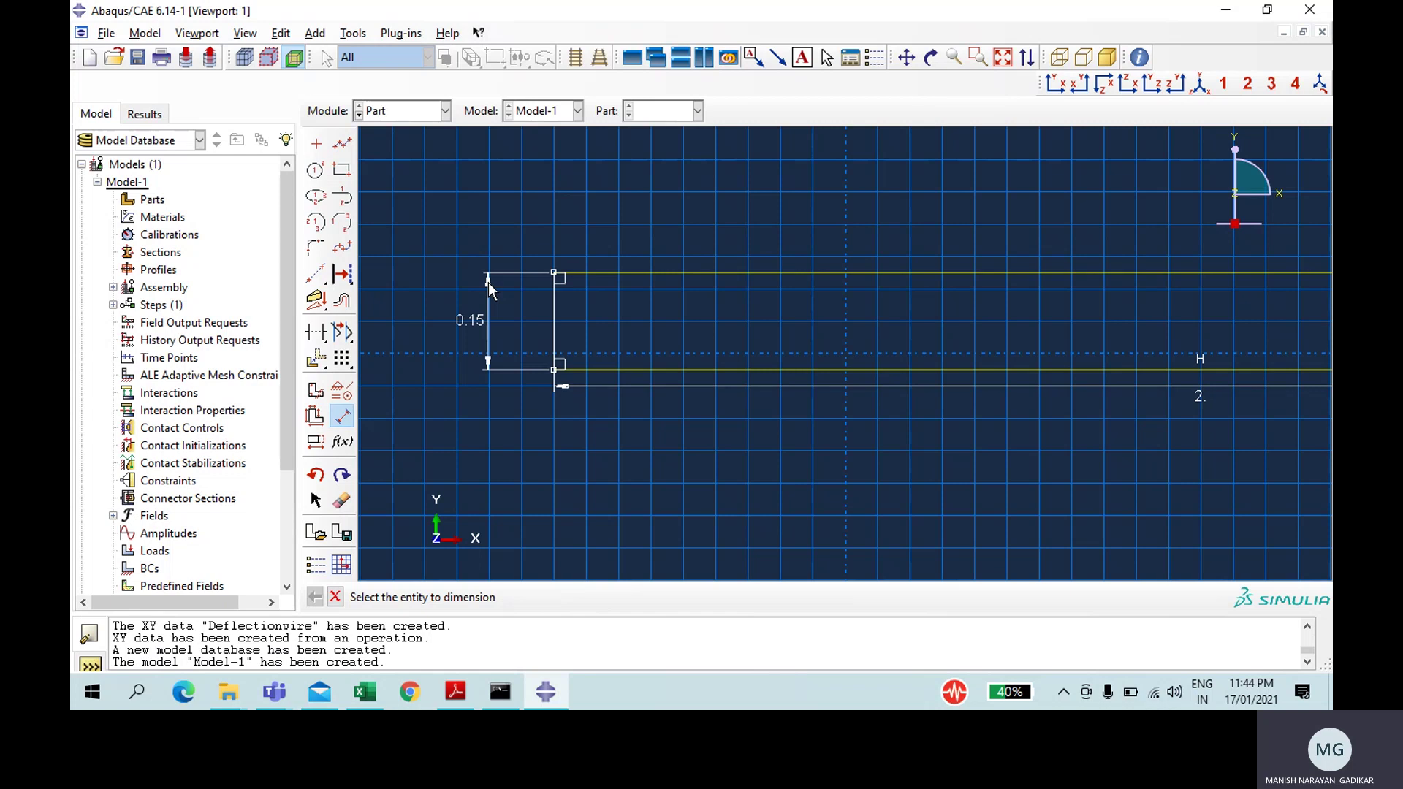
left_click(335, 598)
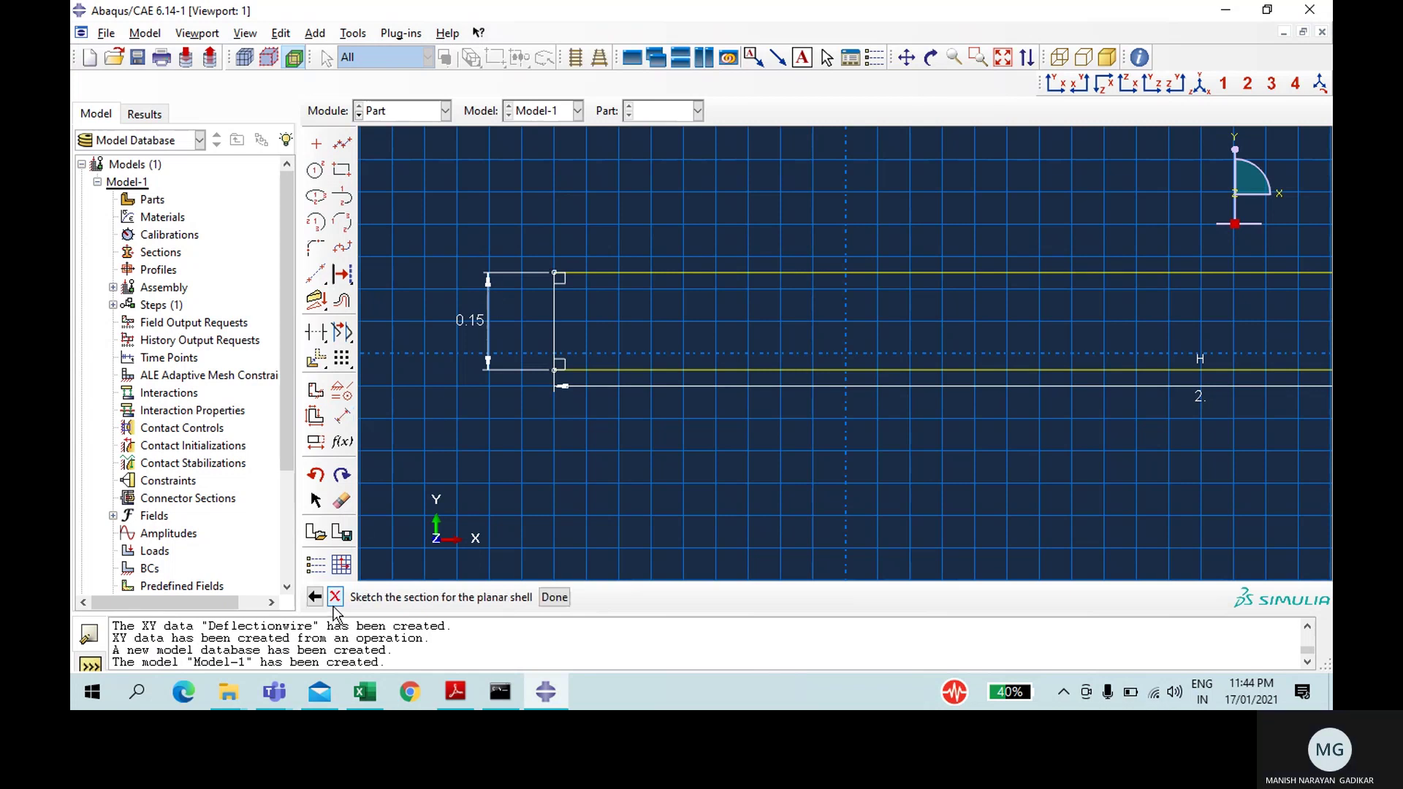
left_click(541, 598)
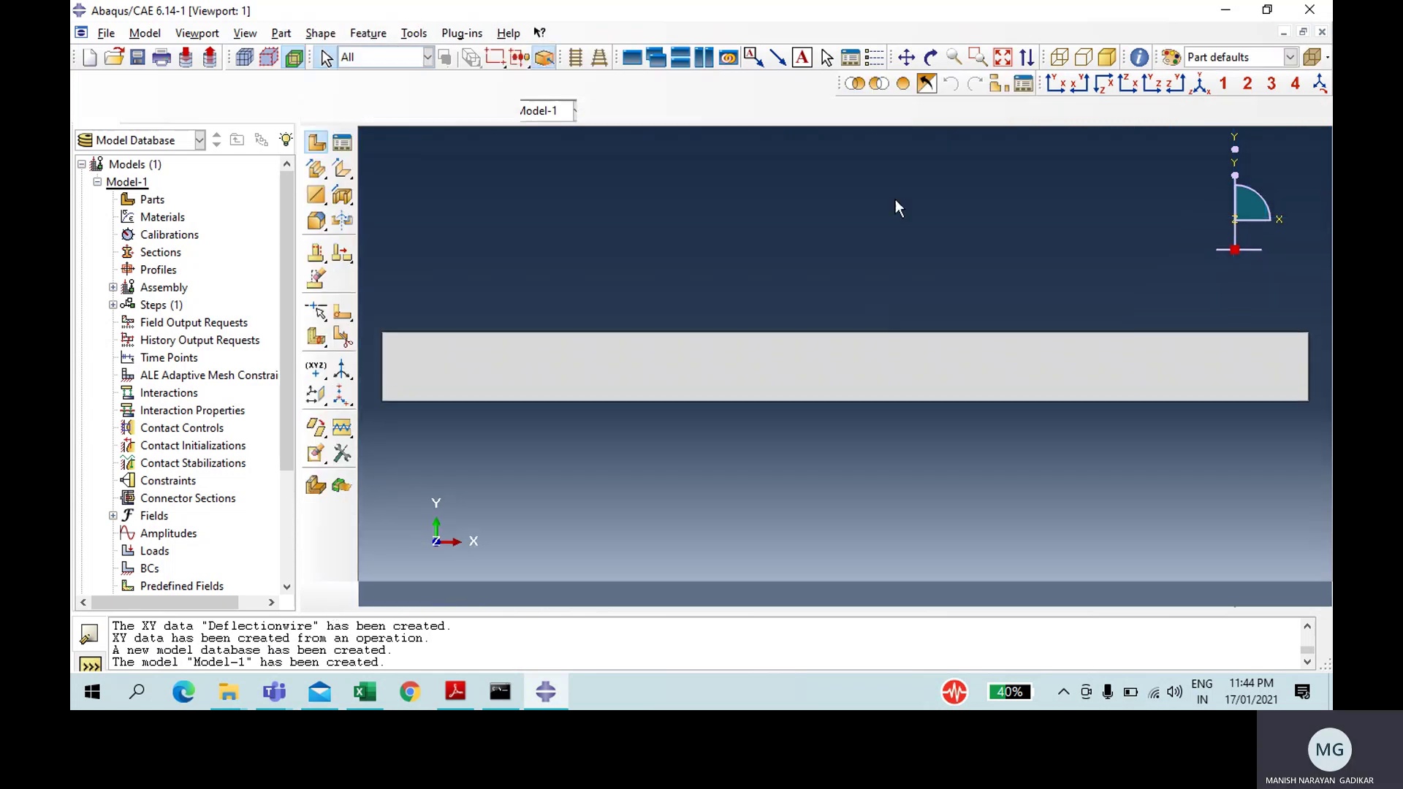
Step: In the Property module, create a material named Steel with a mass density of 7850
left_click(380, 137)
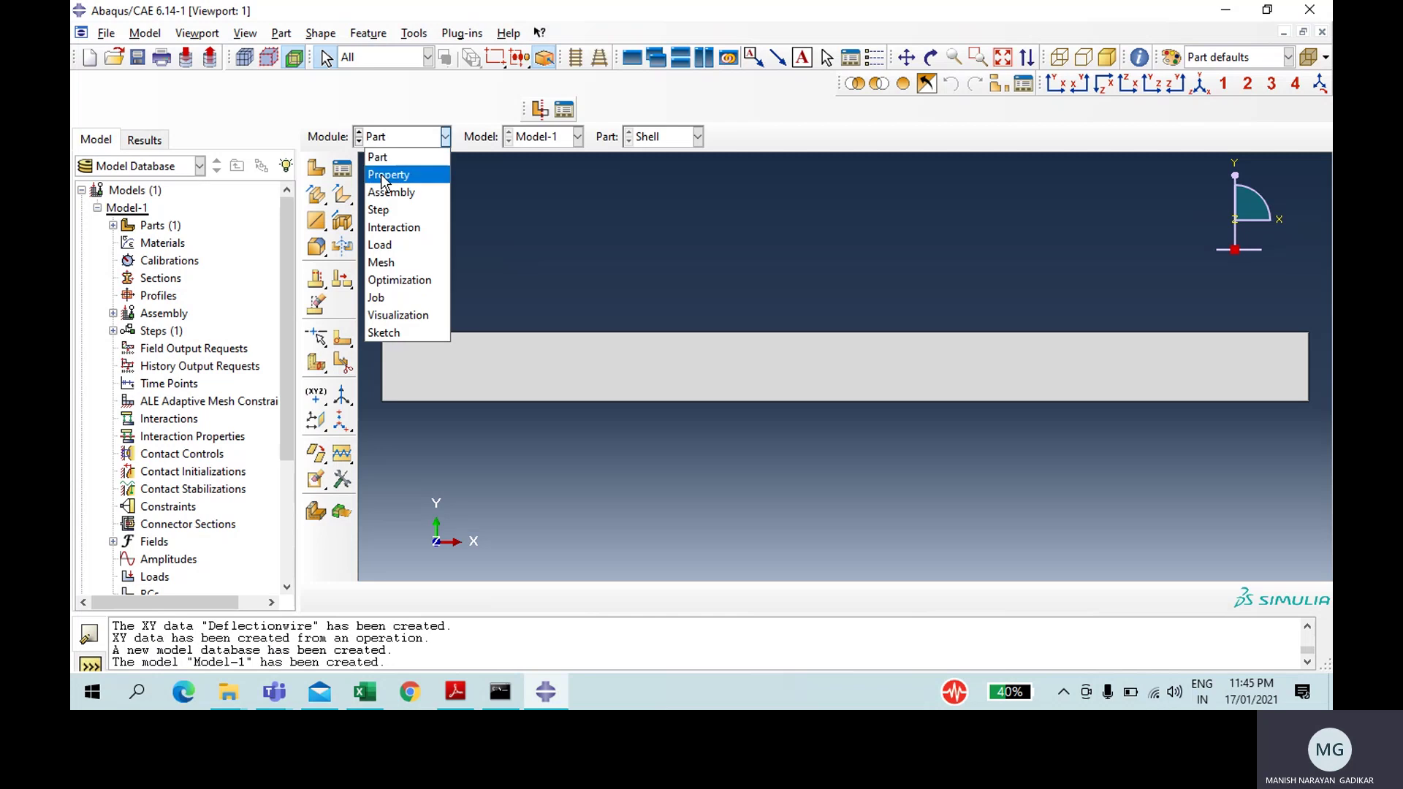
left_click(380, 165)
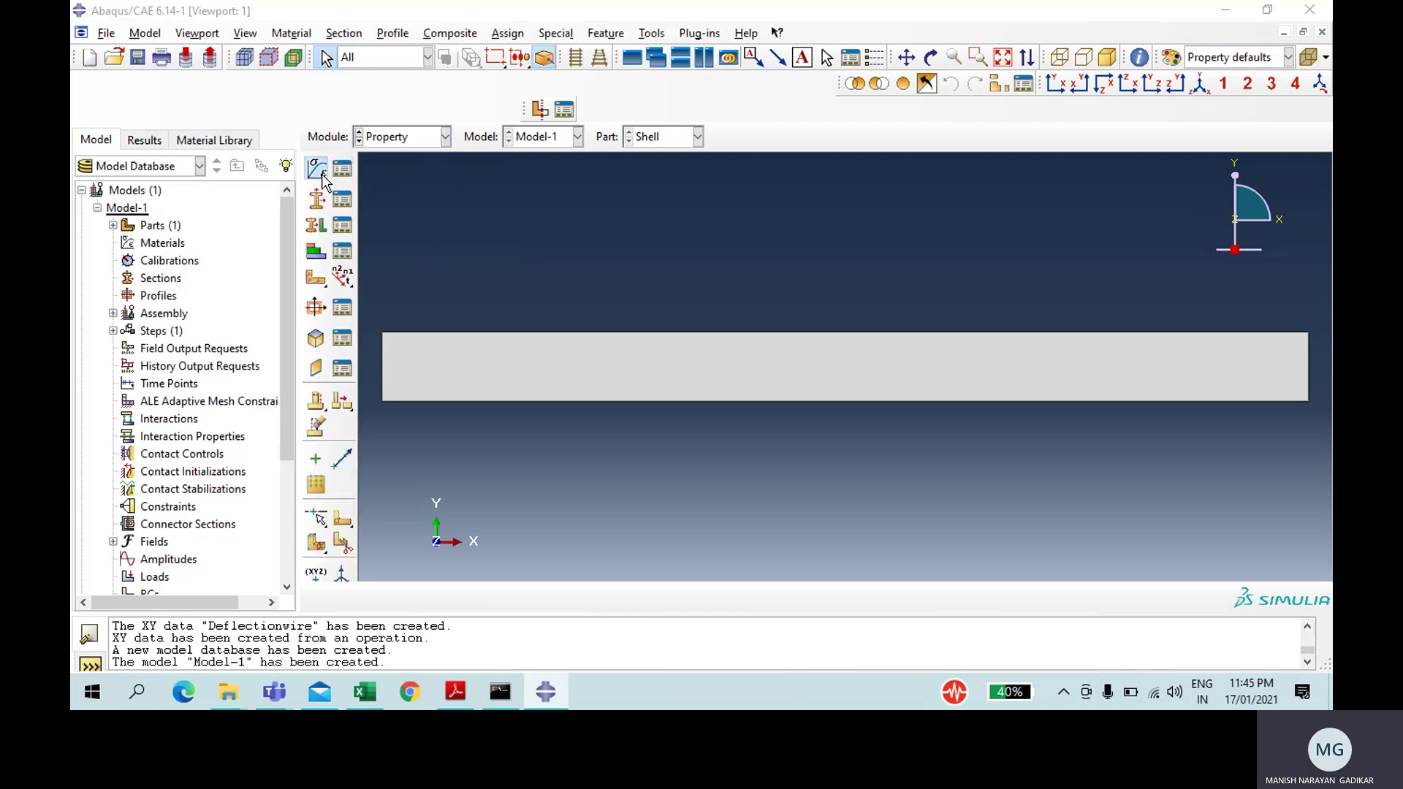
left_click(322, 174)
type("st")
key("BackSpace")
key("BackSpace")
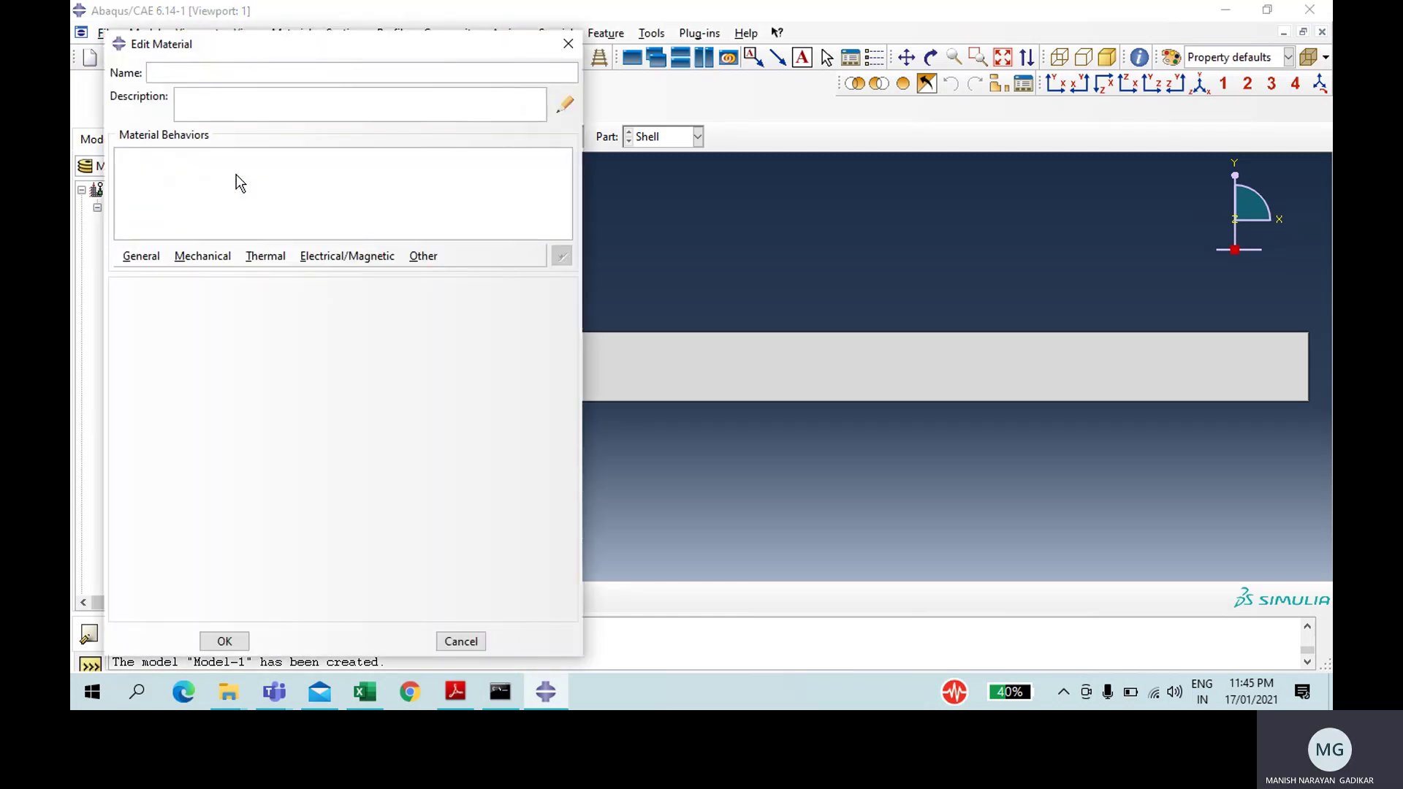
type("Steel")
left_click(142, 257)
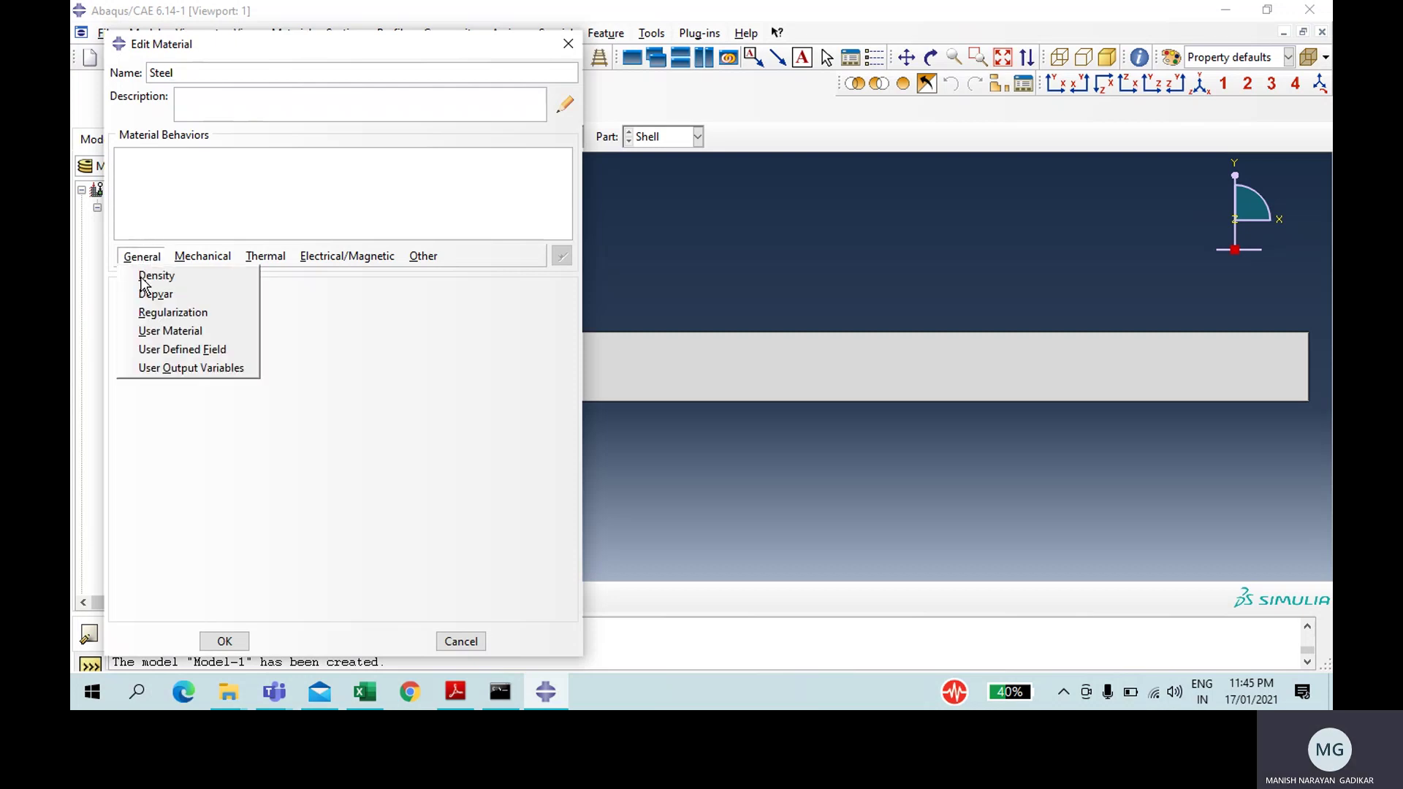
left_click(143, 280)
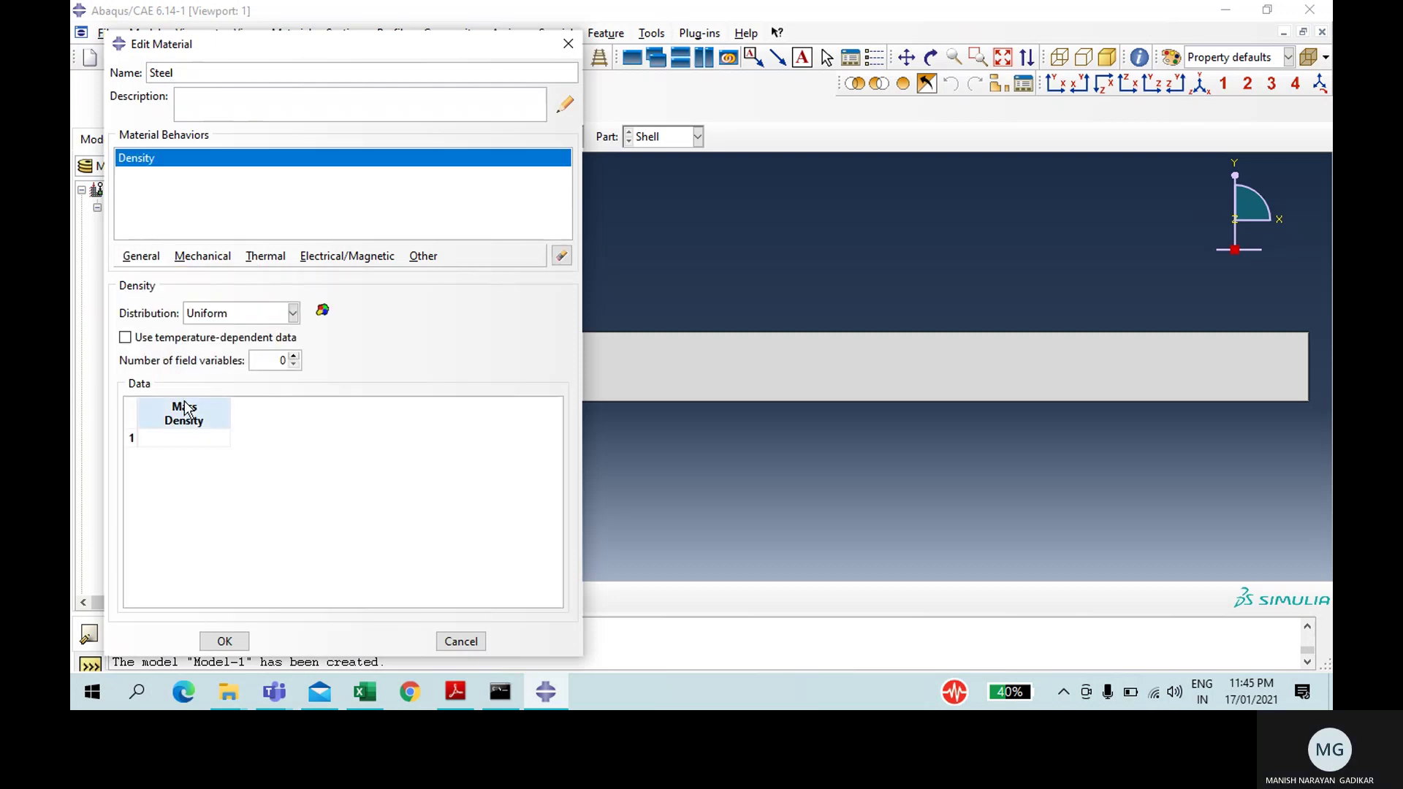
left_click(191, 436)
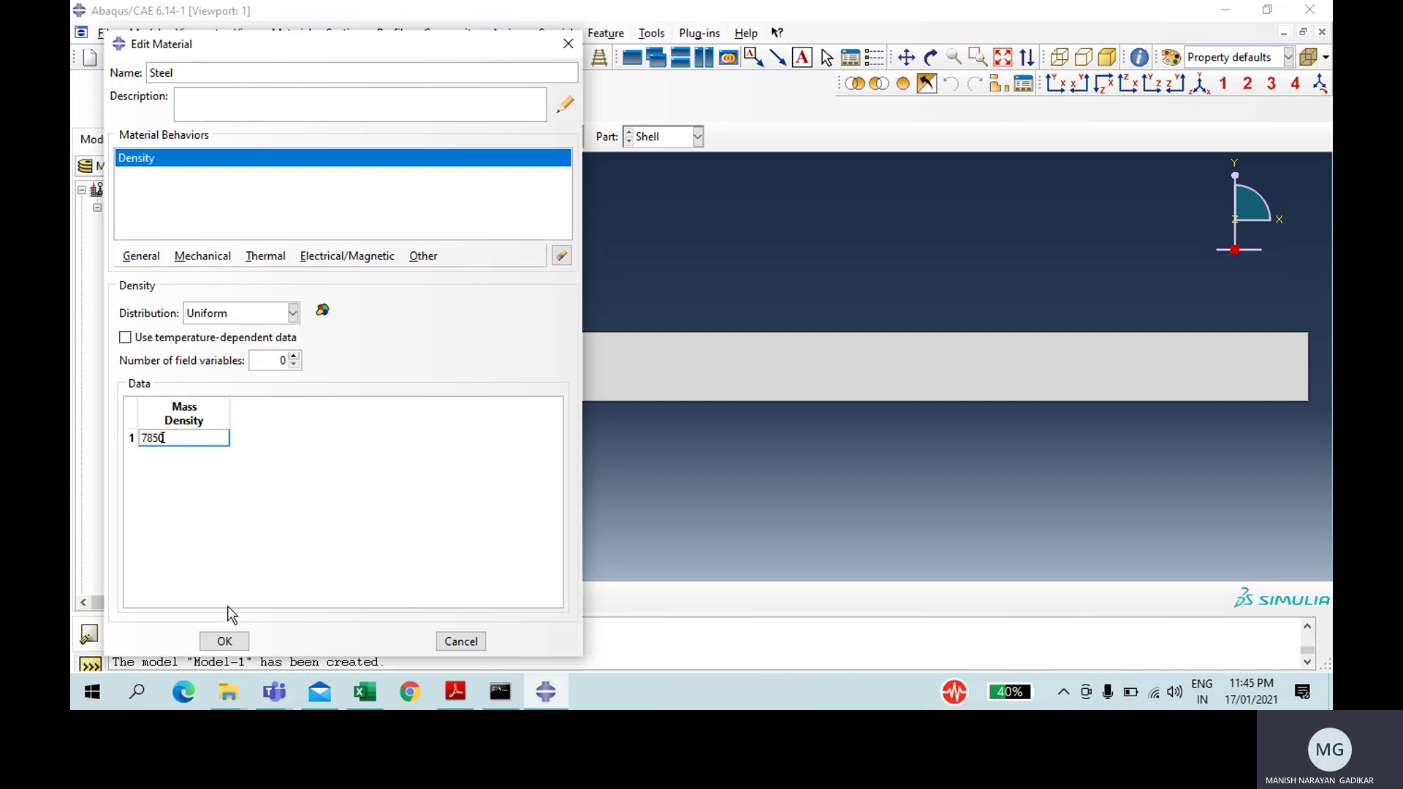
Step: Add isotropic elastic behaviour to Steel with a Young's modulus of 200e09 and a Poisson's ratio, and save the material
left_click(198, 257)
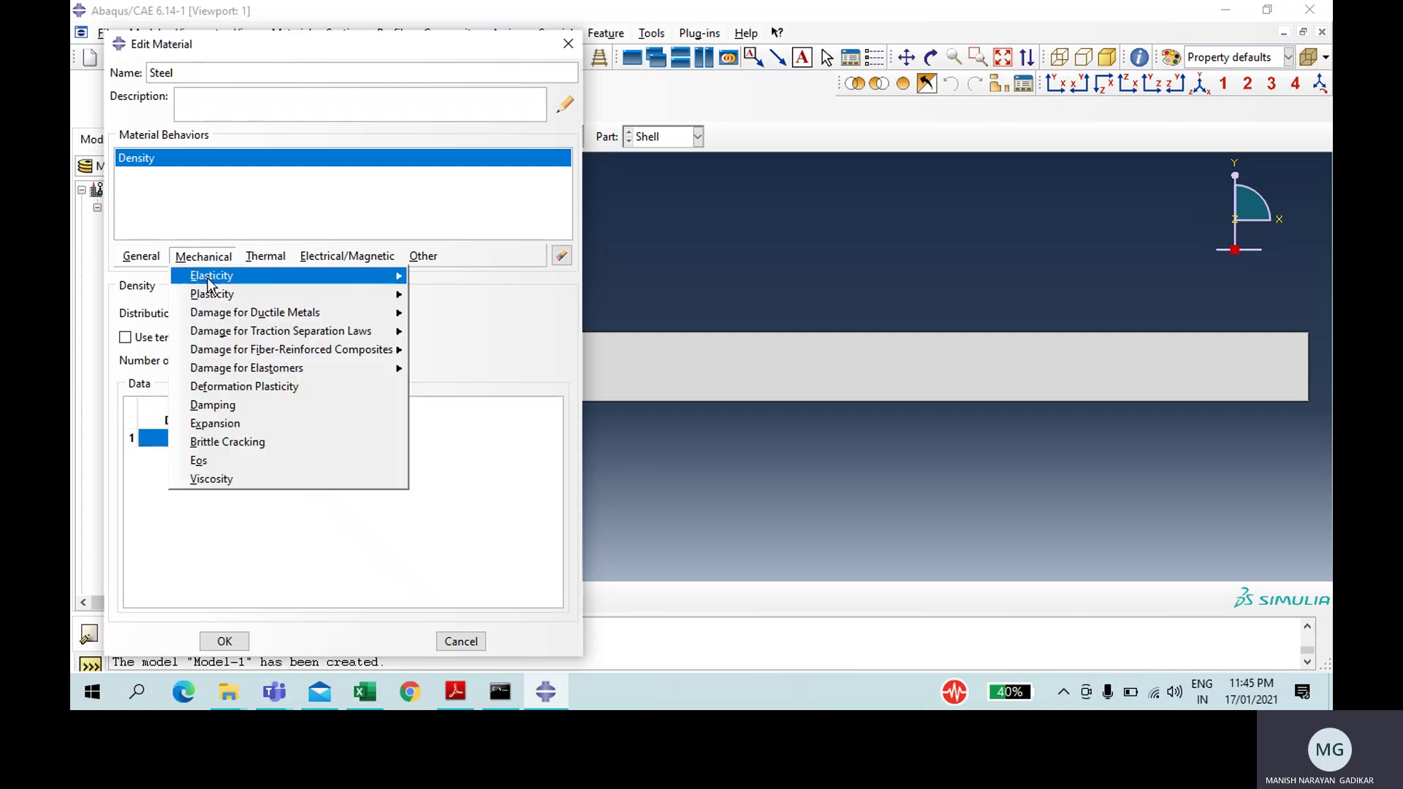
left_click(409, 257)
left_click(206, 255)
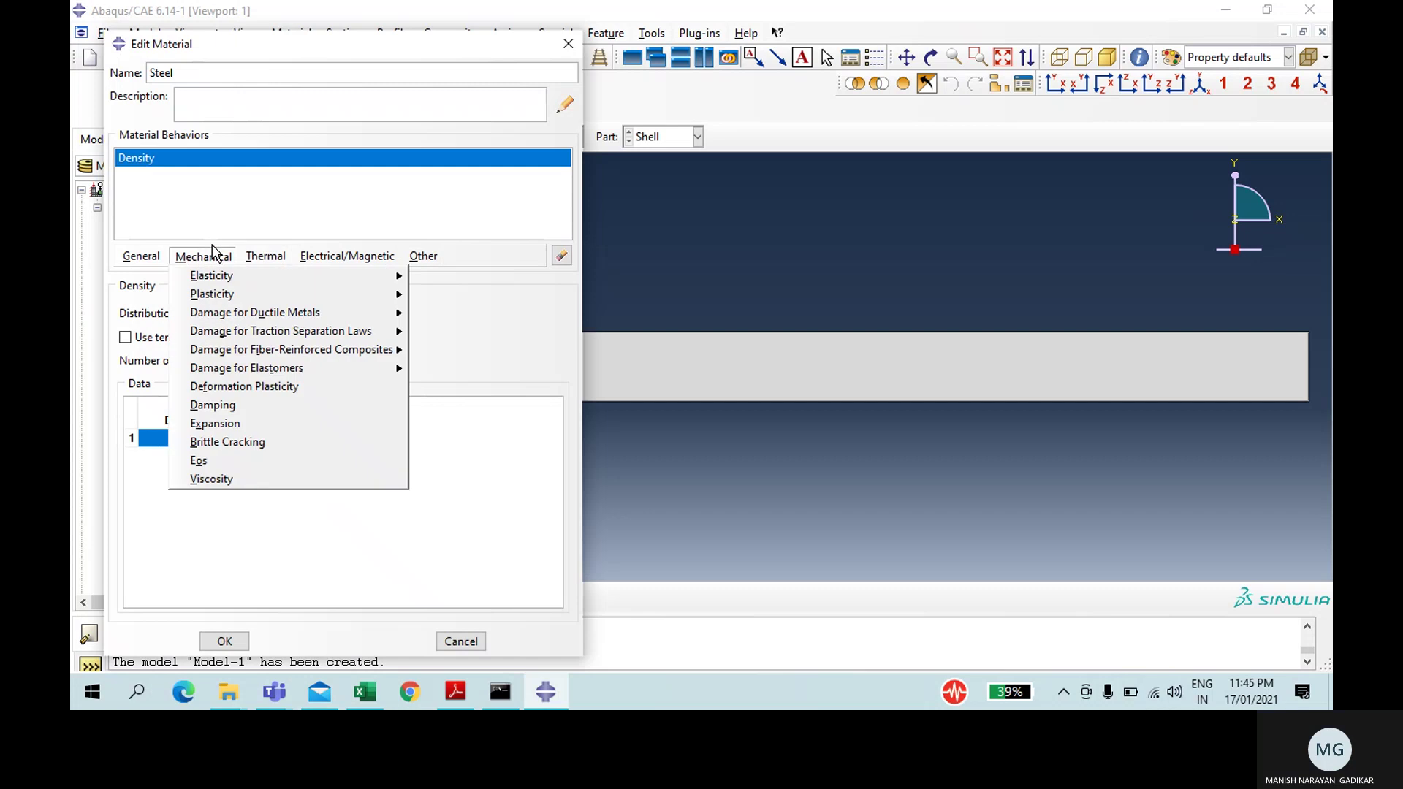
mouse_move(244, 276)
left_click(445, 281)
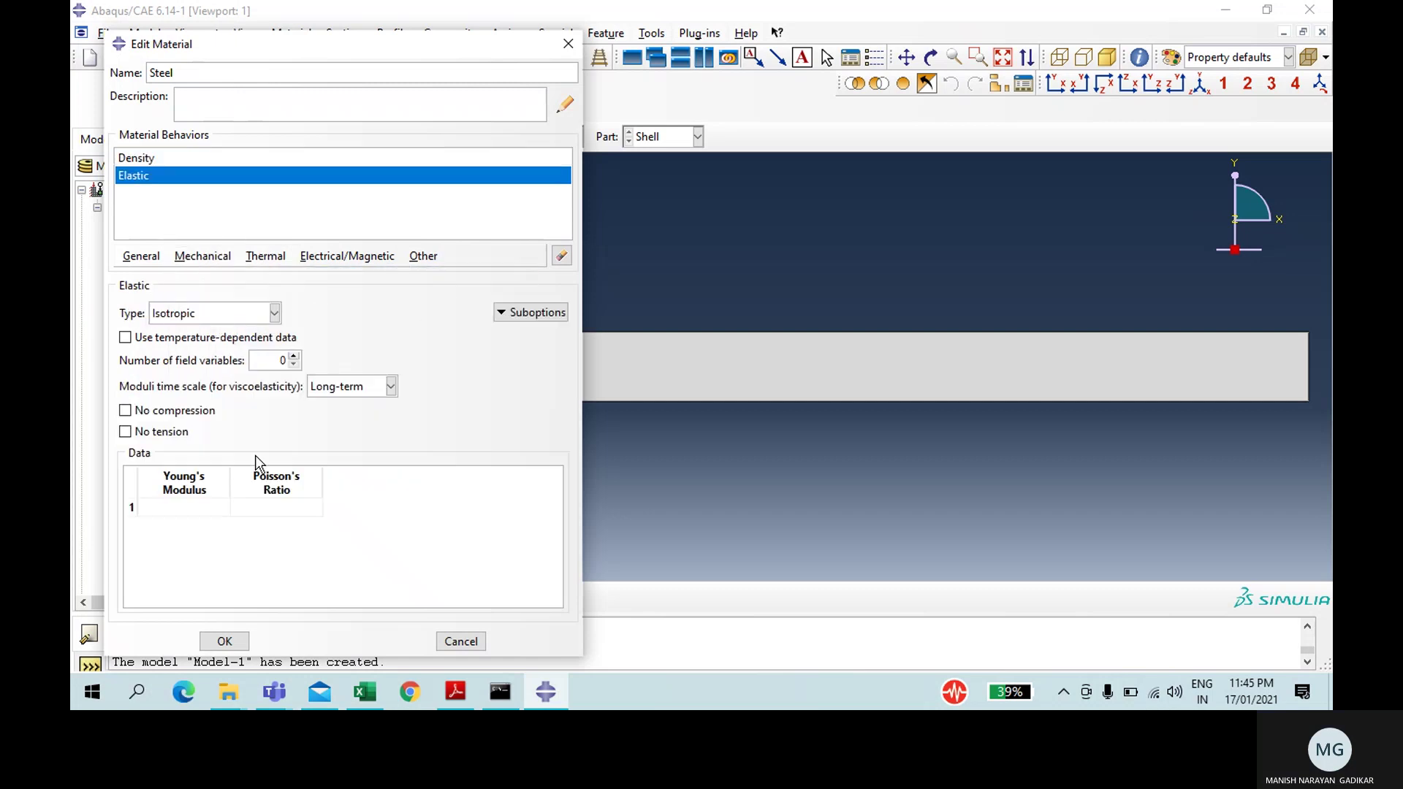
left_click(159, 505)
type("200e09")
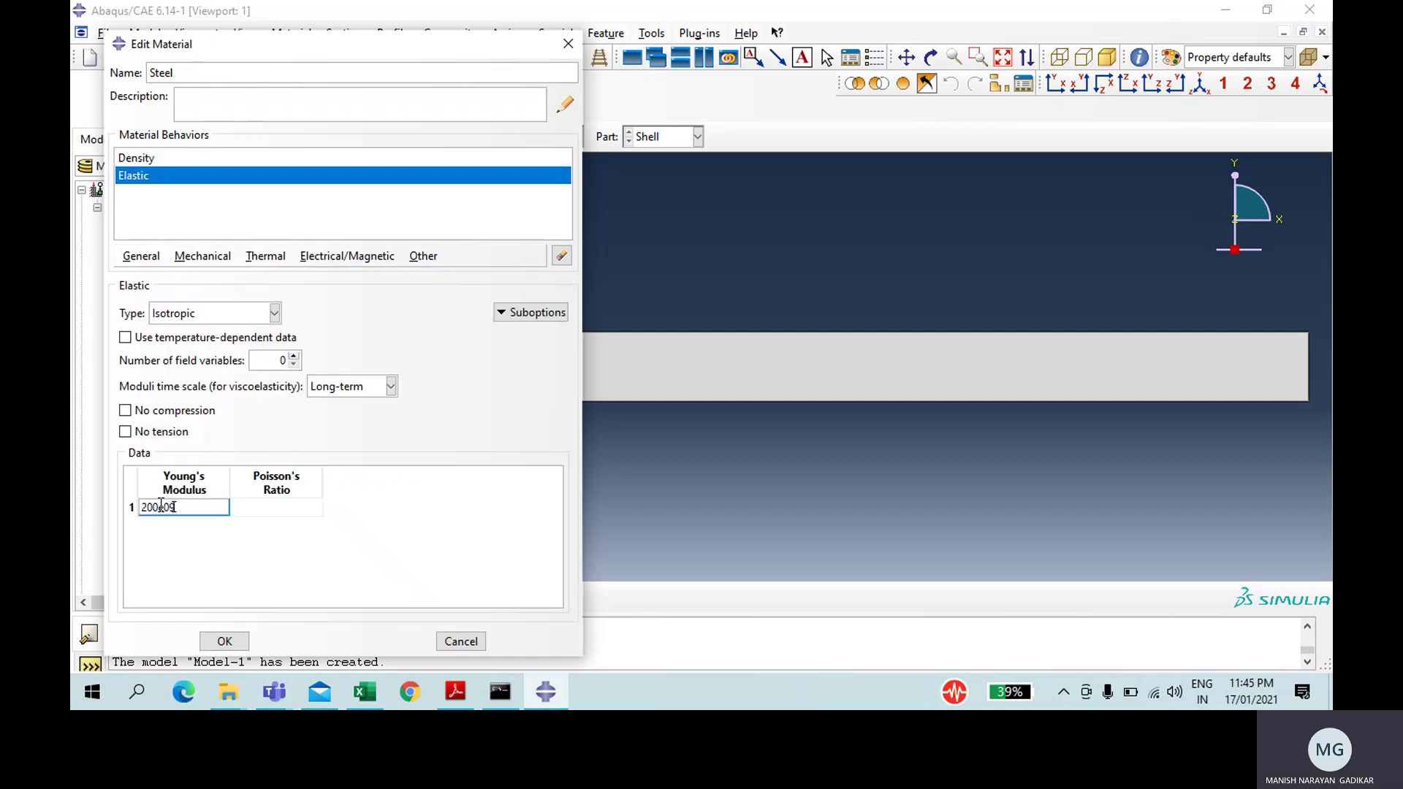
key("Tab")
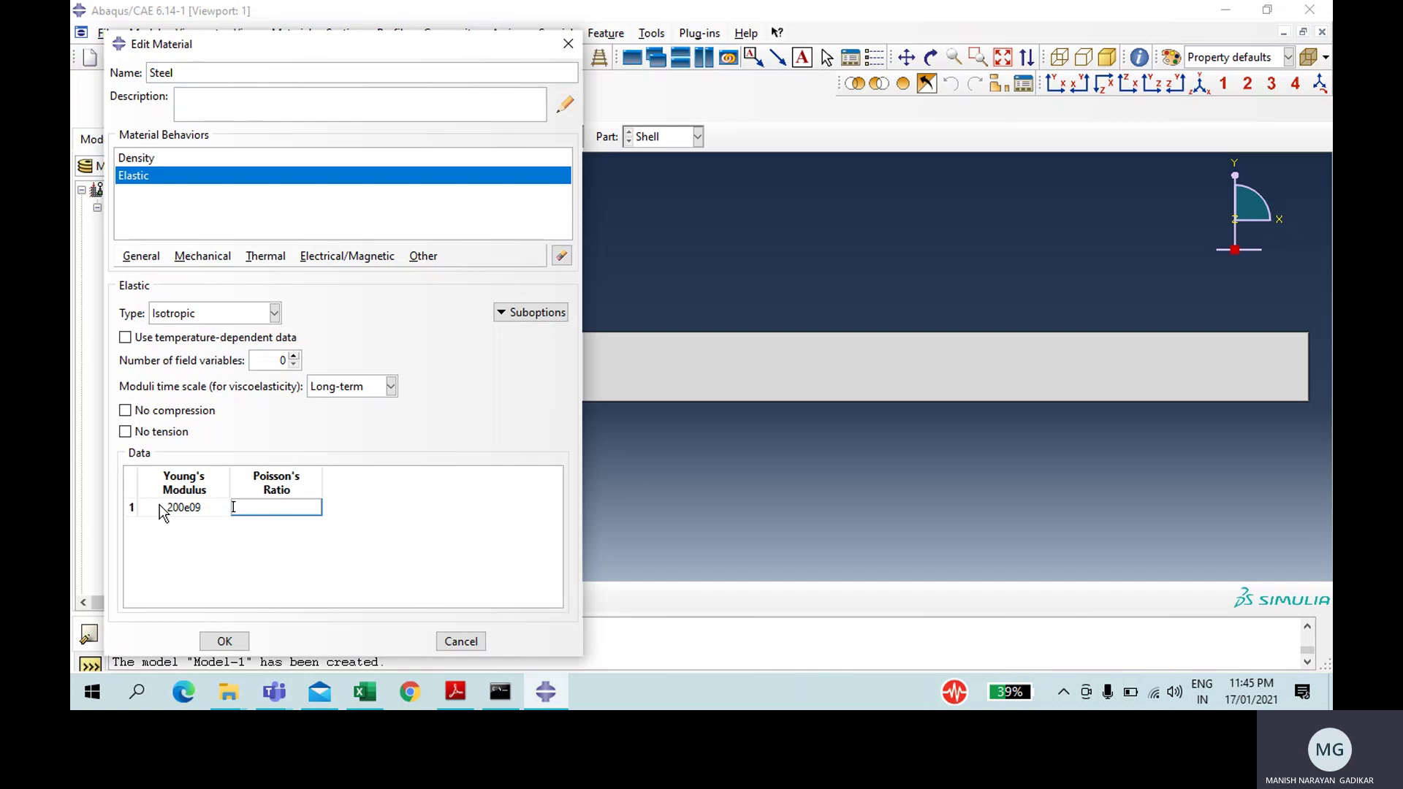
left_click(225, 640)
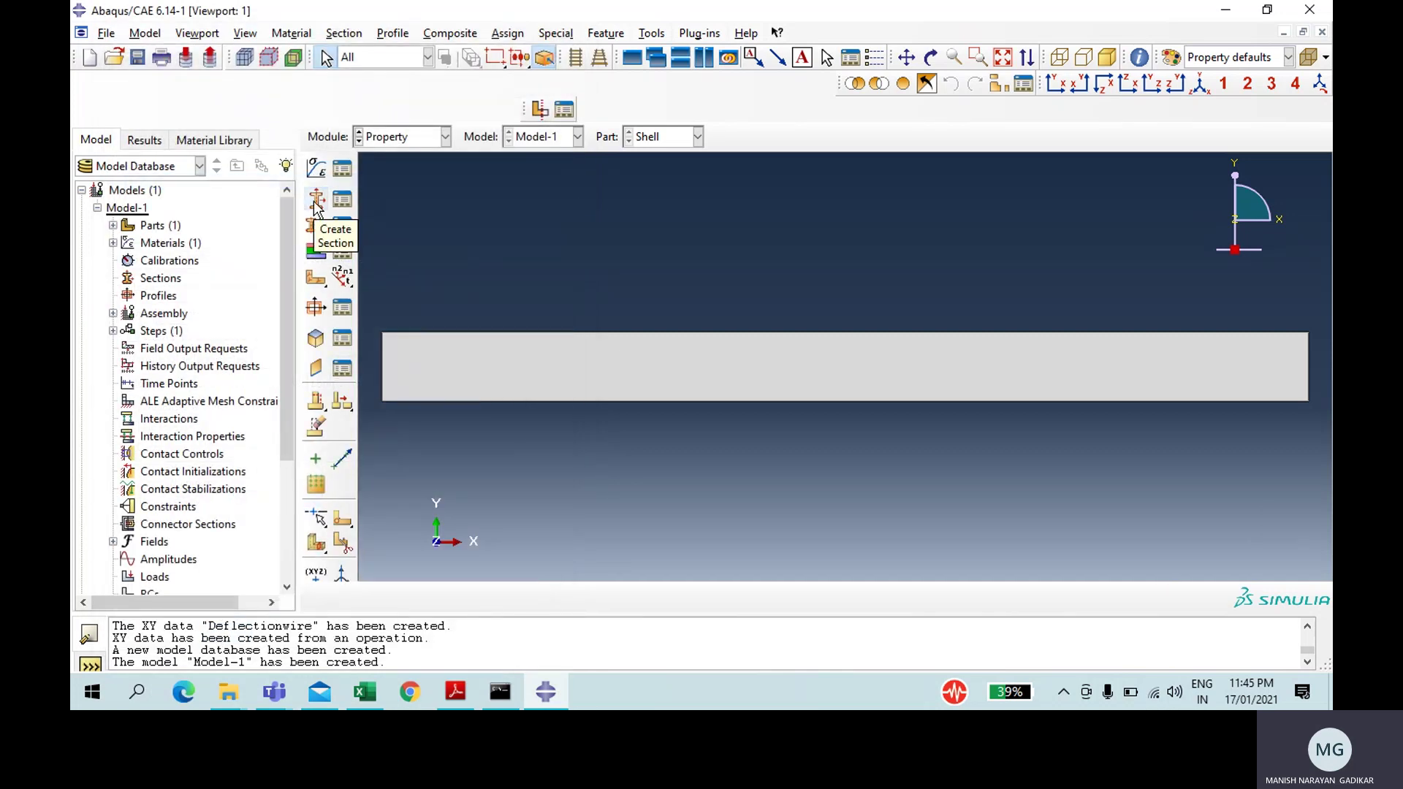
Step: Create a homogeneous shell section named Shell using the Steel material with a shell thickness of 0.25
left_click(316, 251)
type("Shell")
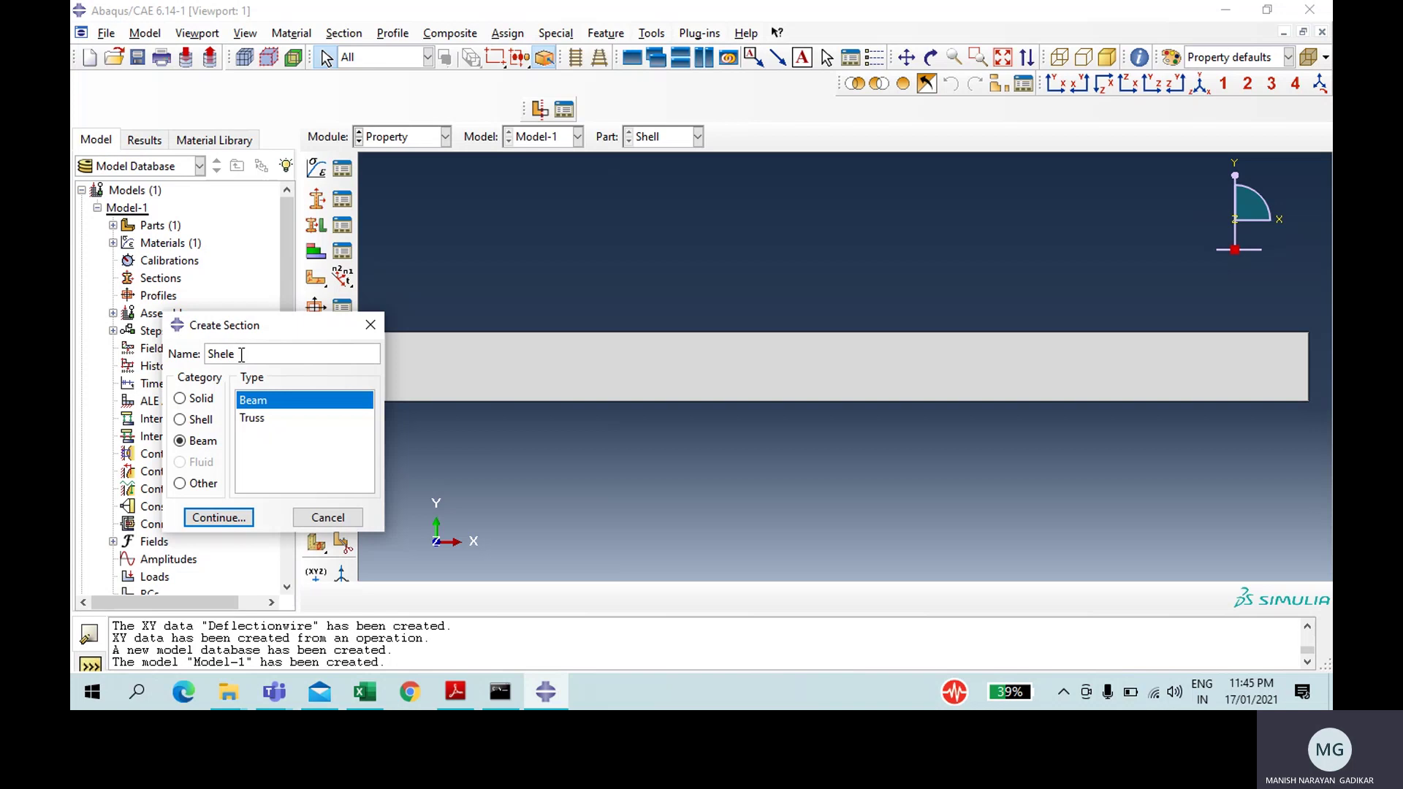
left_click(197, 419)
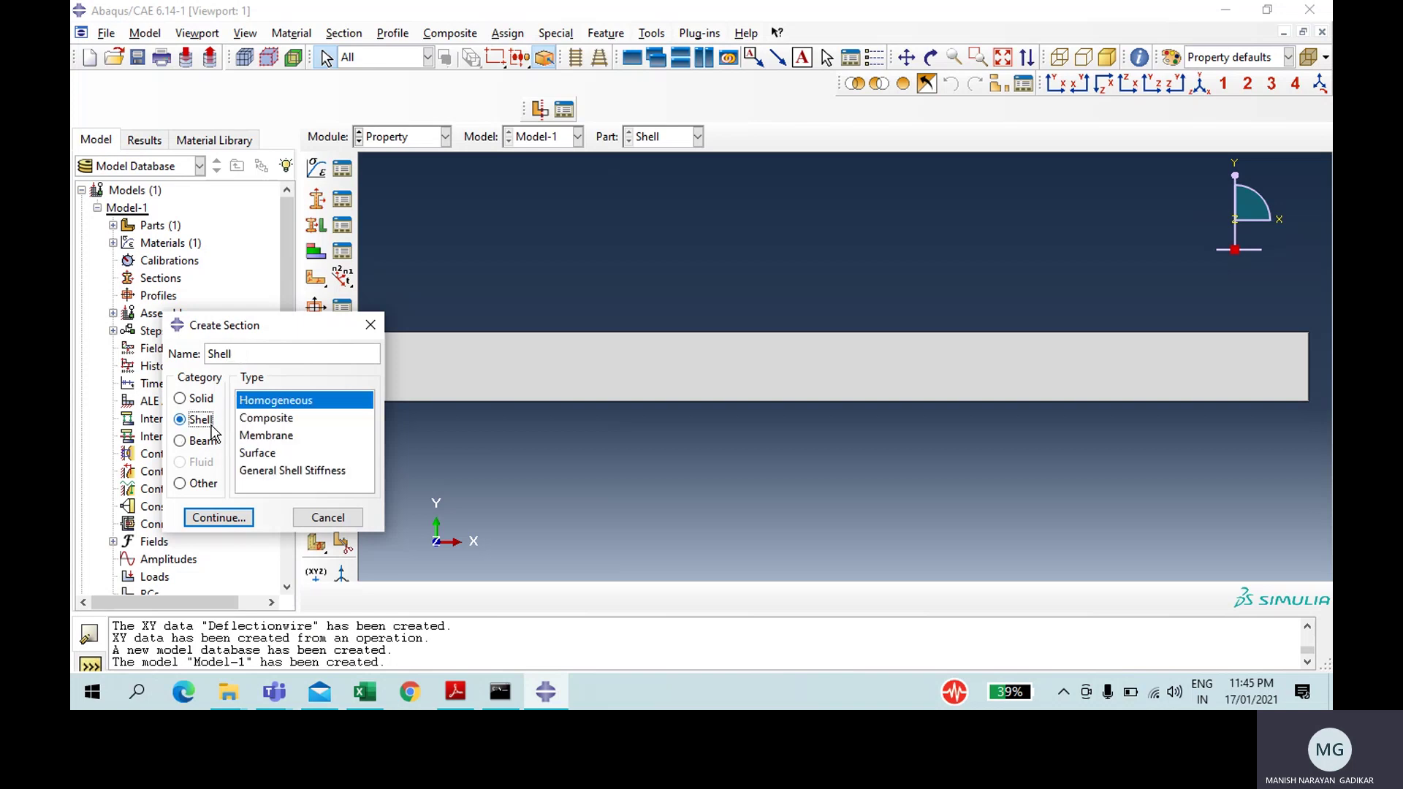
left_click(237, 519)
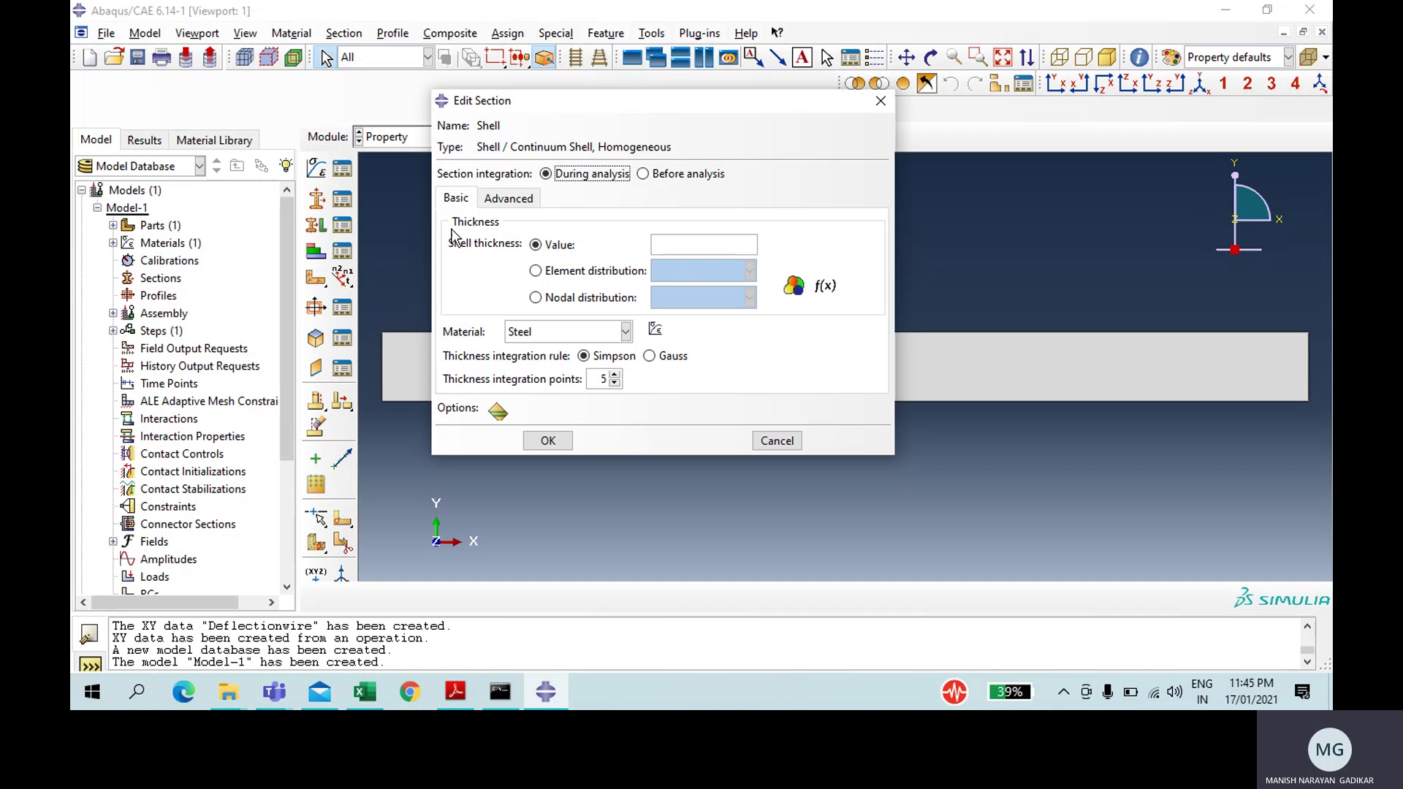
left_click(744, 237)
type("0.25")
left_click(548, 440)
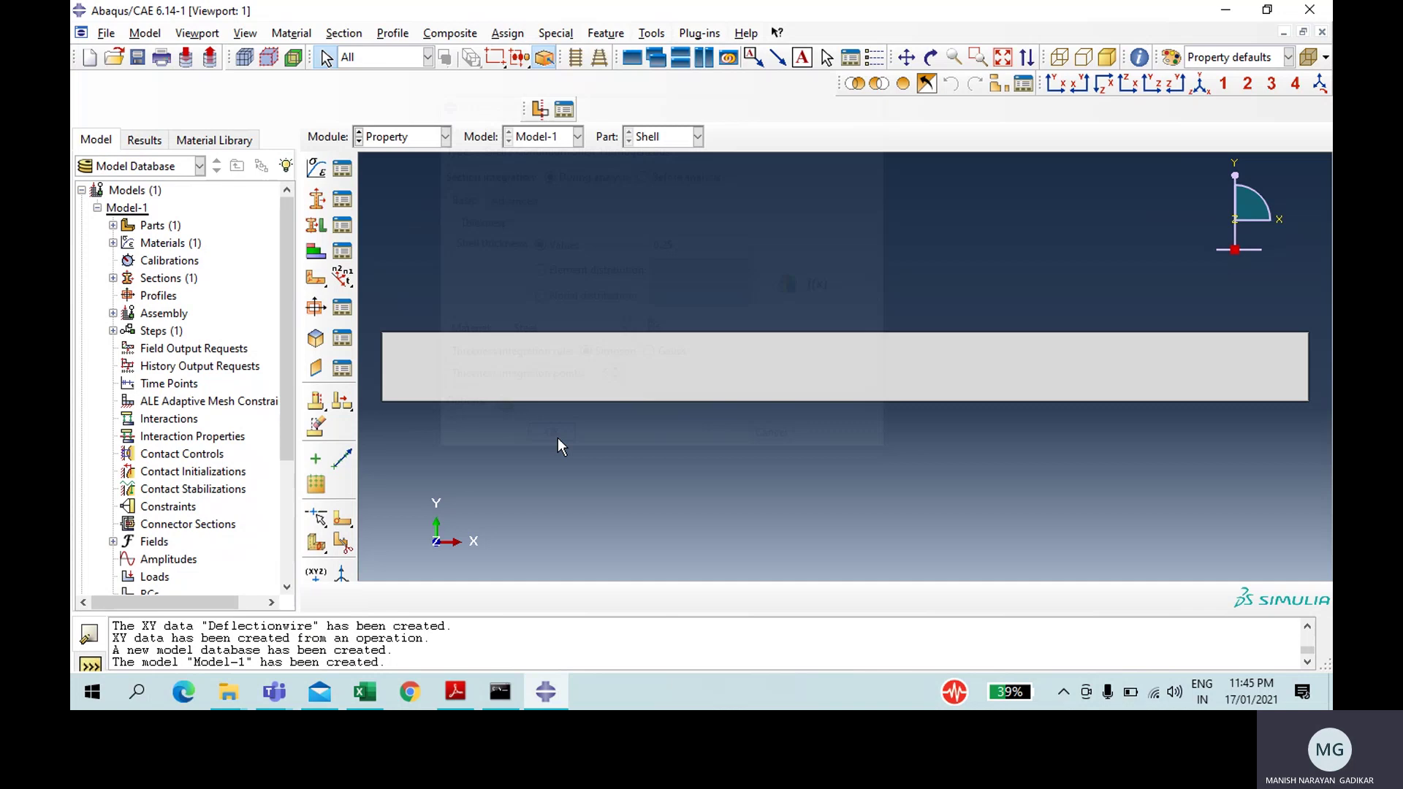
Step: Assign the Shell section to the whole plate, with thickness from section and the middle surface as shell offset
left_click(315, 225)
left_click_drag(446, 218, 681, 486)
left_click(740, 596)
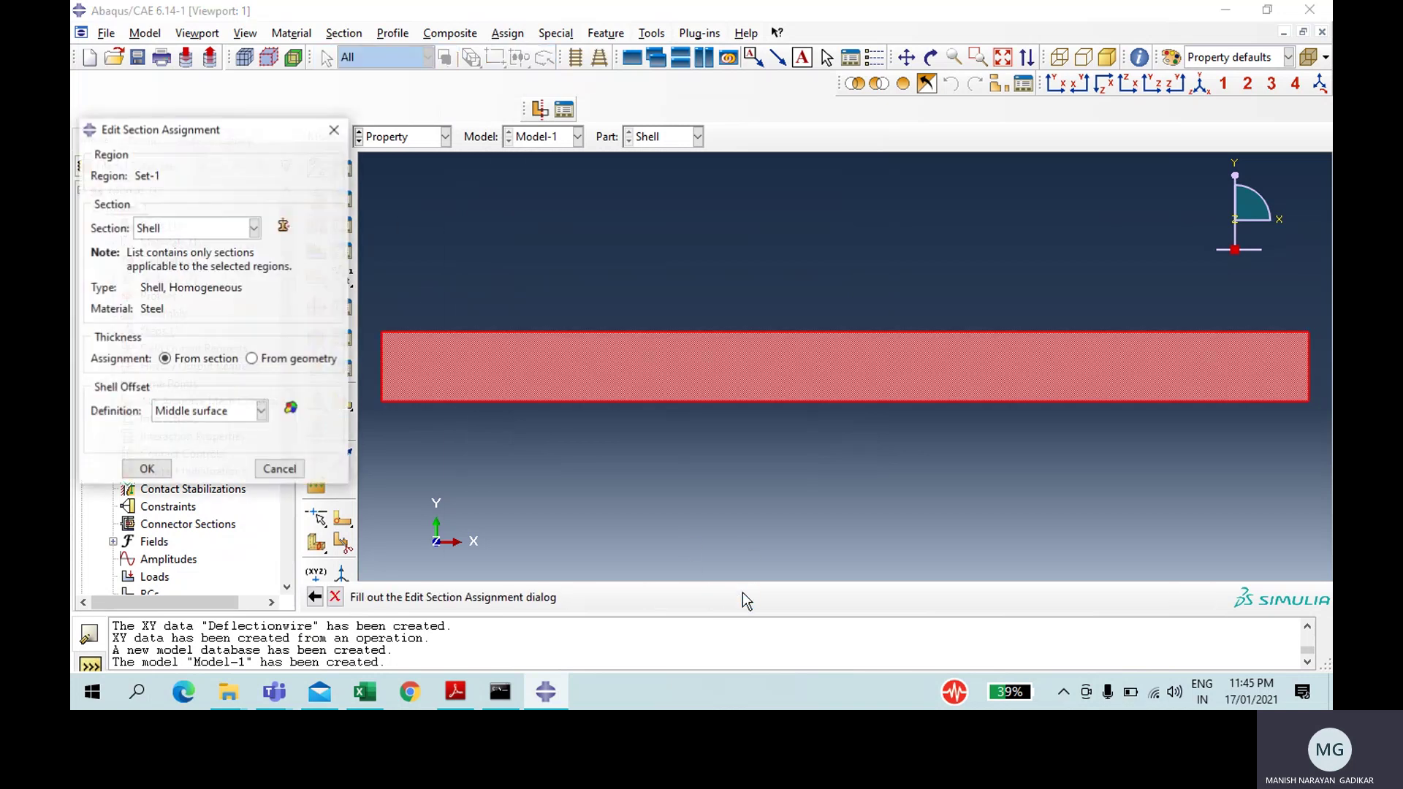
left_click(146, 469)
Step: In the Assembly module, create an independent instance of the Shell part
left_click(441, 137)
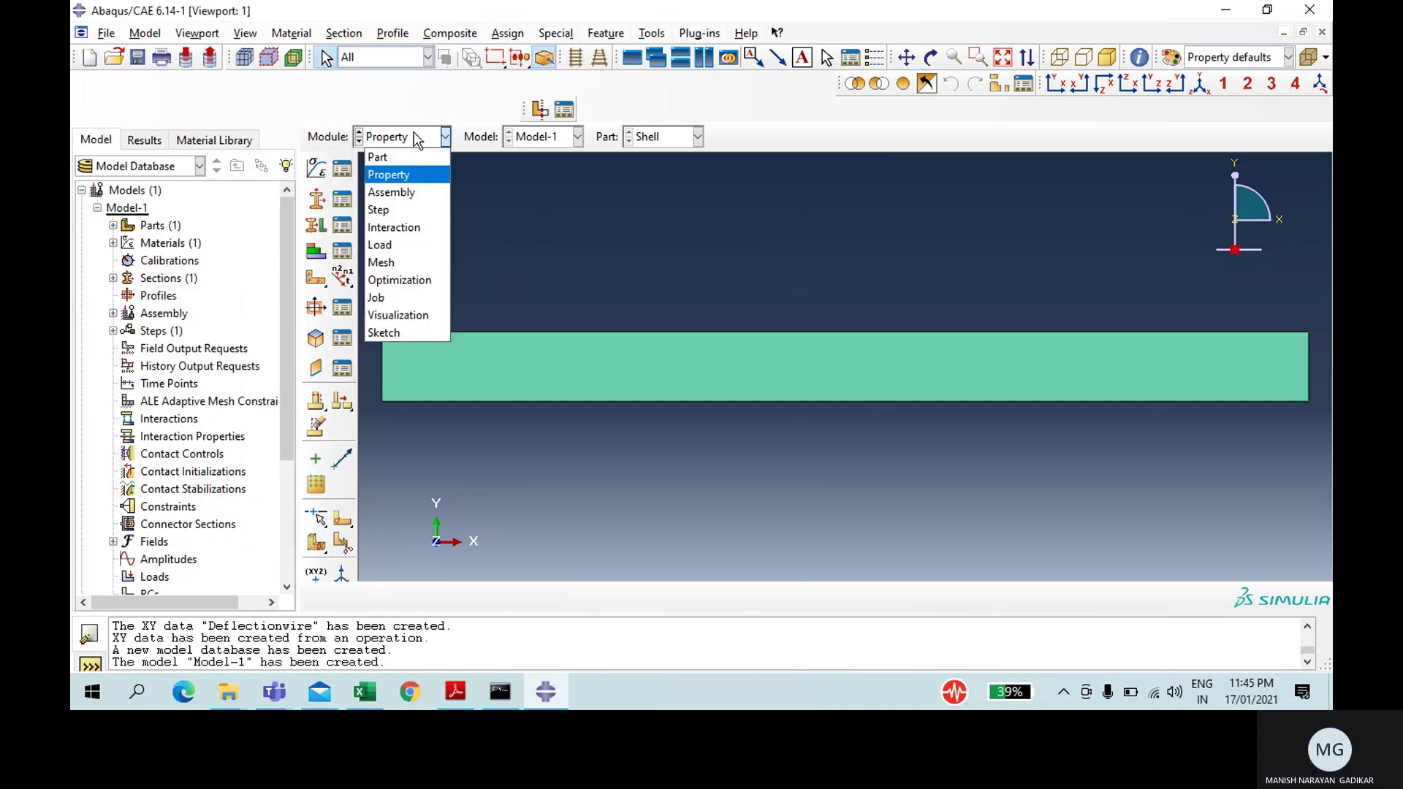
left_click(411, 193)
left_click(316, 168)
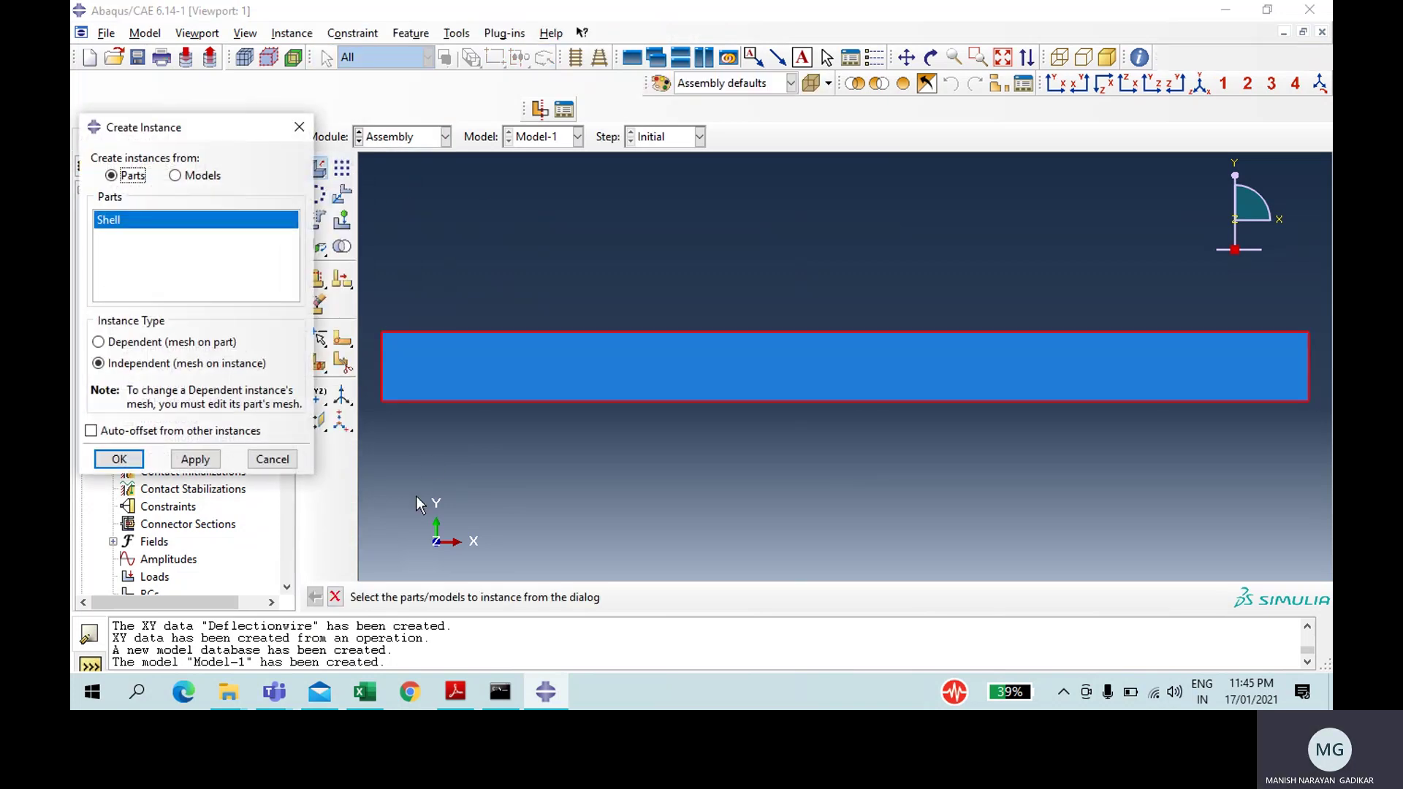
left_click(97, 456)
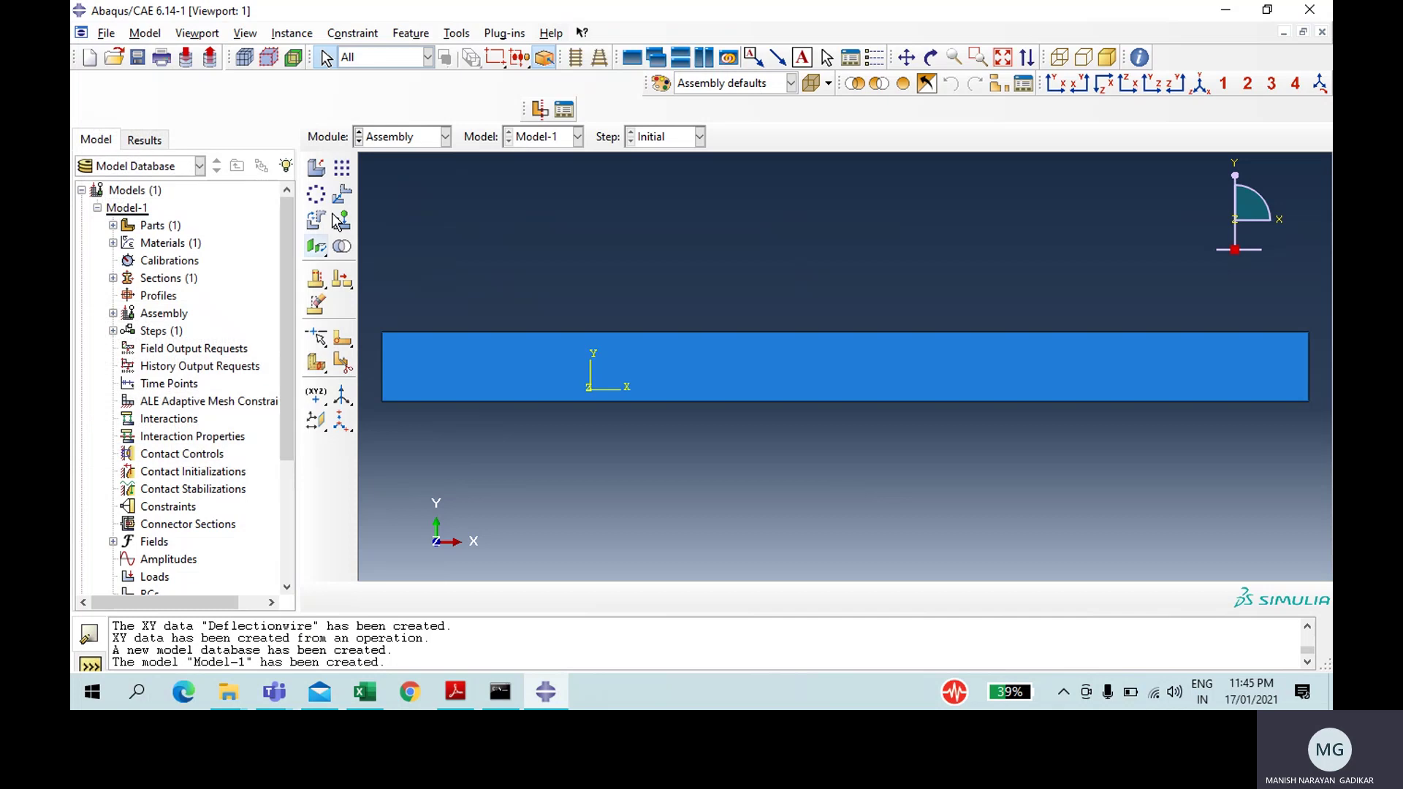
Step: In the Step module, create a Dynamic, Explicit step after Initial with a time period of 1 and Nlgeom on
left_click(403, 137)
left_click(407, 207)
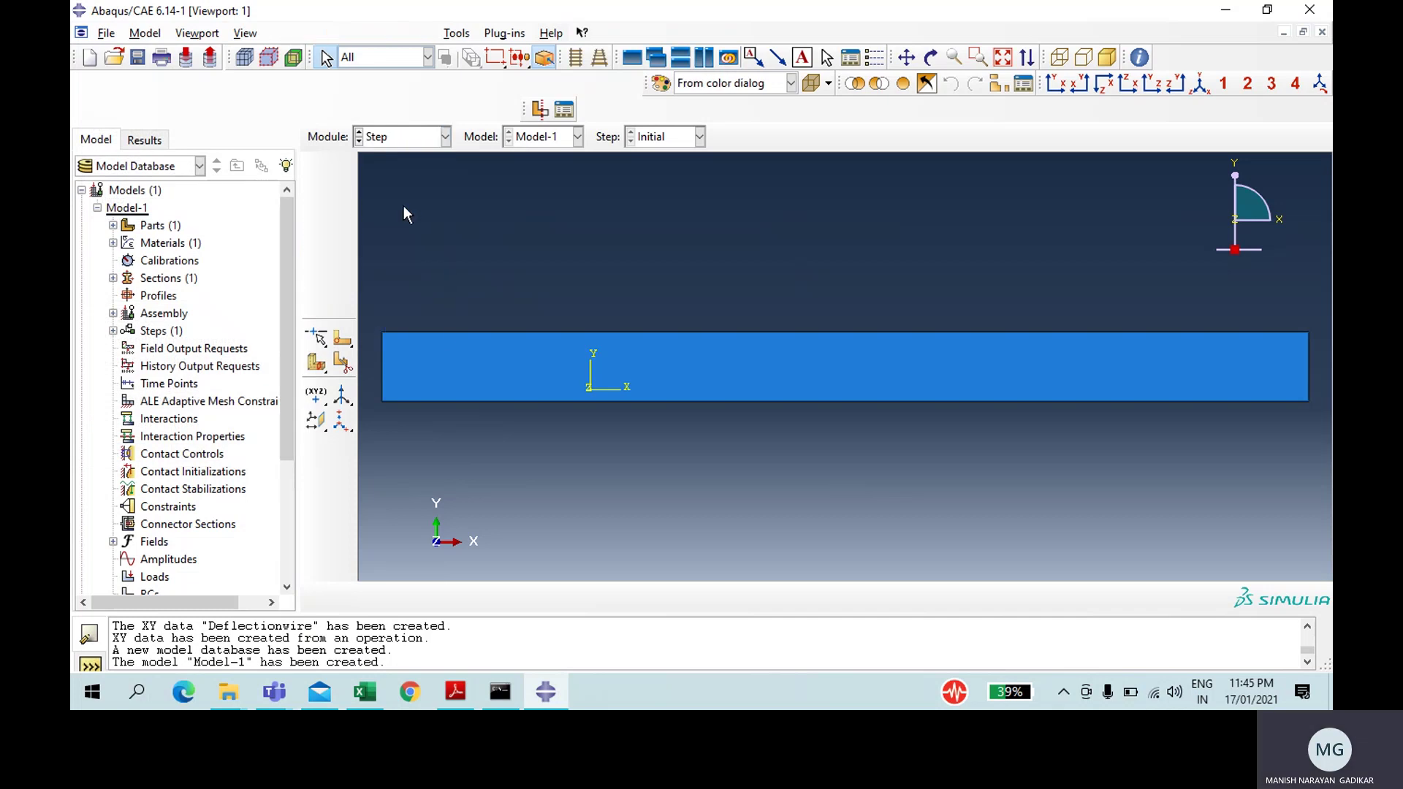
left_click(316, 168)
left_click_drag(278, 494, 279, 468)
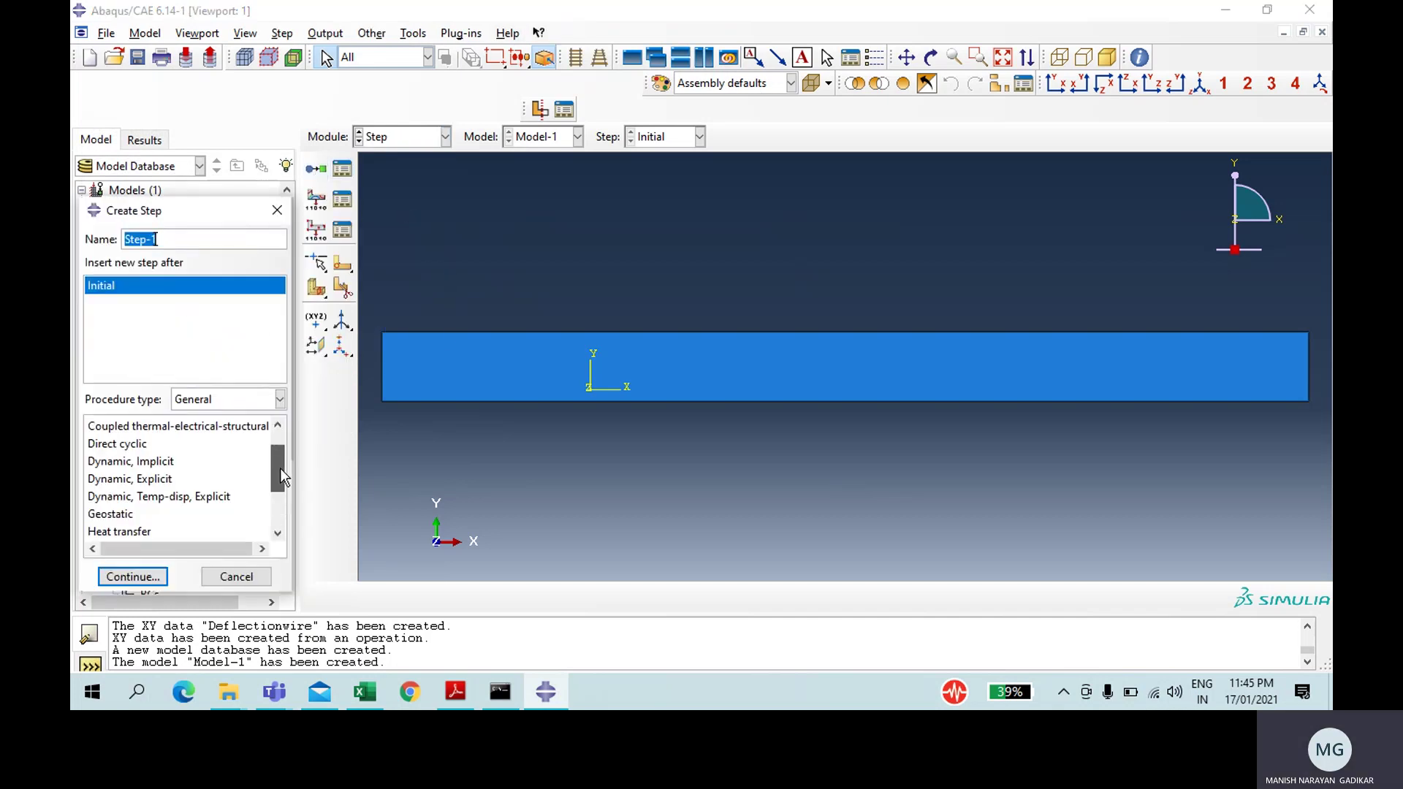
left_click(186, 481)
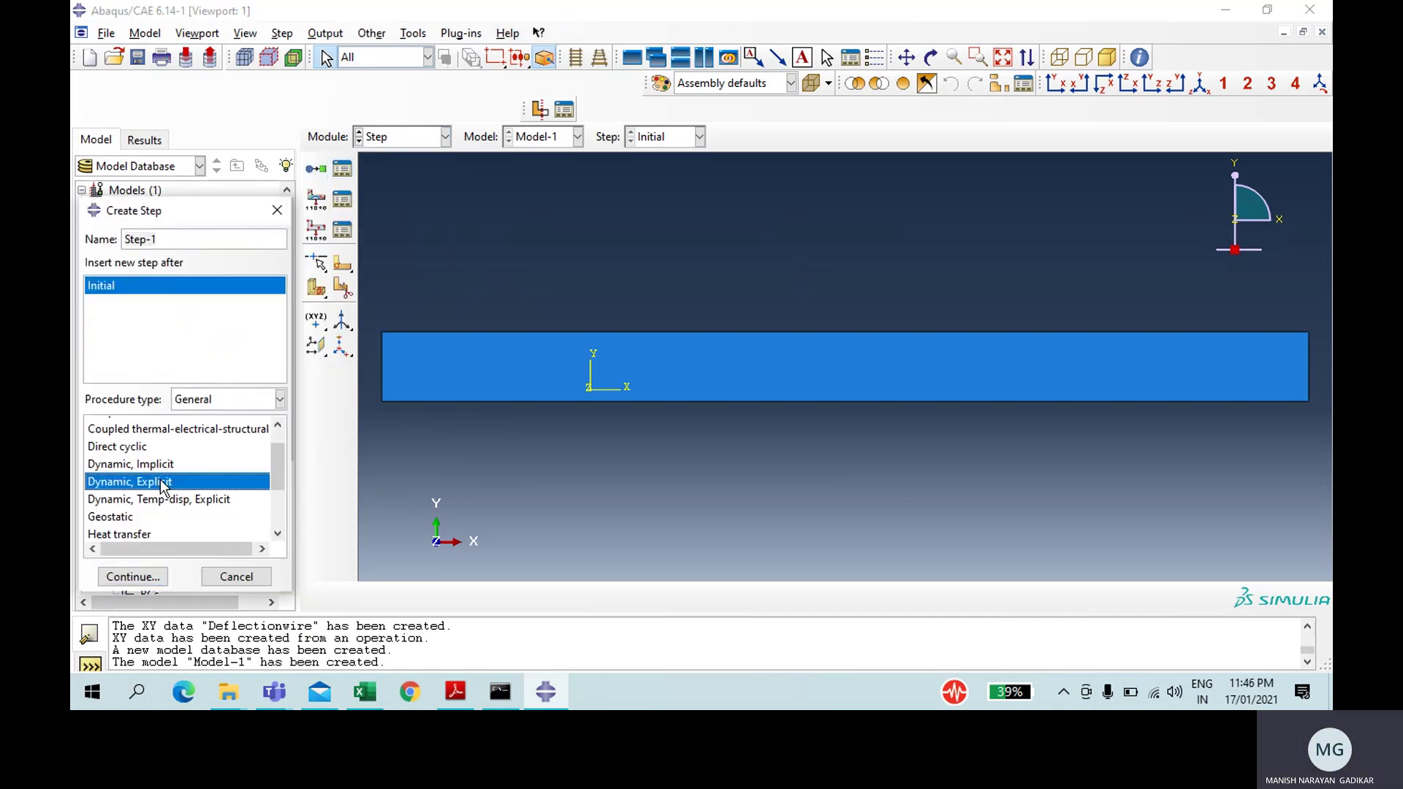
left_click(160, 577)
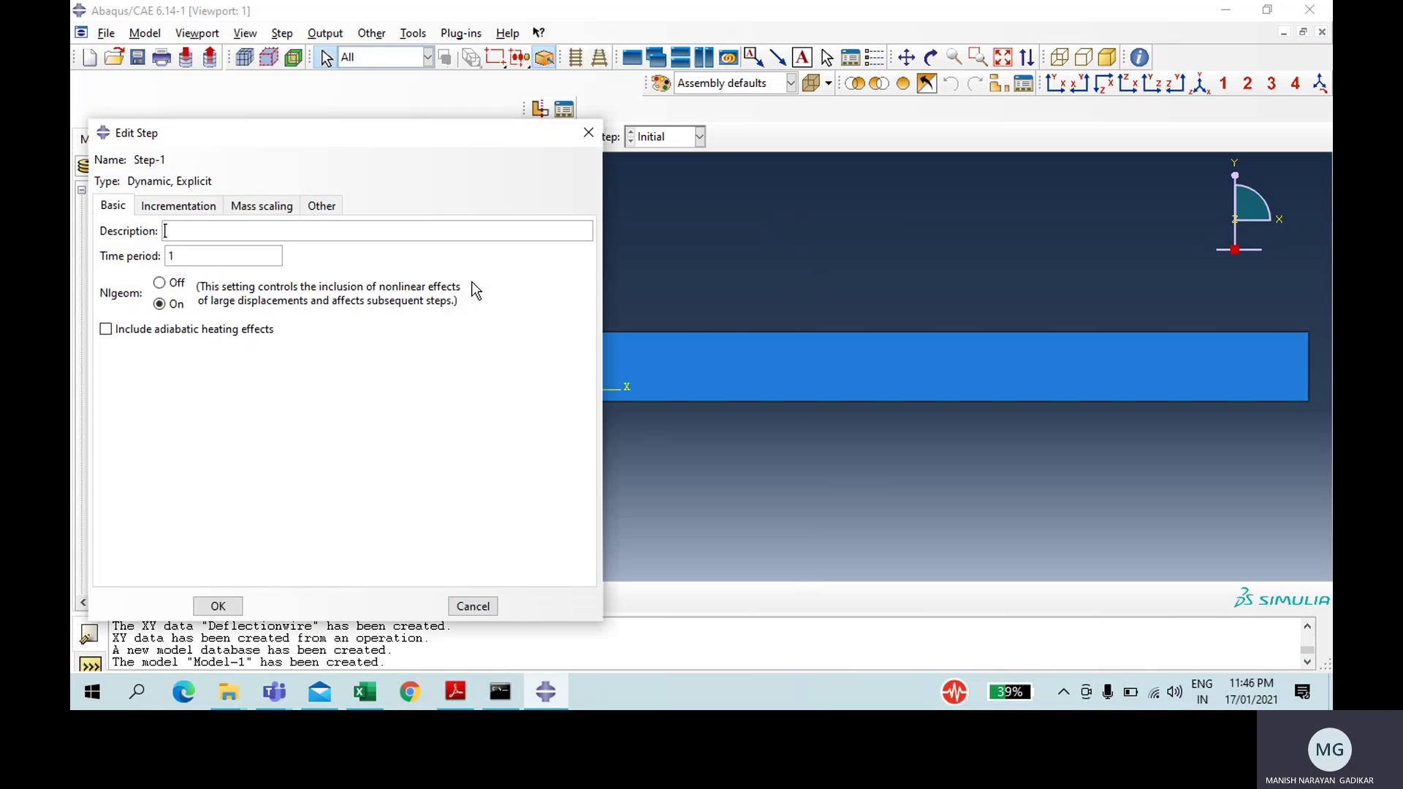
left_click(228, 605)
Step: In the Load module, define a concentrated force named Conc at the plate's upper-right corner with CF3 of -10
left_click(416, 137)
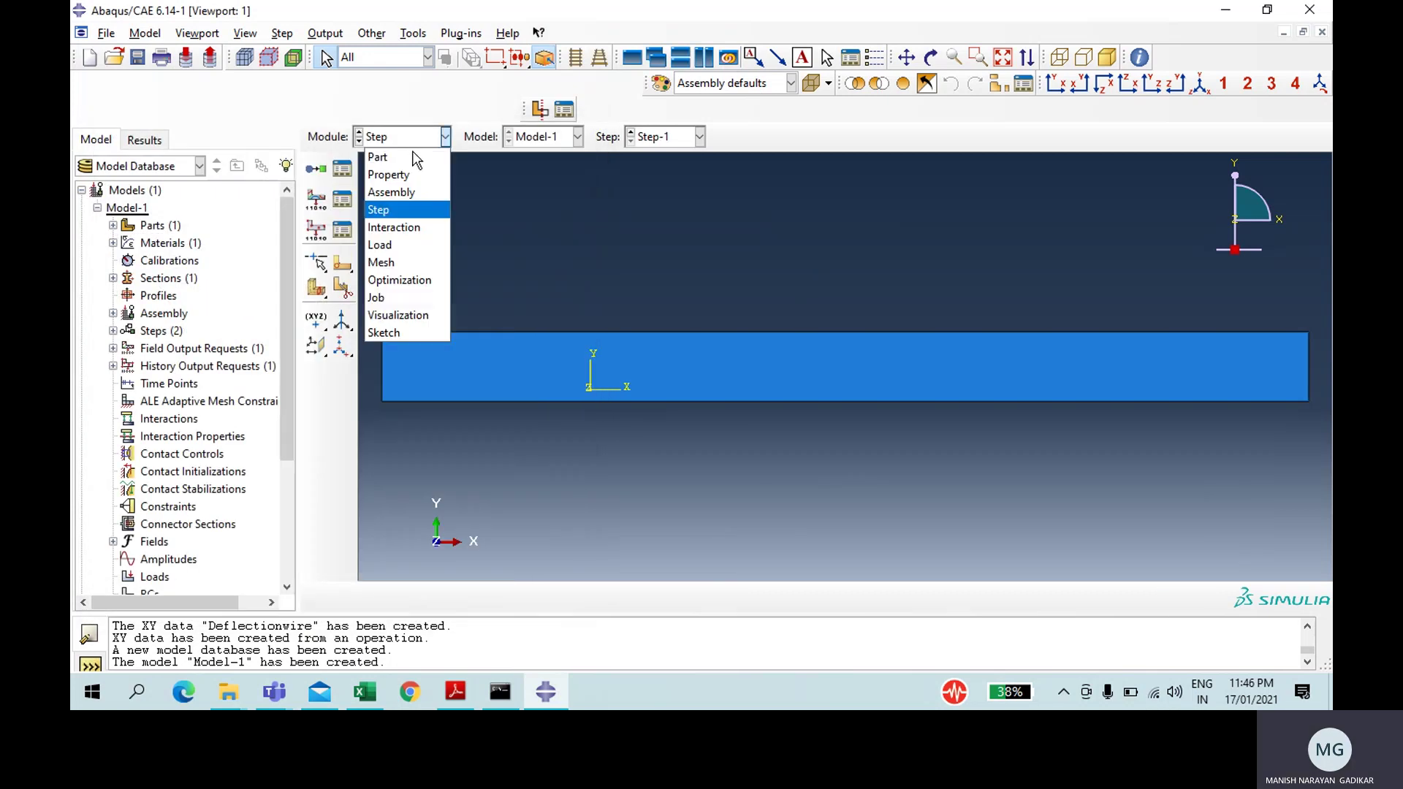
left_click(407, 247)
left_click(315, 167)
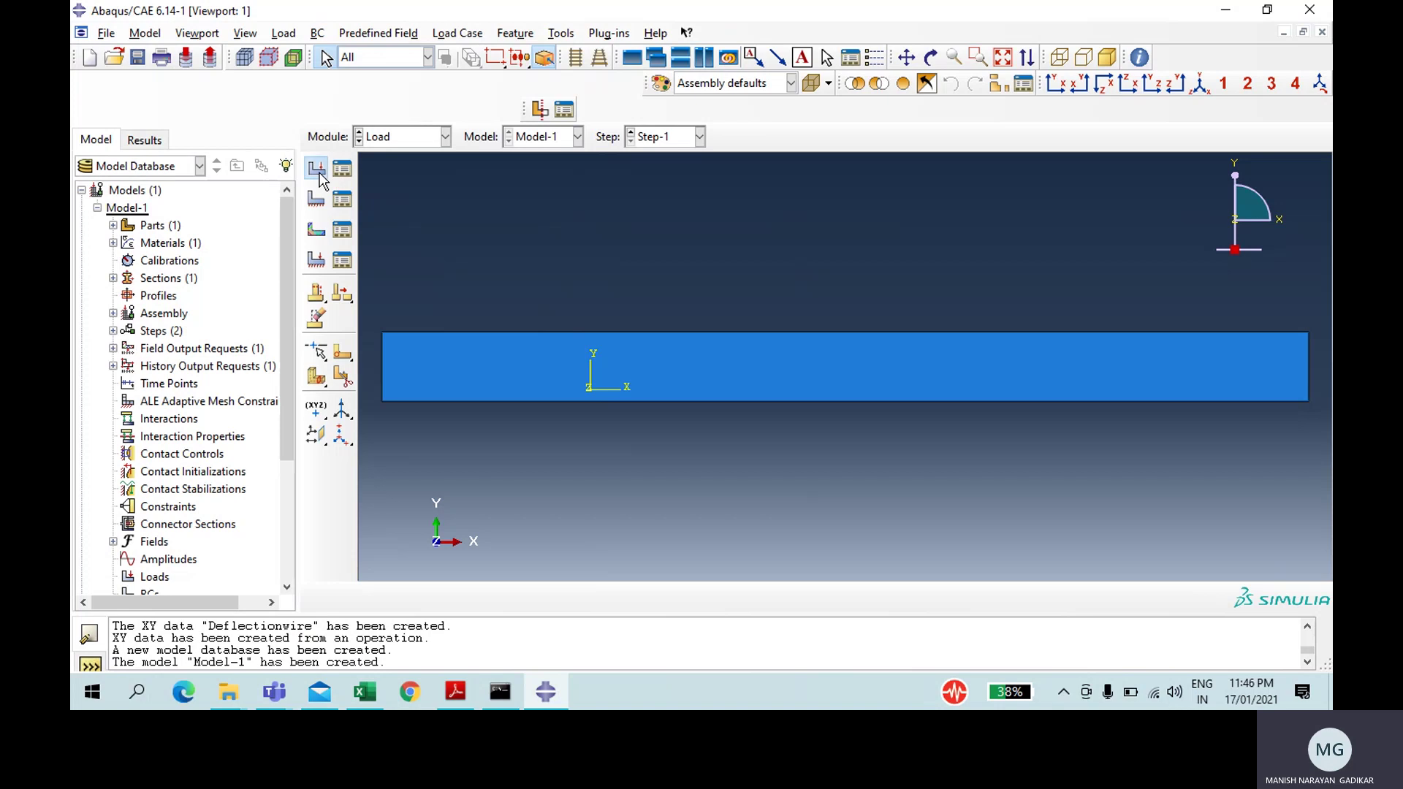
type("Conc")
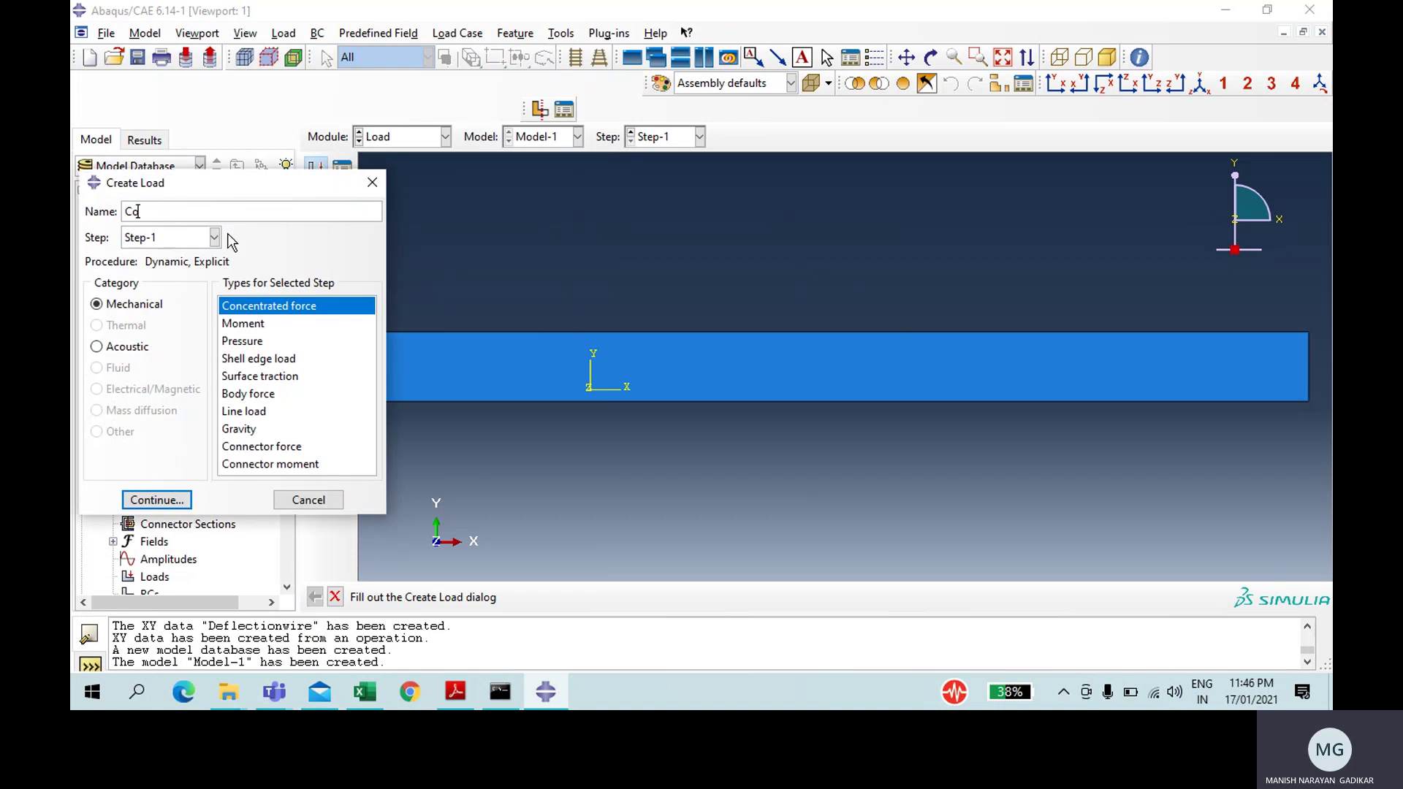
left_click(184, 504)
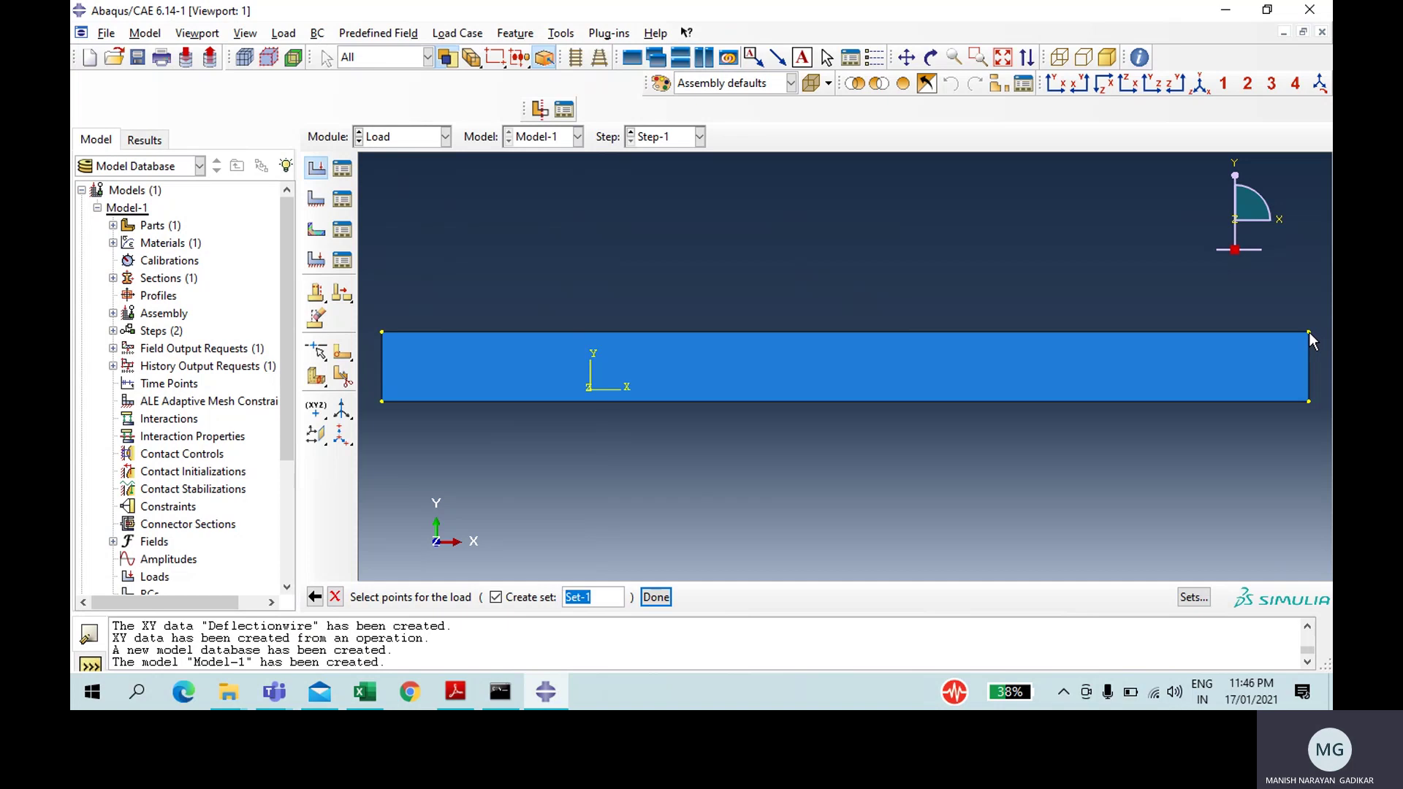
left_click(656, 597)
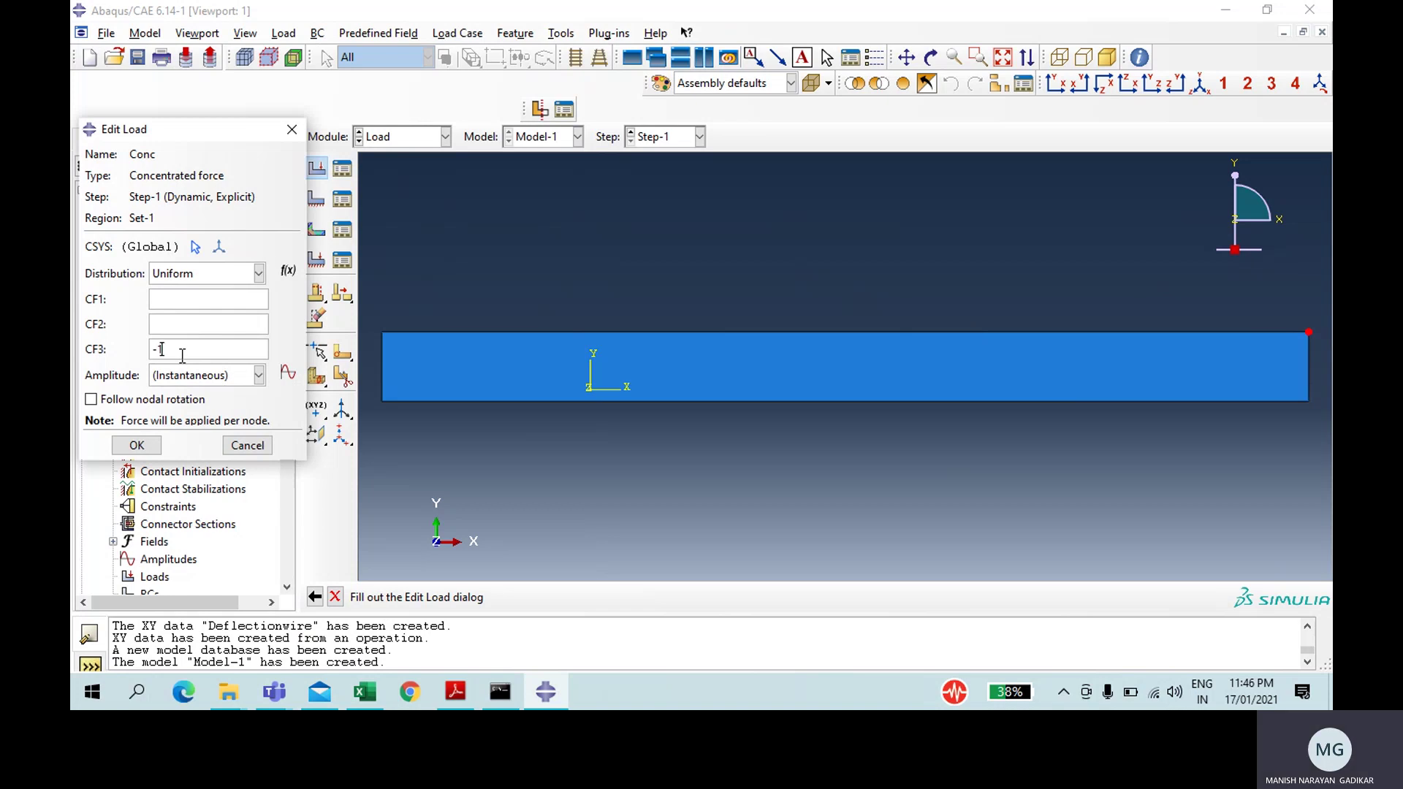
Step: Create a smooth step amplitude over step time going from amplitude 0 at time 0 to amplitude 1 at time 1
left_click(287, 373)
left_click(118, 530)
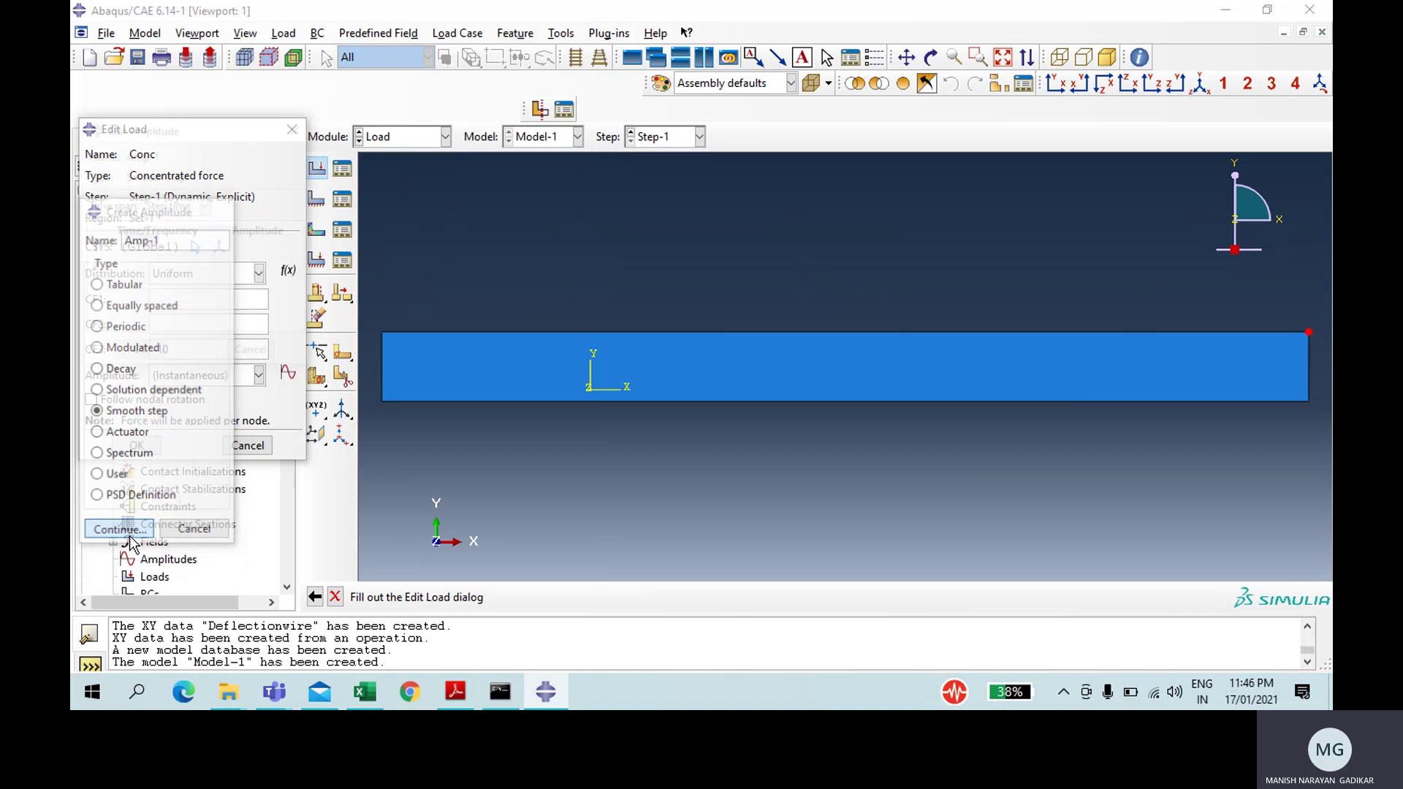
type("0")
key("Tab")
type("0")
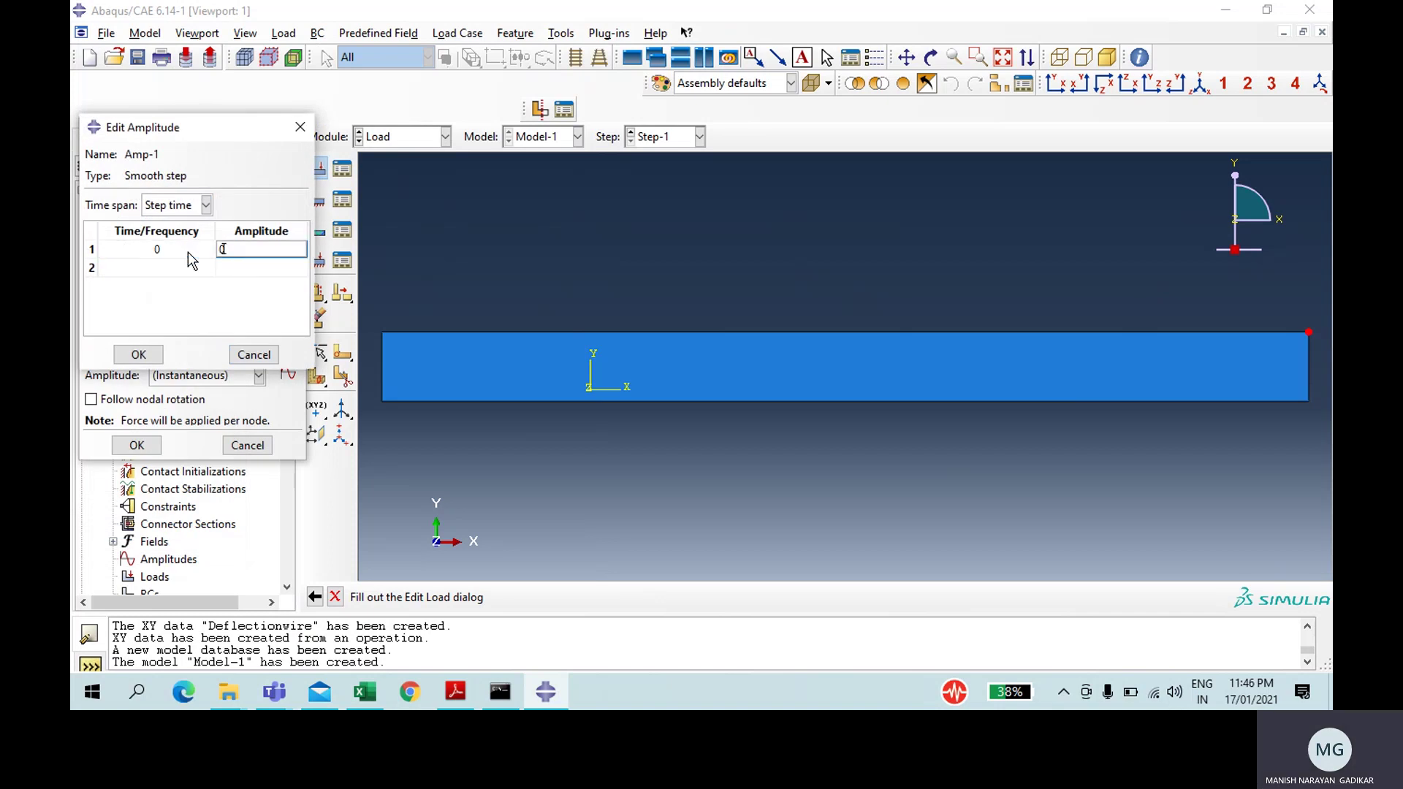
key("Tab")
type("1")
key("Tab")
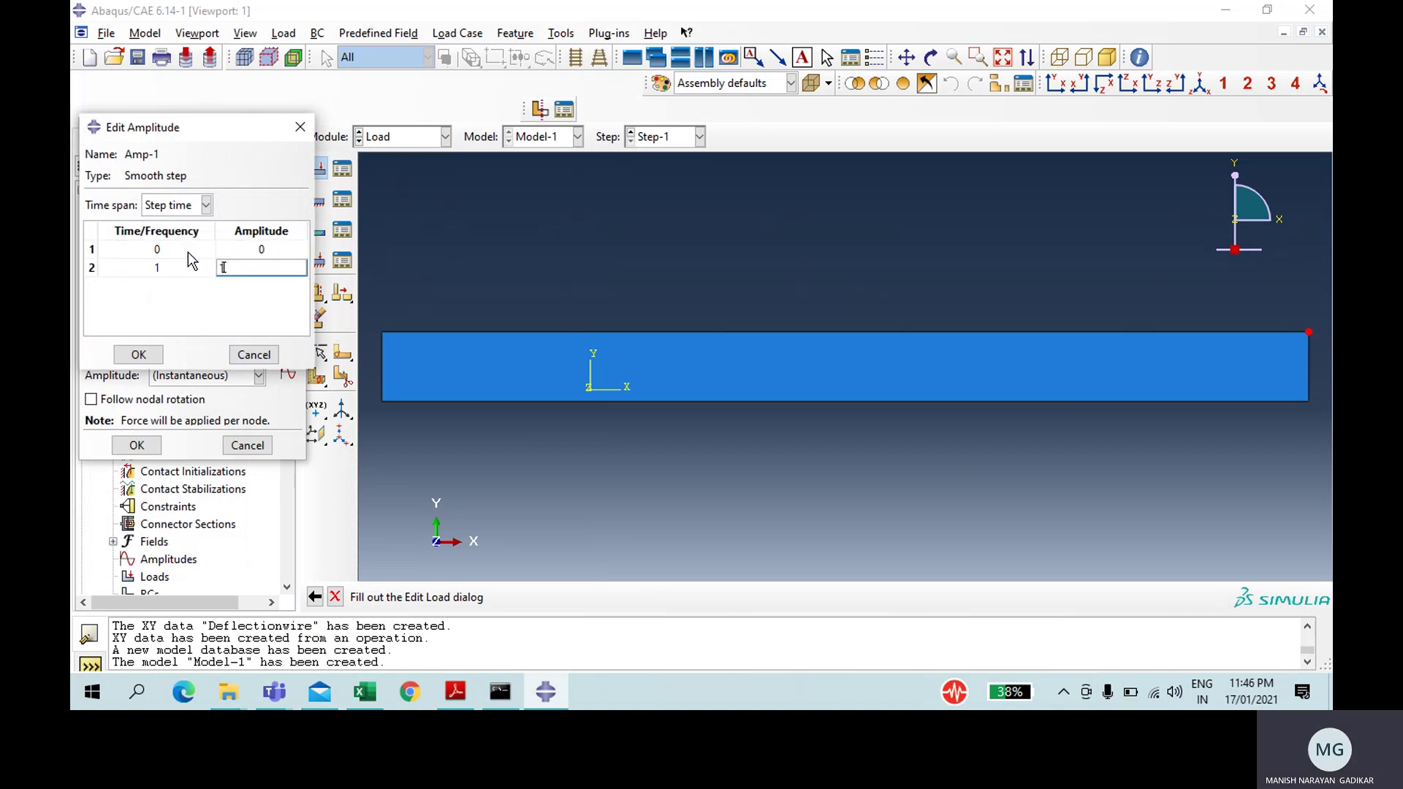
type("1")
left_click(138, 354)
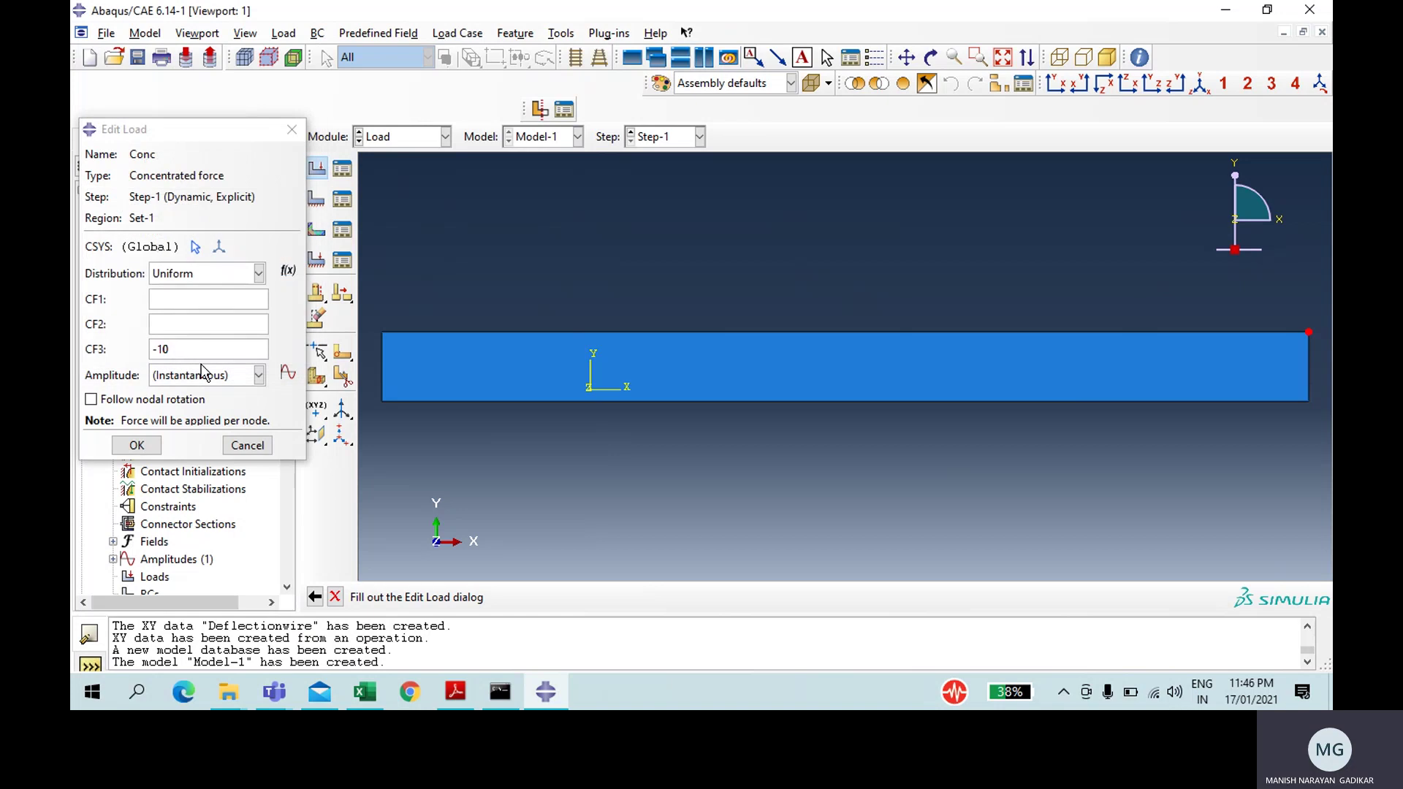
Step: Apply the Amp-1 amplitude to the Conc load and save the load
left_click(207, 377)
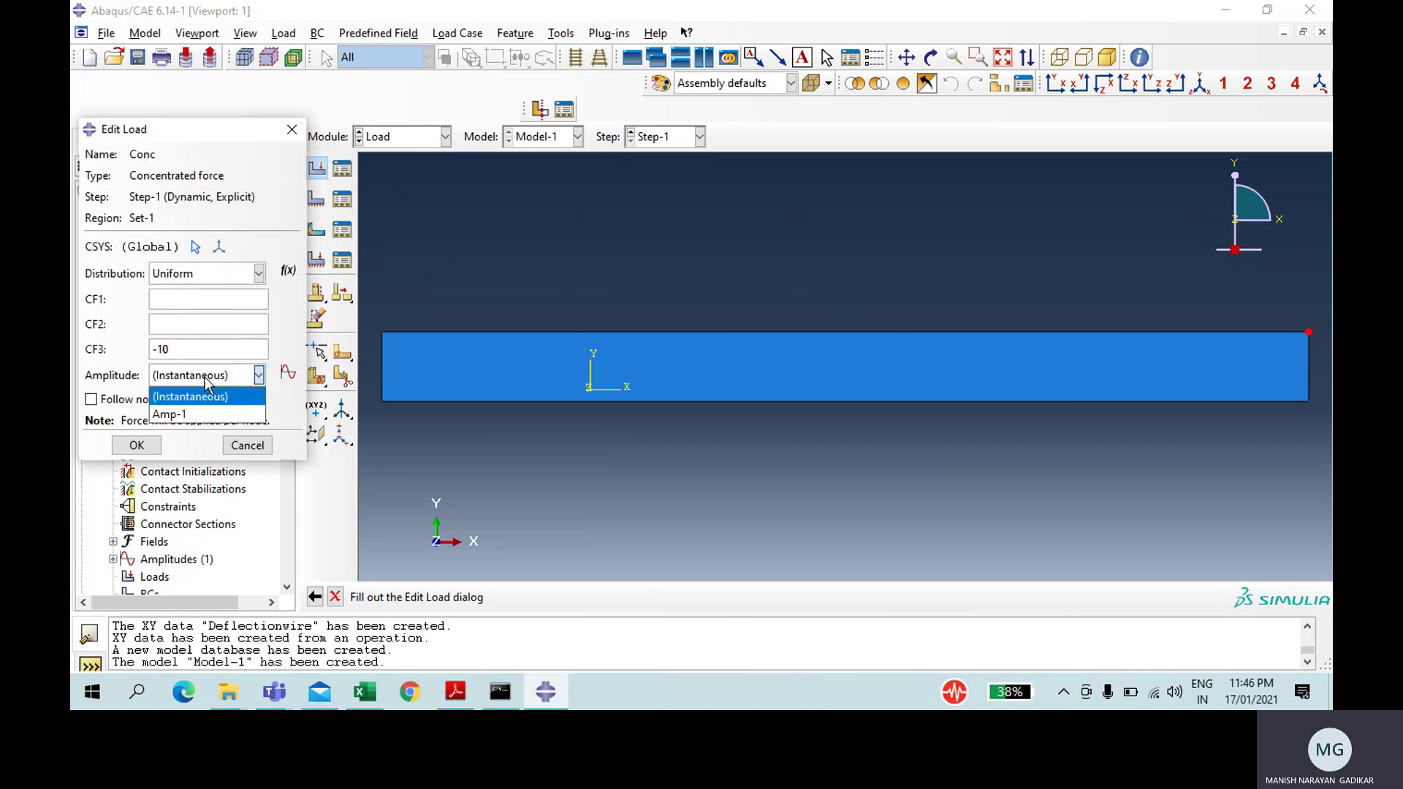
left_click(204, 414)
left_click(137, 445)
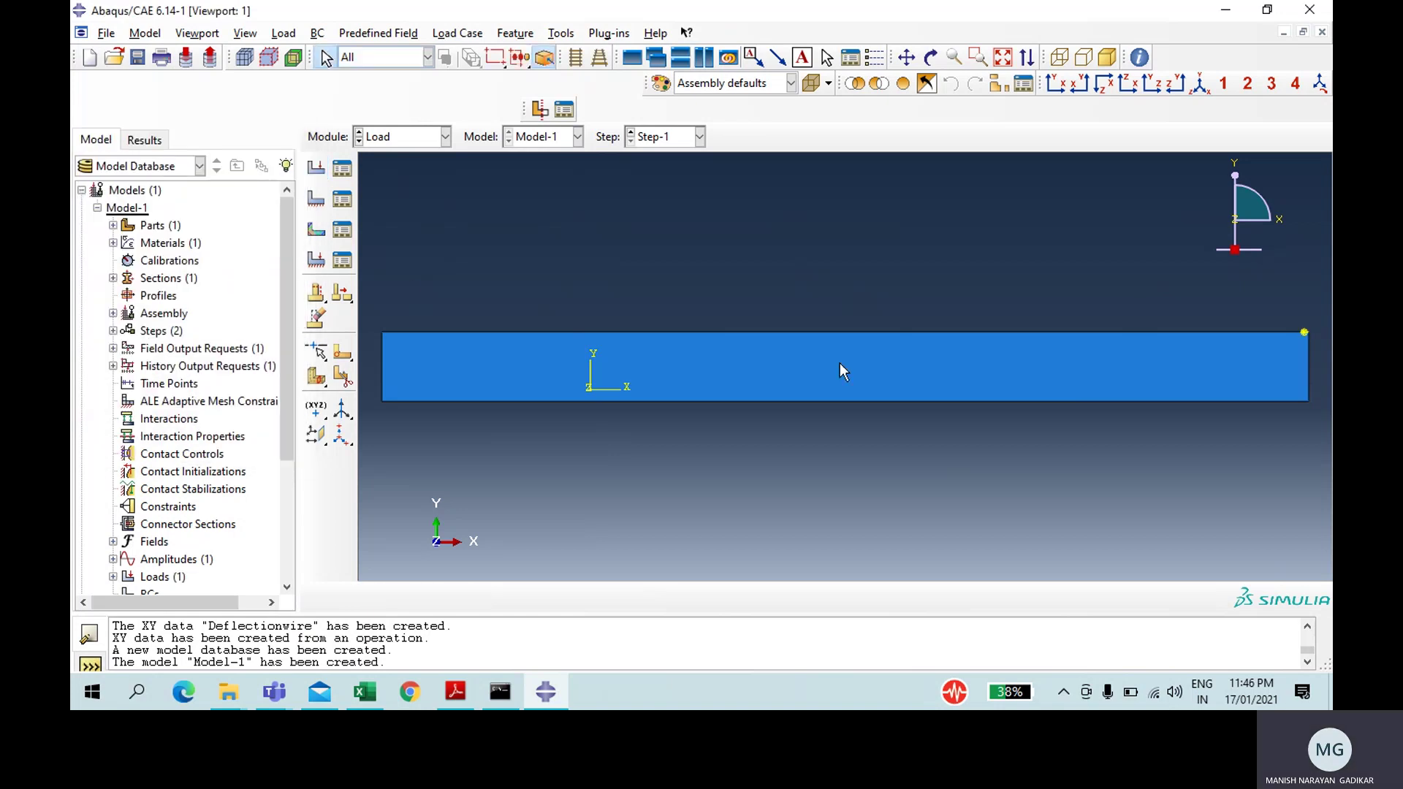
Step: Create a boundary condition named Fixed in Step-1 that applies ENCASTRE to the plate's left edge
left_click(318, 201)
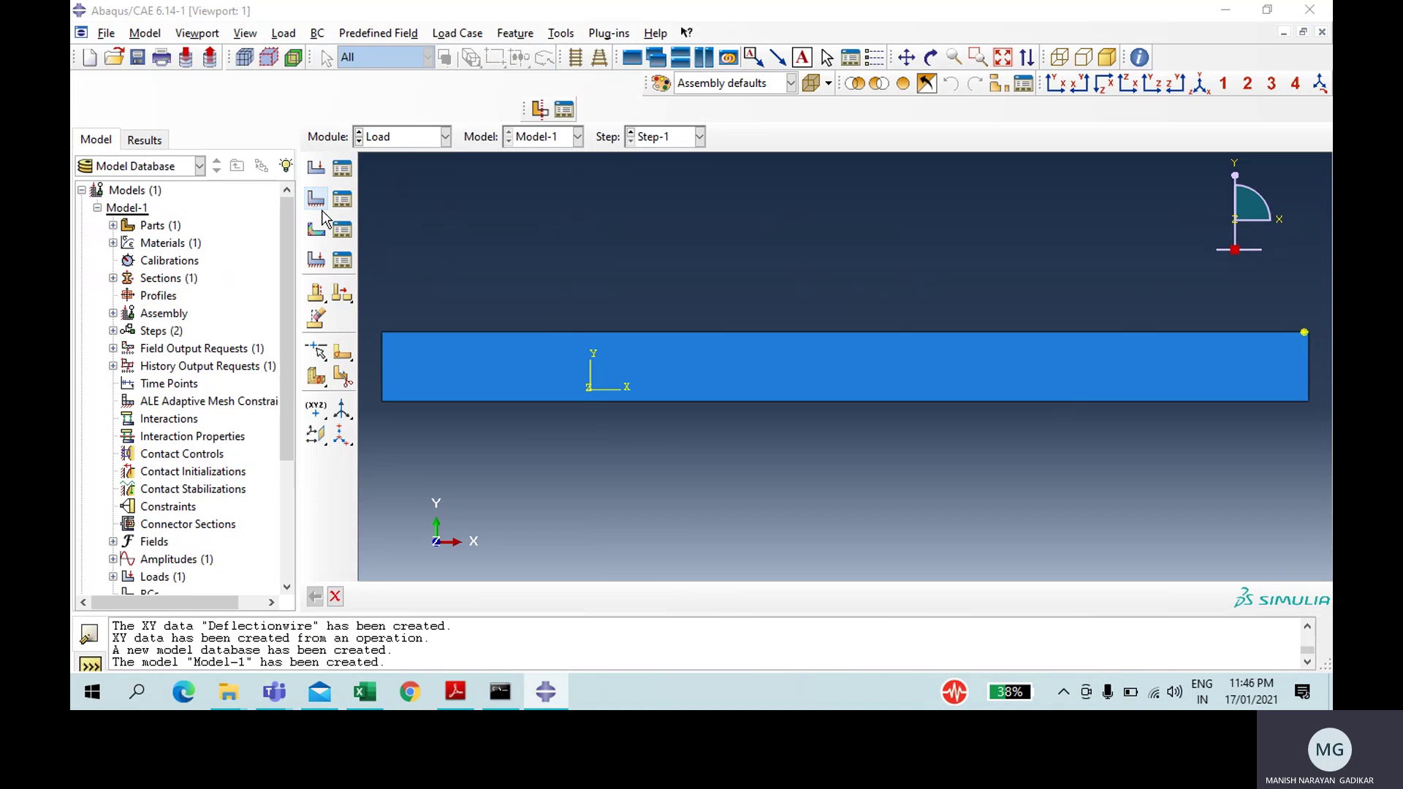
type("Fixed")
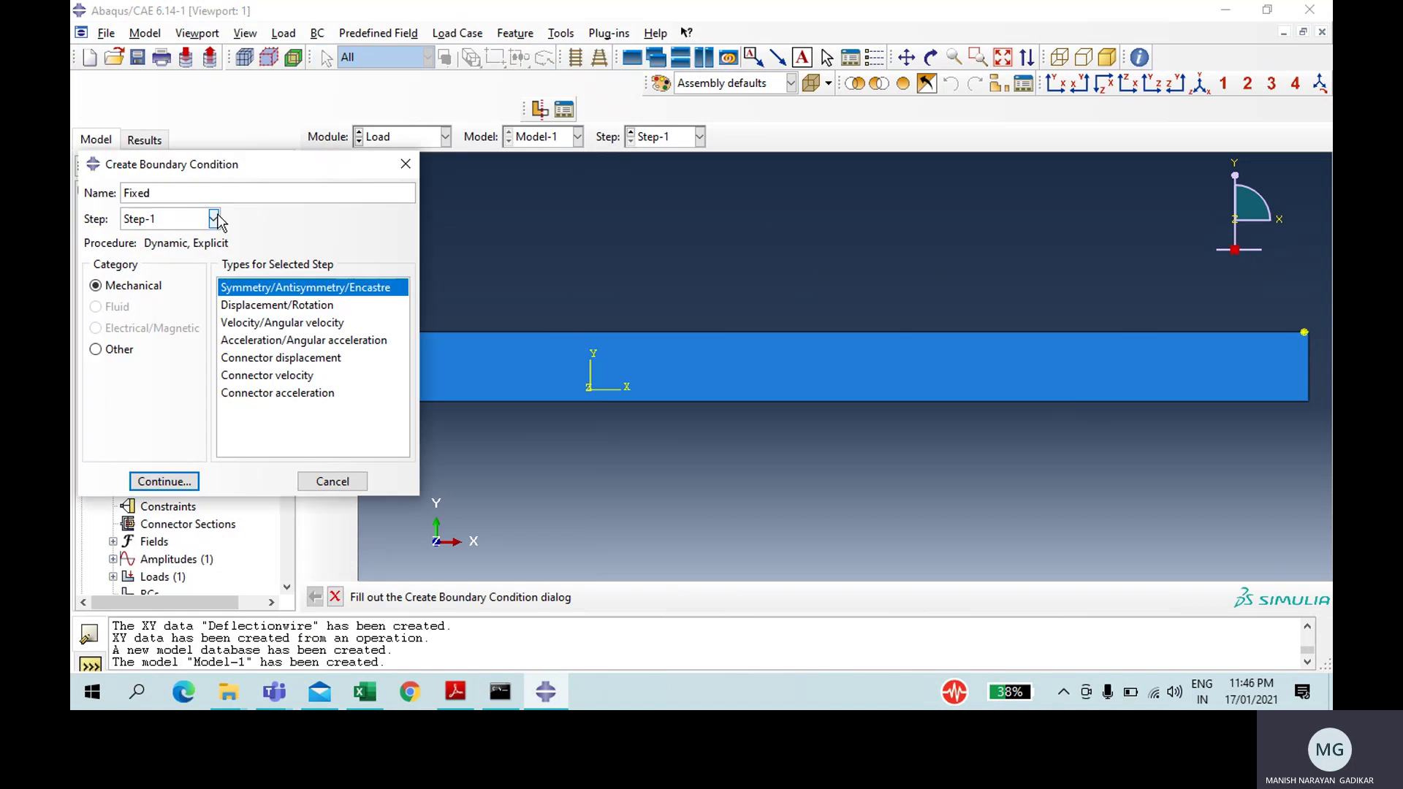
key("Return")
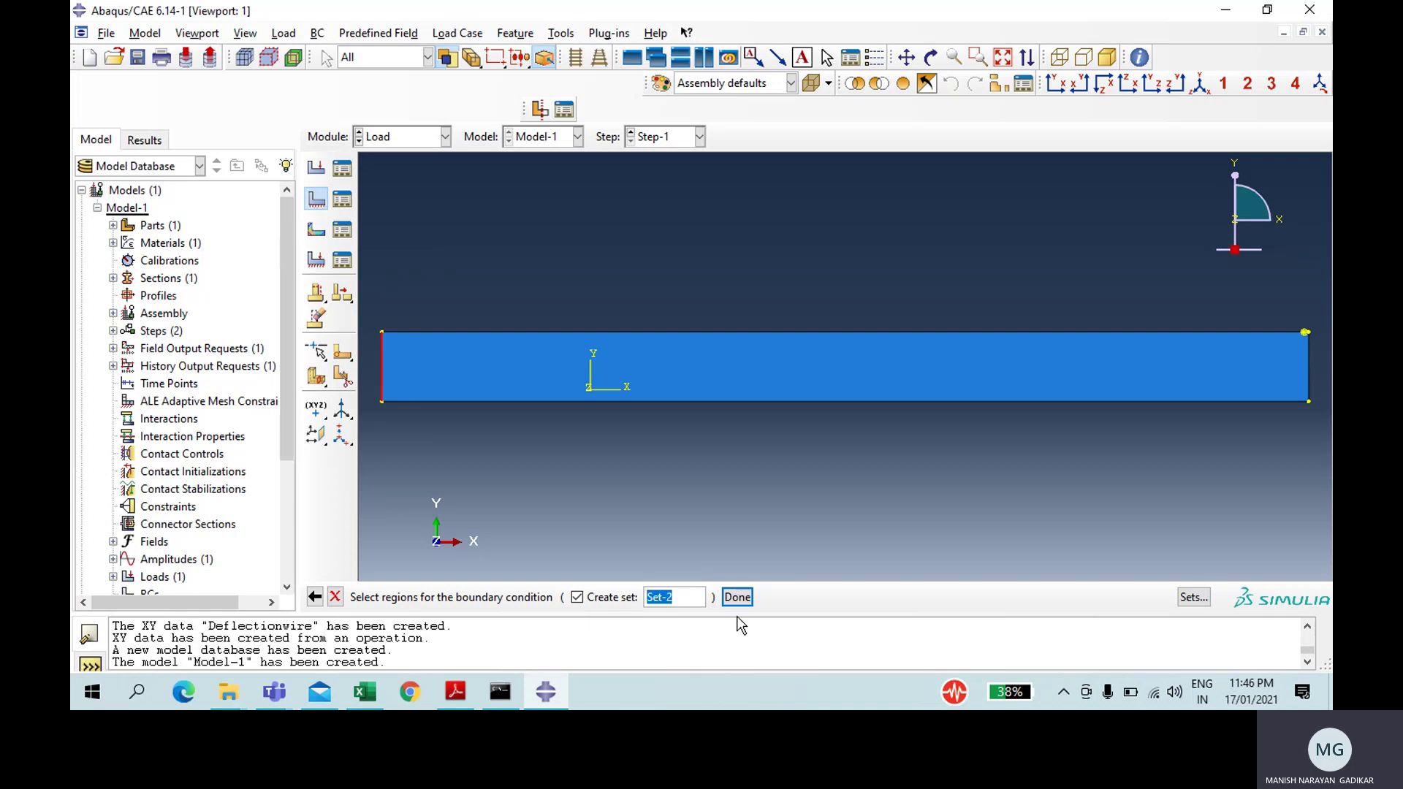
left_click(737, 597)
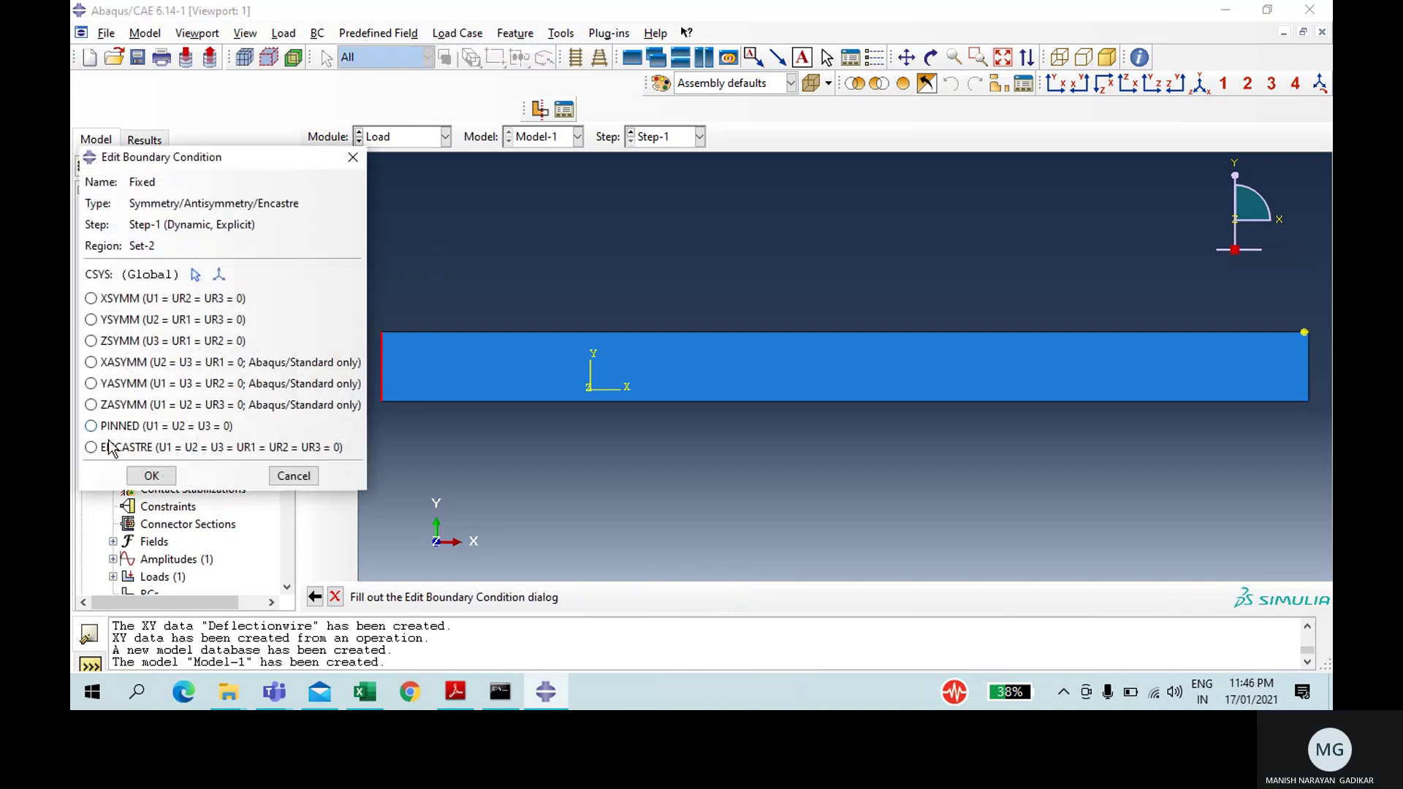
left_click(110, 447)
left_click(150, 476)
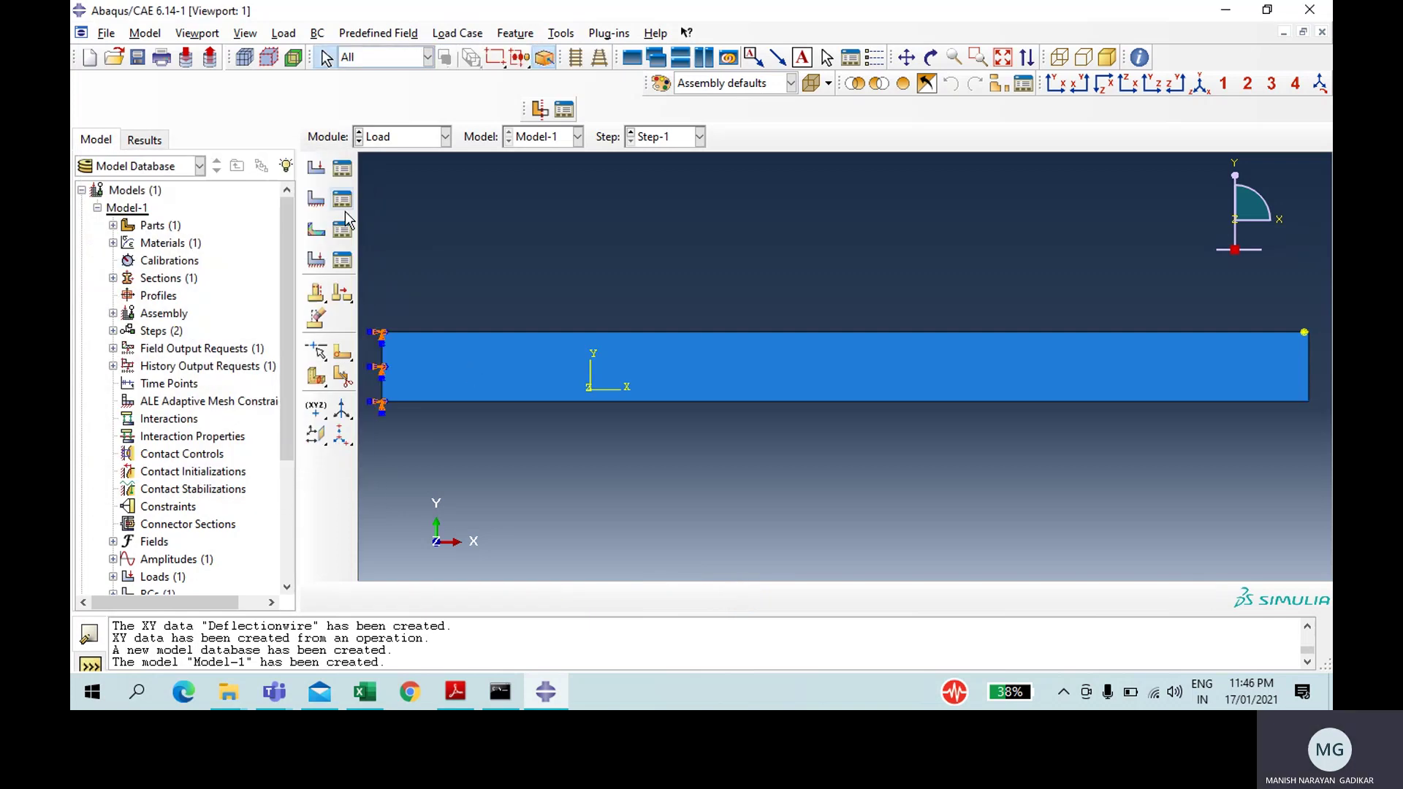
Step: In the Mesh module, seed all edges of the plate with an approximate element size of 0.05 and mesh the part instance
left_click(386, 138)
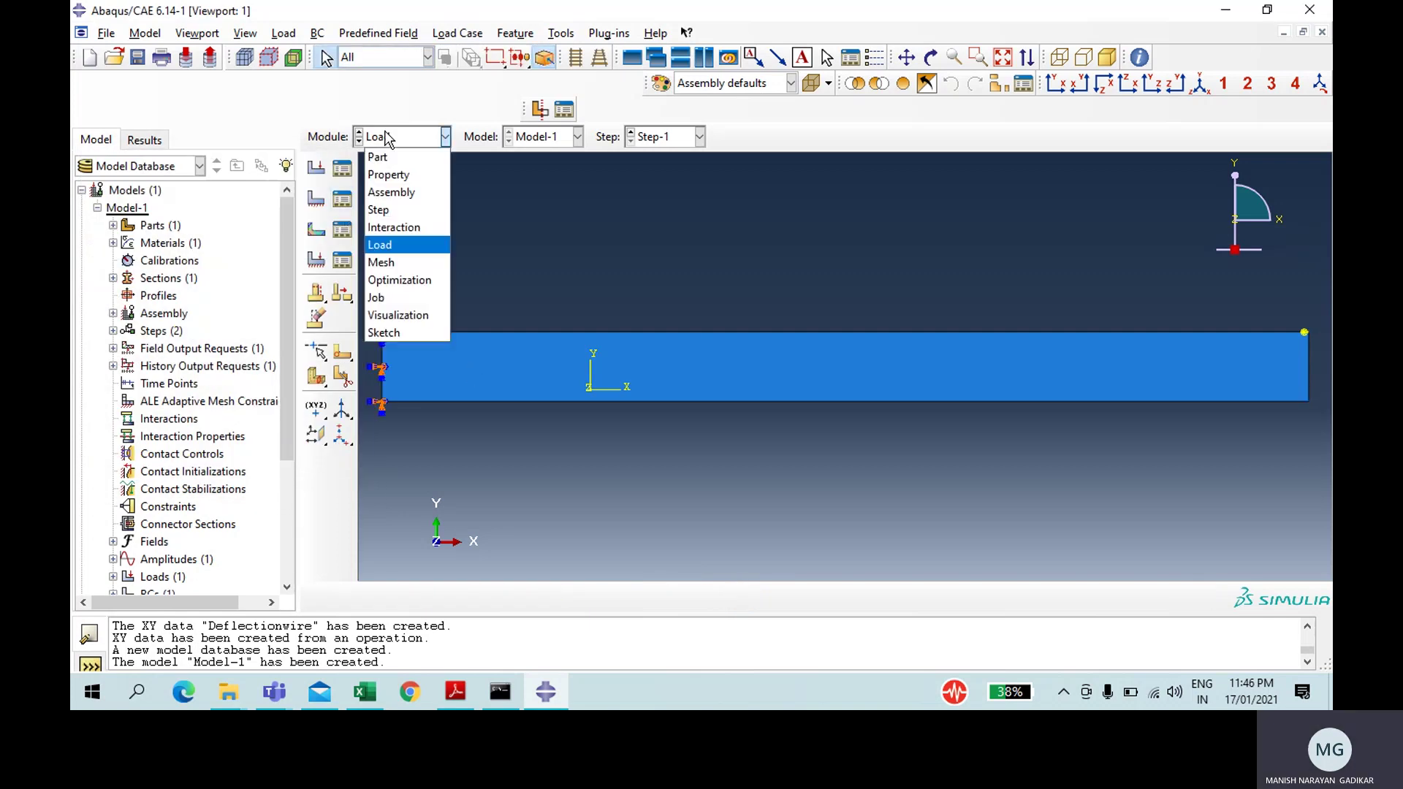
left_click(381, 262)
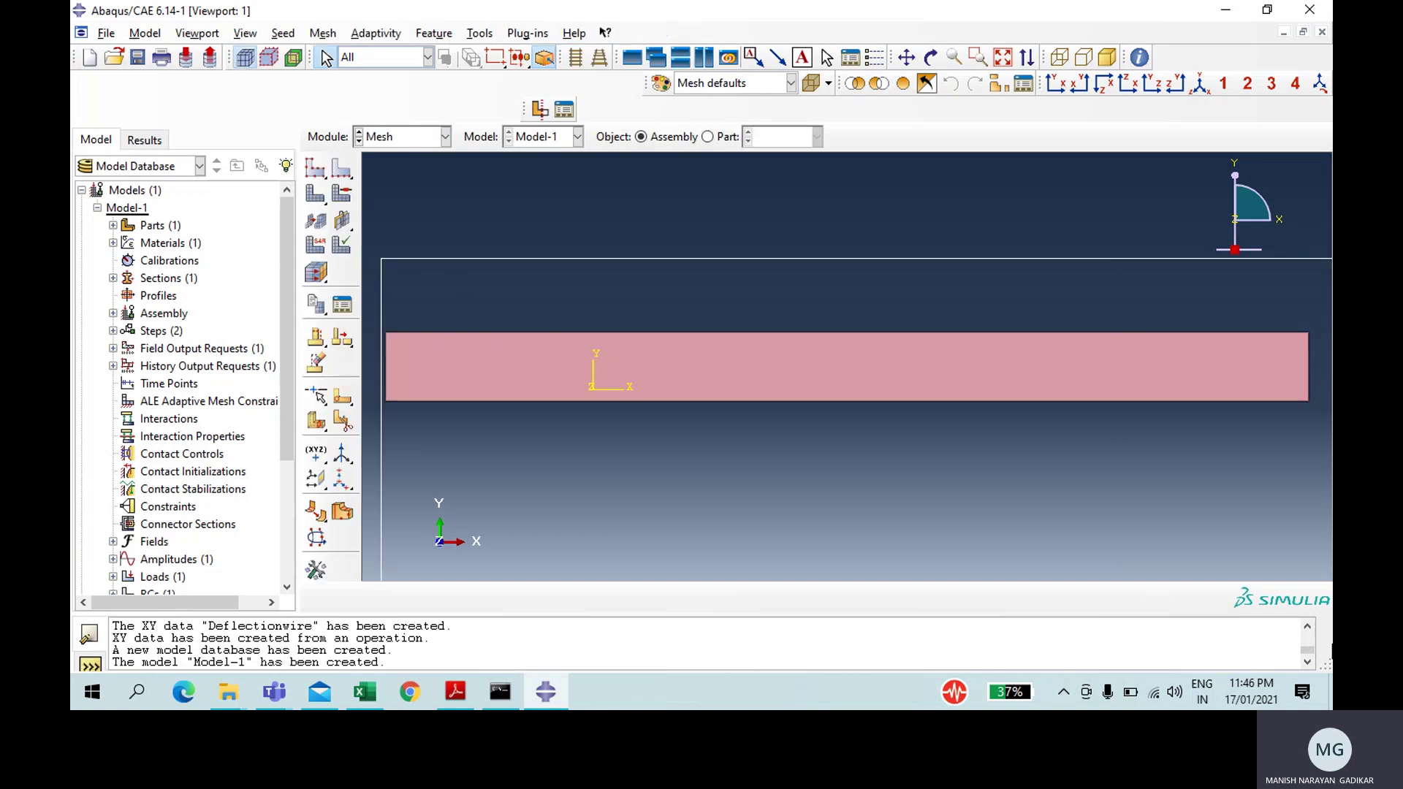
left_click(341, 171)
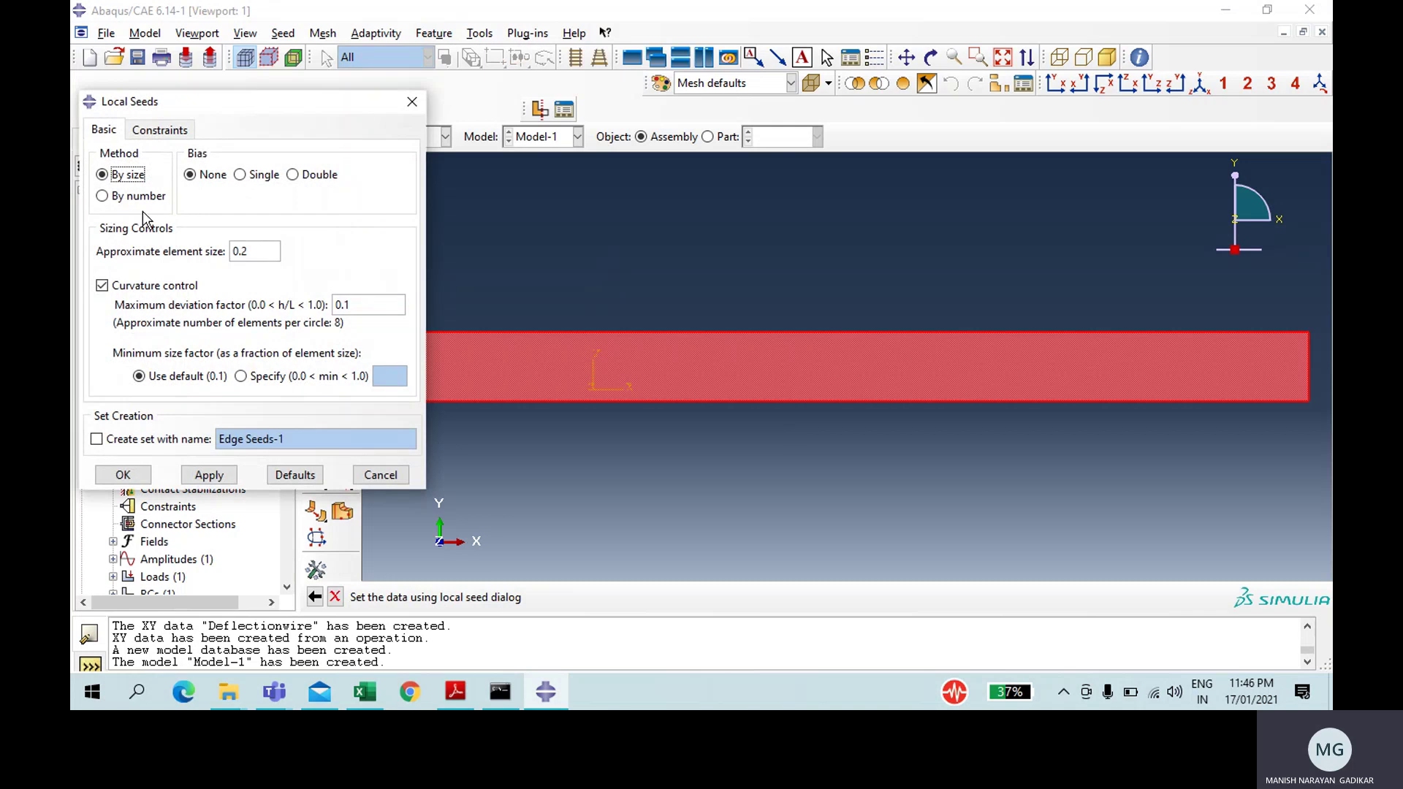
left_click(275, 251)
key("BackSpace")
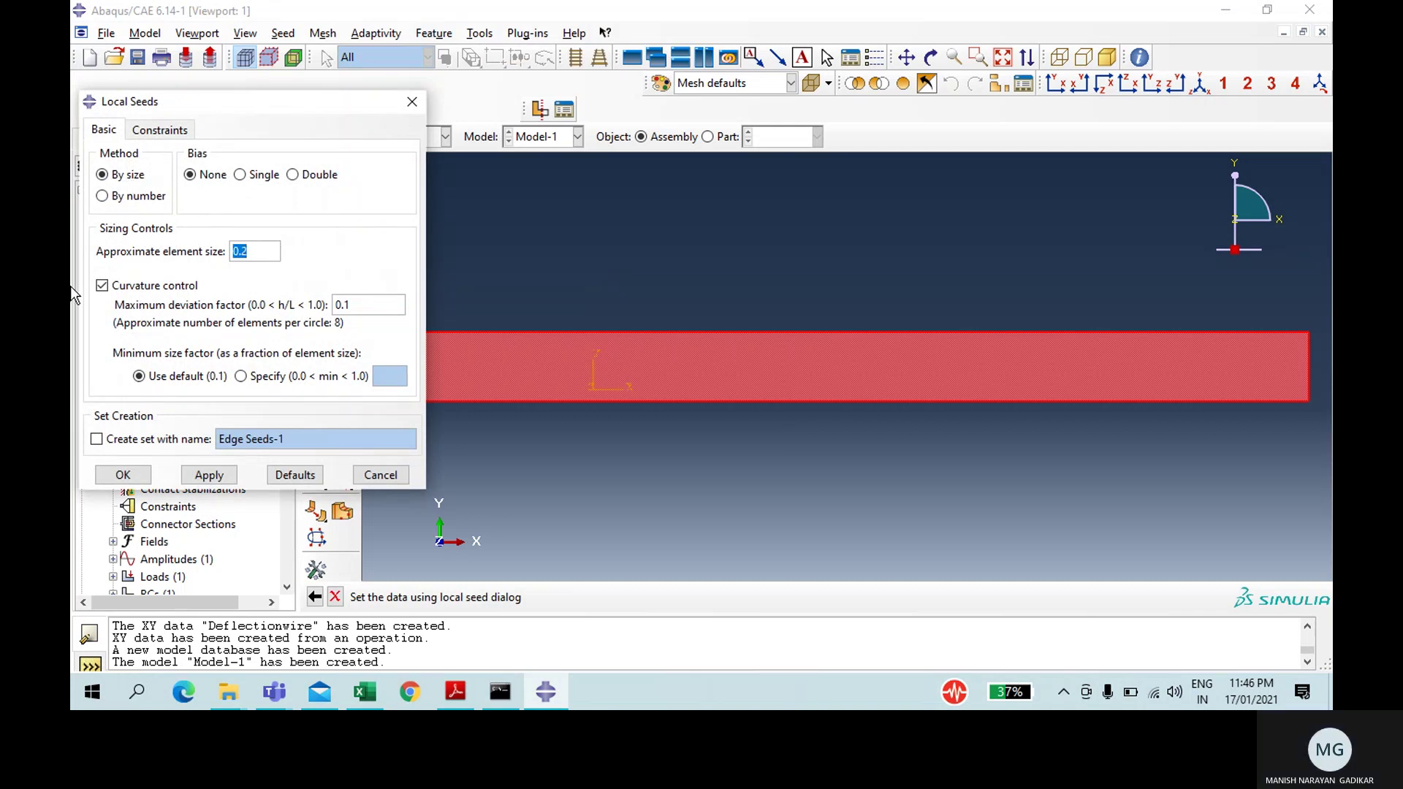
type("05")
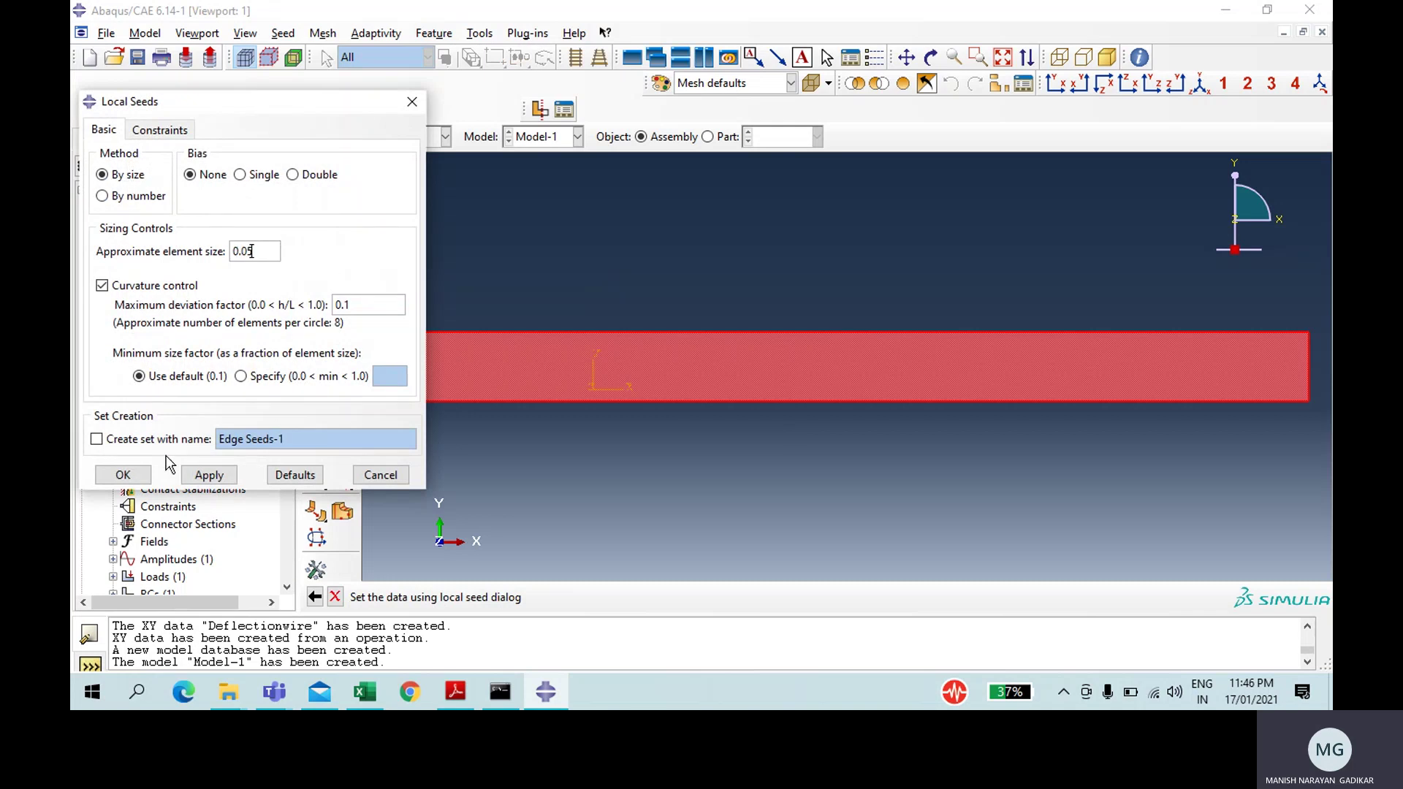
left_click(139, 474)
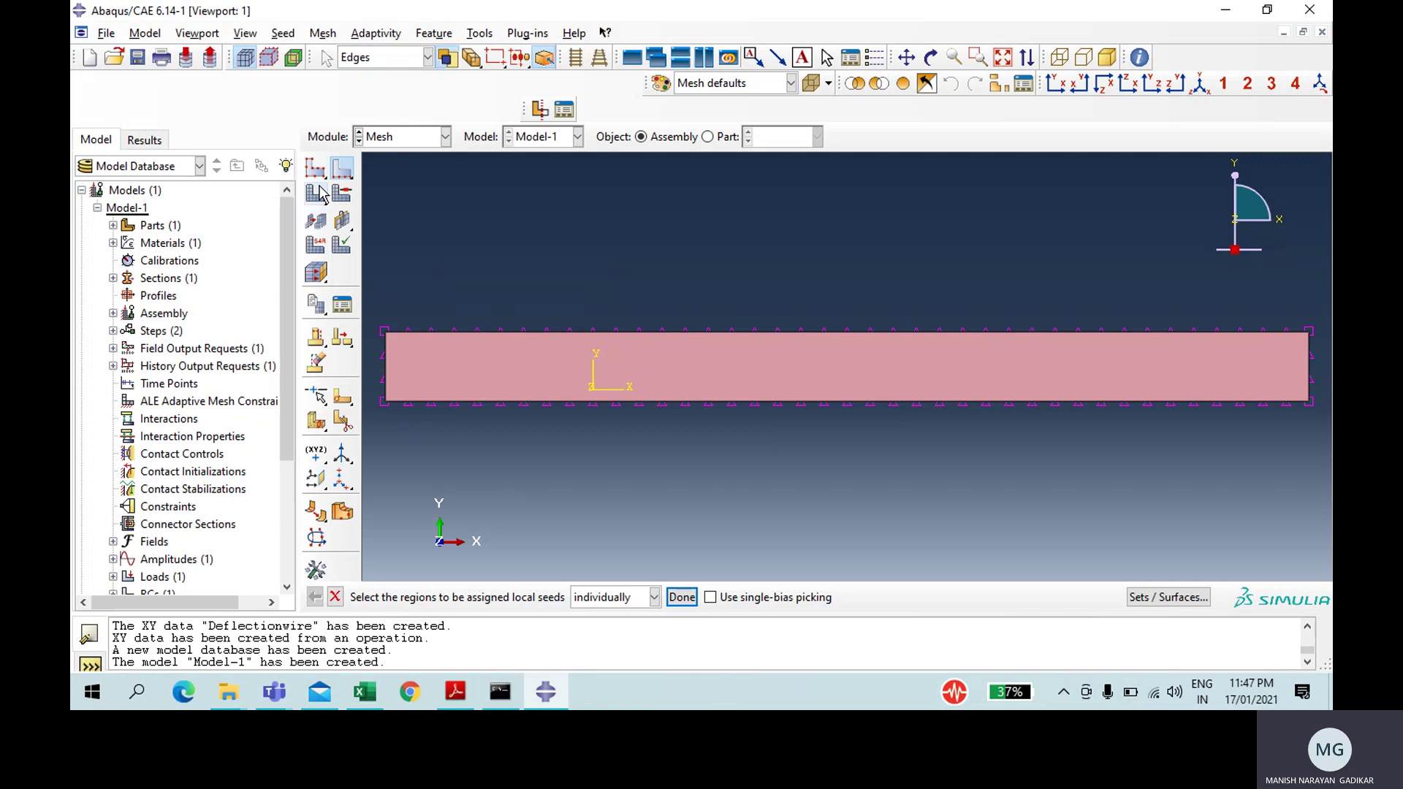
left_click(317, 194)
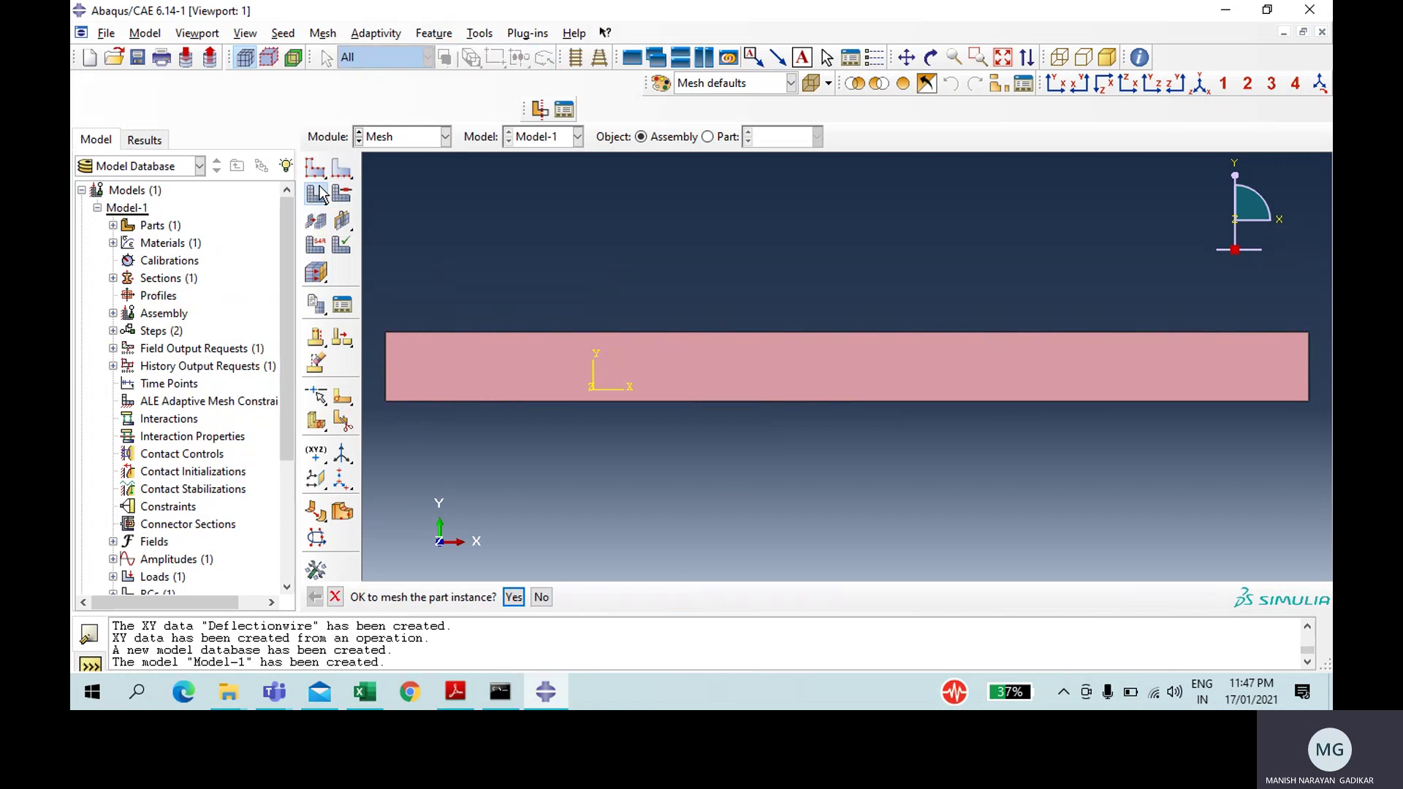
middle_click(509, 426)
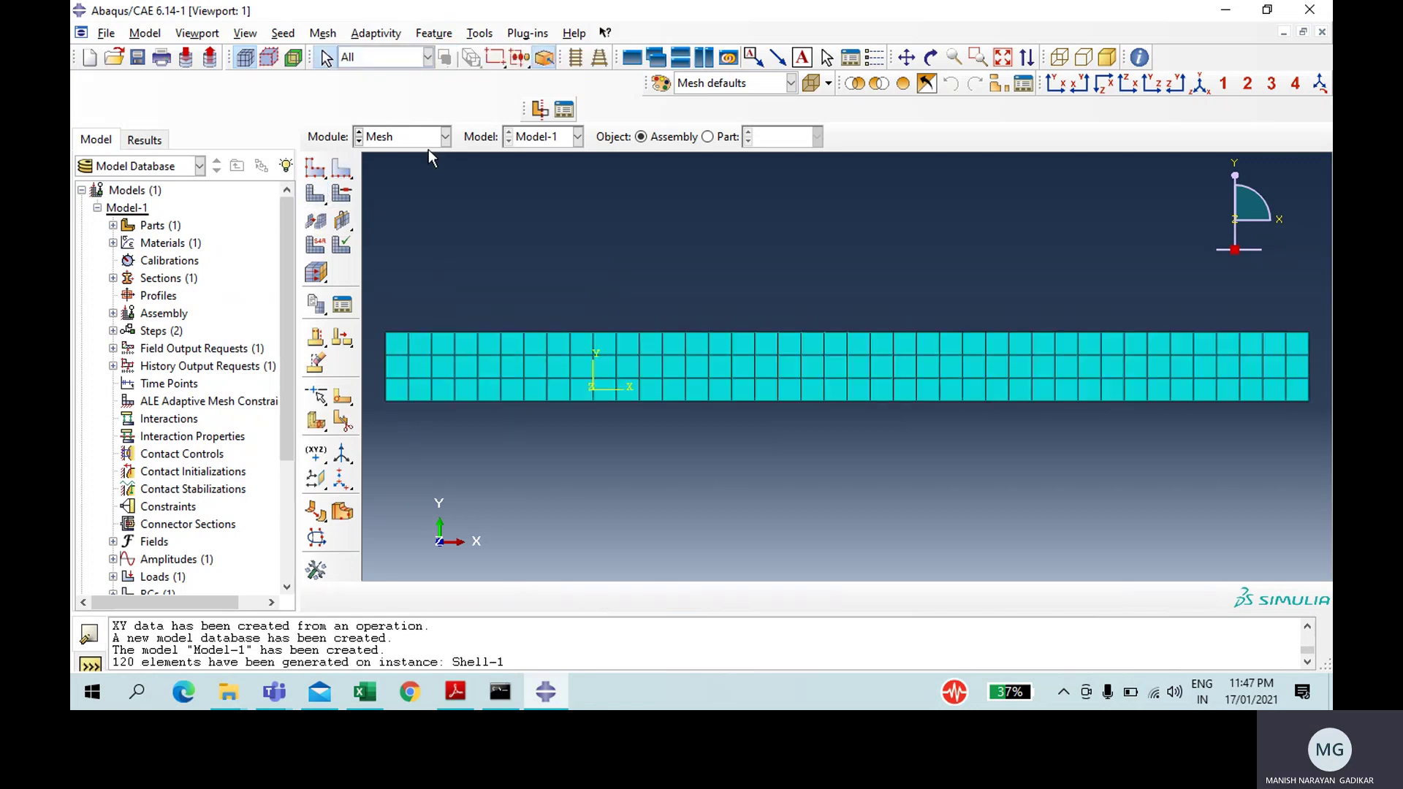
Step: In the Step module, create a geometry set named Reaction from the plate's left edge
left_click(410, 139)
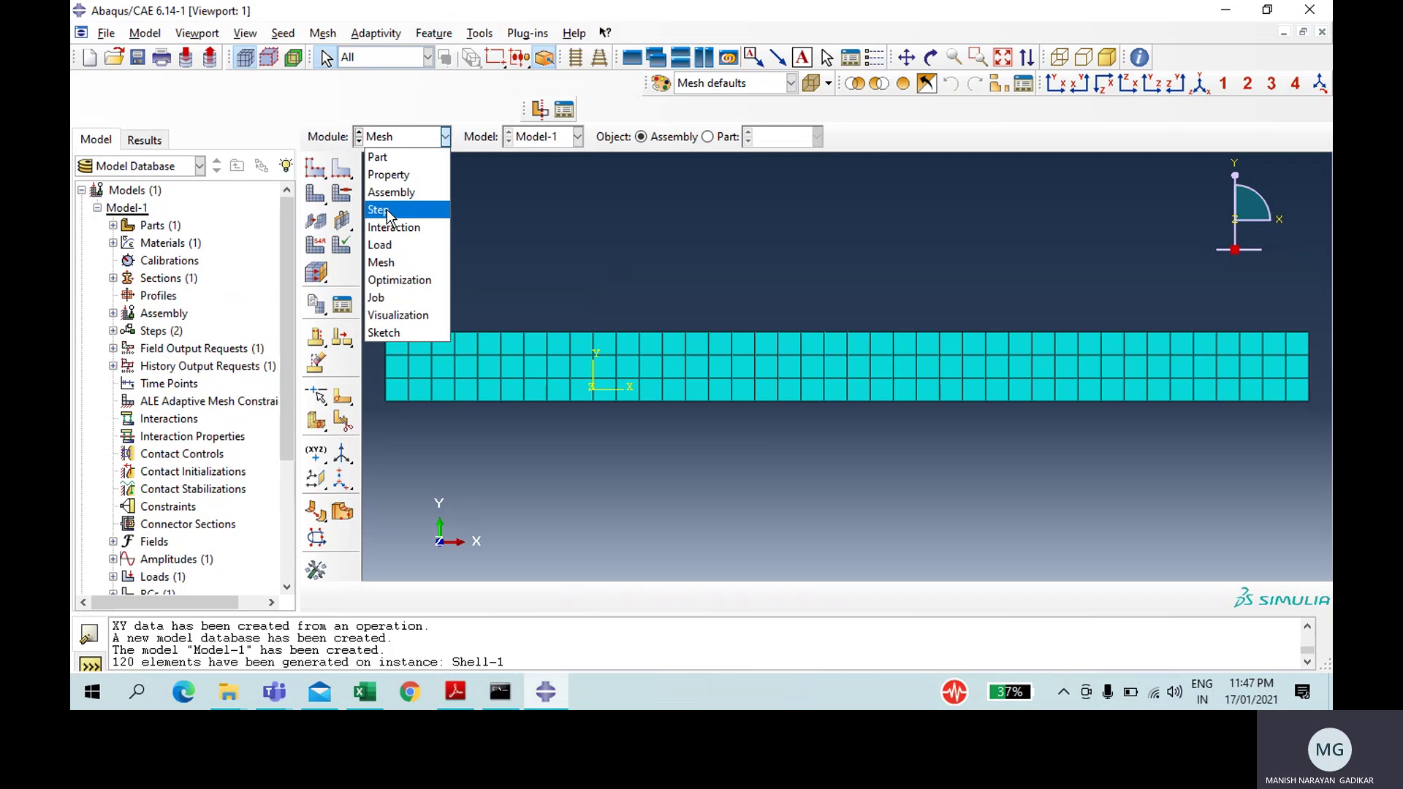
left_click(387, 210)
left_click(414, 33)
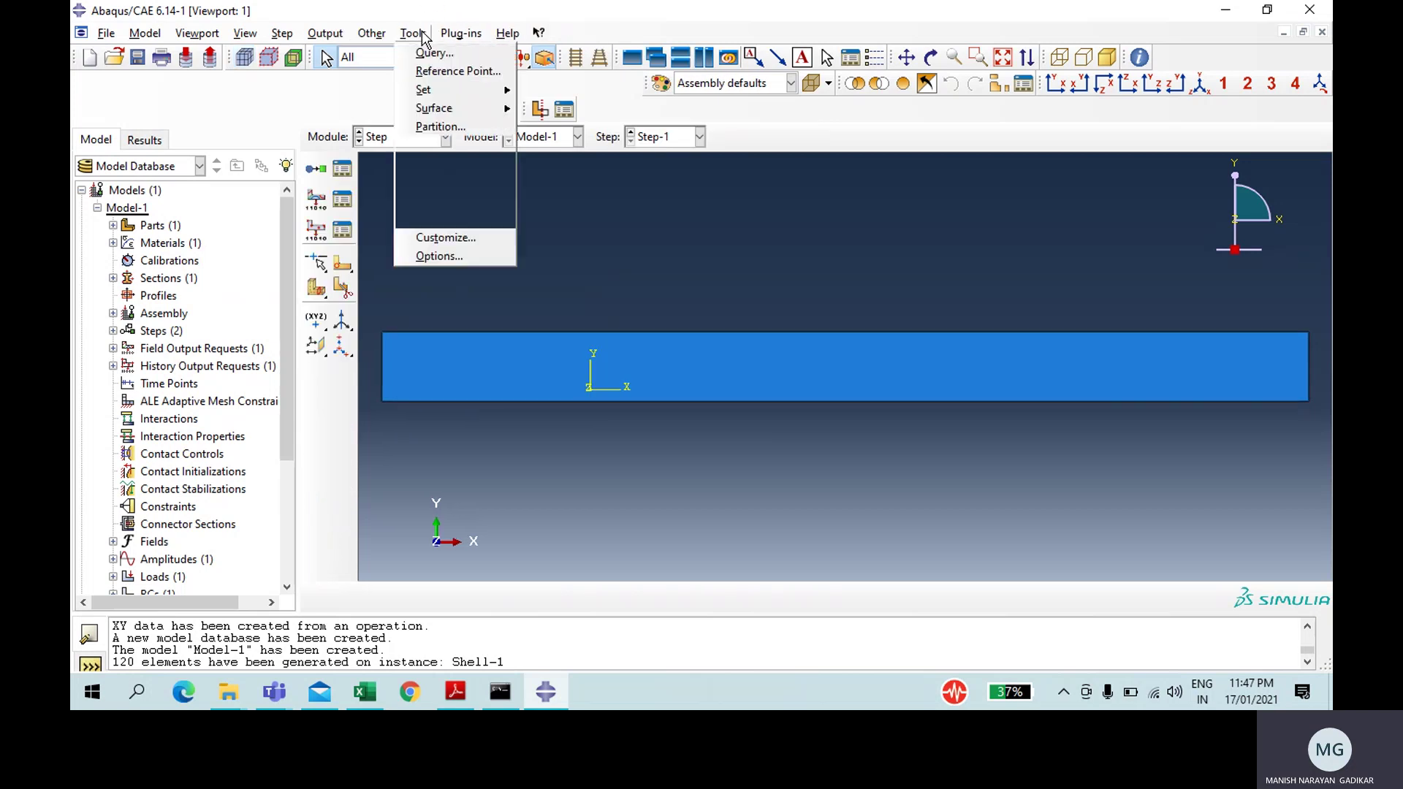
mouse_move(447, 88)
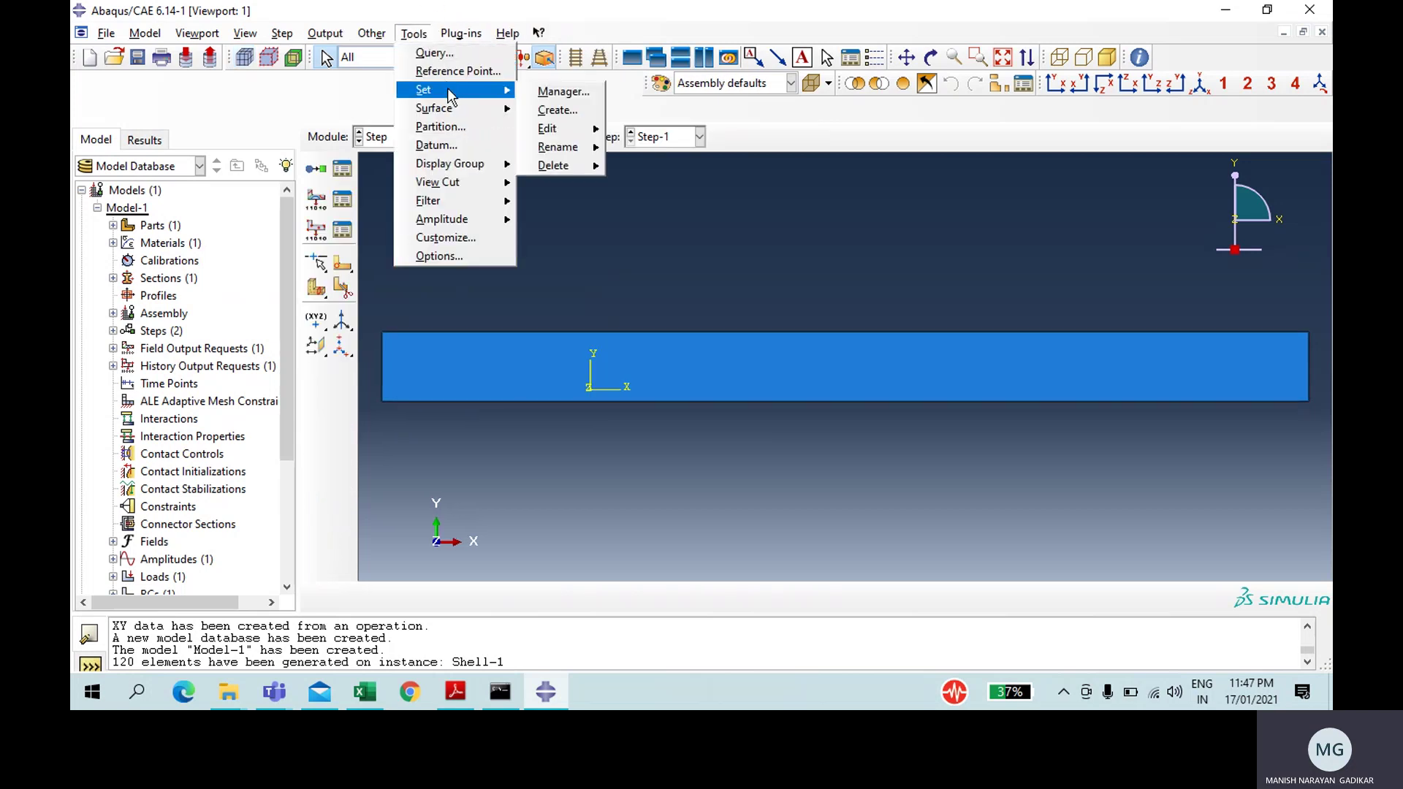
left_click(580, 112)
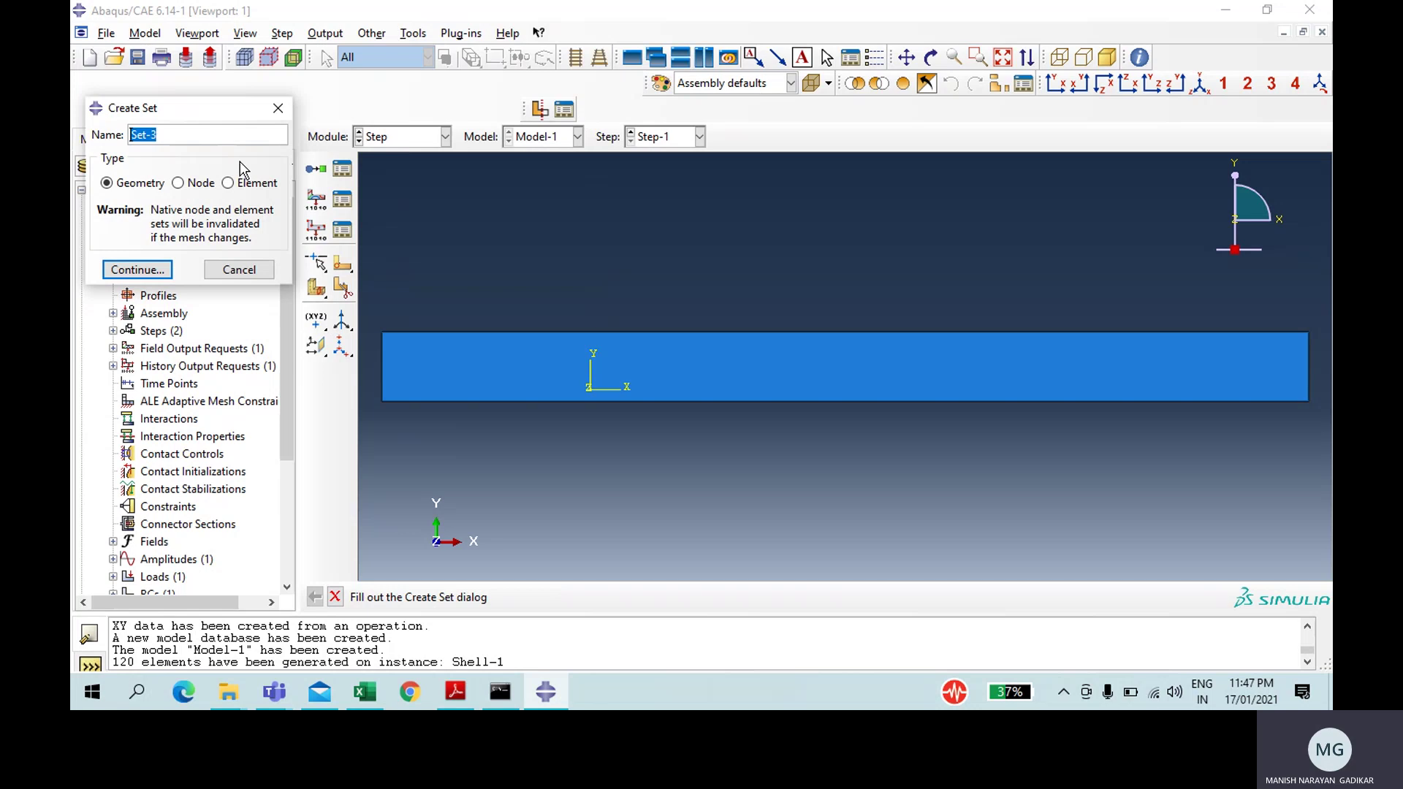
type("Reaction")
left_click(137, 270)
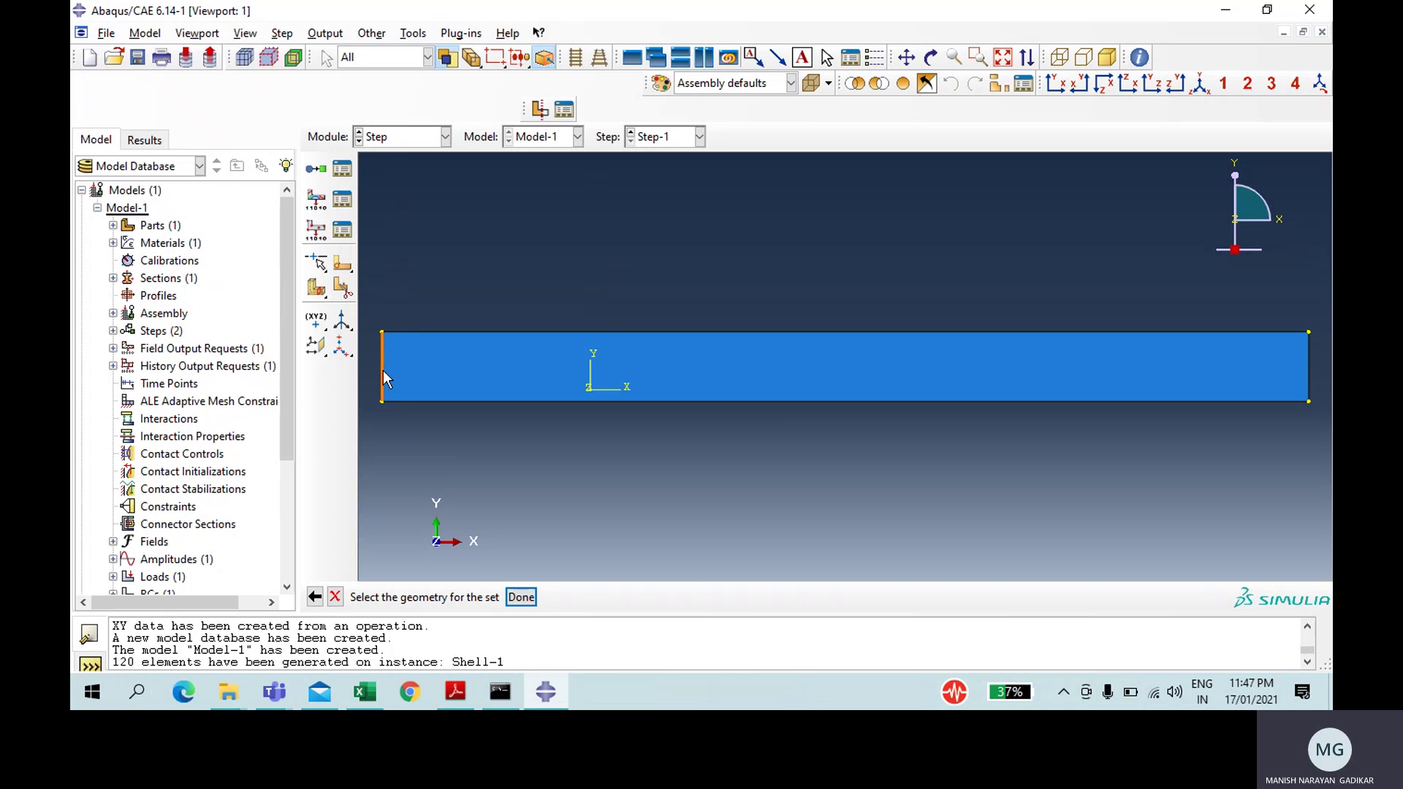
left_click(521, 596)
Step: Create a node set named Deflection containing the mesh node at the plate's upper-right corner
left_click(411, 33)
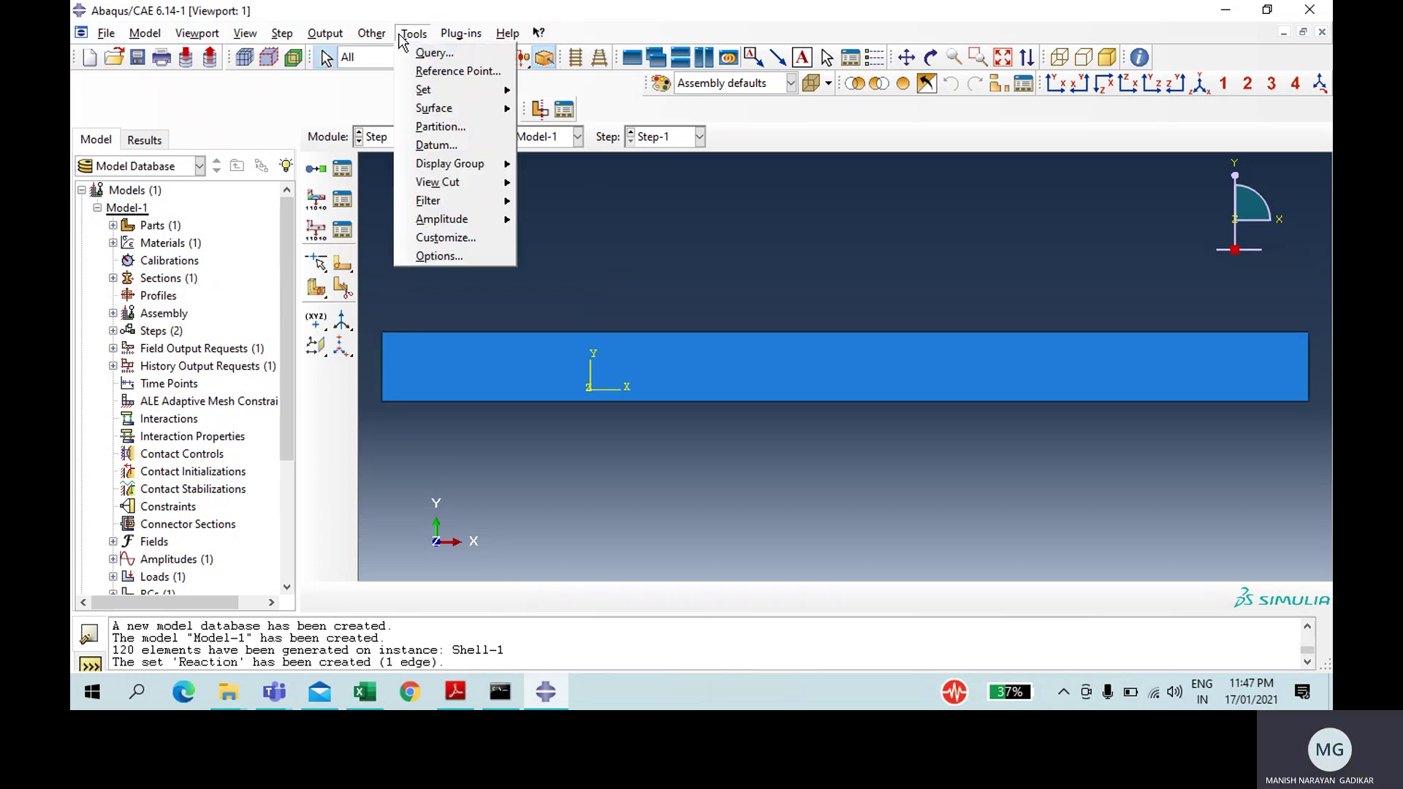
mouse_move(457, 92)
left_click(537, 111)
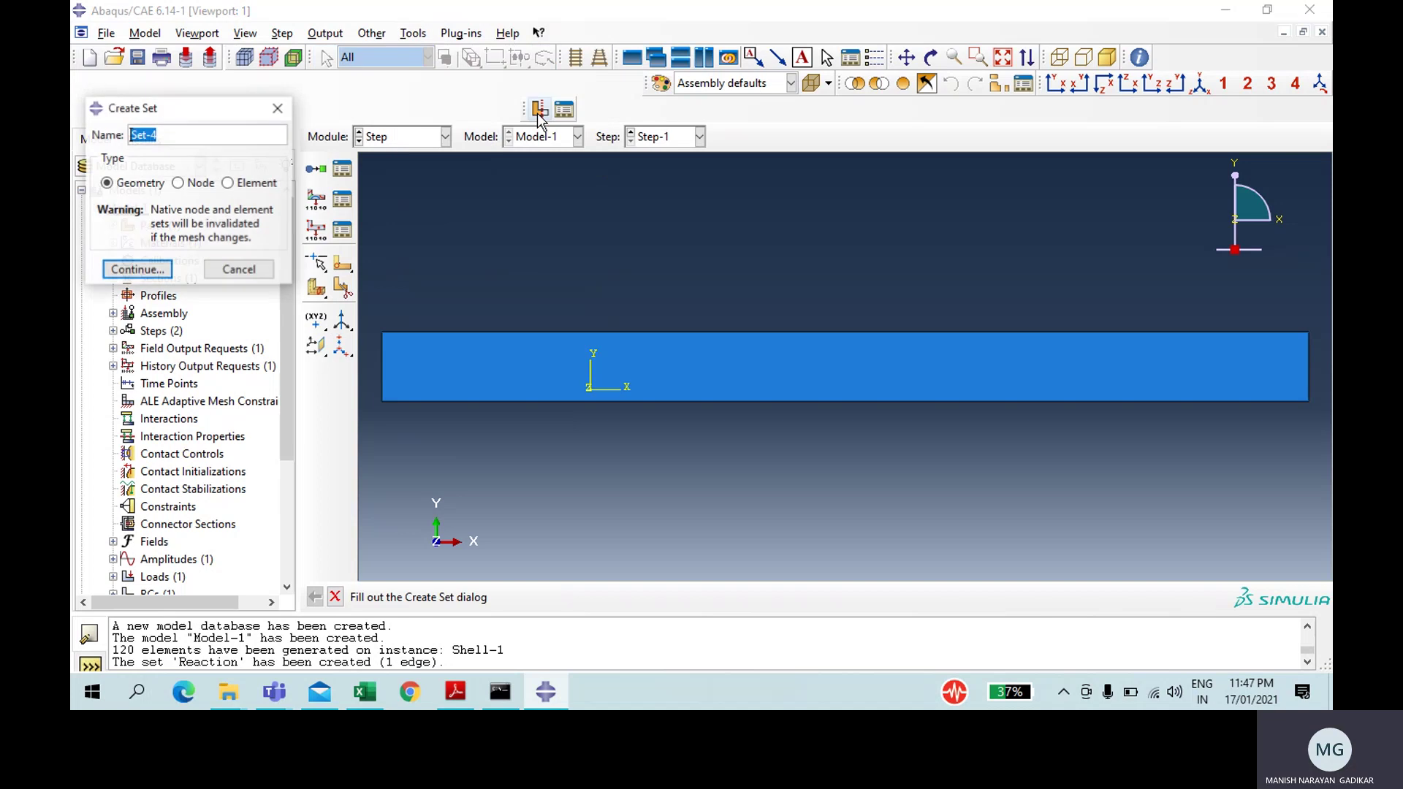
type("Deflect")
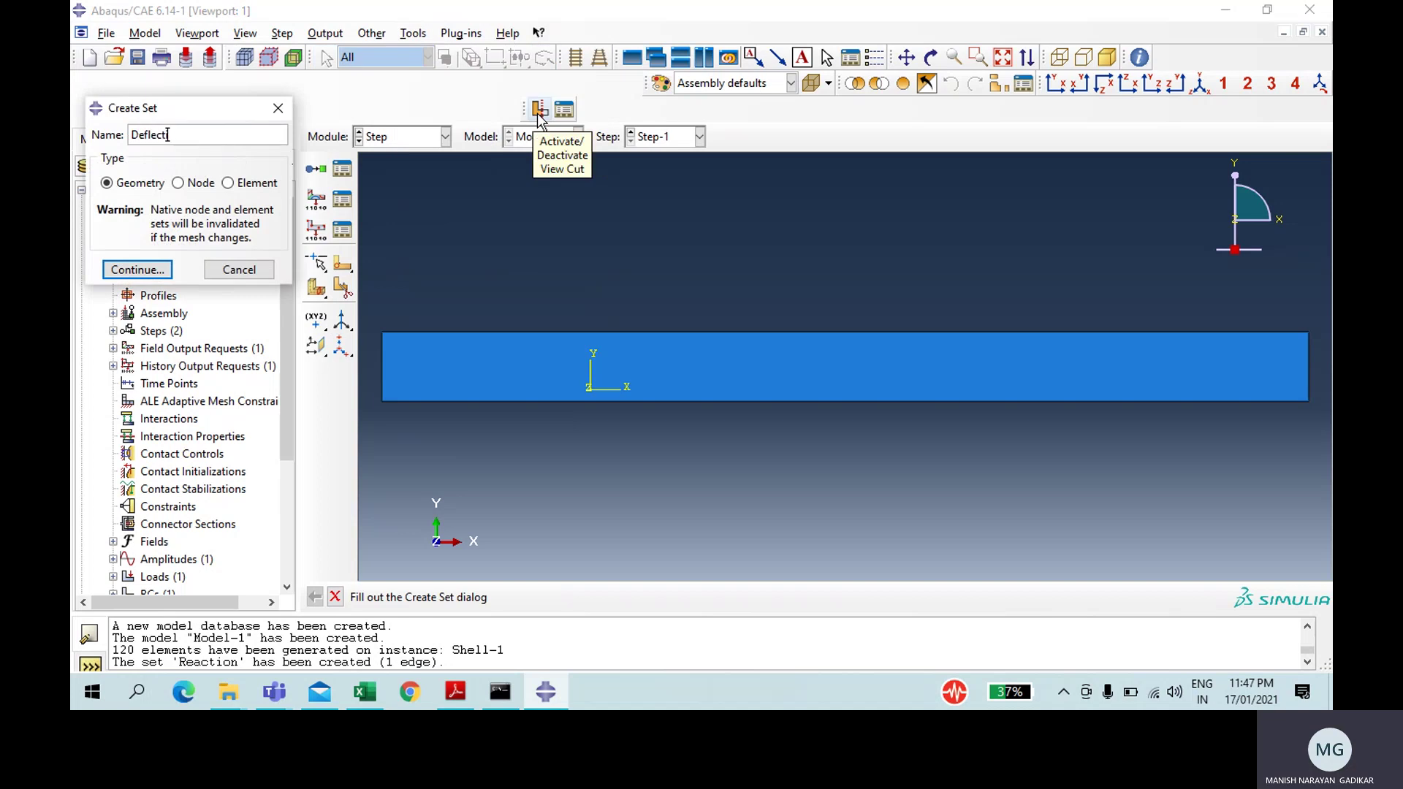
type("ion")
left_click(201, 183)
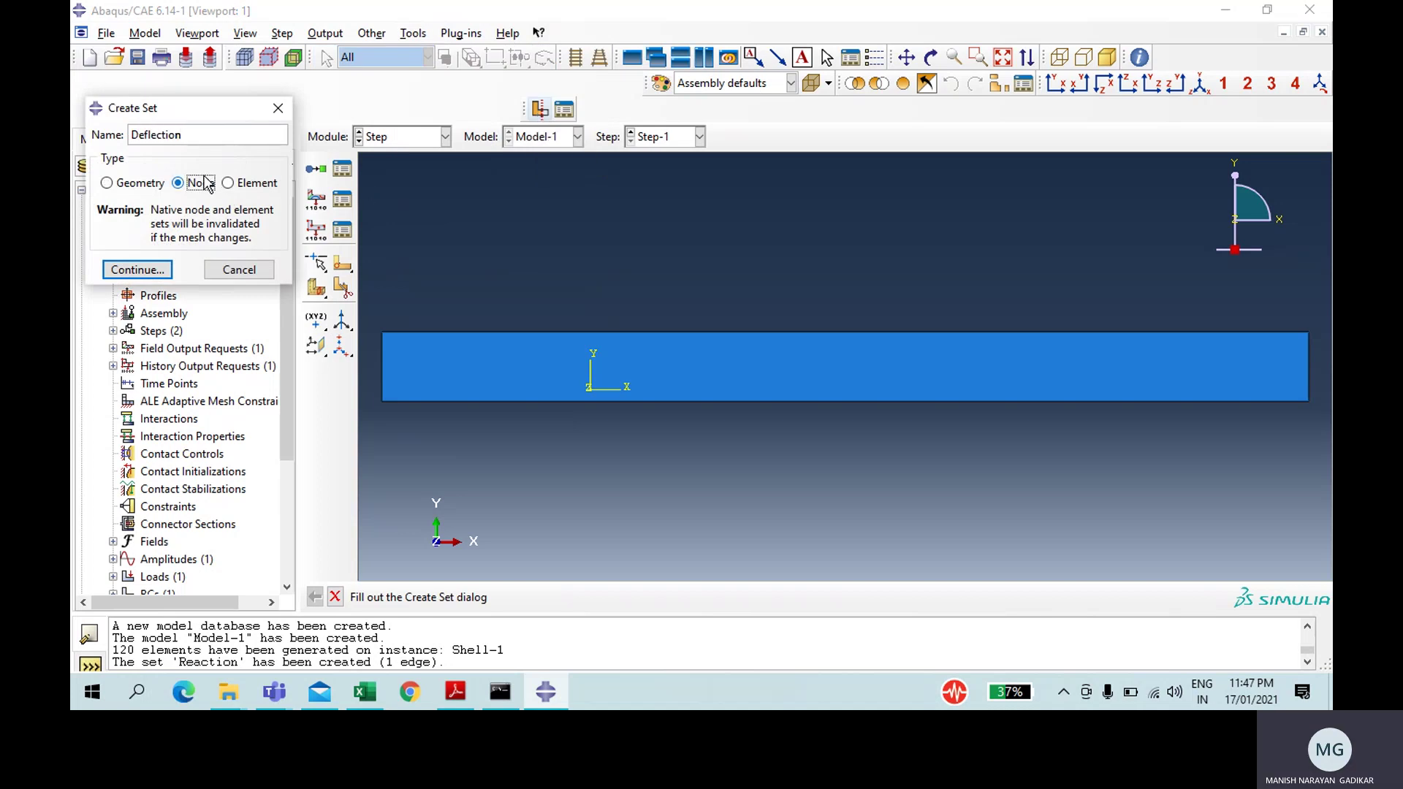
left_click(137, 269)
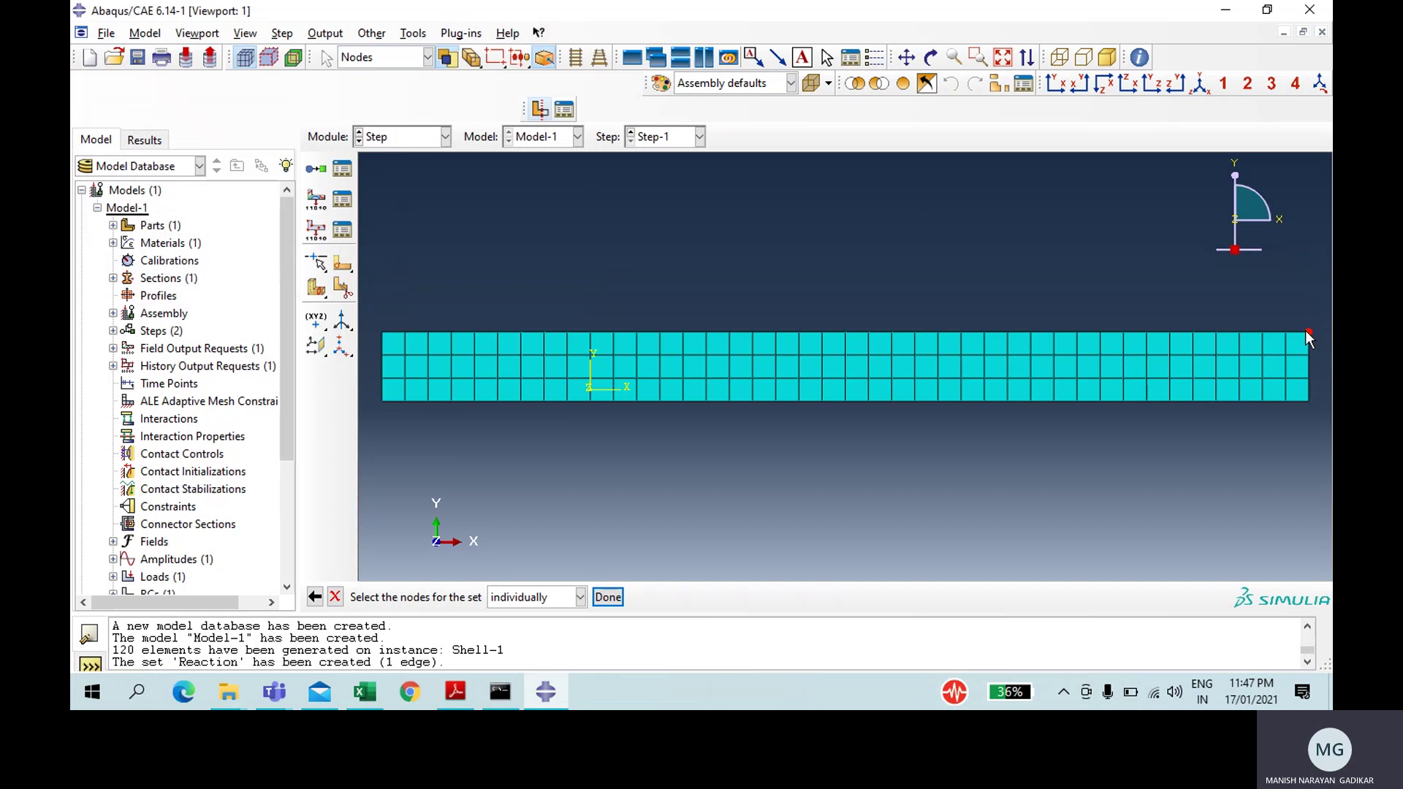
left_click(606, 598)
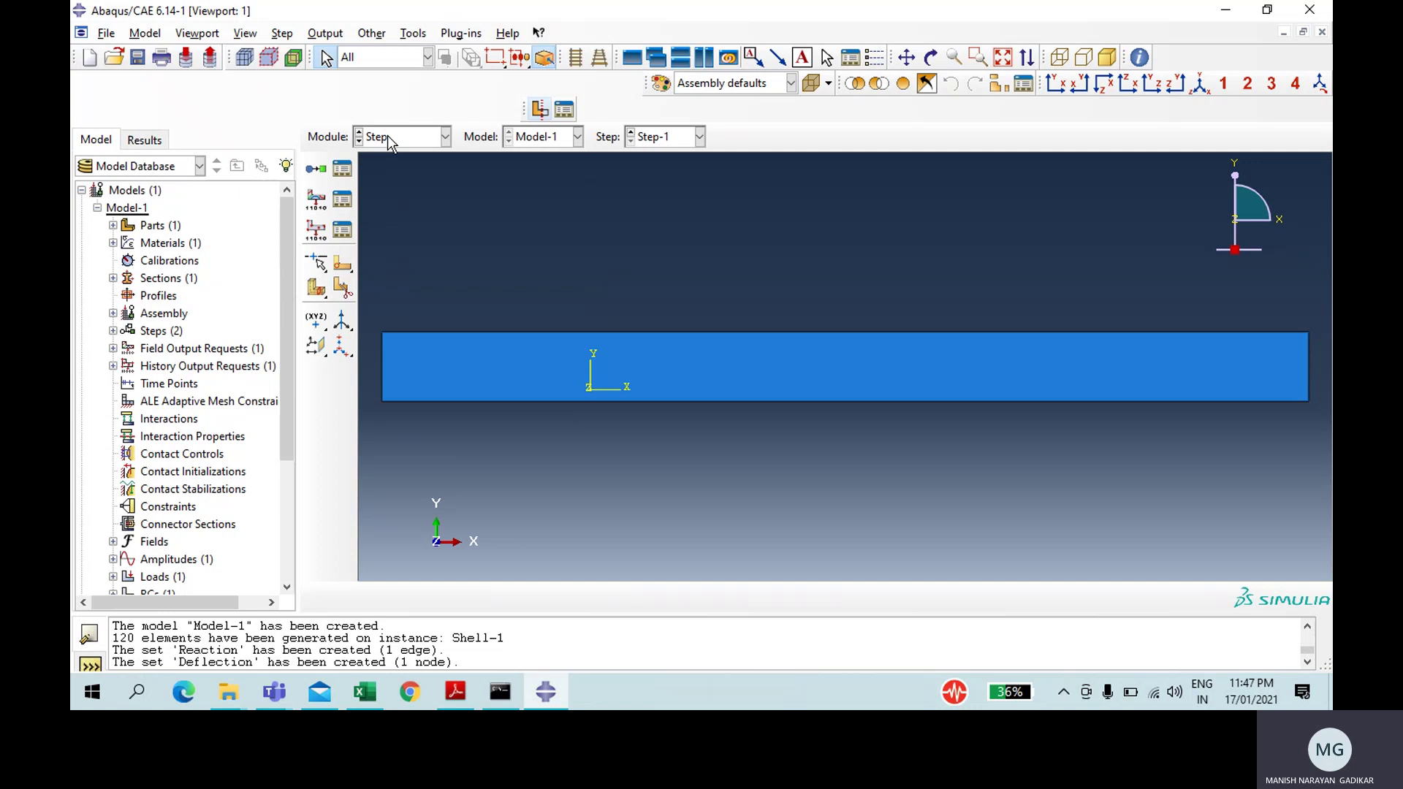
Step: Create a history output request named Reaction in Step-1 with the Reaction set as its domain
left_click(343, 223)
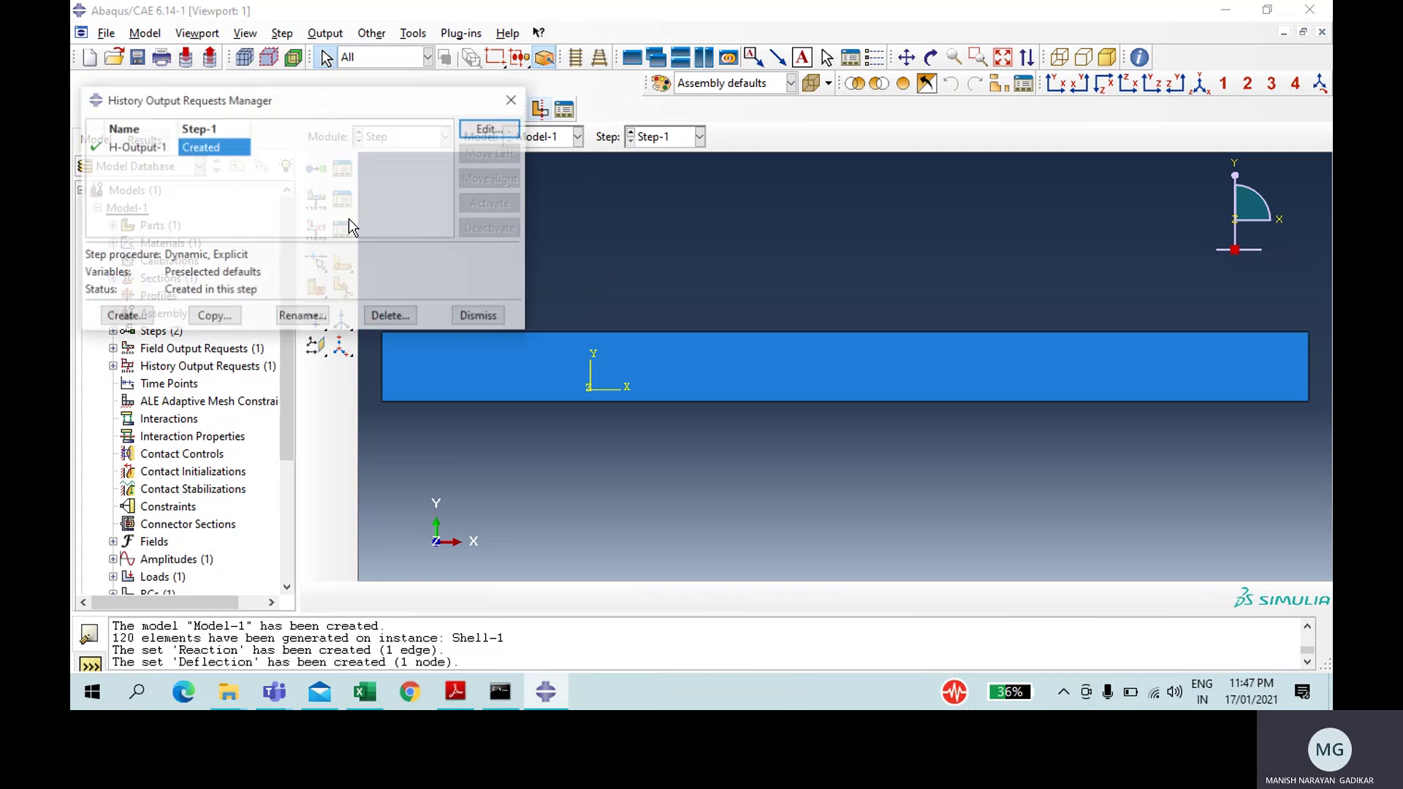
left_click(125, 317)
type("Rea")
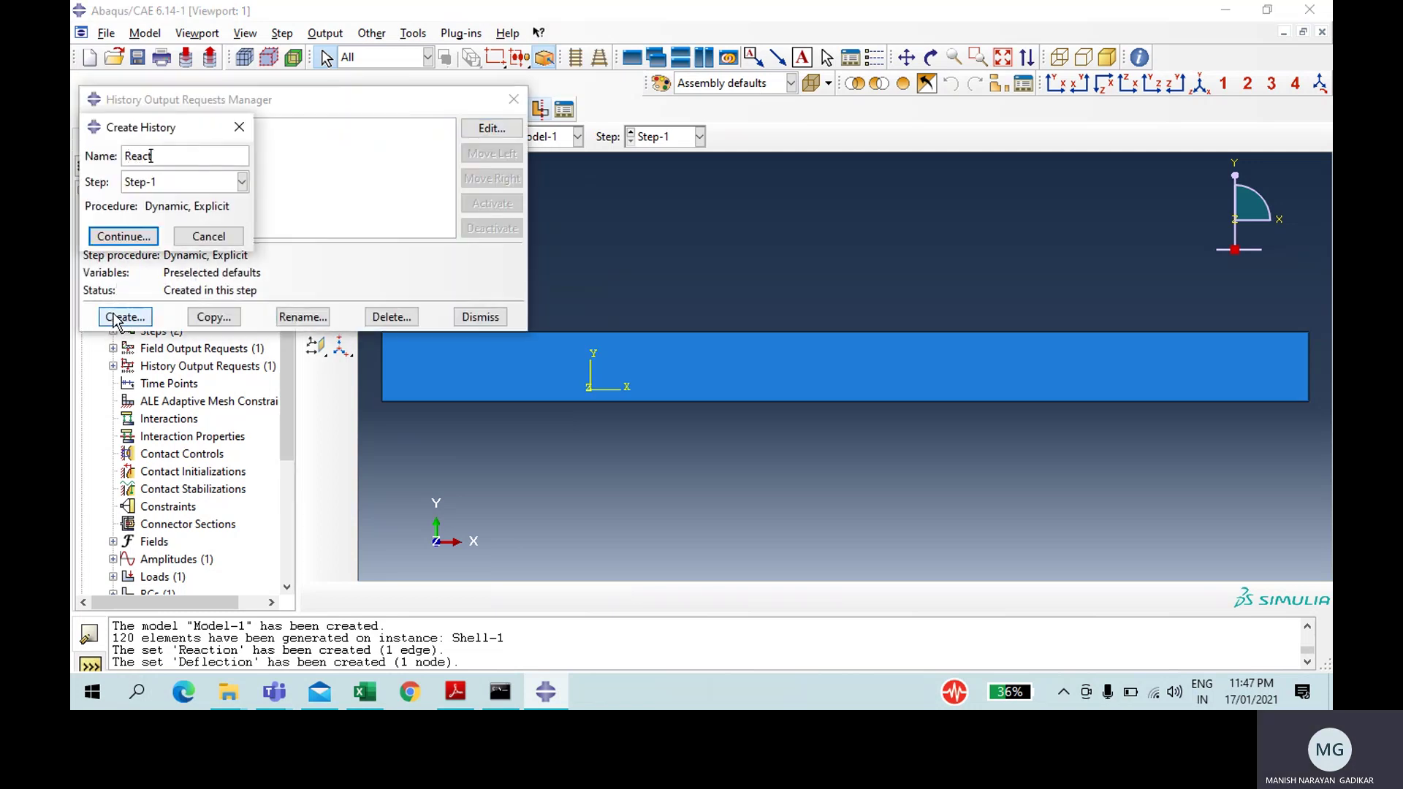
type("ction")
key("Return")
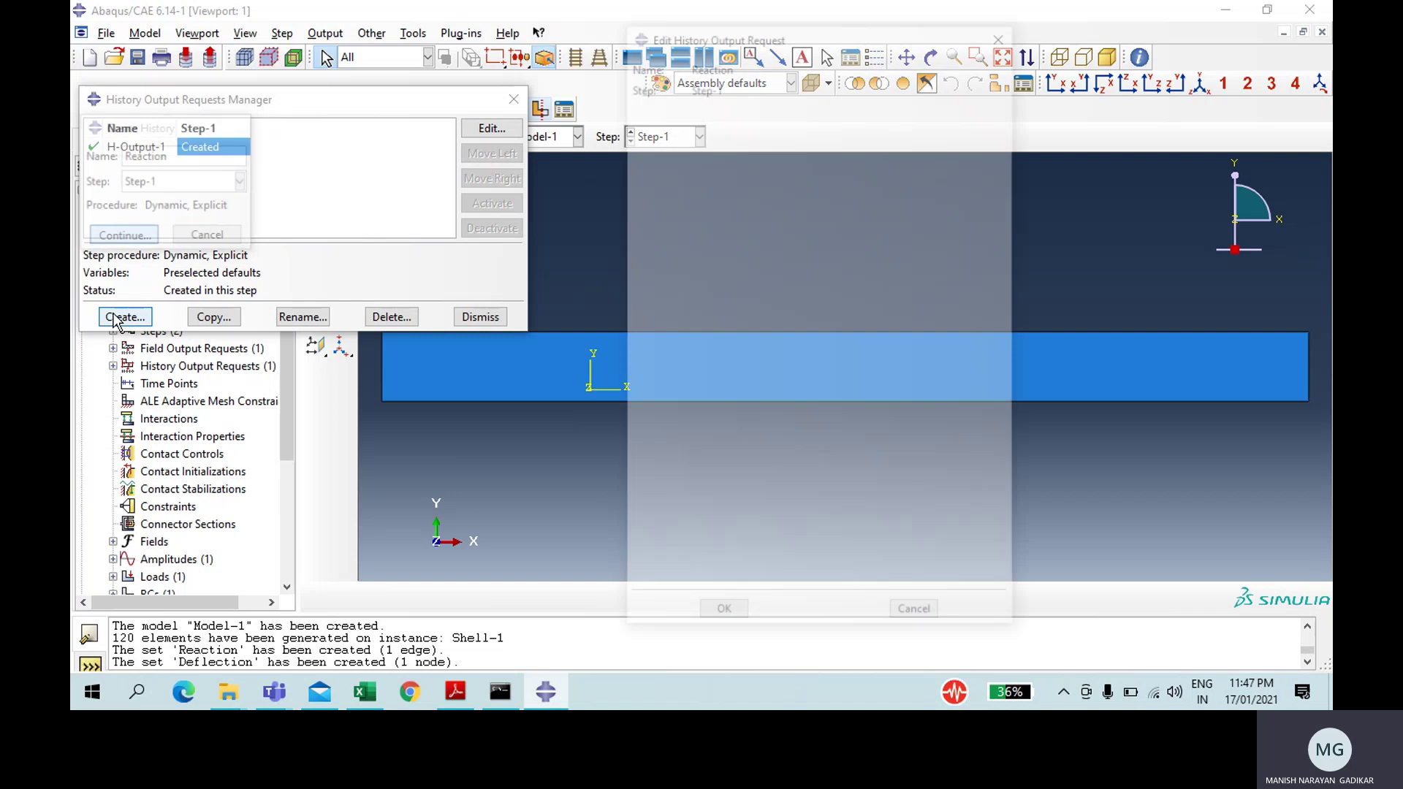
left_click(716, 134)
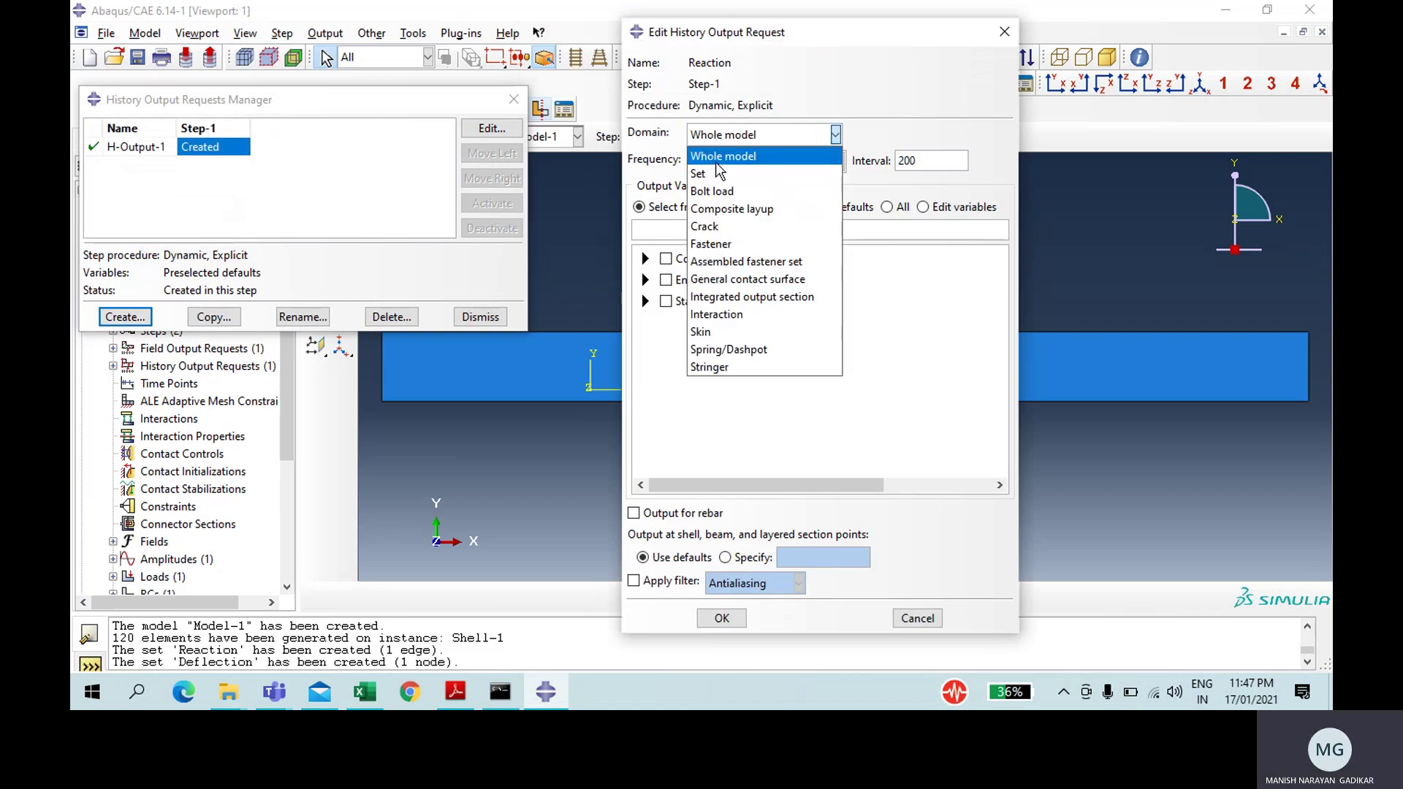
left_click(720, 170)
left_click(869, 136)
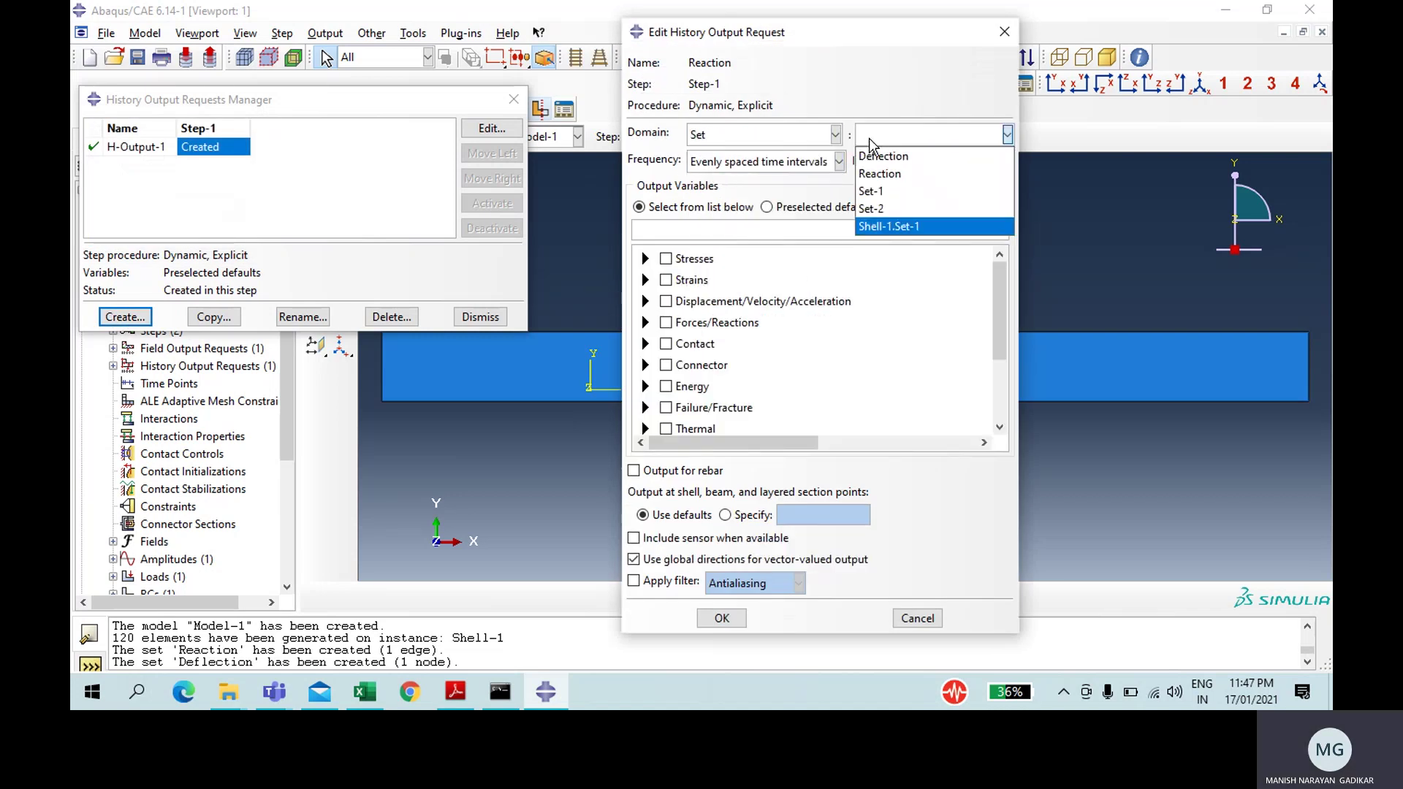
left_click(879, 177)
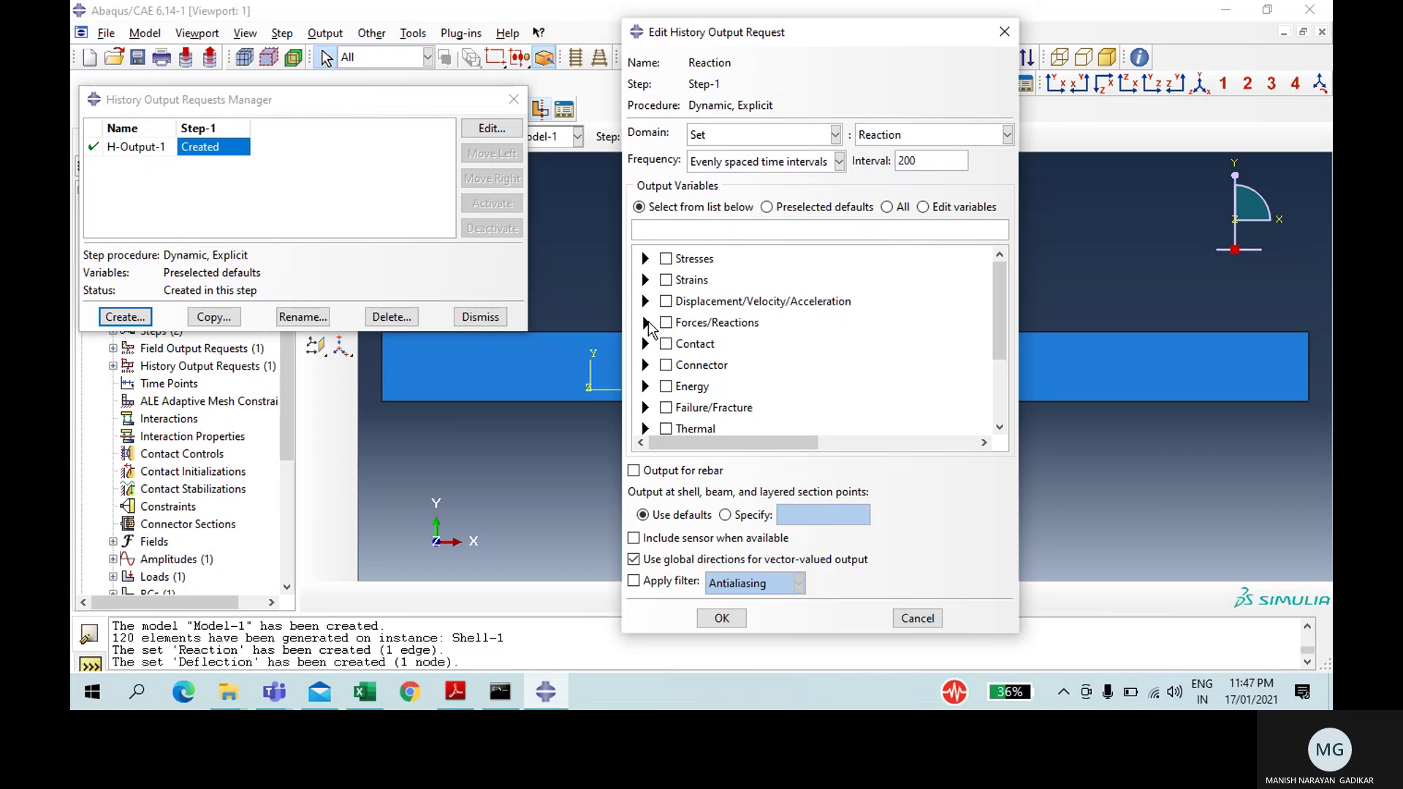
Step: Select the RF3 reaction force as the output variable of the Reaction history request and save the request
left_click(645, 322)
left_click(667, 341)
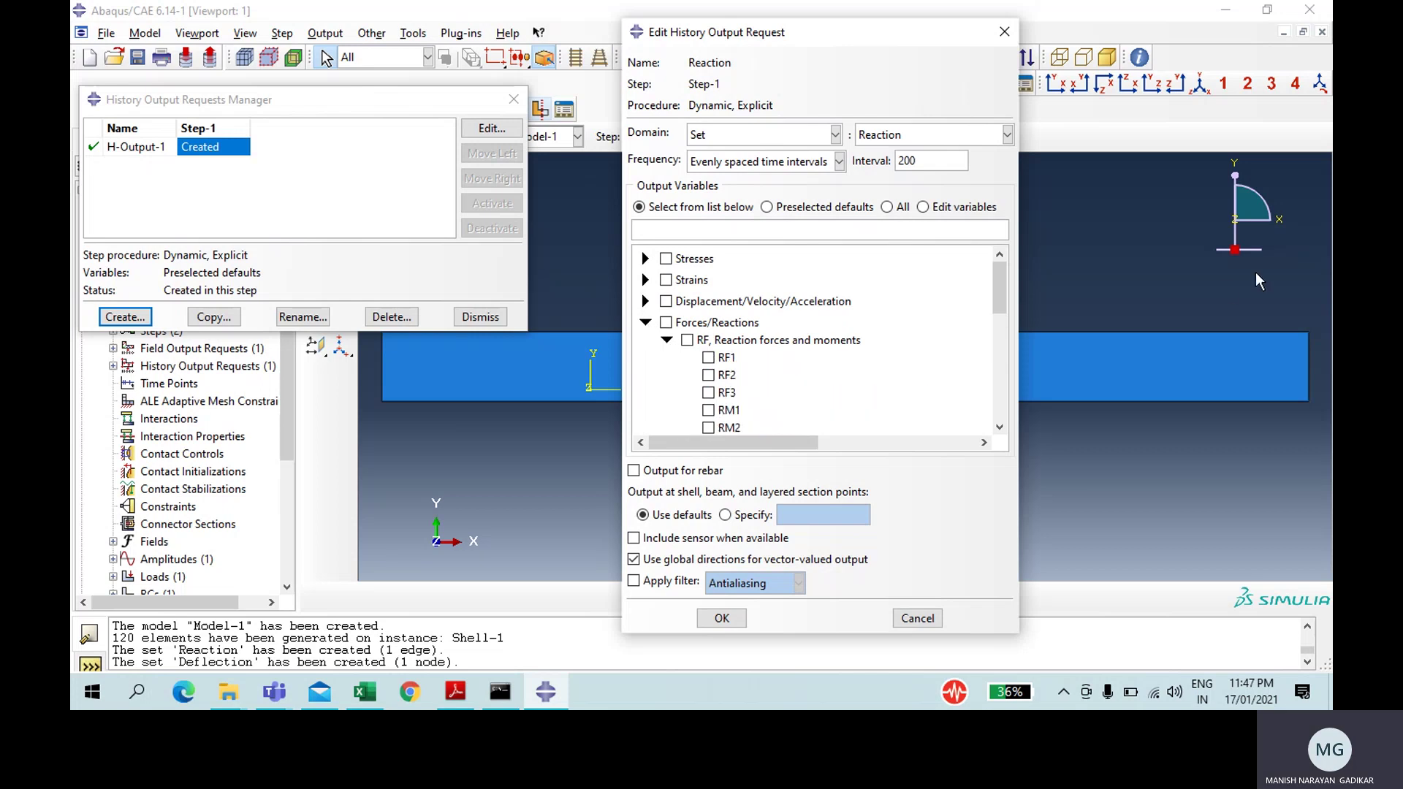
left_click(707, 393)
left_click(721, 618)
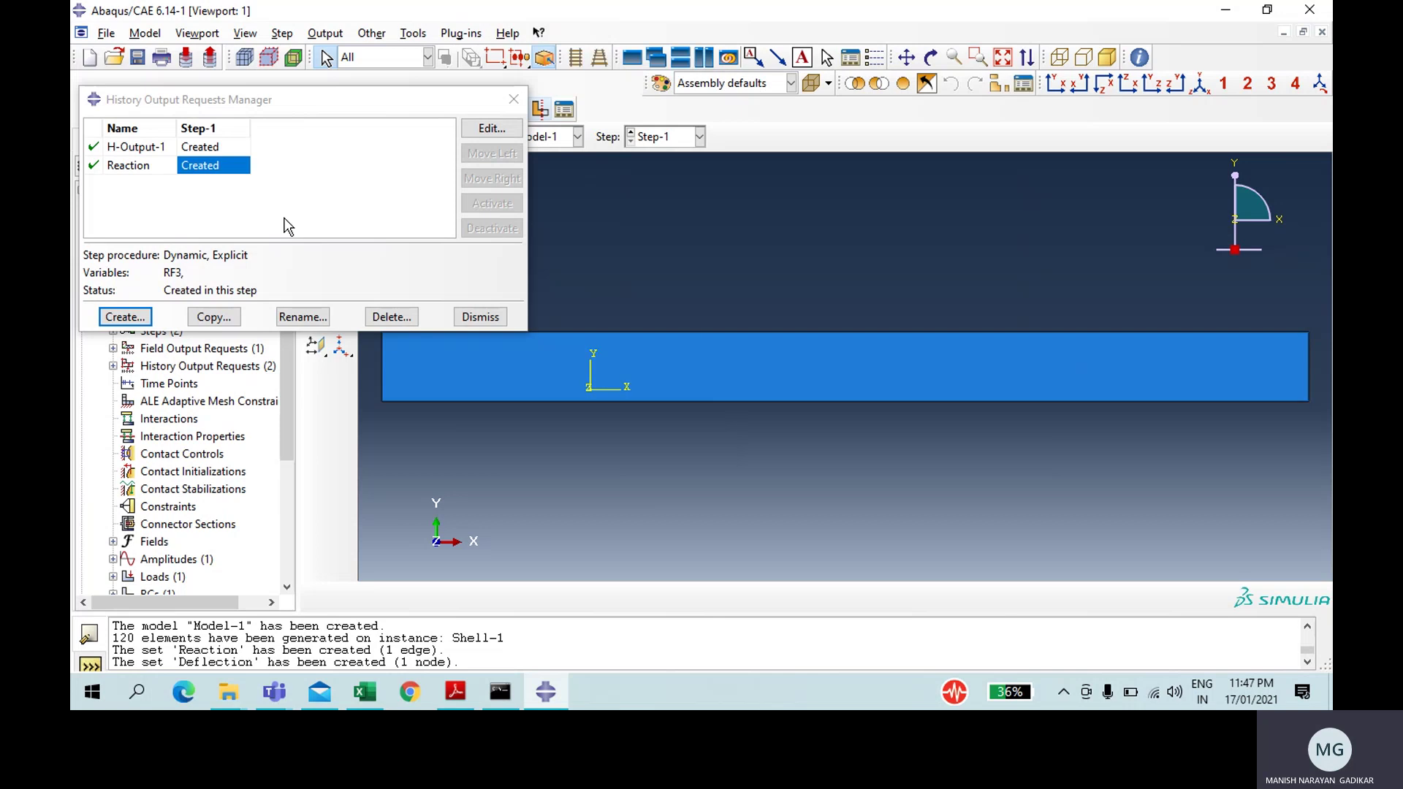
Step: Create a history output request named Defelction in Step-1 and assign its domain to the Deflection set
left_click(125, 317)
type("Defelction")
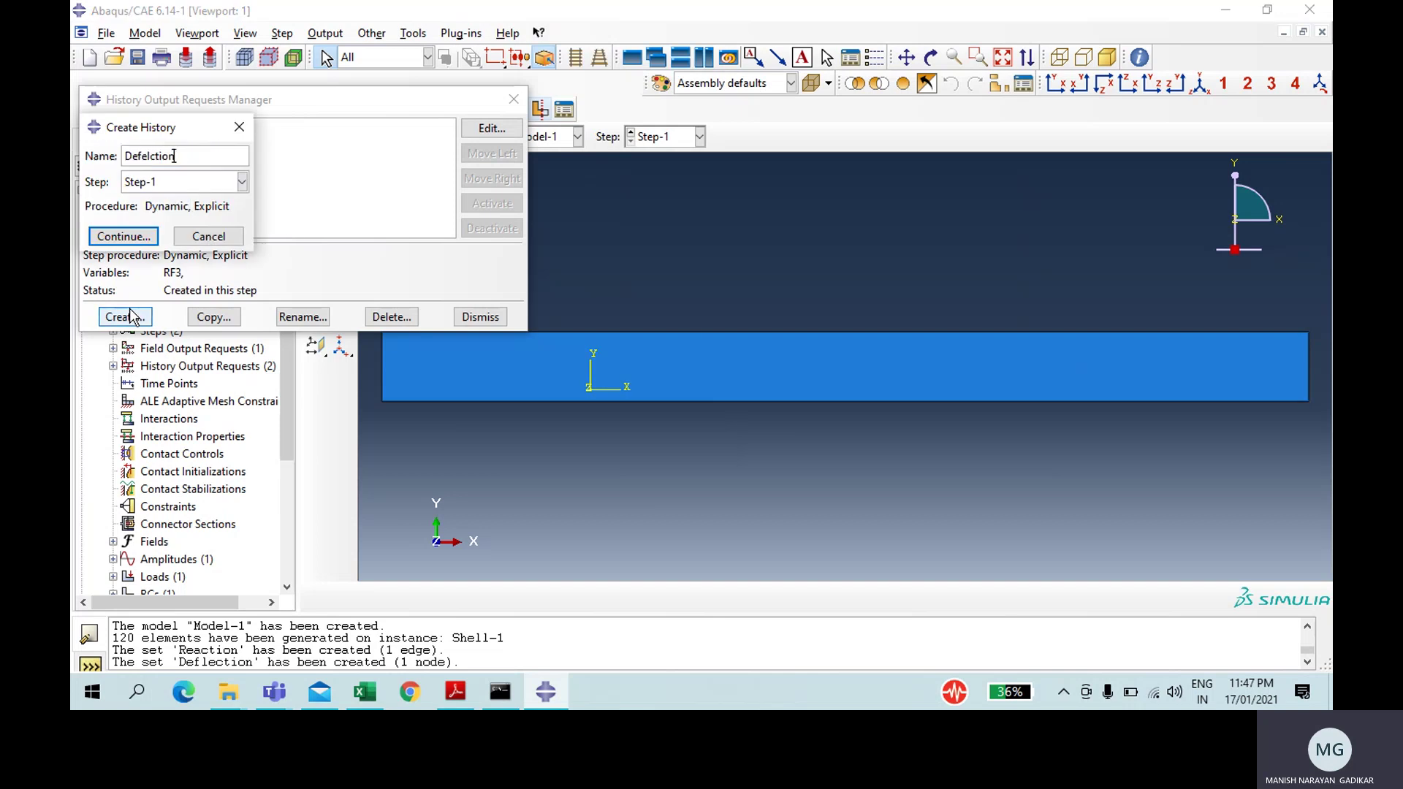
left_click(124, 236)
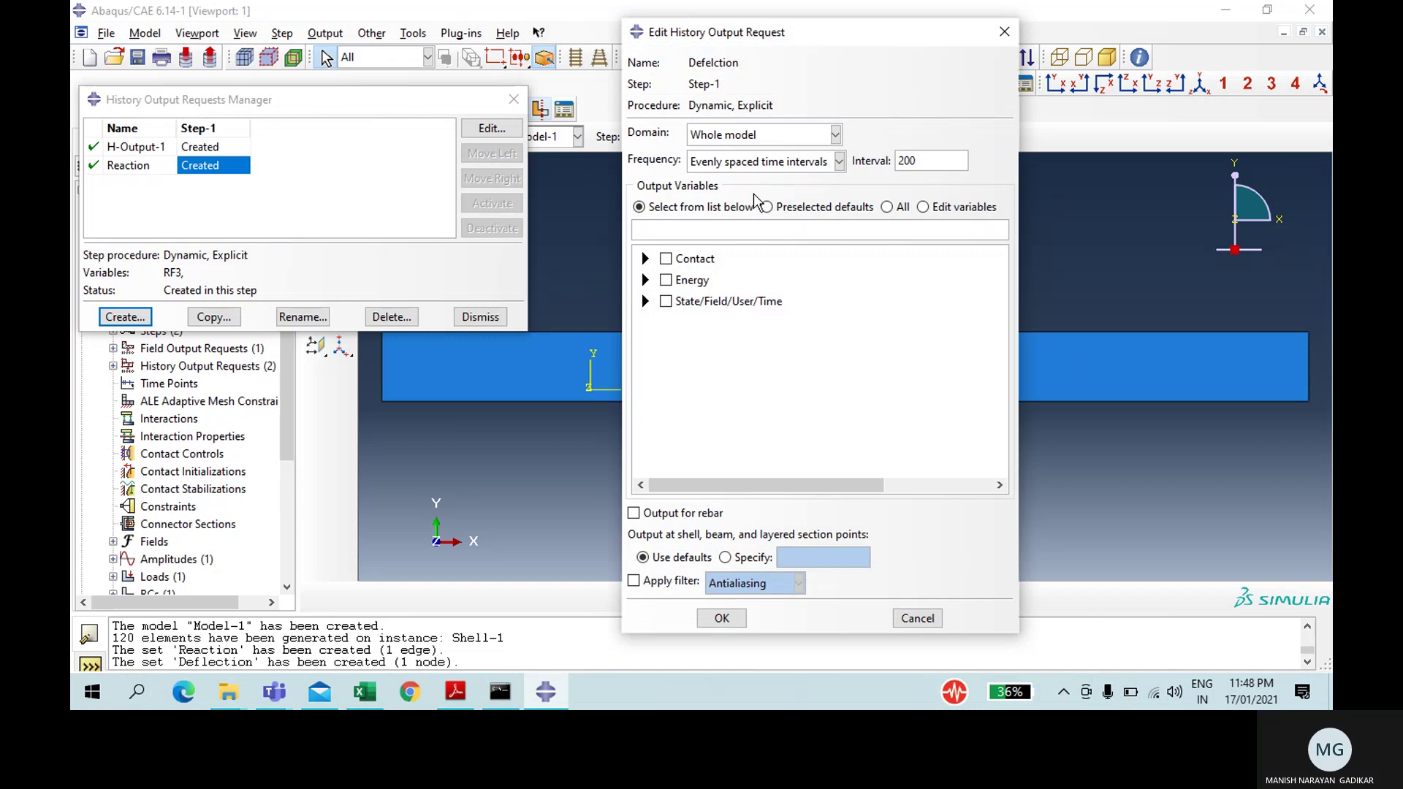
left_click(742, 139)
left_click(729, 183)
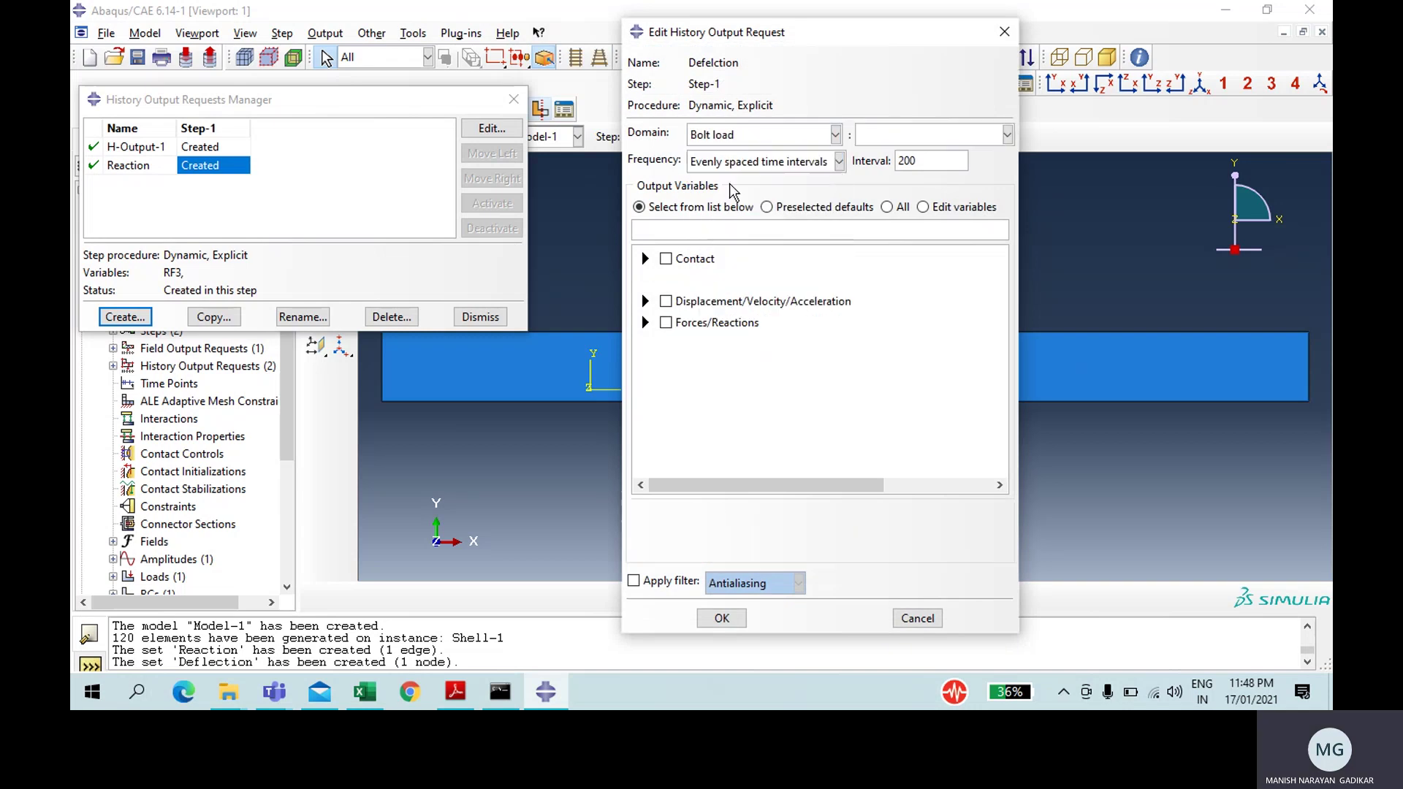
left_click(721, 138)
left_click(721, 168)
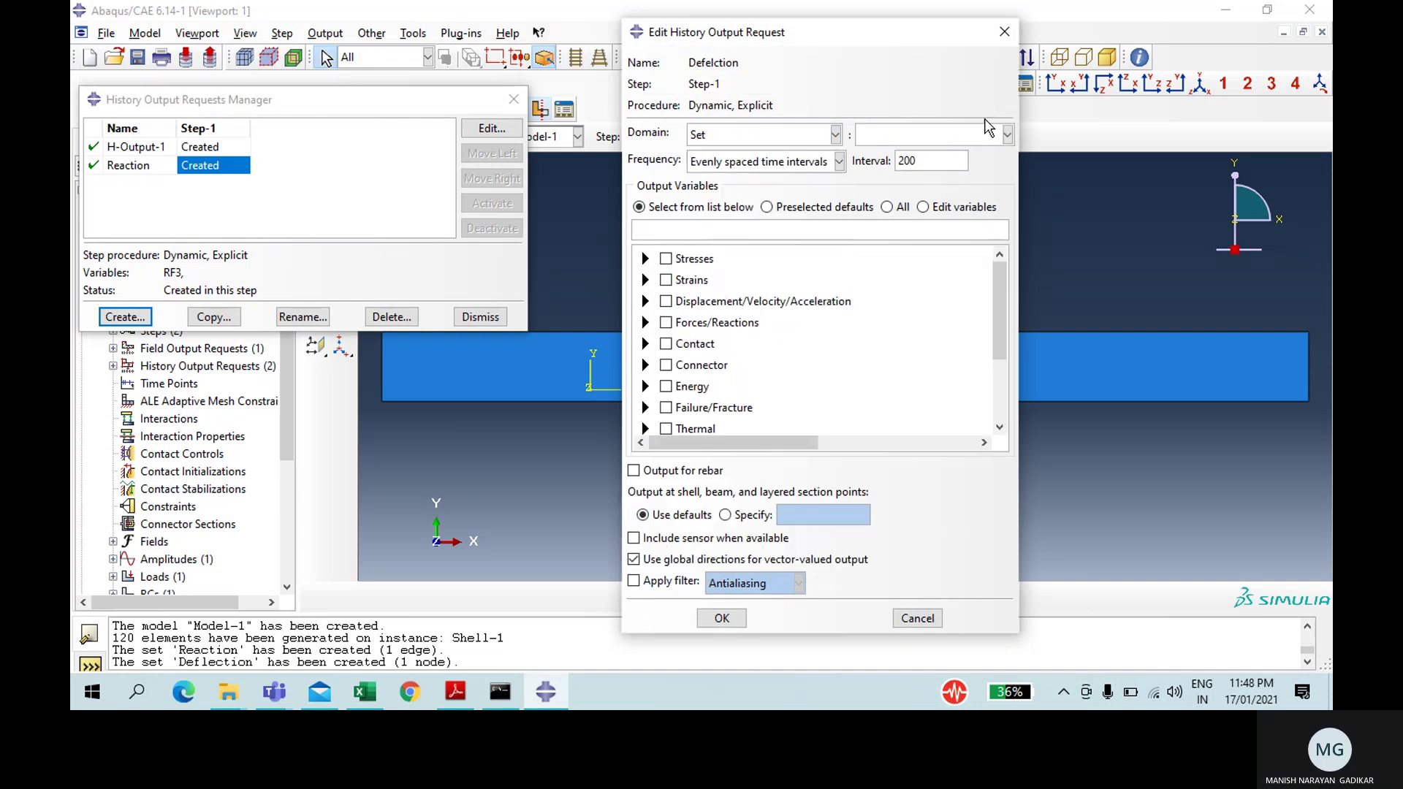
left_click(984, 135)
left_click(888, 157)
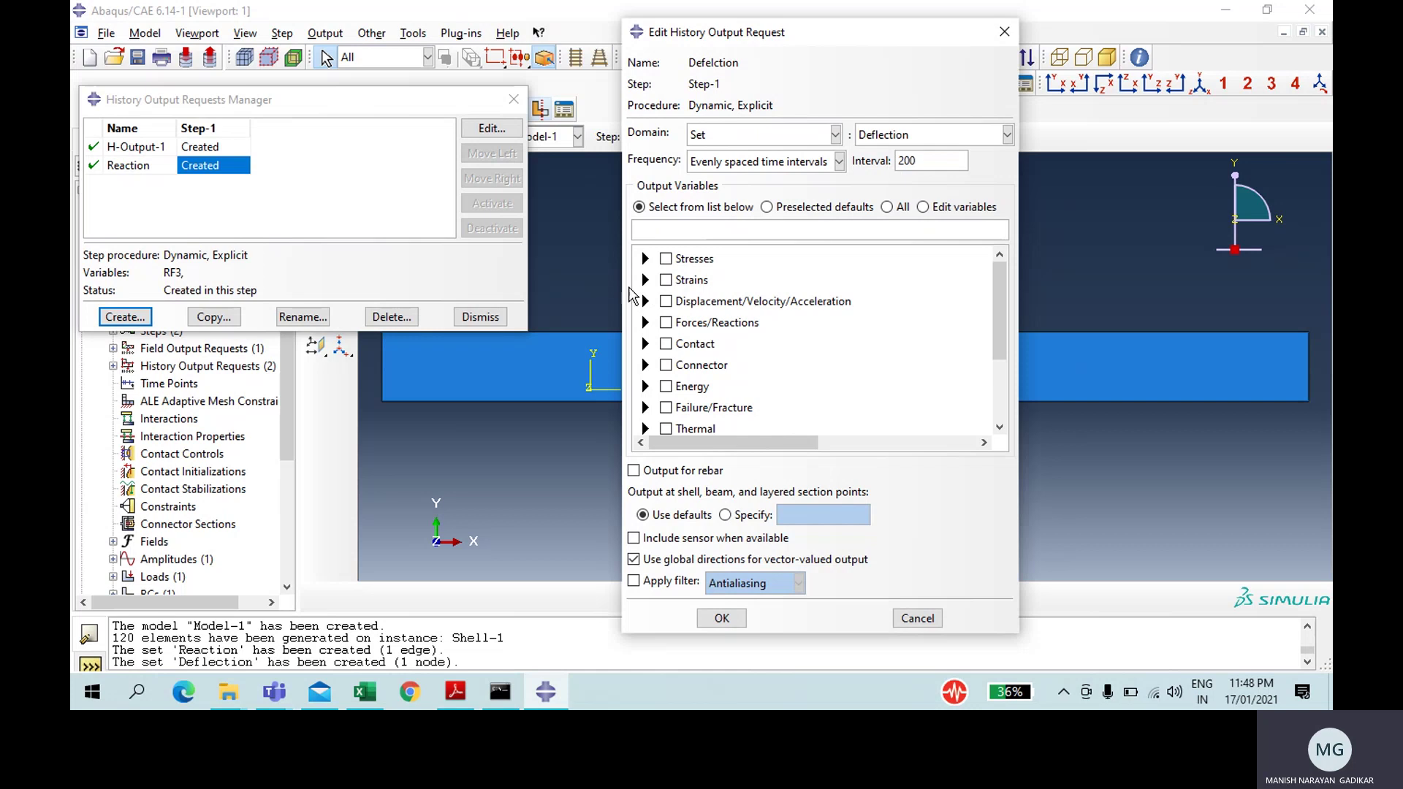
Step: Request only the U3 displacement for the Defelction history output and close the requests manager
left_click(645, 301)
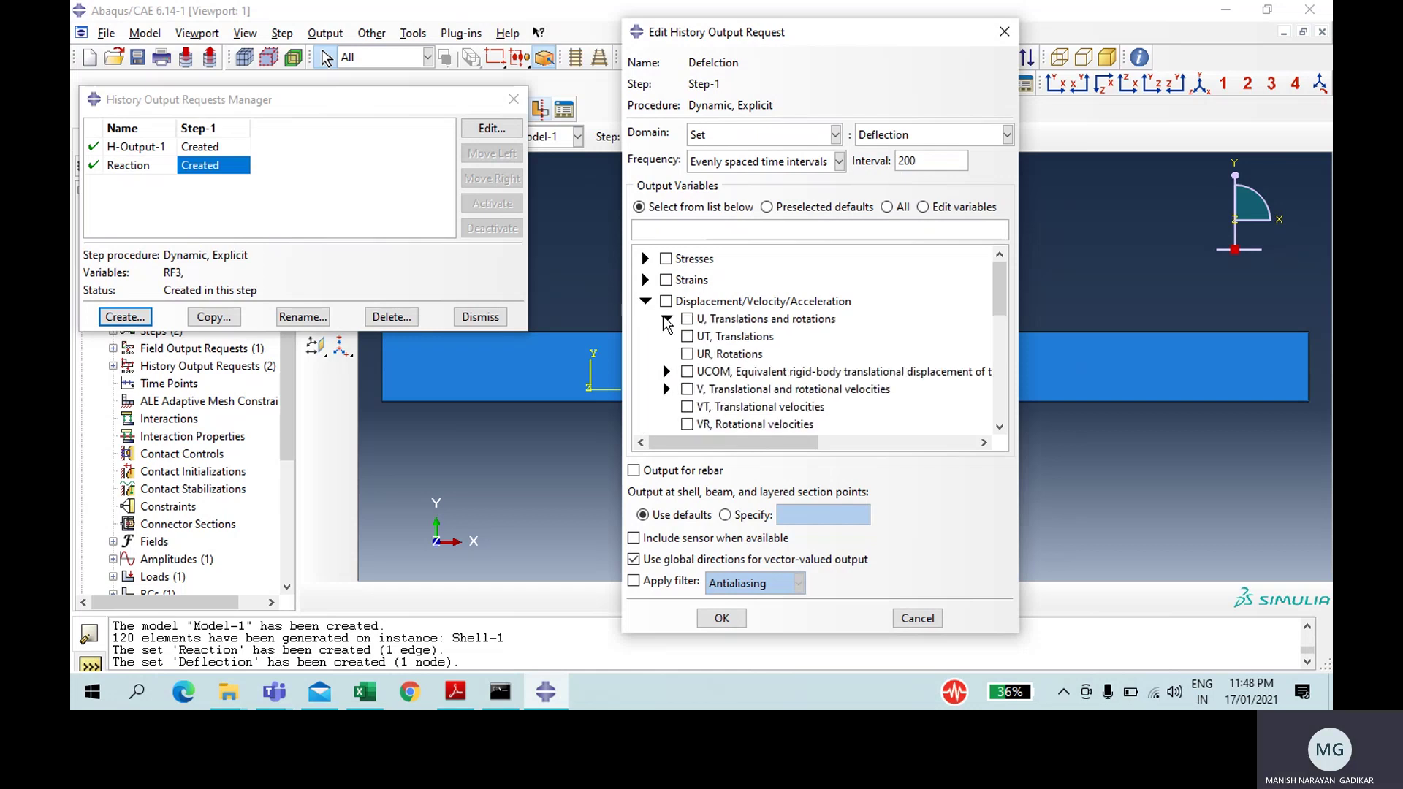
left_click(666, 319)
left_click(708, 372)
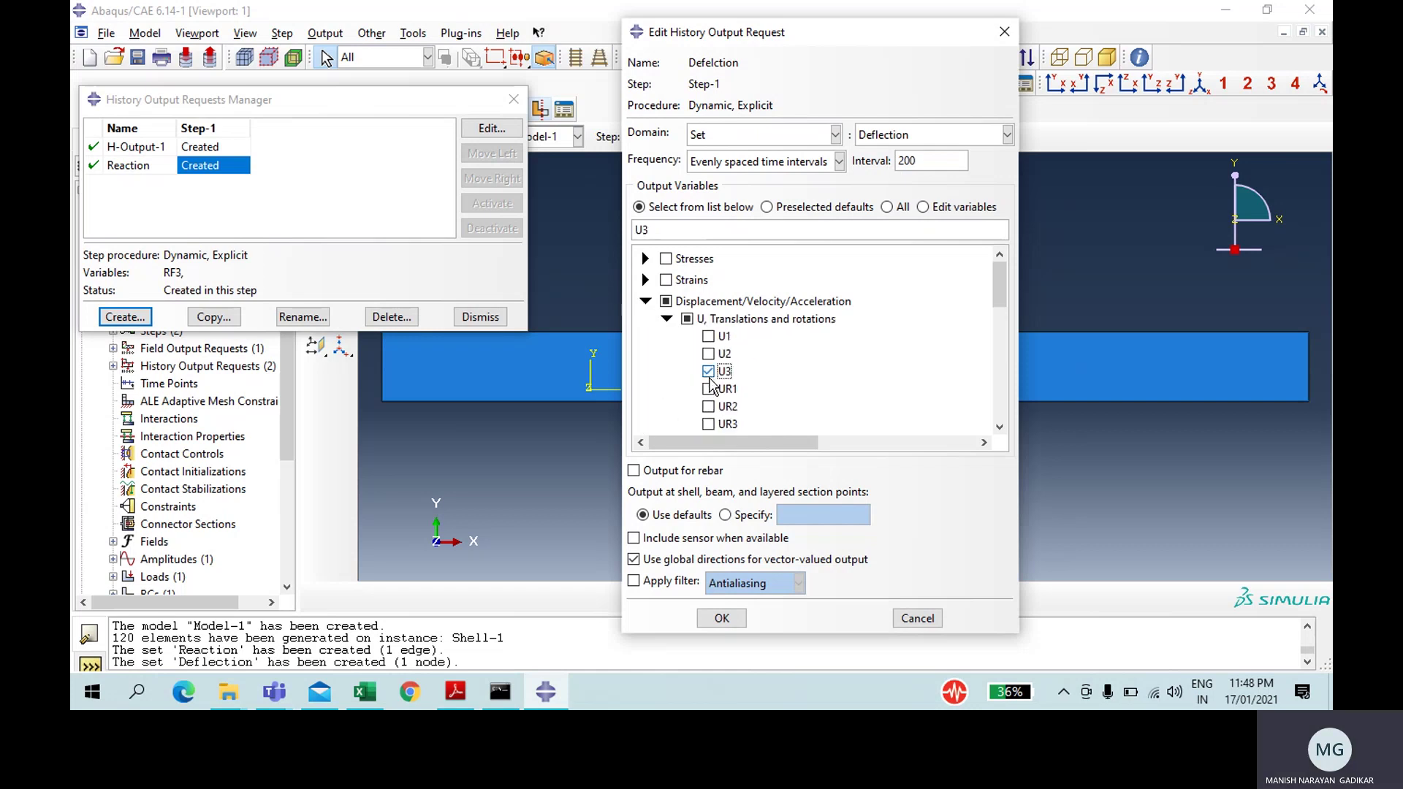
left_click(722, 620)
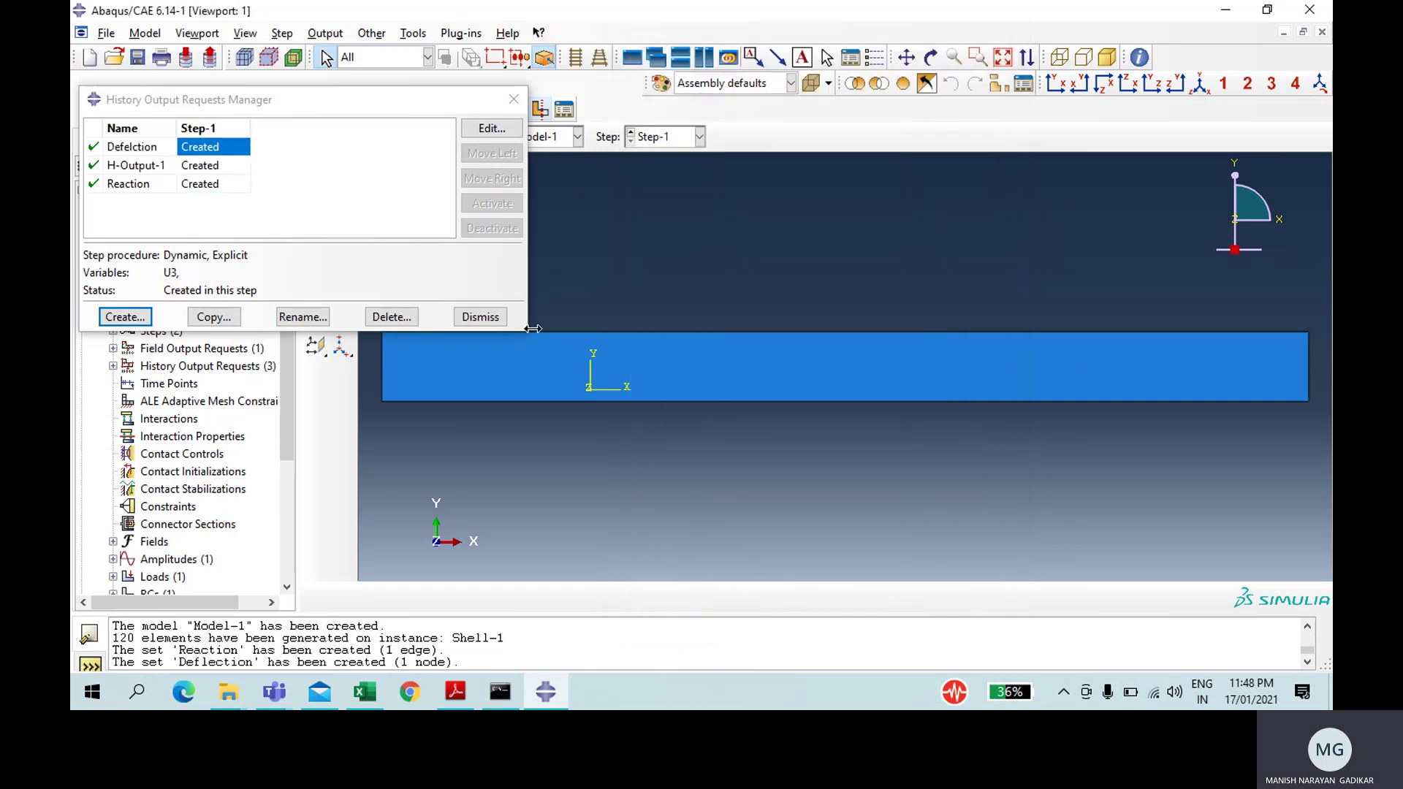
left_click(515, 100)
Step: Switch to the Job module and create a full analysis job named Shell for Model-1 with the default settings
left_click(445, 137)
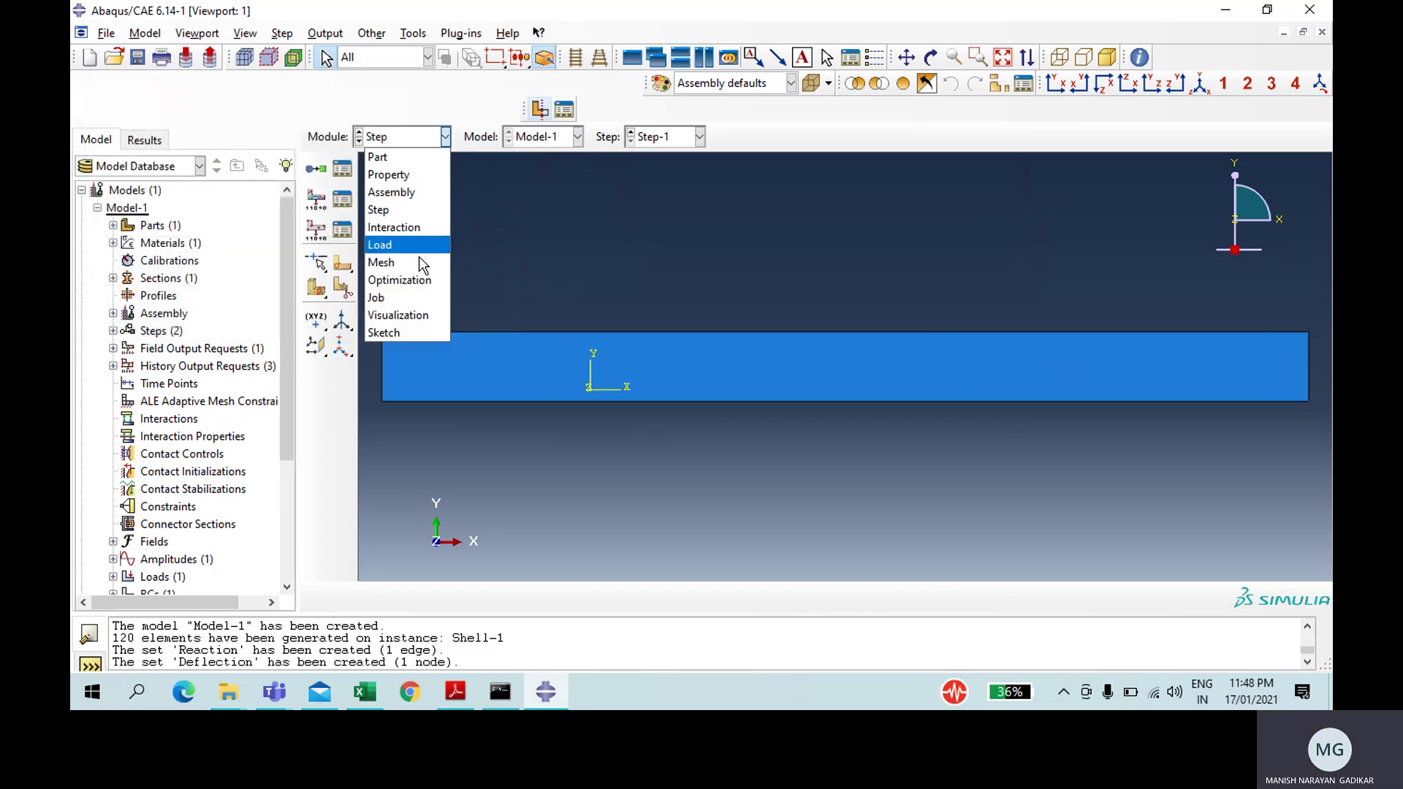
left_click(415, 298)
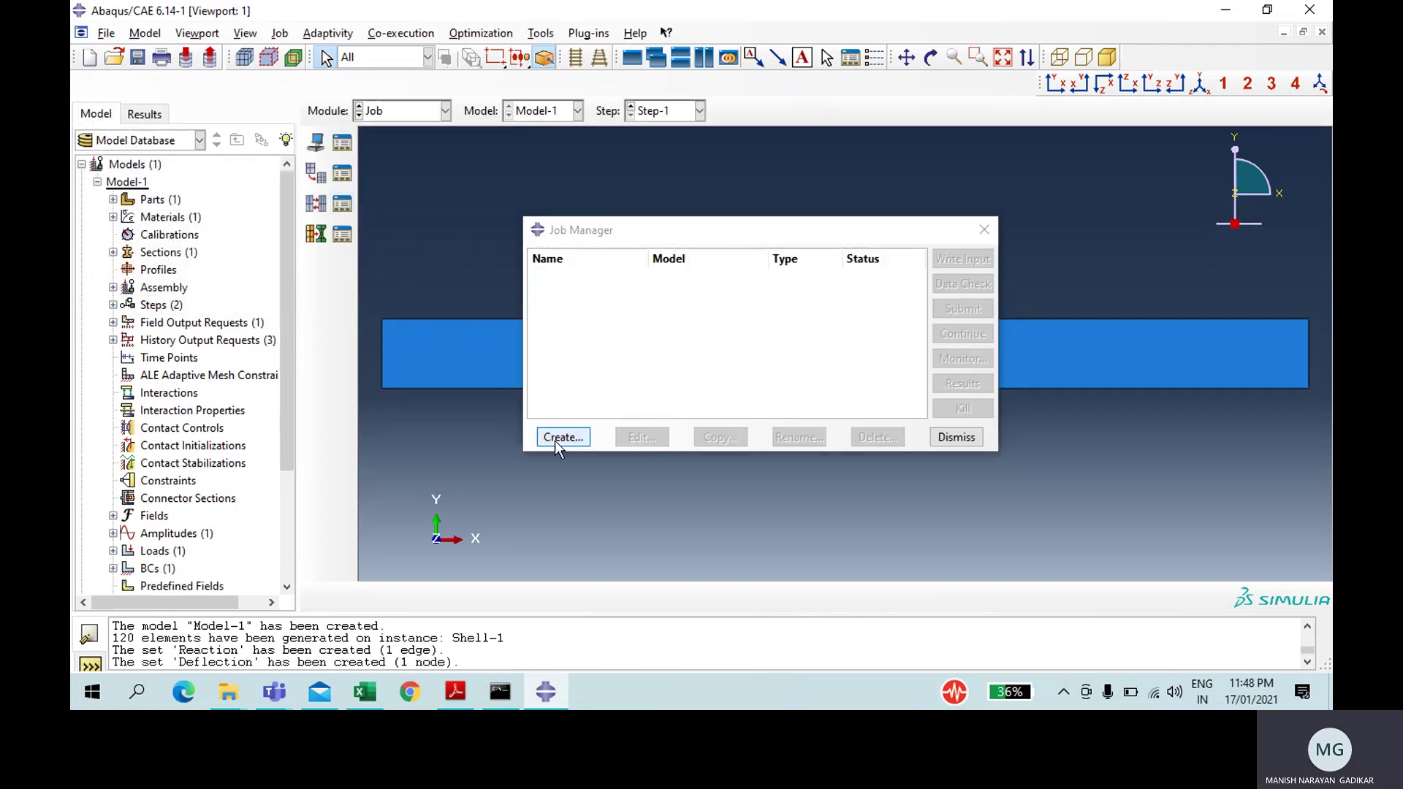
left_click(555, 441)
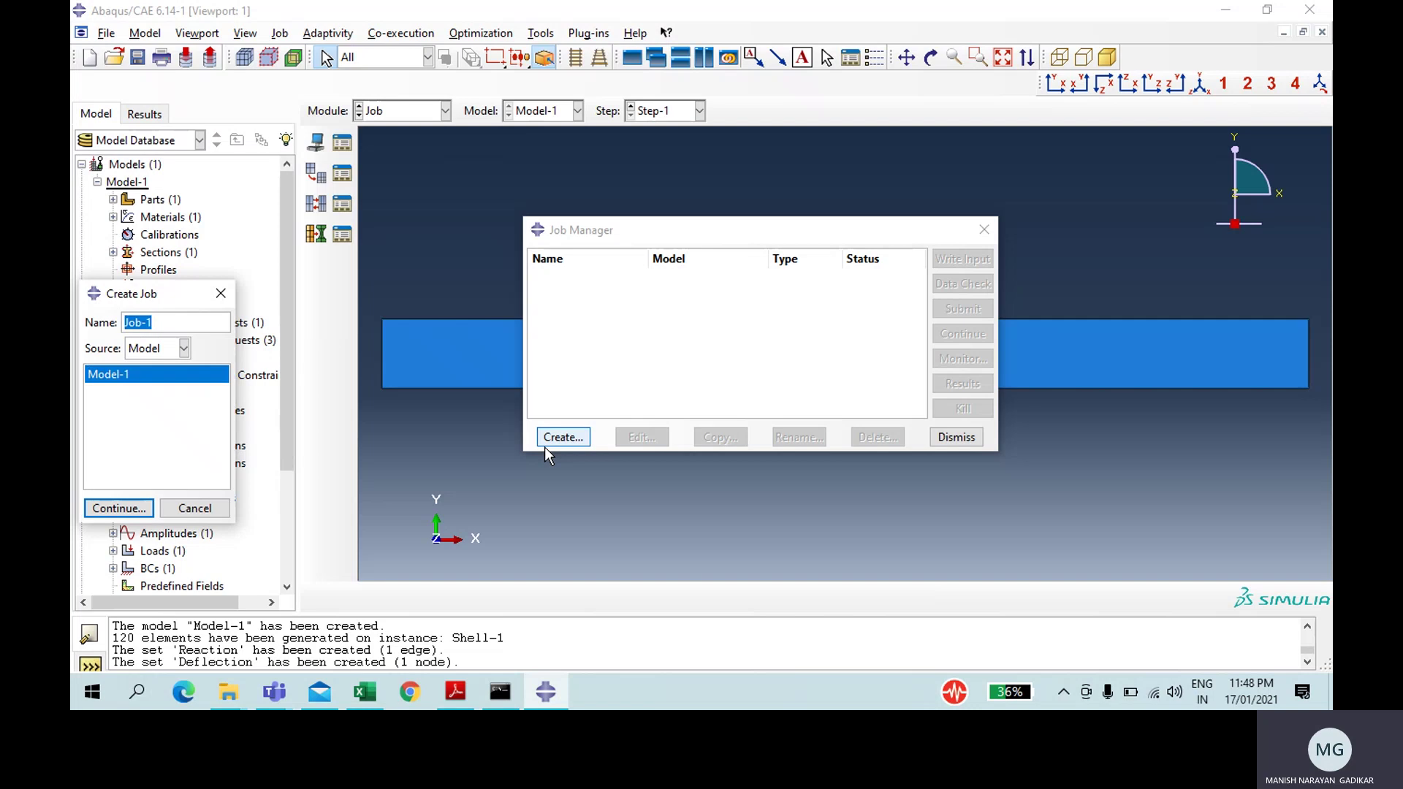
type("Shell")
key("Return")
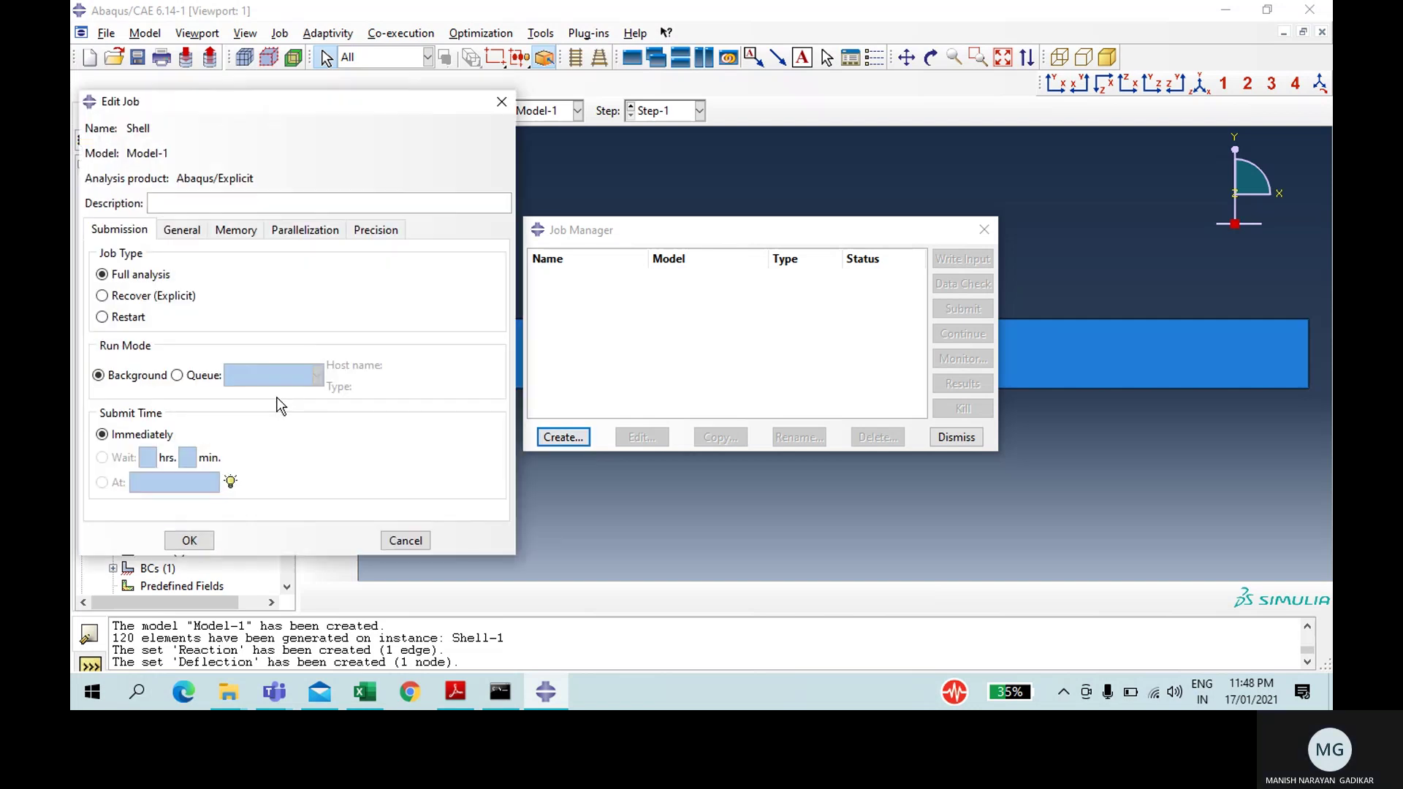
left_click(196, 552)
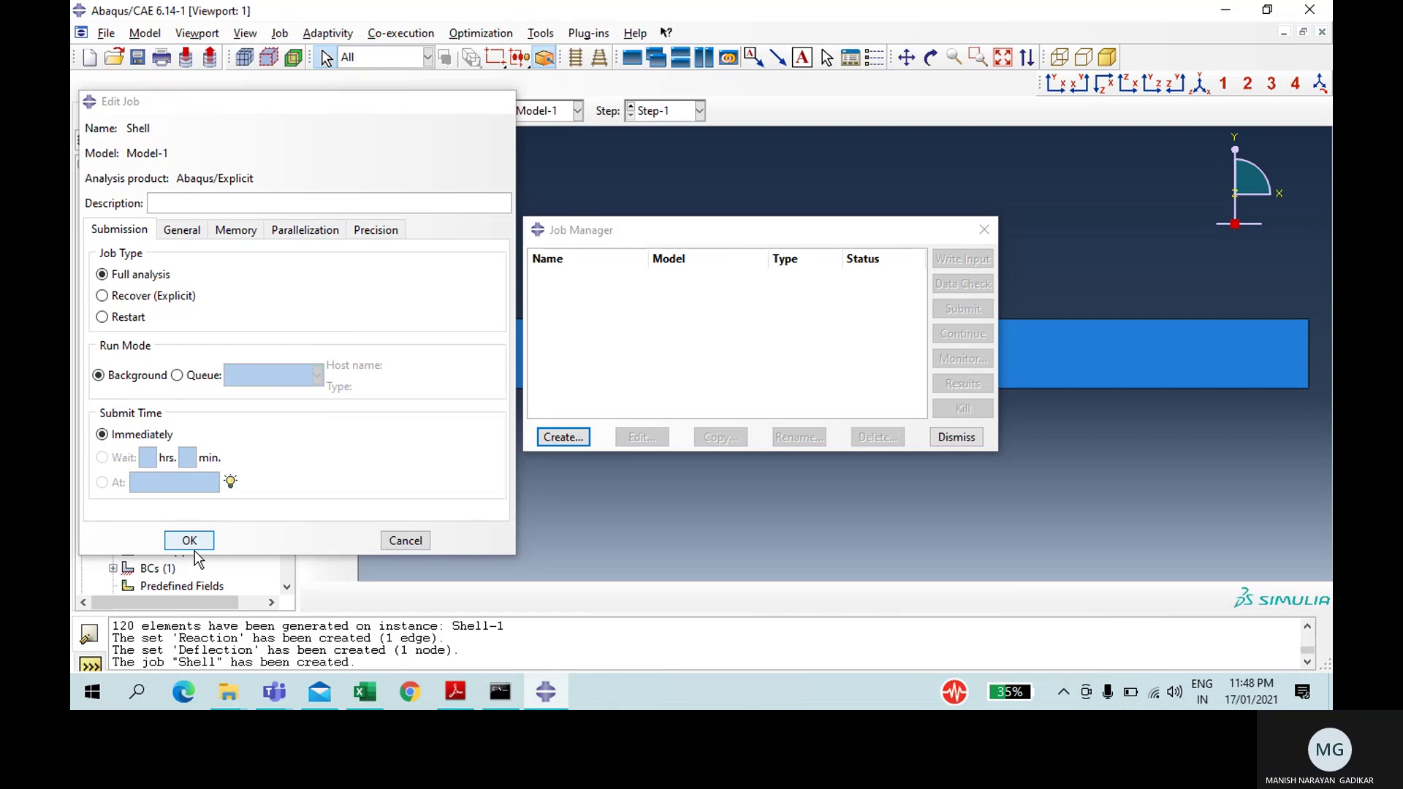
Step: Submit the Shell job, overwriting its existing job files, and monitor the analysis until it completes
left_click(963, 308)
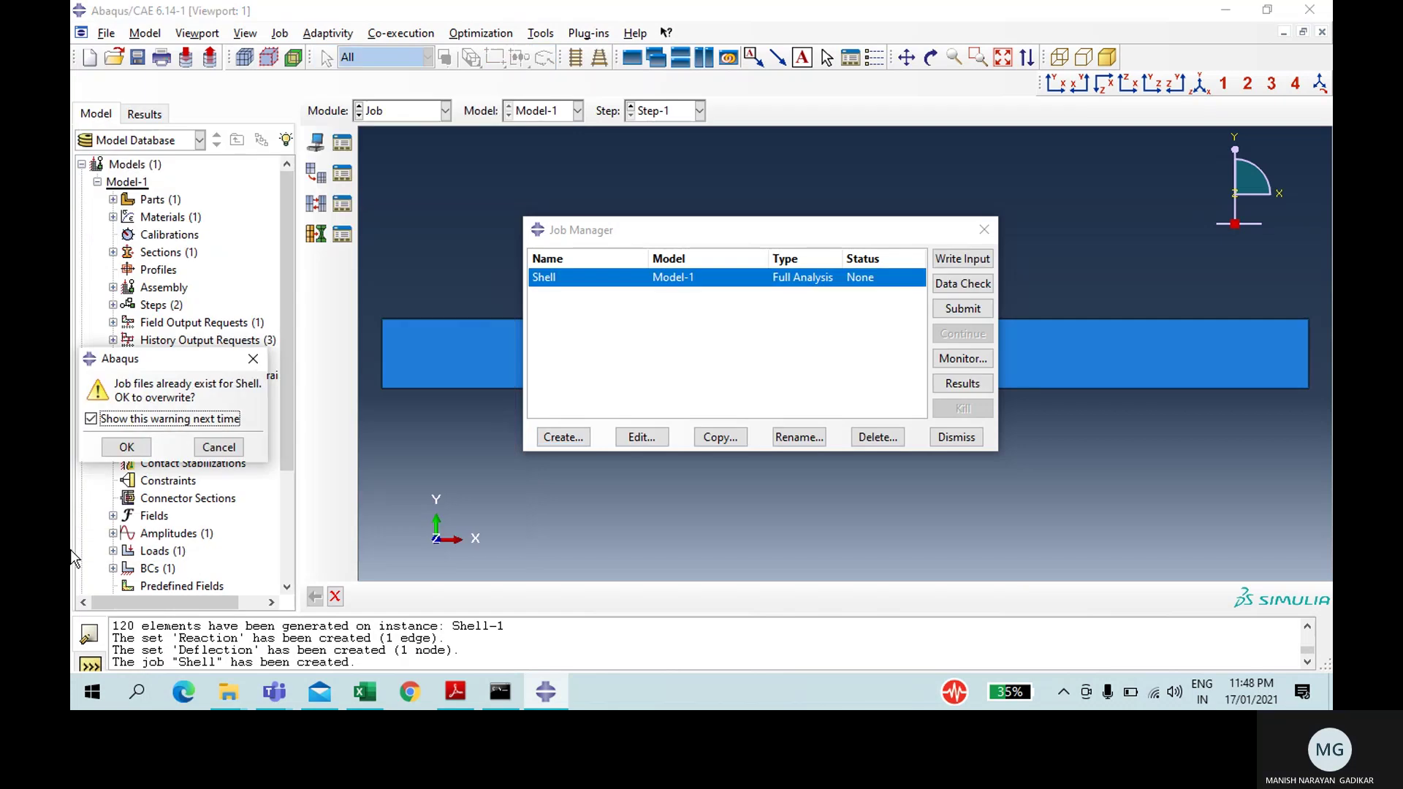
left_click(125, 448)
left_click(988, 362)
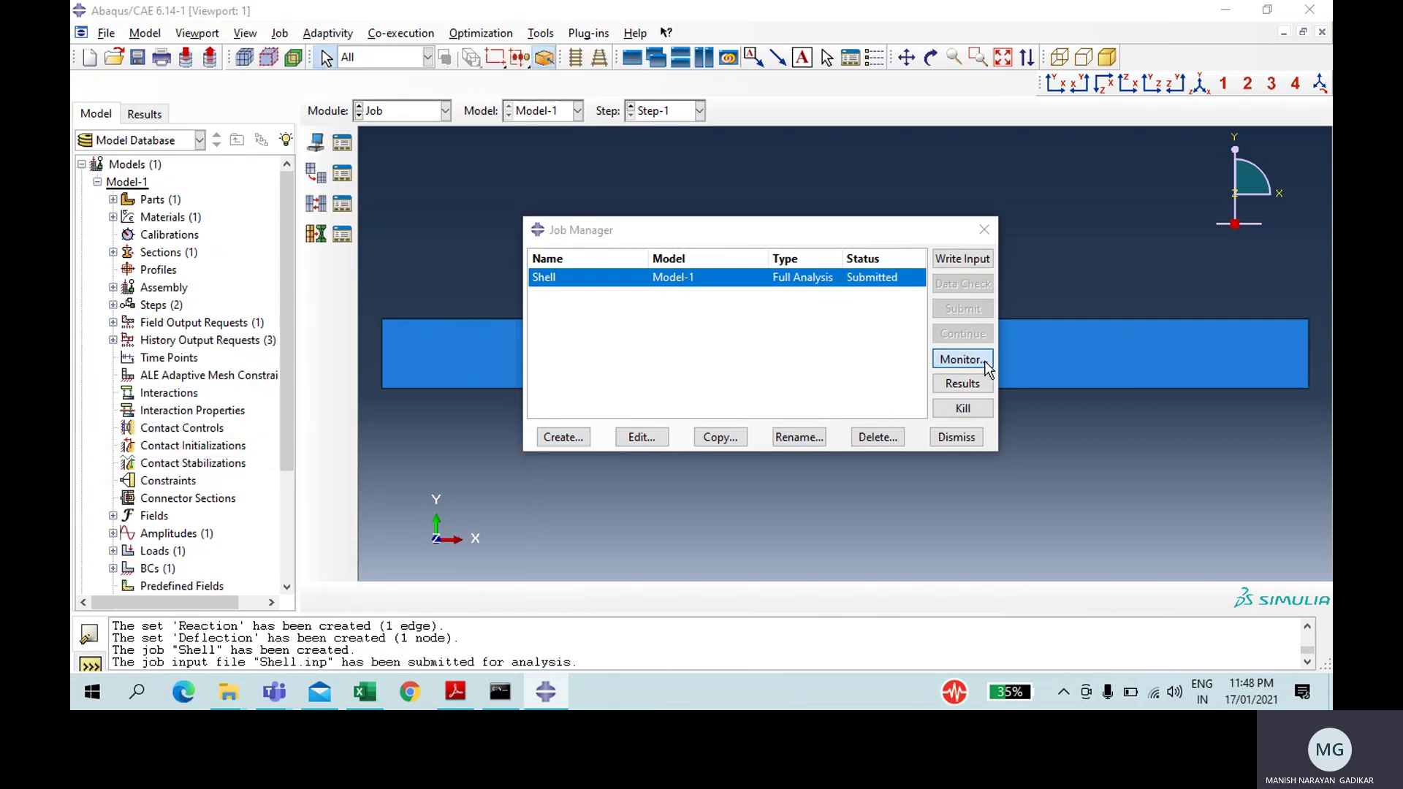
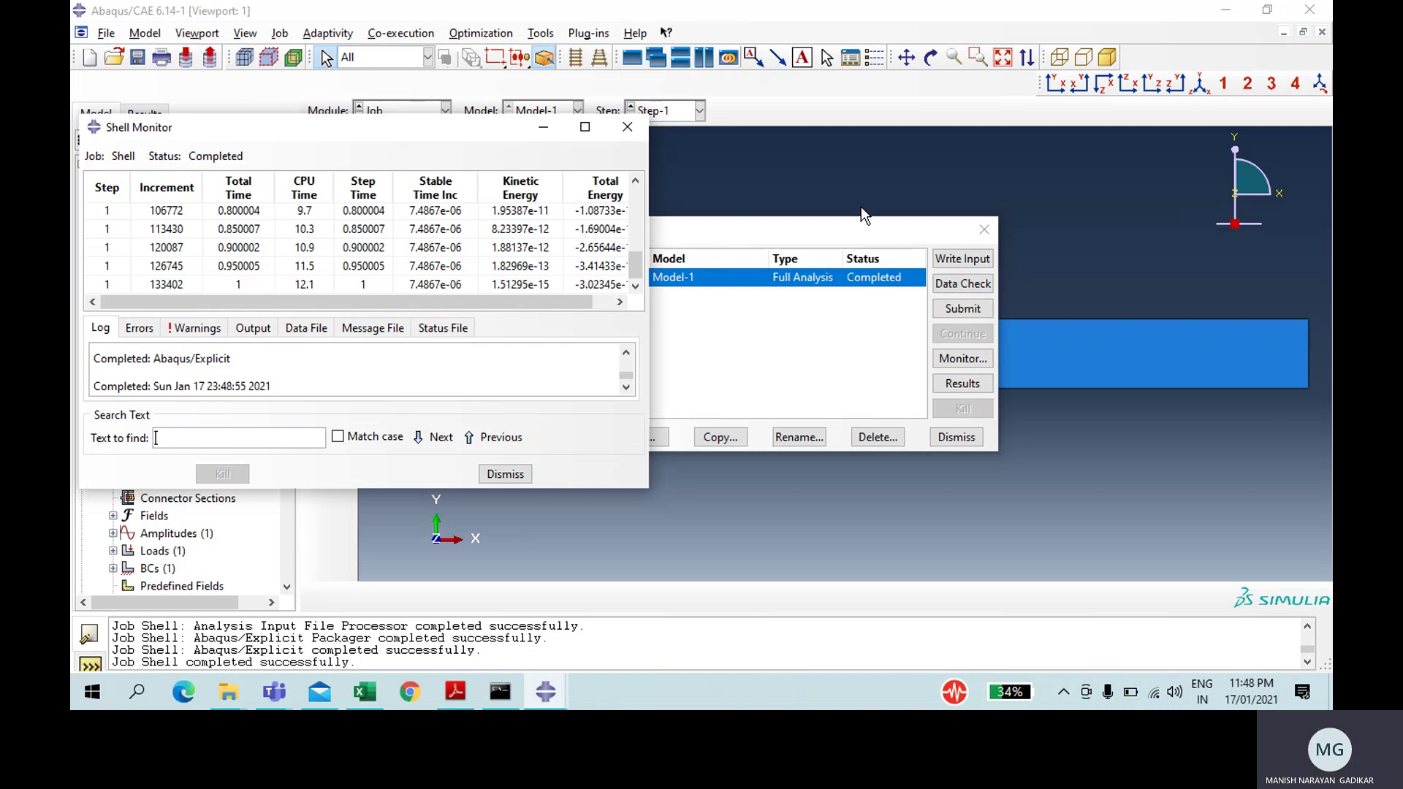
left_click(505, 474)
Step: Open the Shell job's results and display the displacement contour for component U3
left_click(973, 390)
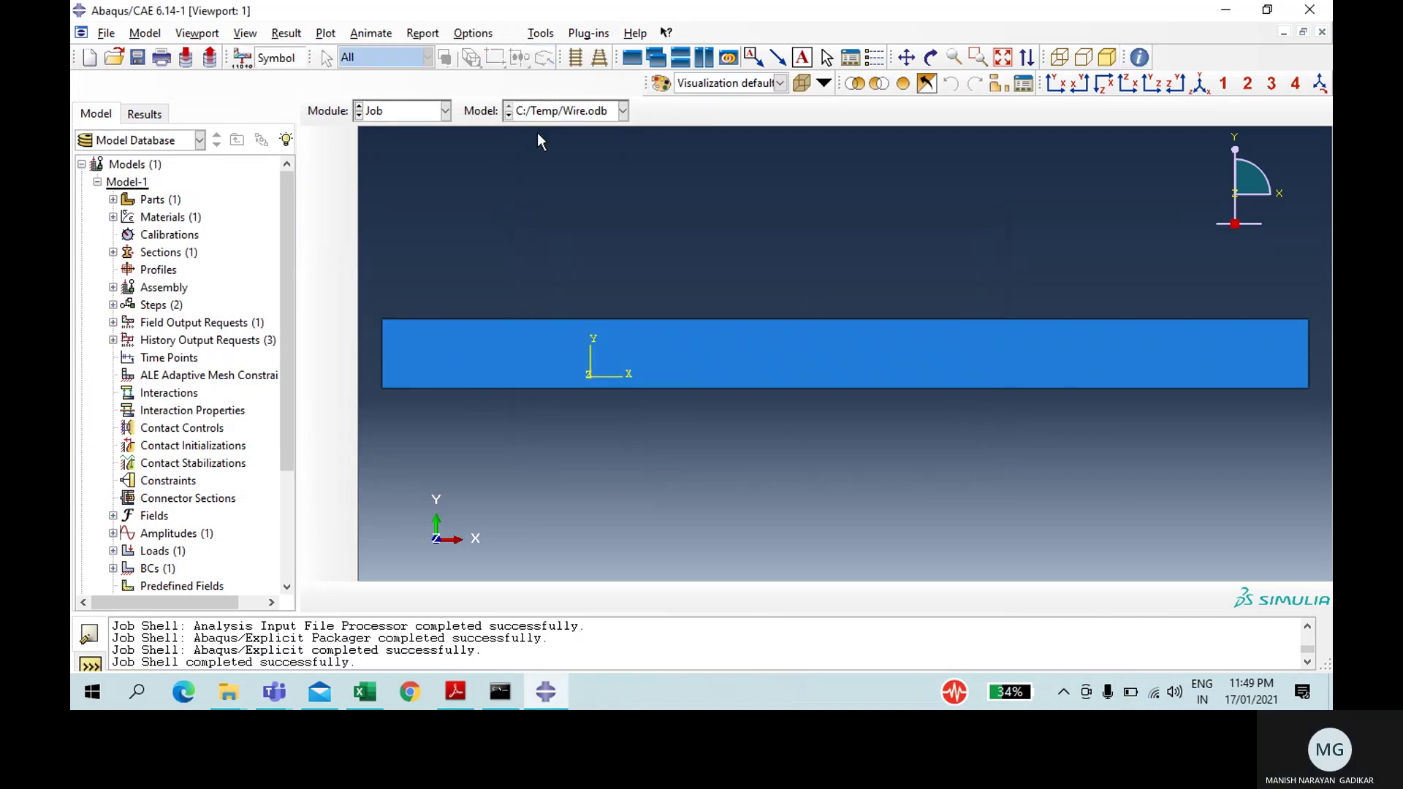
left_click(358, 55)
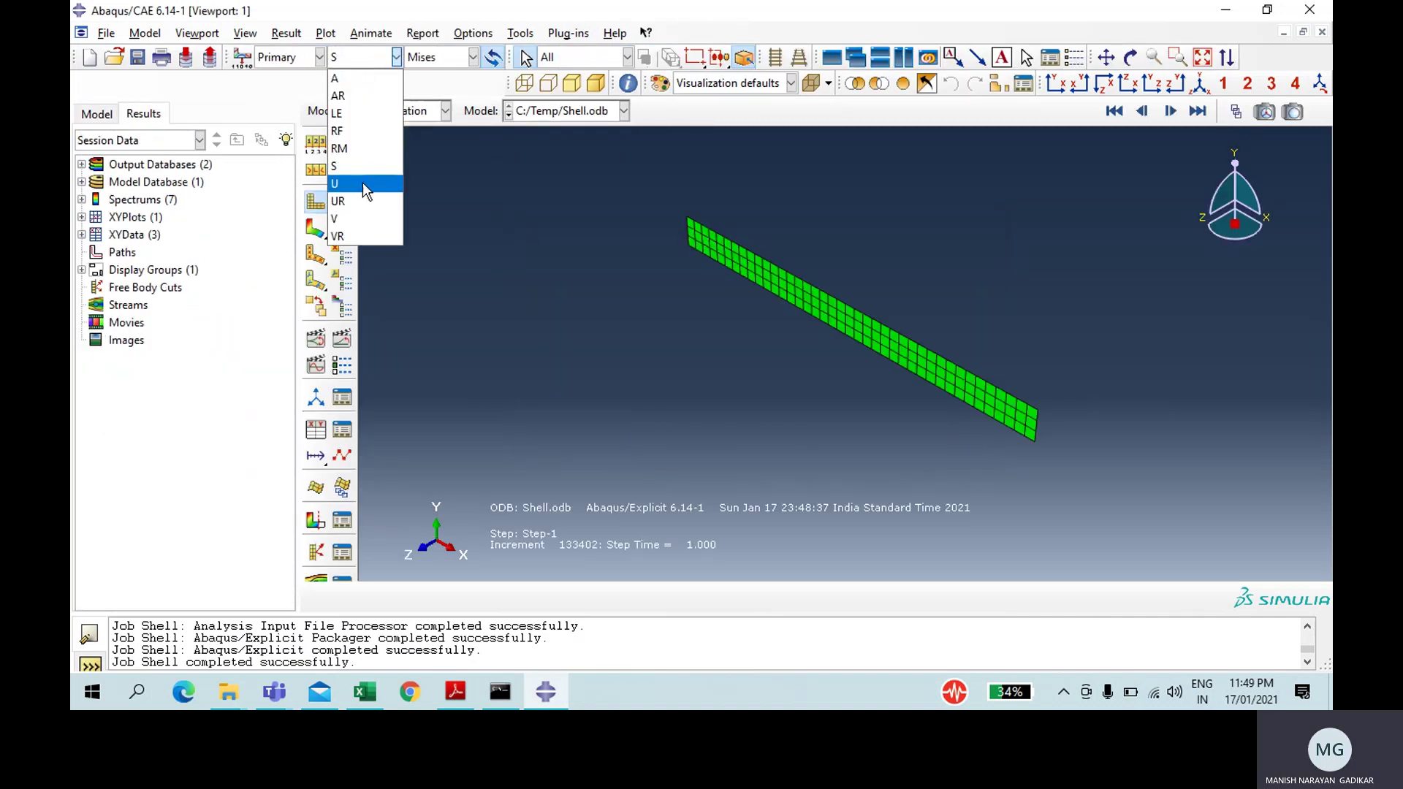
left_click(362, 182)
left_click(422, 62)
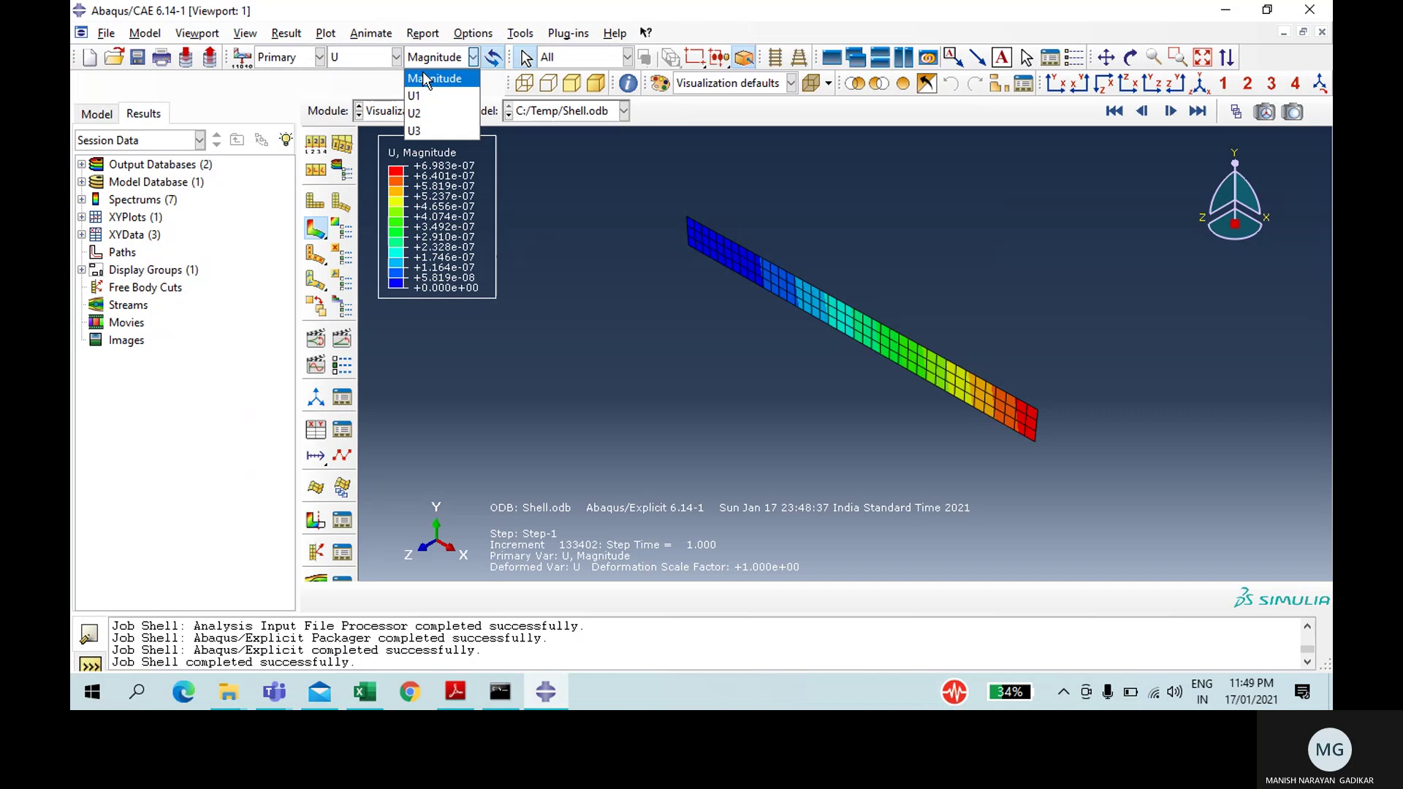
left_click(438, 135)
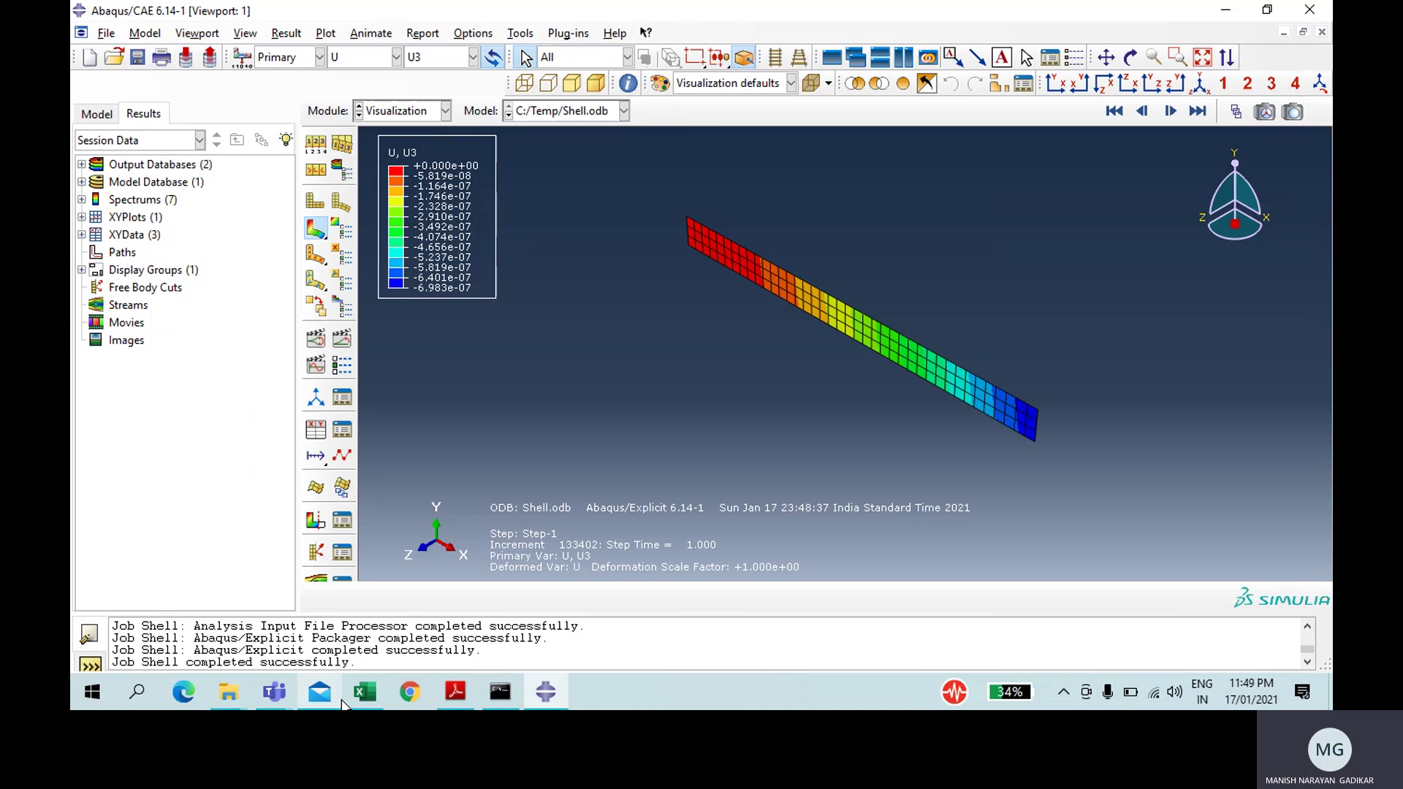
Step: Switch to the Assignment 3 workbook in Excel and review the SHELL table's mesh sizes, deflections and percentage errors
left_click(362, 692)
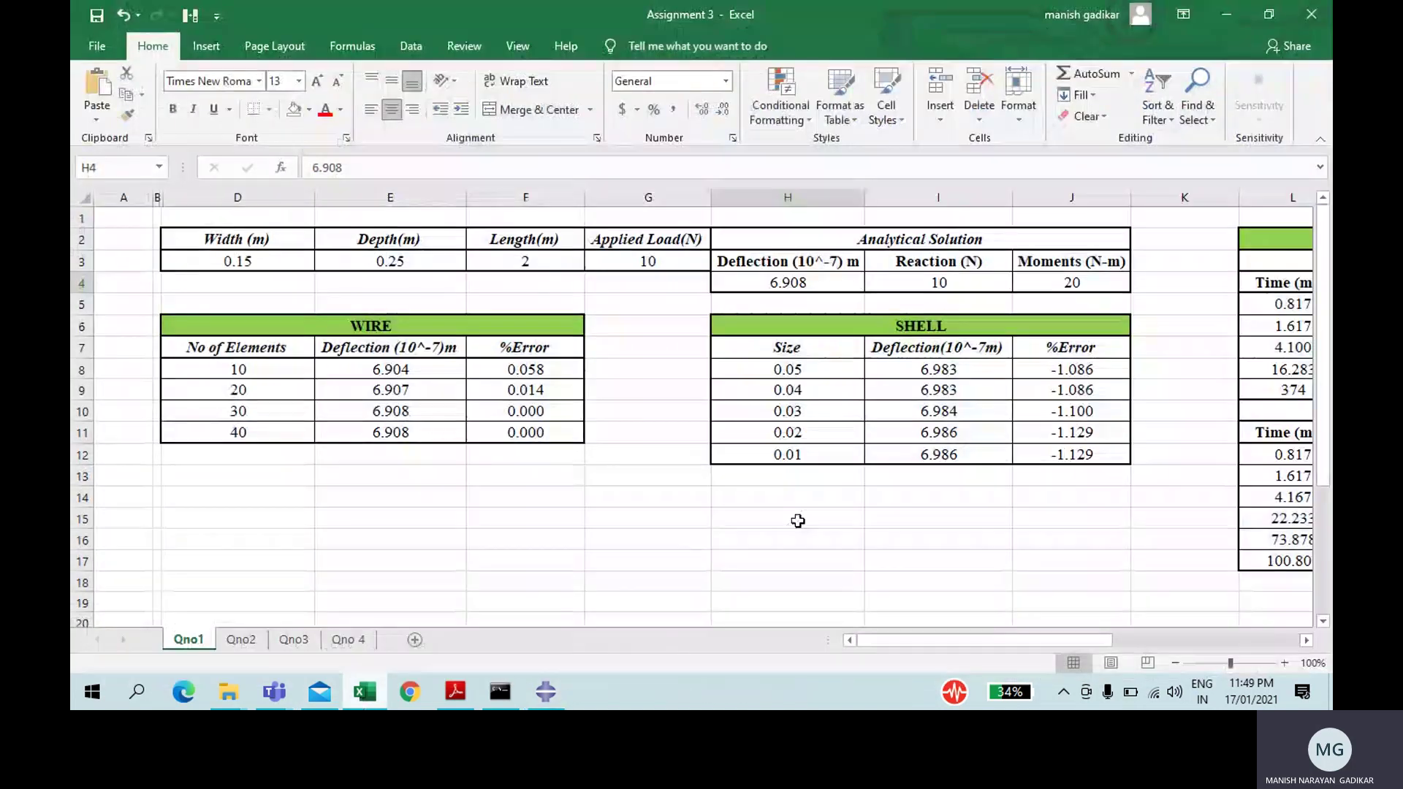
left_click(802, 372)
left_click_drag(801, 372, 808, 454)
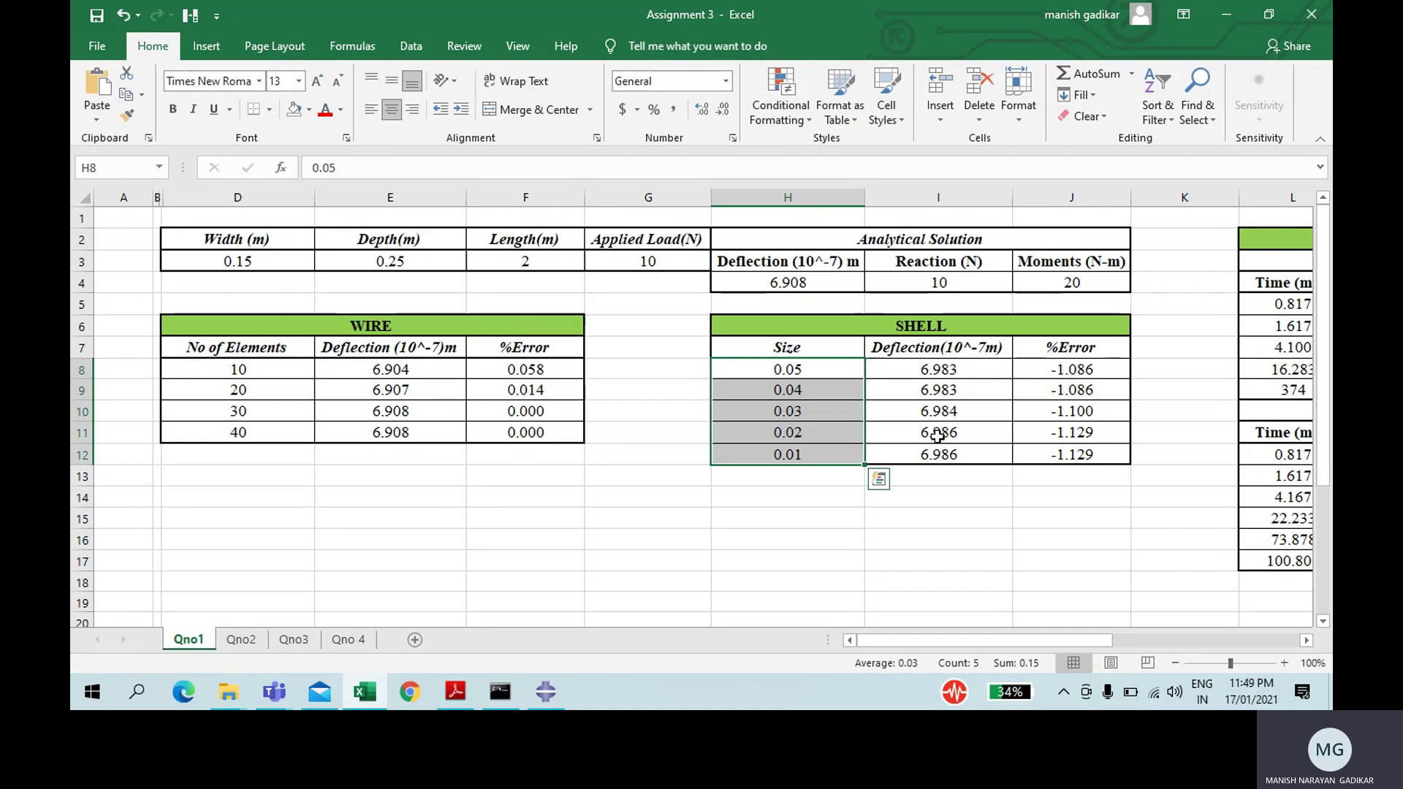
left_click_drag(938, 436, 939, 459)
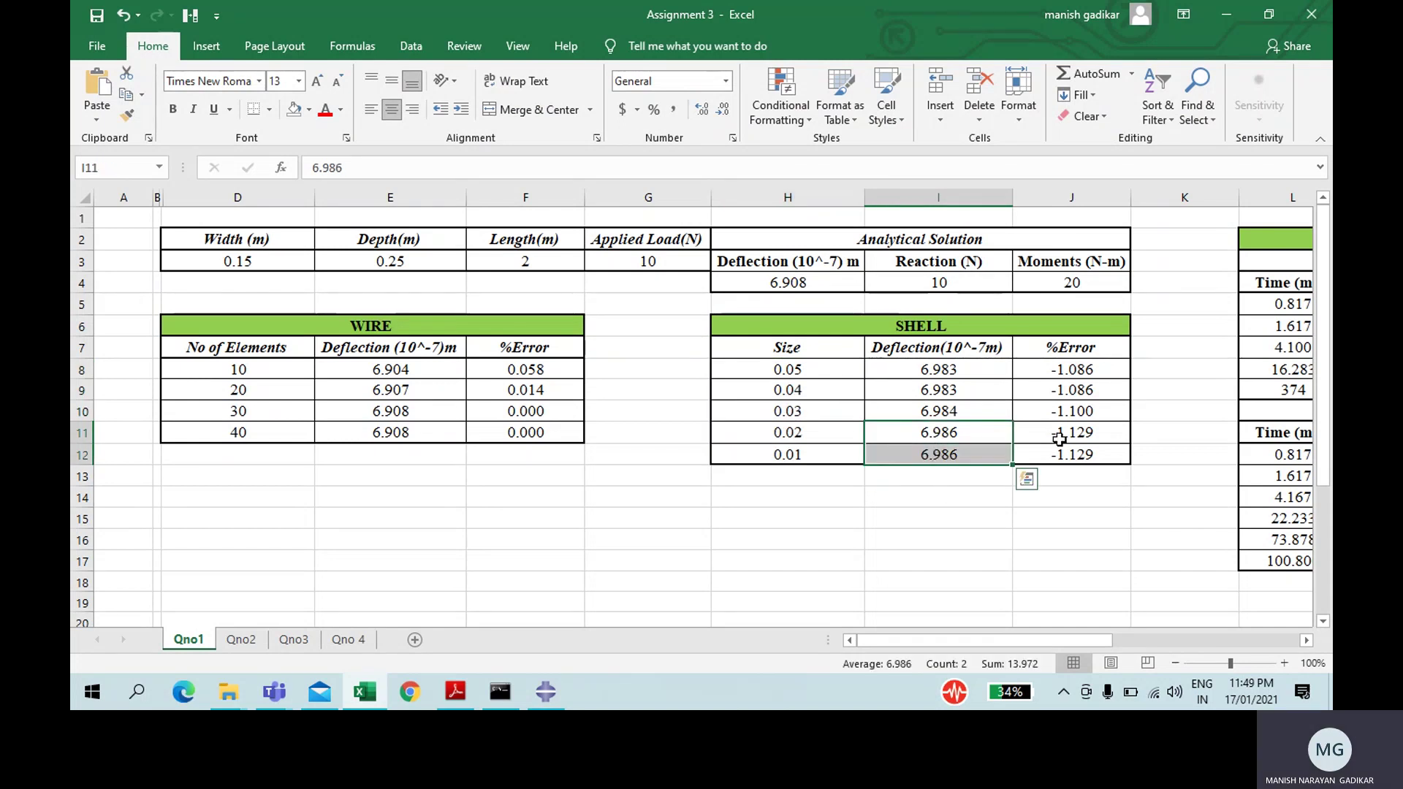
left_click_drag(1060, 437, 1070, 457)
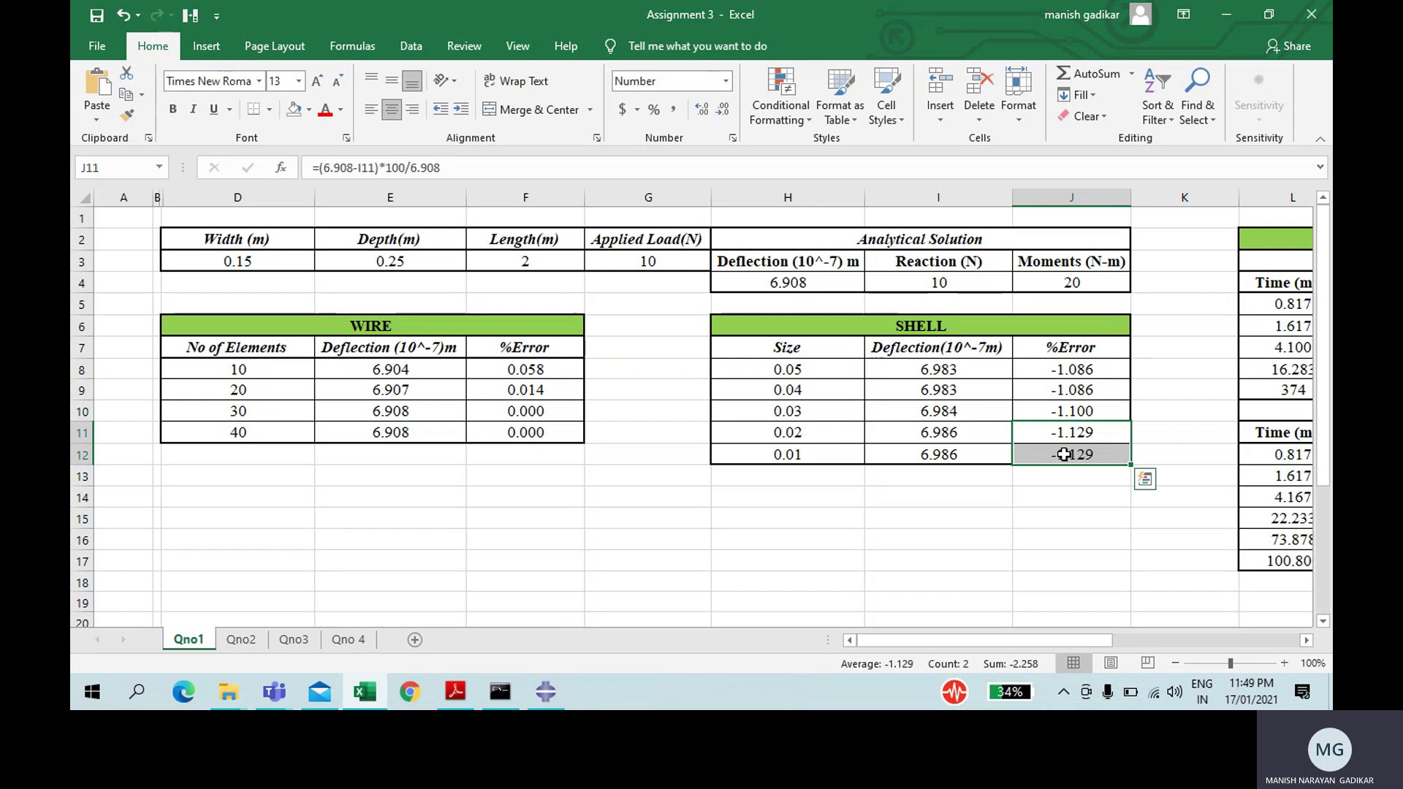
left_click(1052, 491)
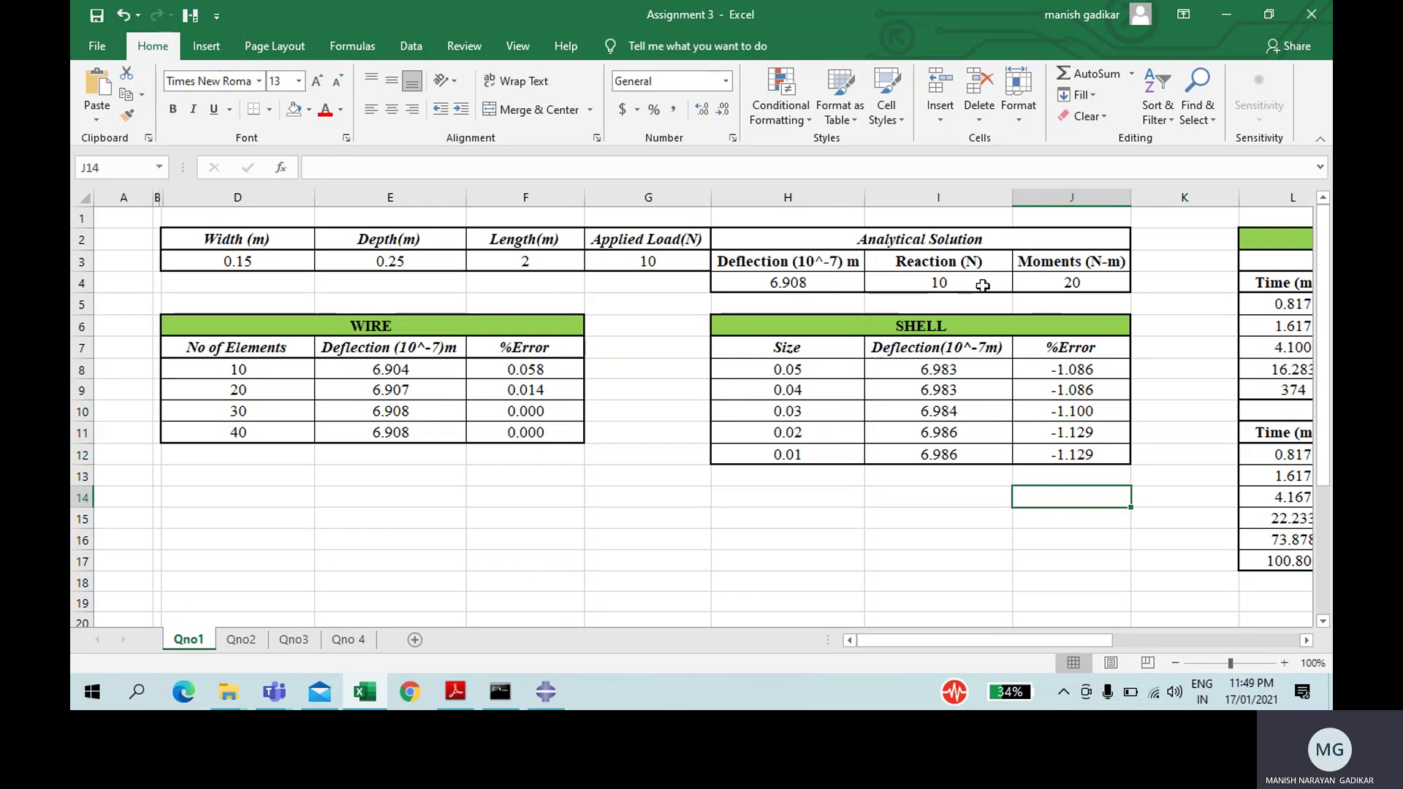
Step: Return to Abaqus and choose ODB history output as the source for new XY data
left_click(376, 700)
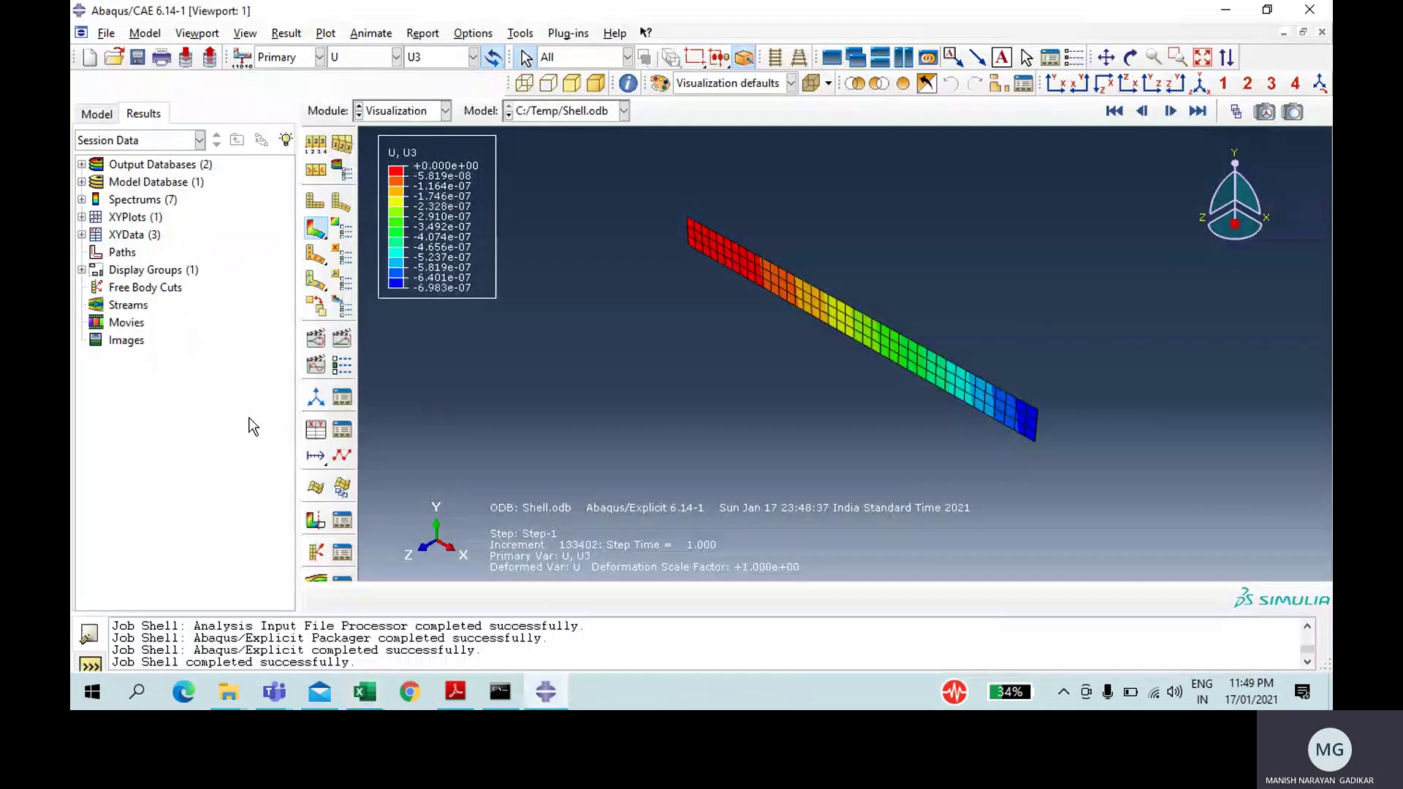
left_click(316, 429)
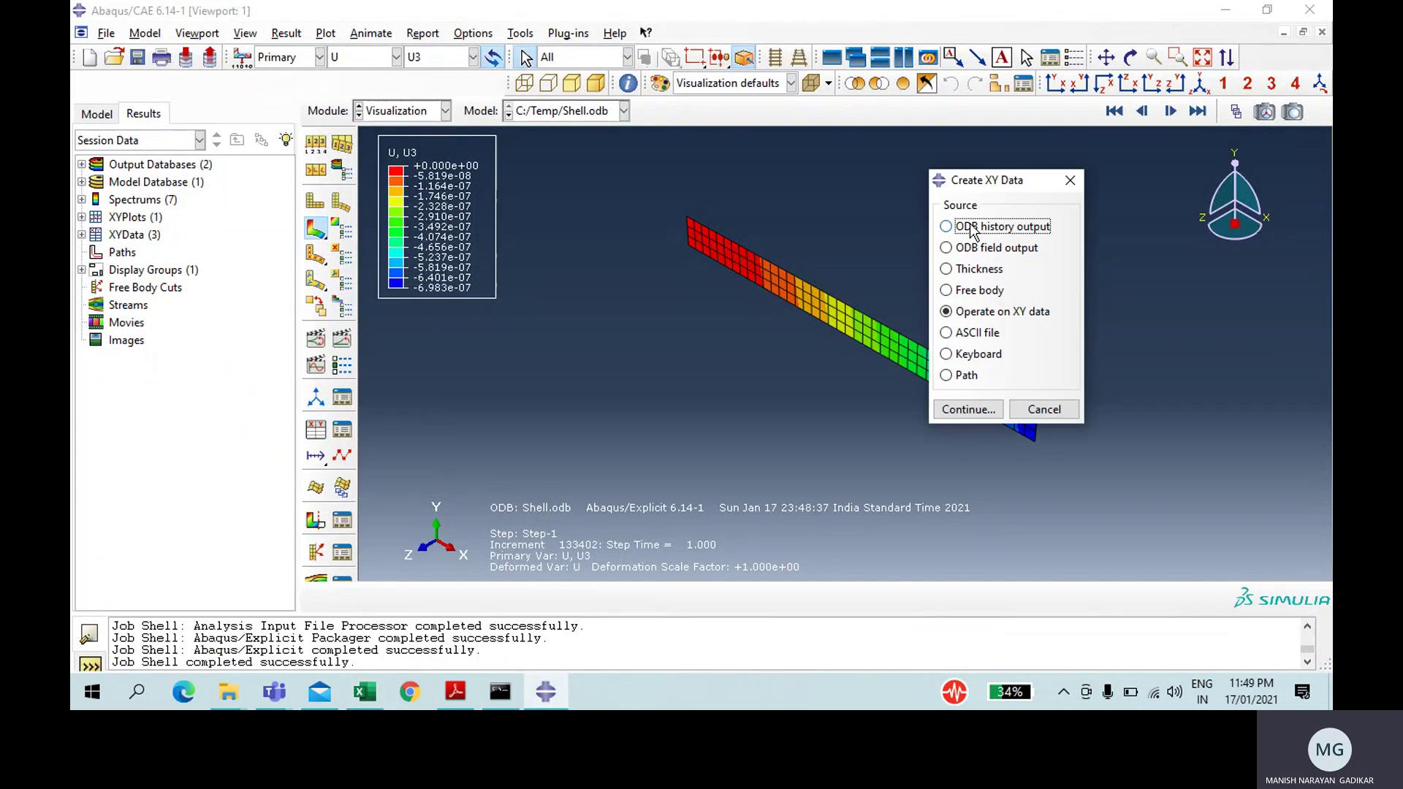
left_click(945, 227)
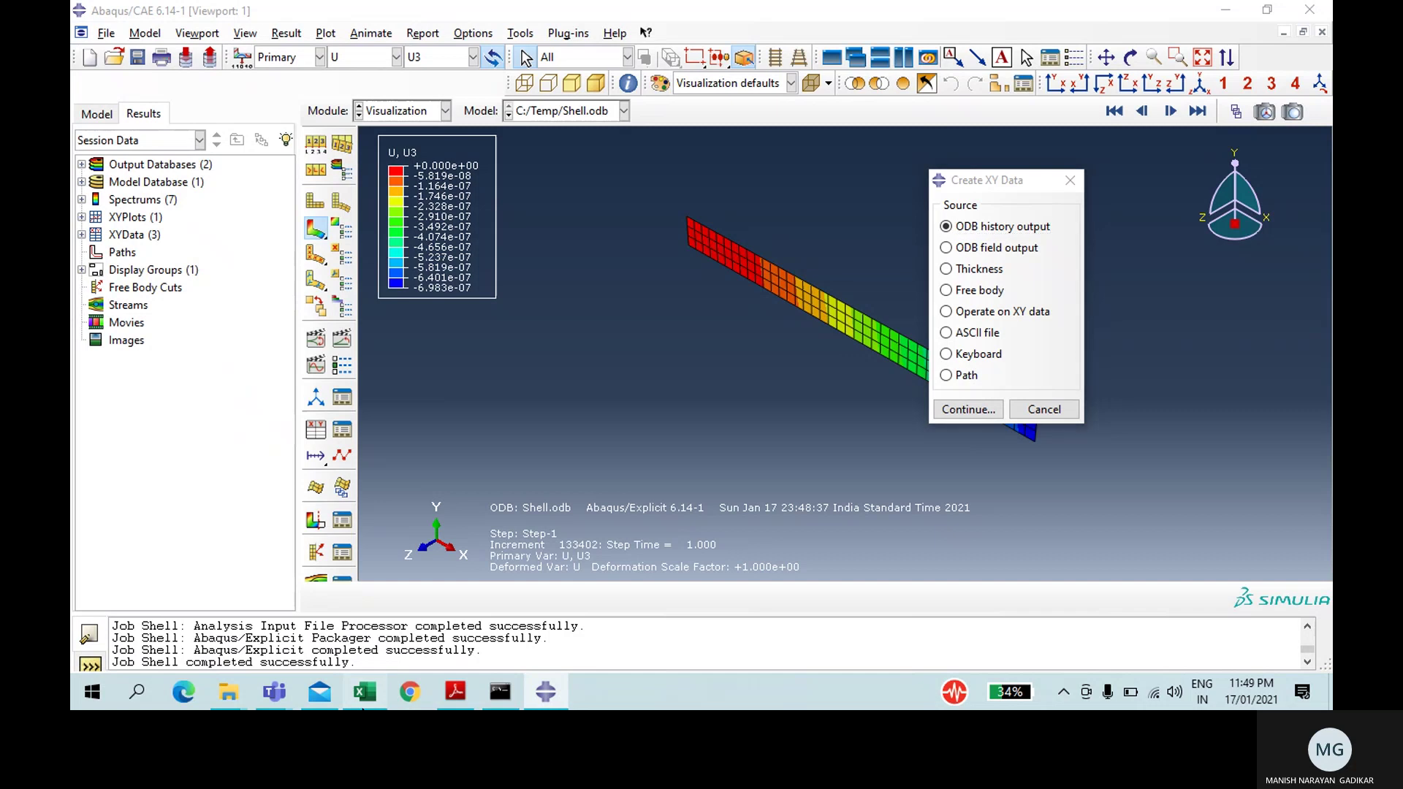
left_click(366, 701)
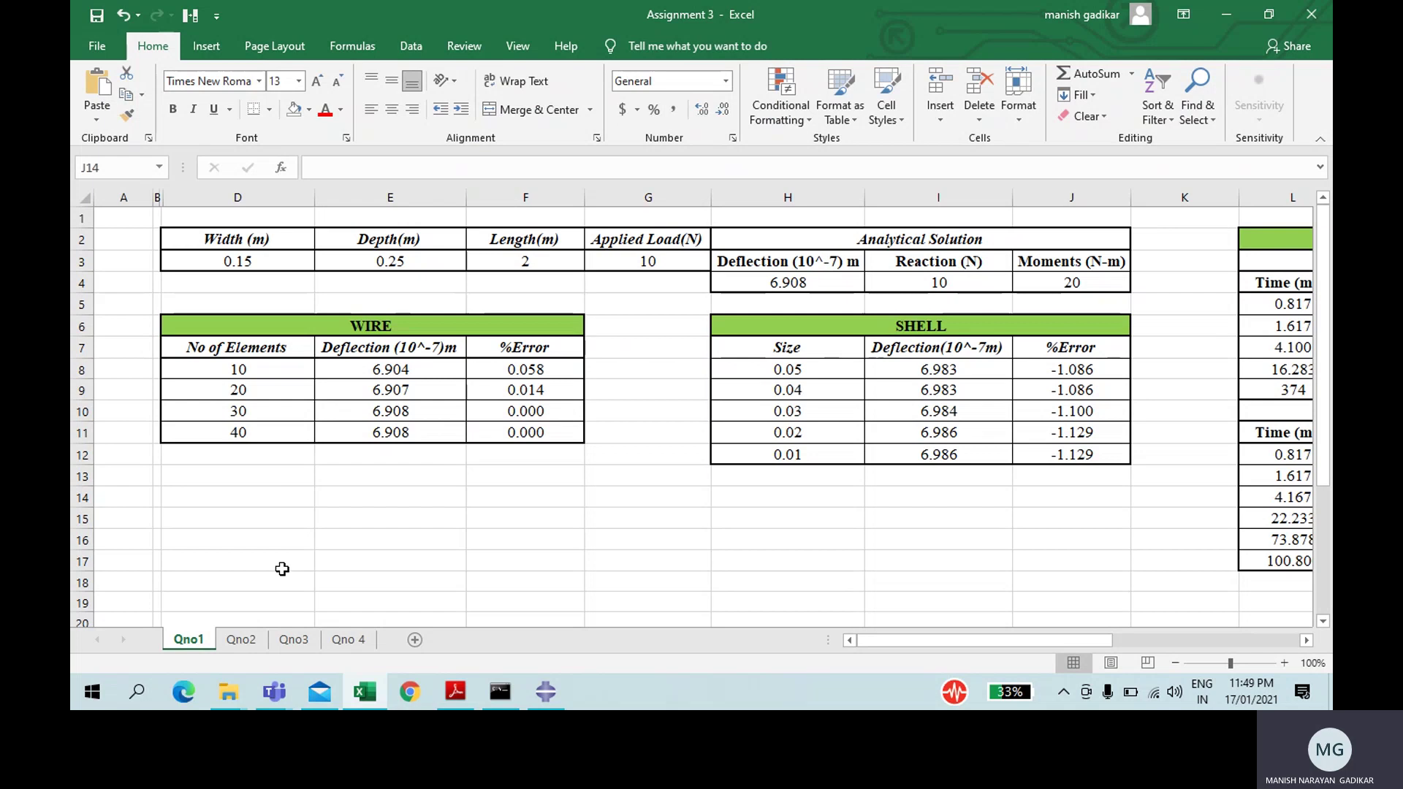
left_click(371, 692)
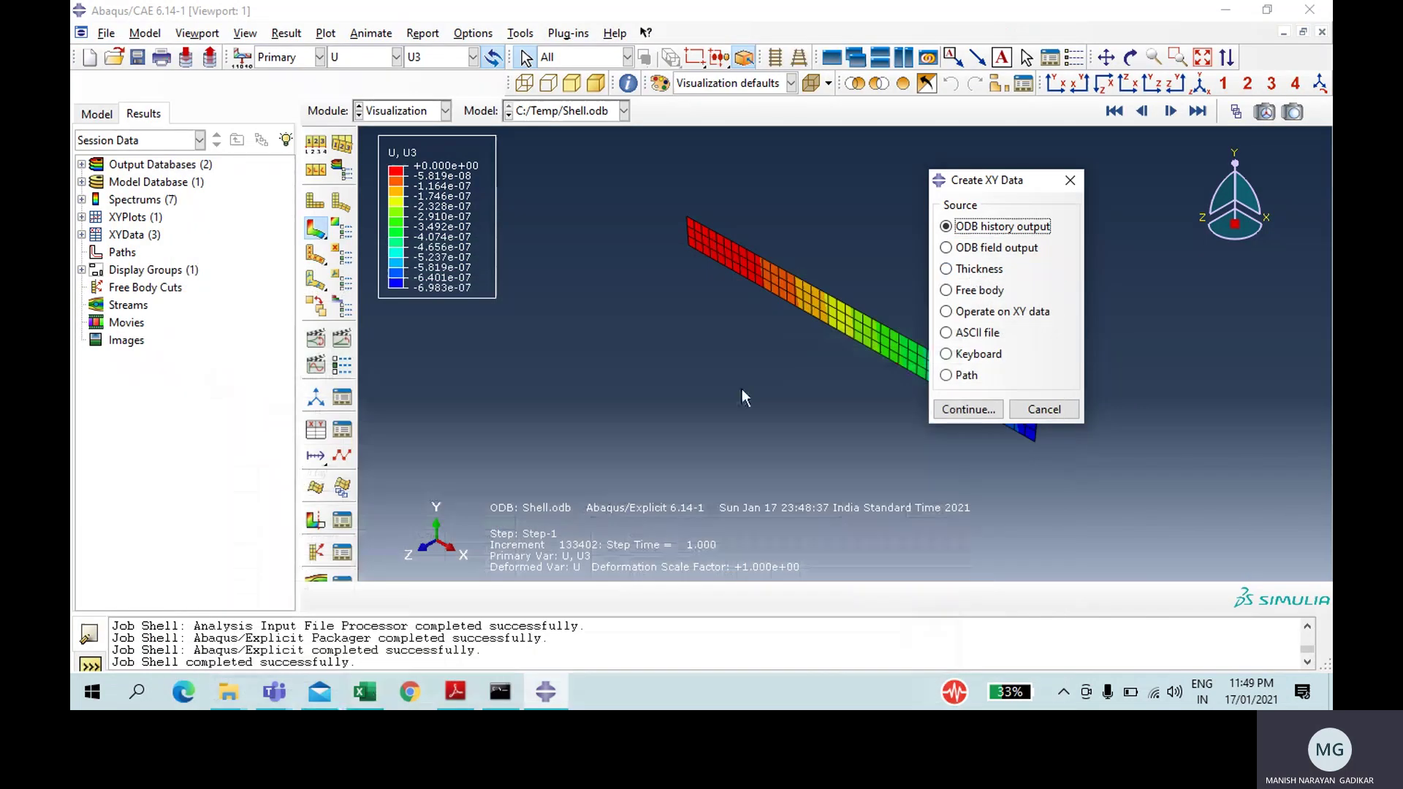
Step: Select the RF3 reaction force histories at nodes 41, 82, 123 and 164 from the ODB history output
left_click(968, 409)
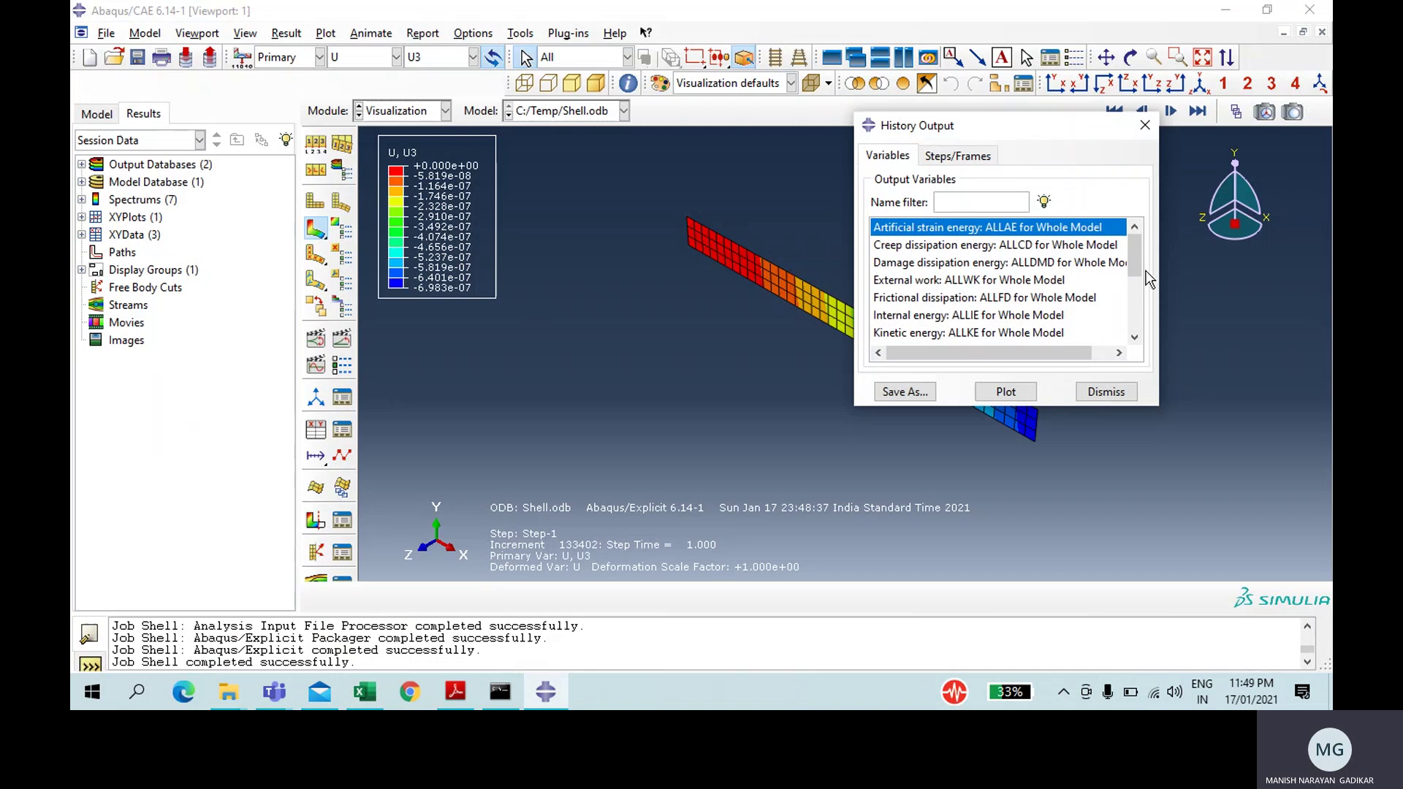
left_click_drag(1133, 261, 1119, 286)
left_click(1038, 302)
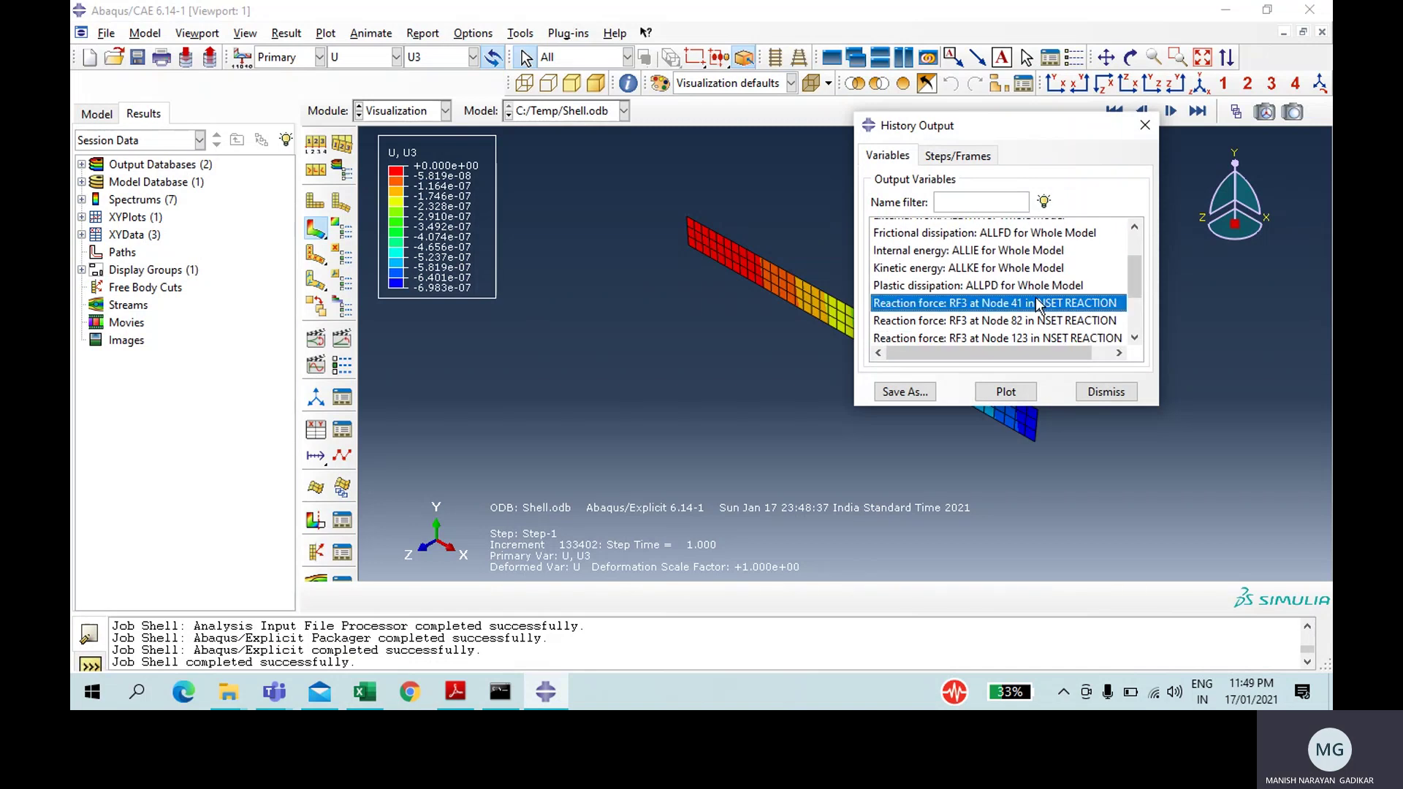
key("shift+Down")
key("shift+Down")
key("shift+Down")
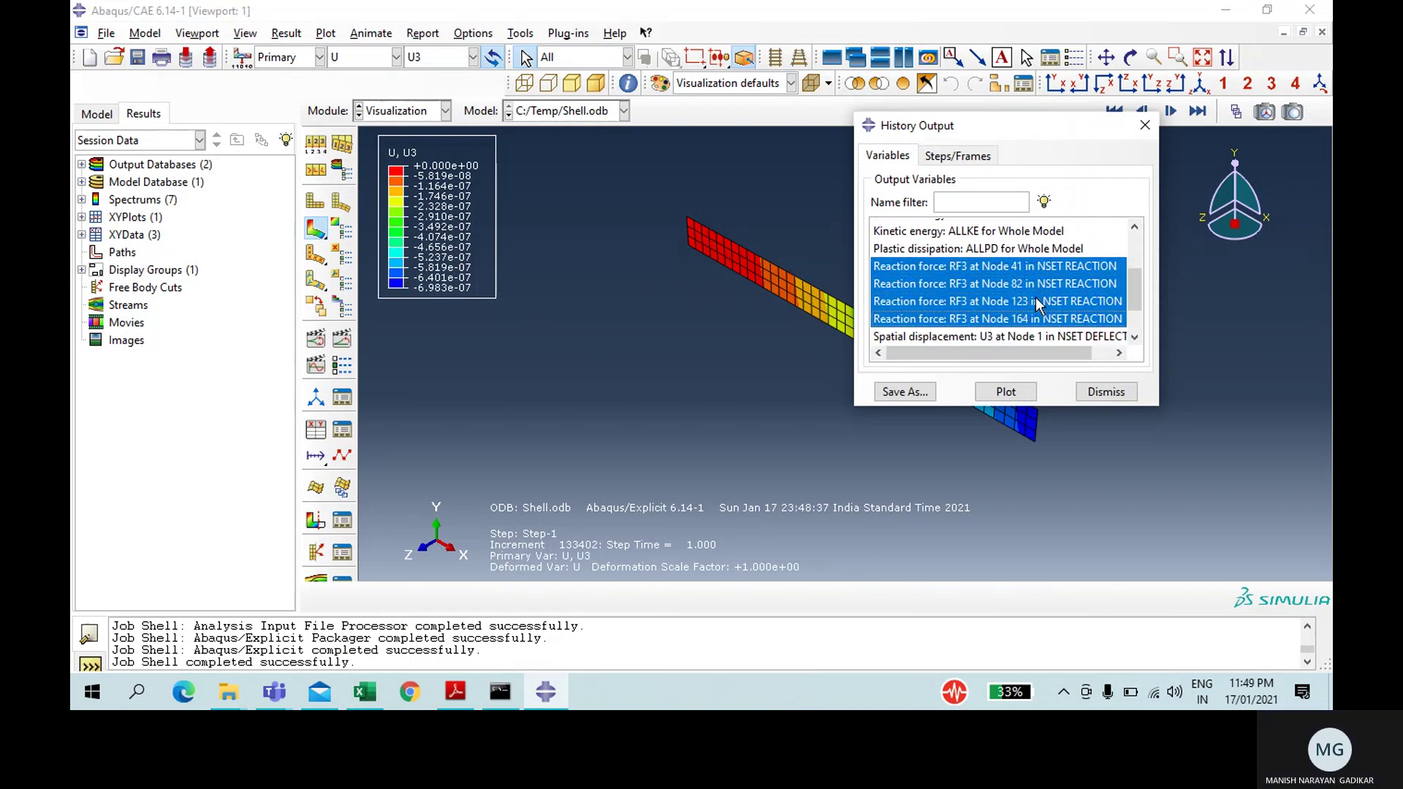
Step: Save the sum of the selected reaction forces as XY data named ReactionShell, without plotting its curve
left_click(901, 391)
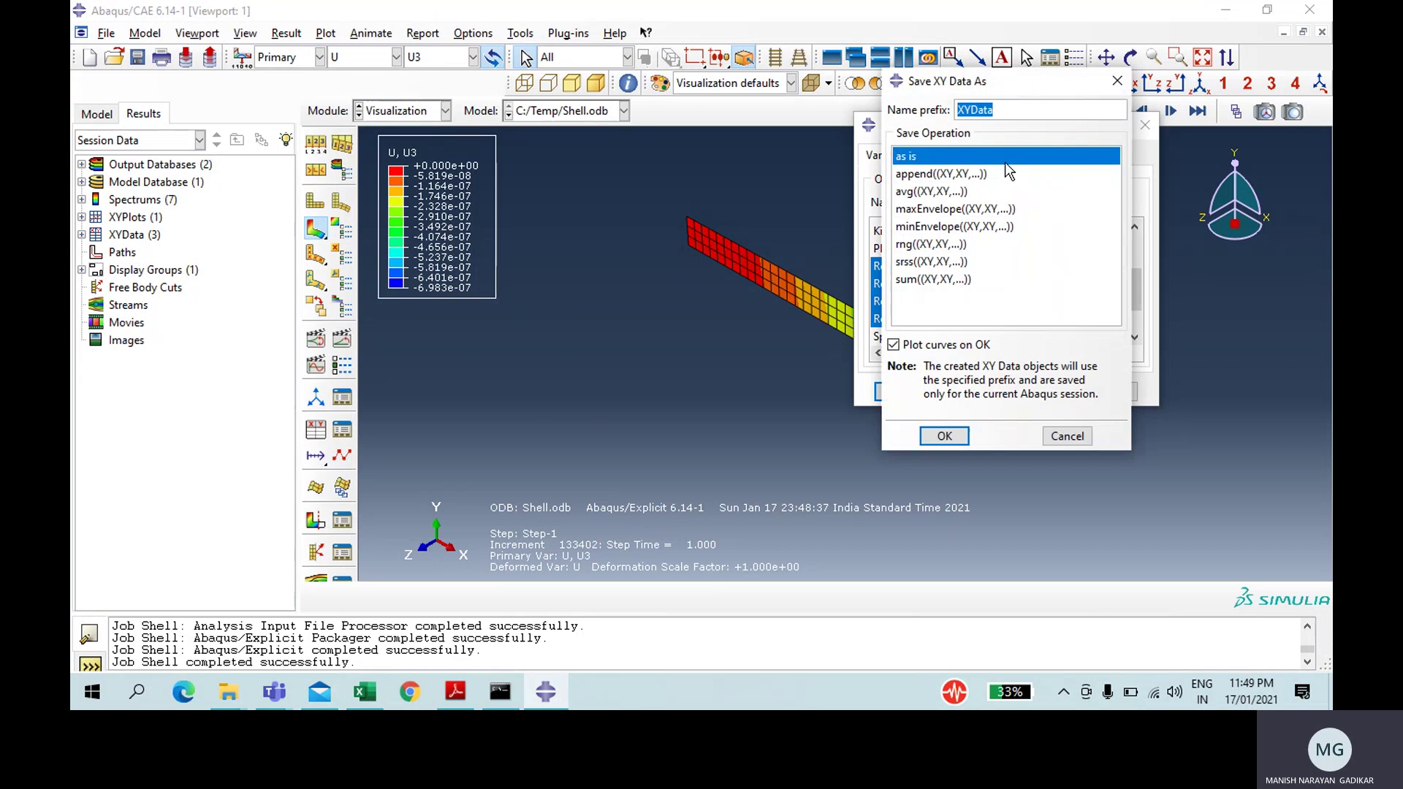
left_click(927, 280)
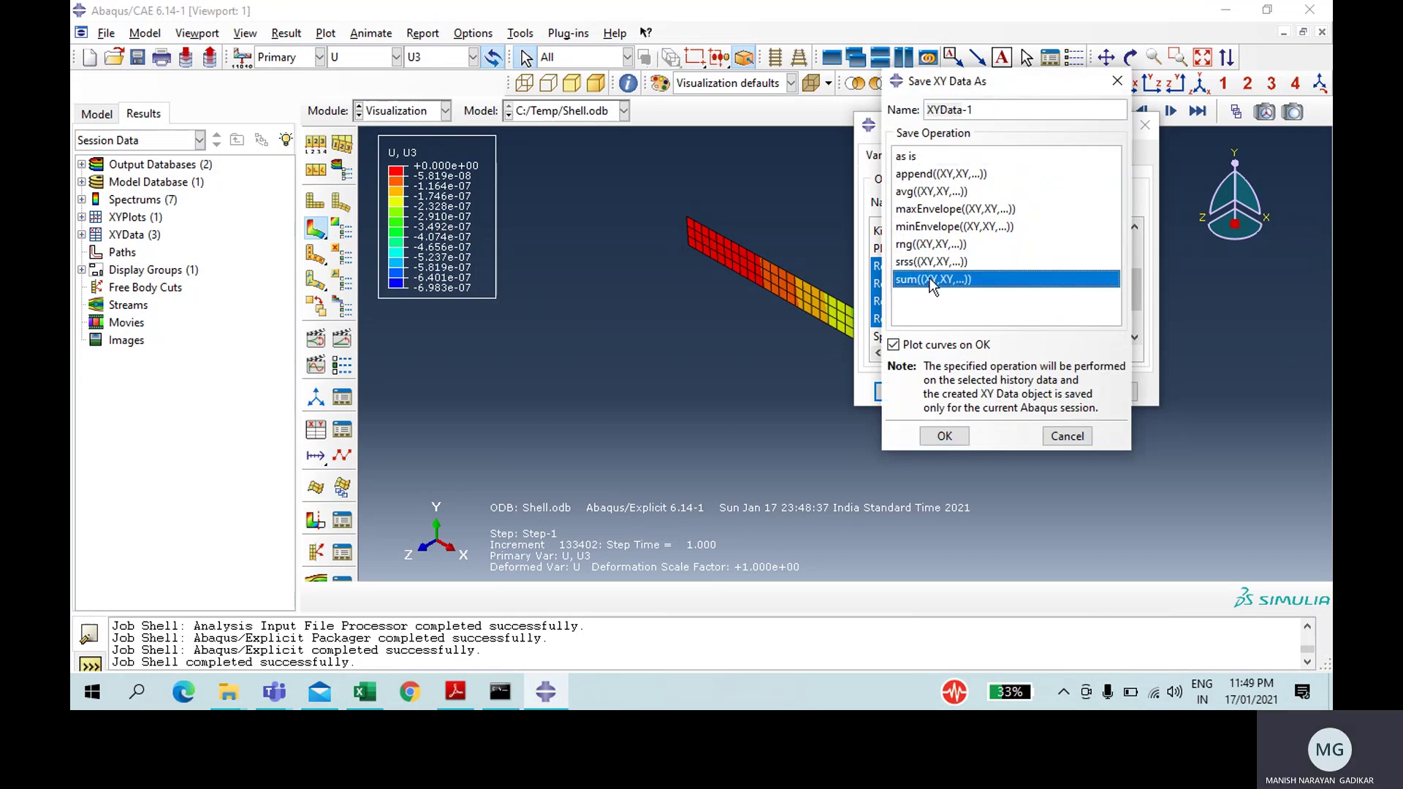
left_click_drag(1009, 108, 726, 133)
type("Ra")
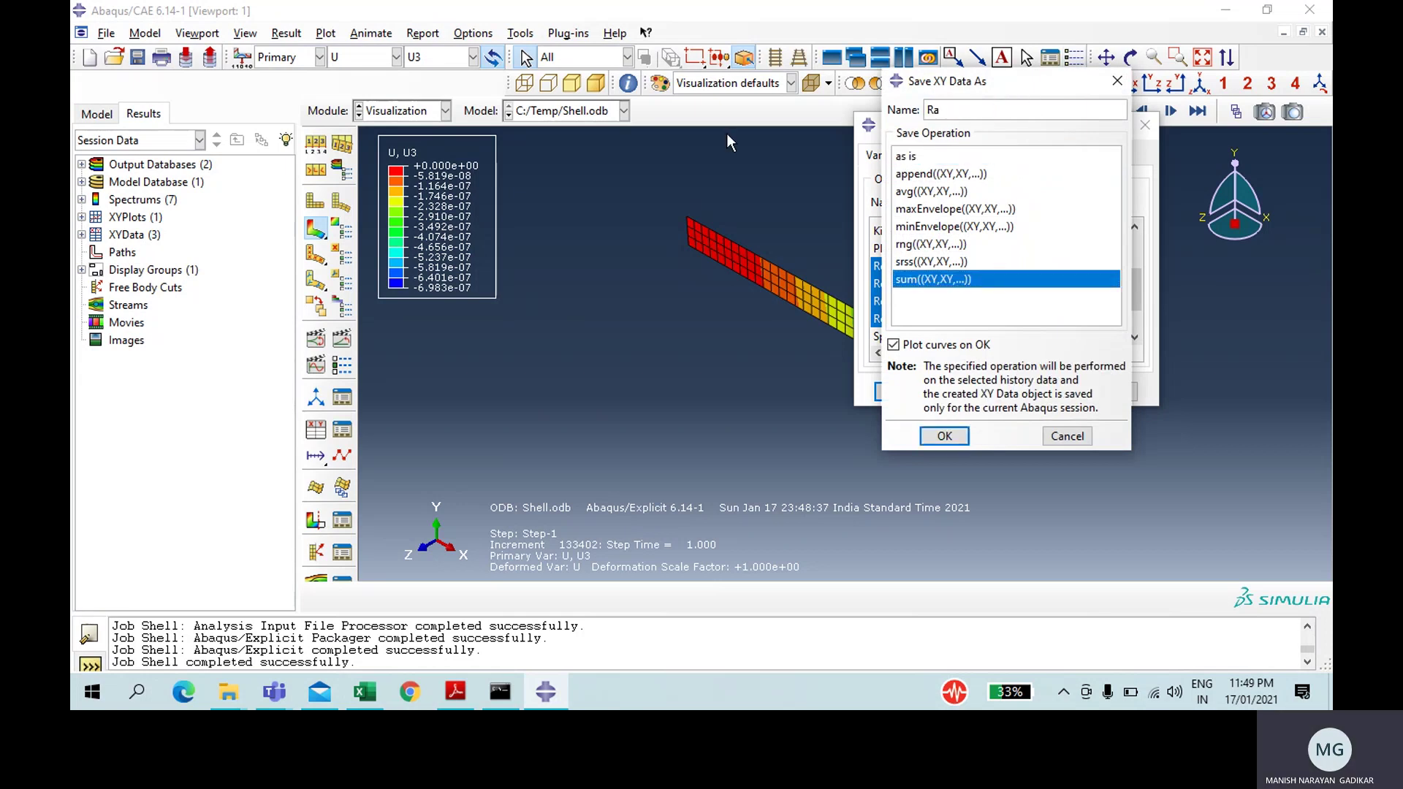
key("BackSpace")
type("eactionShell")
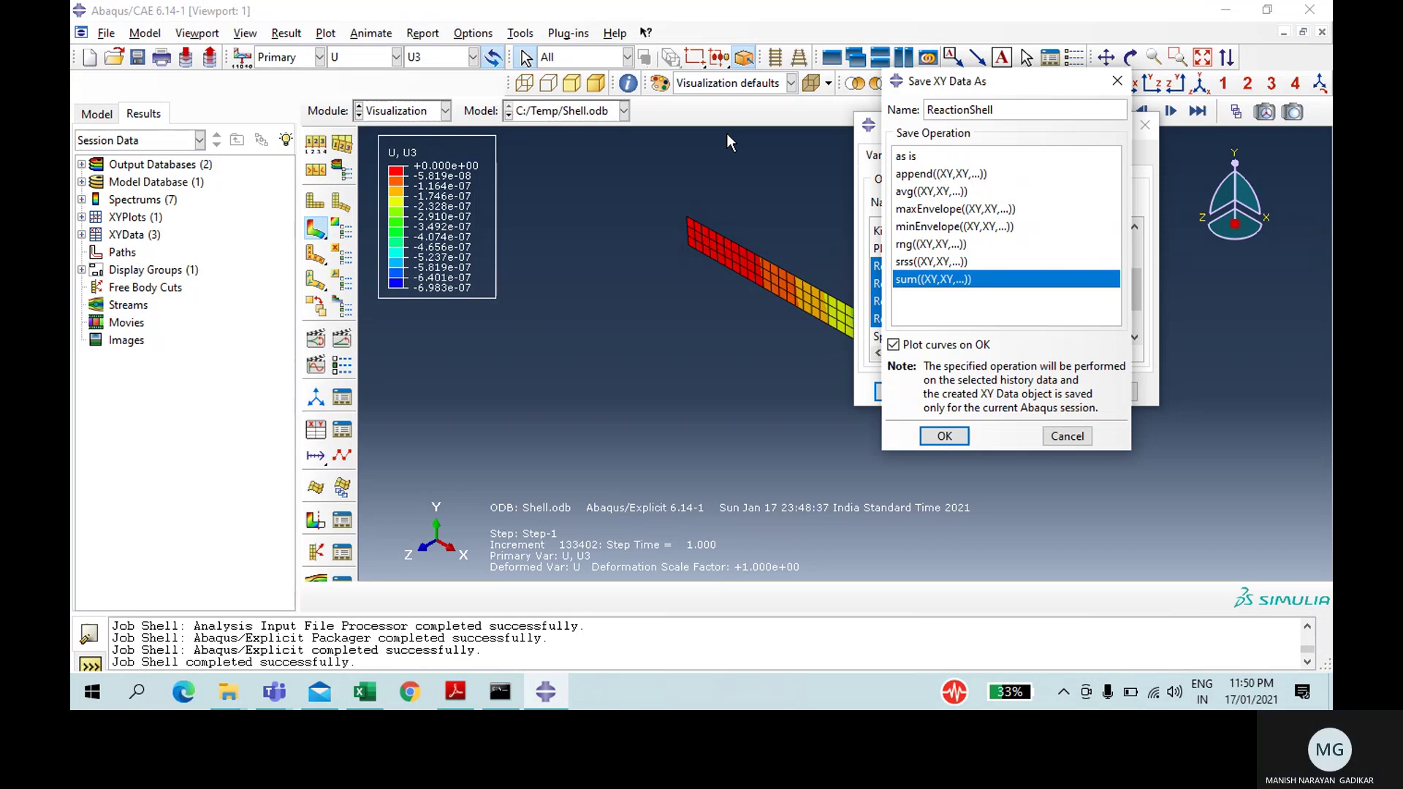
left_click(933, 348)
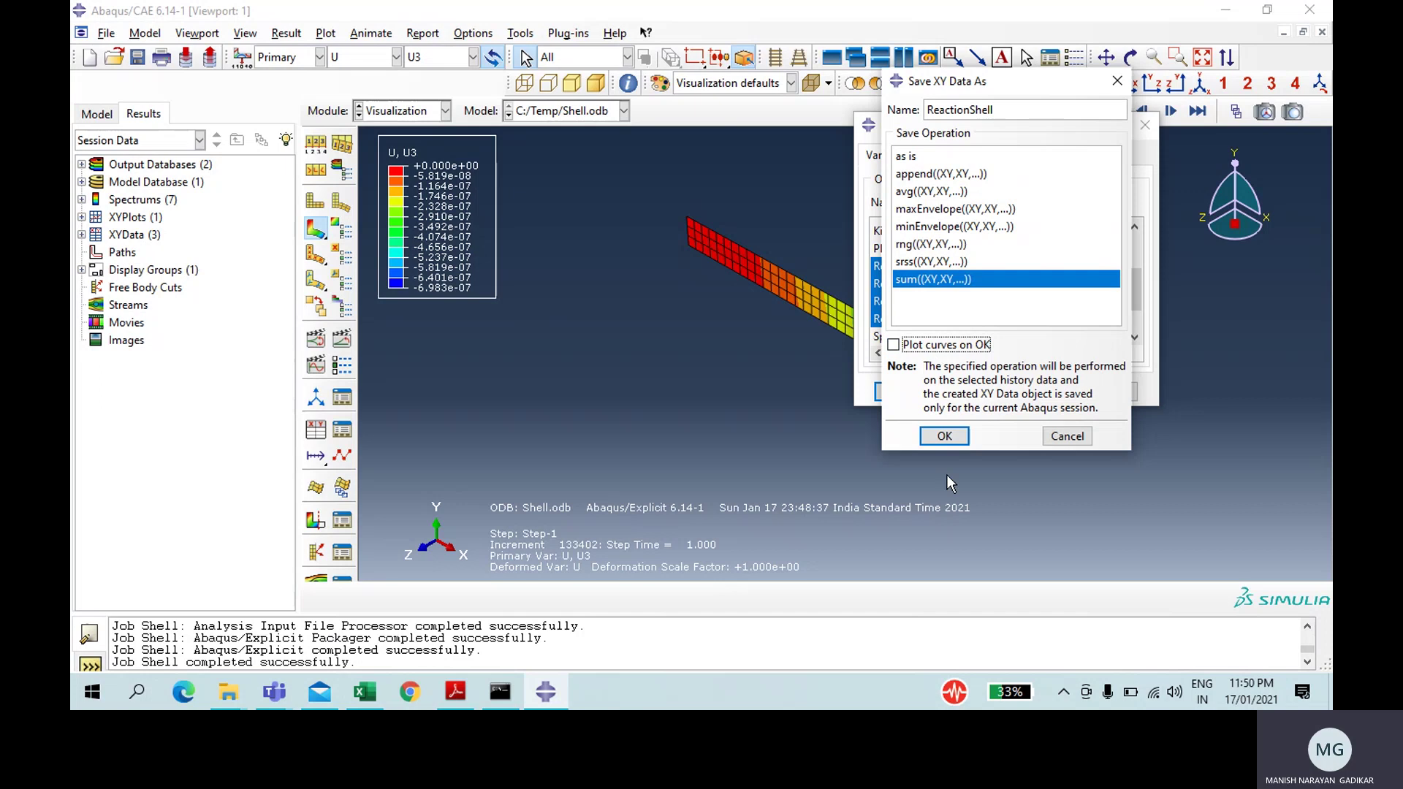
left_click(944, 438)
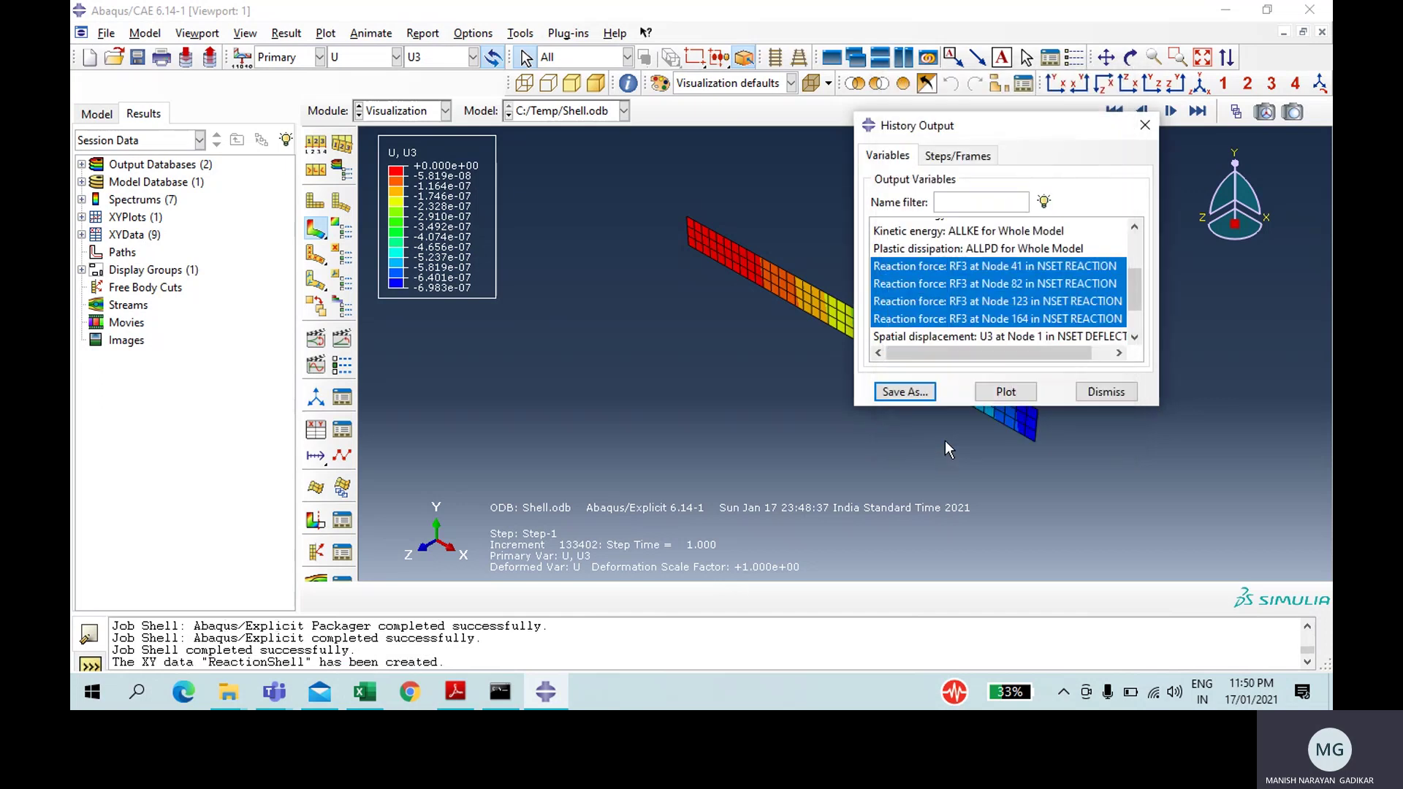
Step: Save the U3 spatial displacement at node 1 unmodified as XY data named Deflection, plot it and close the history output
left_click(926, 338)
left_click(926, 392)
type("D")
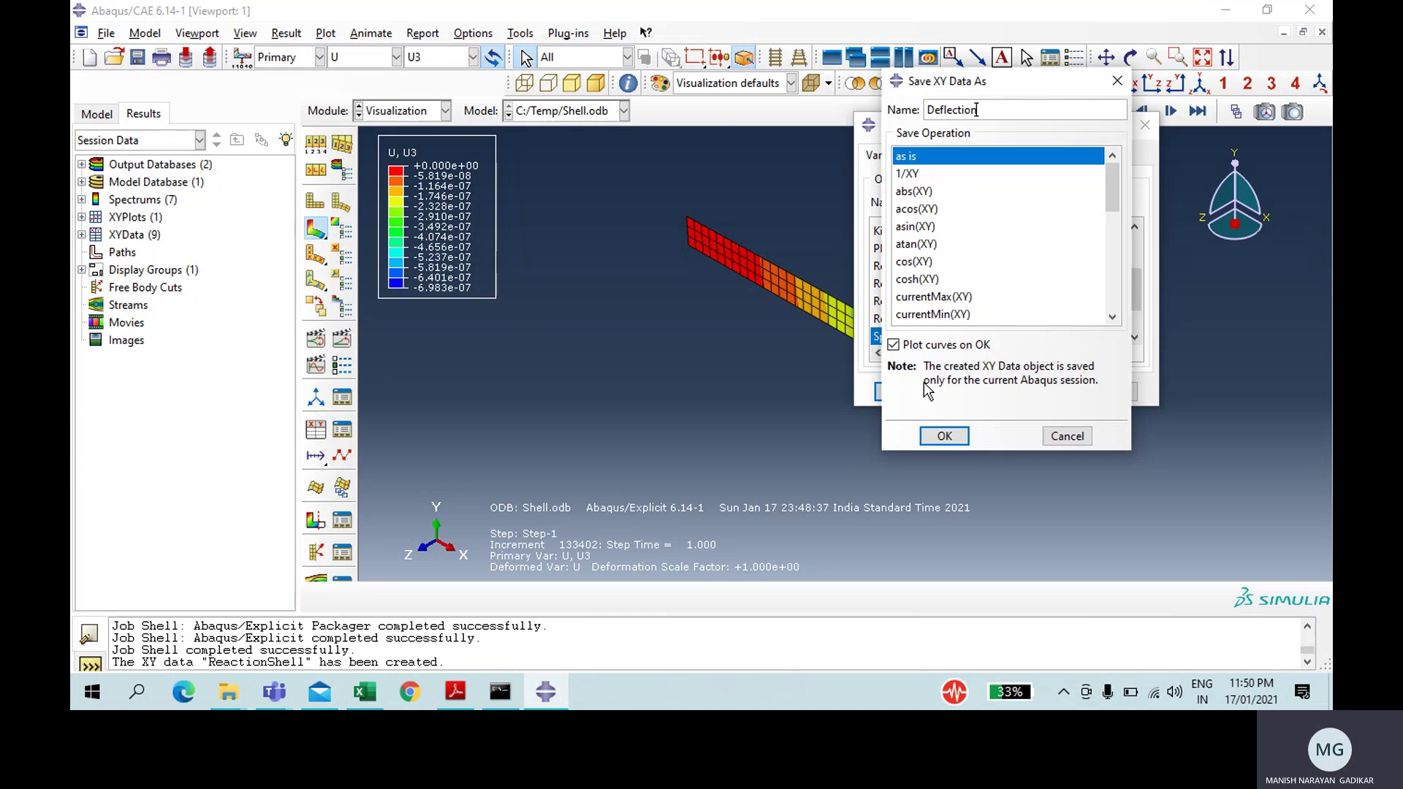
type("eflection")
key("Return")
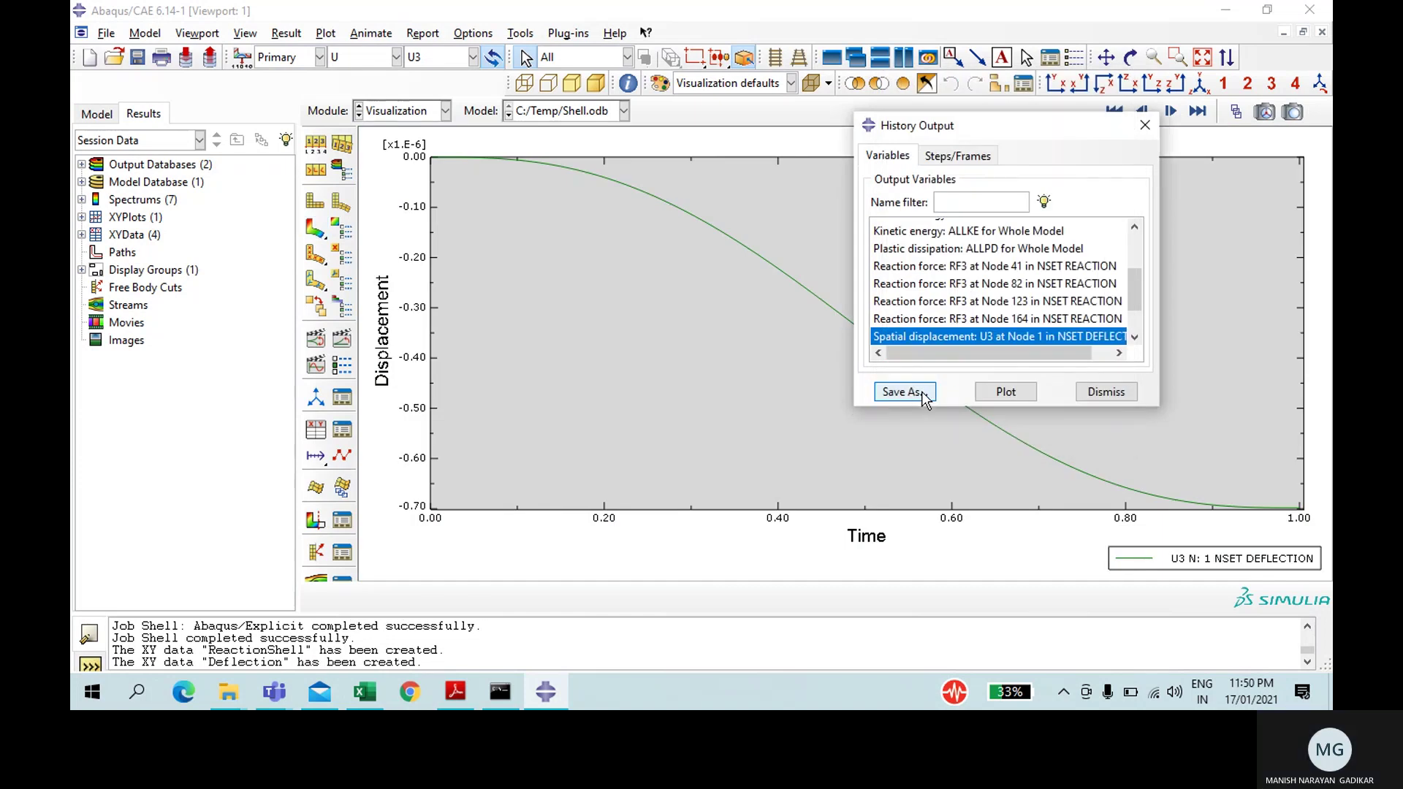
left_click(1107, 393)
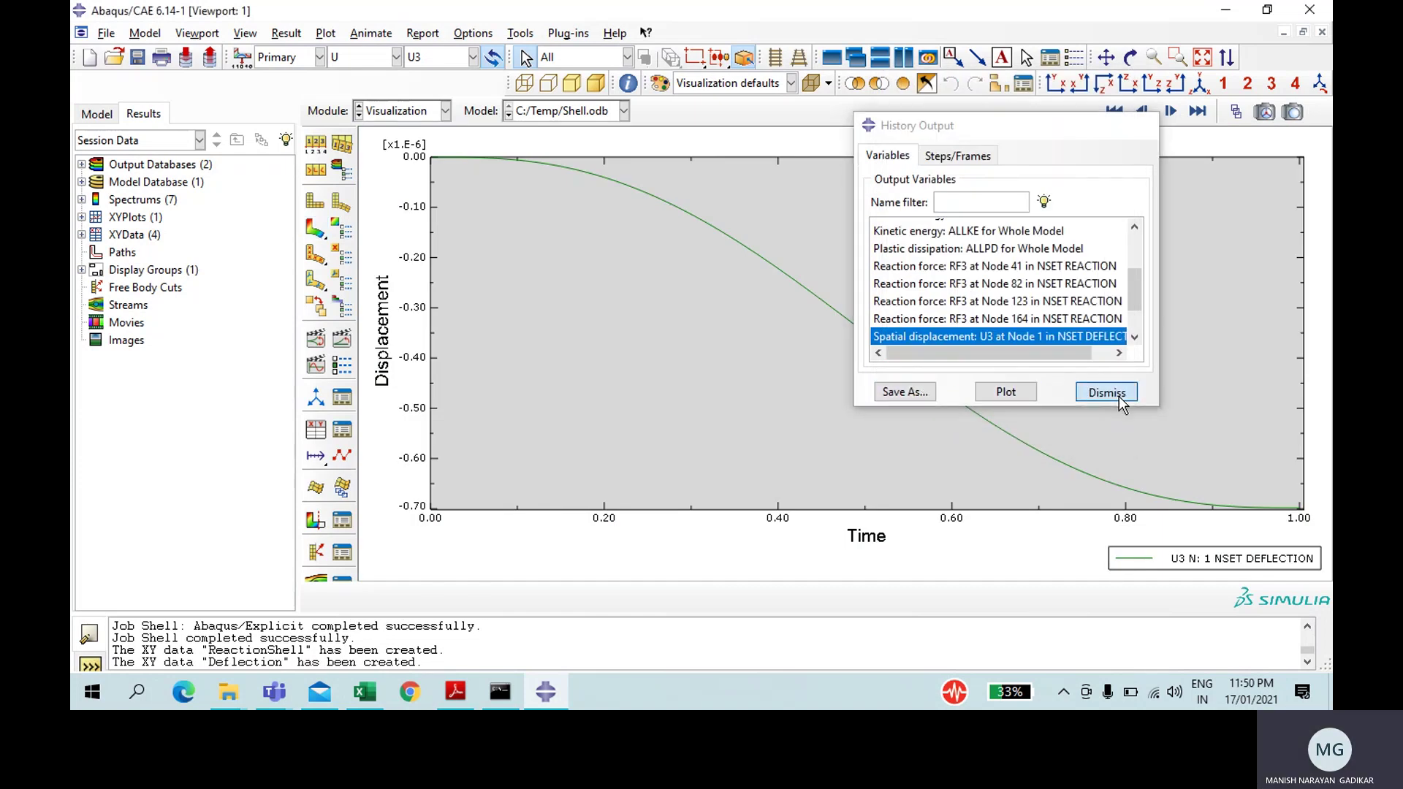
Step: Plot force against displacement by operating on XY data with the expression combine("Deflection","ReactionShell"), and close the expression dialog
left_click(309, 429)
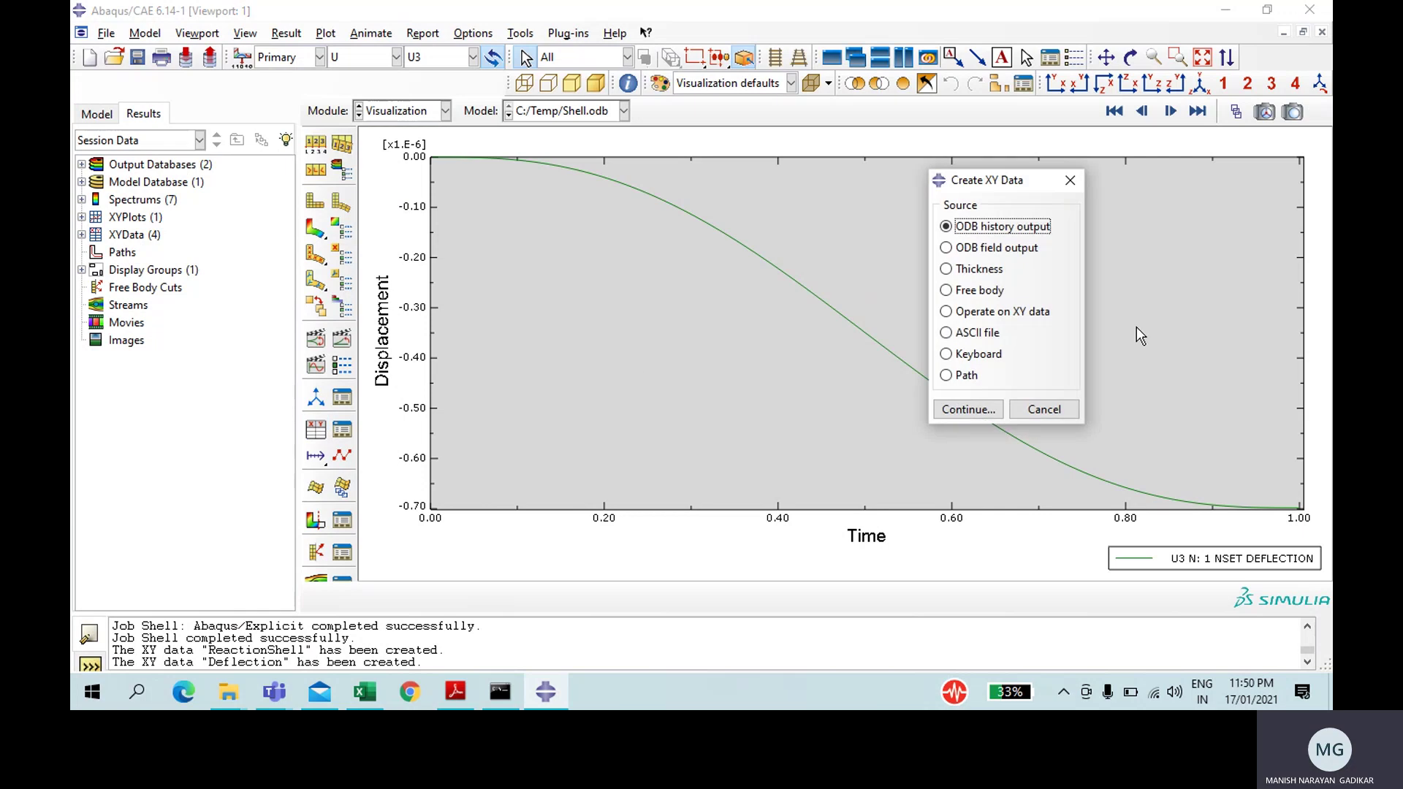
left_click(1037, 313)
left_click(966, 409)
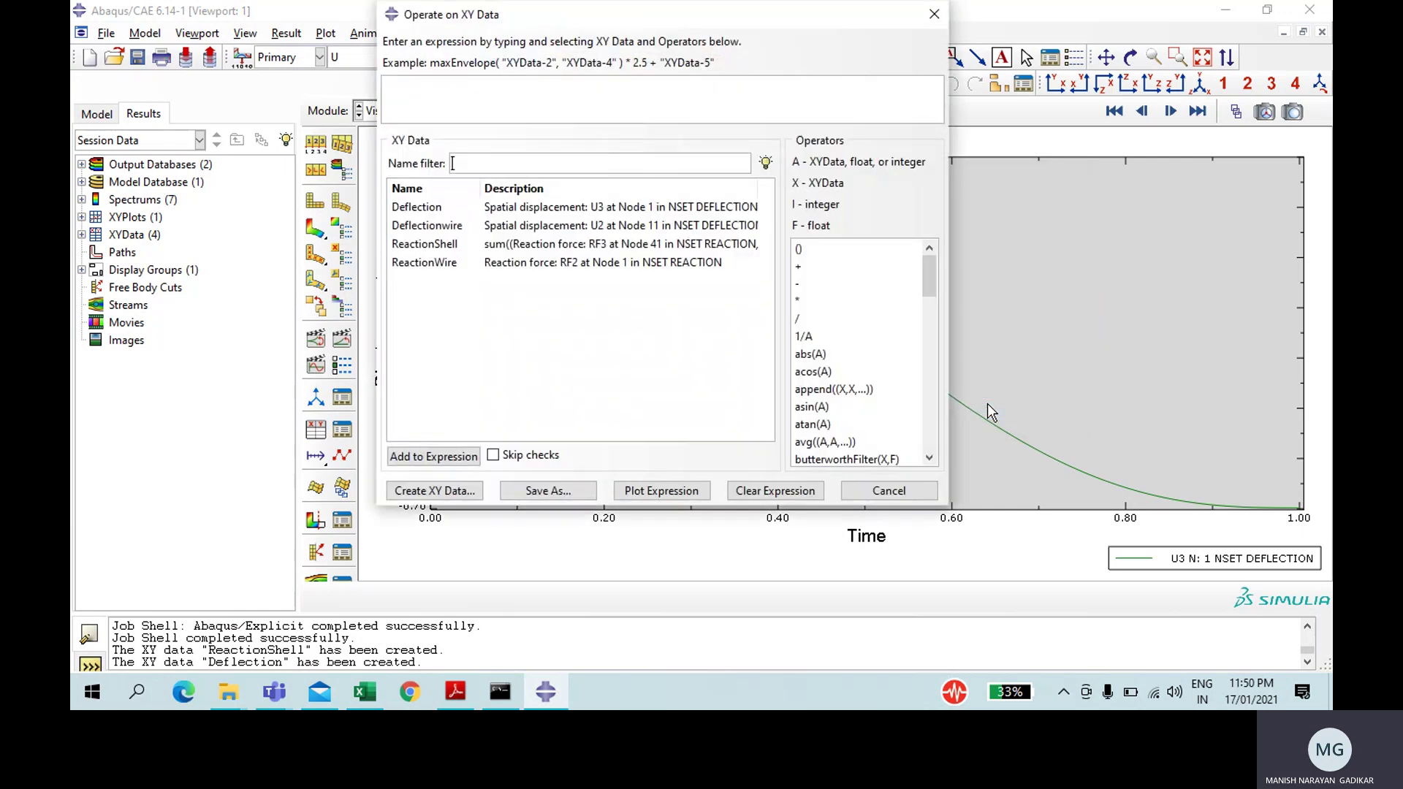
left_click(444, 86)
type("combine(")
left_click(424, 209)
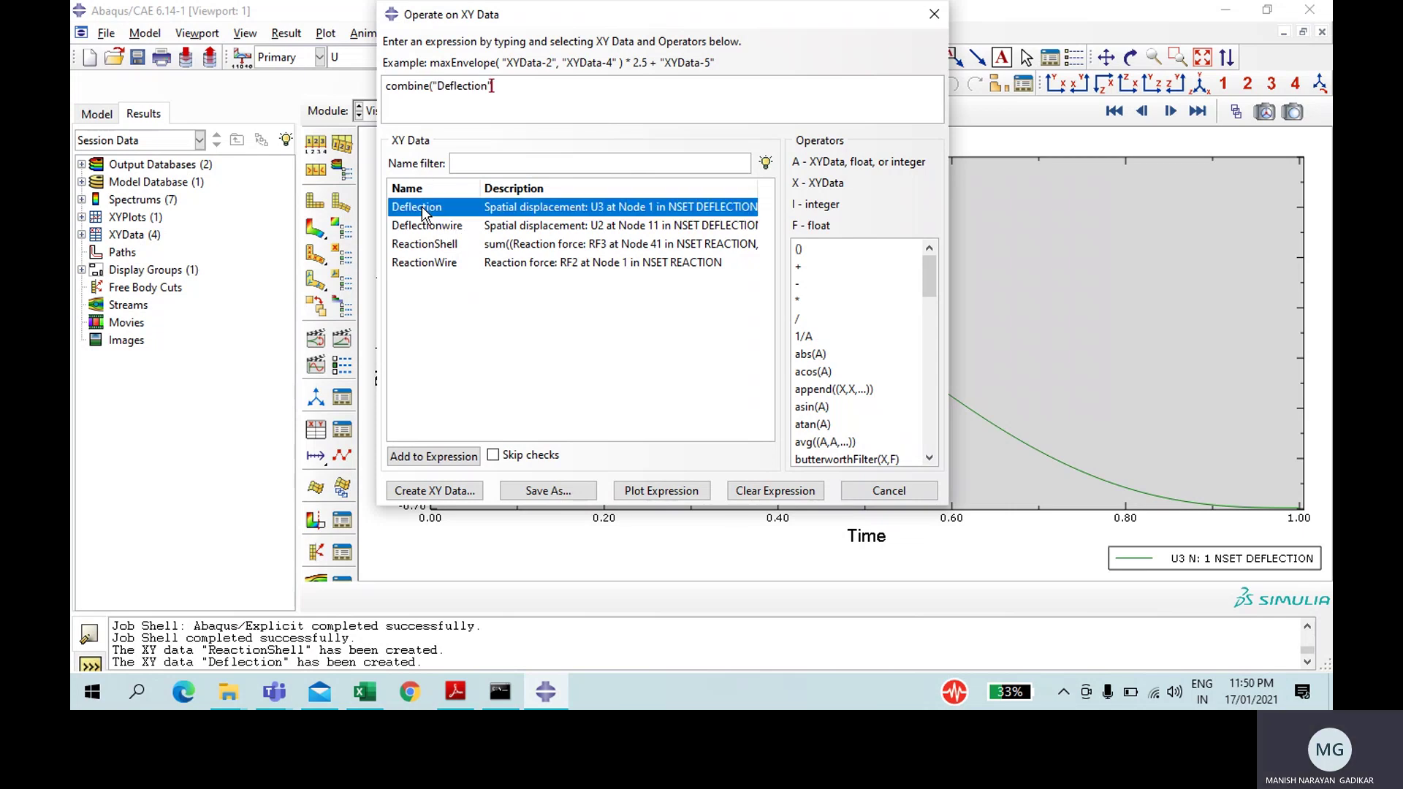
left_click(440, 246)
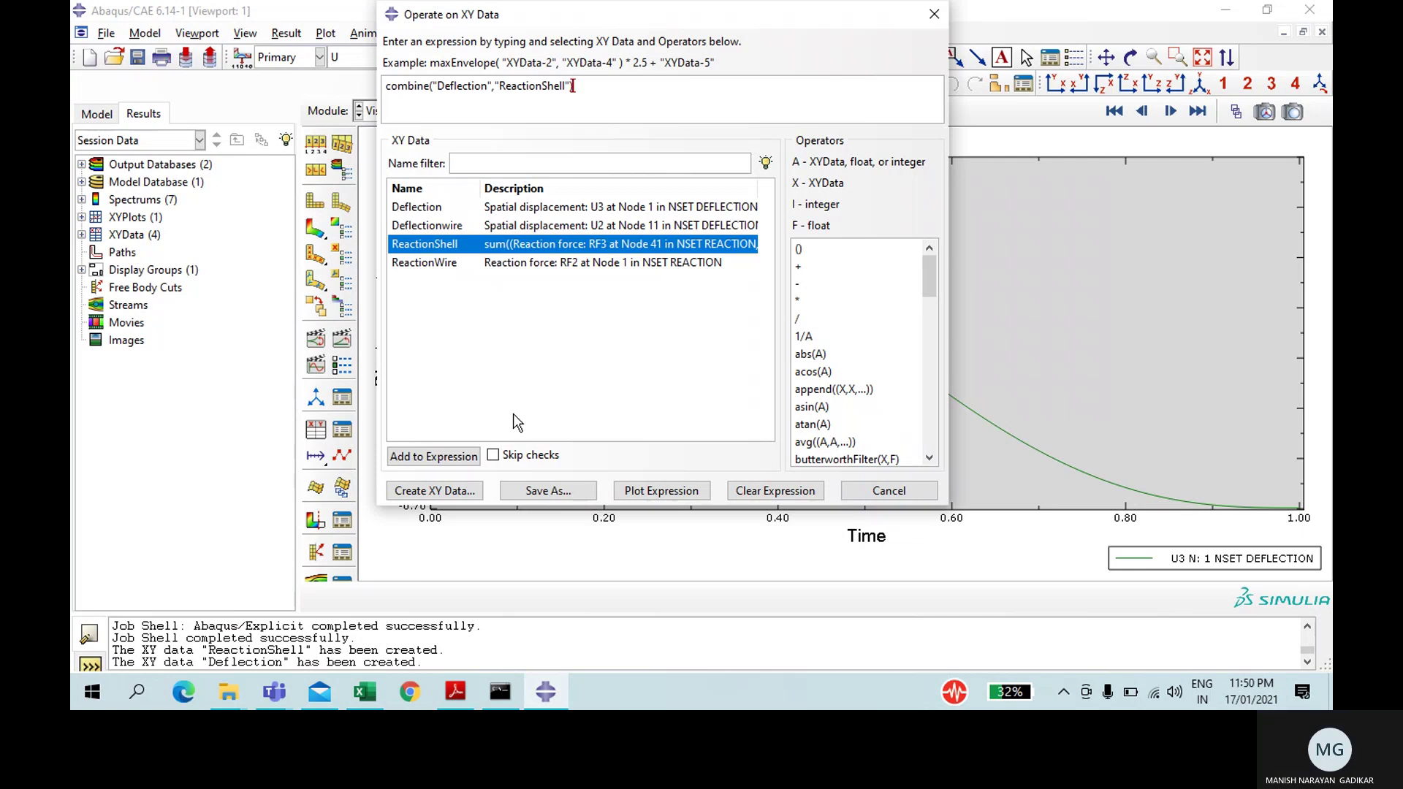
left_click(669, 492)
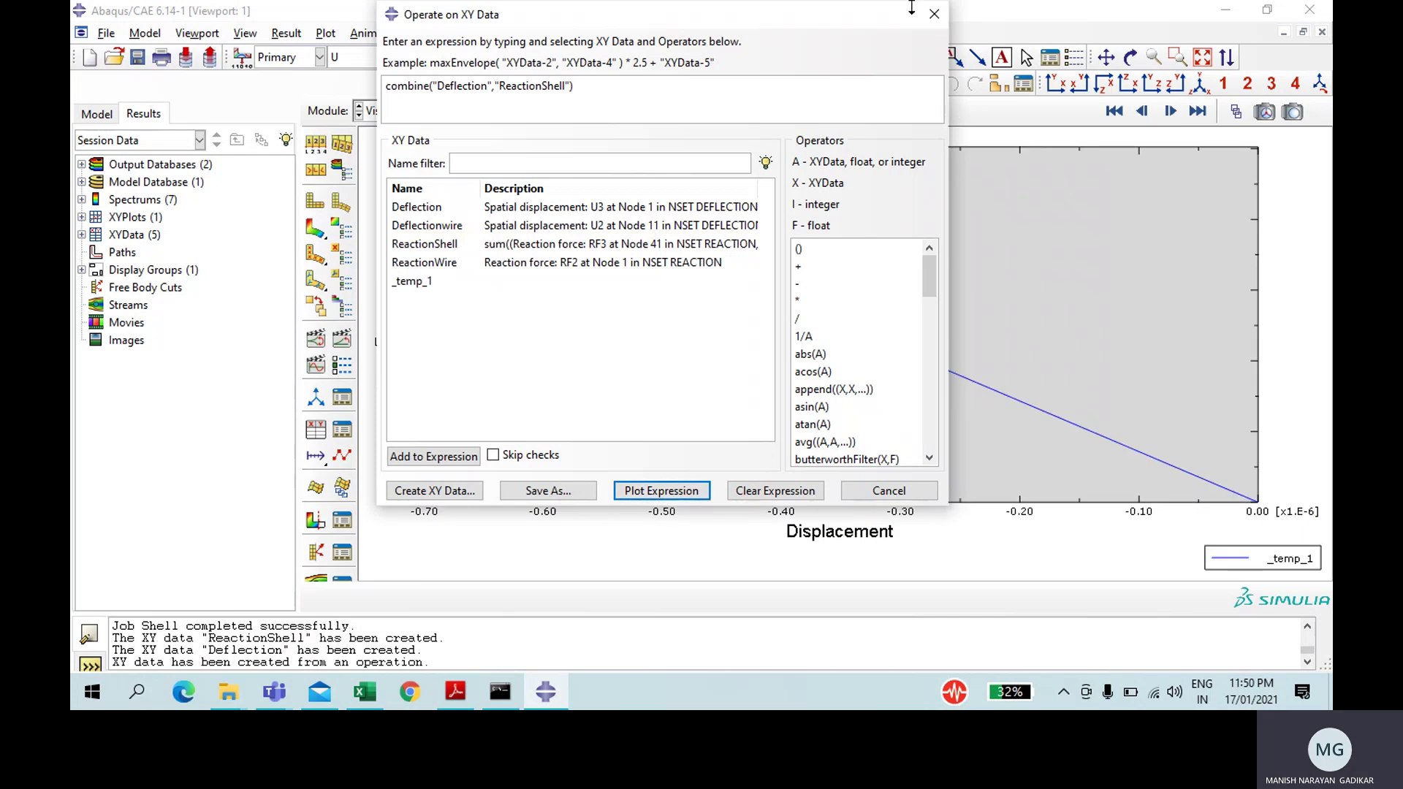
left_click(934, 13)
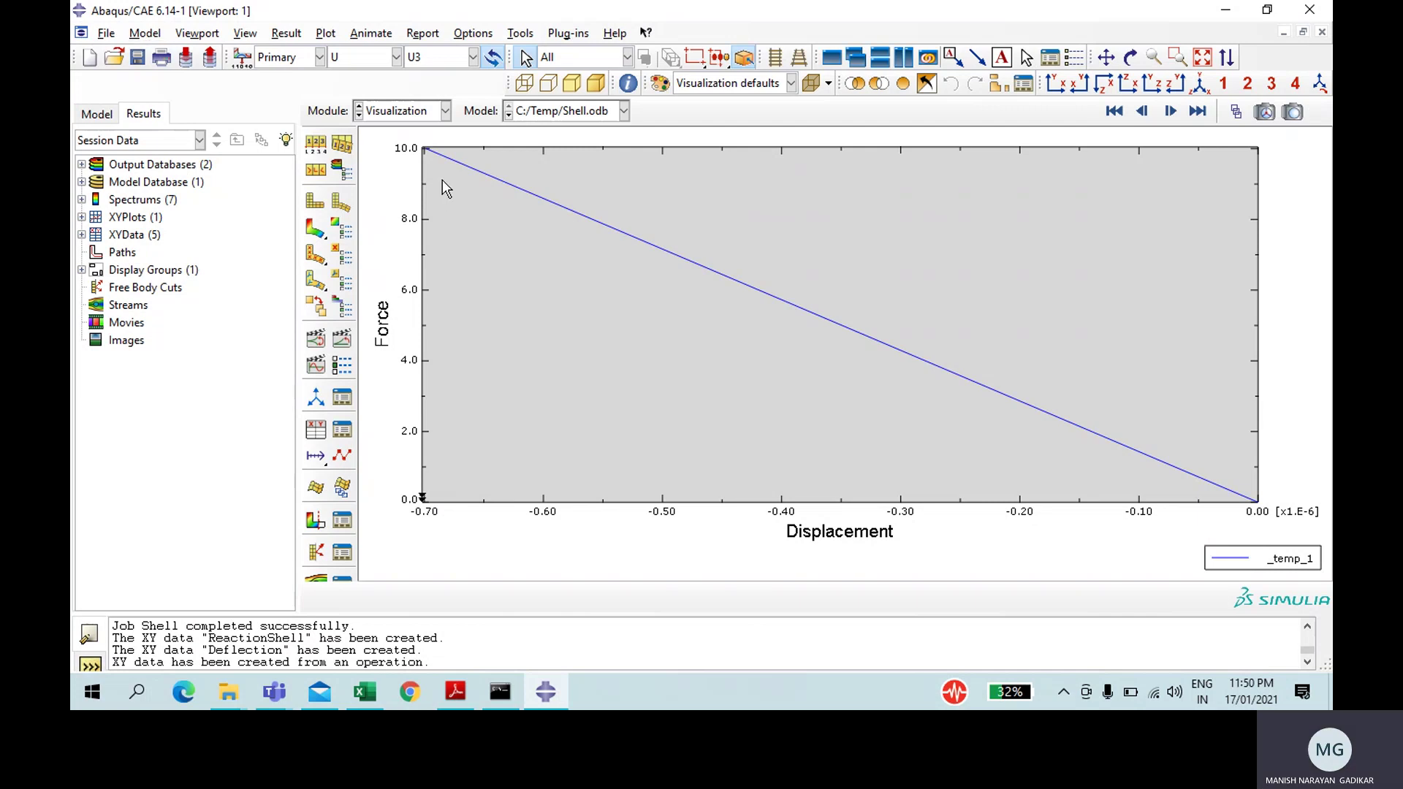
Step: Create a new model database, discarding the changes in the unnamed shell model
left_click(107, 33)
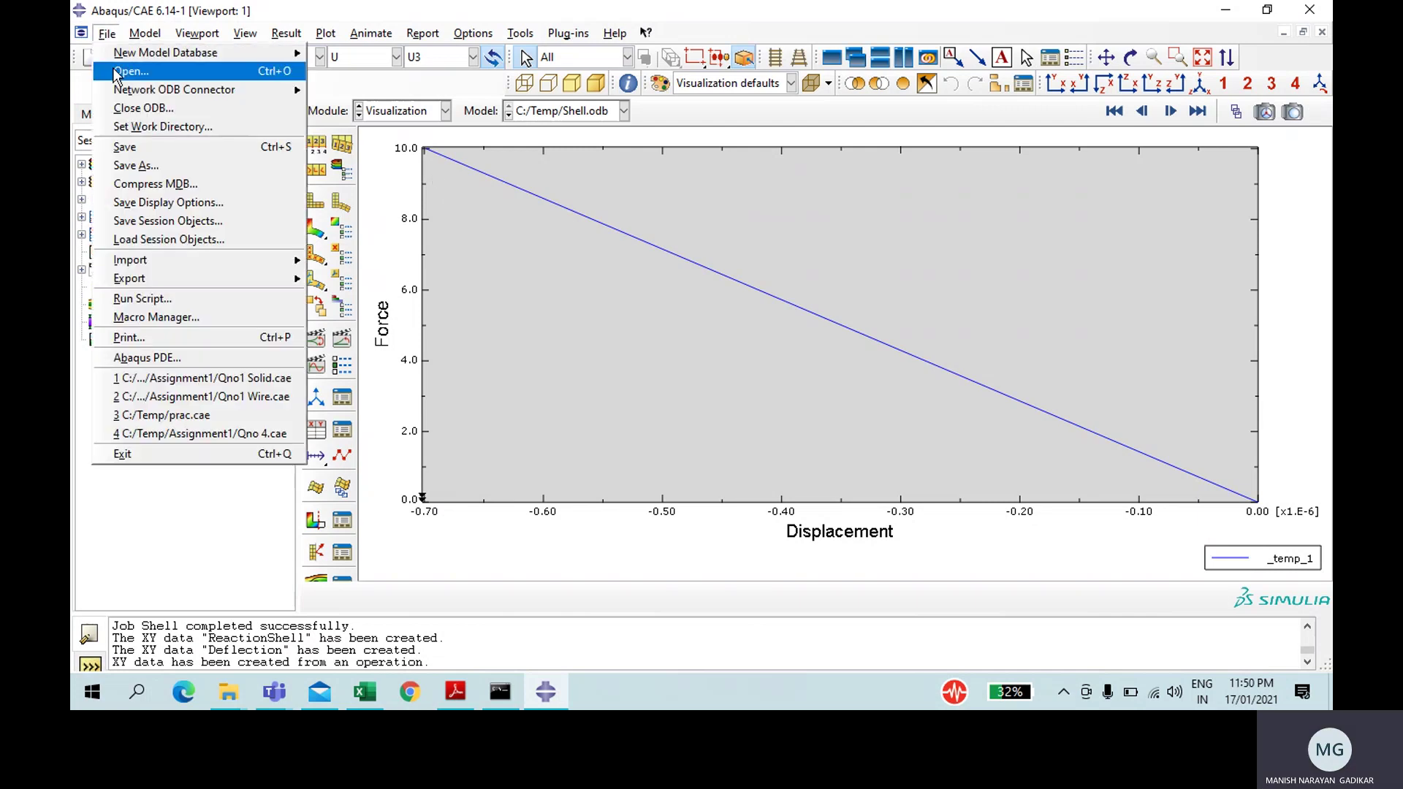
mouse_move(117, 55)
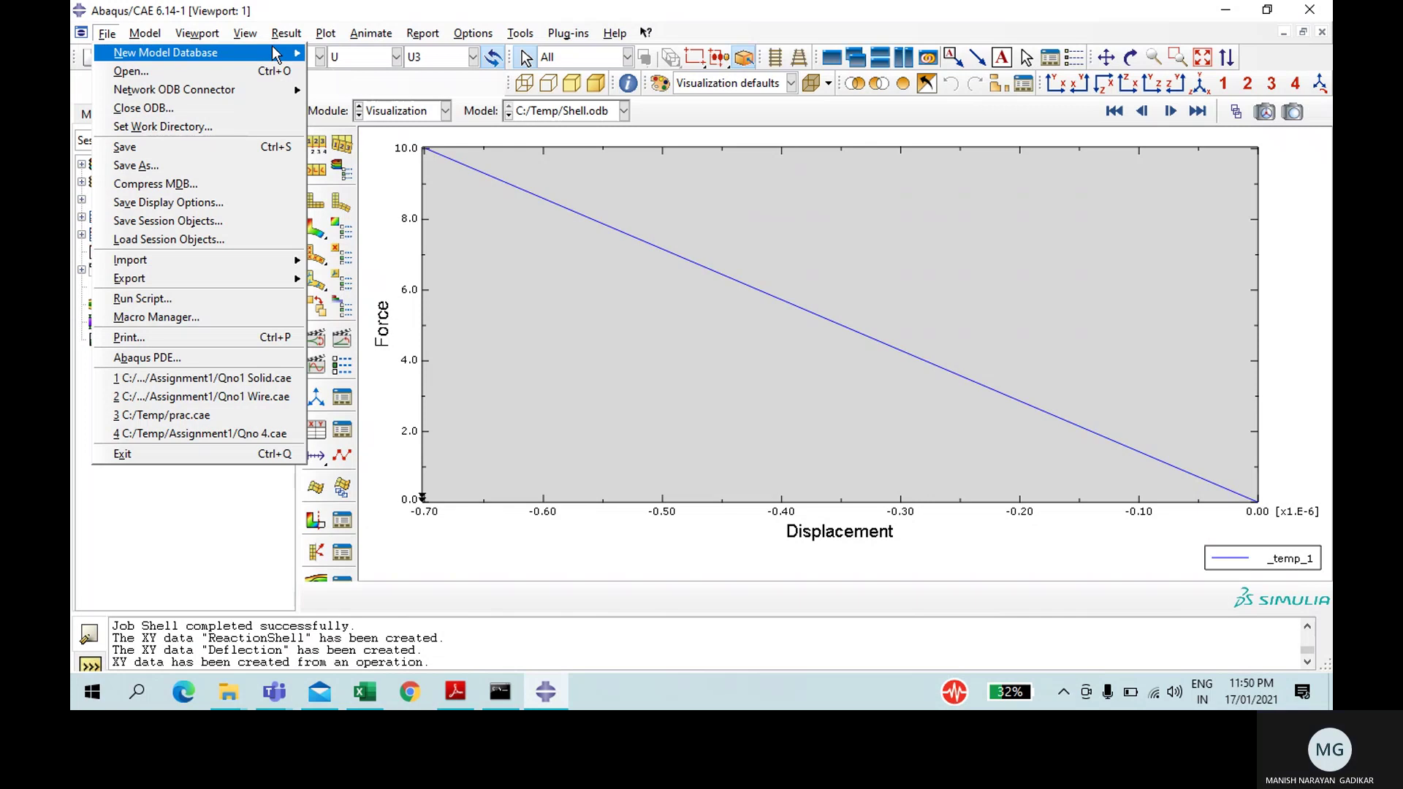
left_click(389, 57)
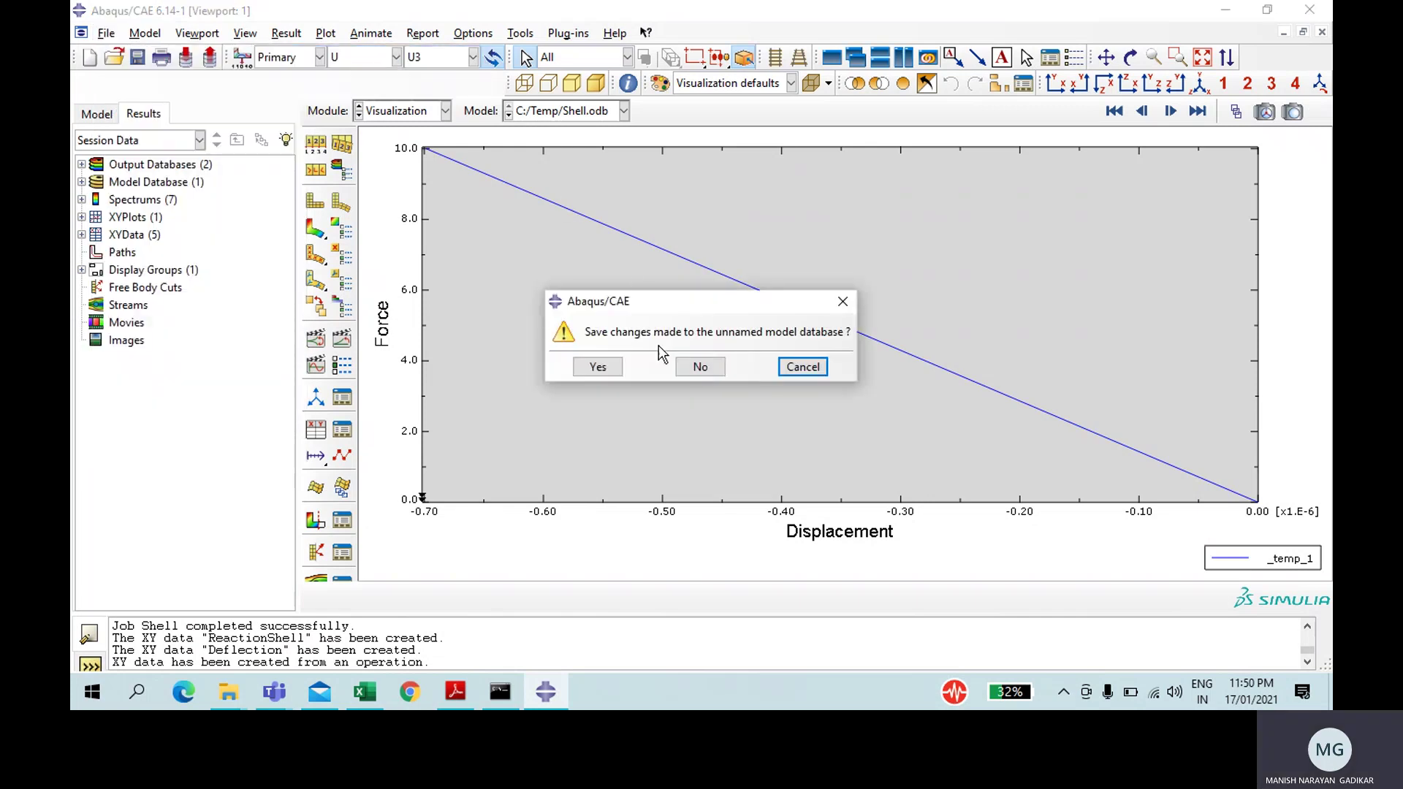
left_click(699, 367)
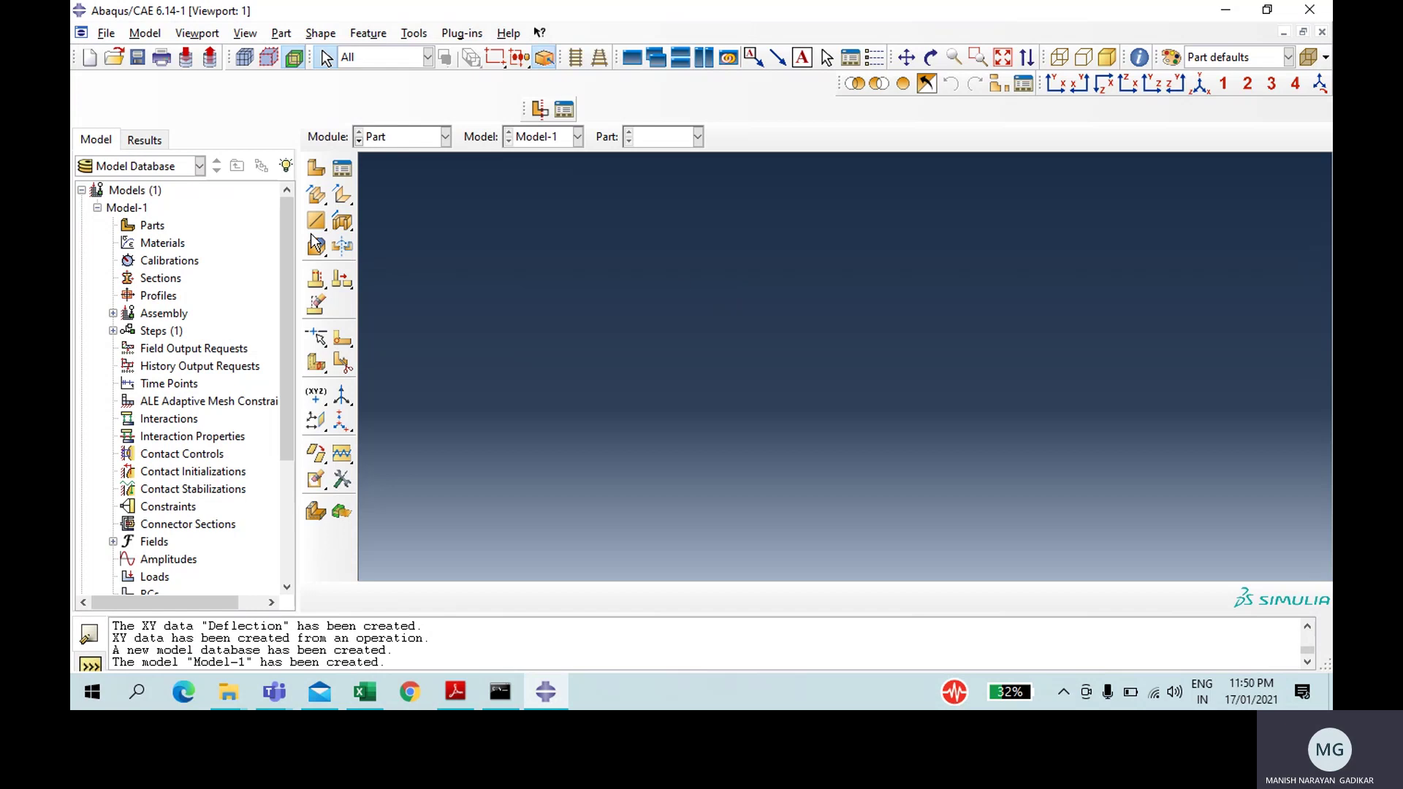
Step: Create a 3D deformable part named Solid with a solid extrusion base feature and an approximate size of 2
left_click(325, 165)
type("S")
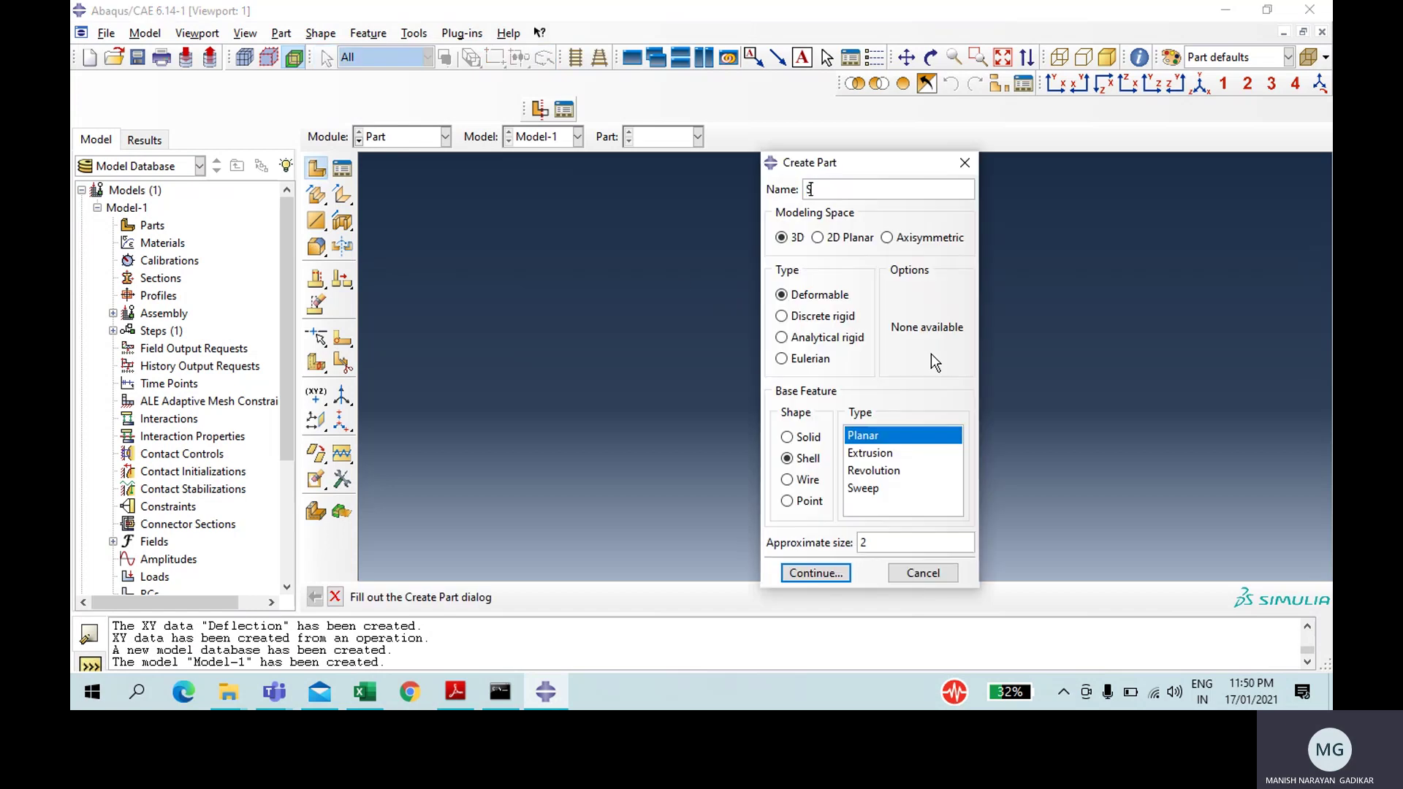
type("olid")
left_click(807, 438)
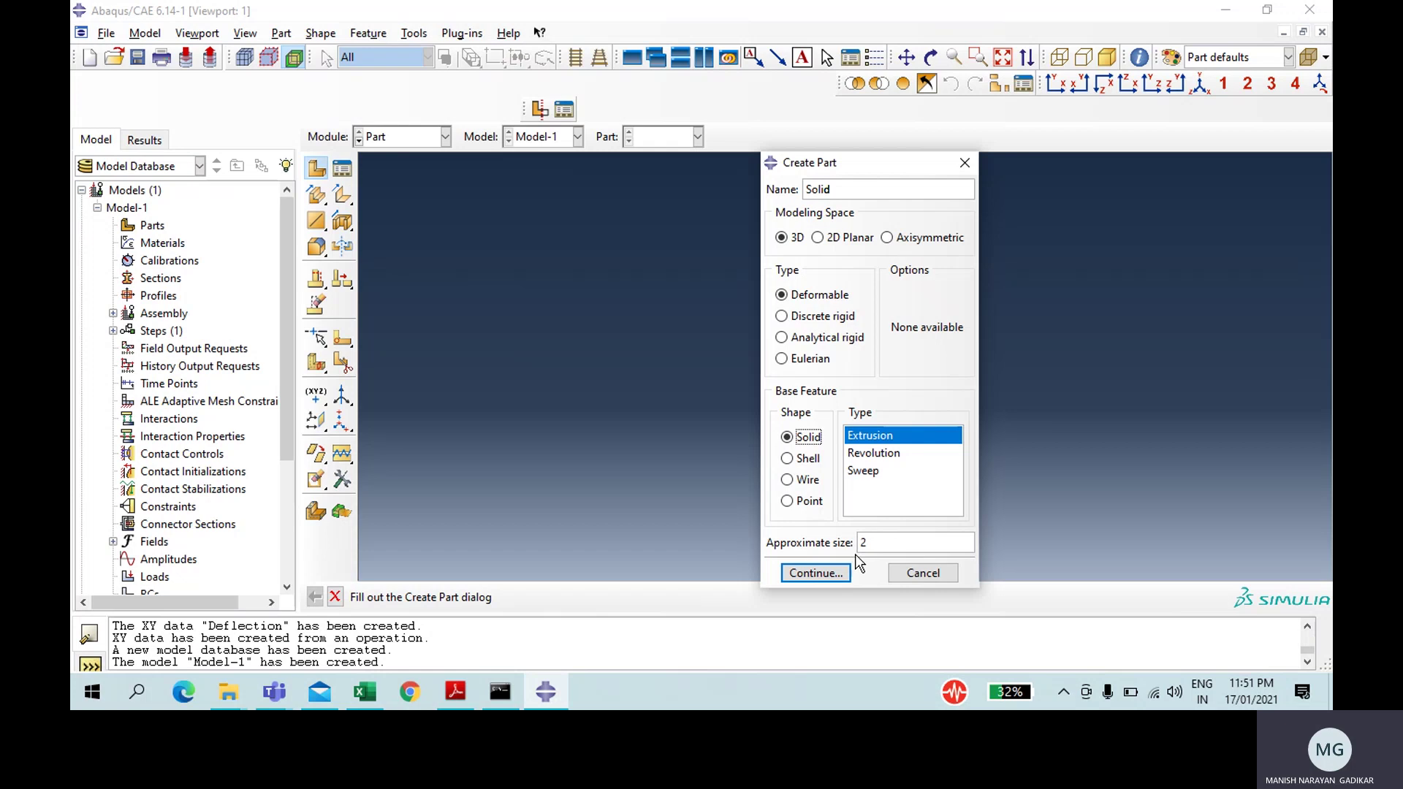
left_click(815, 572)
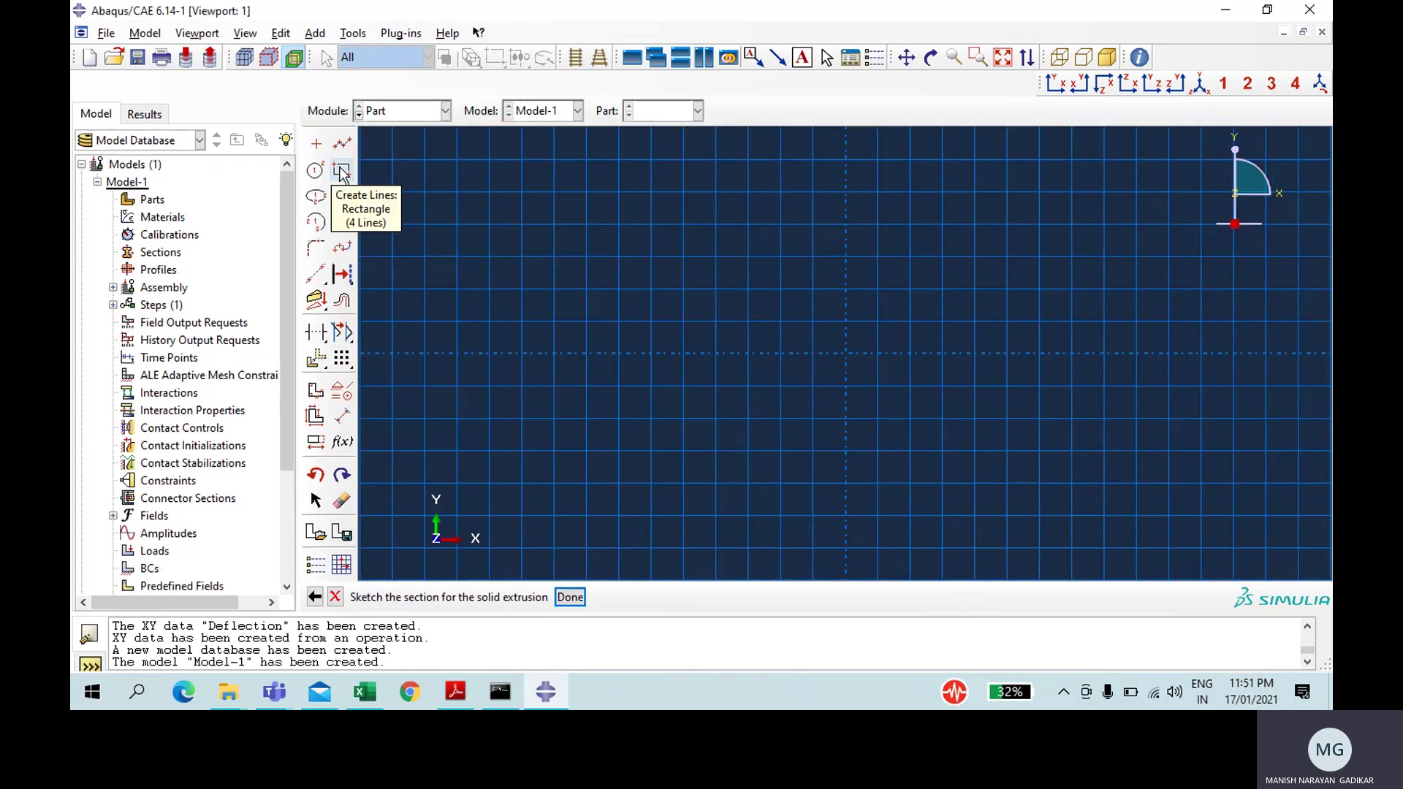
Step: Sketch a rectangle about 0.36 wide and 0.23 high as the section of the solid extrusion
left_click(341, 171)
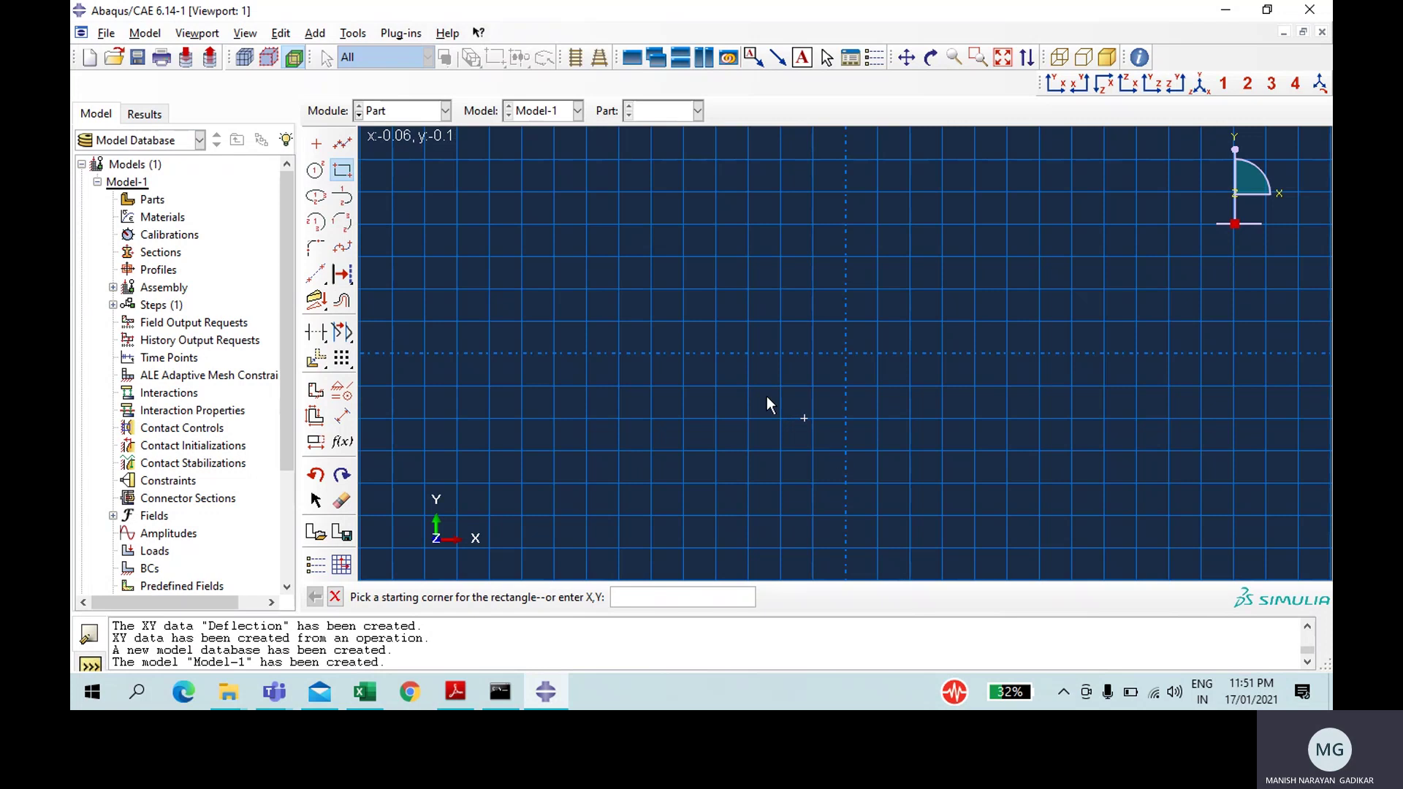
left_click(594, 297)
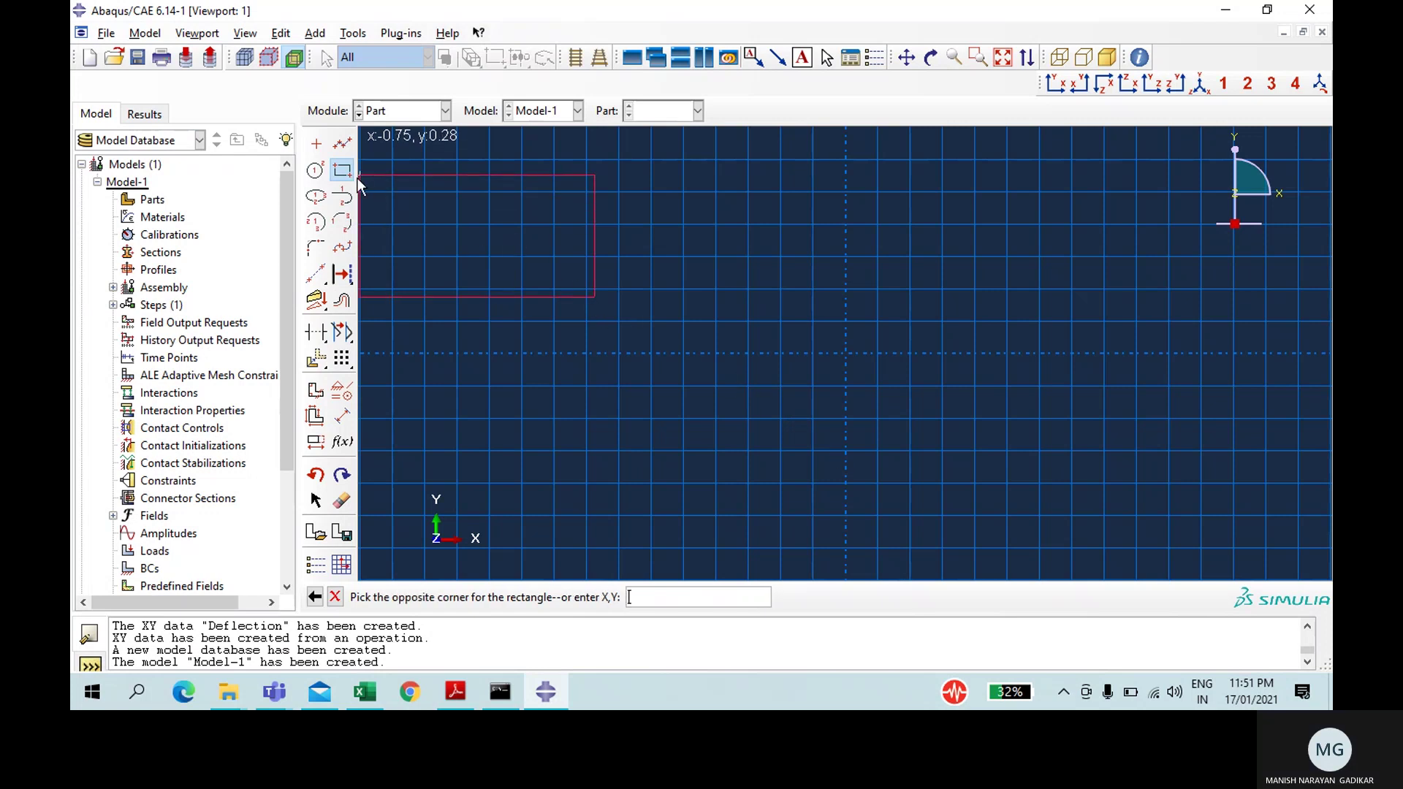
left_click(830, 441)
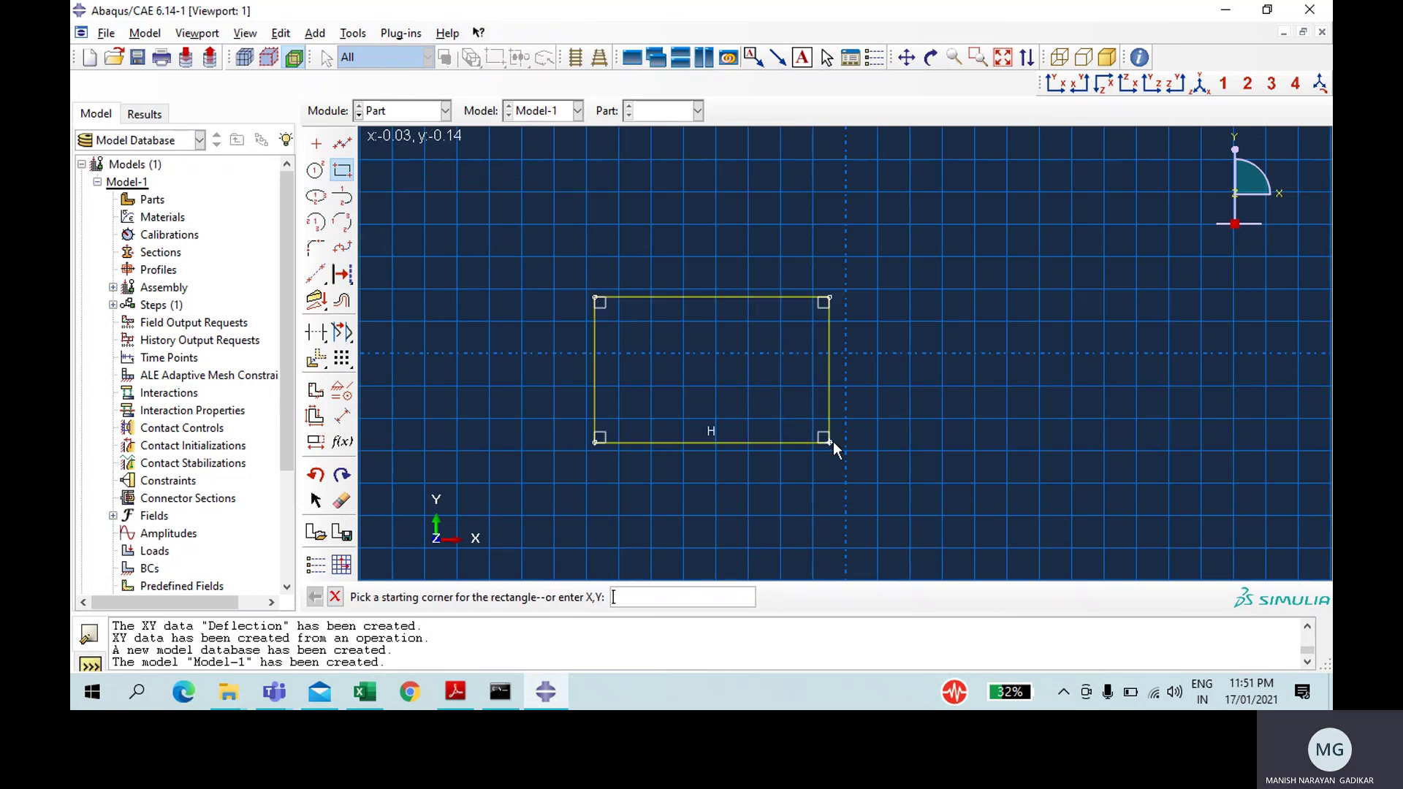
Step: Dimension the rectangular section to a width of 0.15 and a height of 0.25
left_click(342, 416)
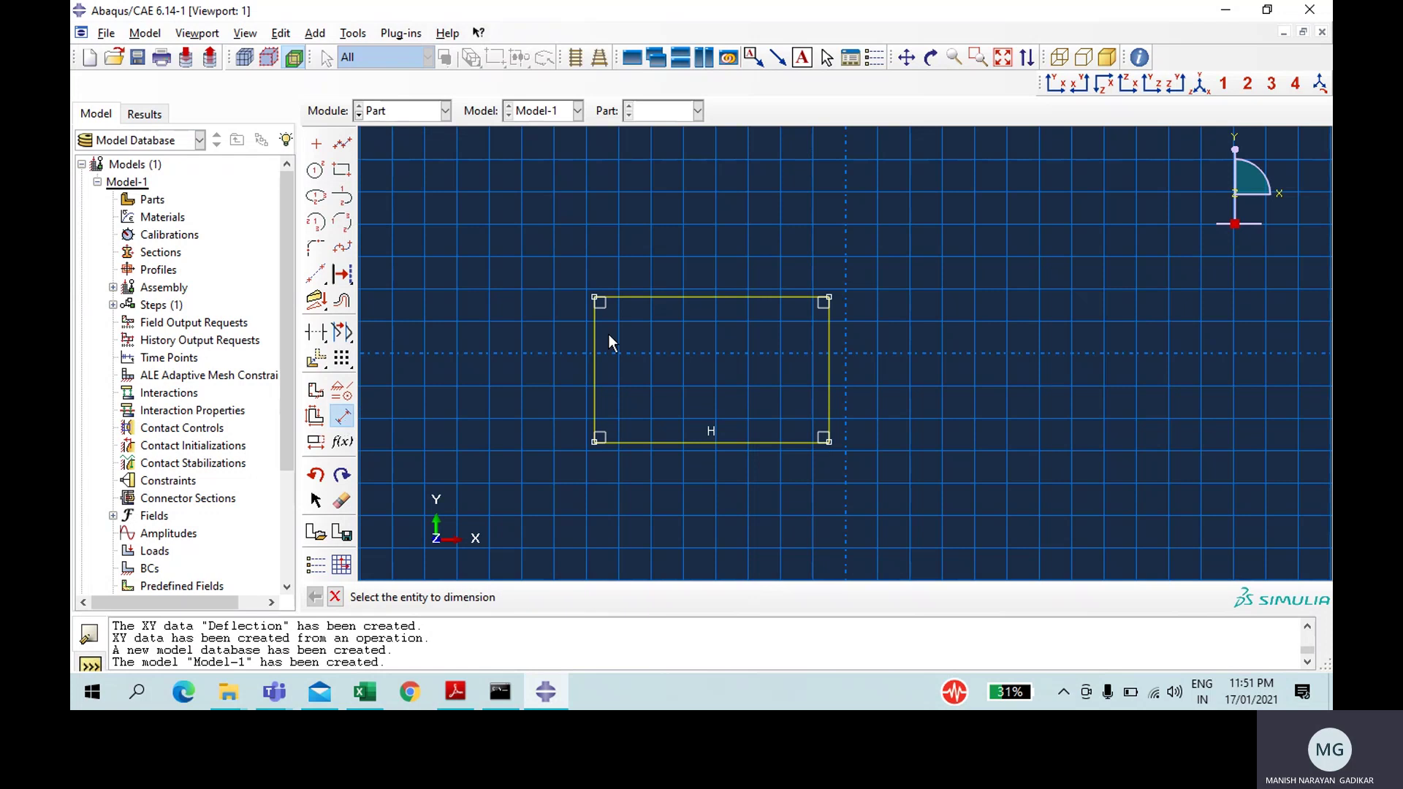
left_click(699, 295)
left_click(694, 267)
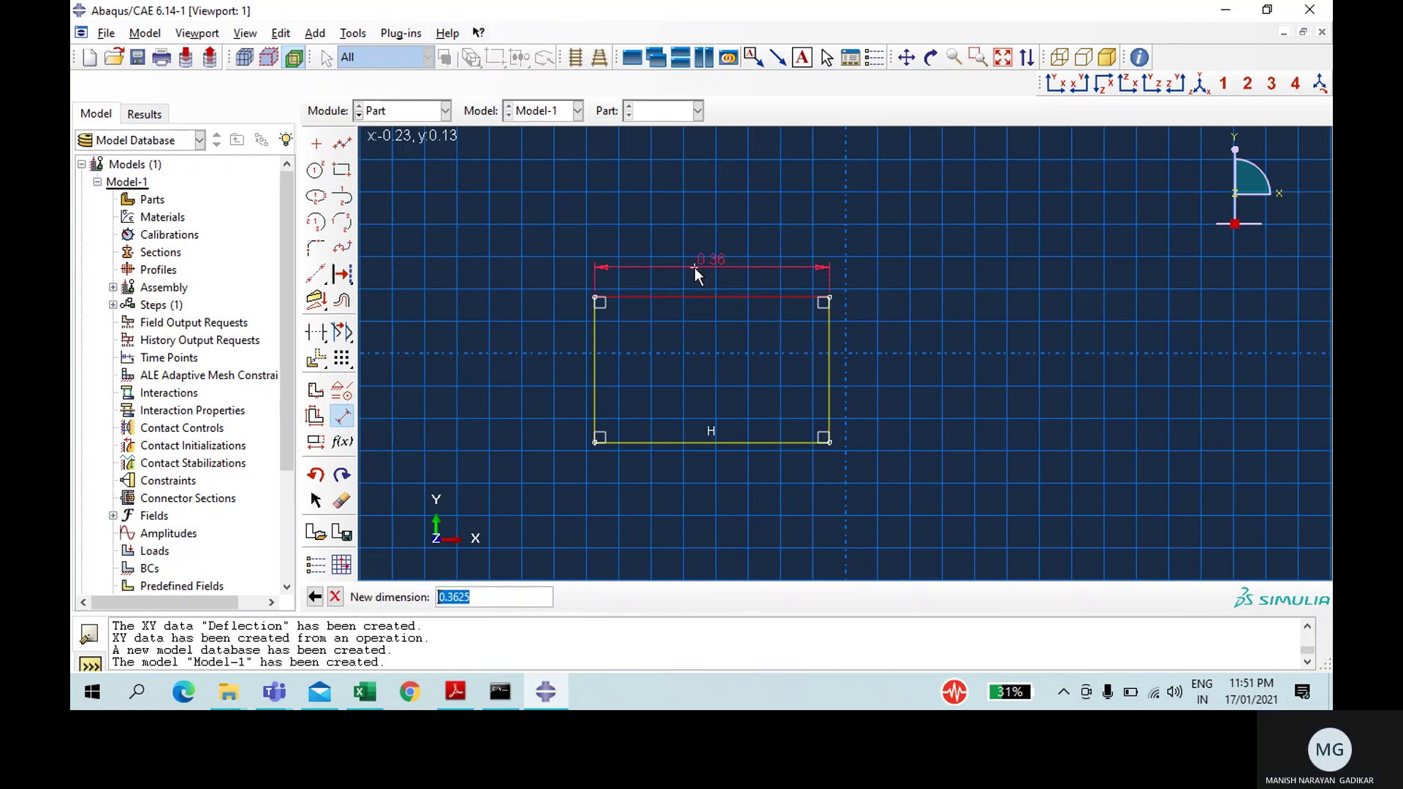
type("0.15")
key("Return")
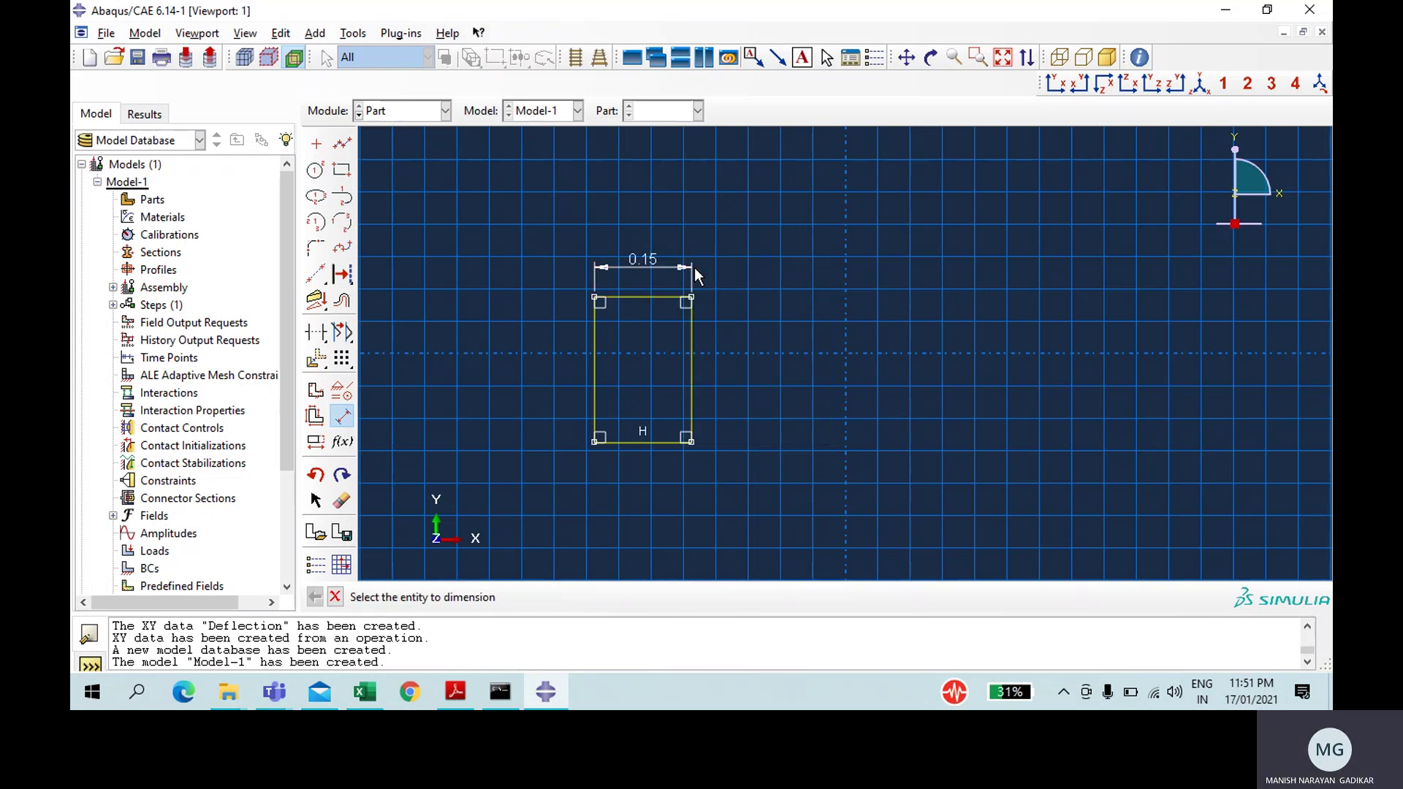
left_click(594, 334)
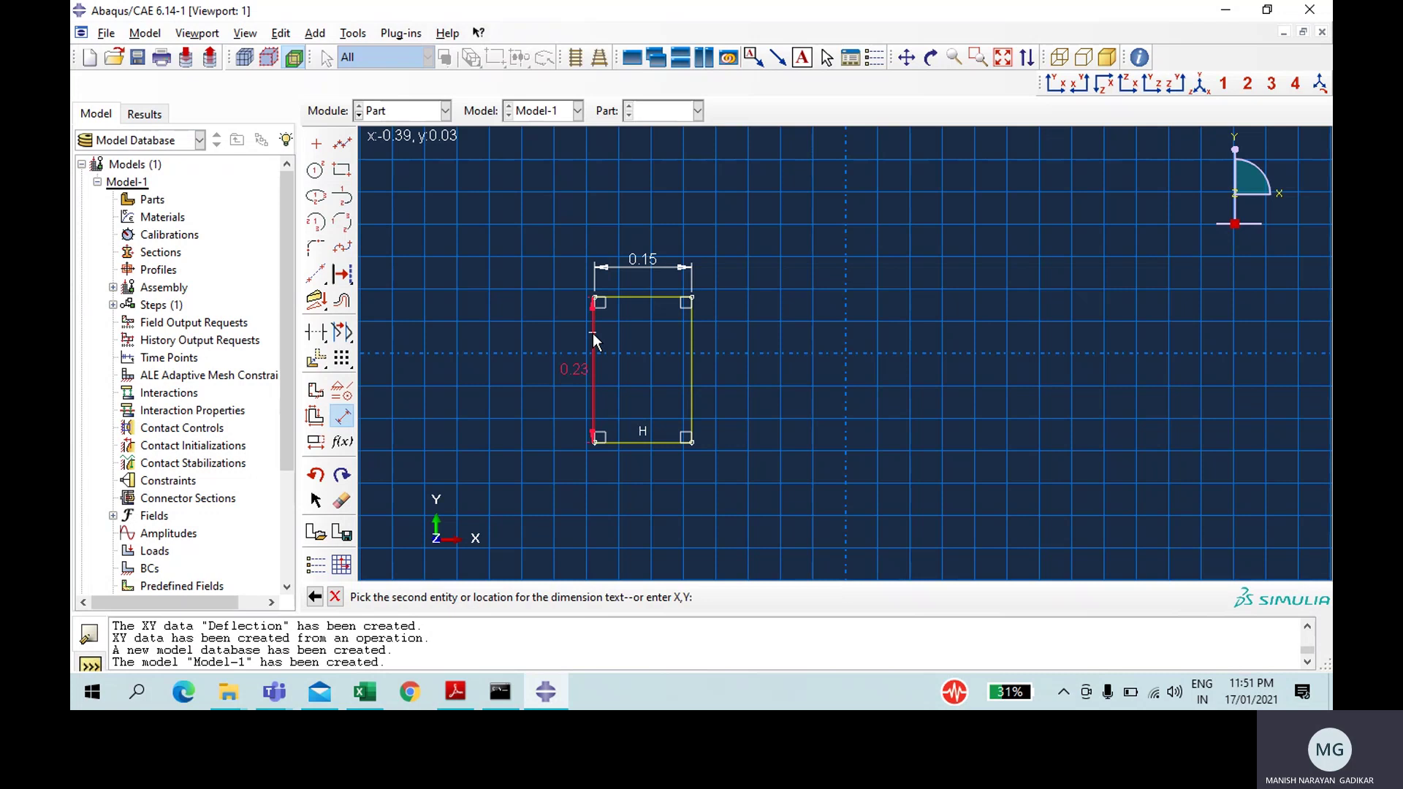
left_click(541, 344)
type("0.25")
key("Return")
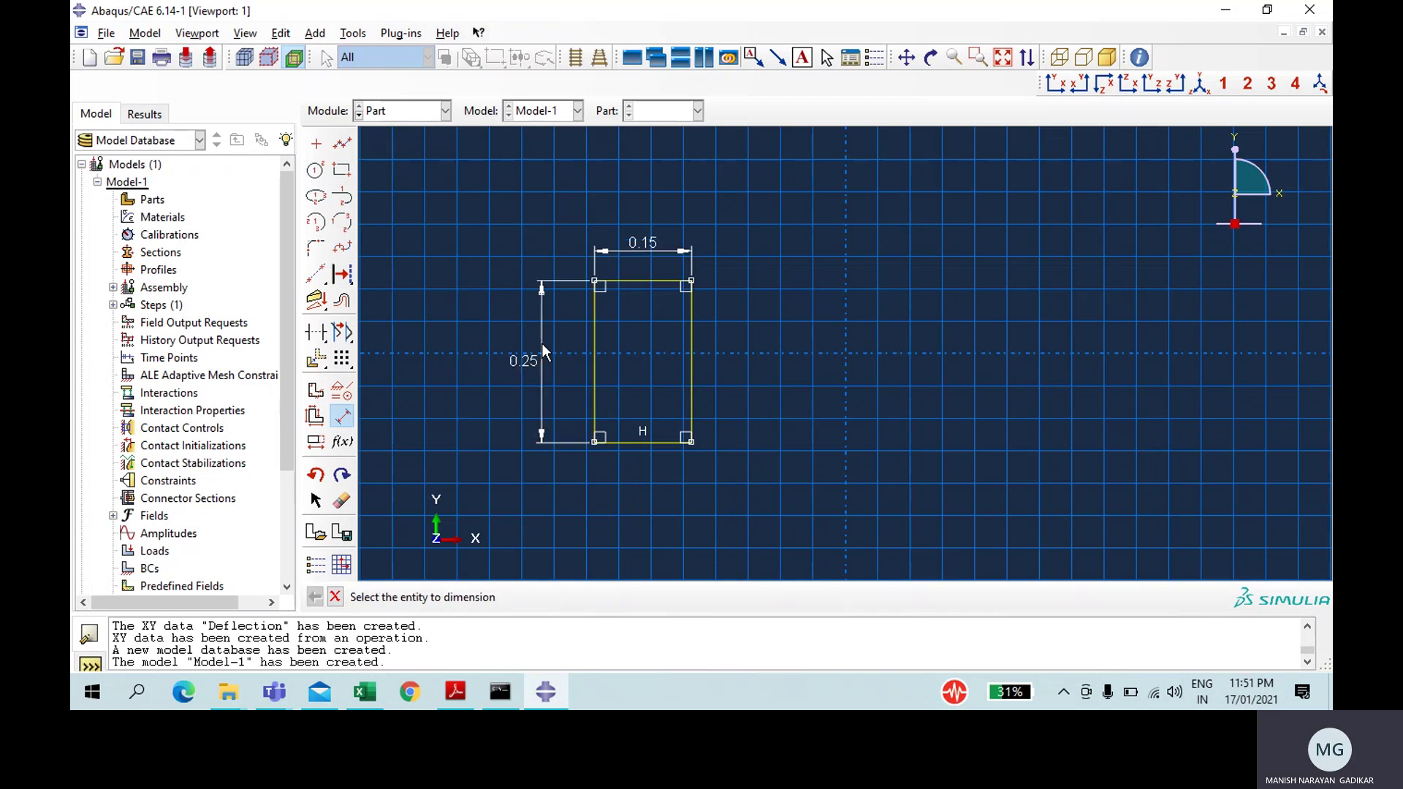
Step: Finish the rectangular section sketch and extrude it to a depth of 2
left_click(336, 597)
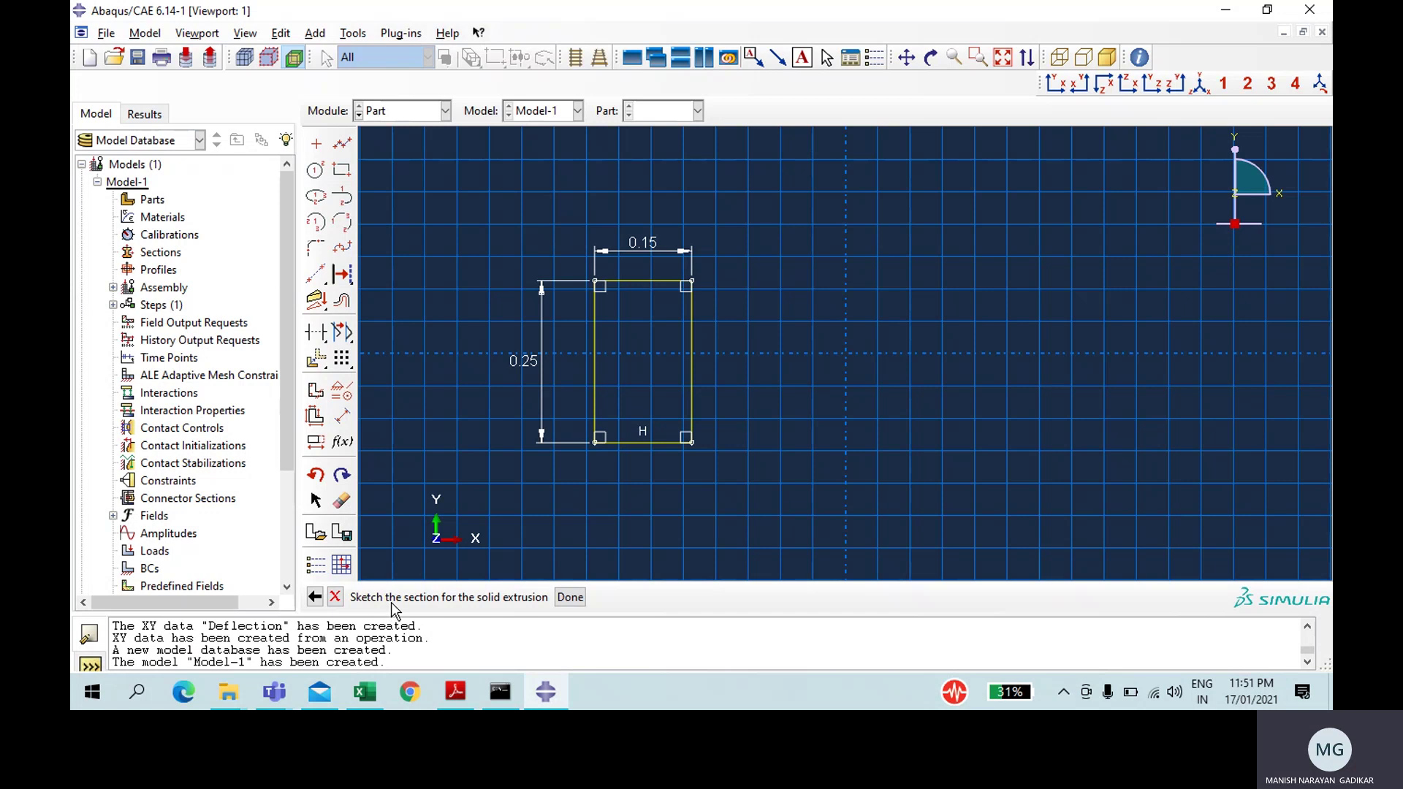
left_click(567, 599)
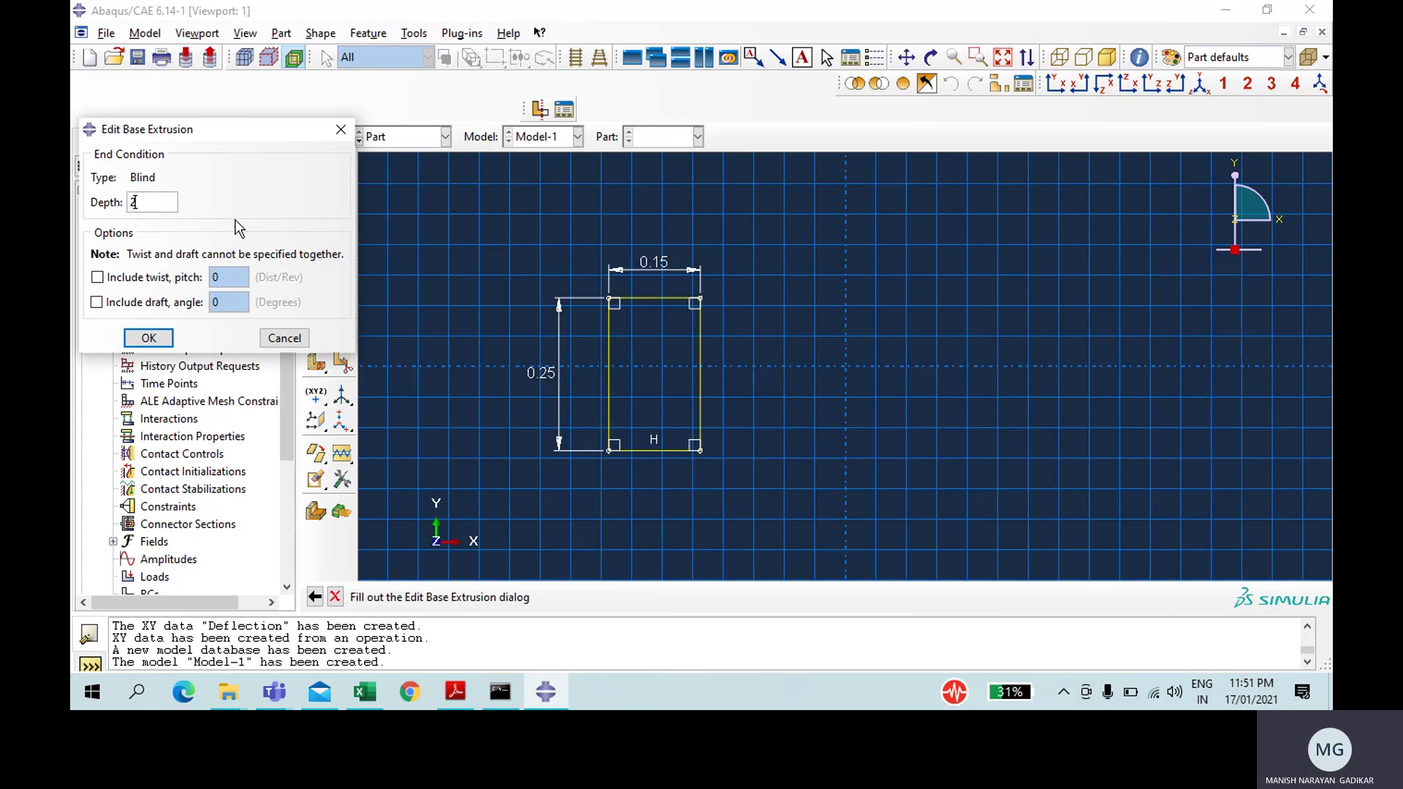
type("2")
key("Return")
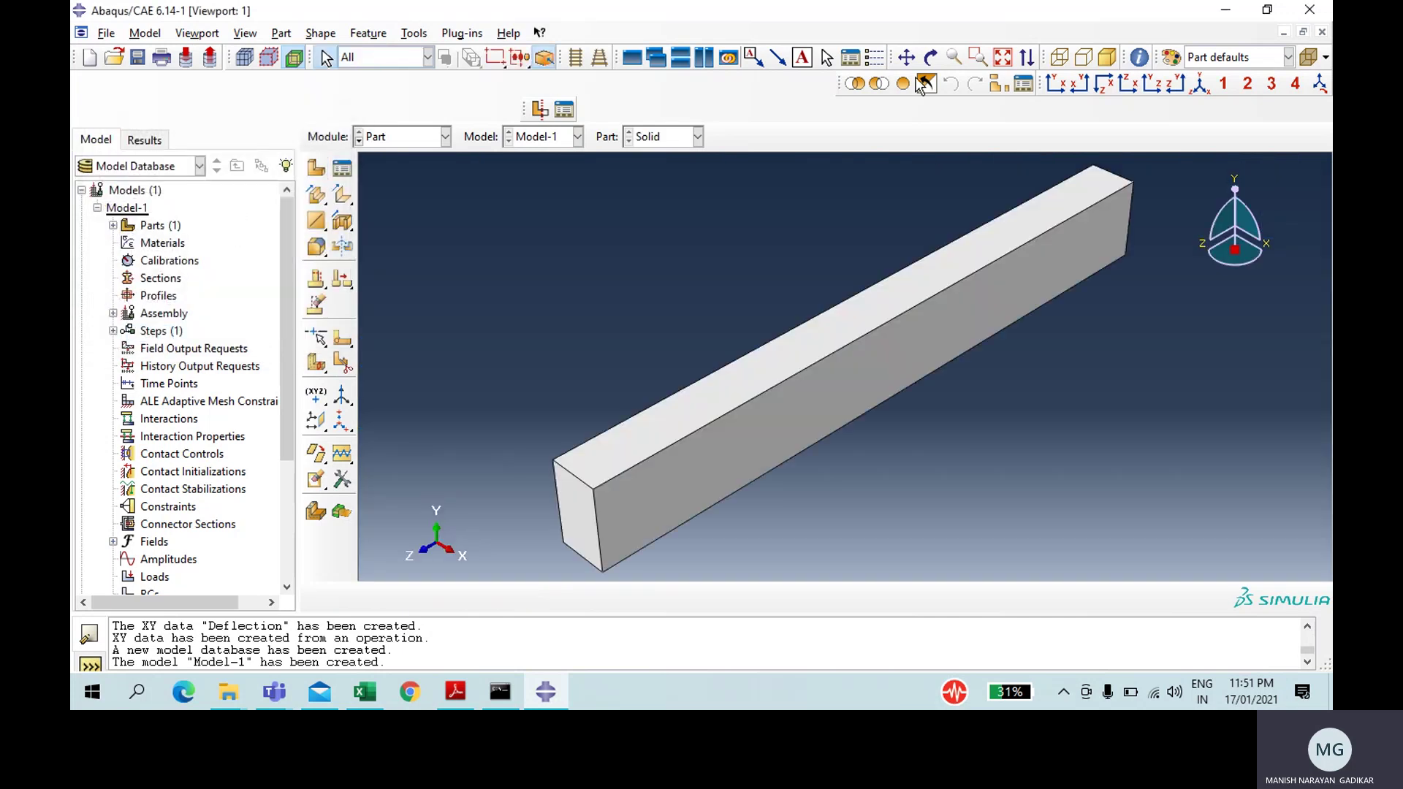
Step: Create a material named Steel in the Property module and enter its uniform mass density
left_click(384, 139)
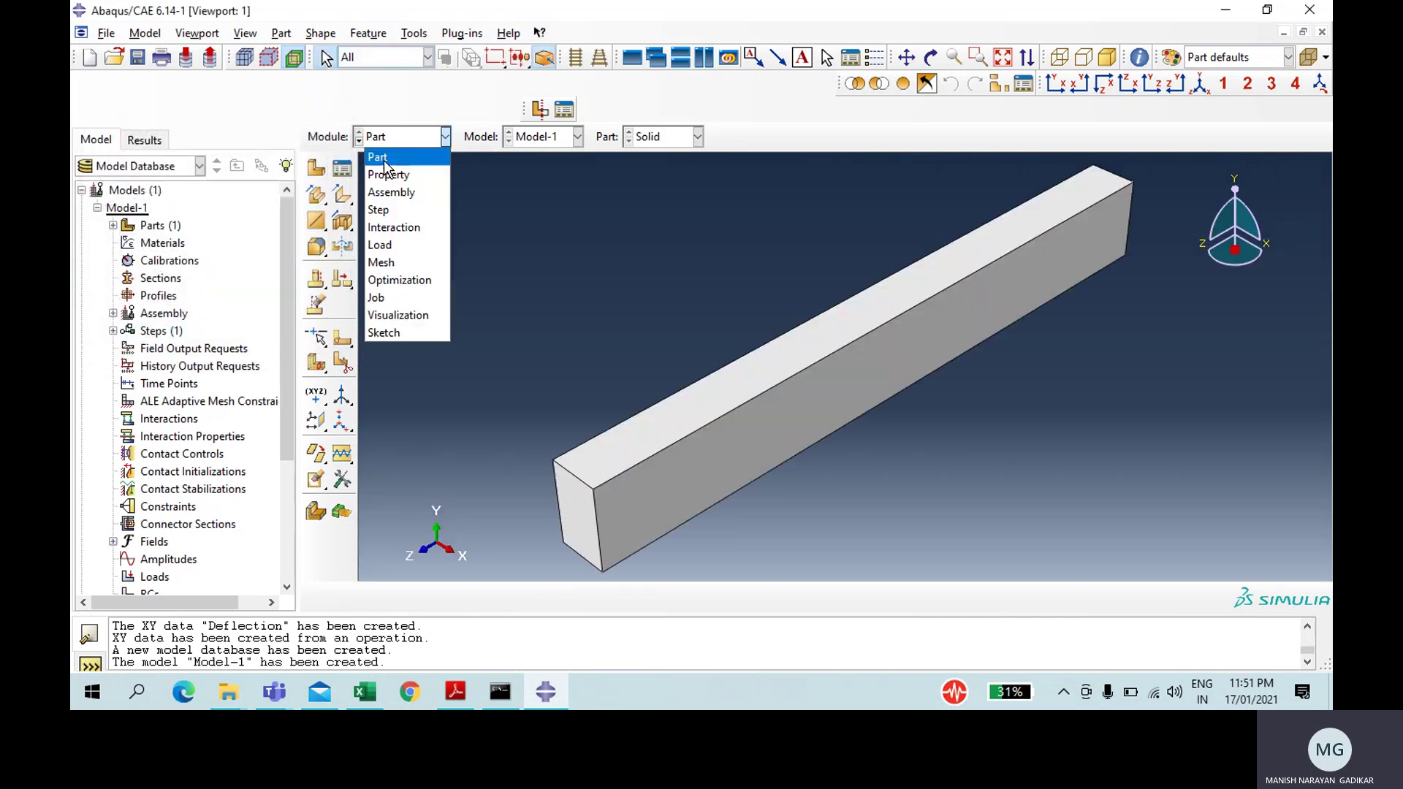
left_click(390, 179)
left_click(315, 168)
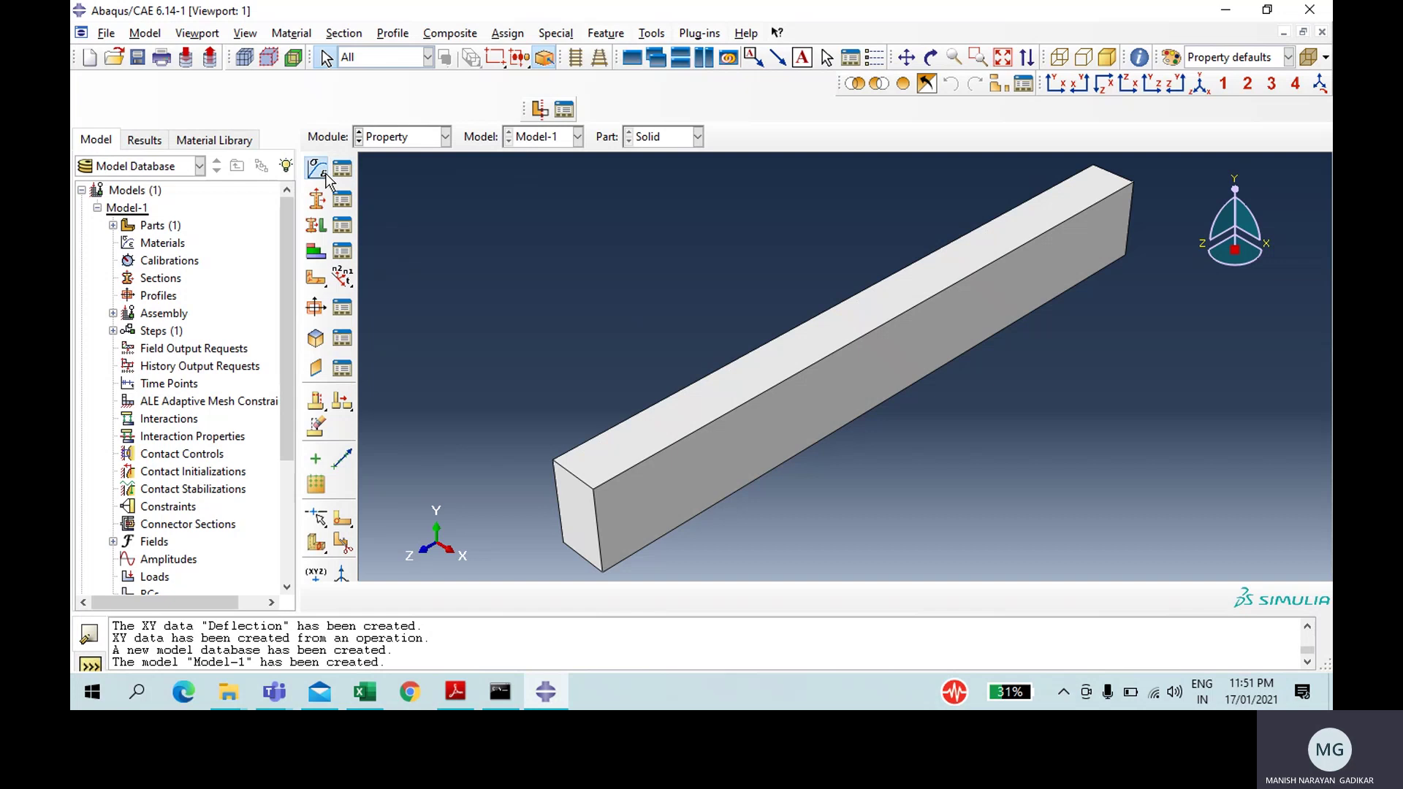
type("Steel")
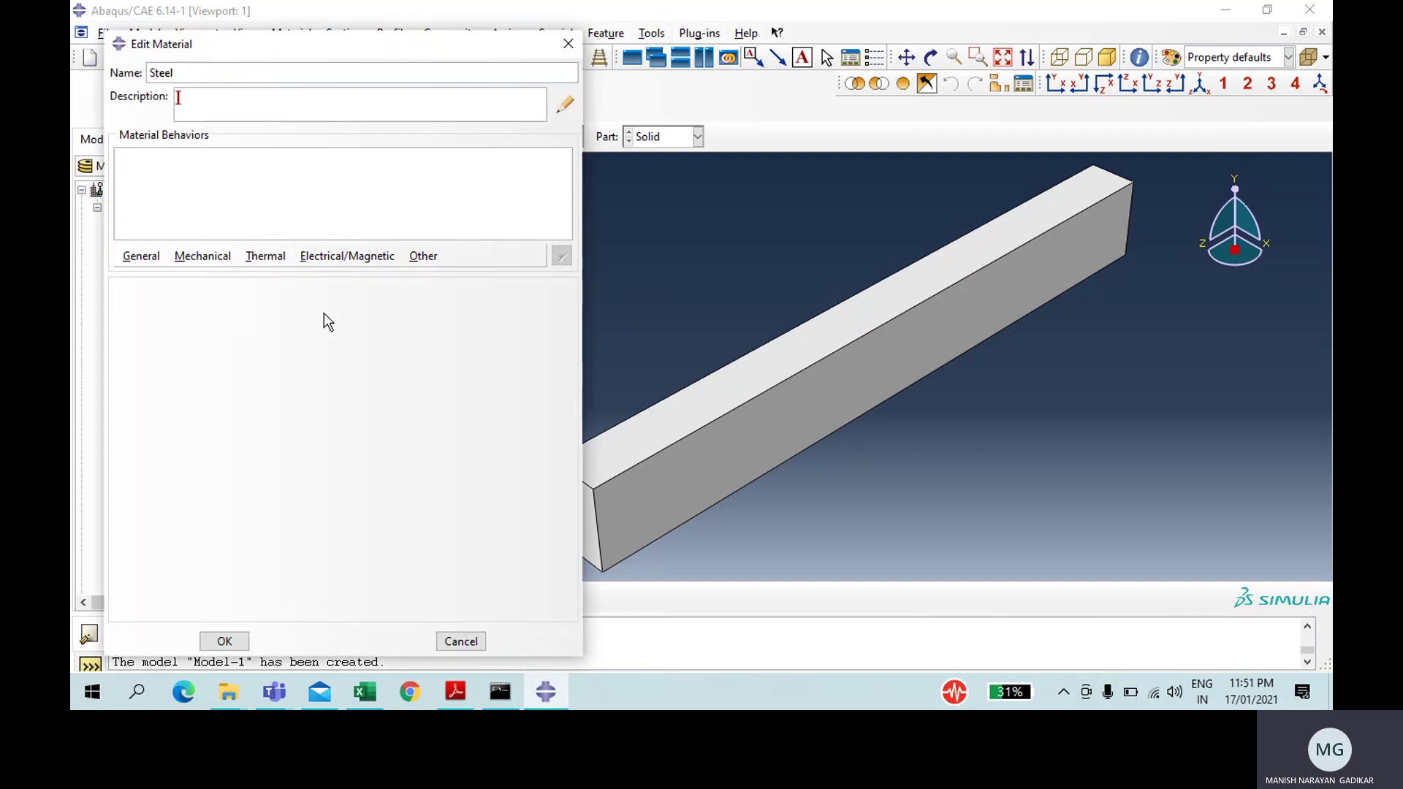
left_click(146, 260)
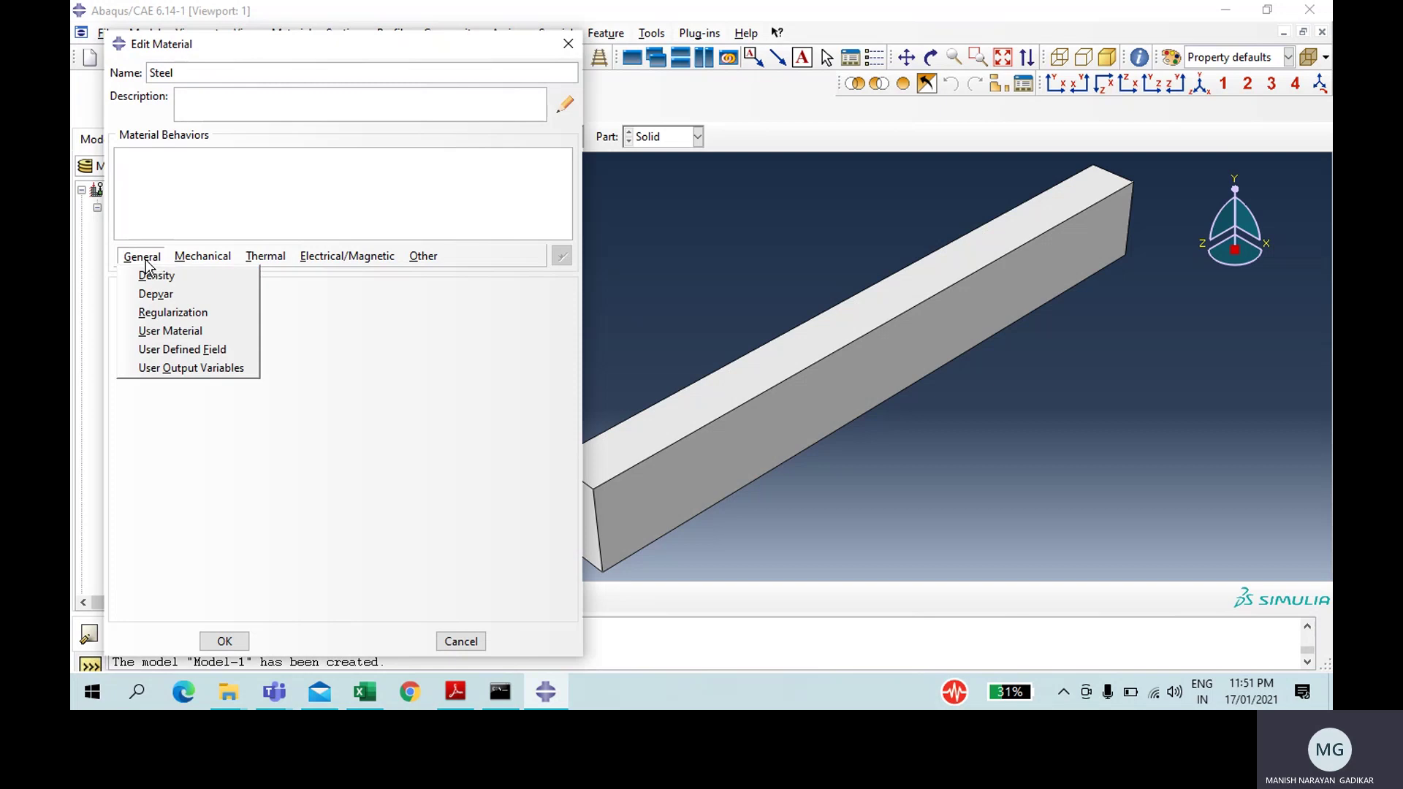
left_click(146, 275)
left_click(192, 438)
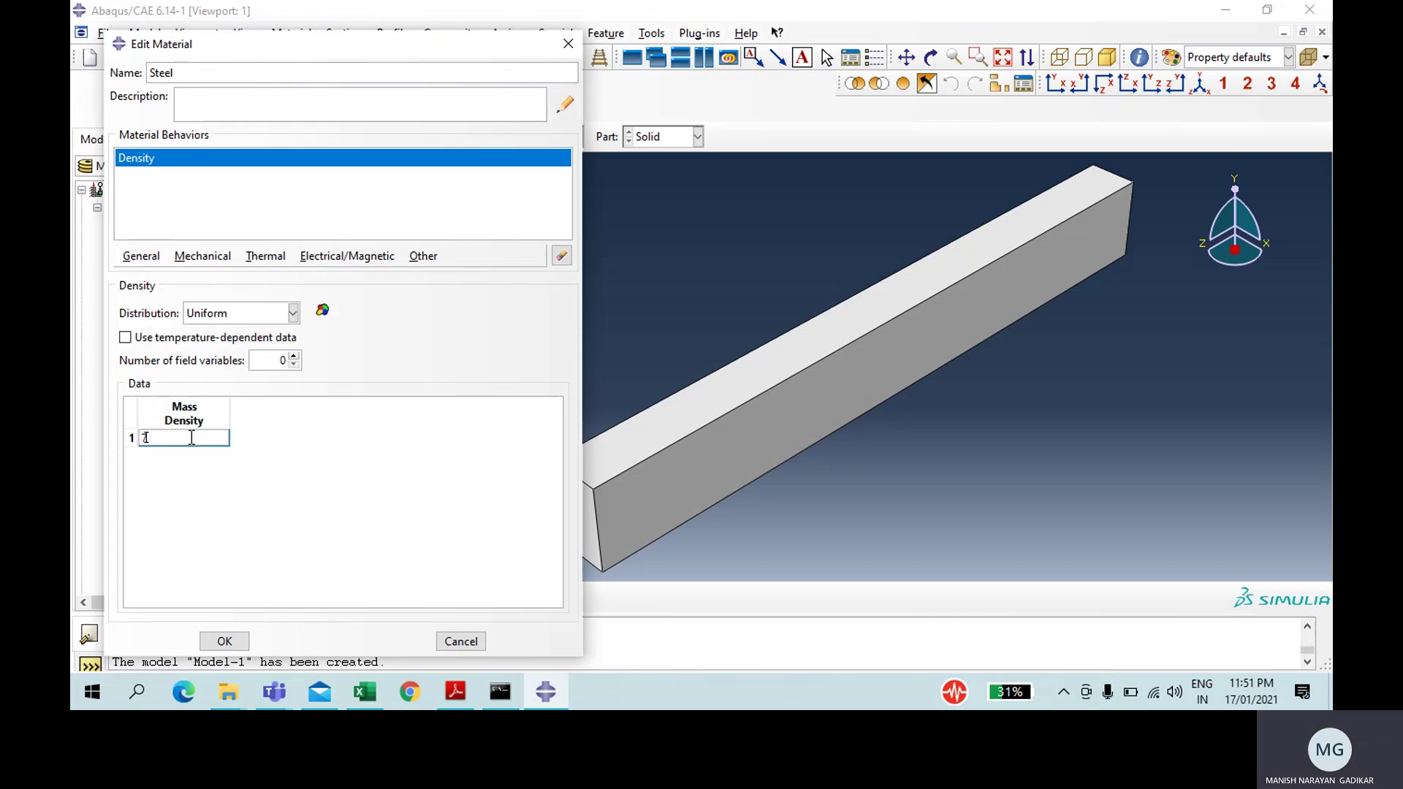
Step: Give Steel isotropic elasticity with a Young's modulus of 200e09 and a Poisson's ratio of 0.3, and save the material
left_click(205, 257)
mouse_move(227, 282)
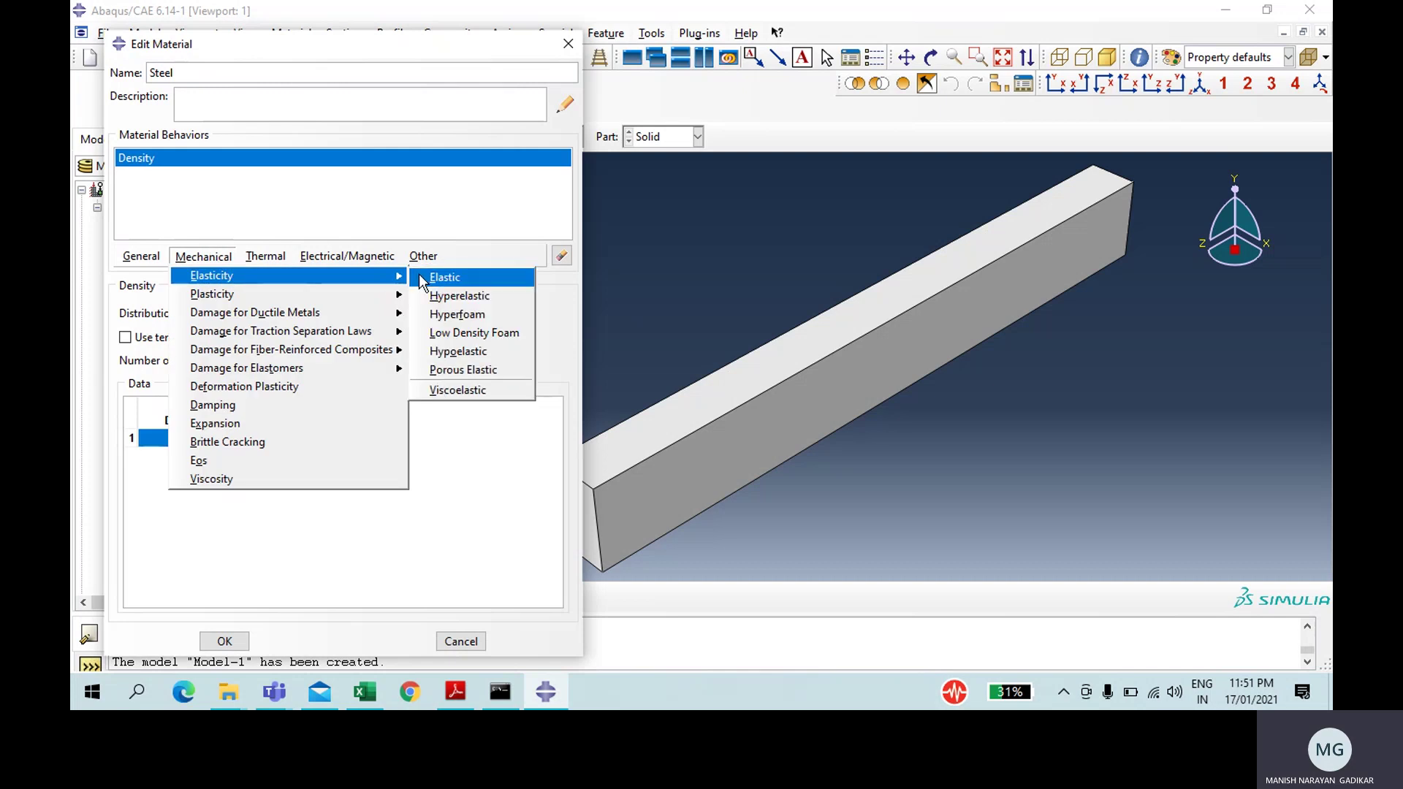
left_click(467, 277)
left_click(191, 501)
type("20")
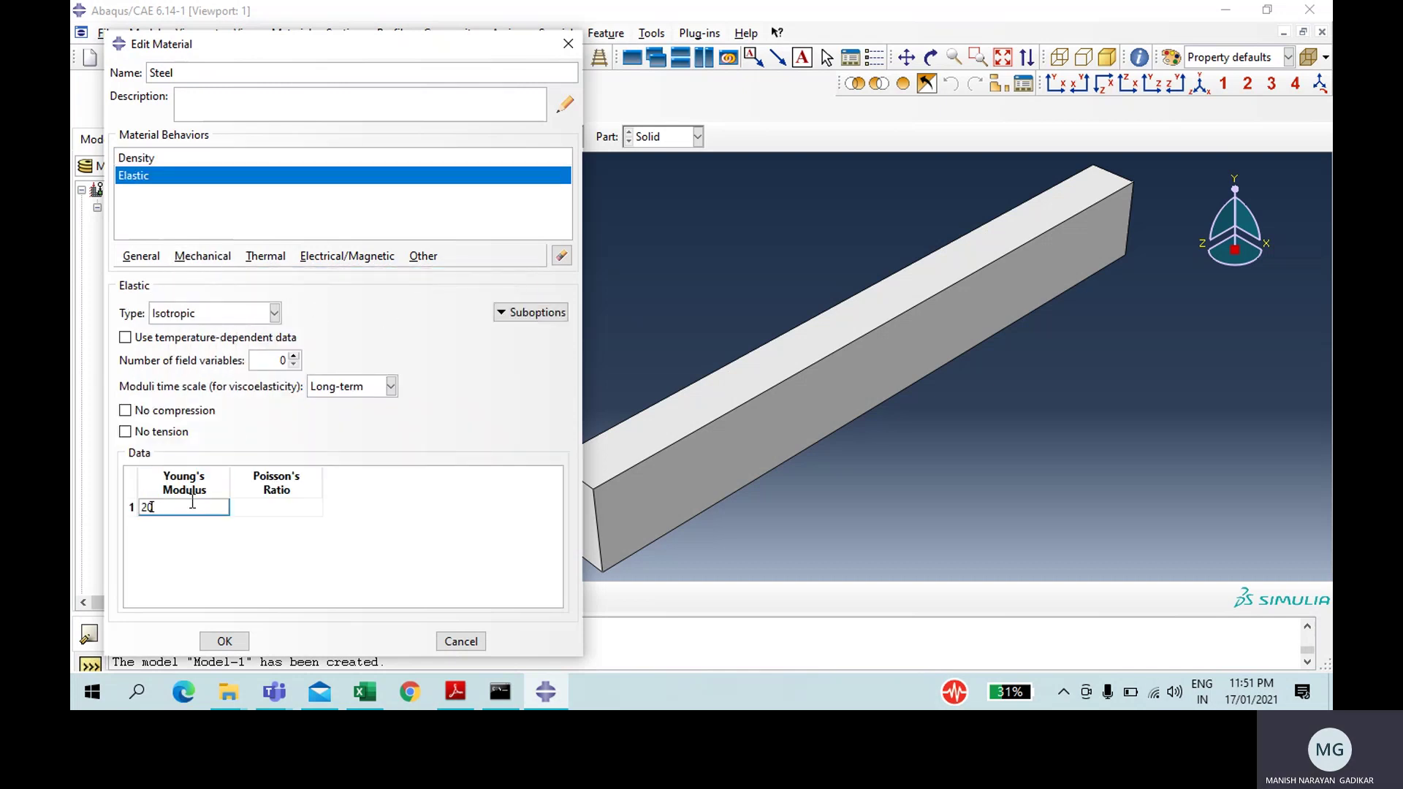
type("0e9")
key("Tab")
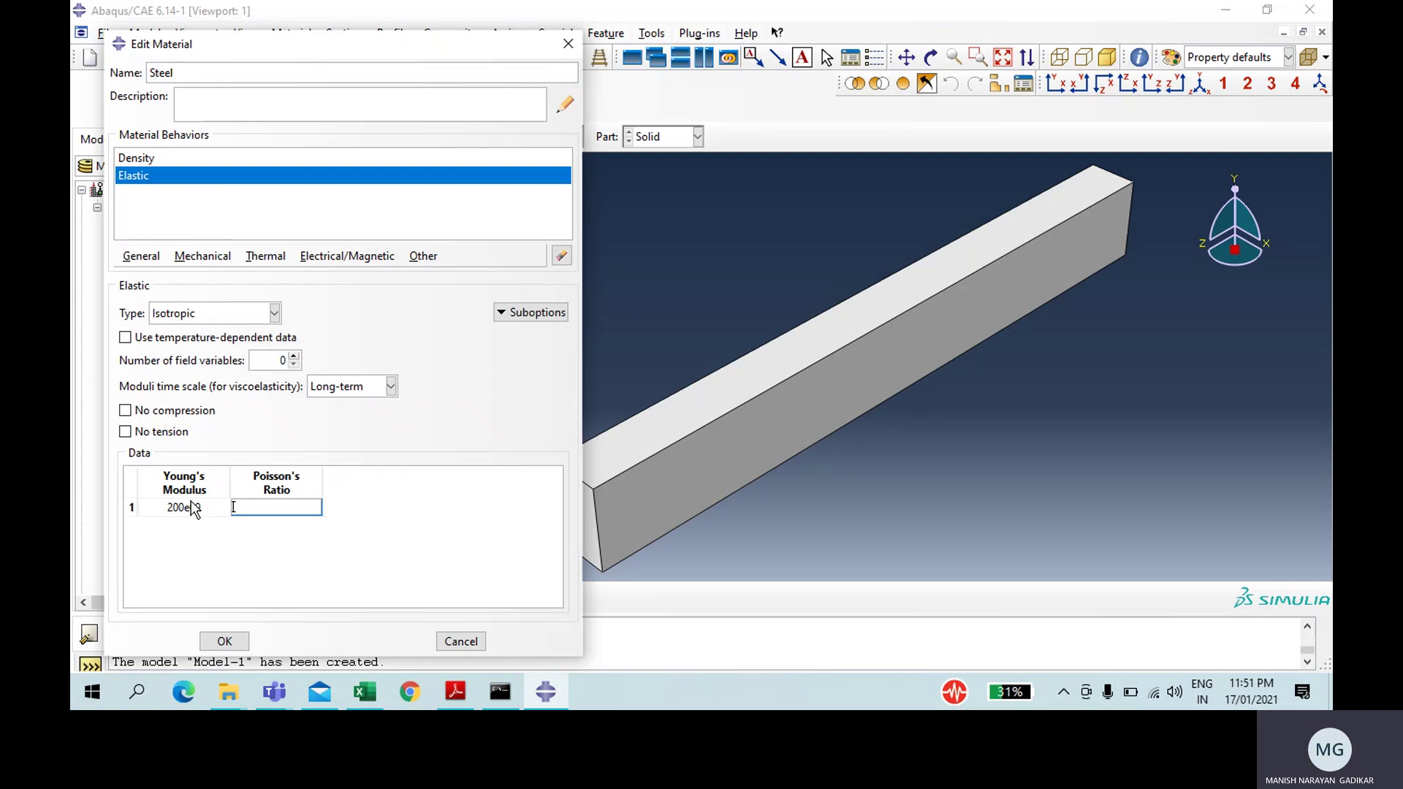
type("0.3")
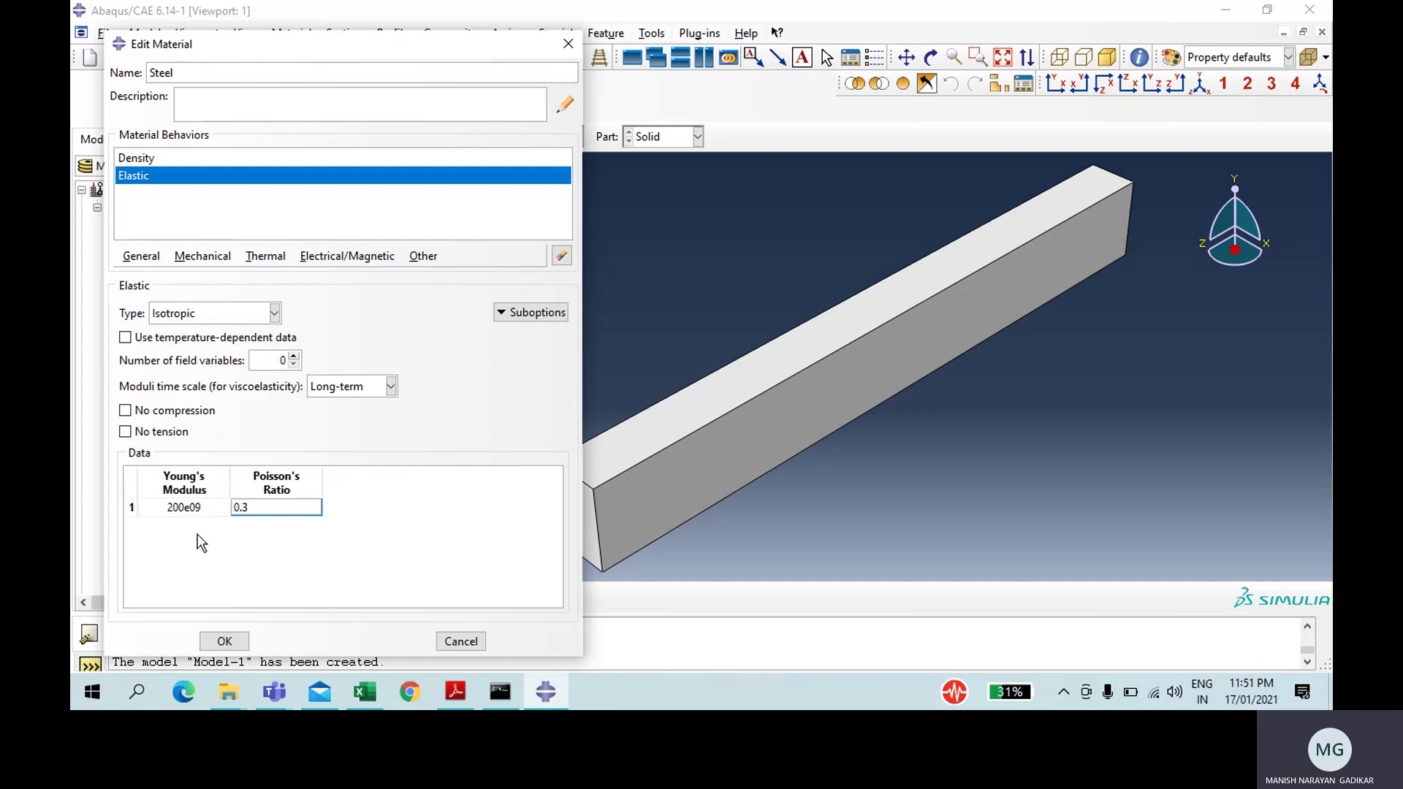
left_click(225, 641)
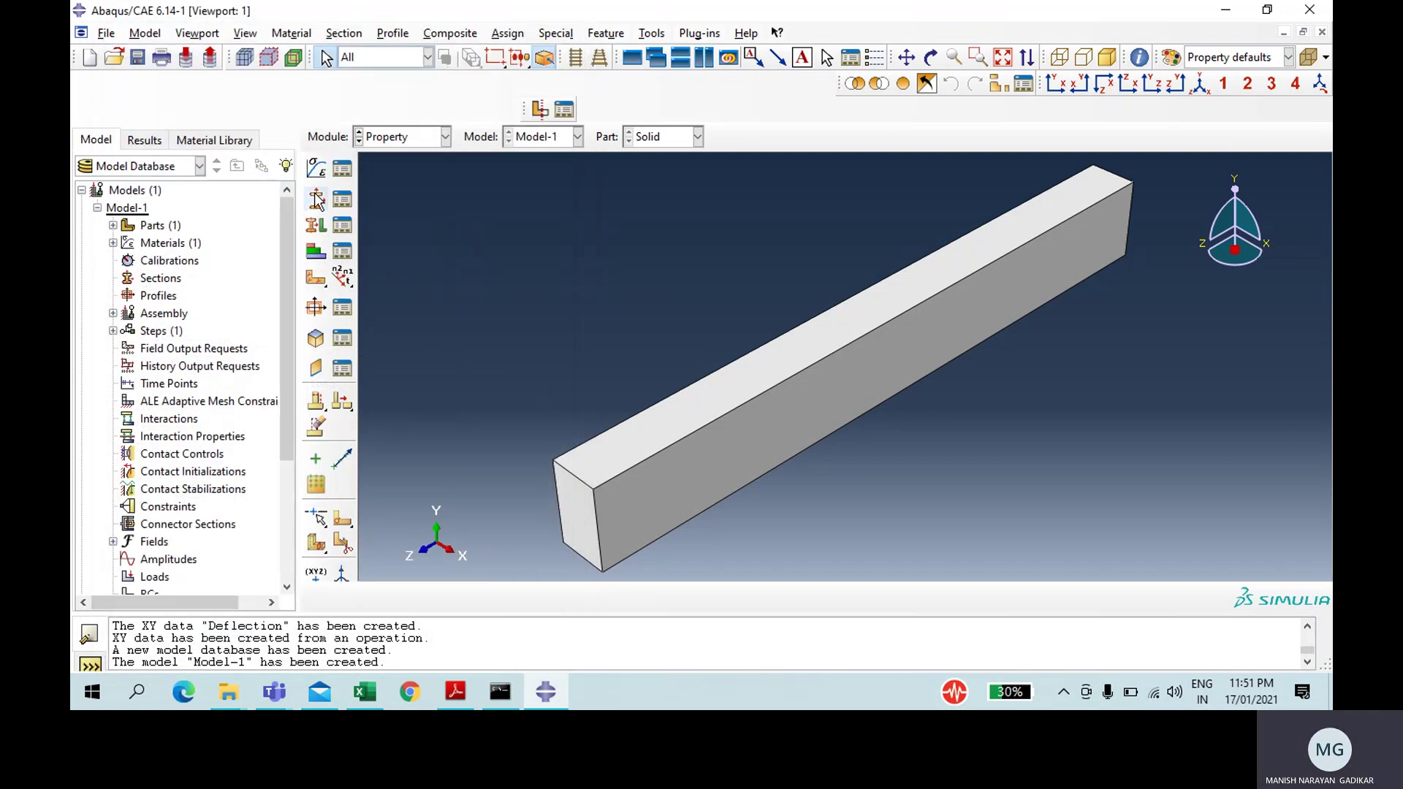
Step: Create a homogeneous solid section named Solid that uses the Steel material
left_click(316, 198)
type("Solid")
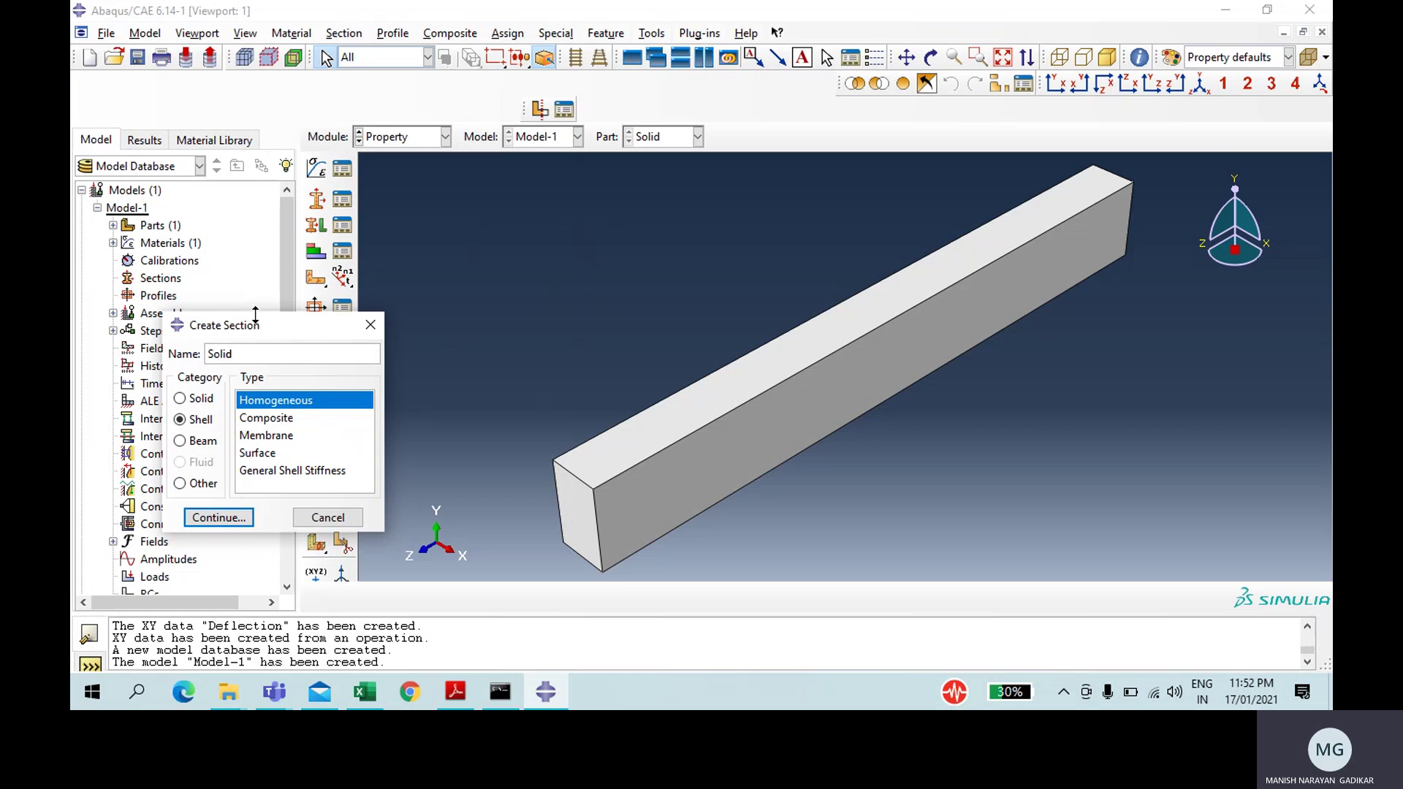
left_click(203, 400)
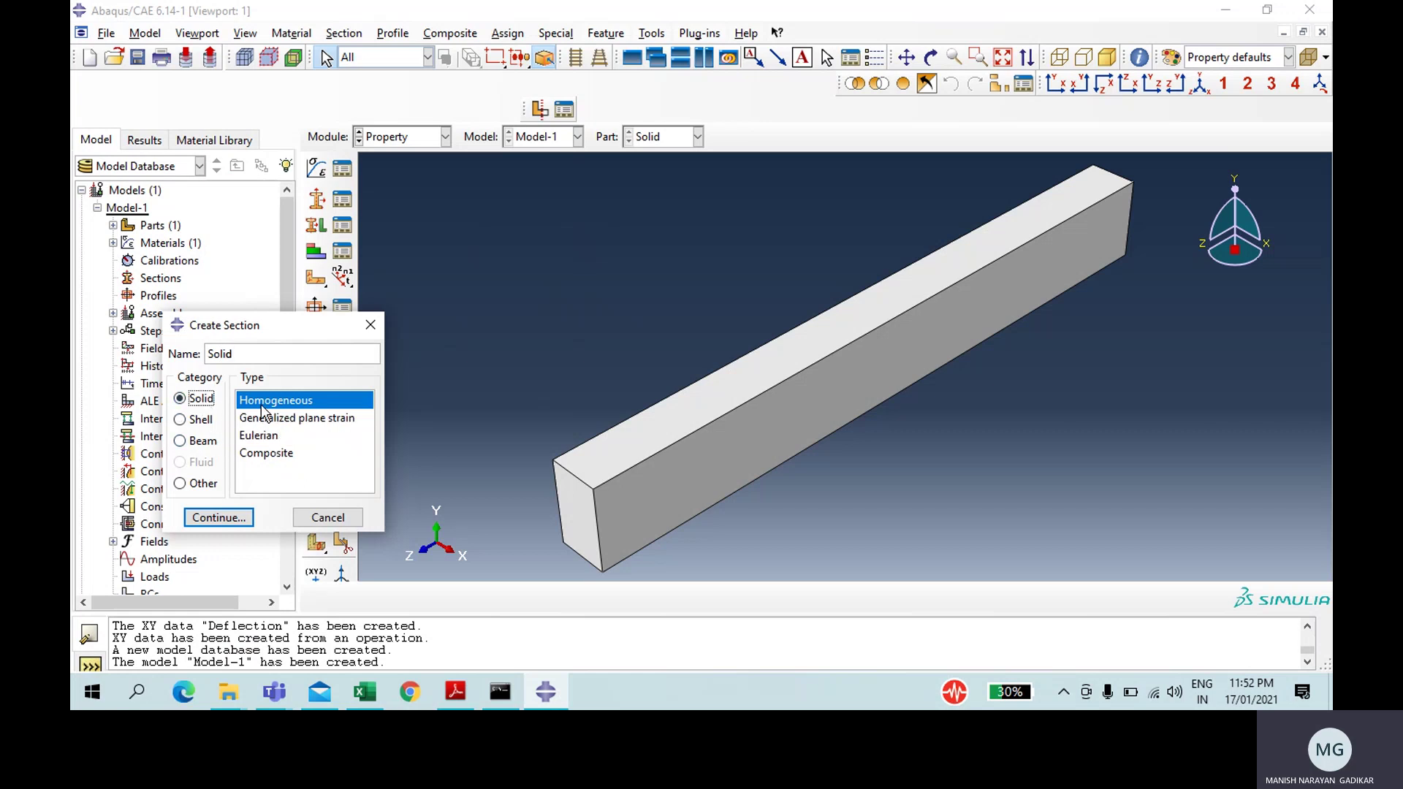
left_click(217, 517)
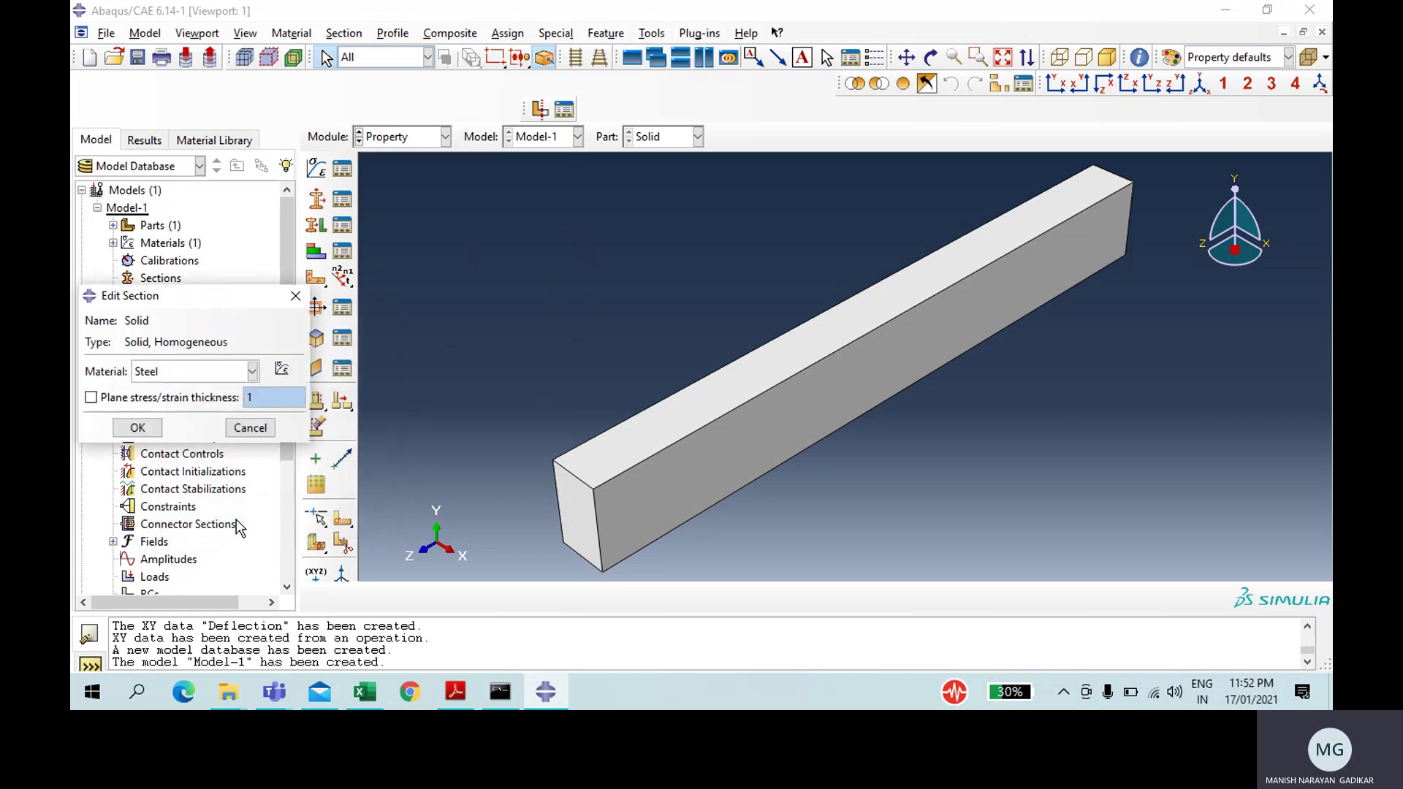
left_click(138, 428)
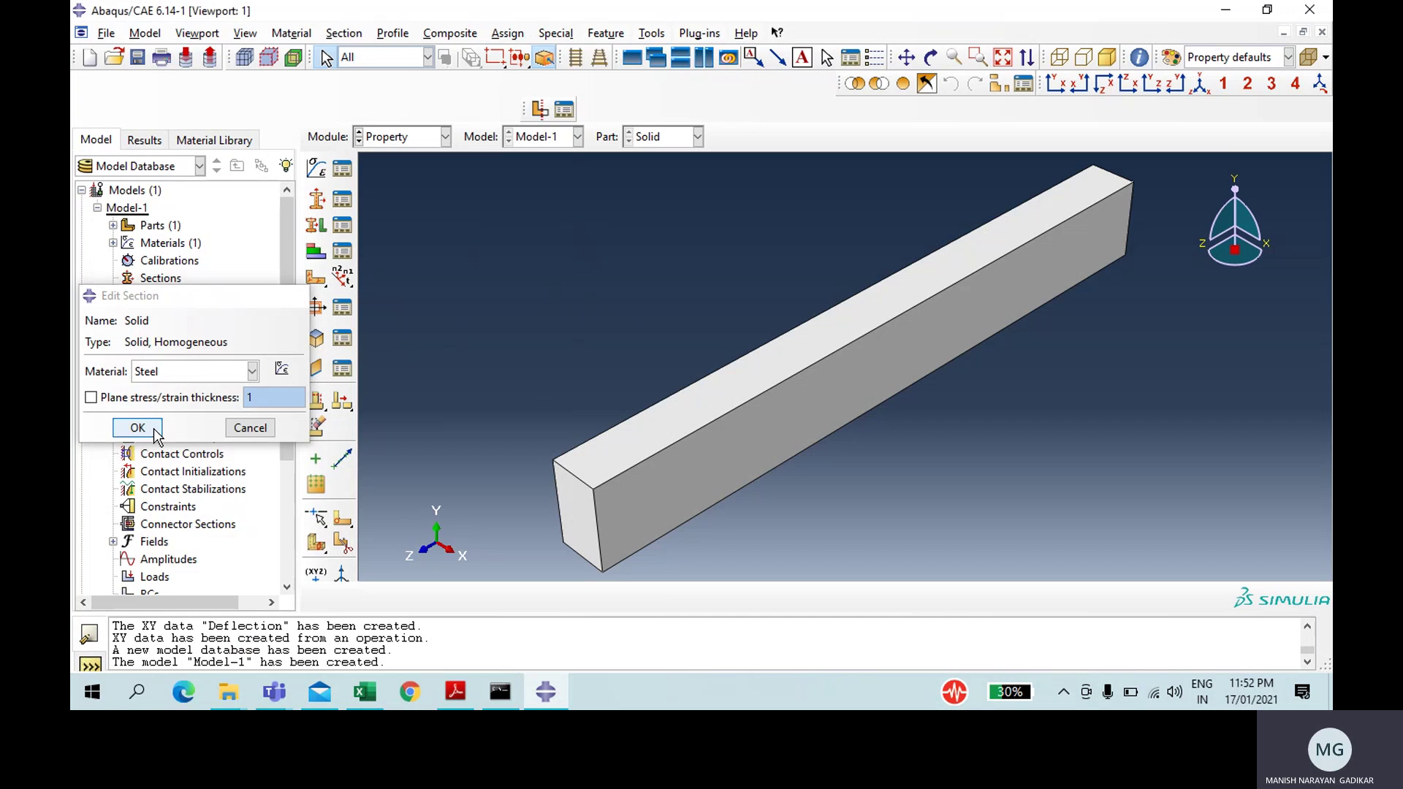
Step: Assign the Solid section to the whole beam, creating the region set Set-1
left_click(317, 225)
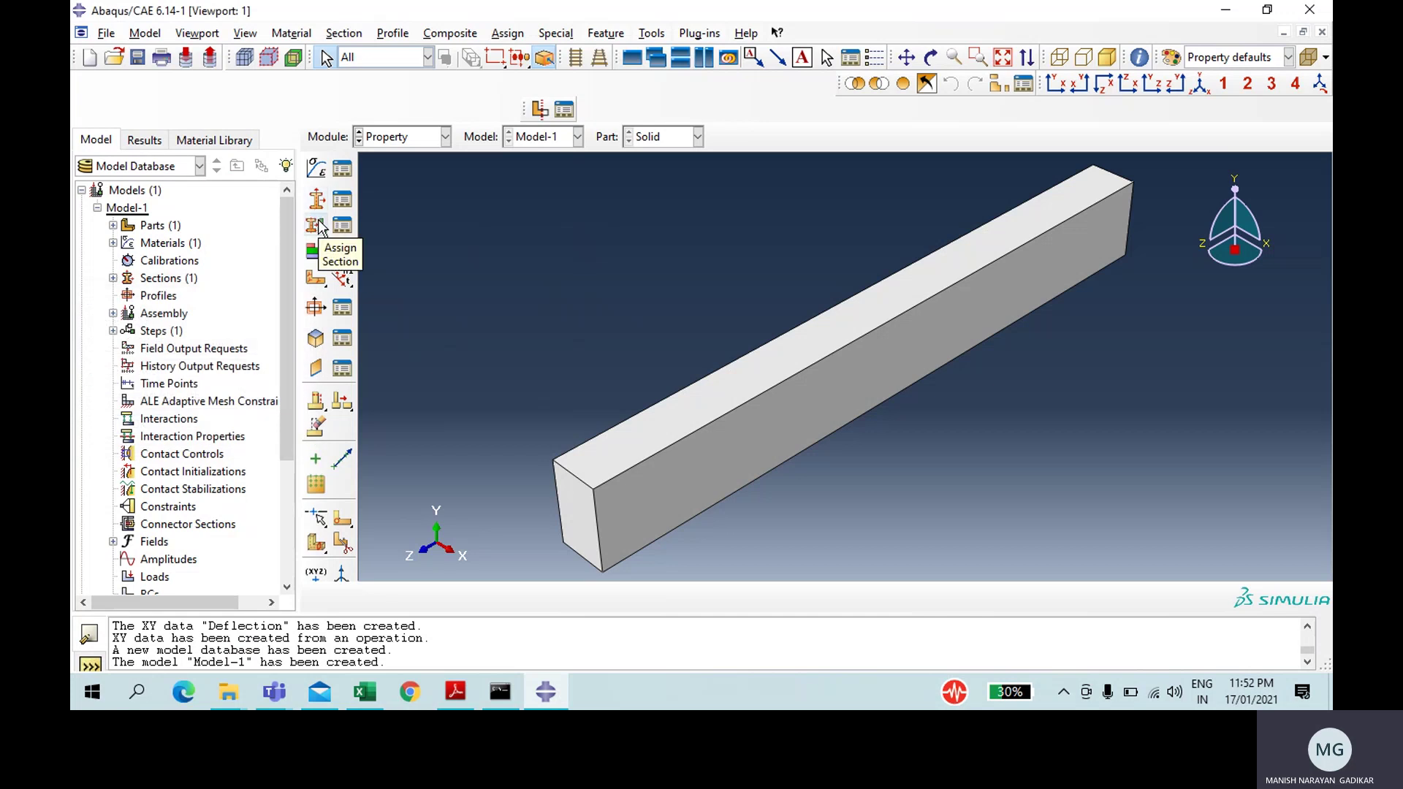
left_click_drag(577, 195, 1155, 577)
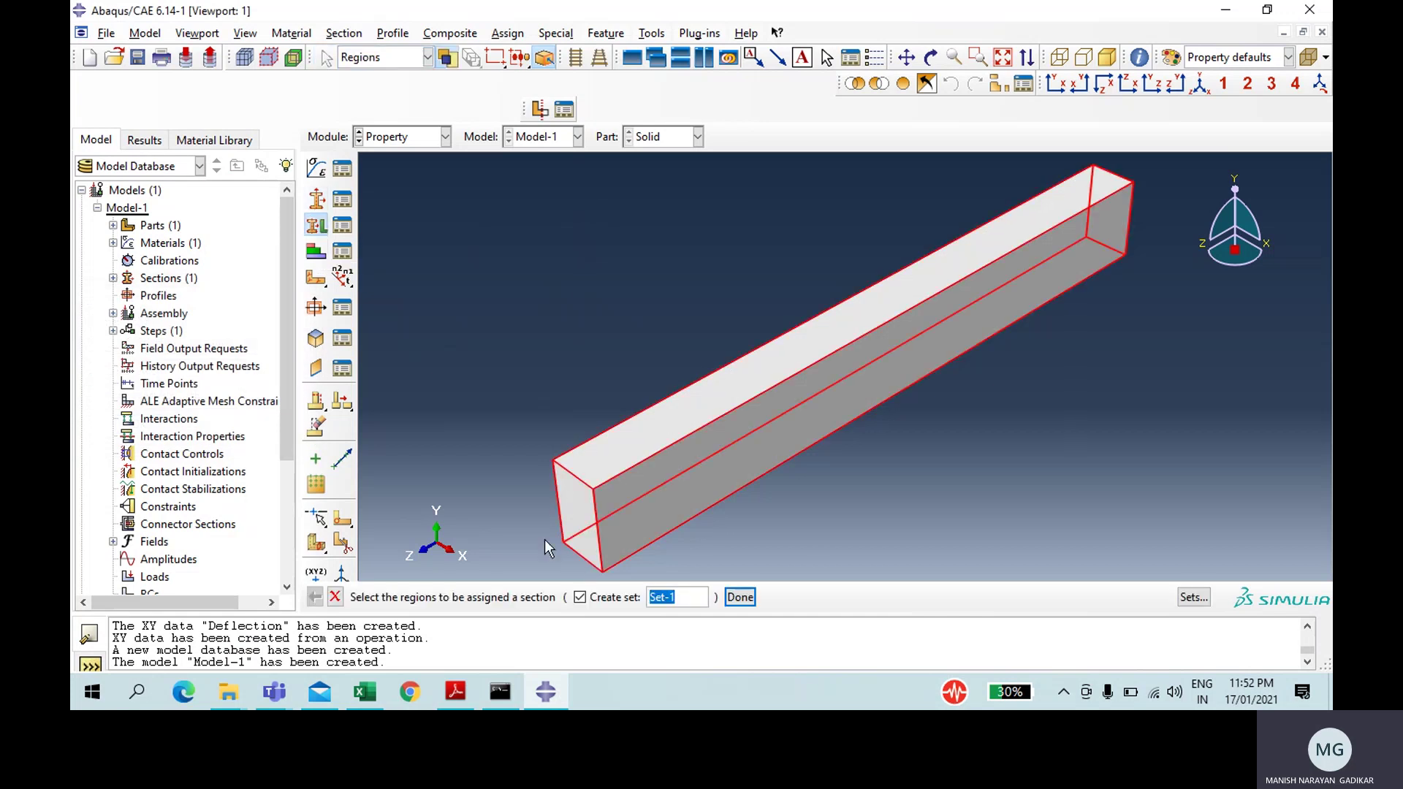
left_click(742, 597)
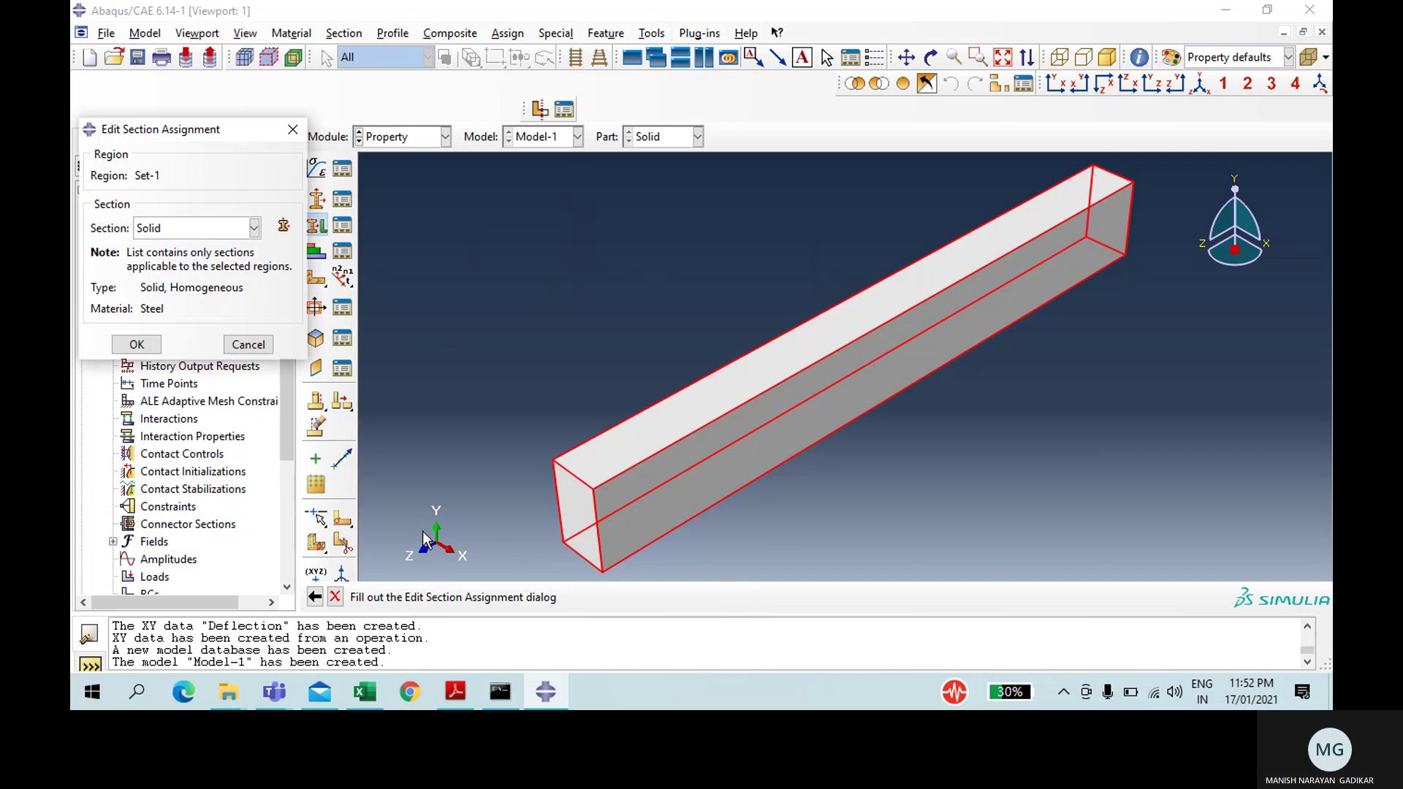
left_click(136, 344)
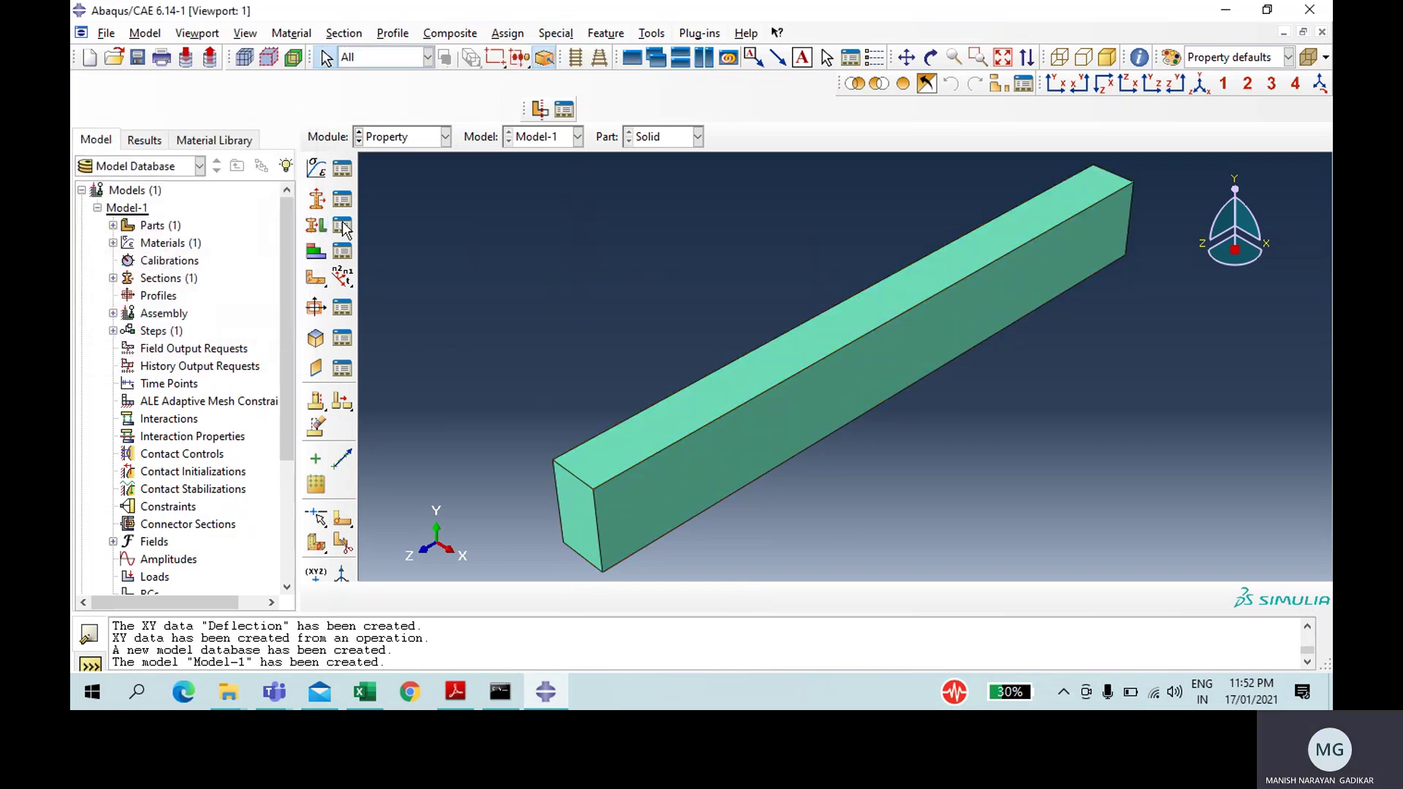
Step: Create an independent instance of the Solid part in the assembly
left_click(432, 139)
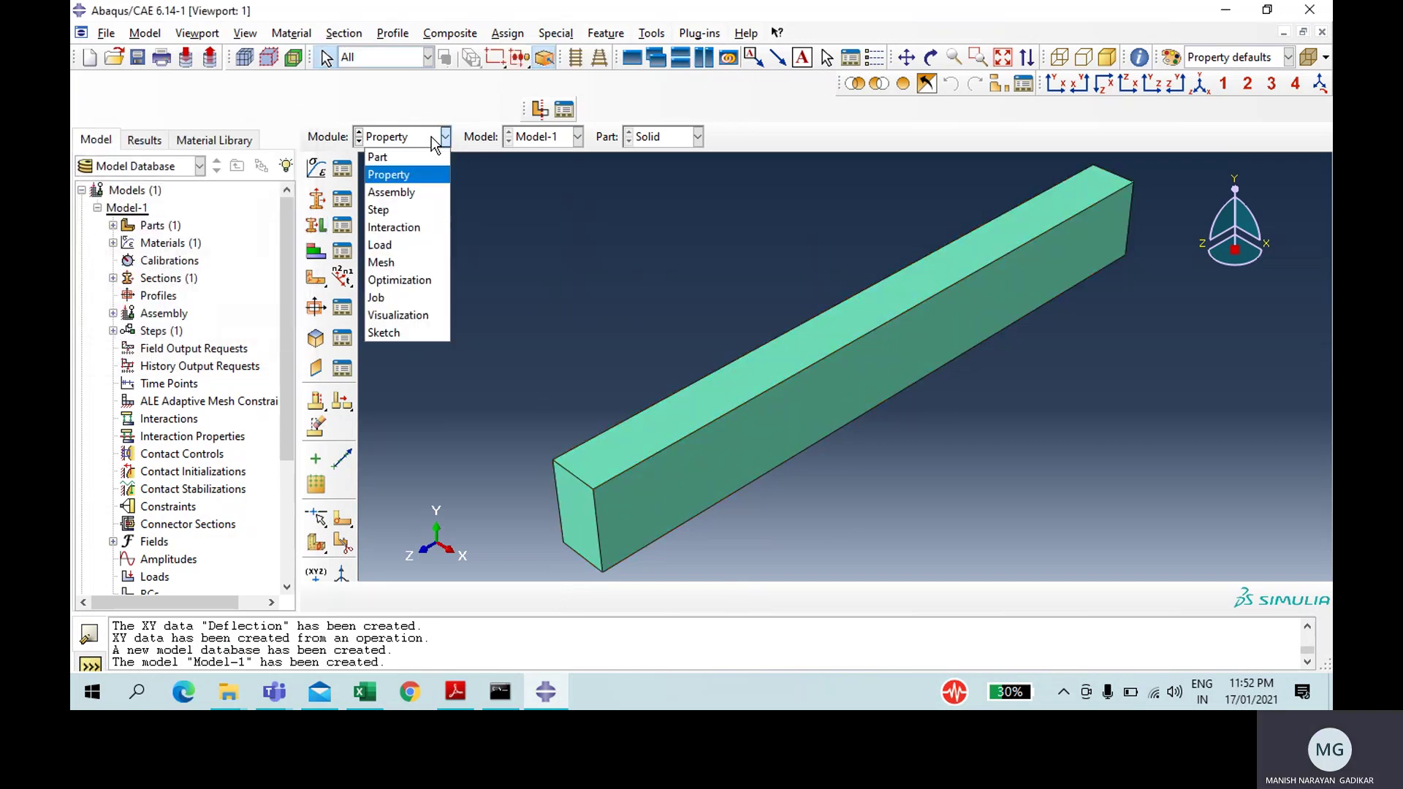
left_click(398, 187)
left_click(319, 168)
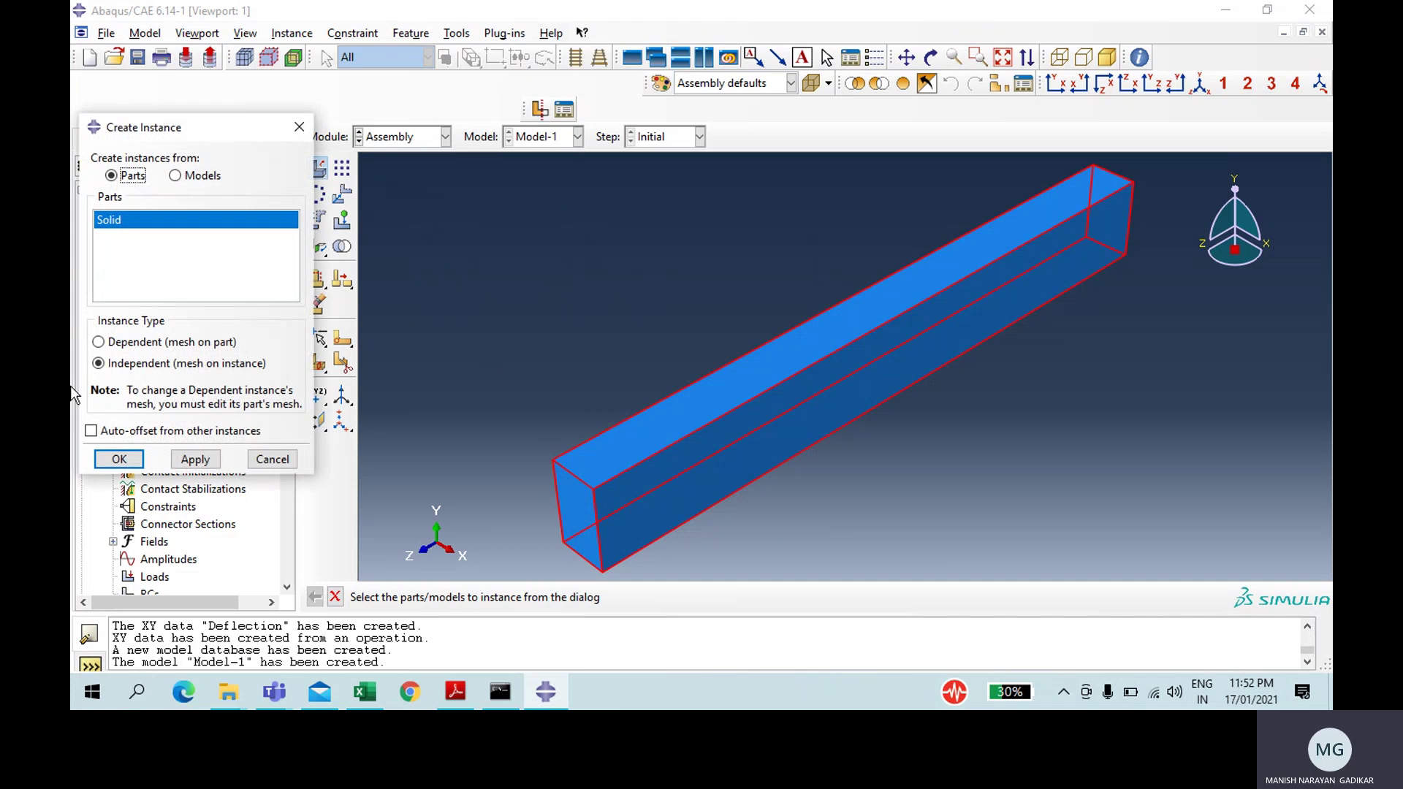
left_click(121, 458)
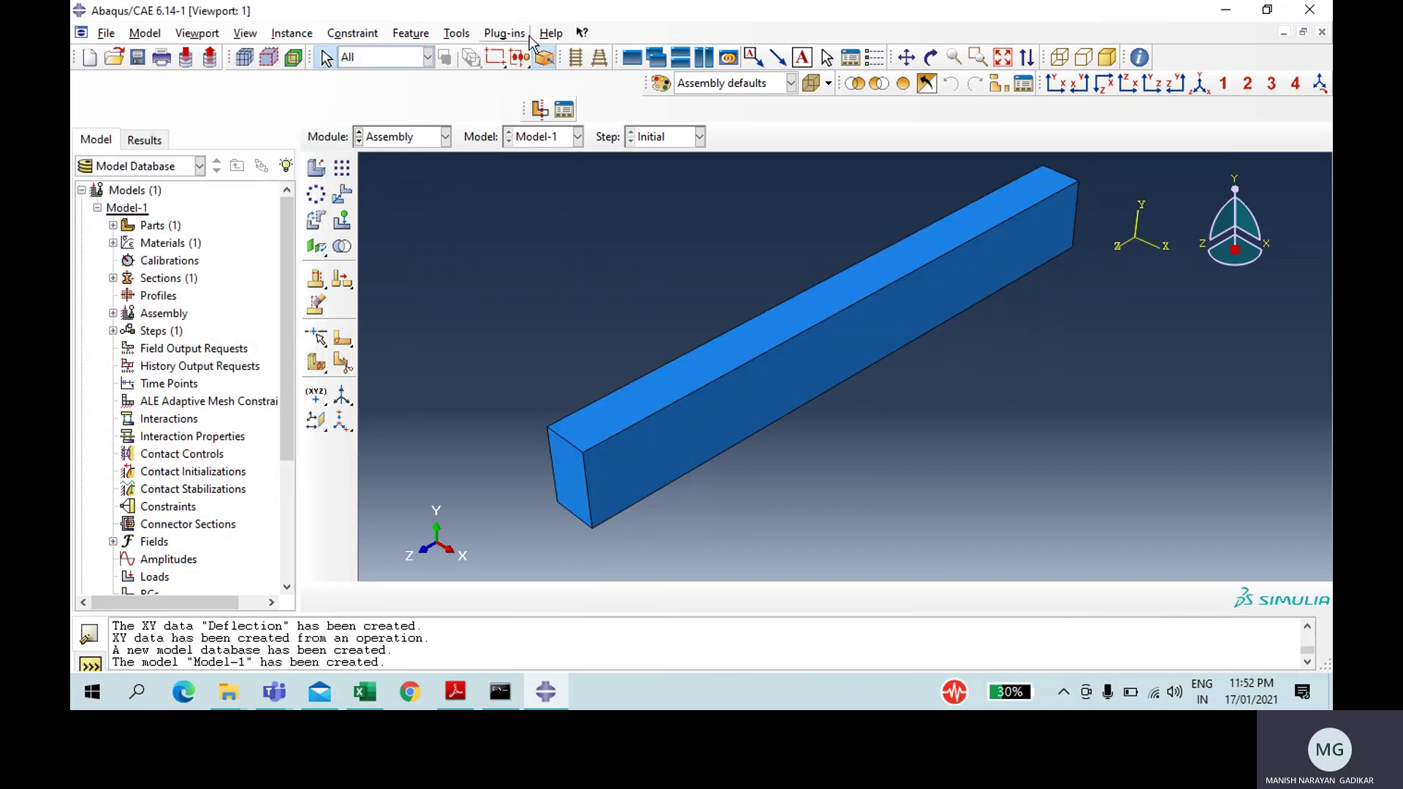
Step: Create a Dynamic, Explicit analysis step after Initial, named Step-1, with a time period of 1
left_click(404, 136)
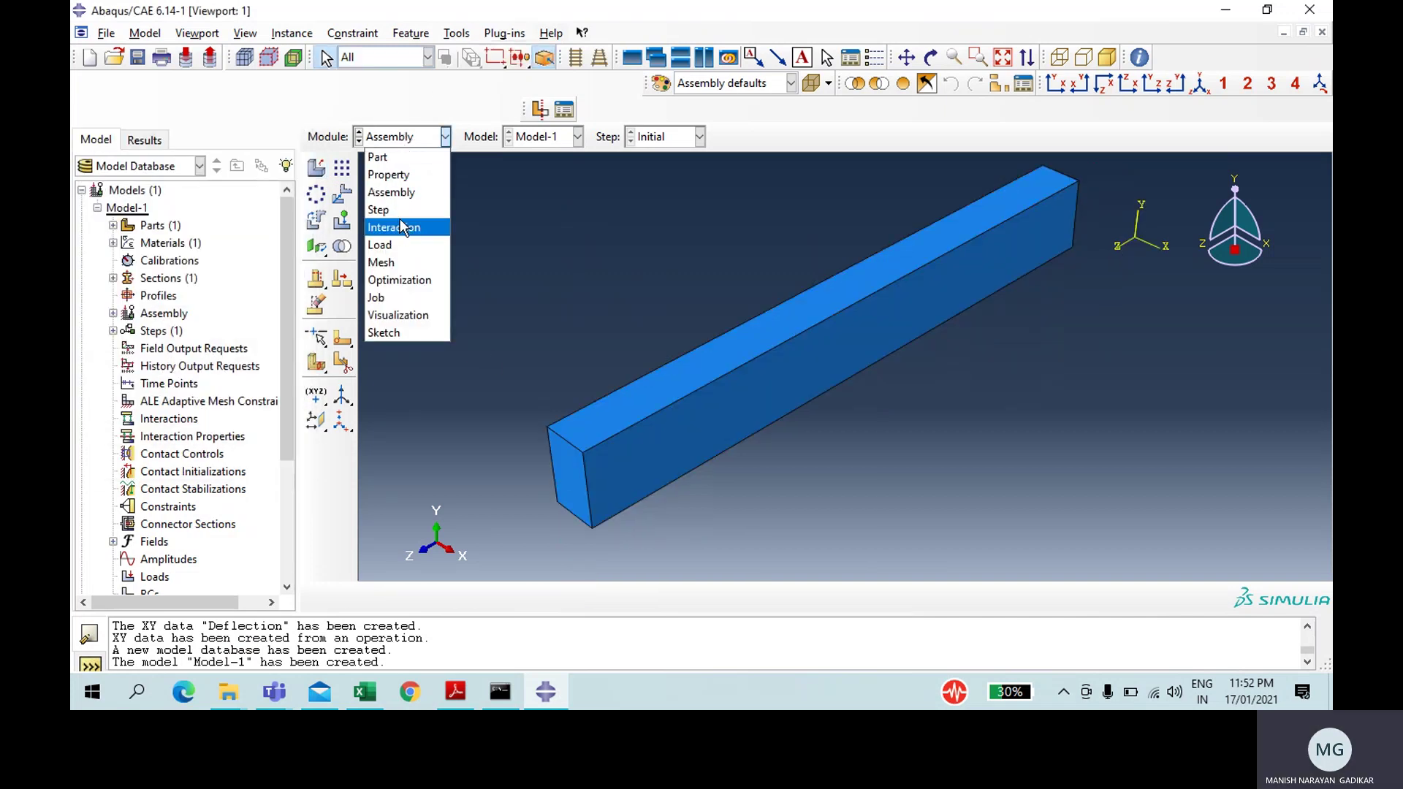
left_click(397, 212)
left_click(314, 170)
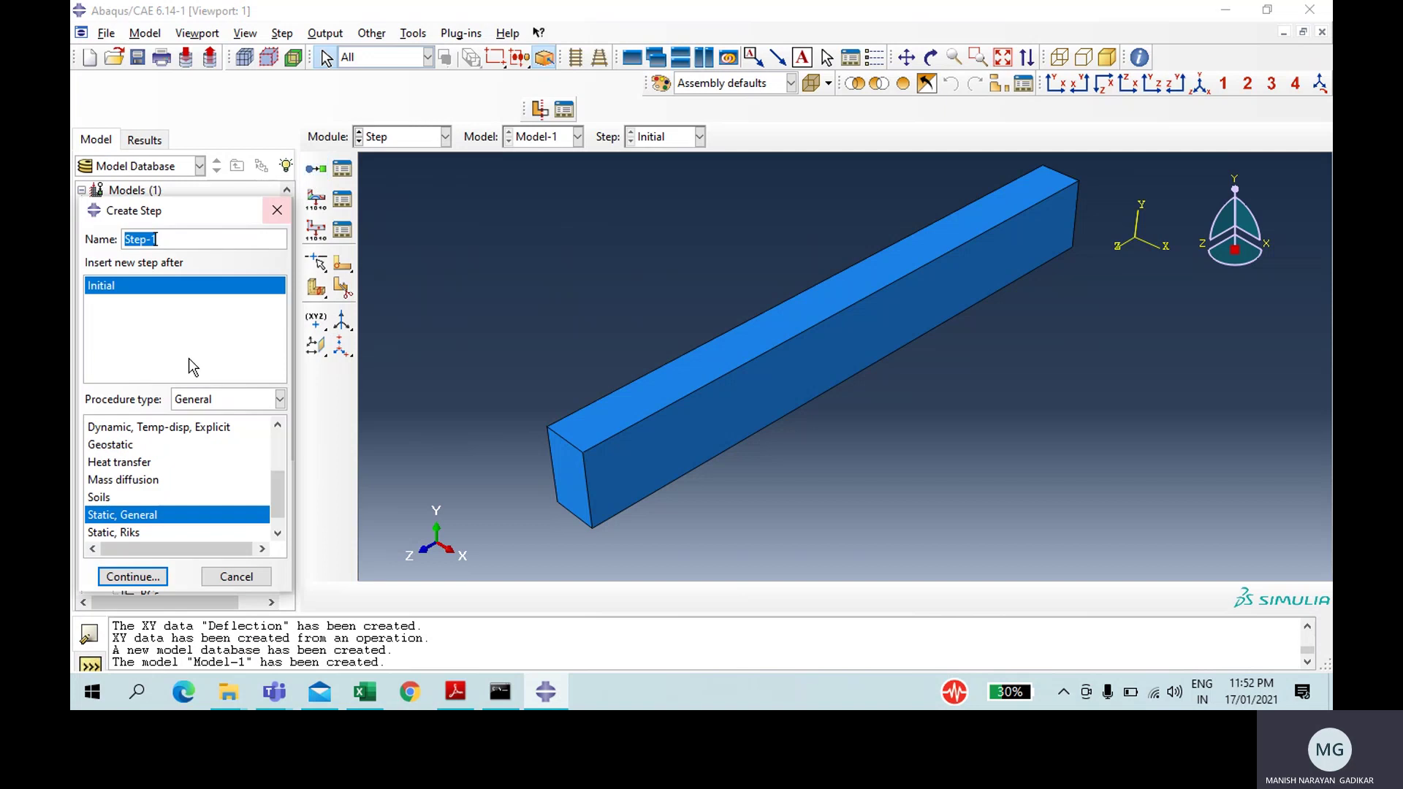
mouse_move(128, 445)
left_mouse_down()
mouse_move(128, 420)
mouse_move(128, 442)
left_mouse_up()
double_click(129, 442)
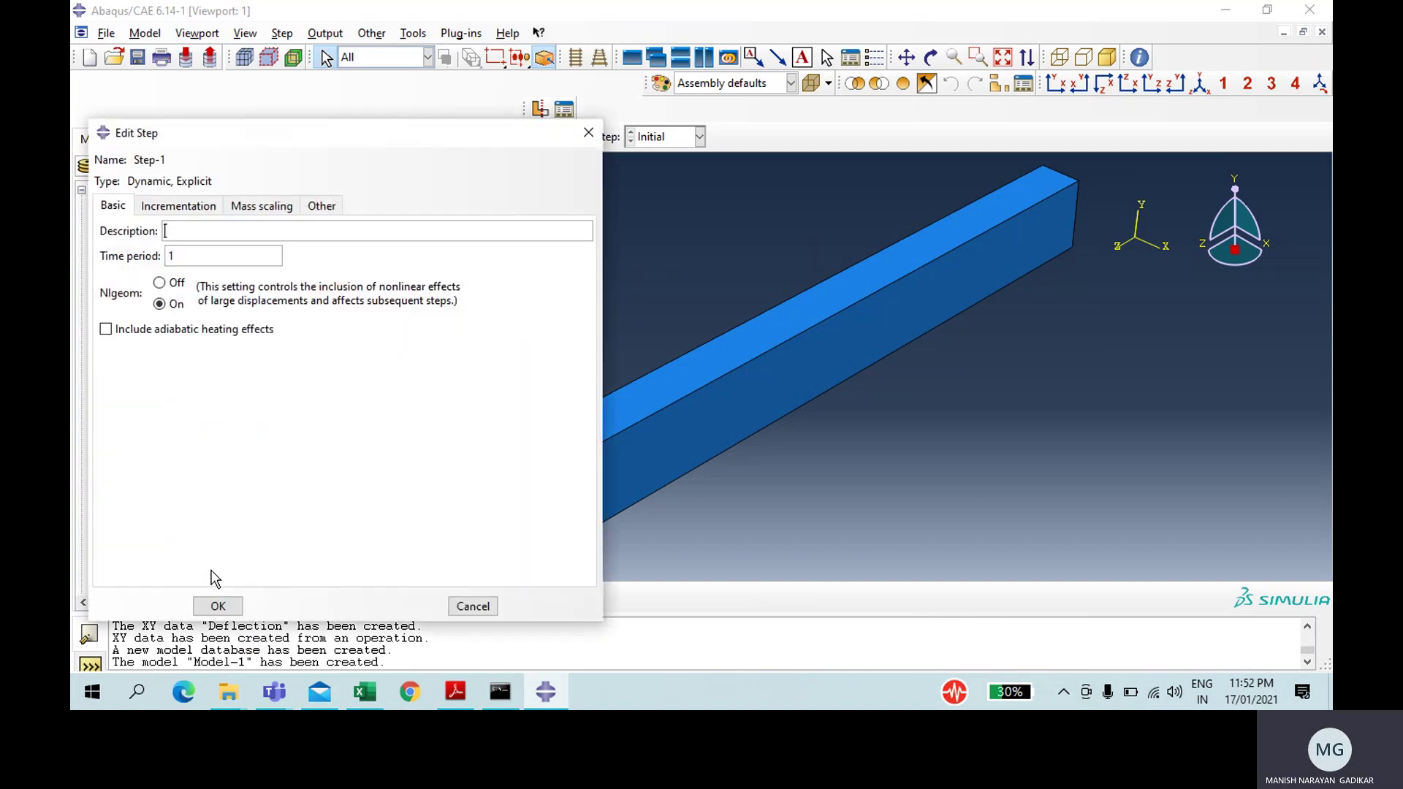
left_click(219, 605)
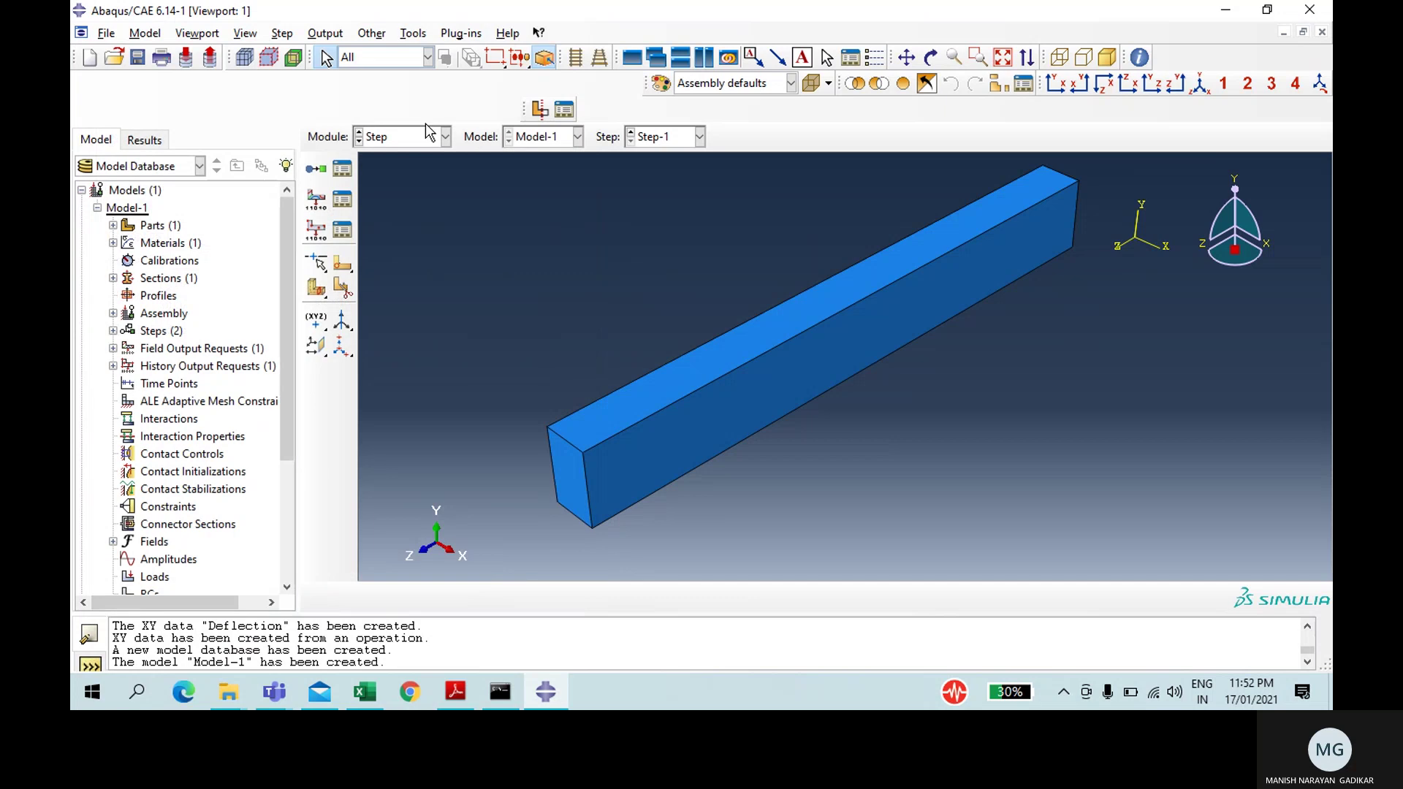
Step: Create an ENCASTRE boundary condition named Fied in Step-1 on the beam's front end face at its positive Z end
left_click(407, 133)
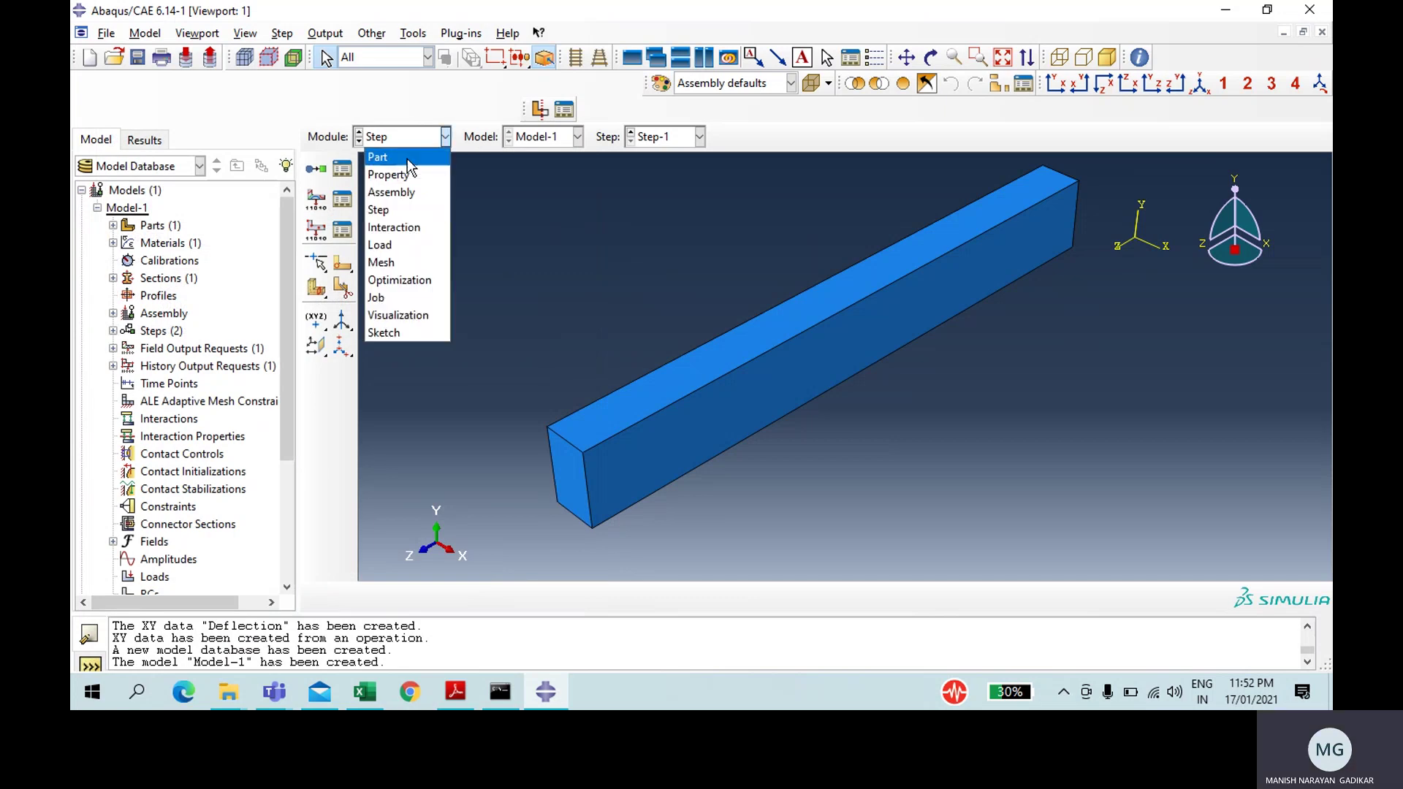
left_click(406, 244)
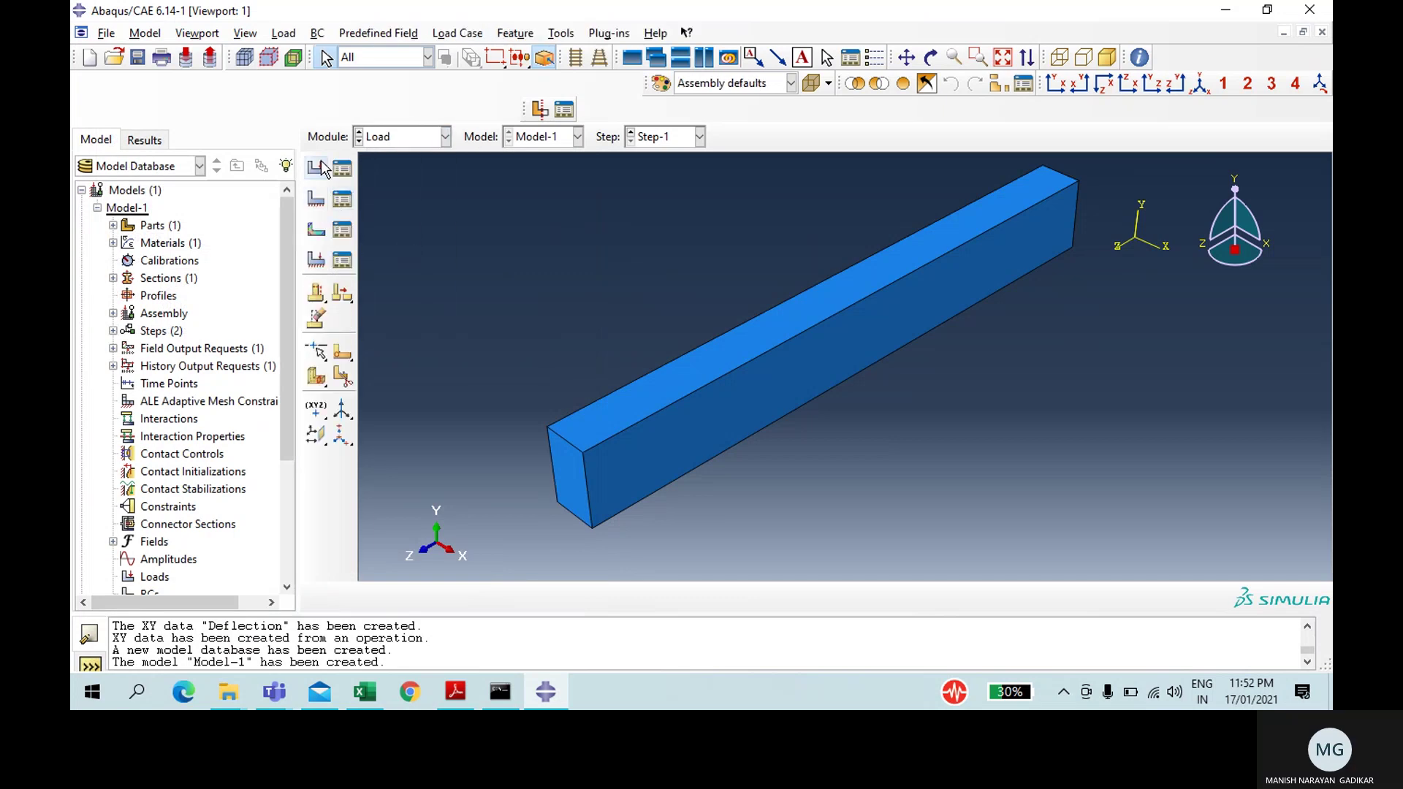
left_click(322, 195)
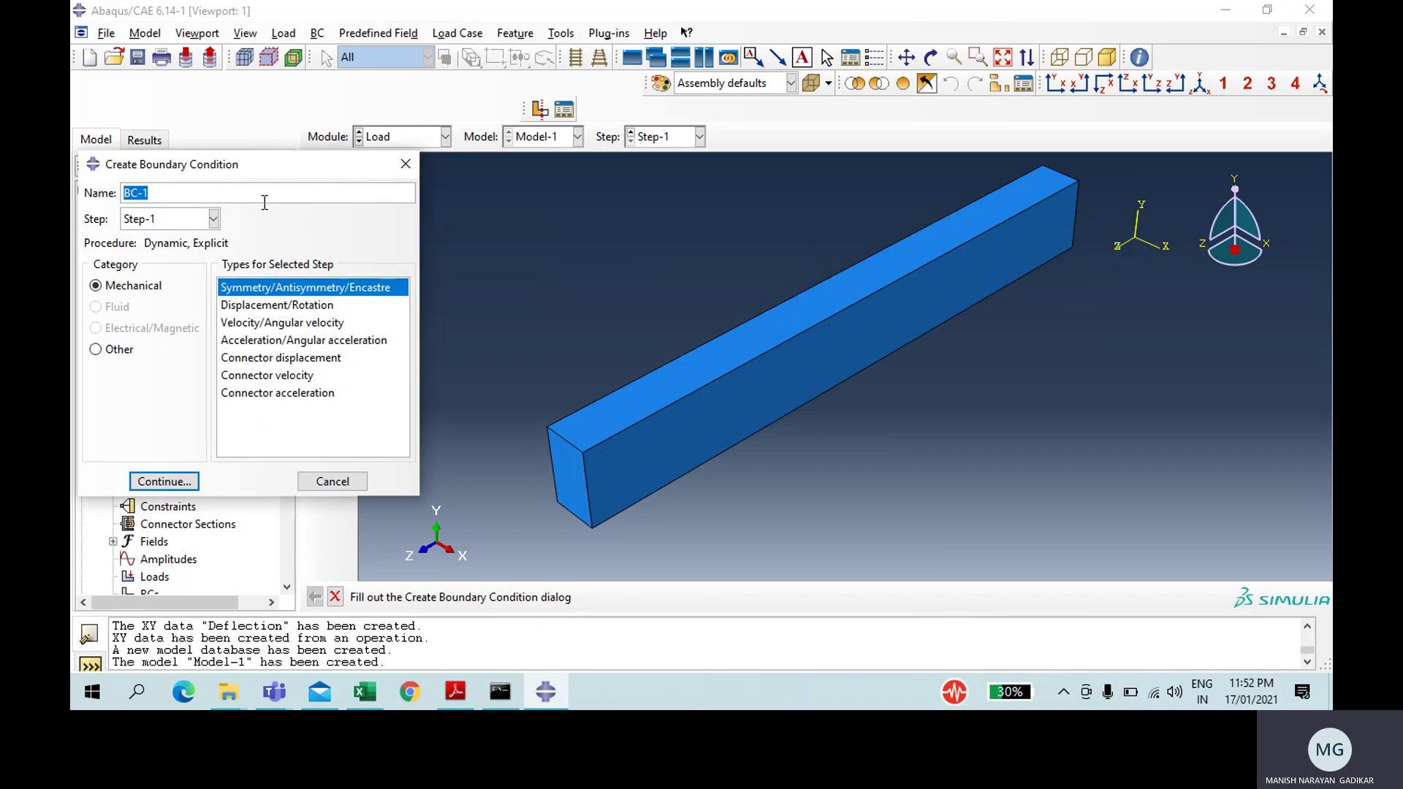
left_click(264, 201)
key("BackSpace")
key("BackSpace")
type("Fi")
key("Return")
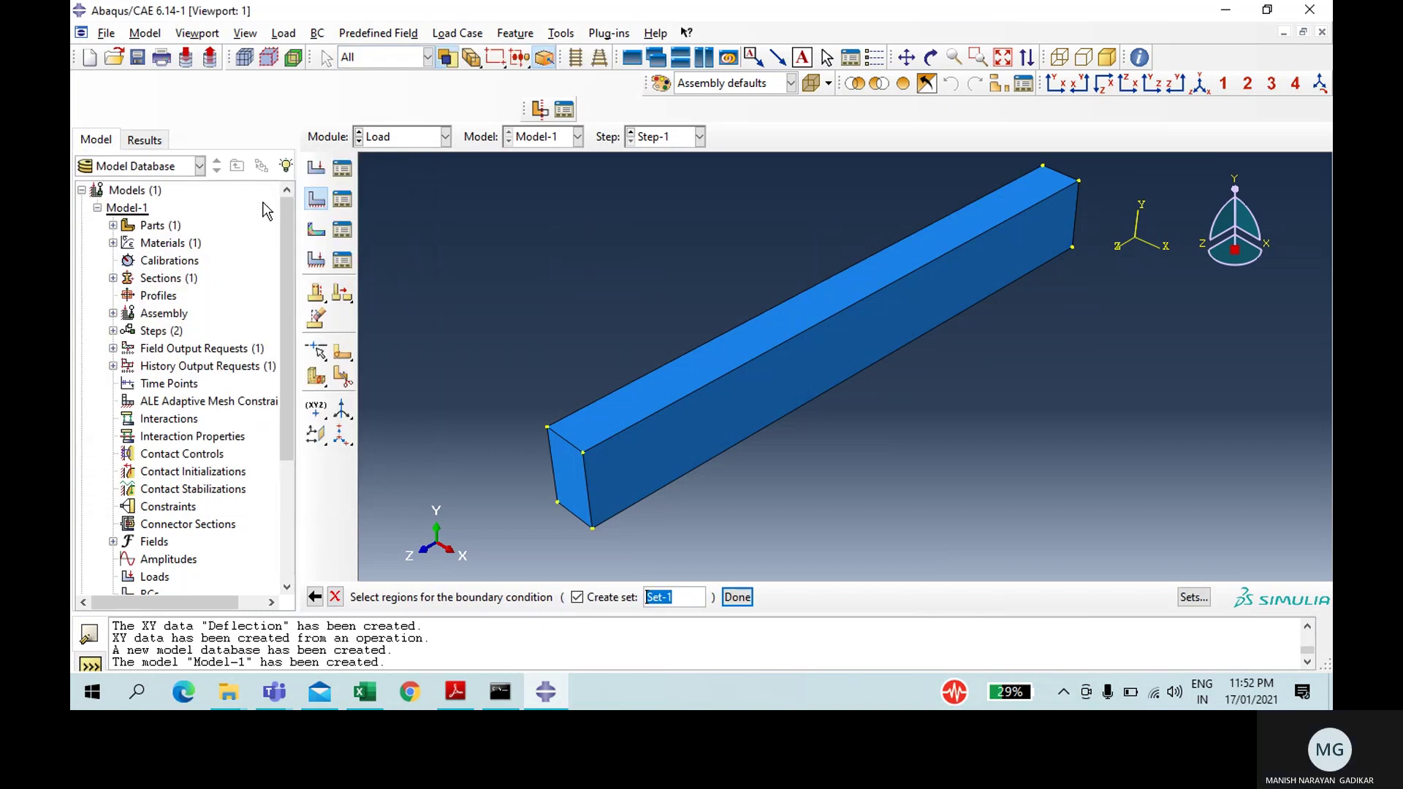
left_click(576, 486)
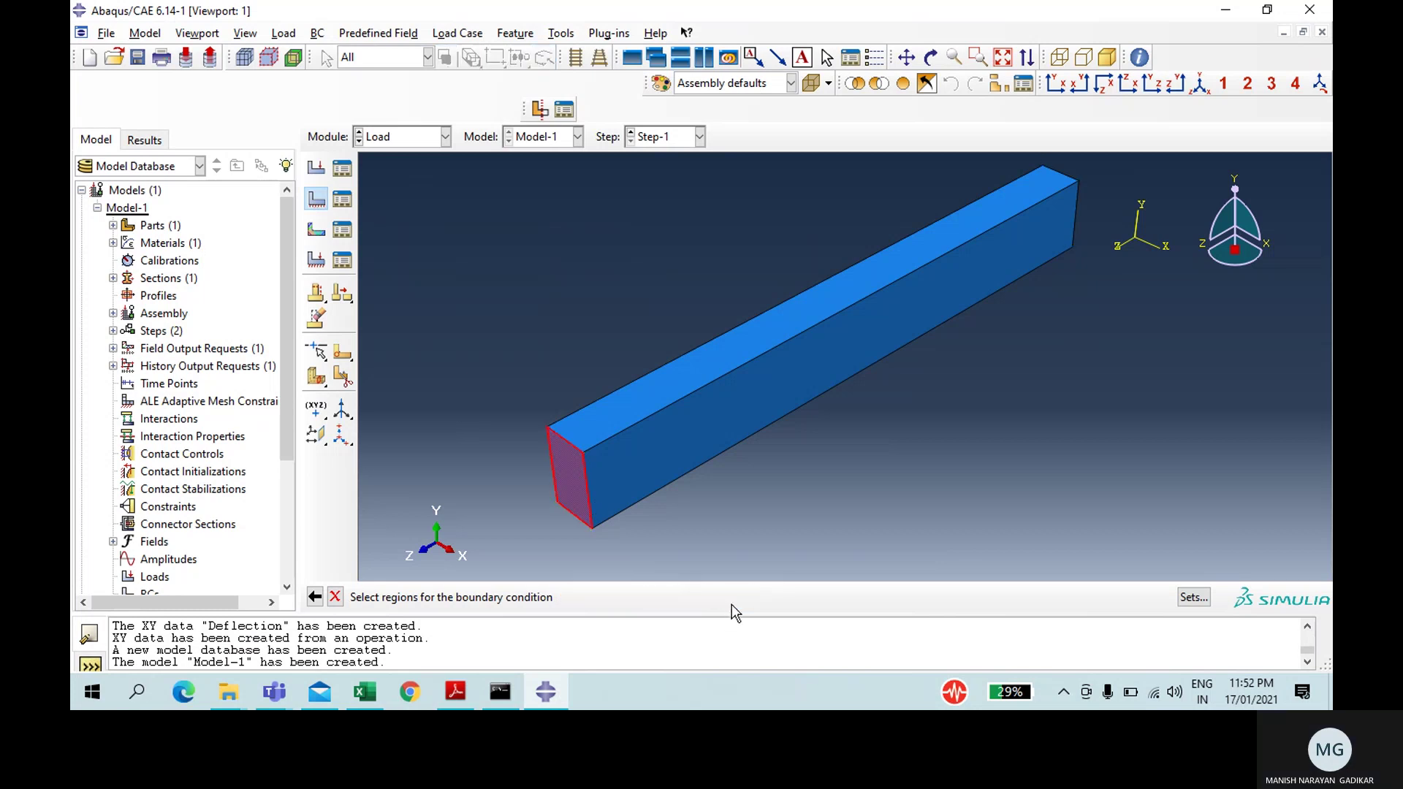
left_click(730, 604)
left_click(175, 452)
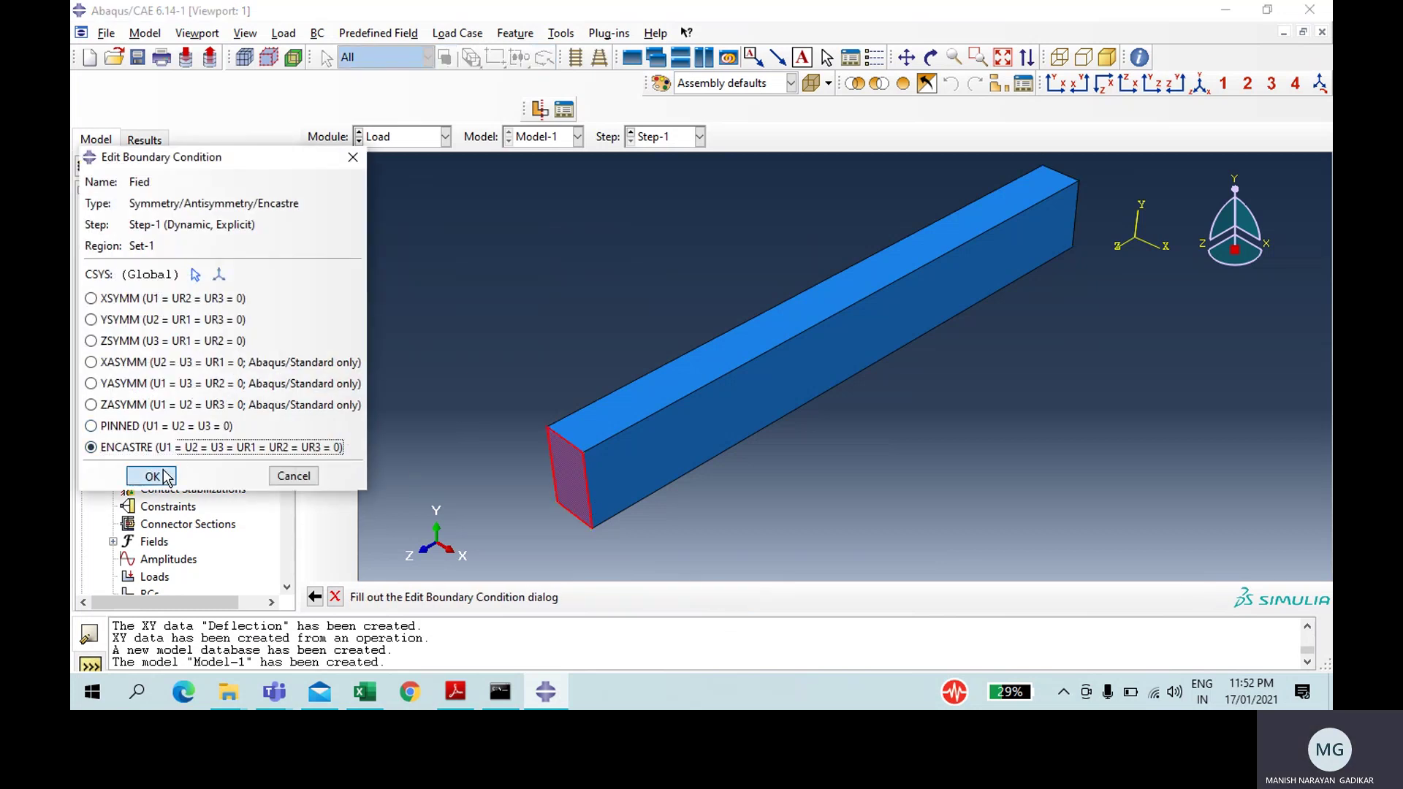
left_click(154, 475)
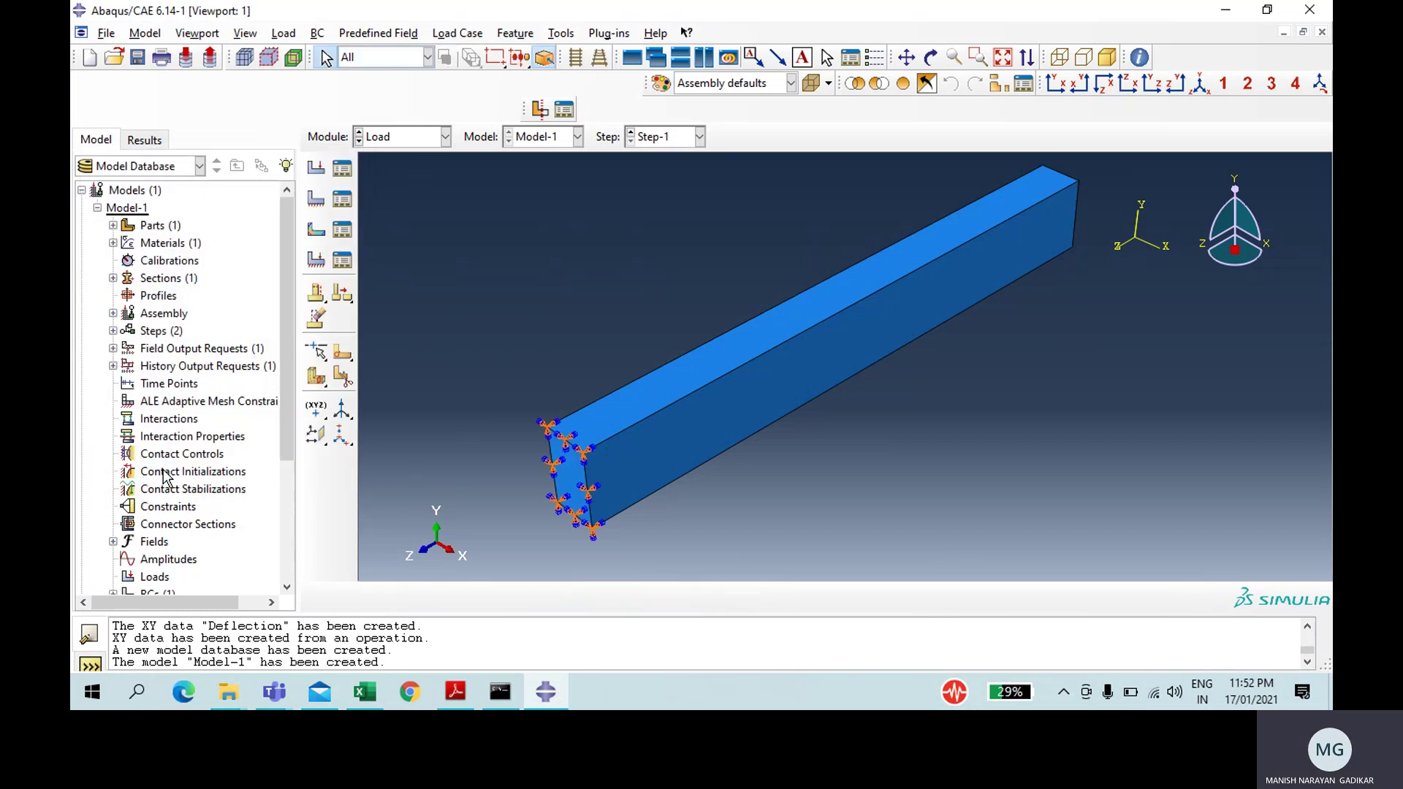
left_click(318, 196)
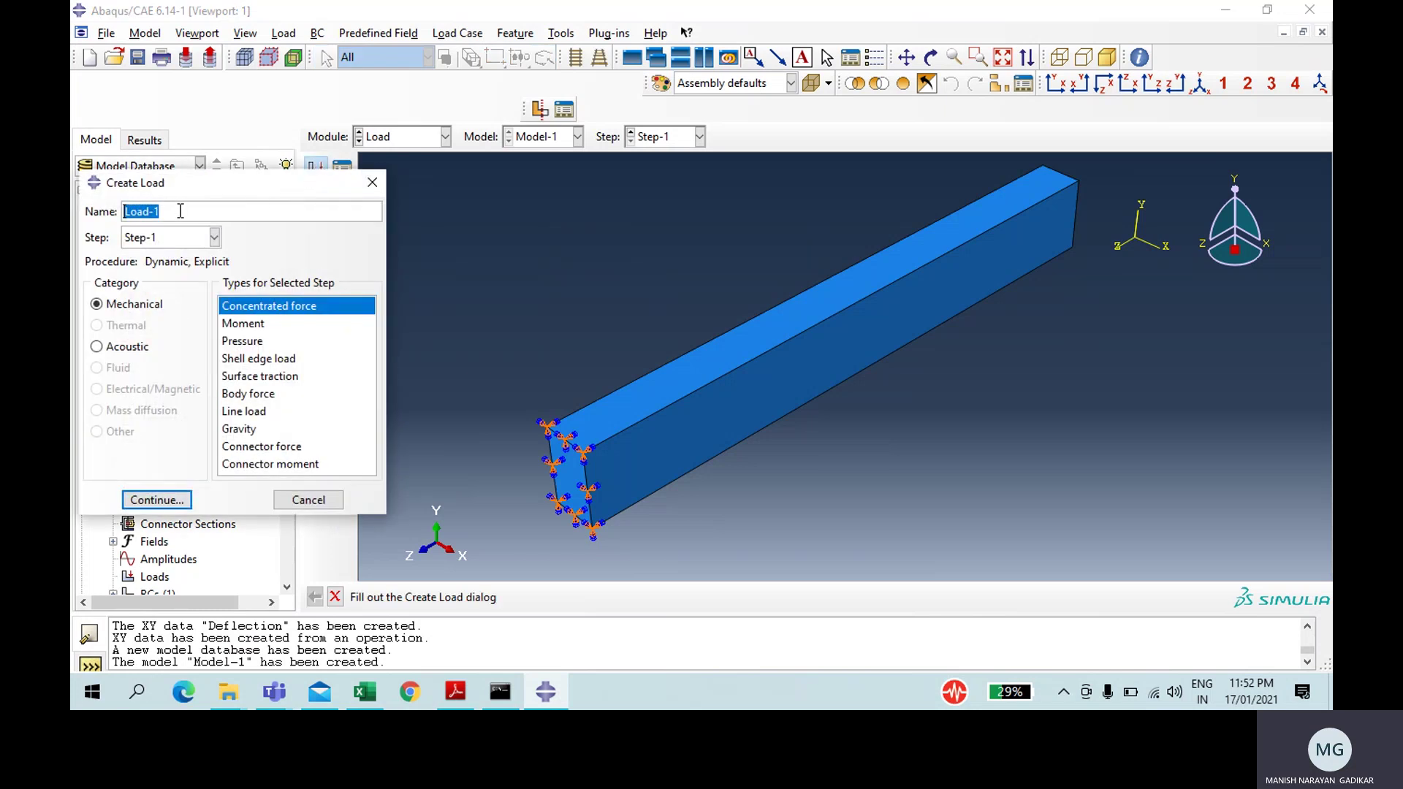
type("COn")
key("BackSpace")
key("BackSpace")
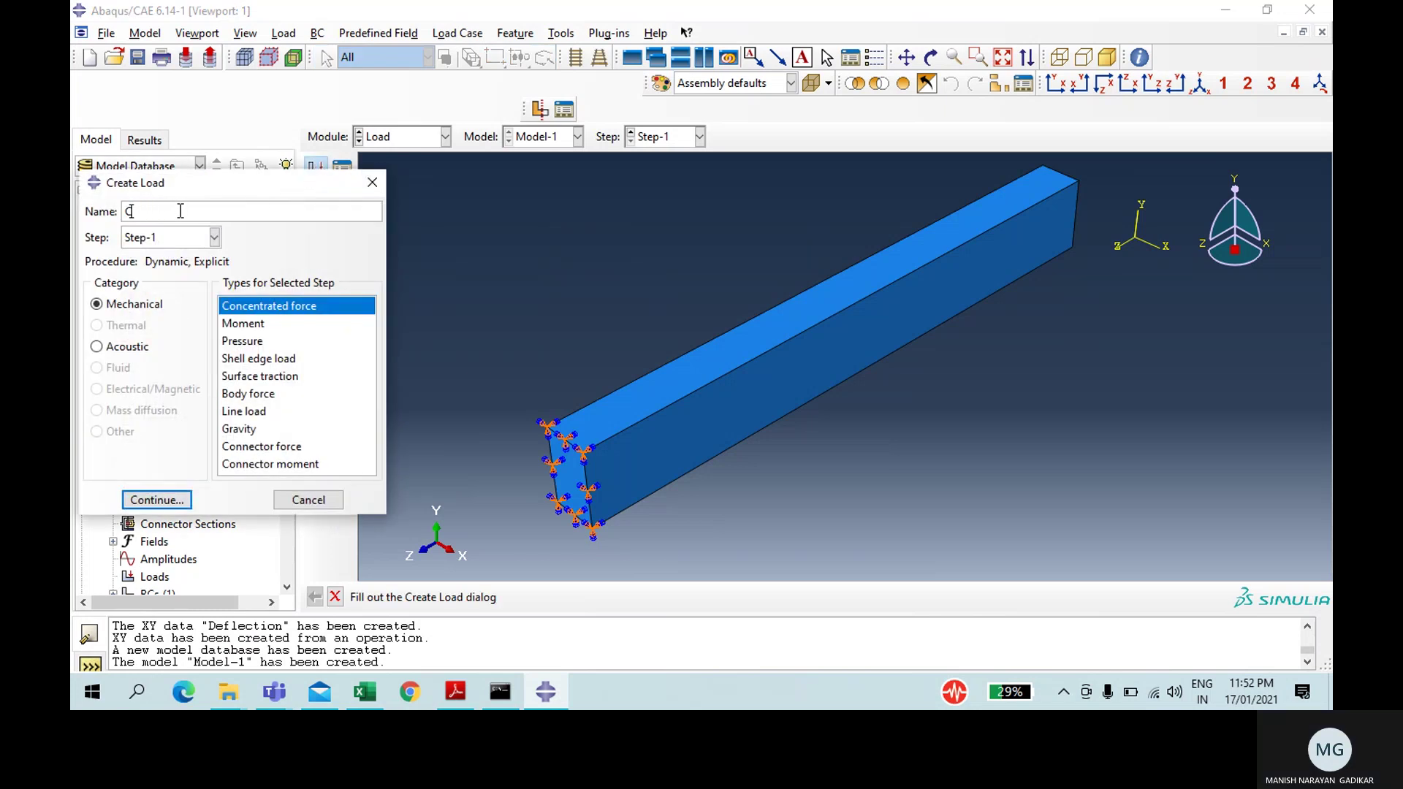
type("on")
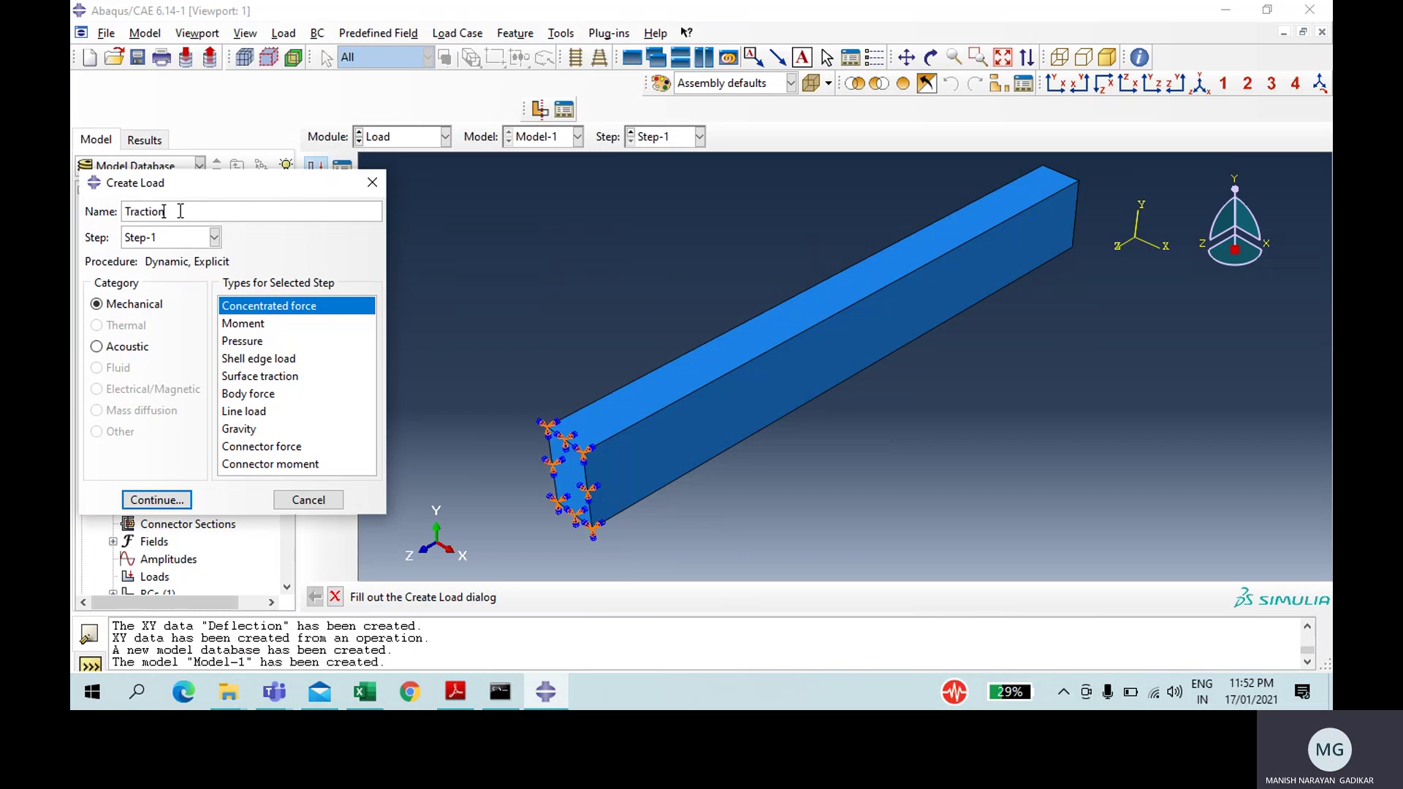
left_click(273, 388)
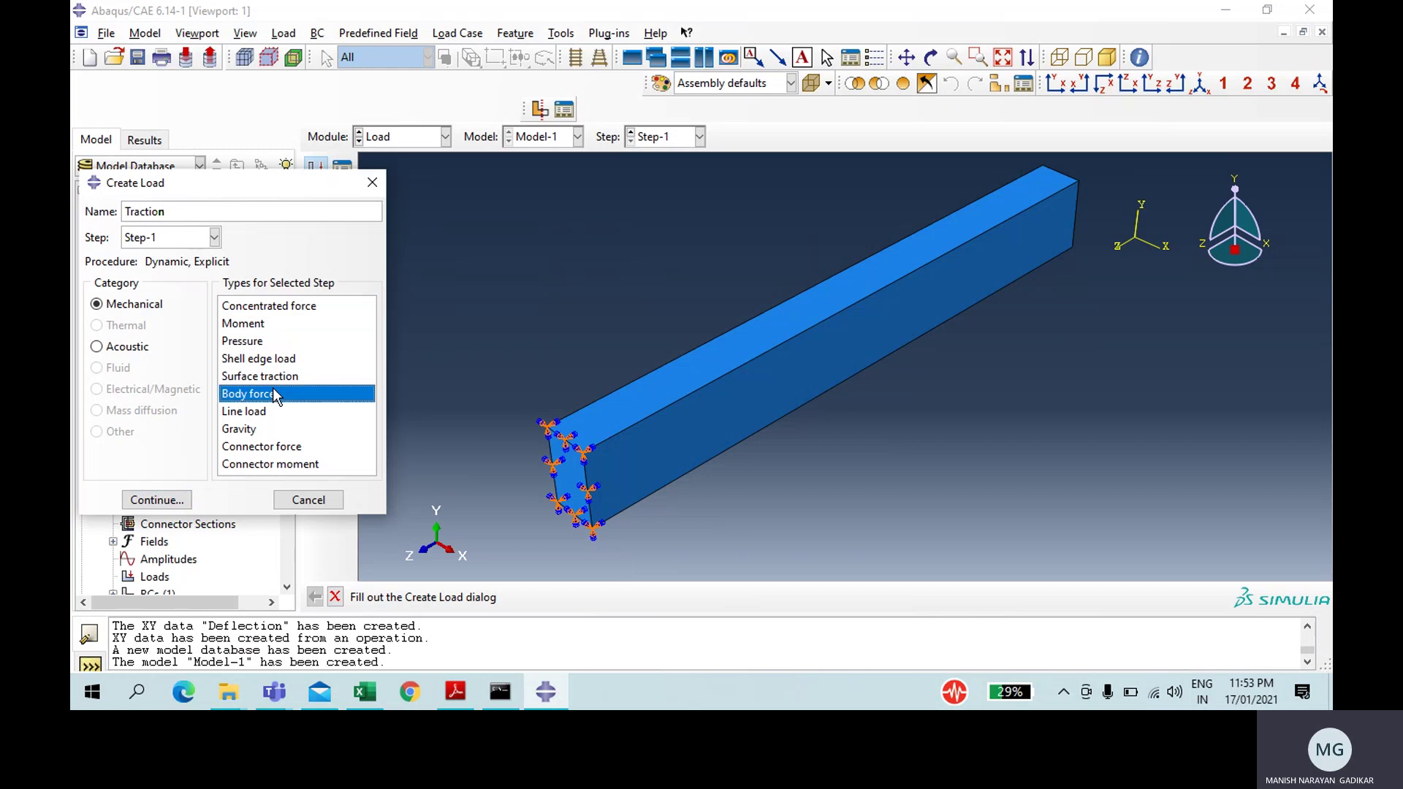
left_click(261, 375)
left_click(157, 499)
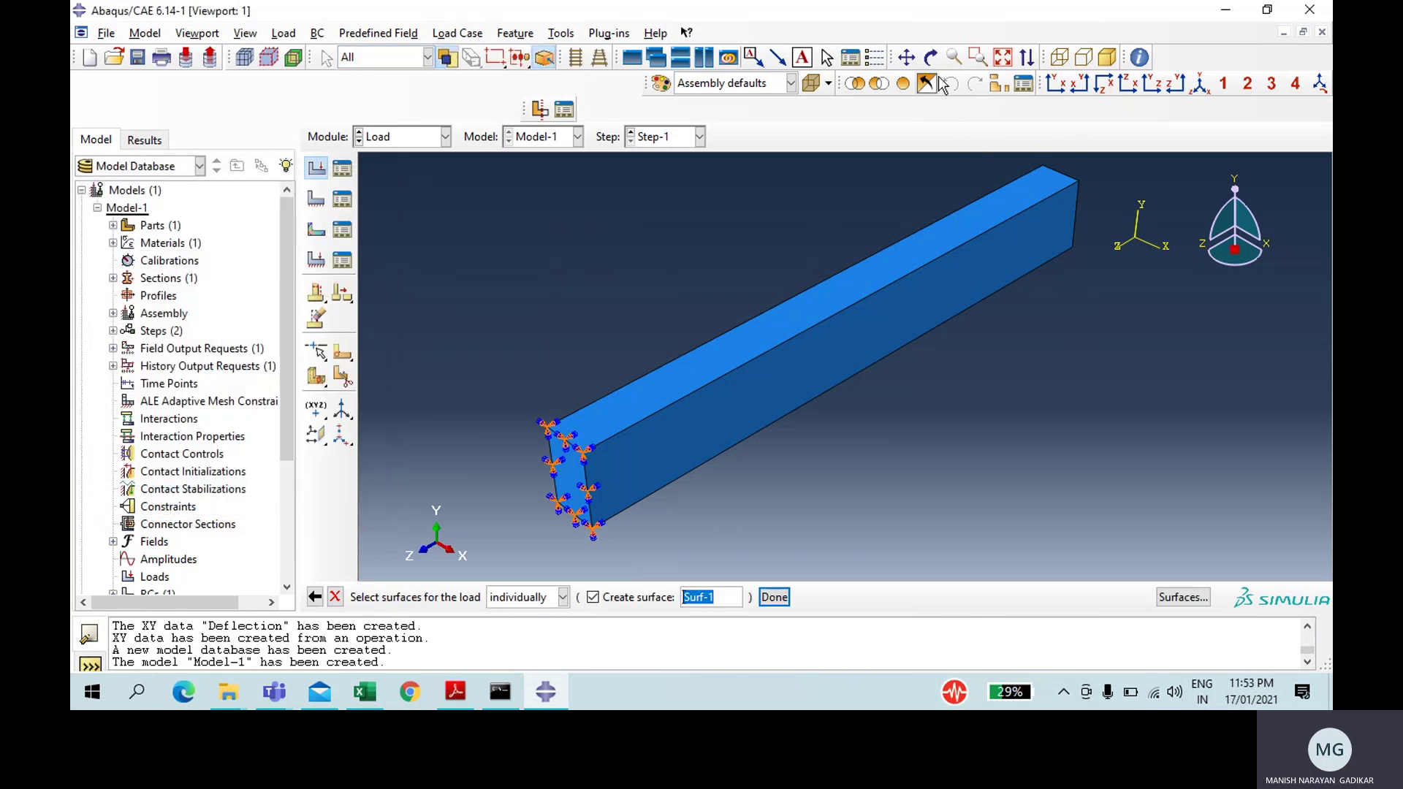
left_click(930, 57)
mouse_move(938, 257)
left_mouse_down()
mouse_move(880, 257)
mouse_move(833, 282)
mouse_move(889, 376)
left_mouse_up()
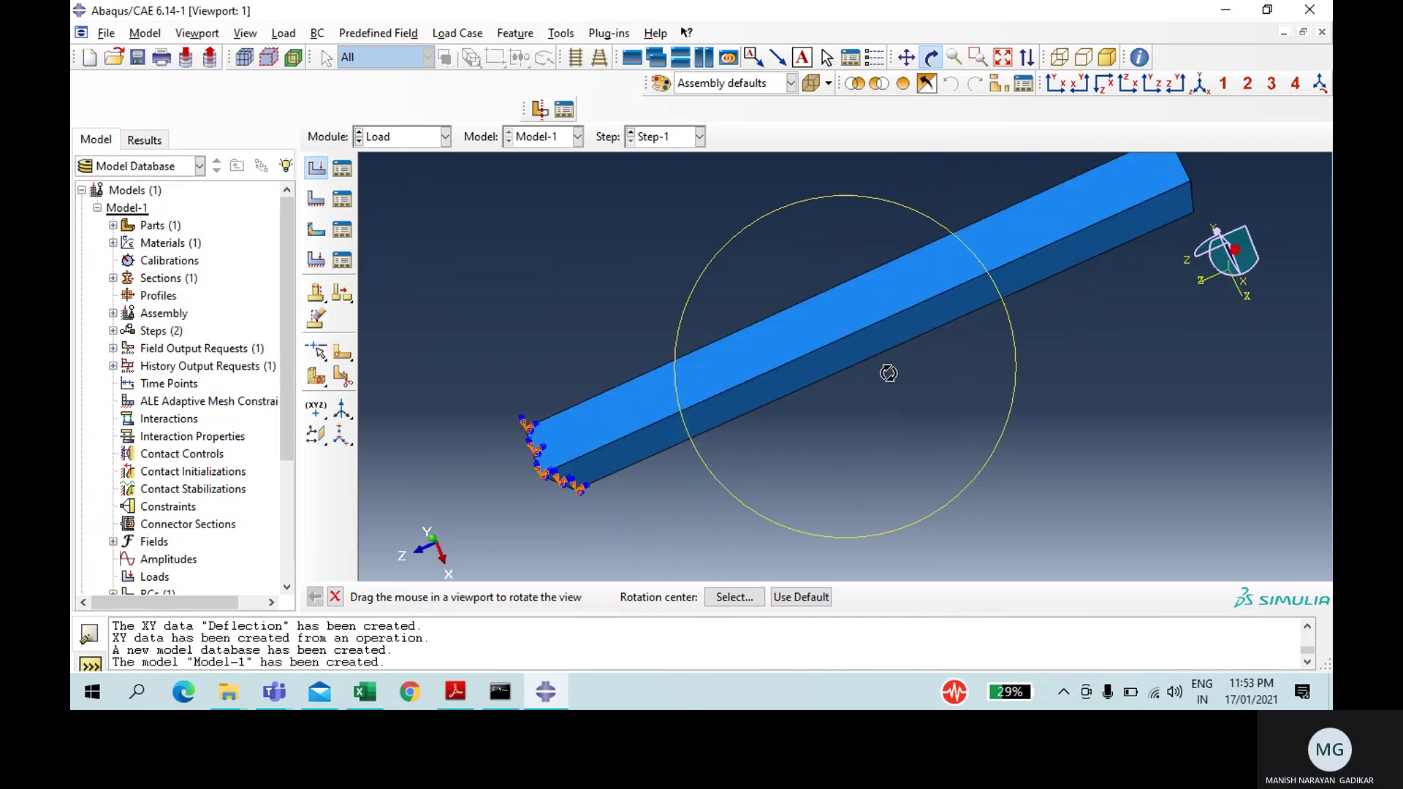
left_click(1198, 83)
left_click(928, 62)
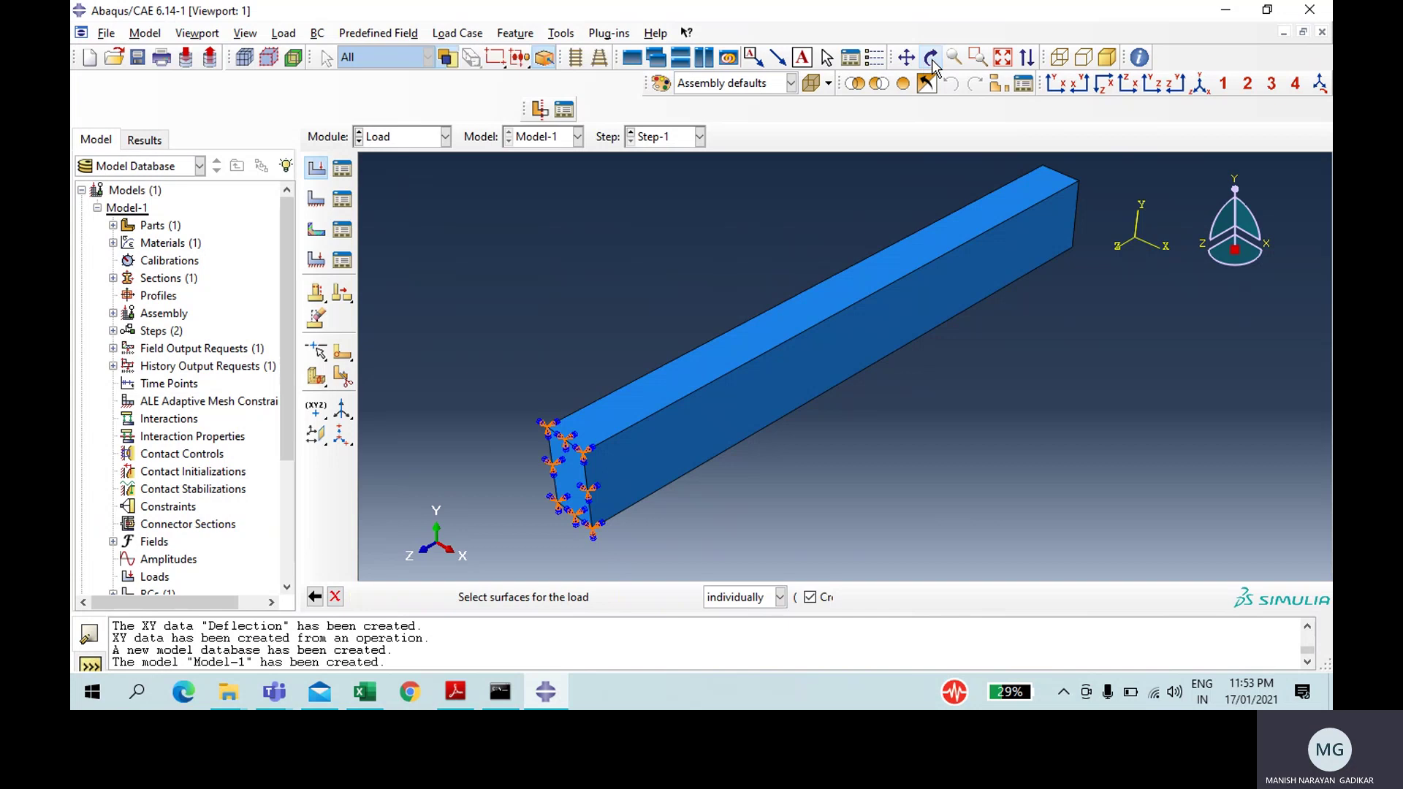
left_click(930, 59)
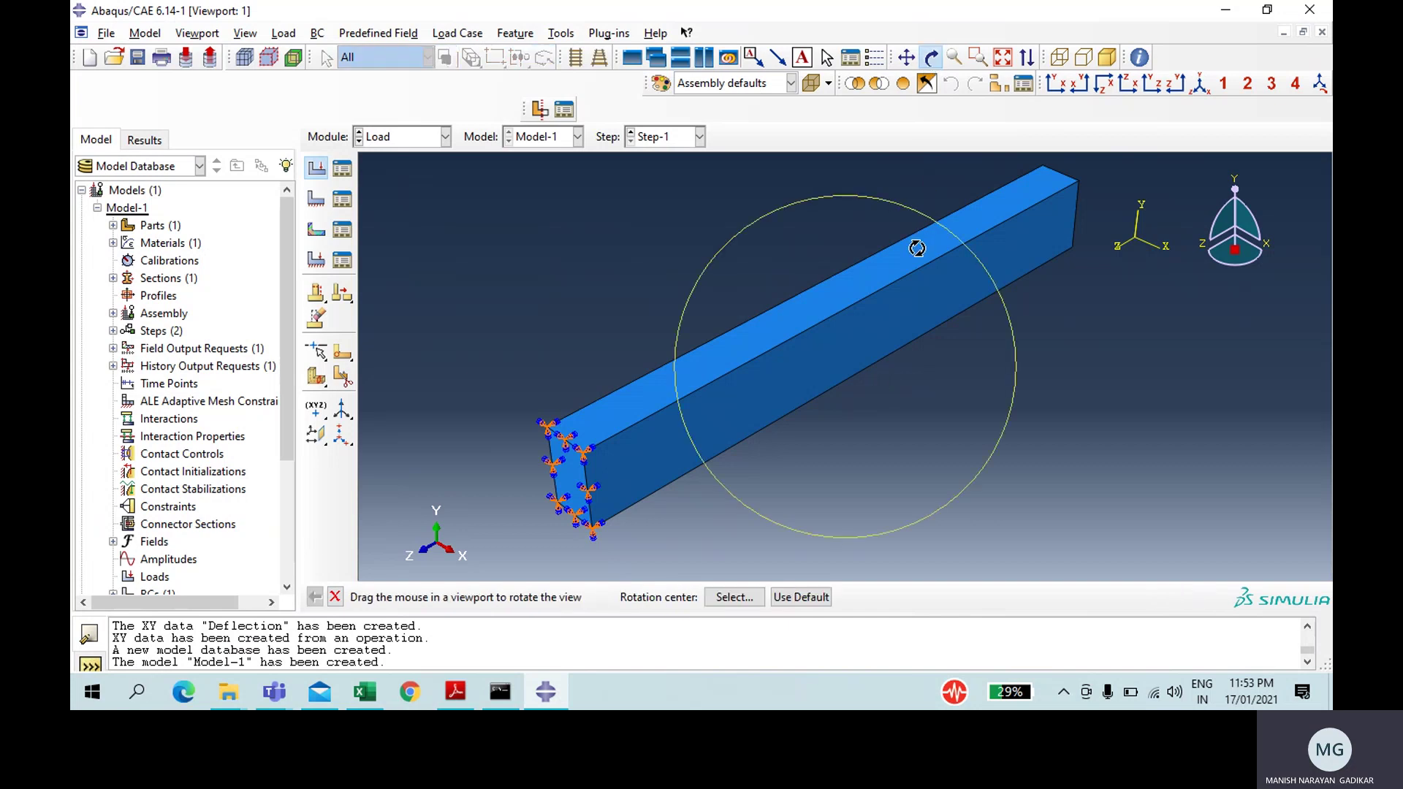
mouse_move(904, 278)
left_mouse_down()
mouse_move(896, 253)
mouse_move(878, 259)
mouse_move(867, 291)
left_mouse_up()
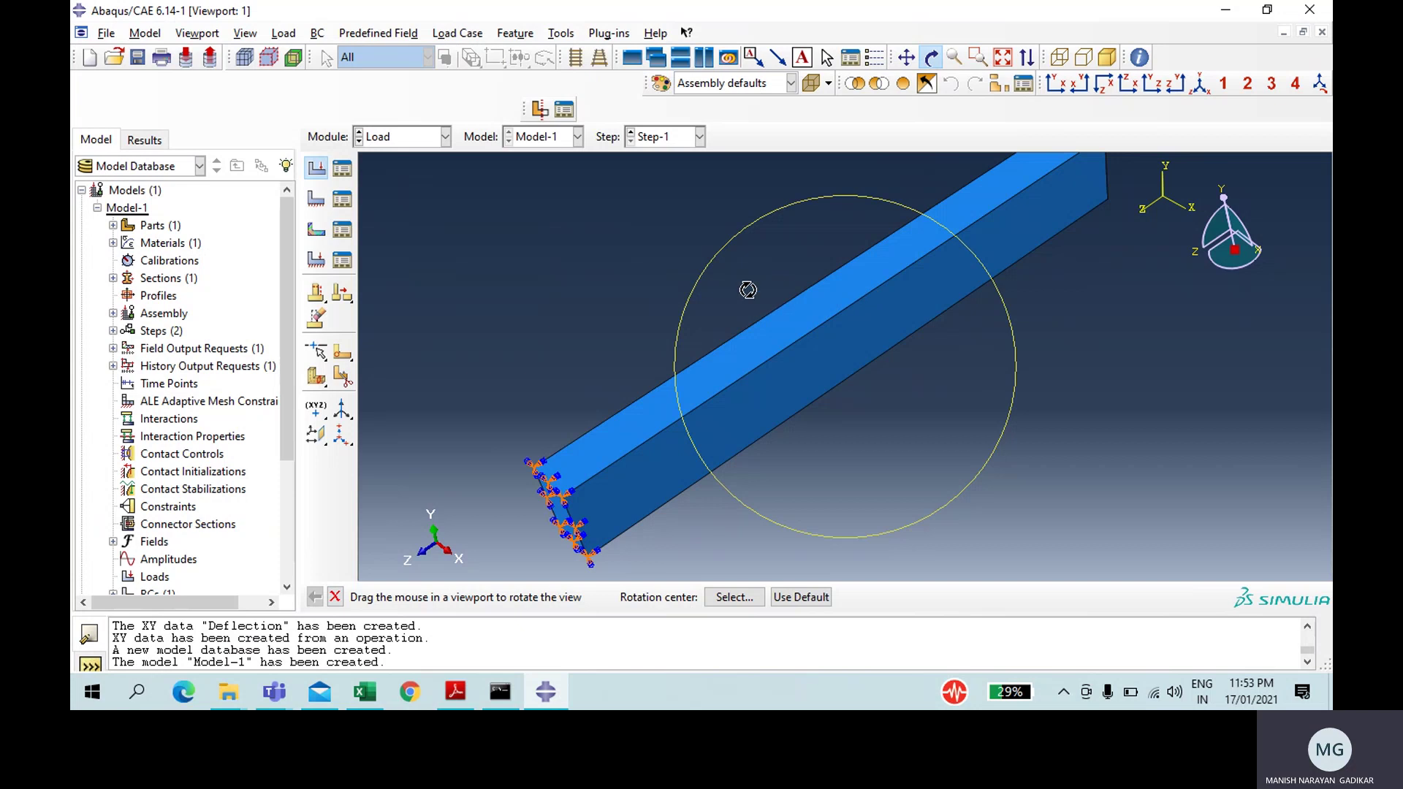
left_click_drag(745, 288, 714, 224)
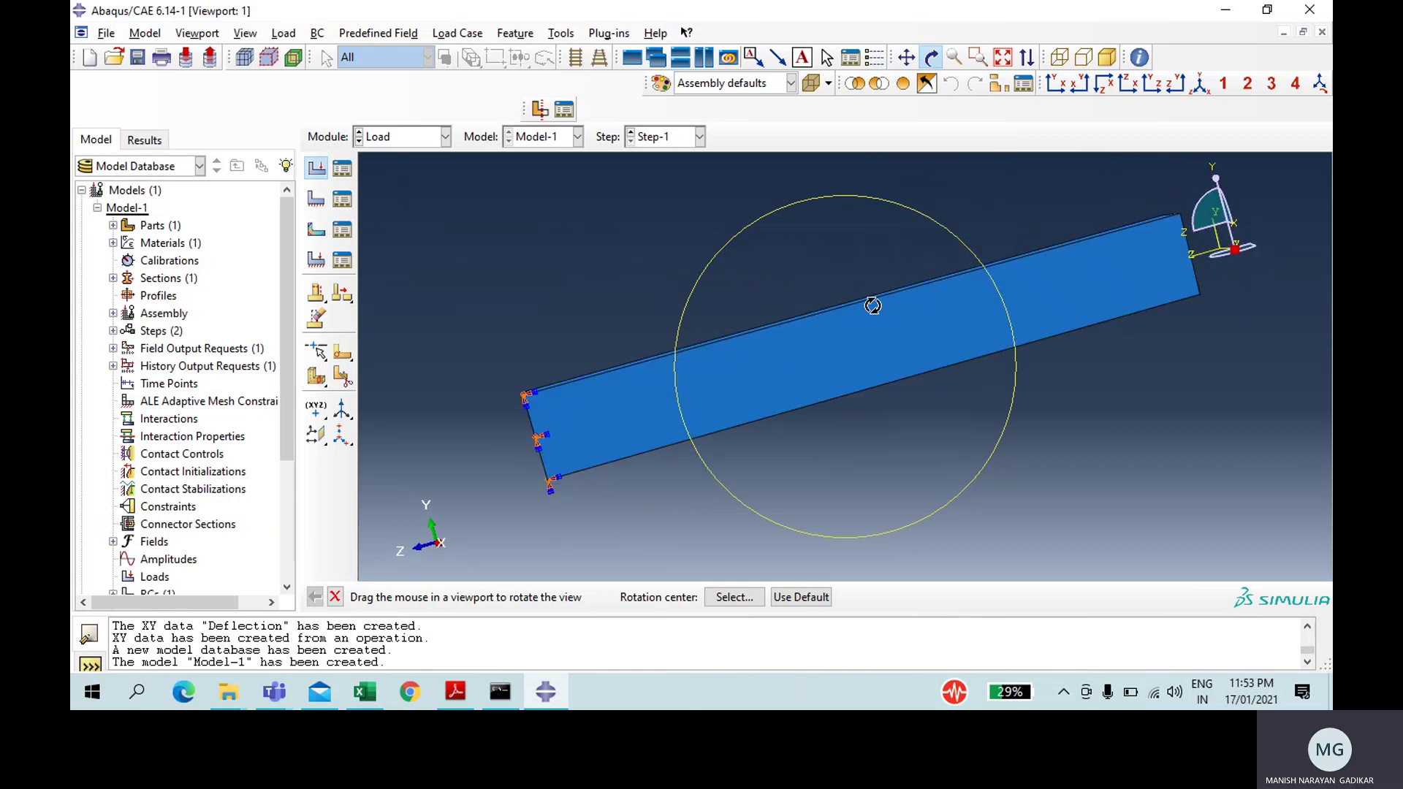
left_click_drag(872, 305, 784, 383)
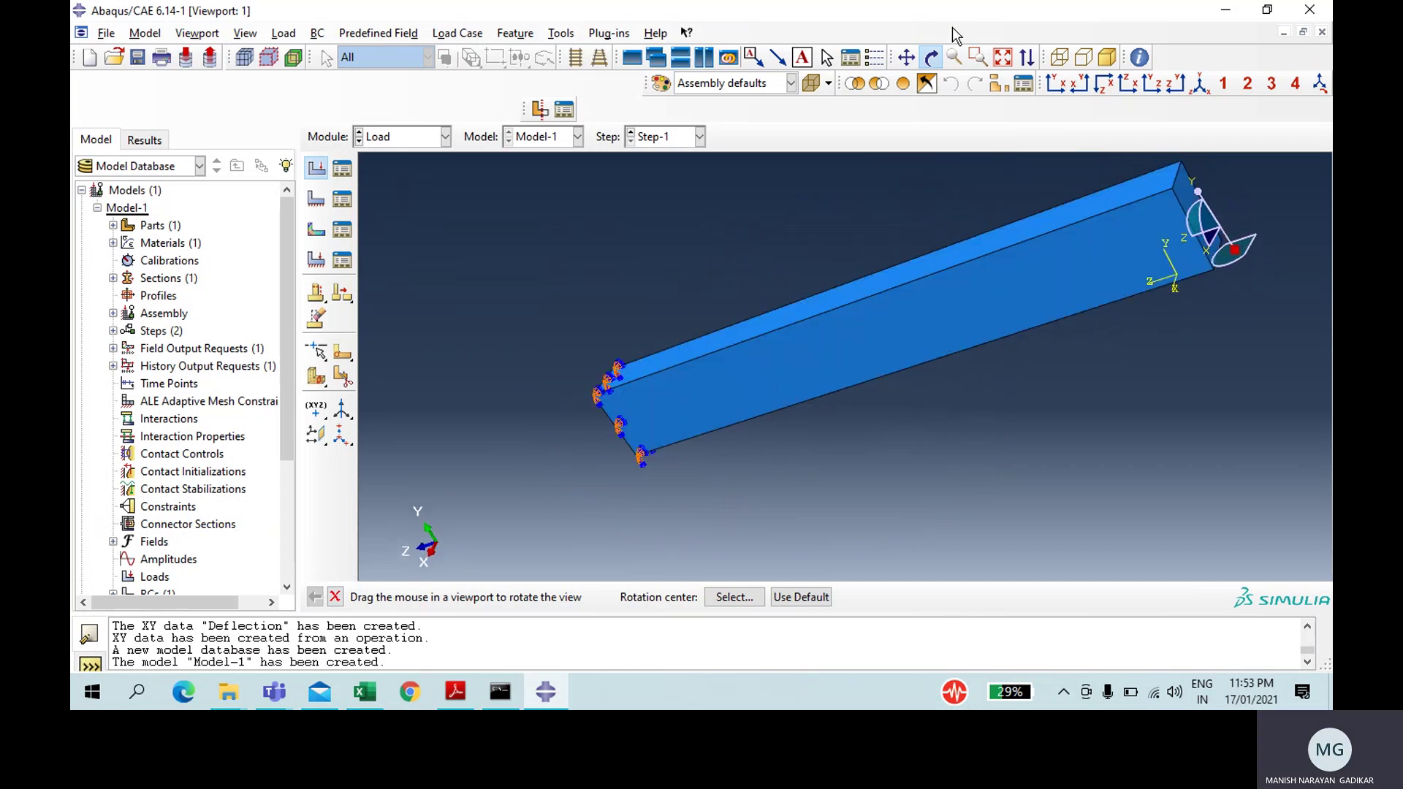
left_click(930, 57)
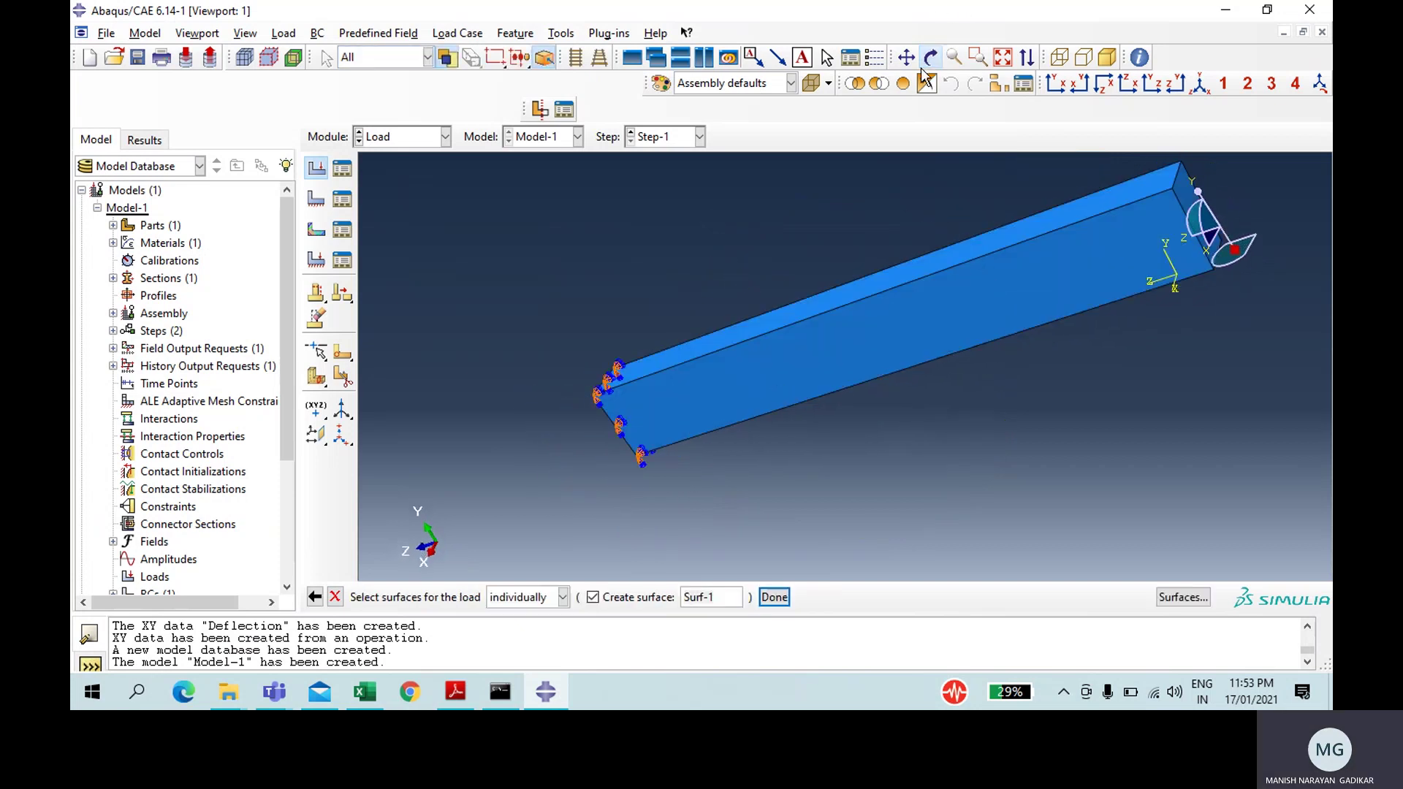
left_click(1188, 207)
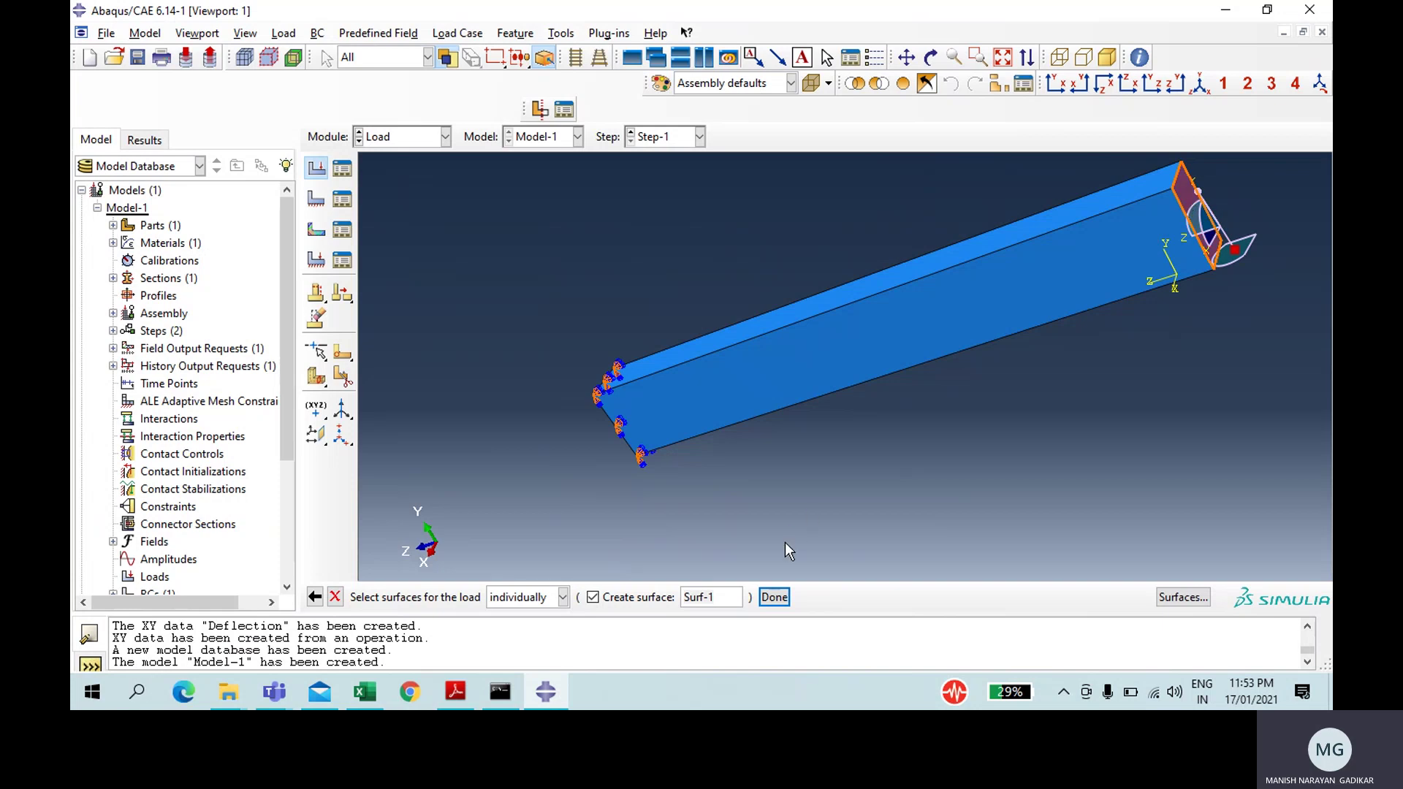
left_click(774, 600)
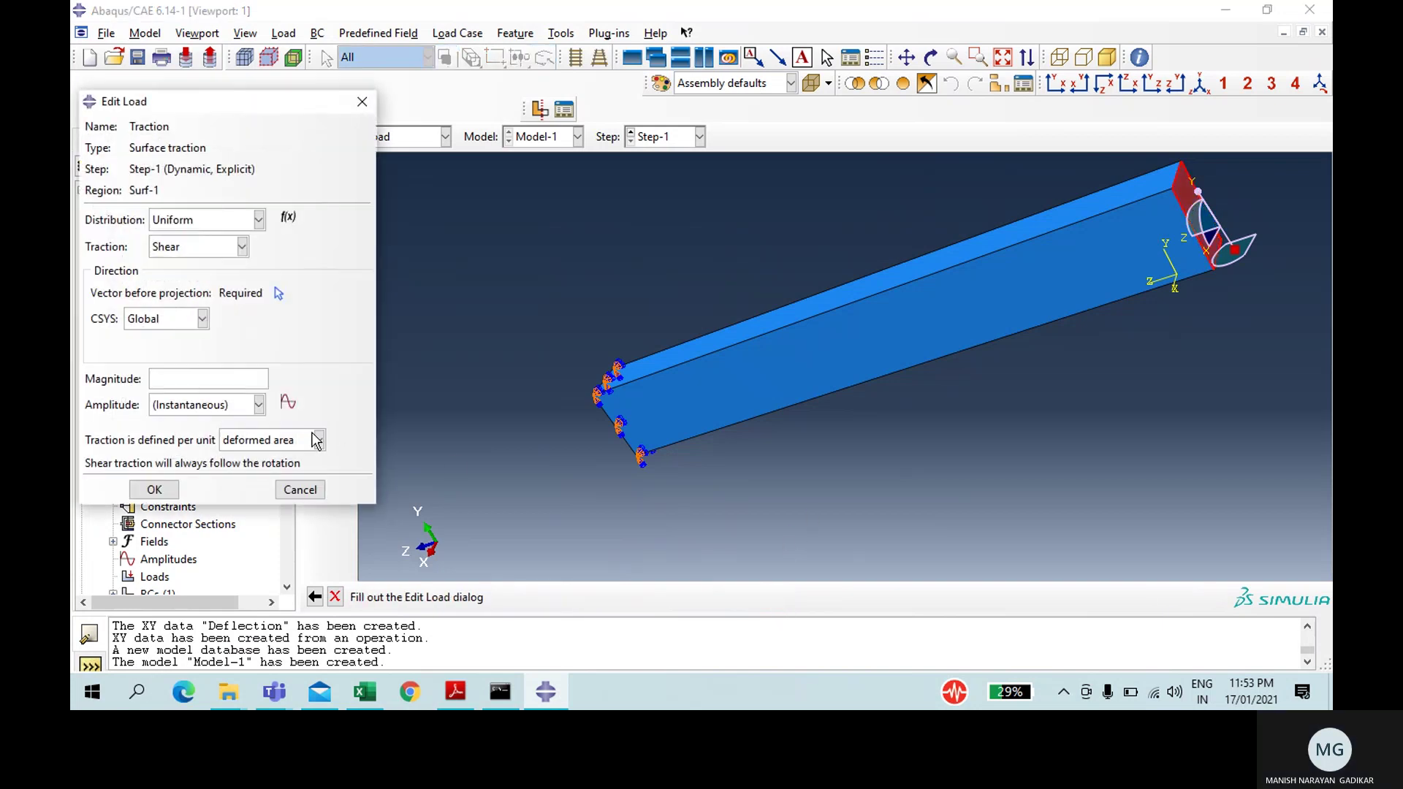
left_click(188, 250)
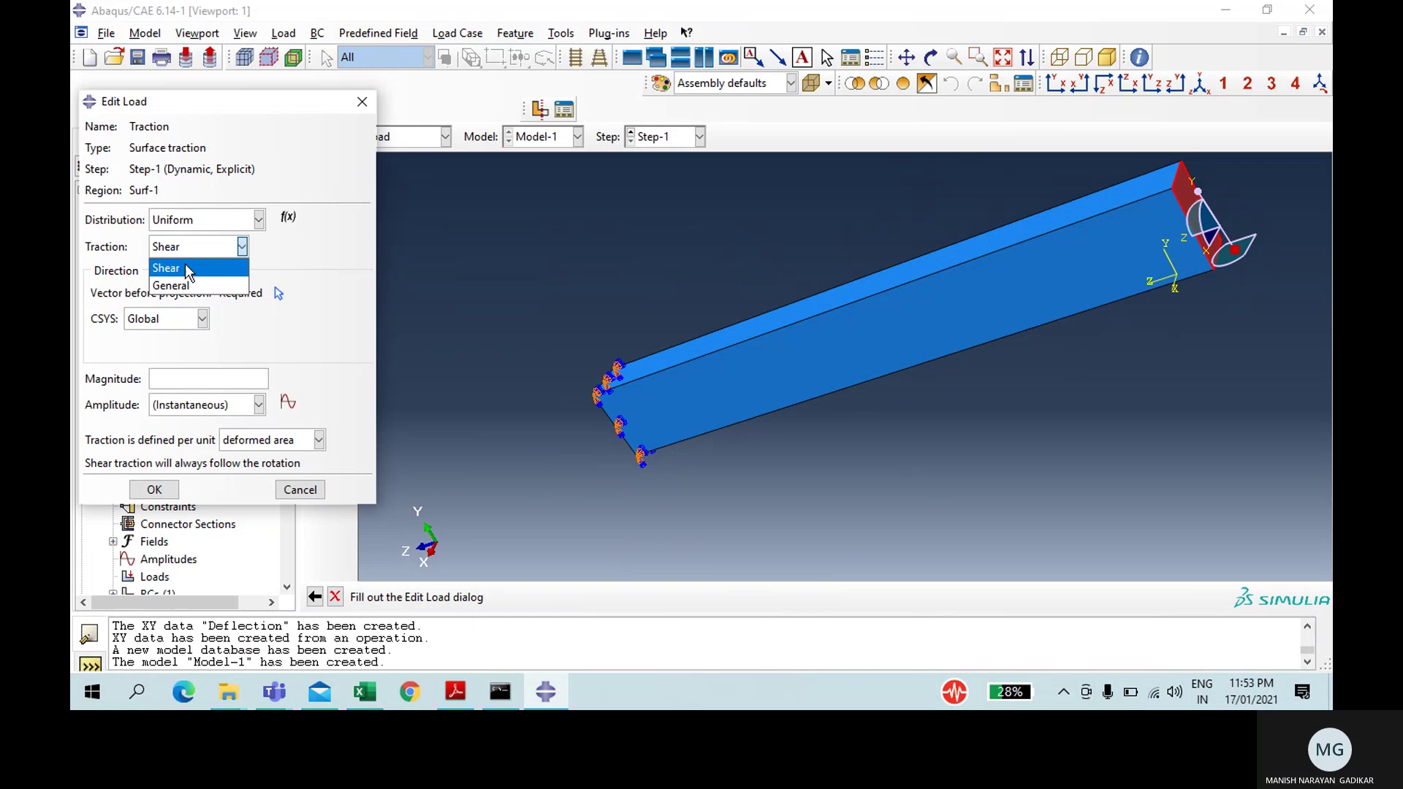
left_click(191, 286)
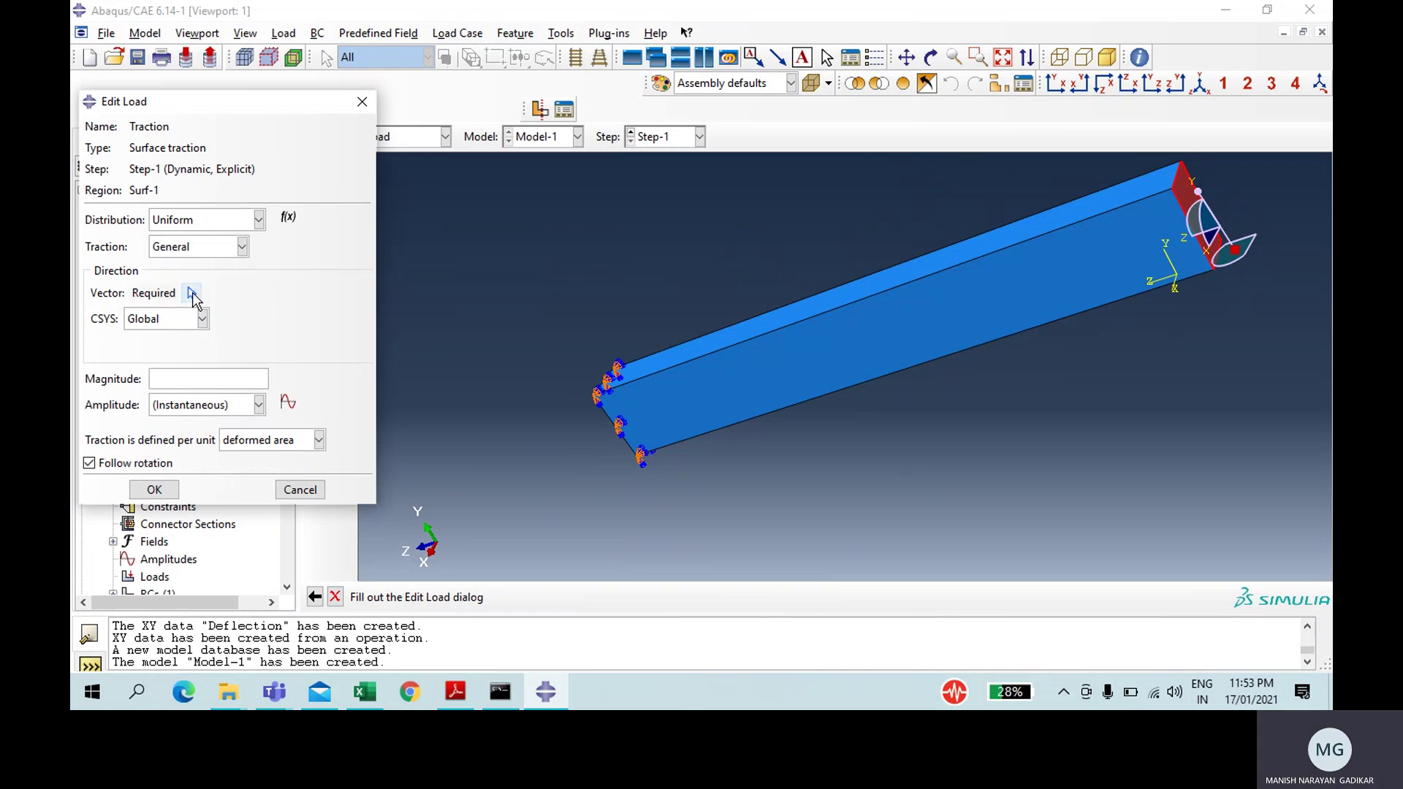
left_click(192, 292)
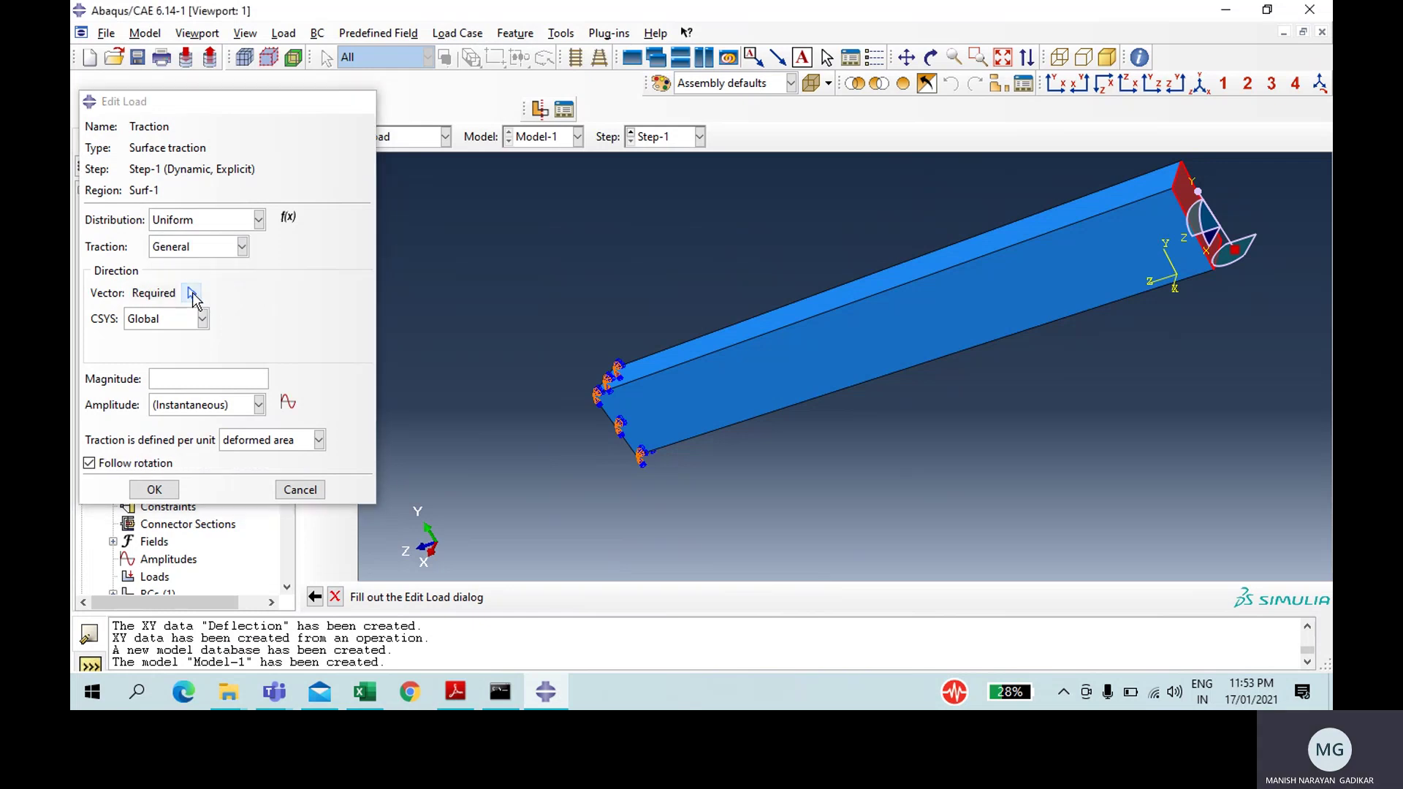
left_click(1177, 175)
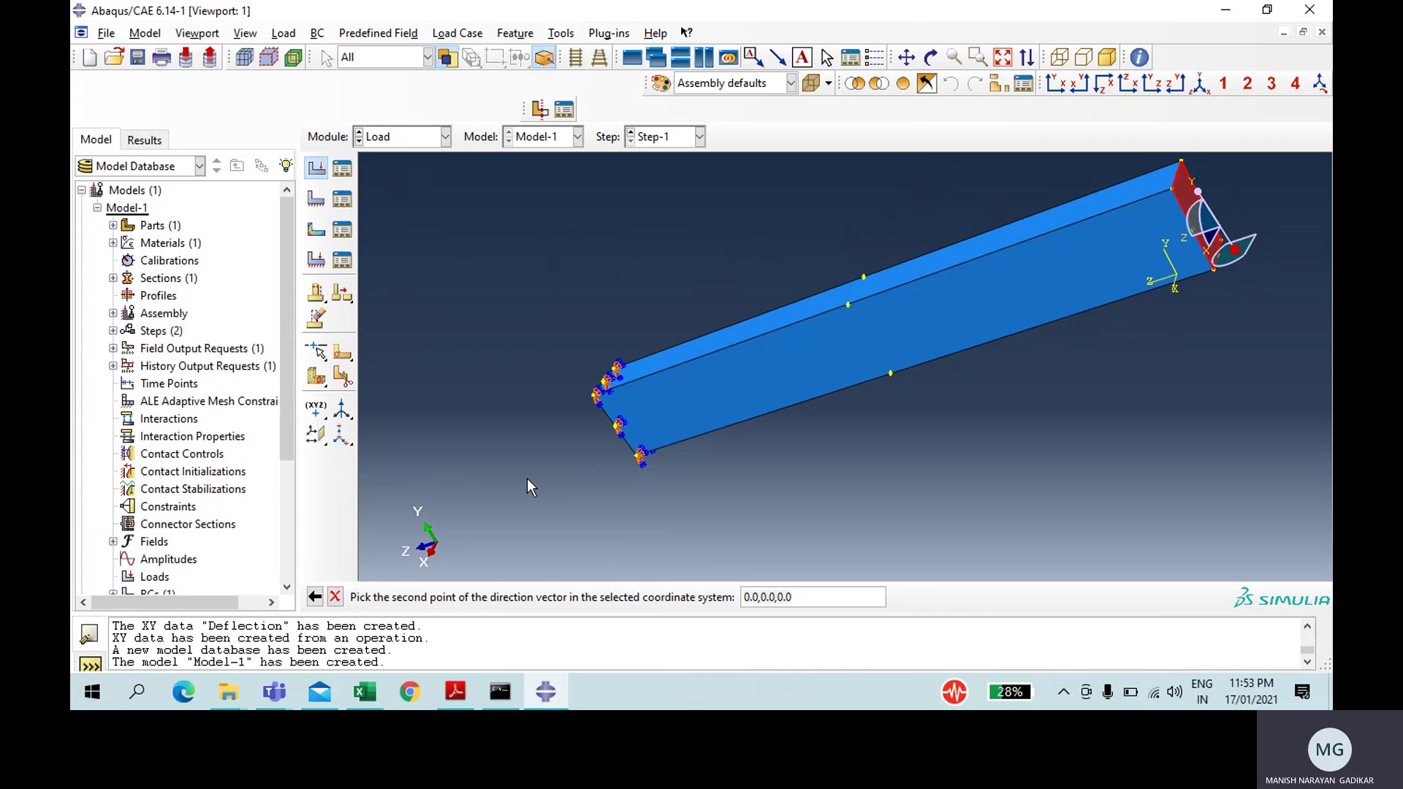
left_click(334, 597)
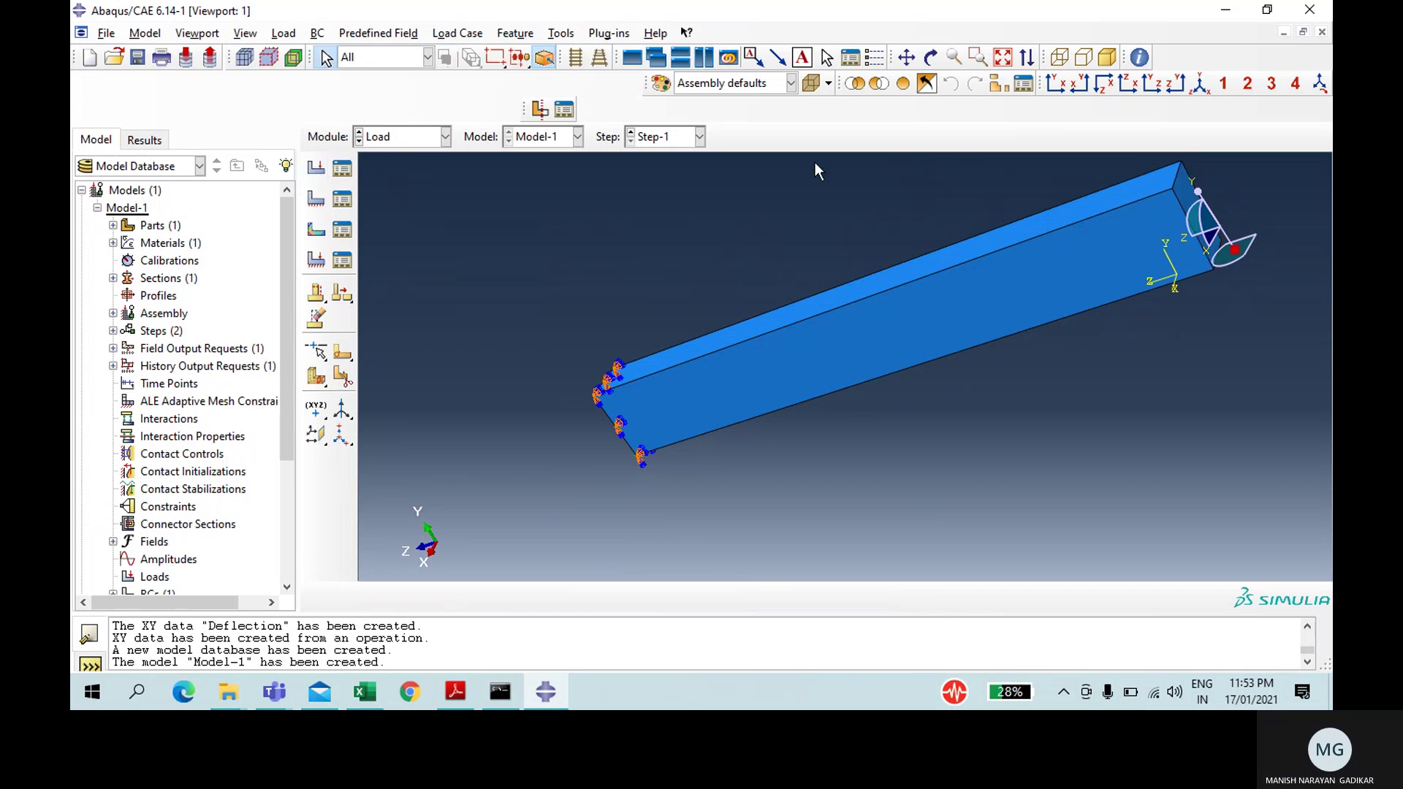
Step: Create a surface traction load named Traction in Step-1 on the beam's free end face, with the surface set Surf-1
left_click(930, 57)
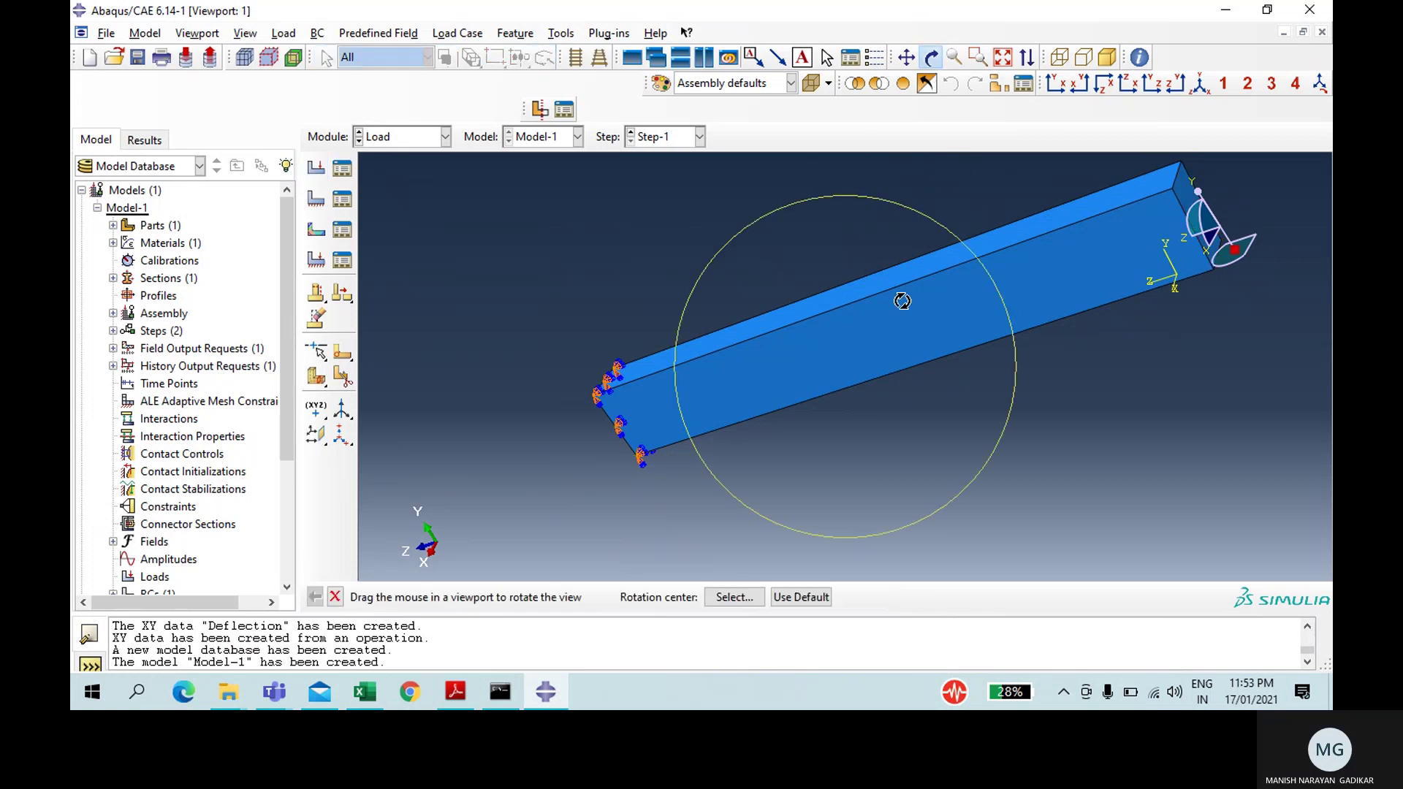
left_click_drag(896, 306, 862, 335)
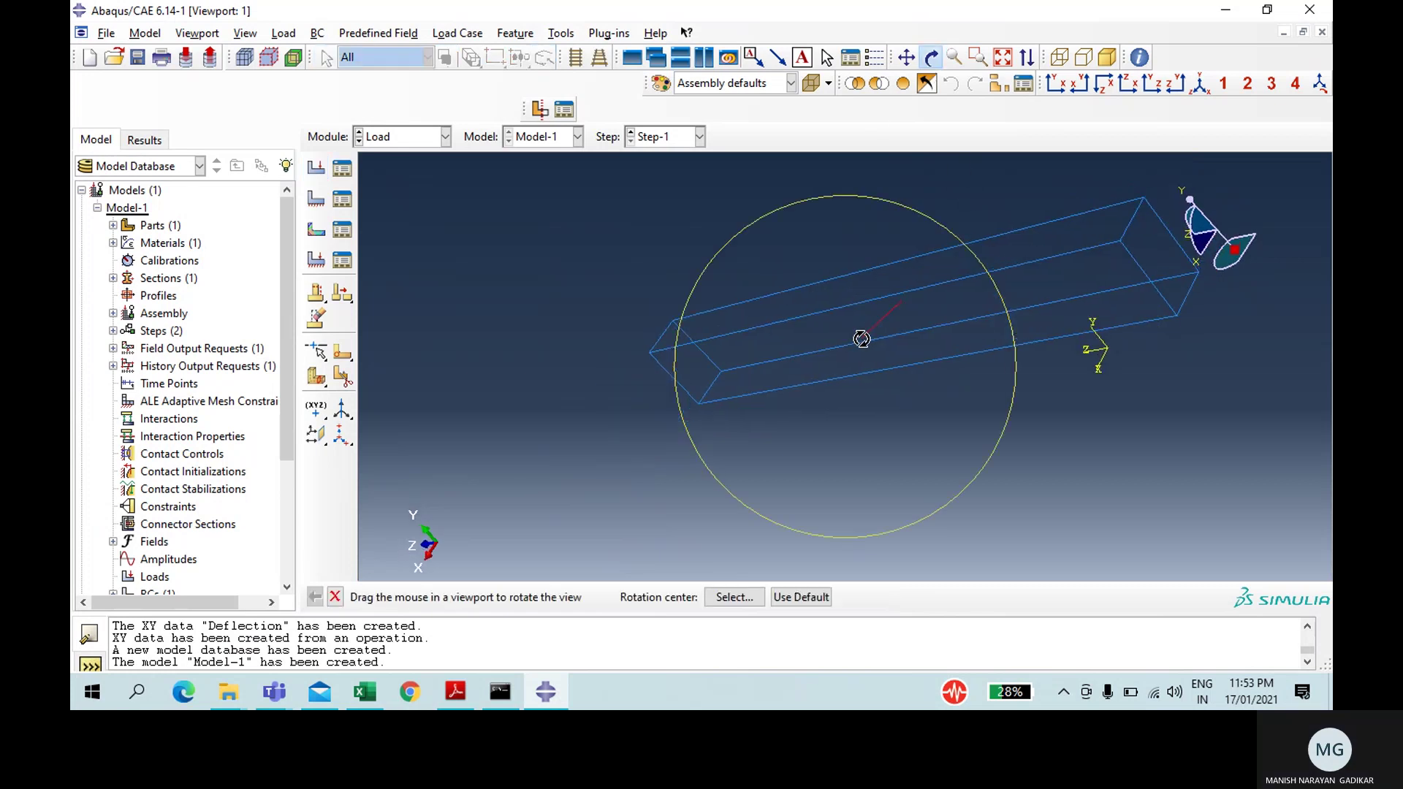
left_click(930, 57)
left_click(316, 167)
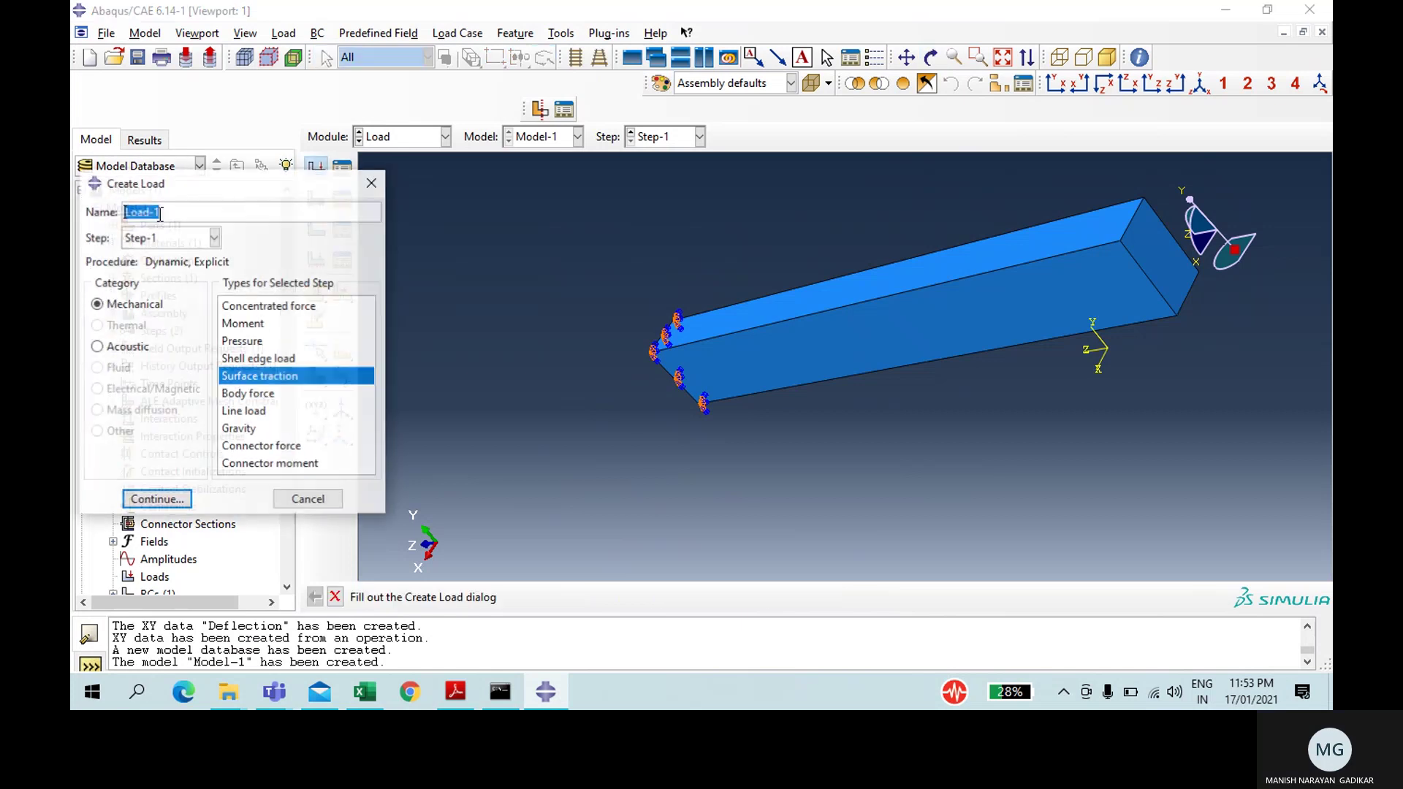
type("Traction")
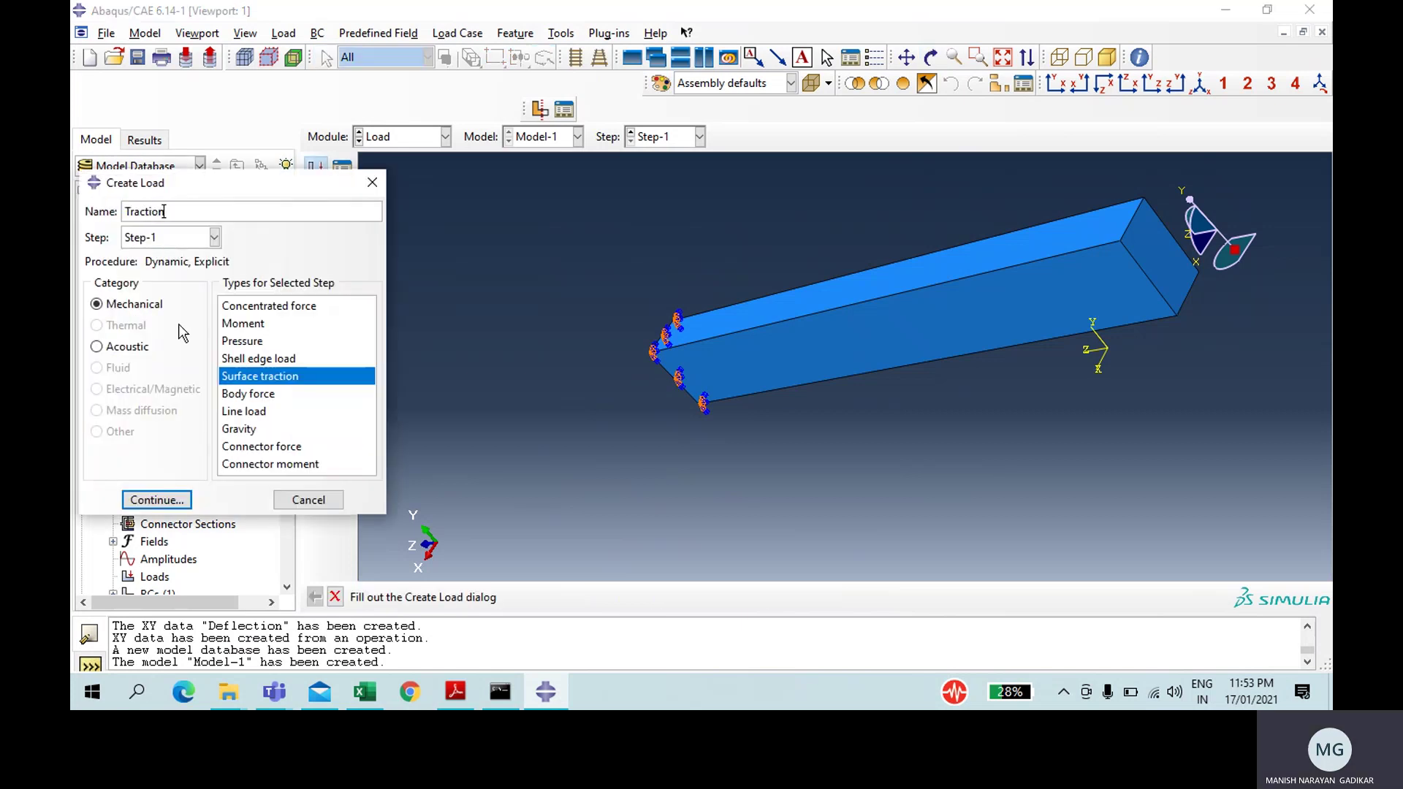
left_click(172, 501)
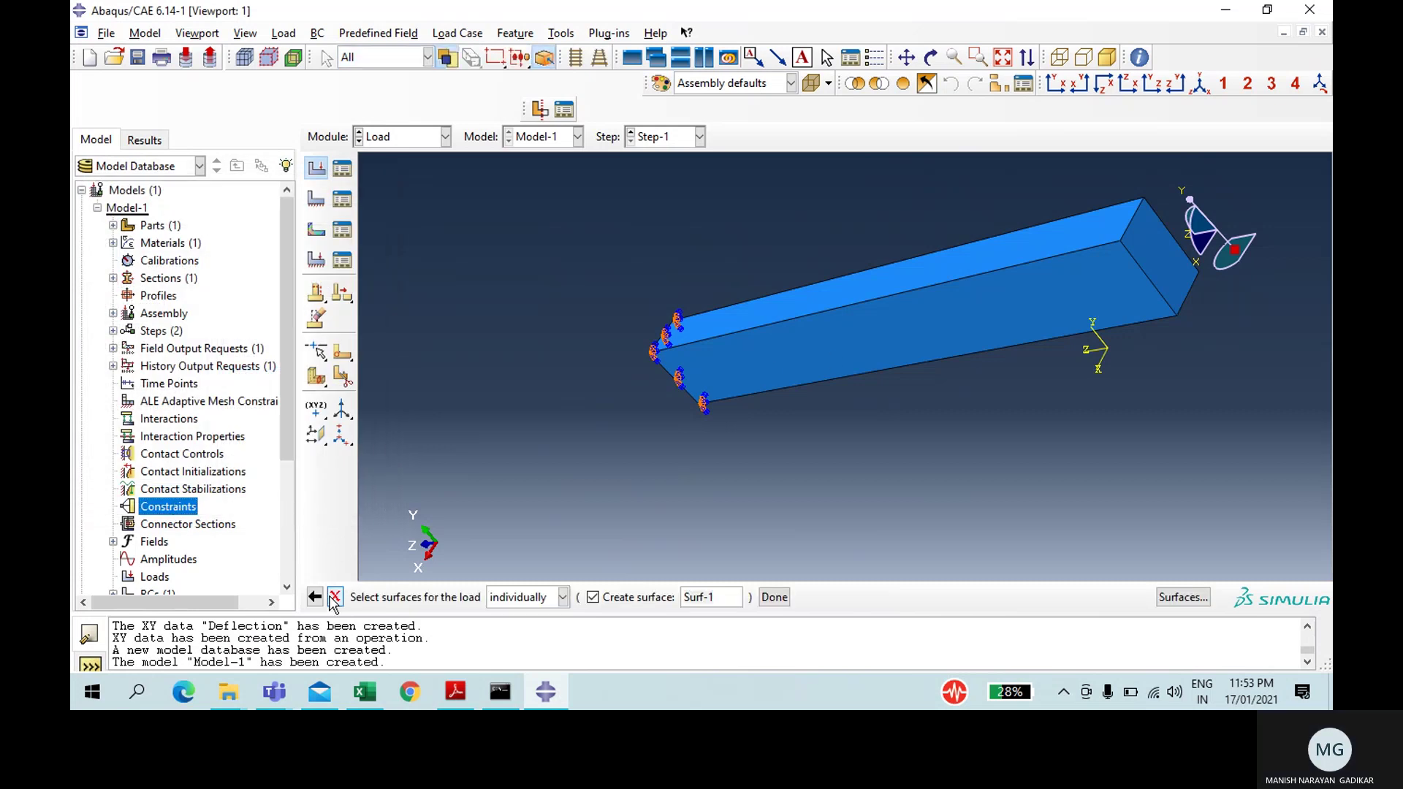
left_click(1160, 256)
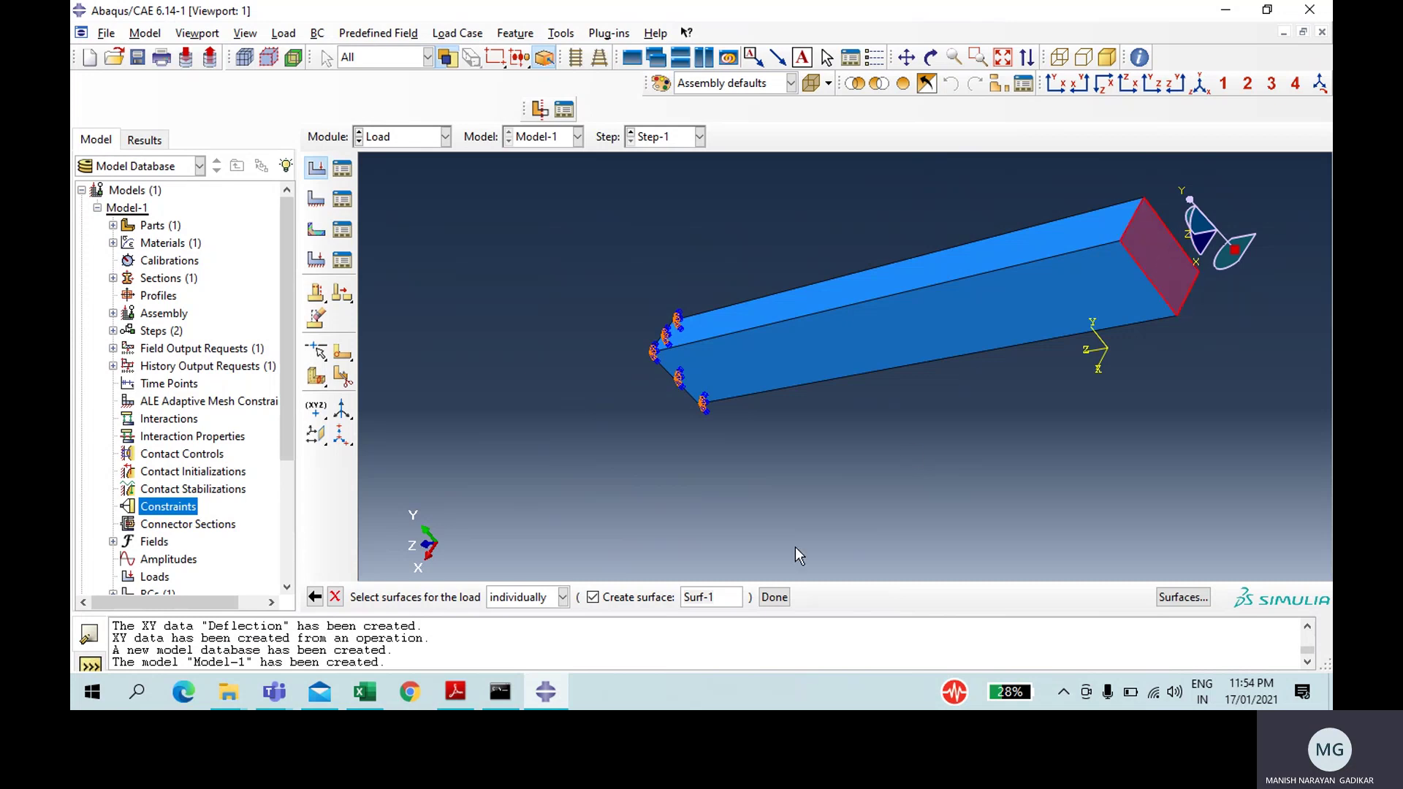
left_click(773, 599)
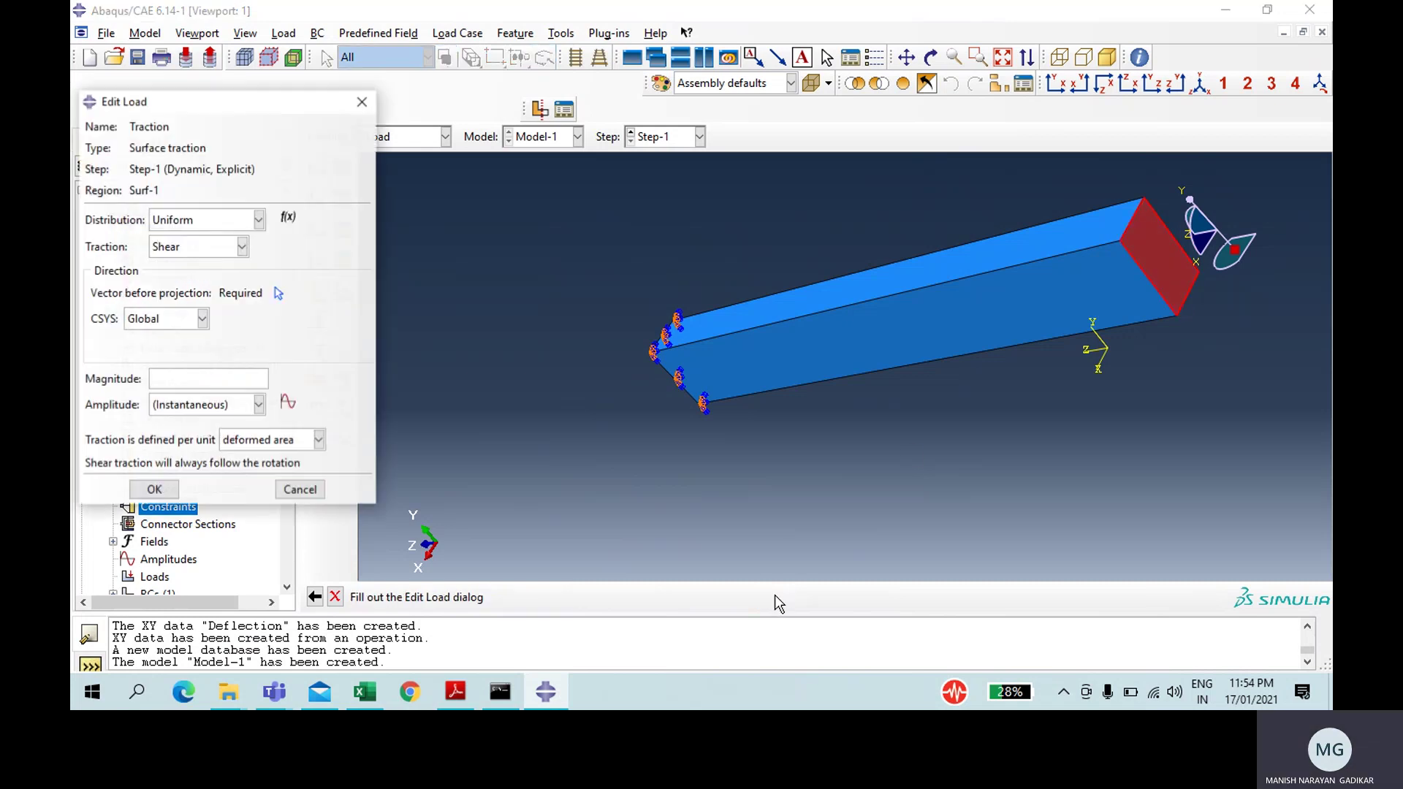
Step: Make the traction General, directed (0,-1,0) from the free end face's upper edge midpoint to its lower edge midpoint, with magnitude 266.67
left_click(191, 244)
left_click(187, 282)
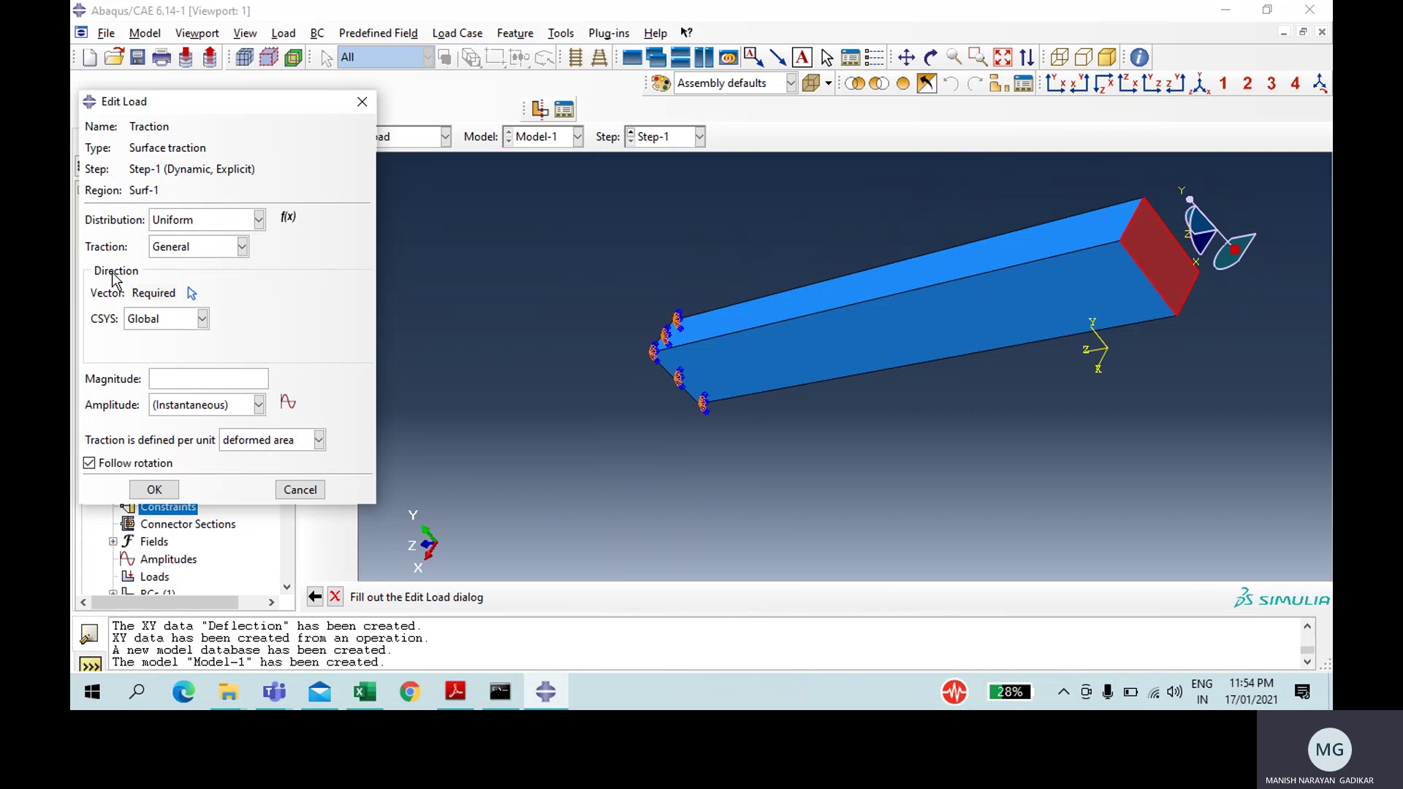
left_click(192, 294)
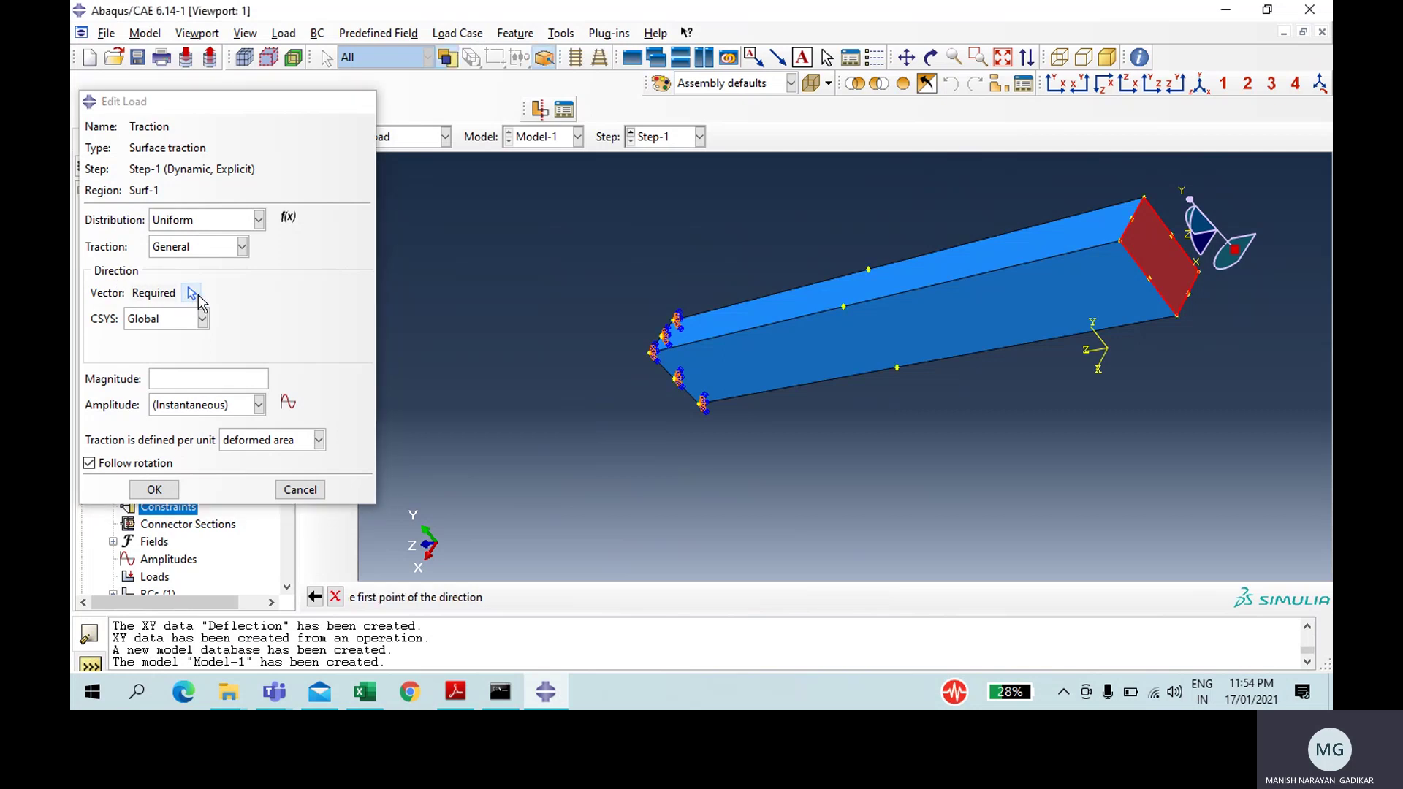
left_click(1131, 217)
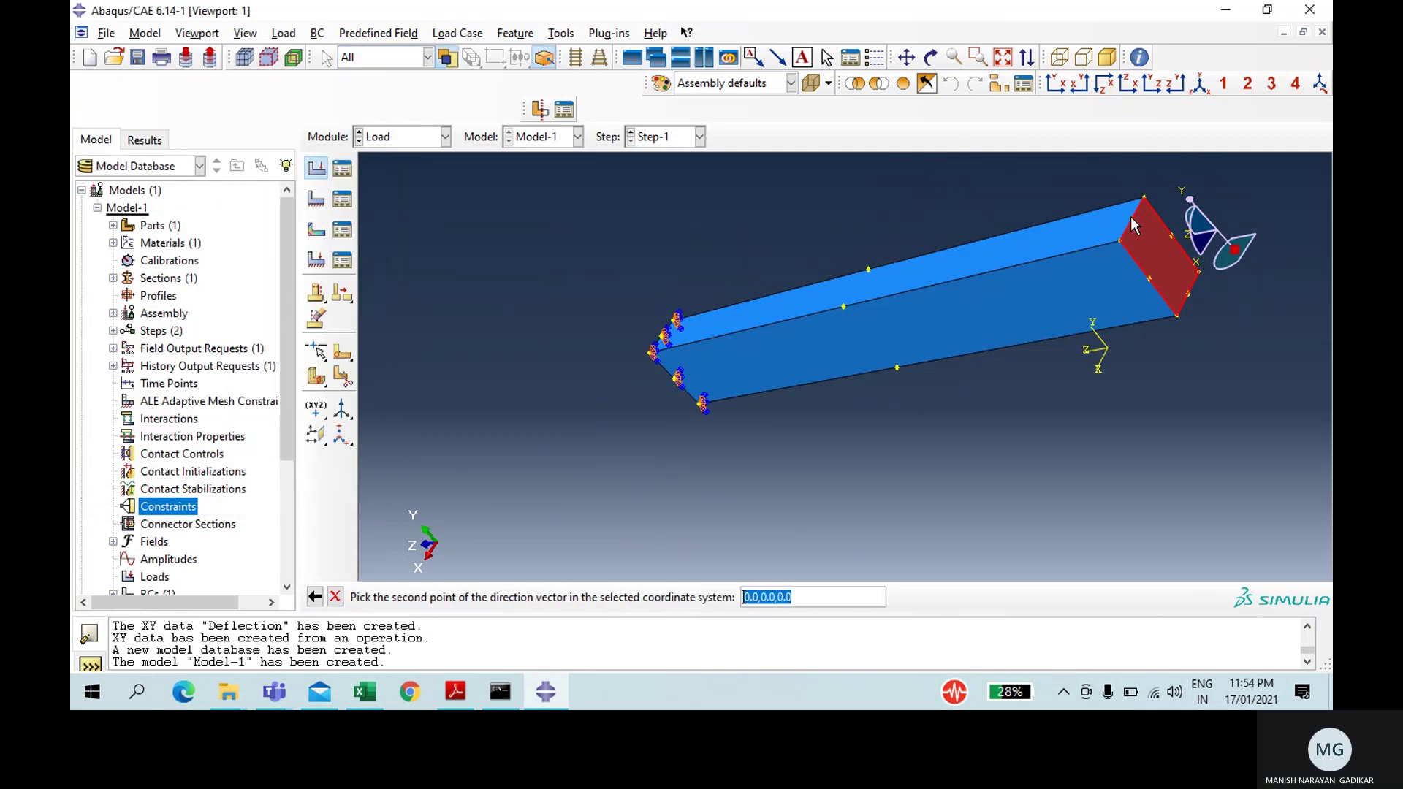
left_click(1188, 300)
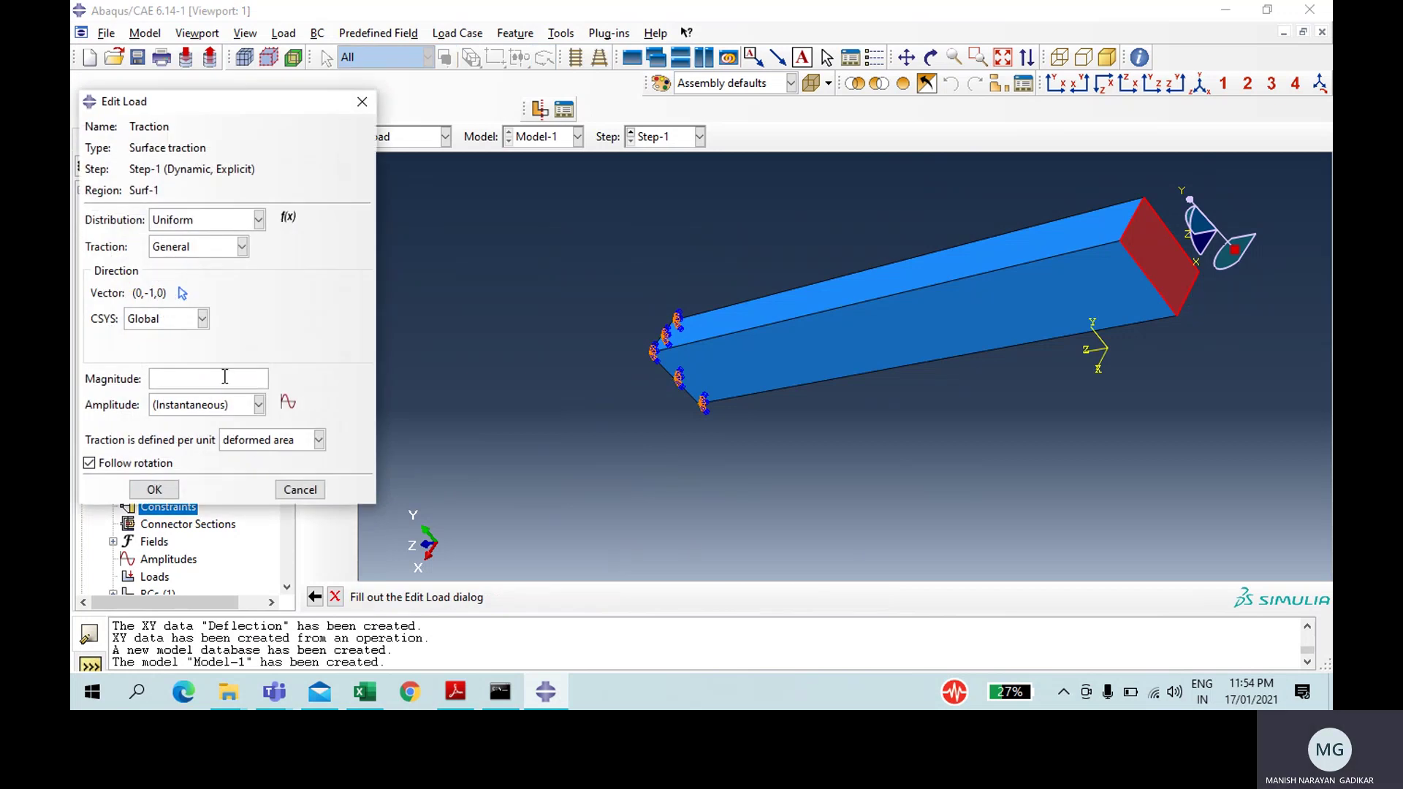
left_click(210, 413)
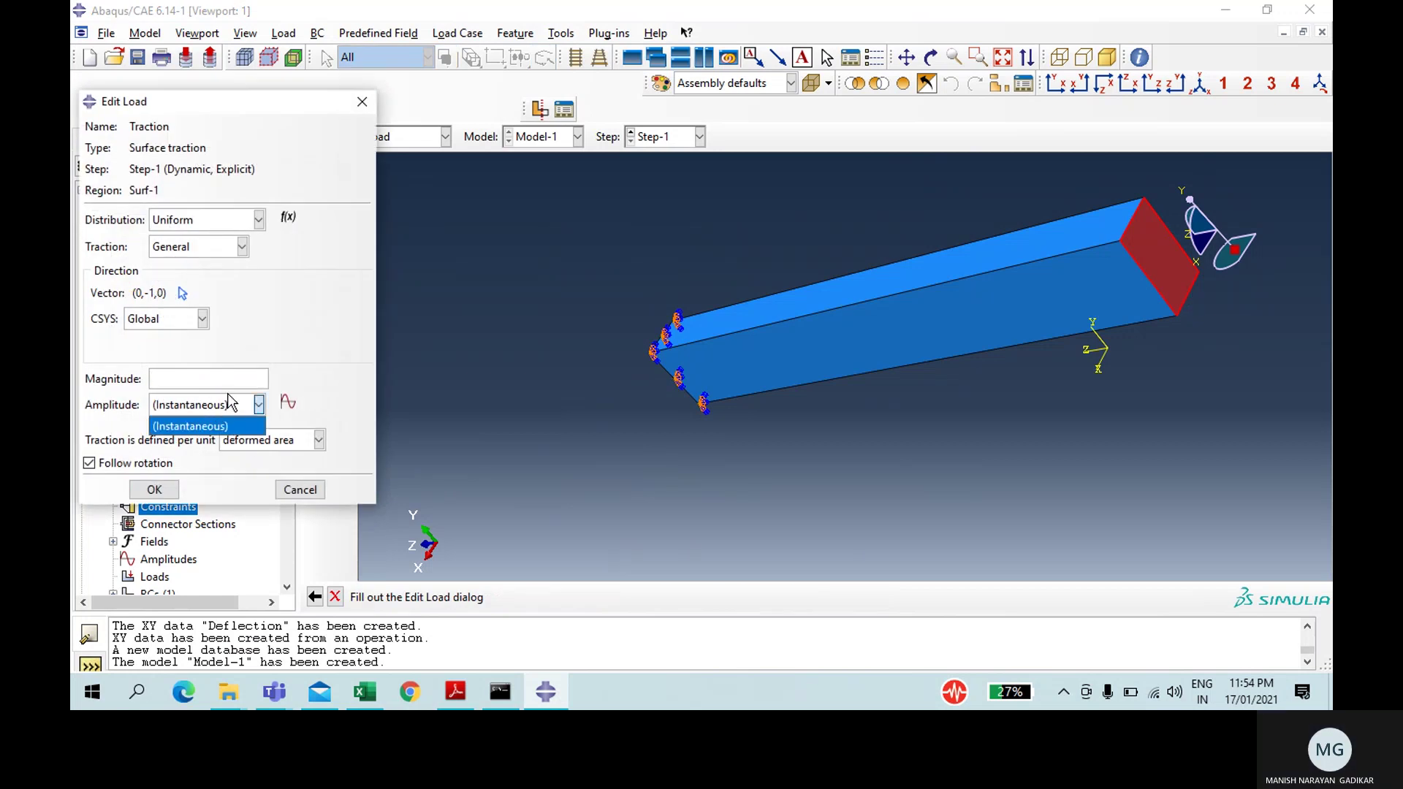
left_click(212, 376)
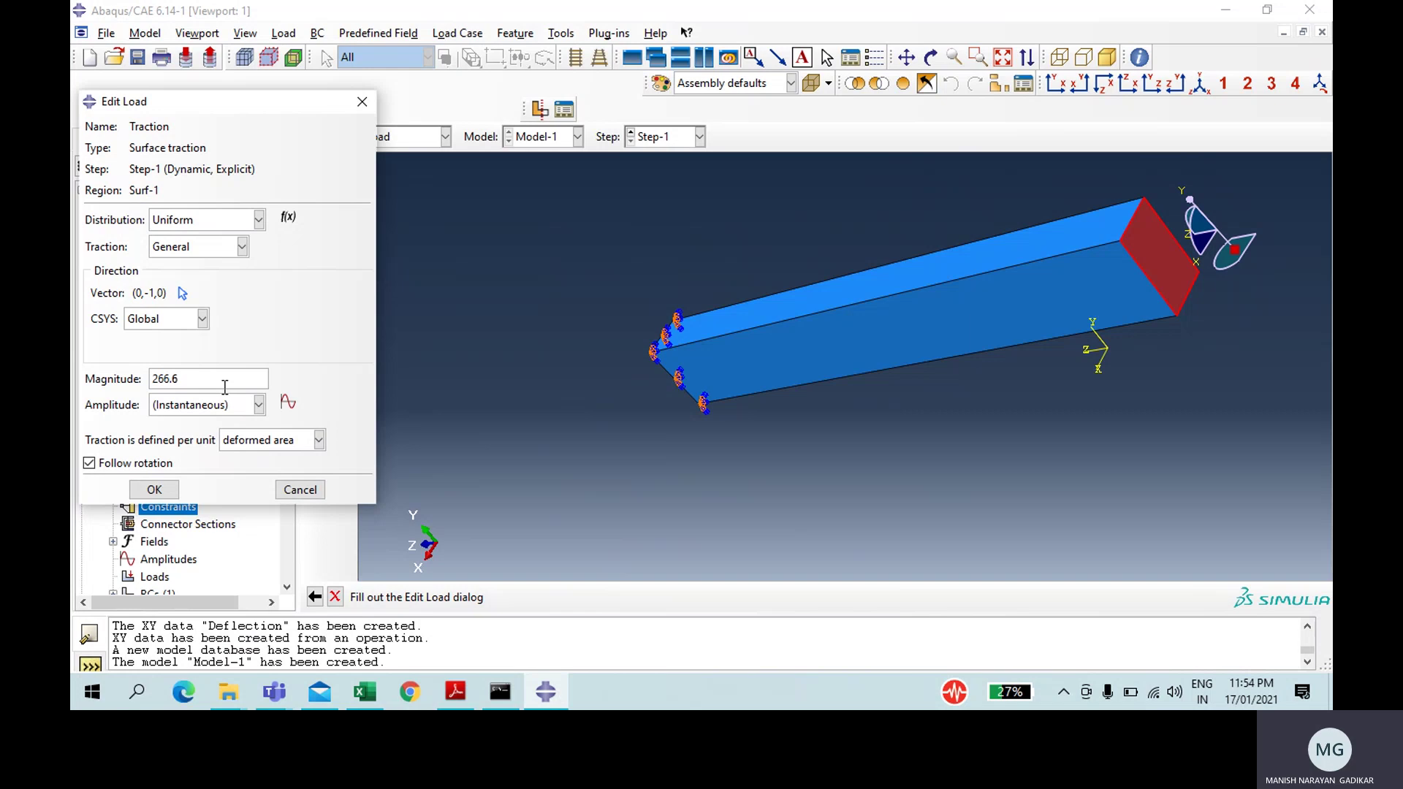
Step: Create a Smooth step amplitude named Smooth for the traction load
left_click(288, 402)
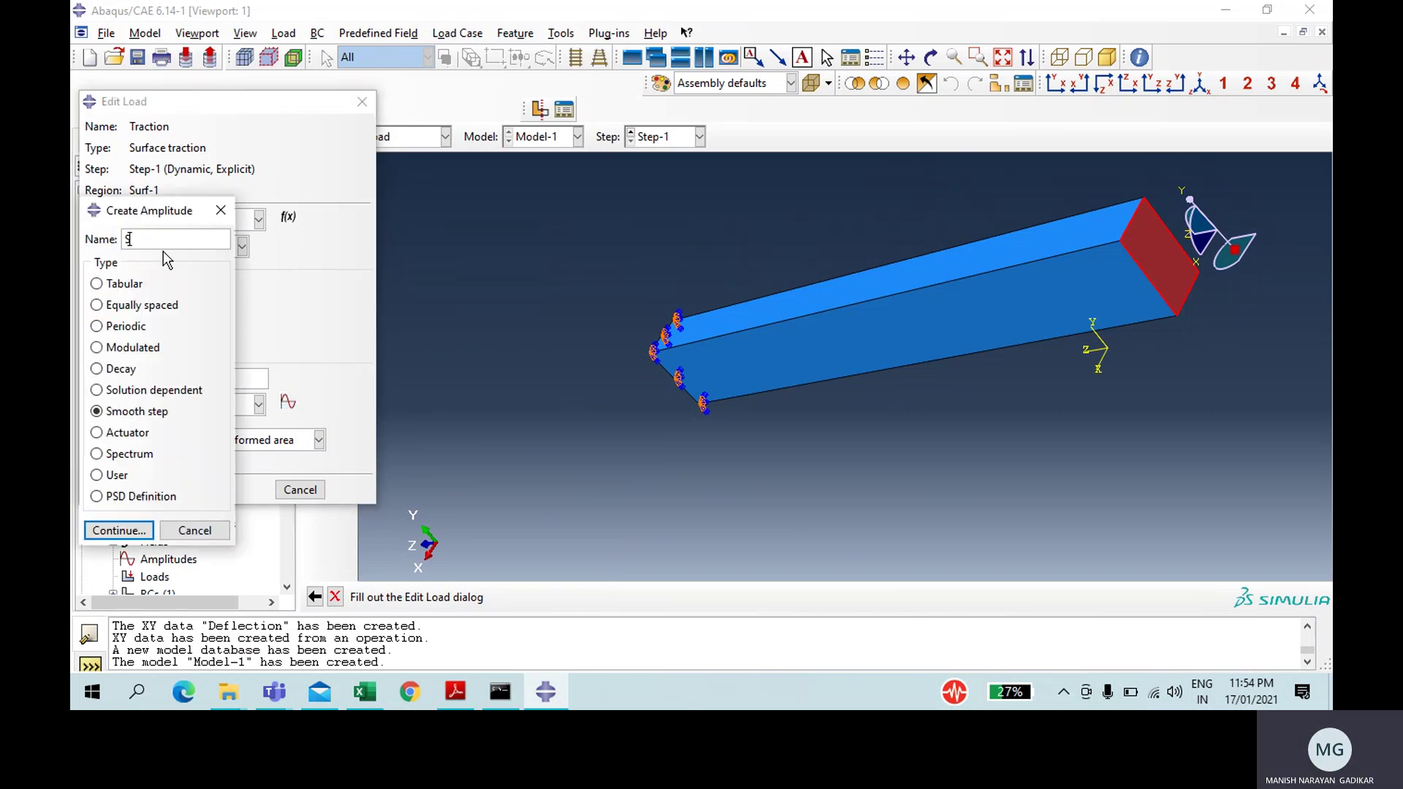
type("Smooth")
key("BackSpace")
key("BackSpace")
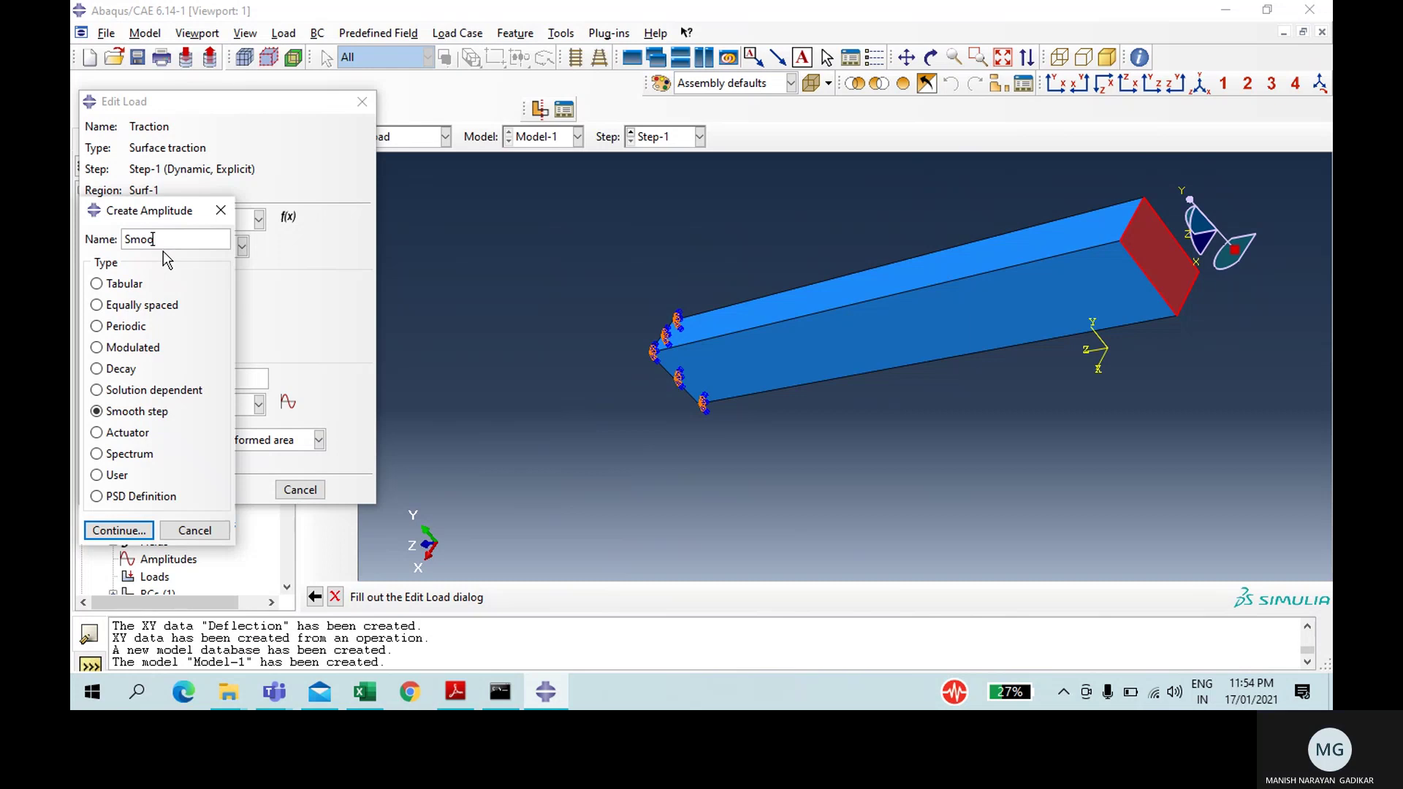
type("th")
left_click(146, 531)
Step: Define the Smooth amplitude with value 0 at time 0 and value 1 at time 1
left_click(159, 234)
left_click(161, 252)
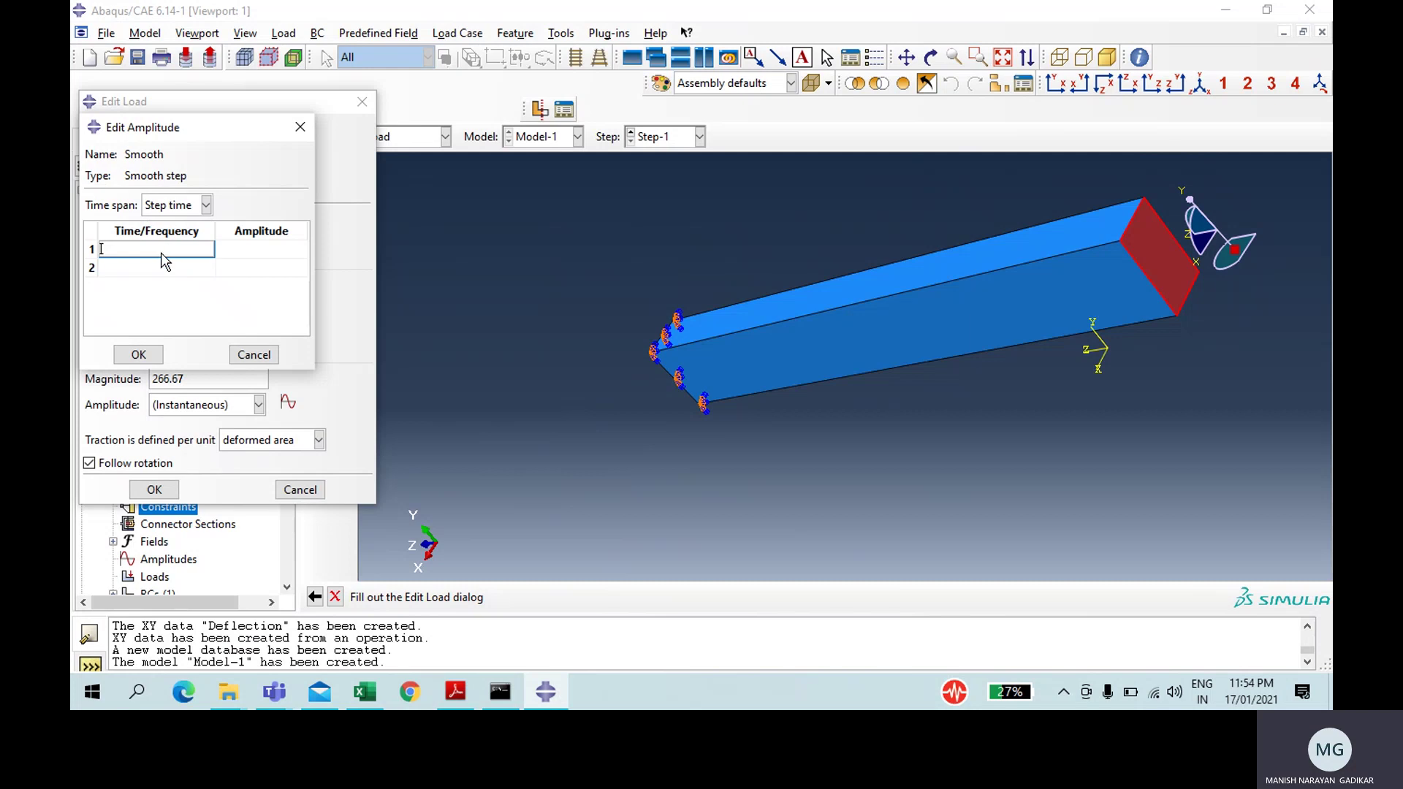
type("0")
key("Tab")
type("01")
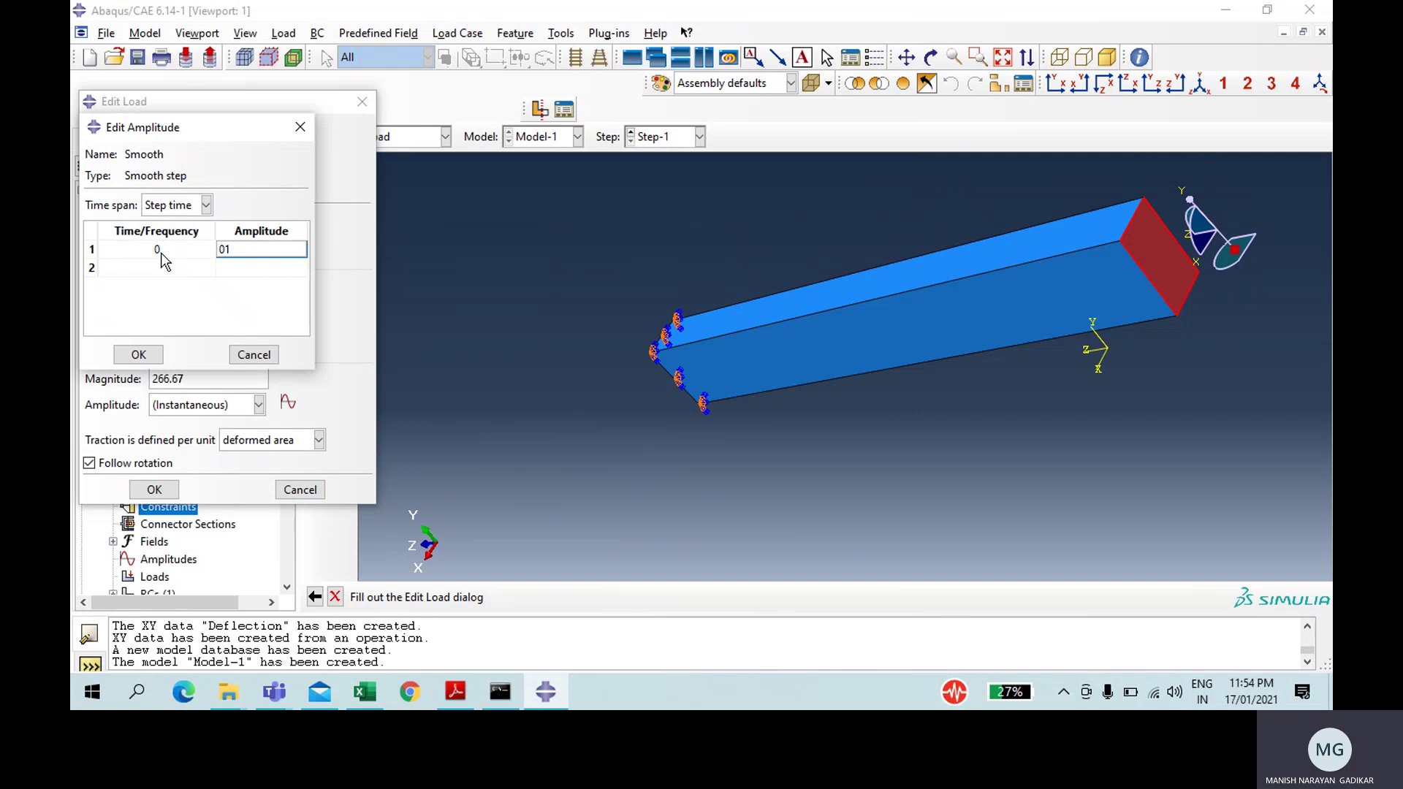
key("BackSpace")
key("Tab")
type("1")
key("Tab")
type("1")
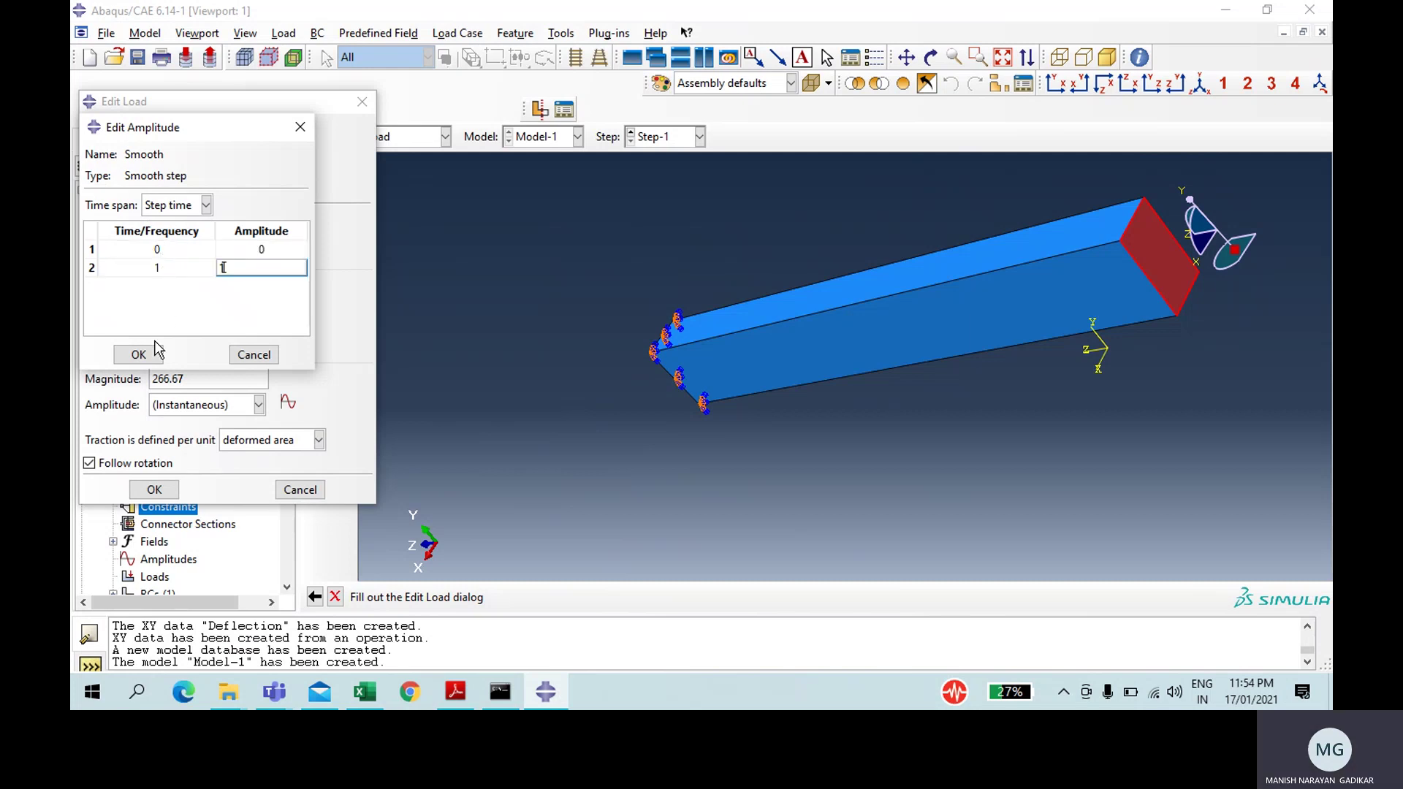
left_click(139, 354)
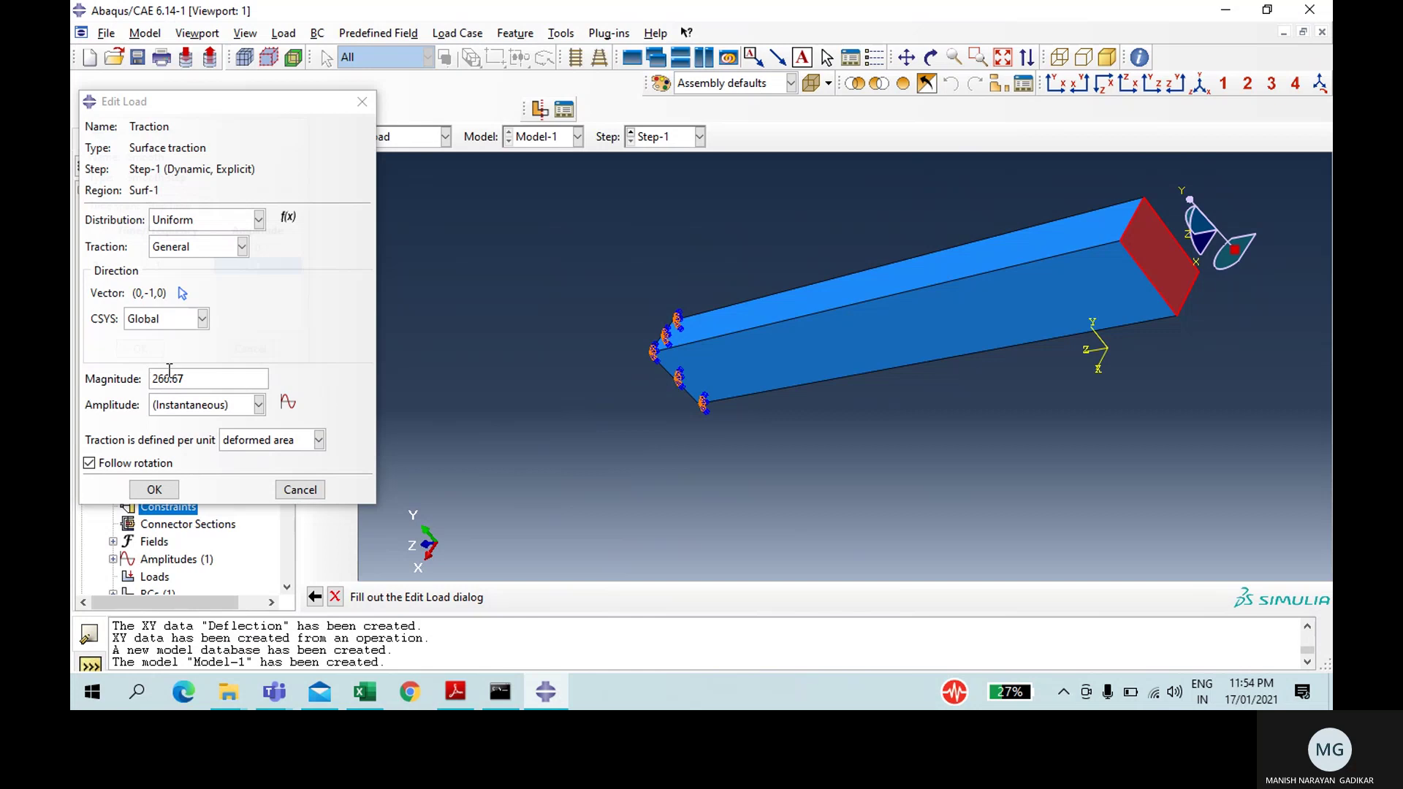
Step: Assign the Smooth amplitude to the Traction load and accept the load definition
left_click(205, 406)
left_click(188, 442)
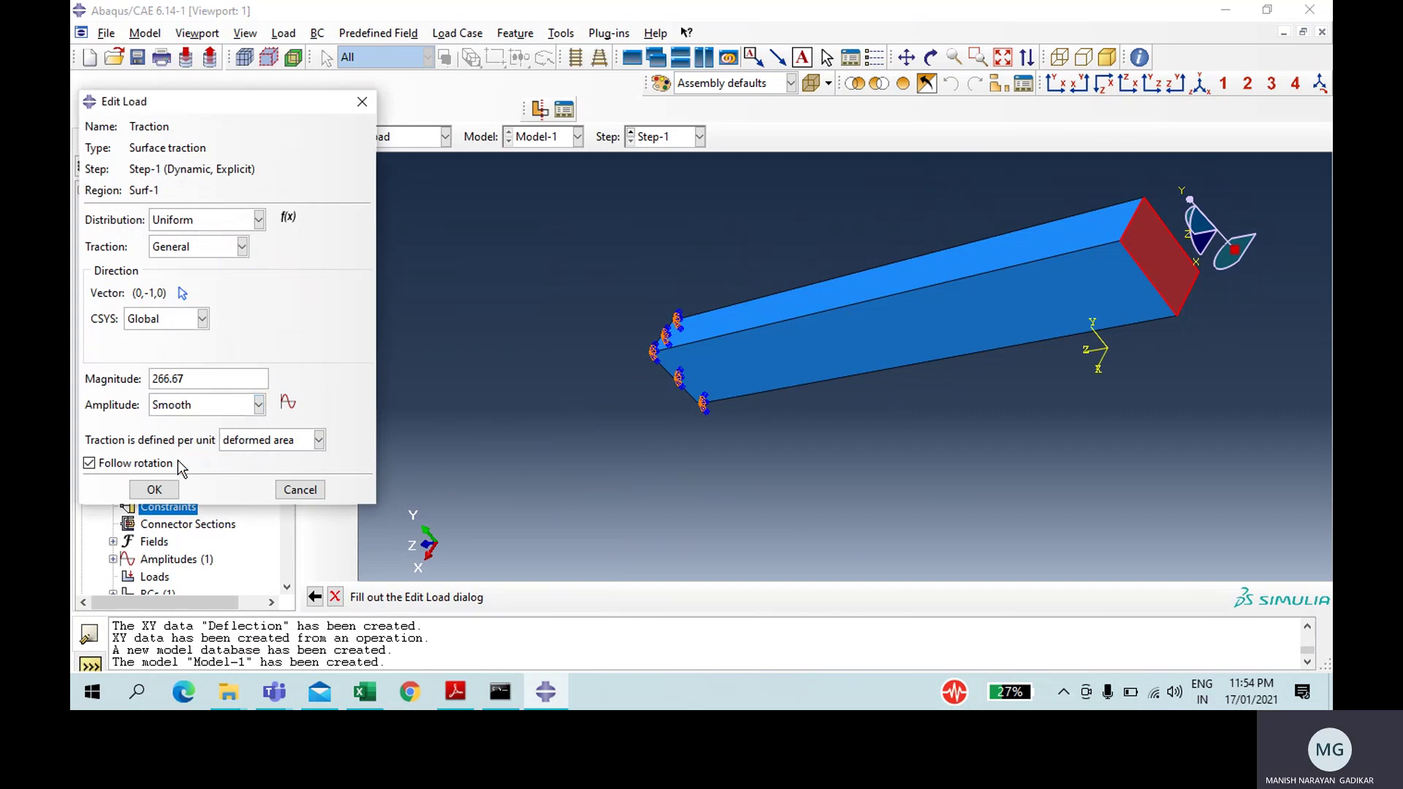
left_click(154, 490)
Step: Seed all edges of the solid beam by approximate element size and mesh the part instance
left_click(404, 137)
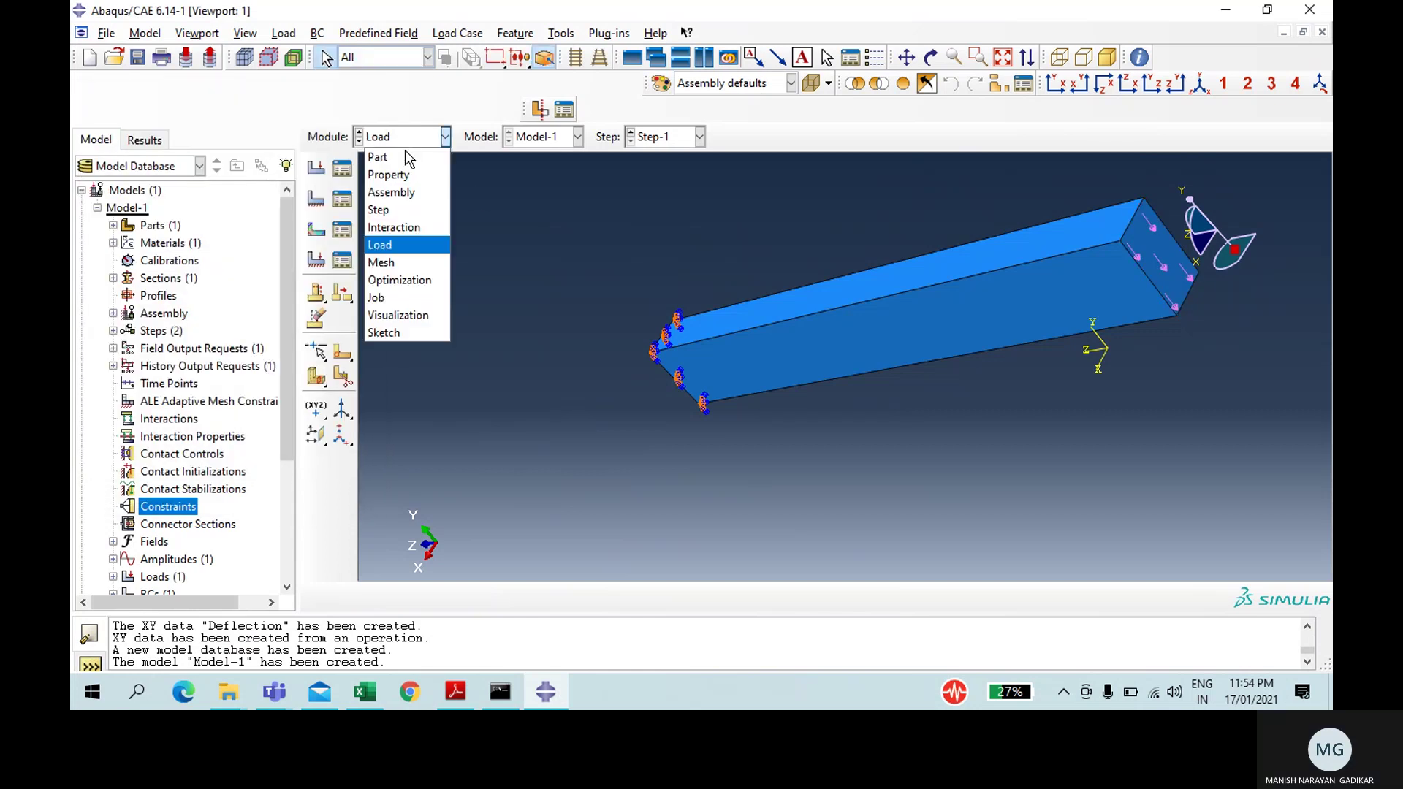
left_click(402, 264)
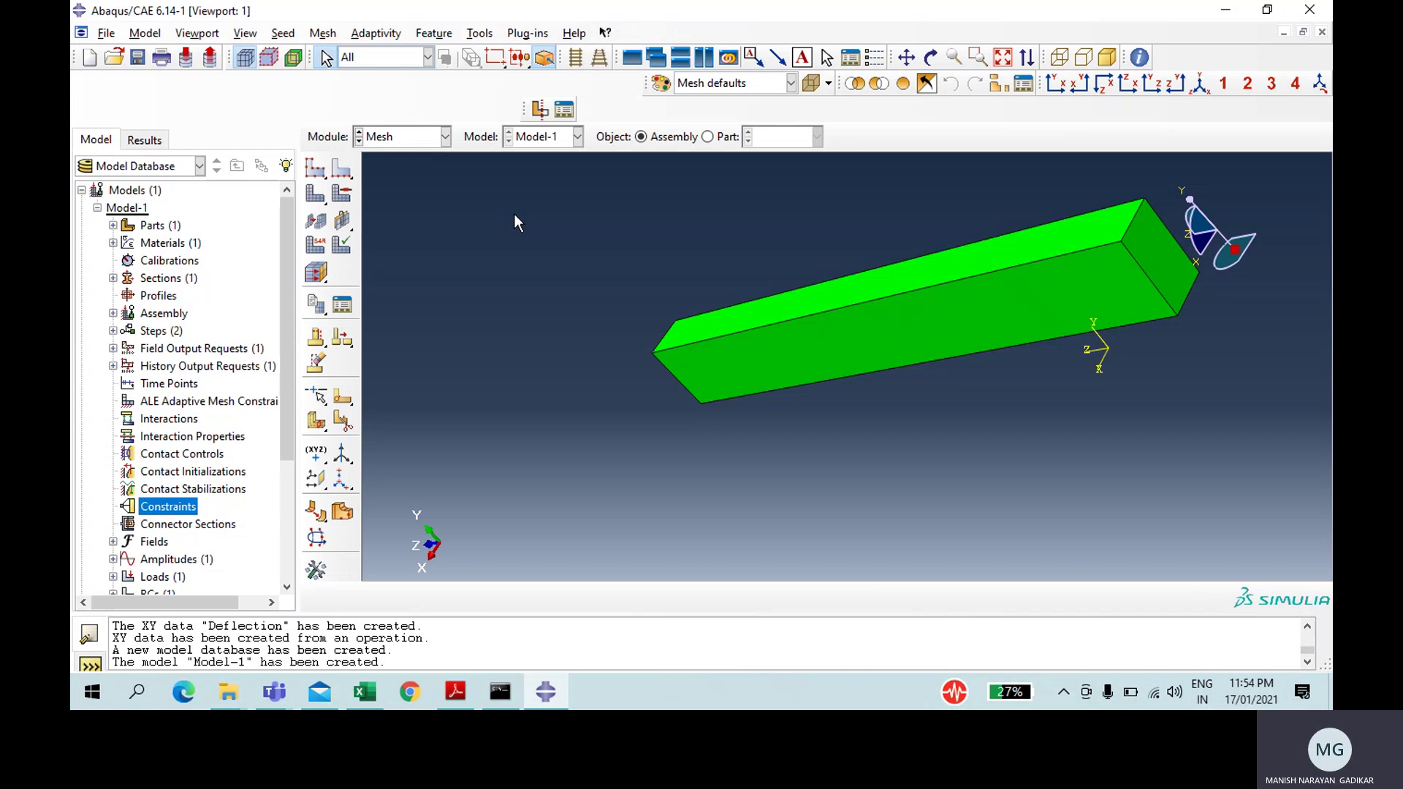
left_click_drag(514, 199, 1328, 500)
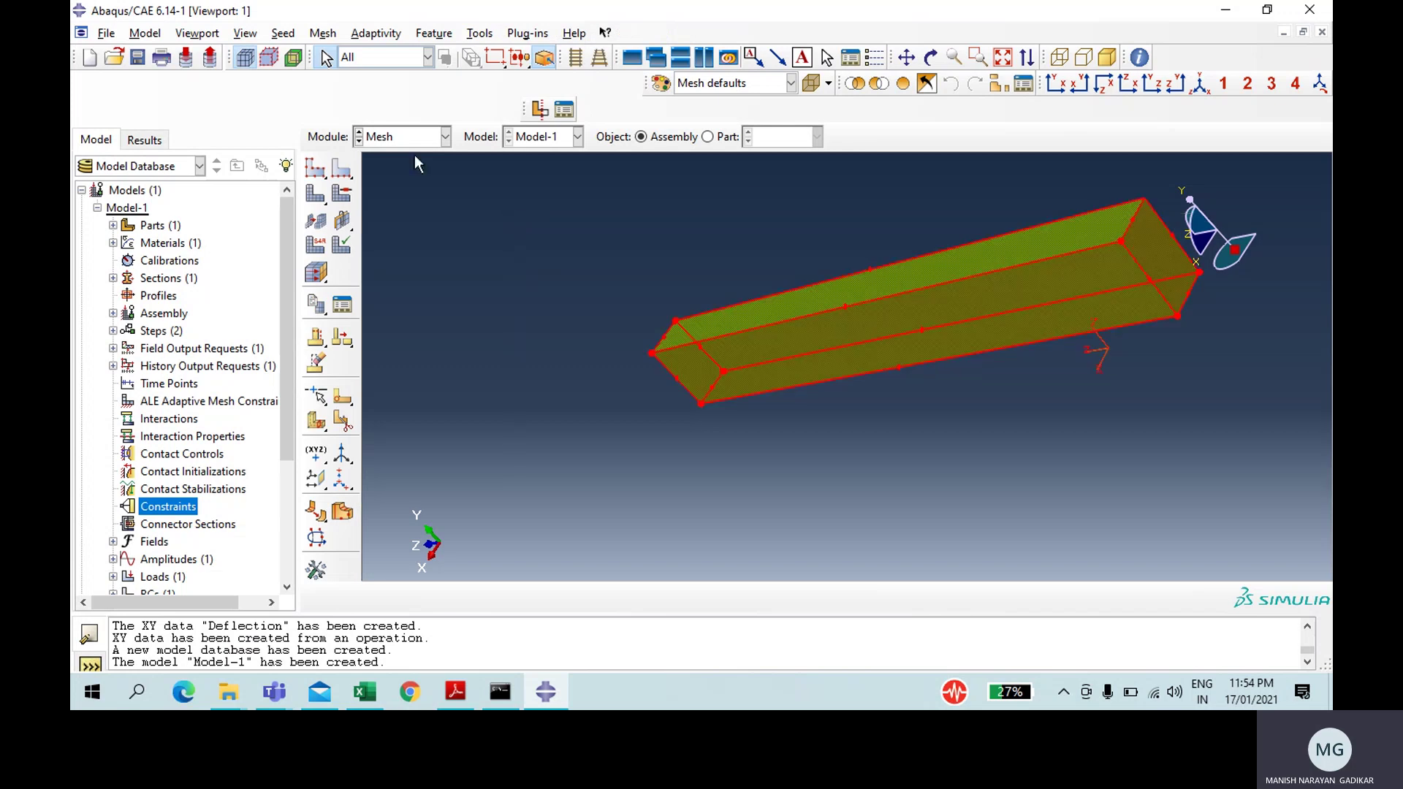
left_click(341, 168)
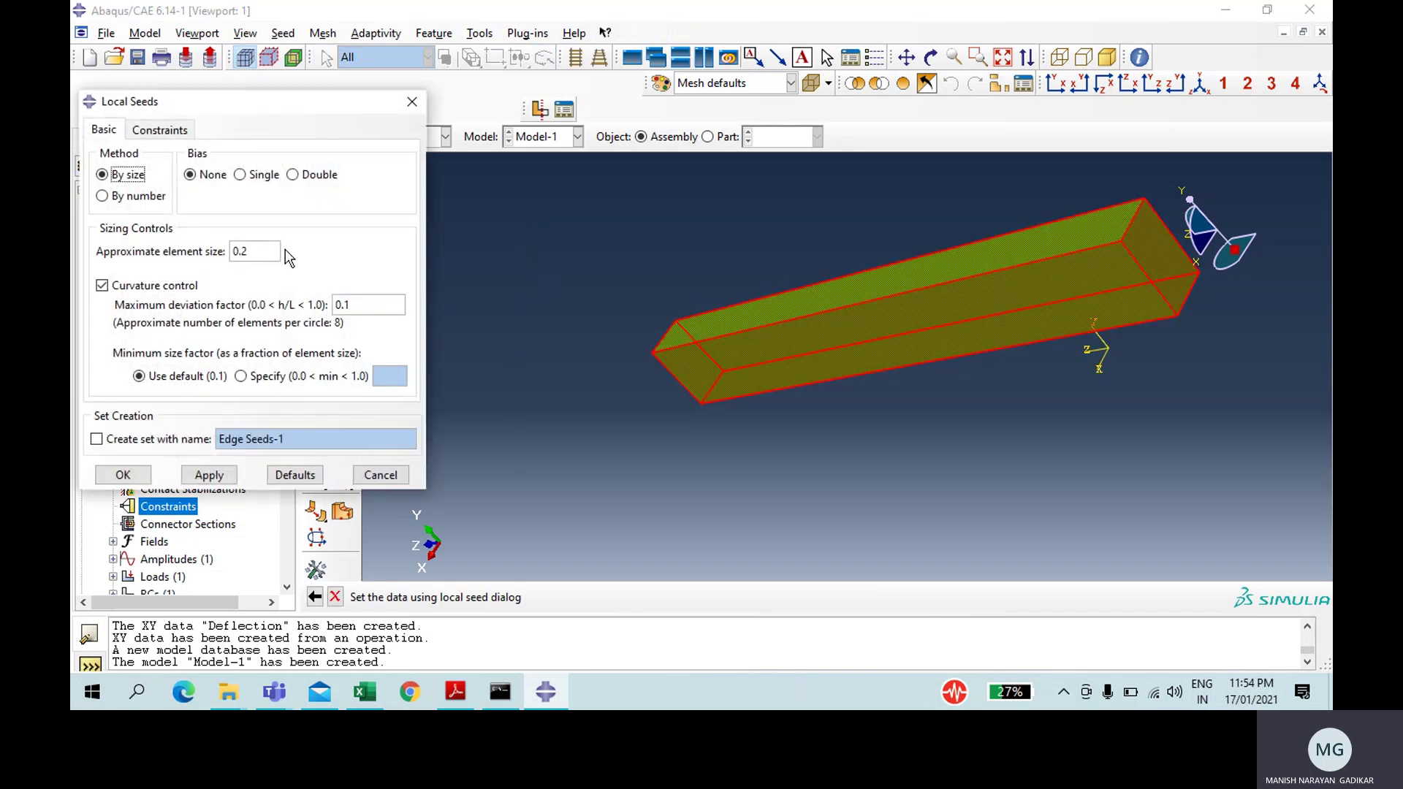
left_click_drag(276, 250, 216, 255)
left_click(123, 475)
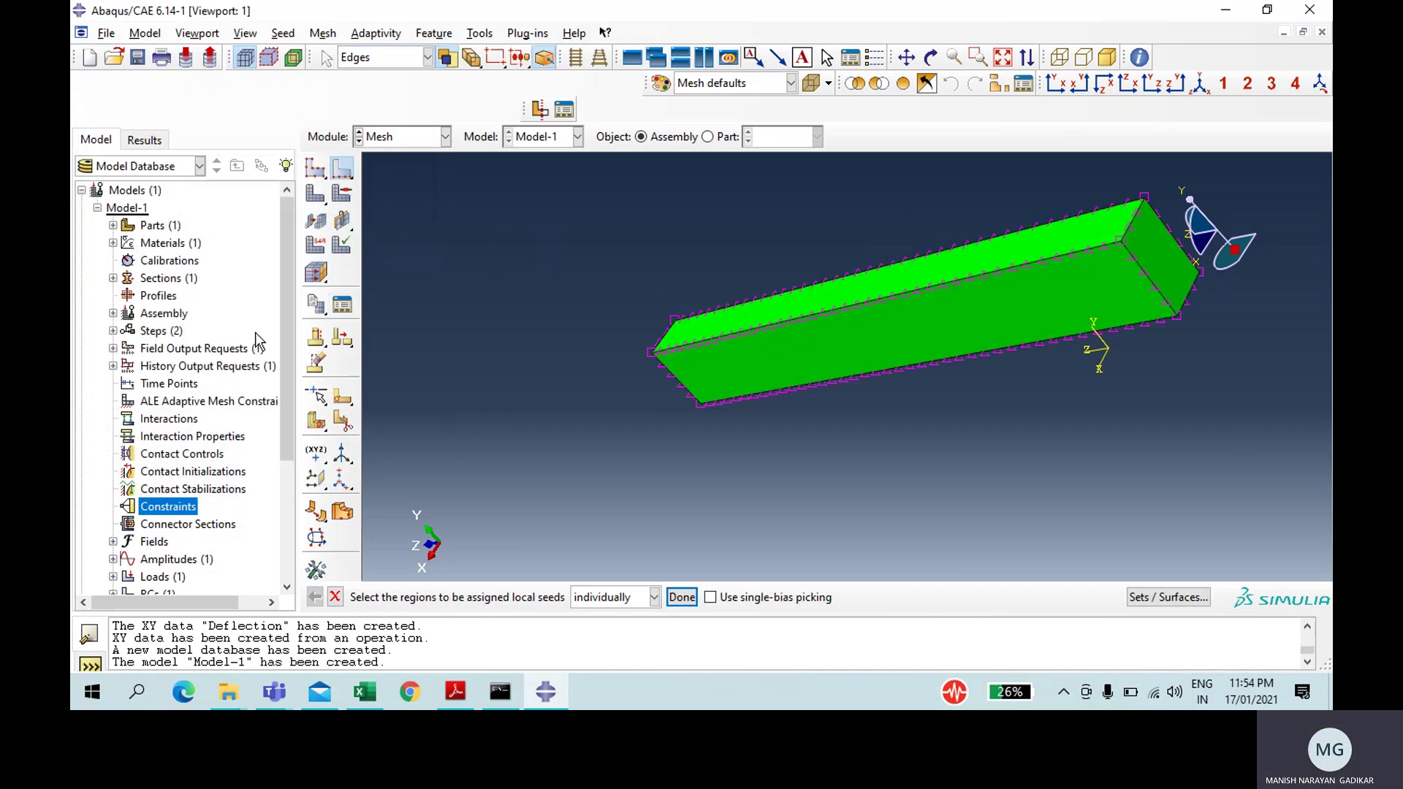
left_click(314, 196)
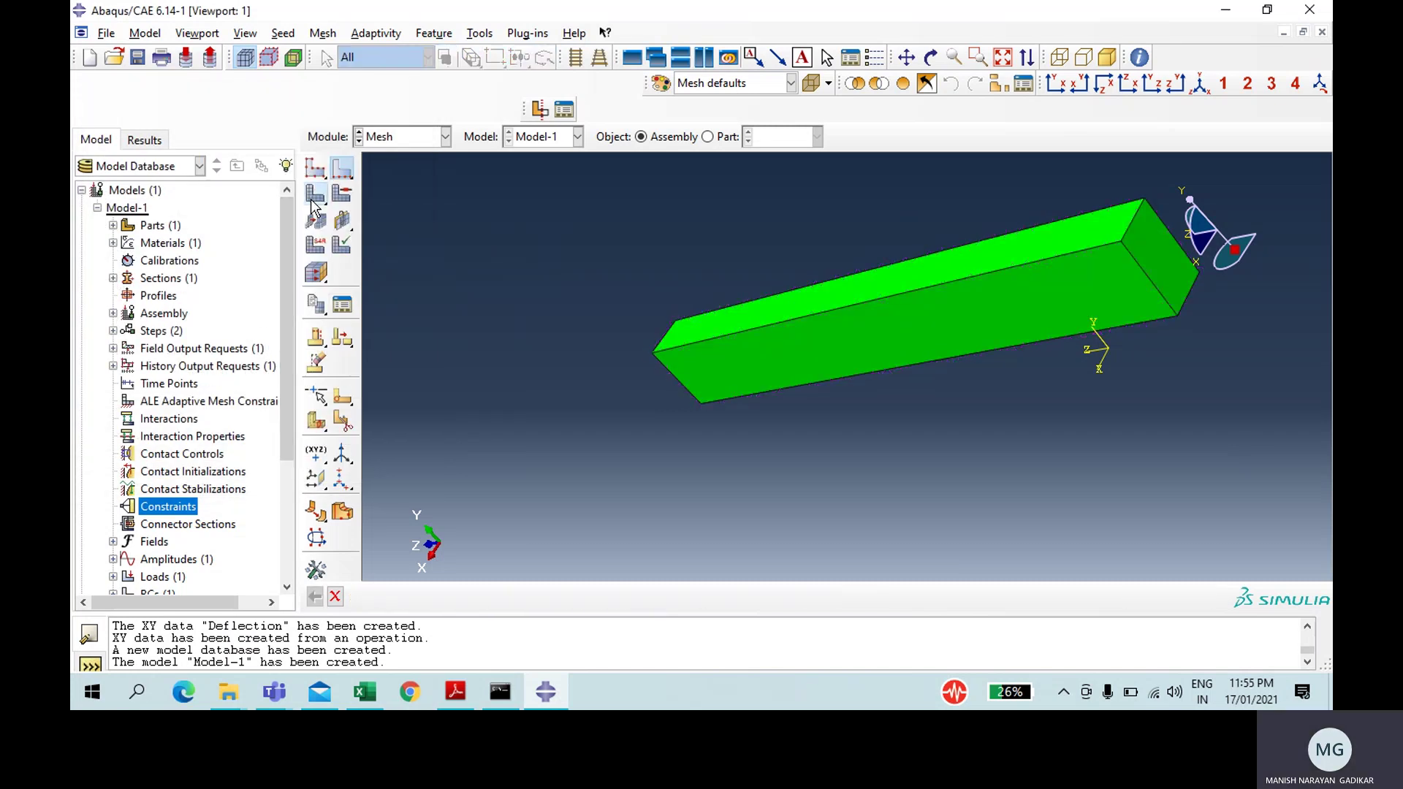
middle_click(517, 313)
Step: In the Step module, create a node set named Deflection from the free end face's upper corner node on the positive X side
left_click(419, 141)
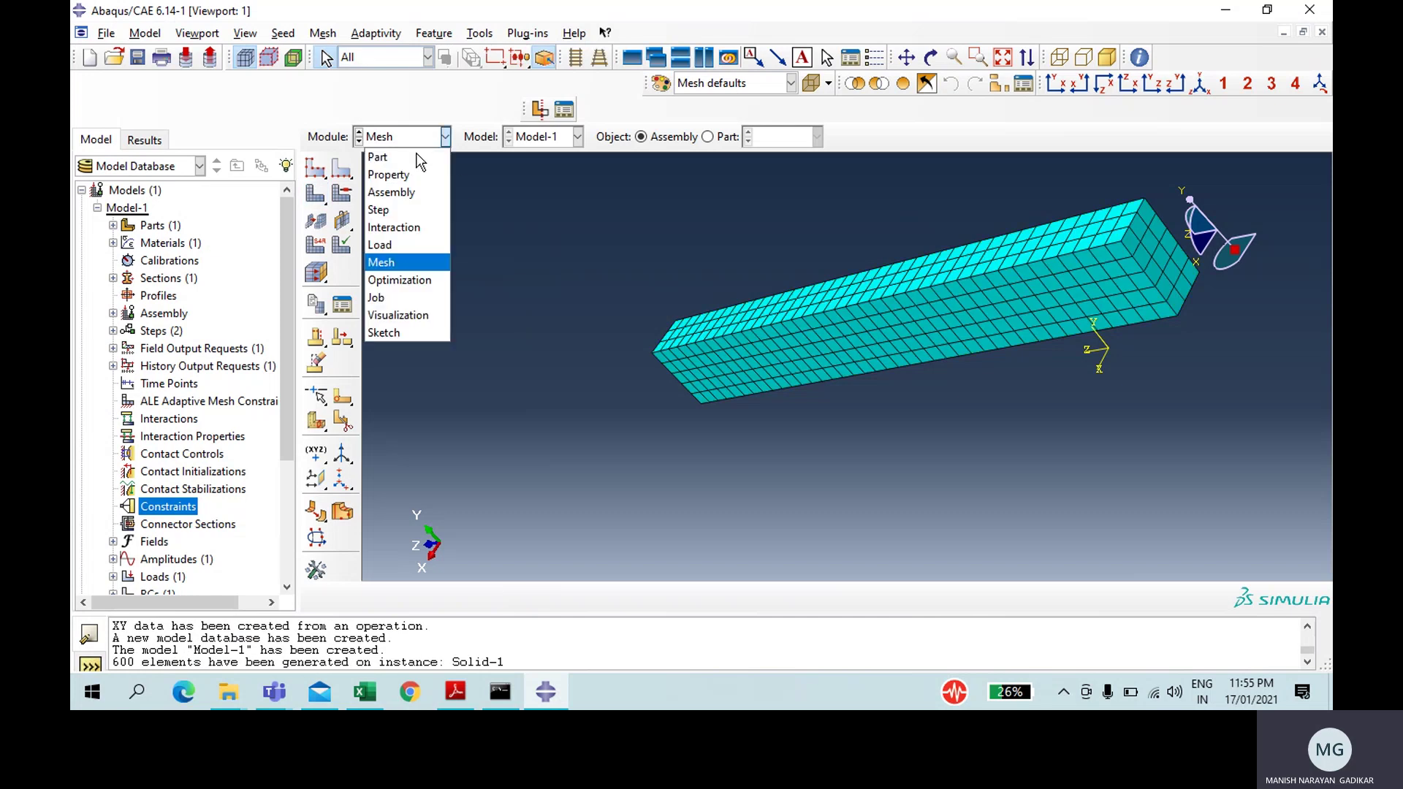
left_click(415, 208)
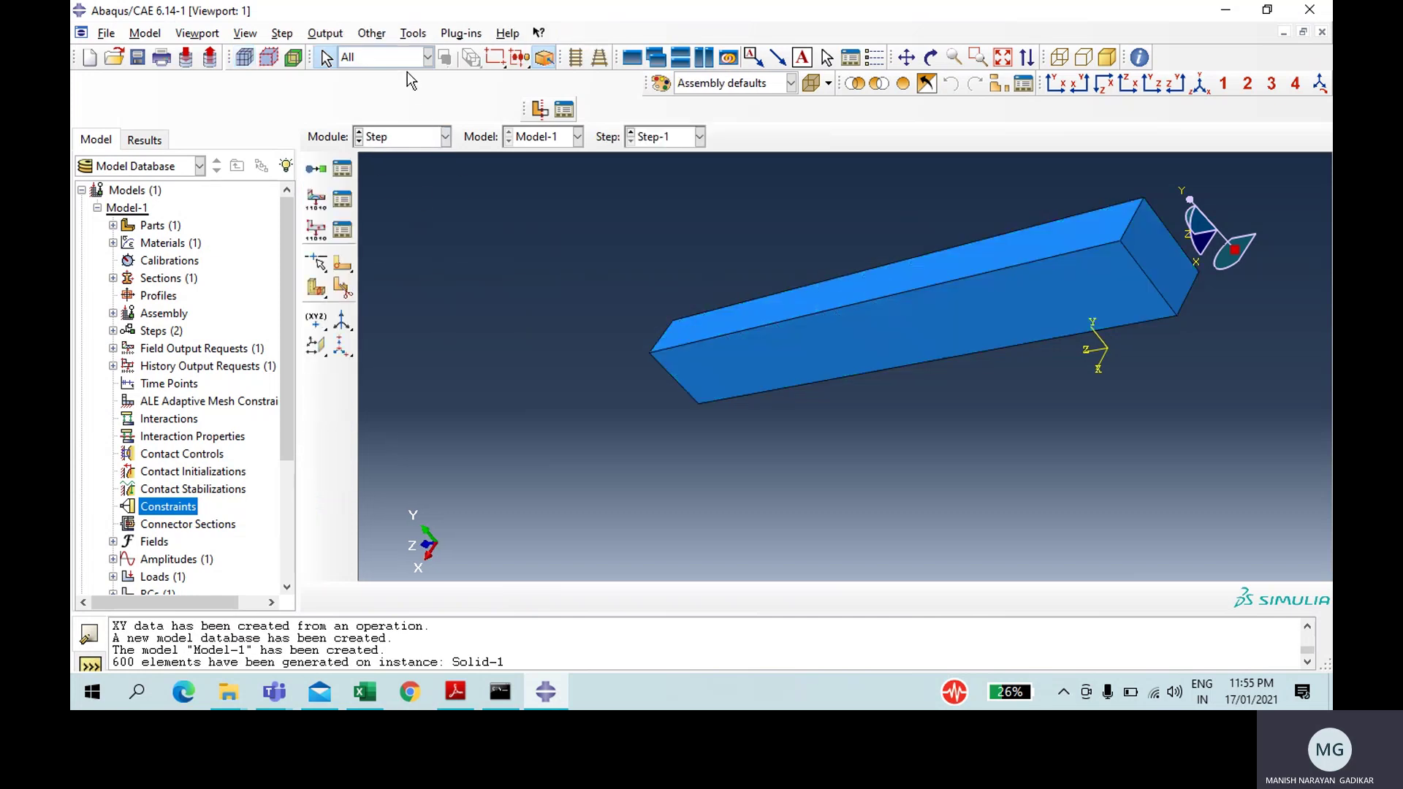
double_click(409, 19)
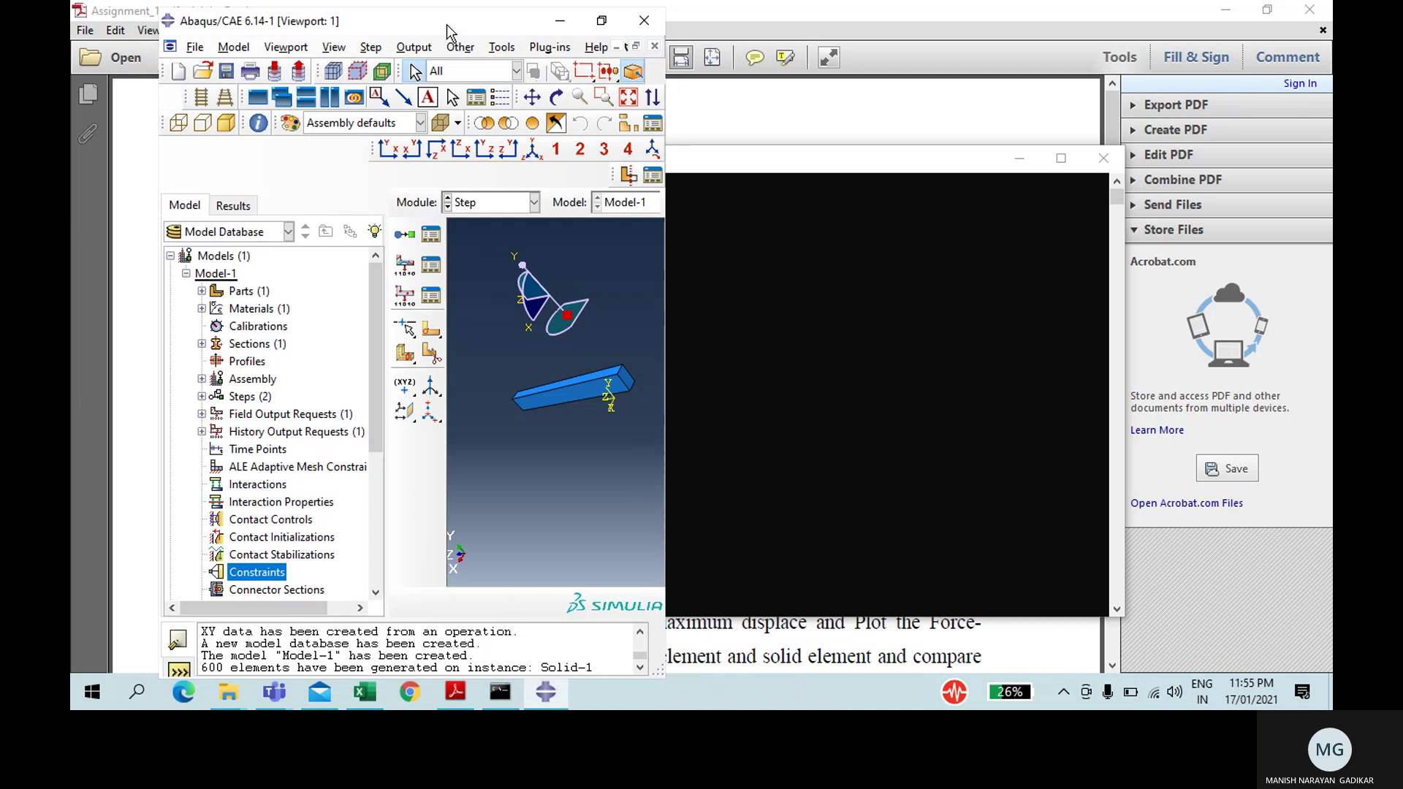
double_click(448, 28)
left_click(423, 34)
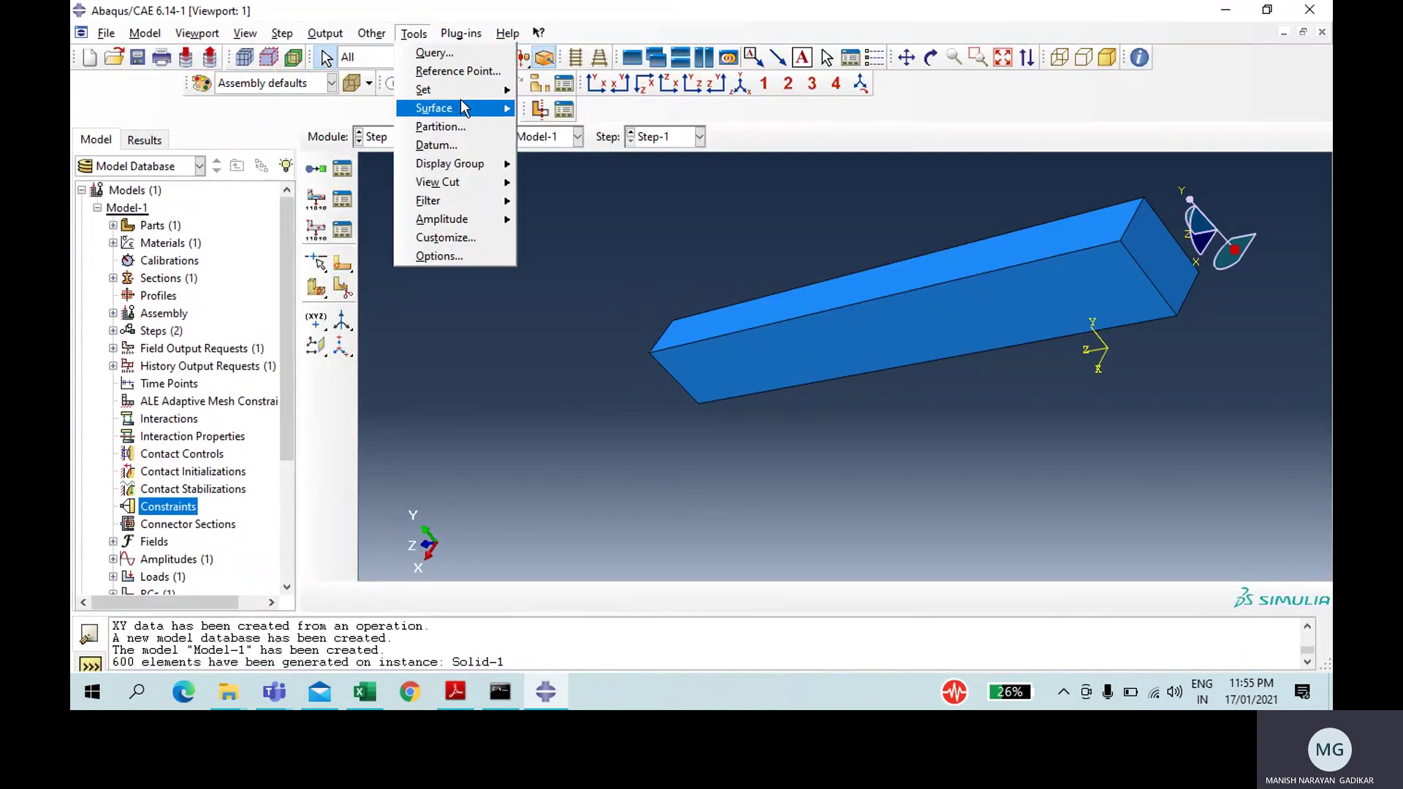
mouse_move(468, 91)
left_click(579, 118)
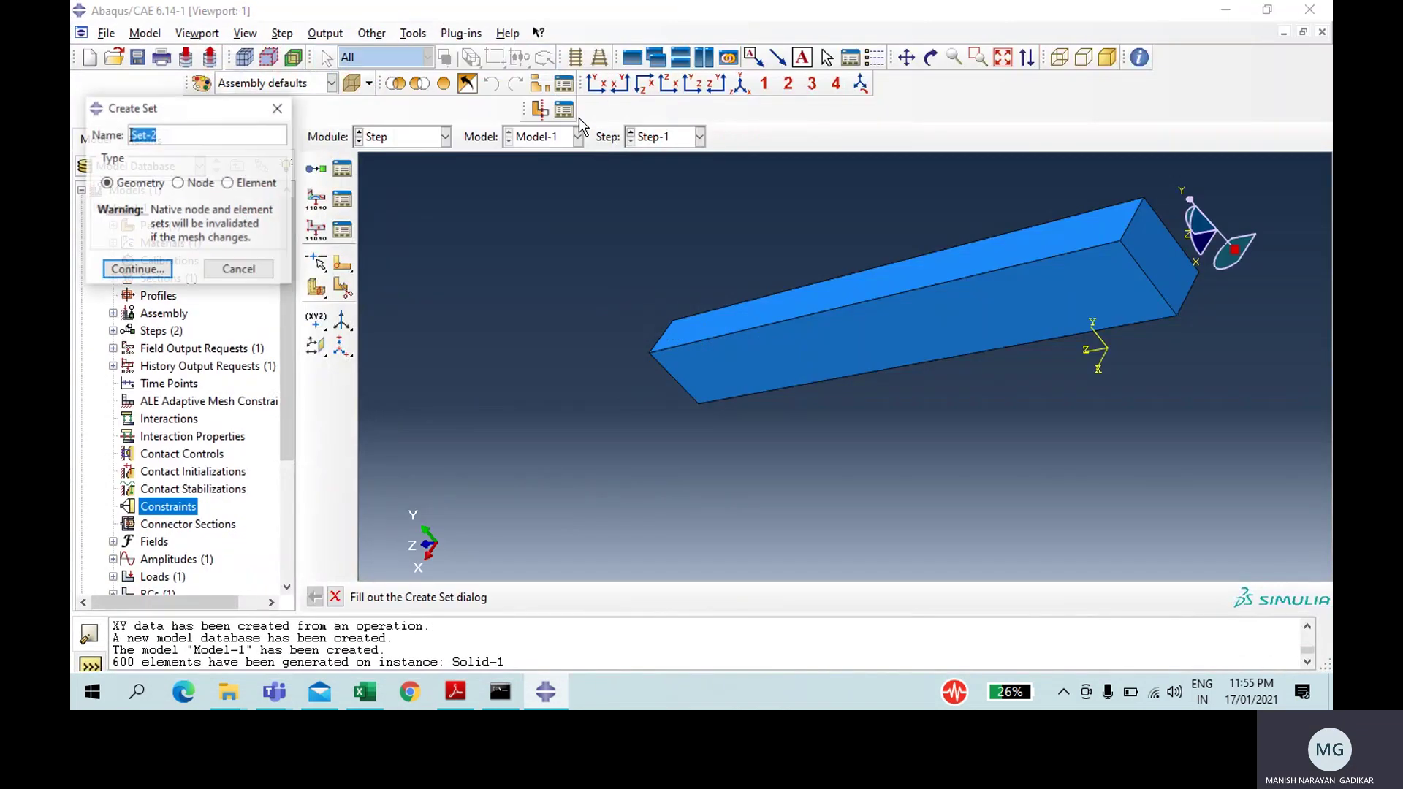
type("Reaction")
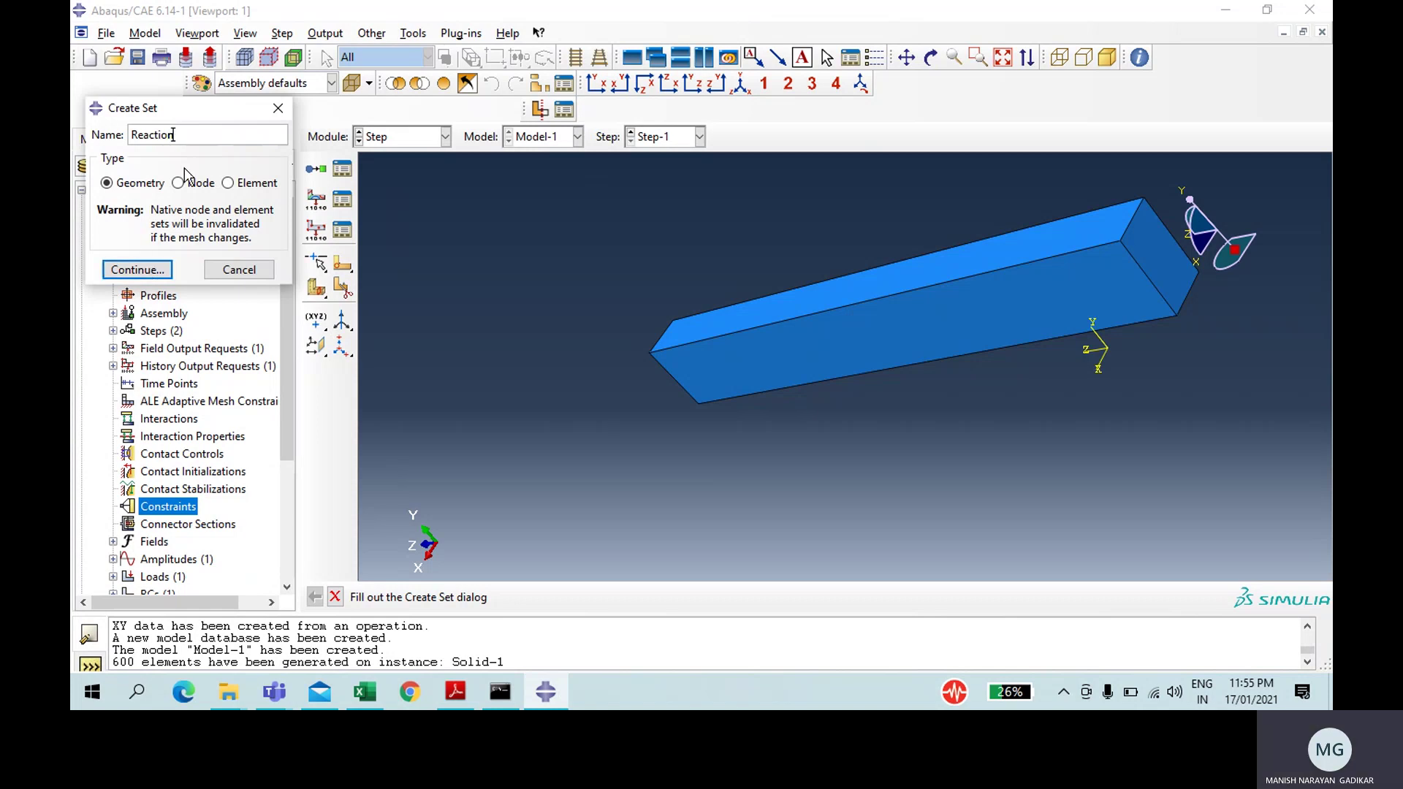
key("BackSpace")
key("BackSpace")
key("BackSpace")
key("BackSpace")
key("BackSpace")
key("BackSpace")
key("BackSpace")
left_click(195, 184)
left_click(154, 272)
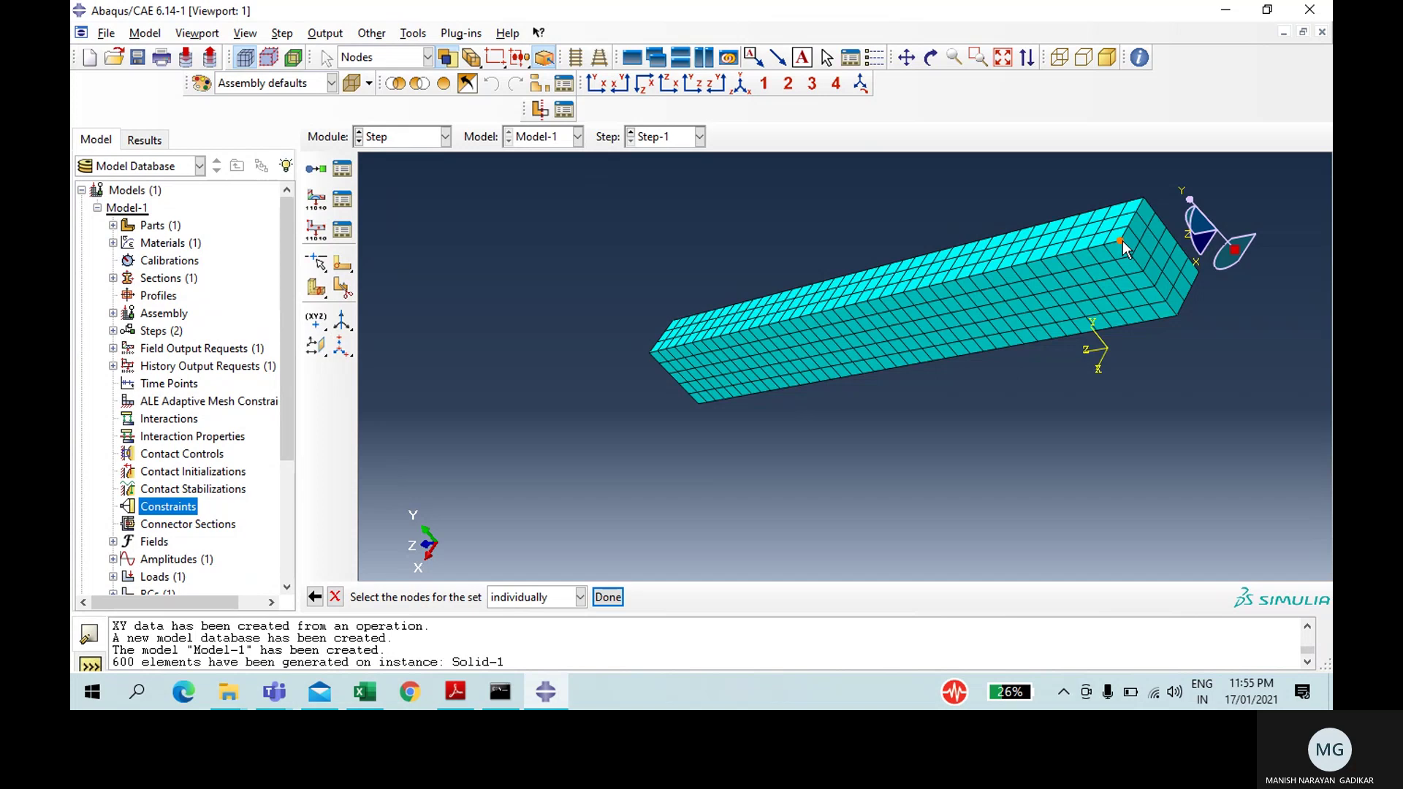
left_click(1120, 241)
left_click(607, 597)
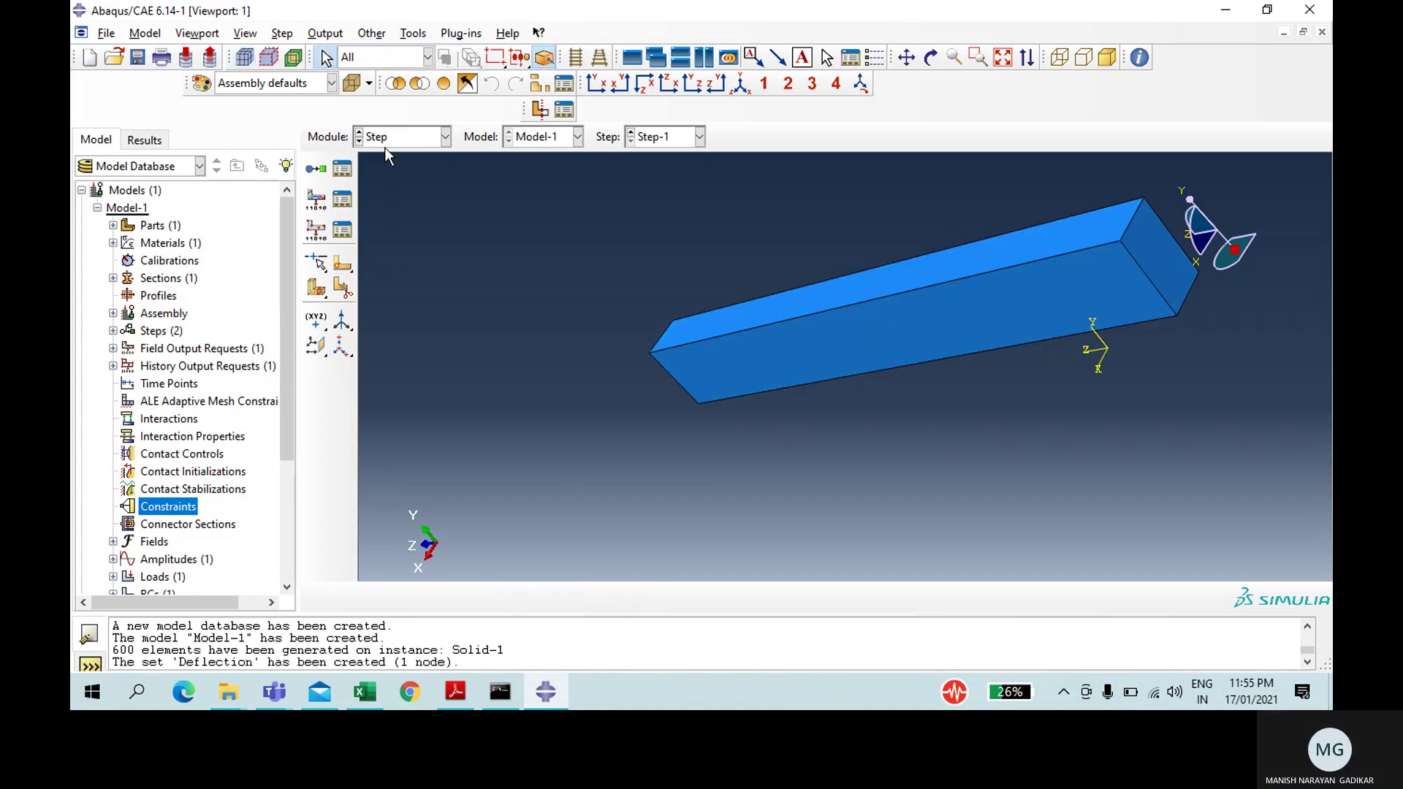
Step: Create a geometry set named Reaction from the beam's fixed end face at its positive Z end
left_click(413, 34)
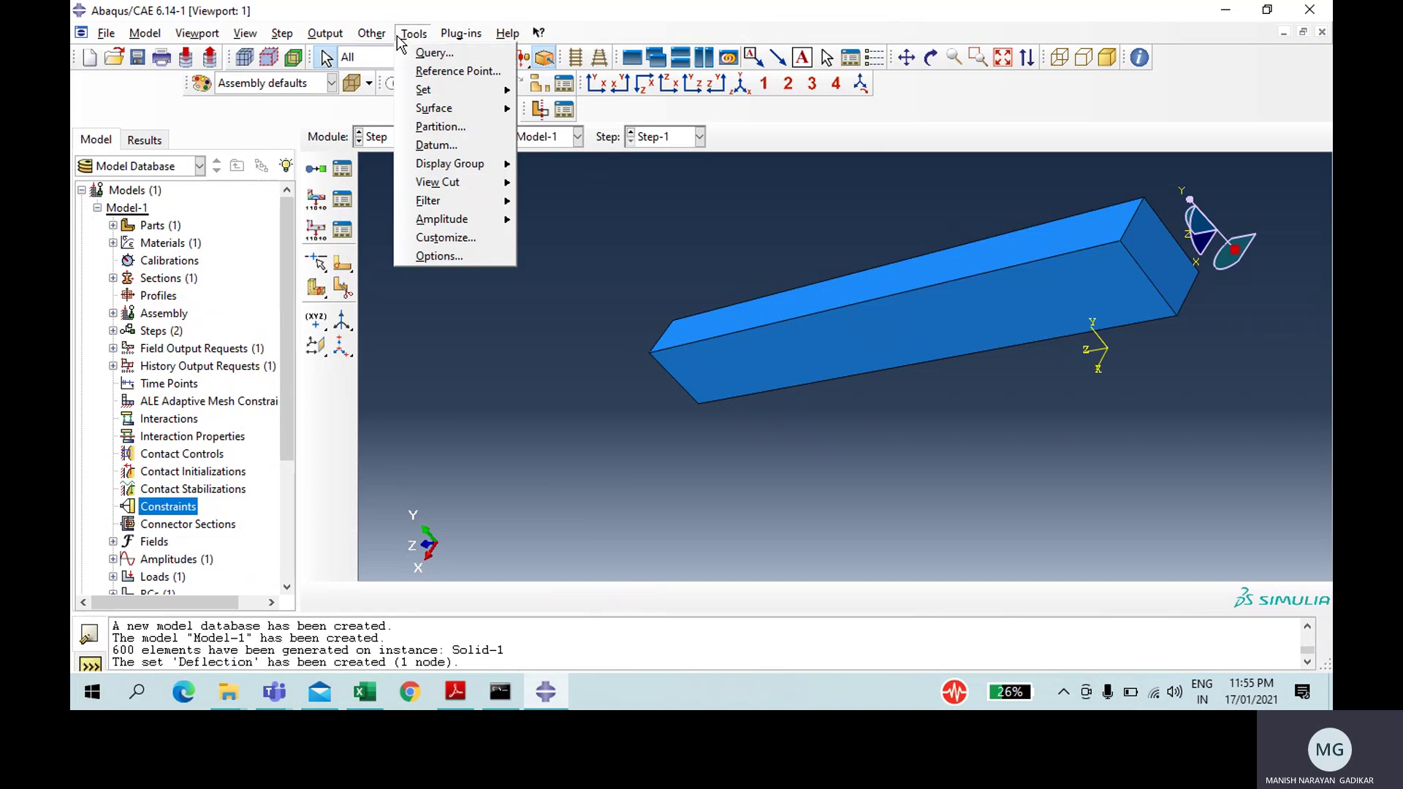
mouse_move(422, 90)
left_click(555, 109)
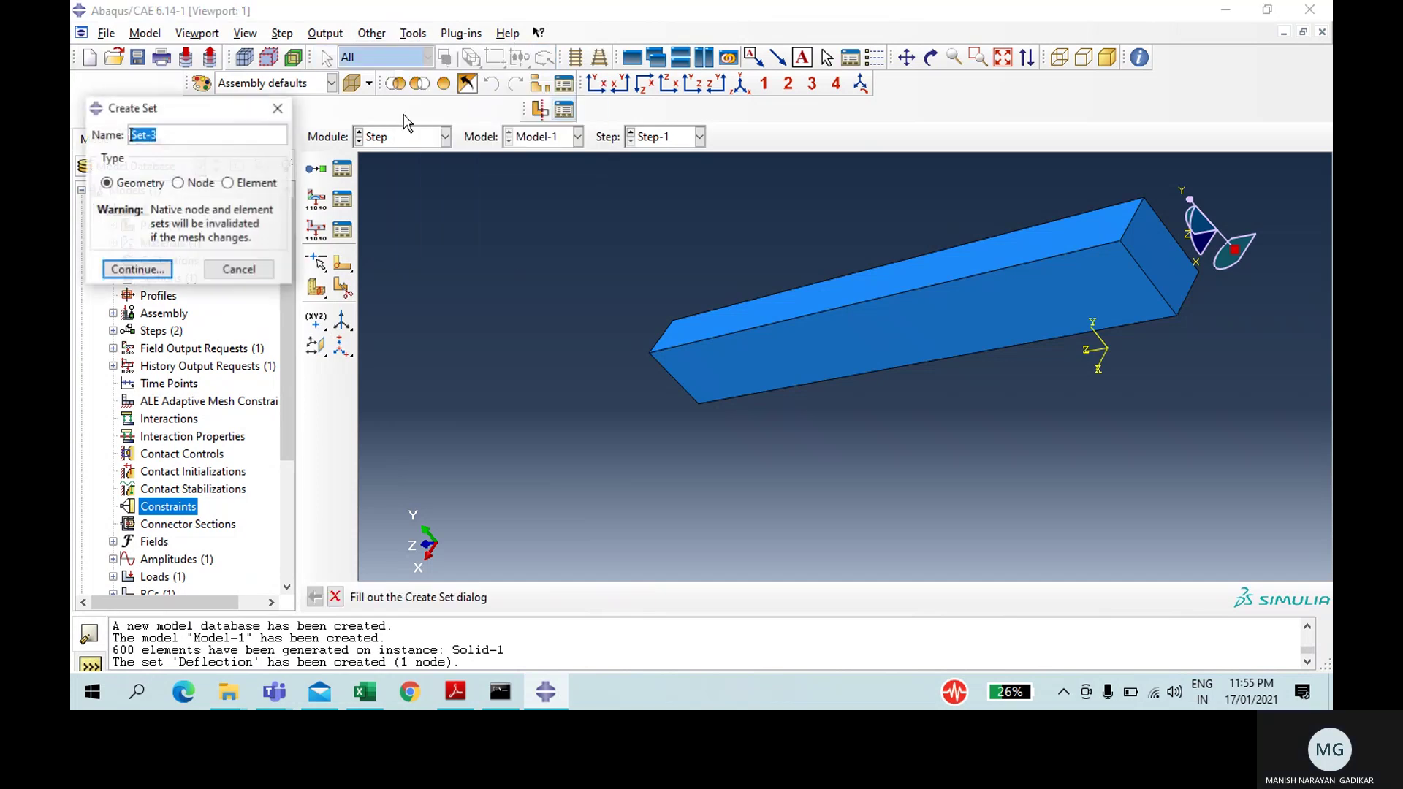
type("Reaction")
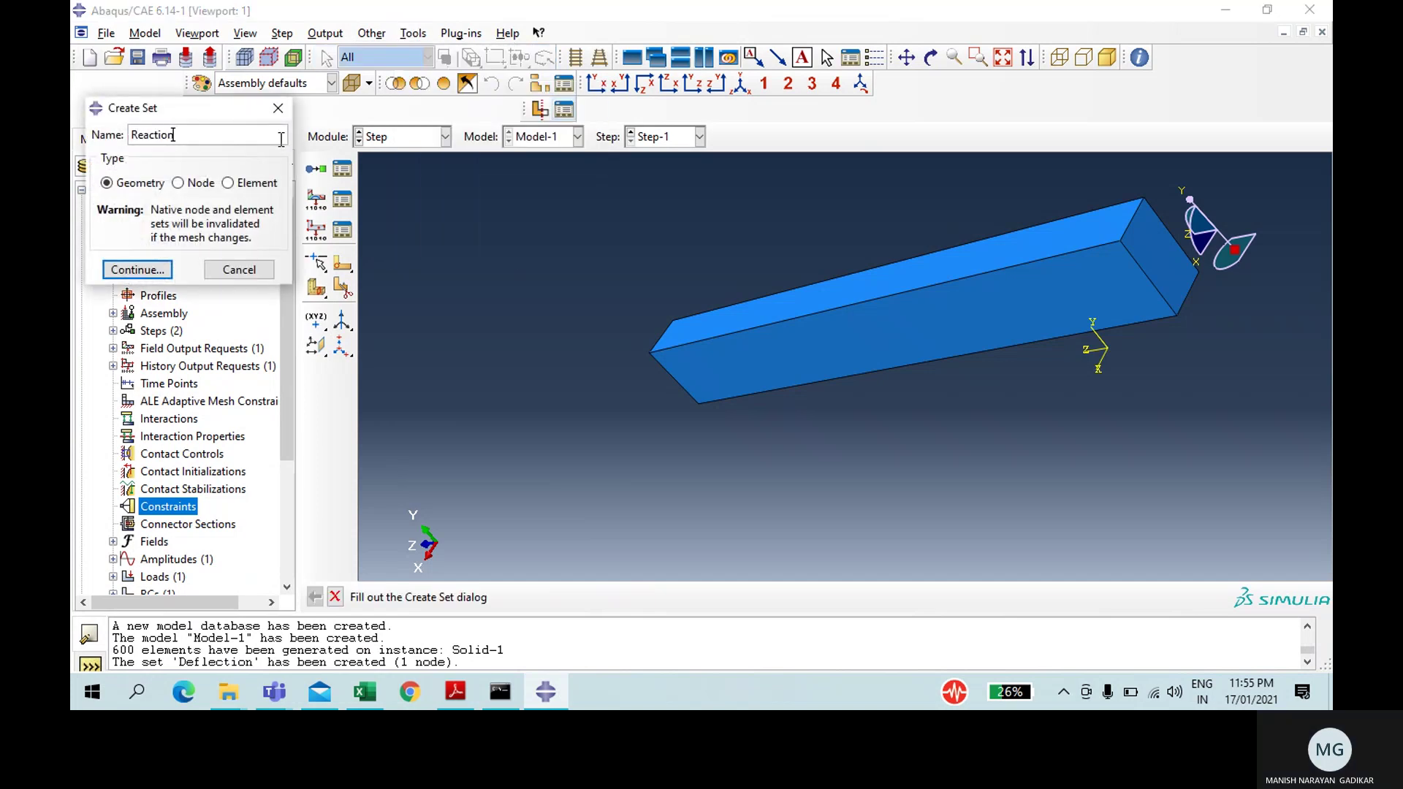
key("Return")
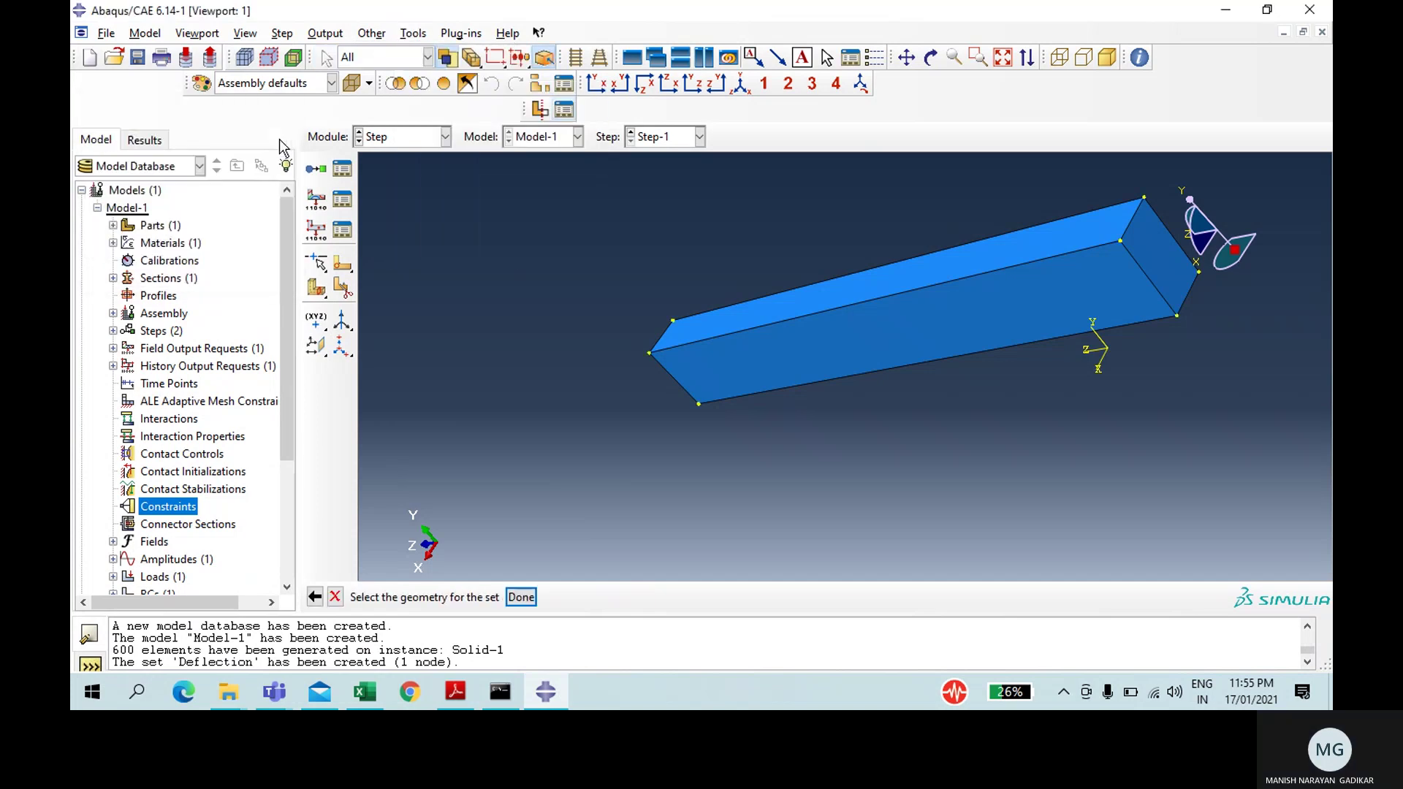
left_click(929, 57)
mouse_move(886, 278)
left_mouse_down()
mouse_move(1058, 316)
mouse_move(1054, 347)
left_mouse_up()
left_click_drag(783, 307, 836, 380)
left_click(931, 58)
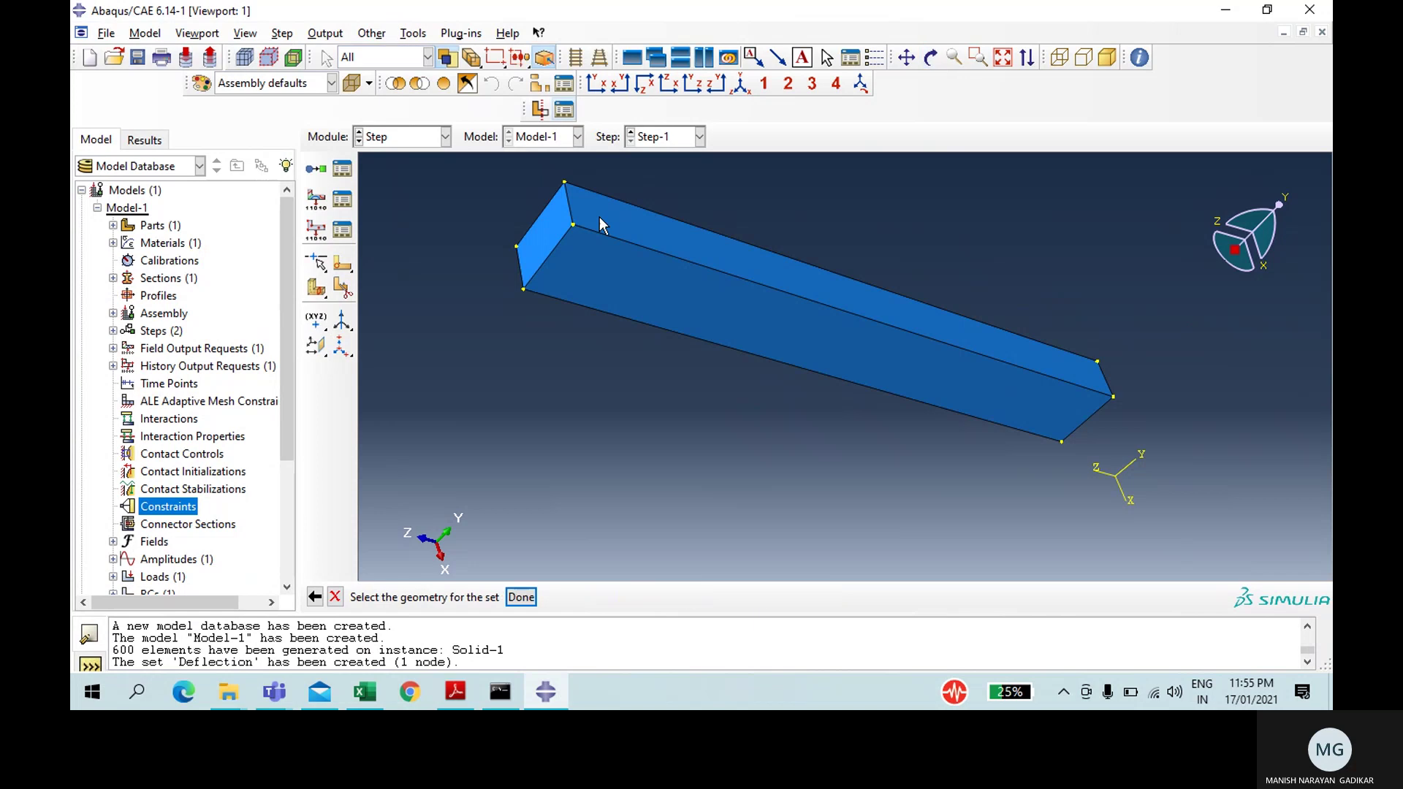
left_click(531, 248)
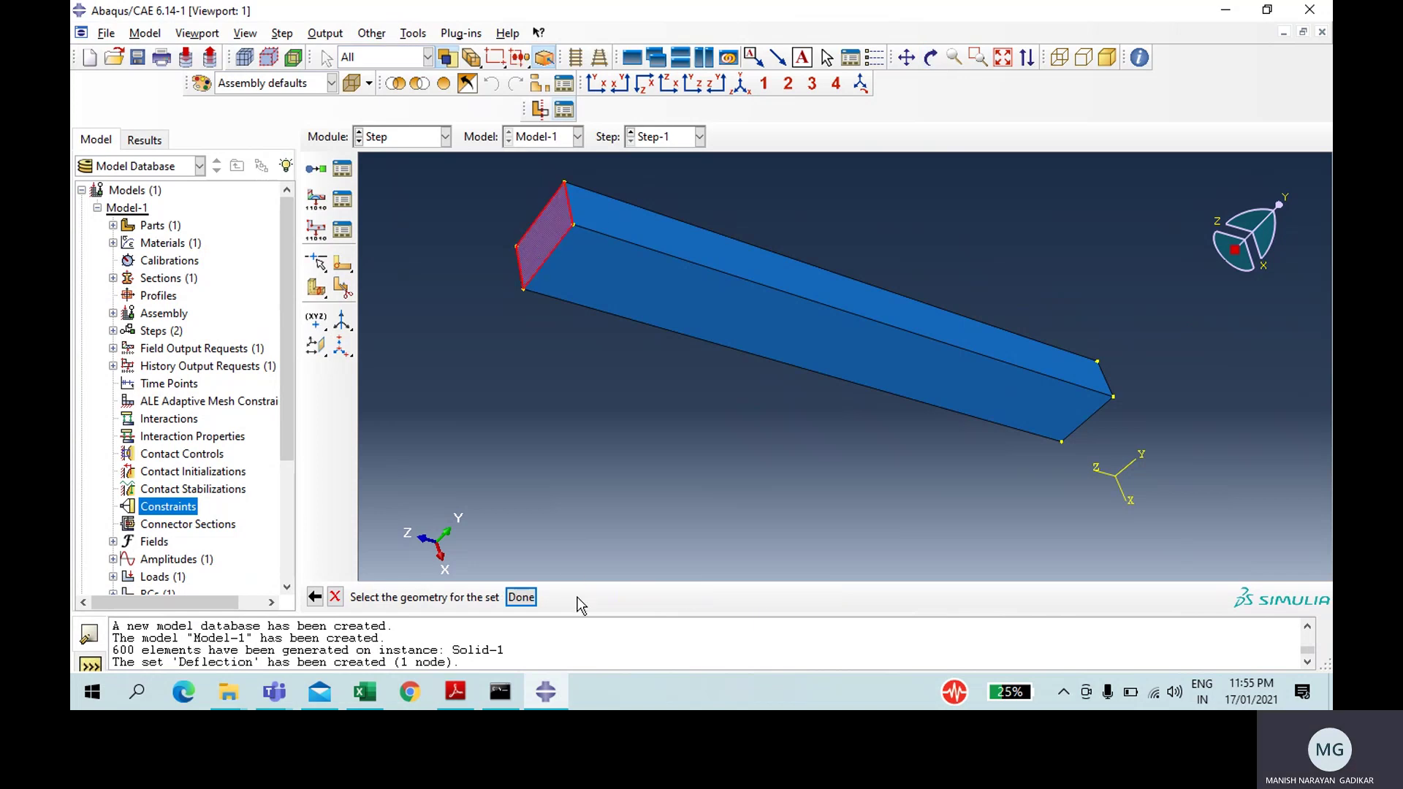
left_click(521, 597)
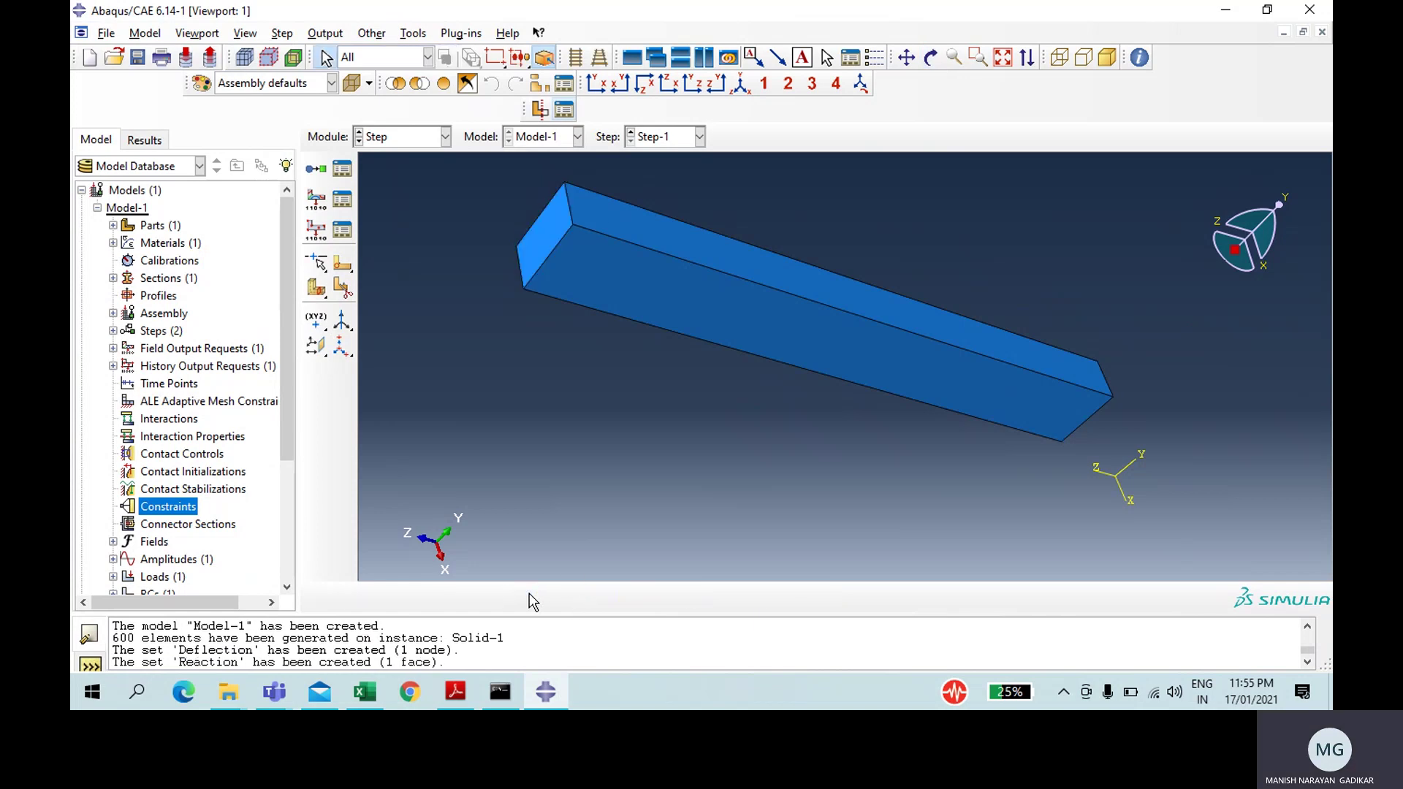
Step: Create a history output request named Reaction in Step-1
left_click(342, 230)
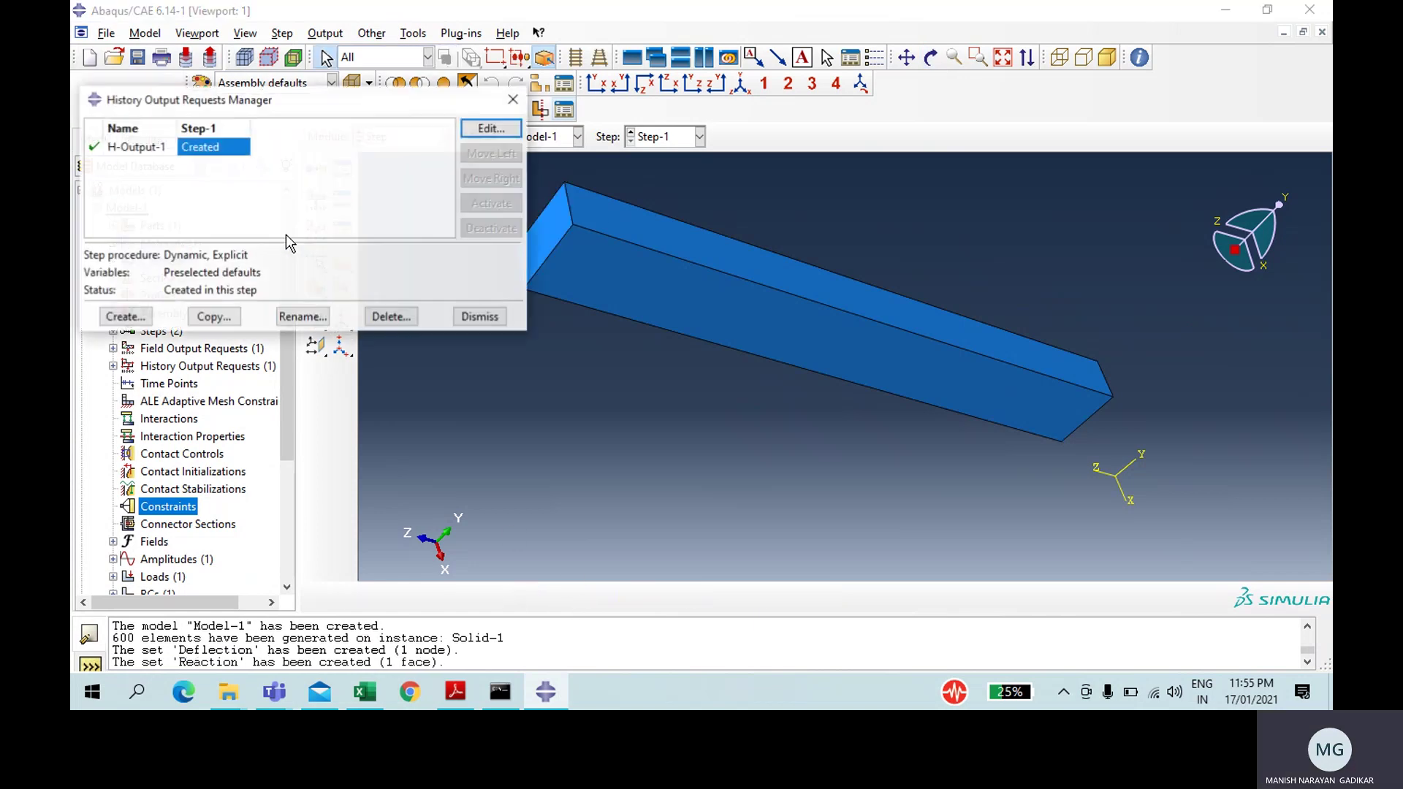
left_click(142, 317)
type("Reaction")
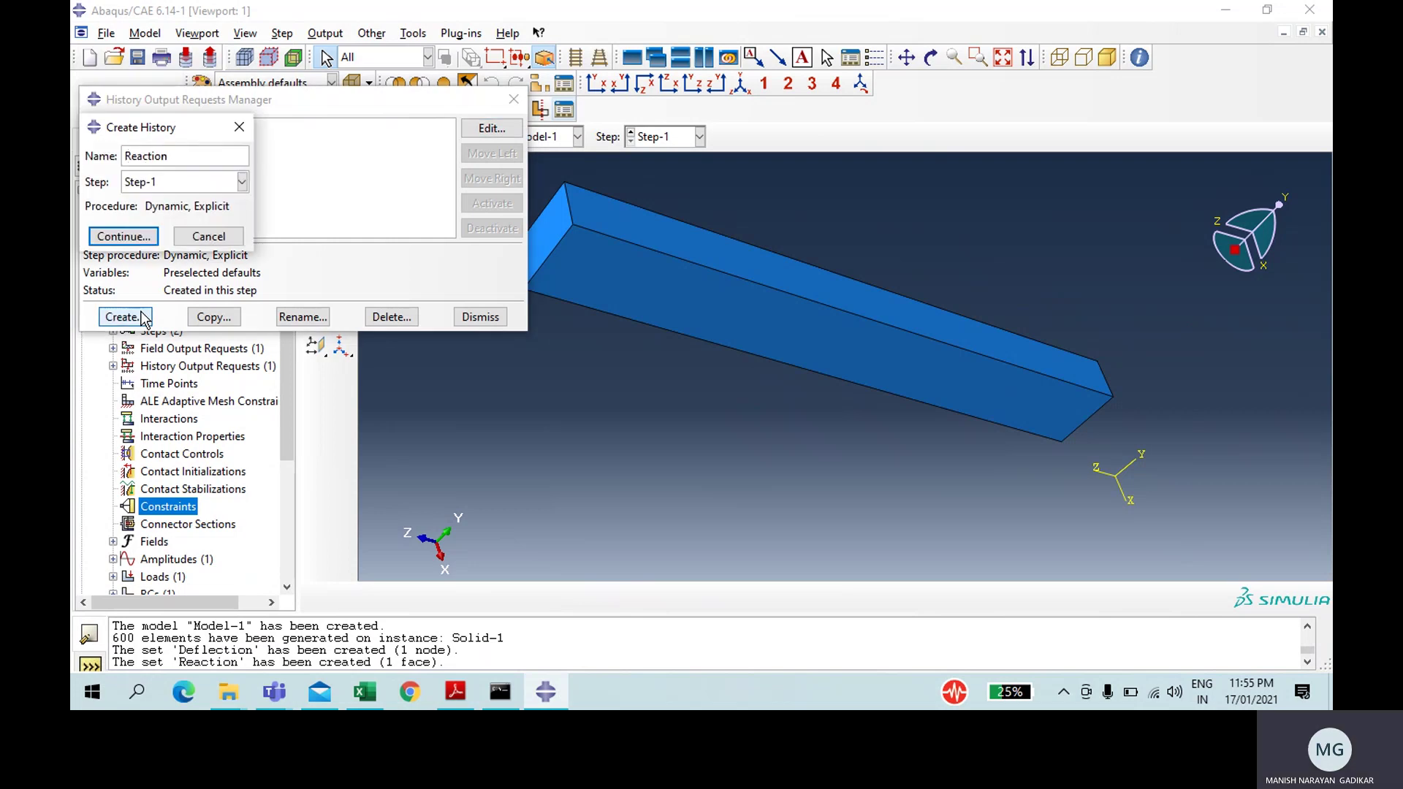
key("Return")
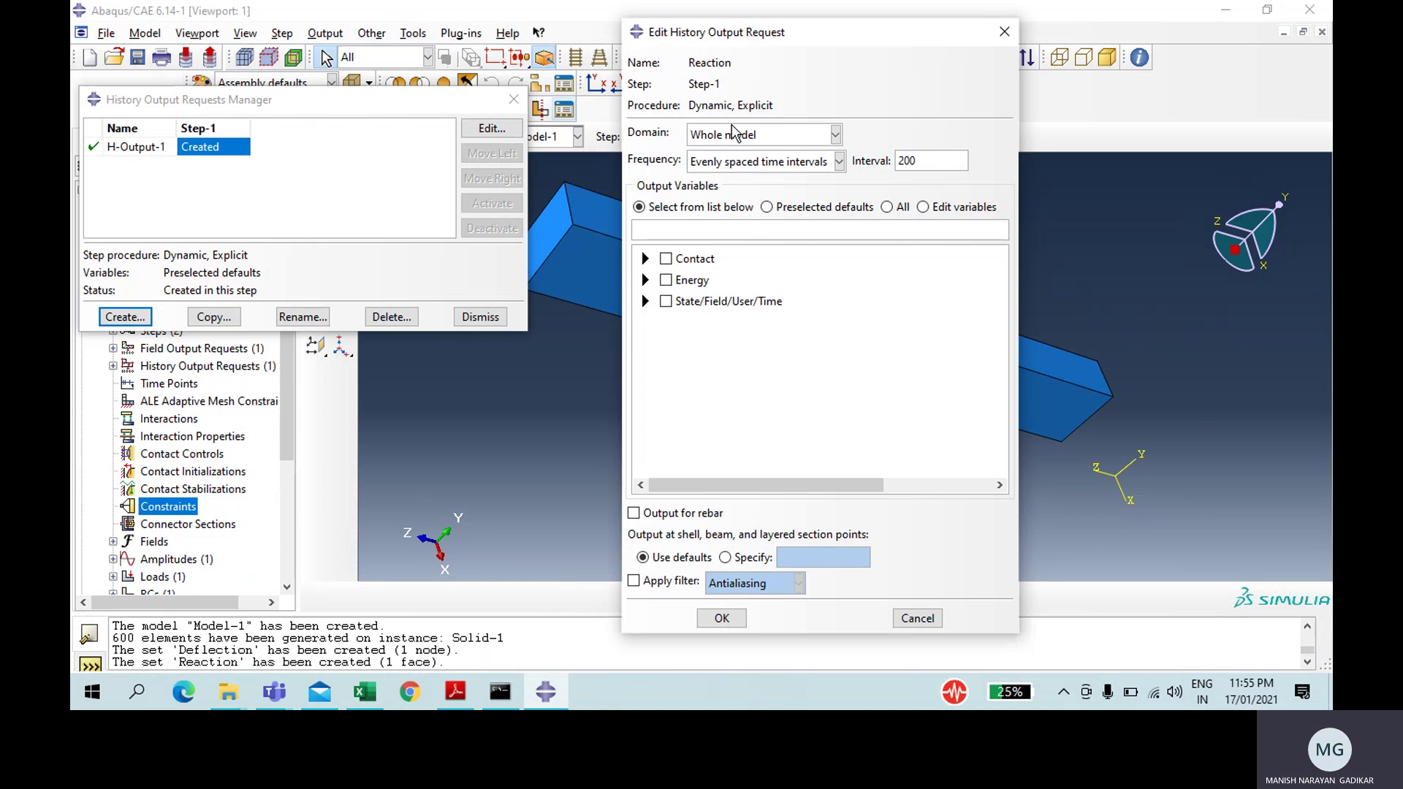
Step: Limit the Reaction history output request to the set Reaction and request only the reaction force component RF2
left_click(731, 135)
left_click(727, 174)
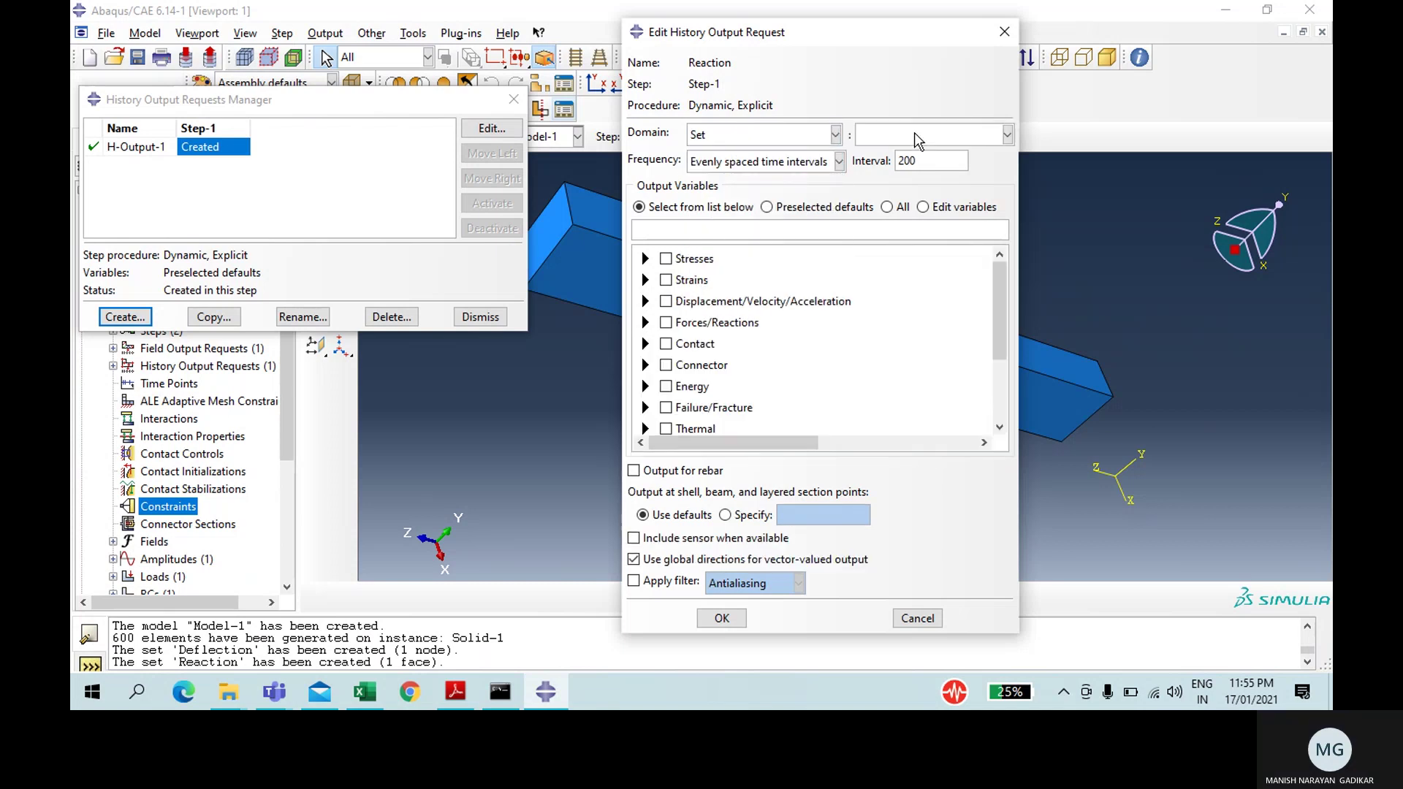
left_click(917, 133)
left_click(910, 171)
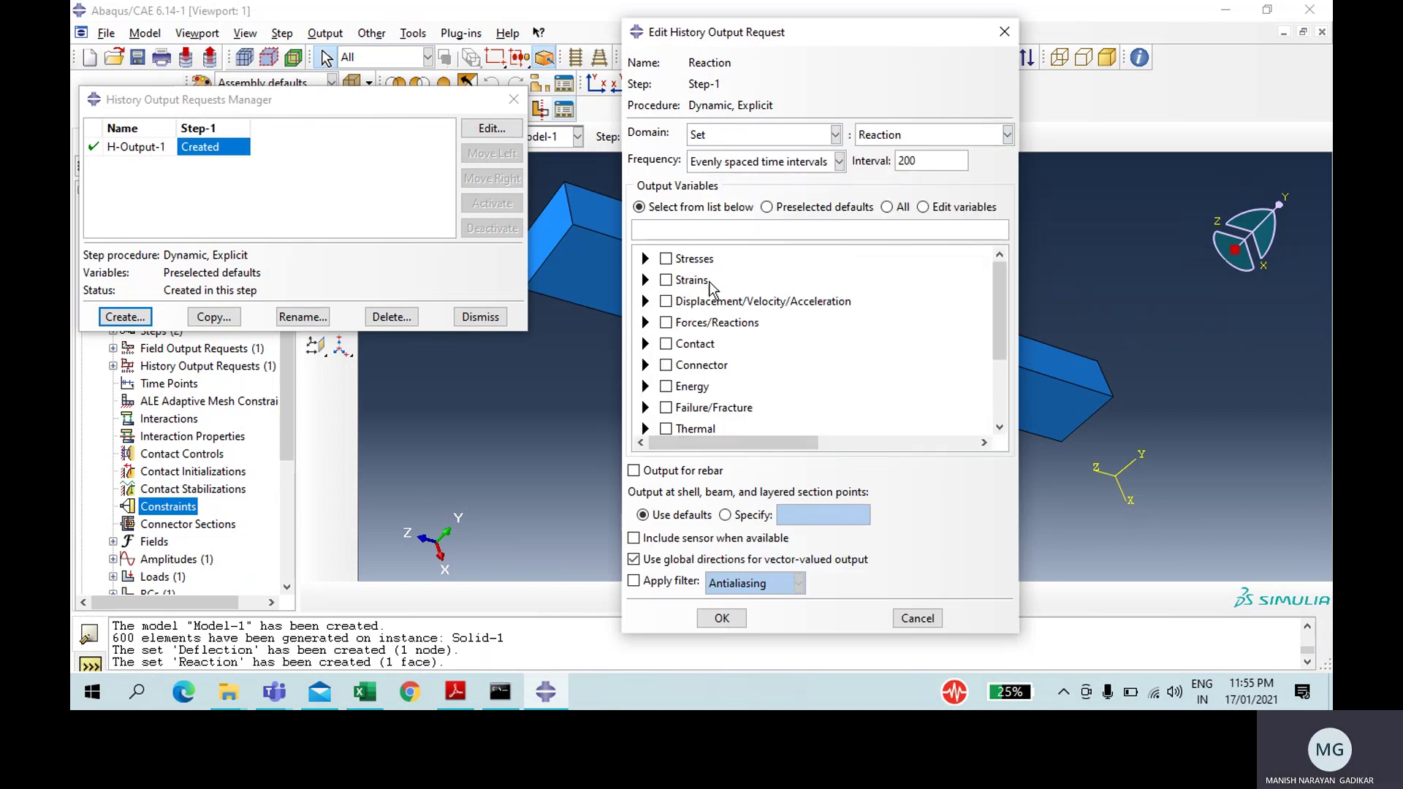
left_click(646, 322)
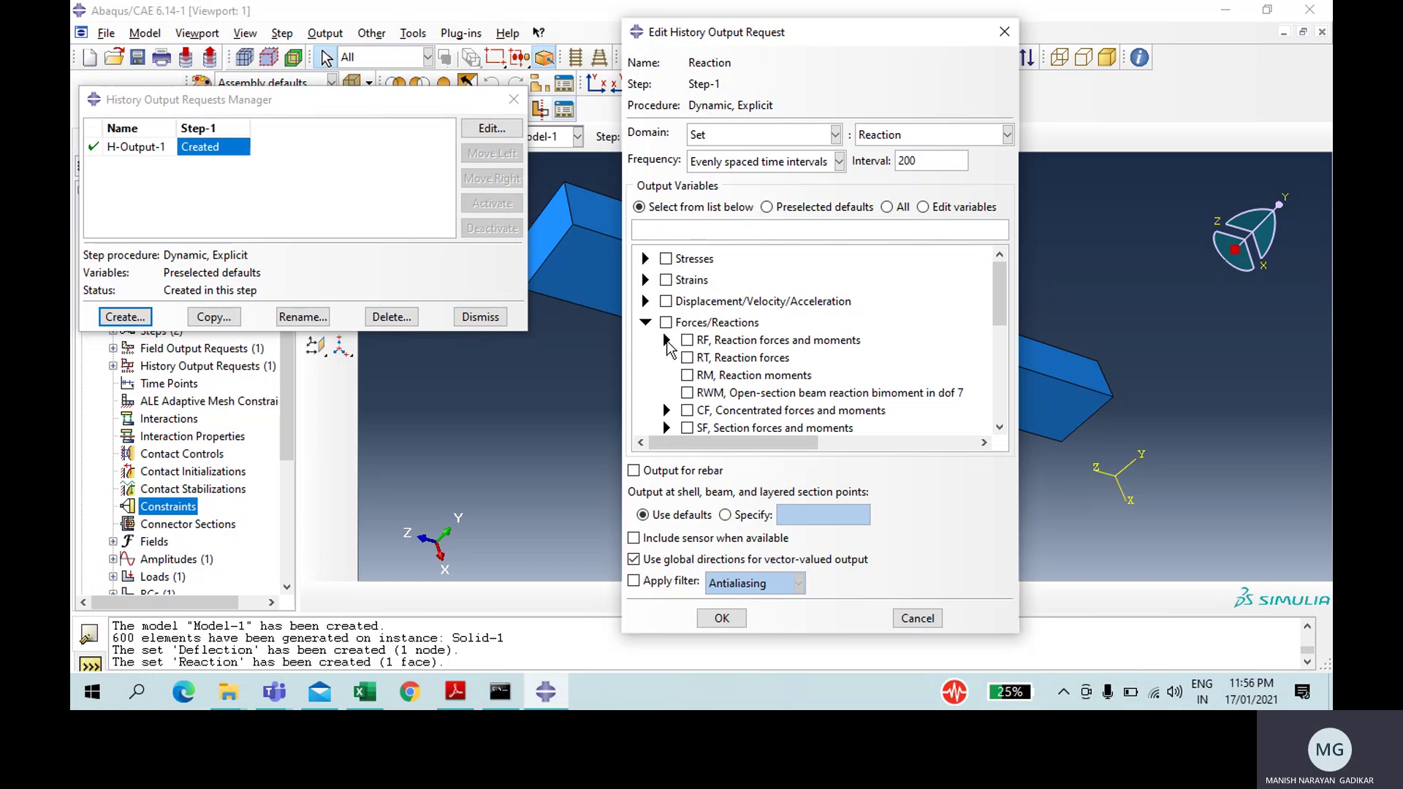
left_click(666, 341)
left_click(708, 375)
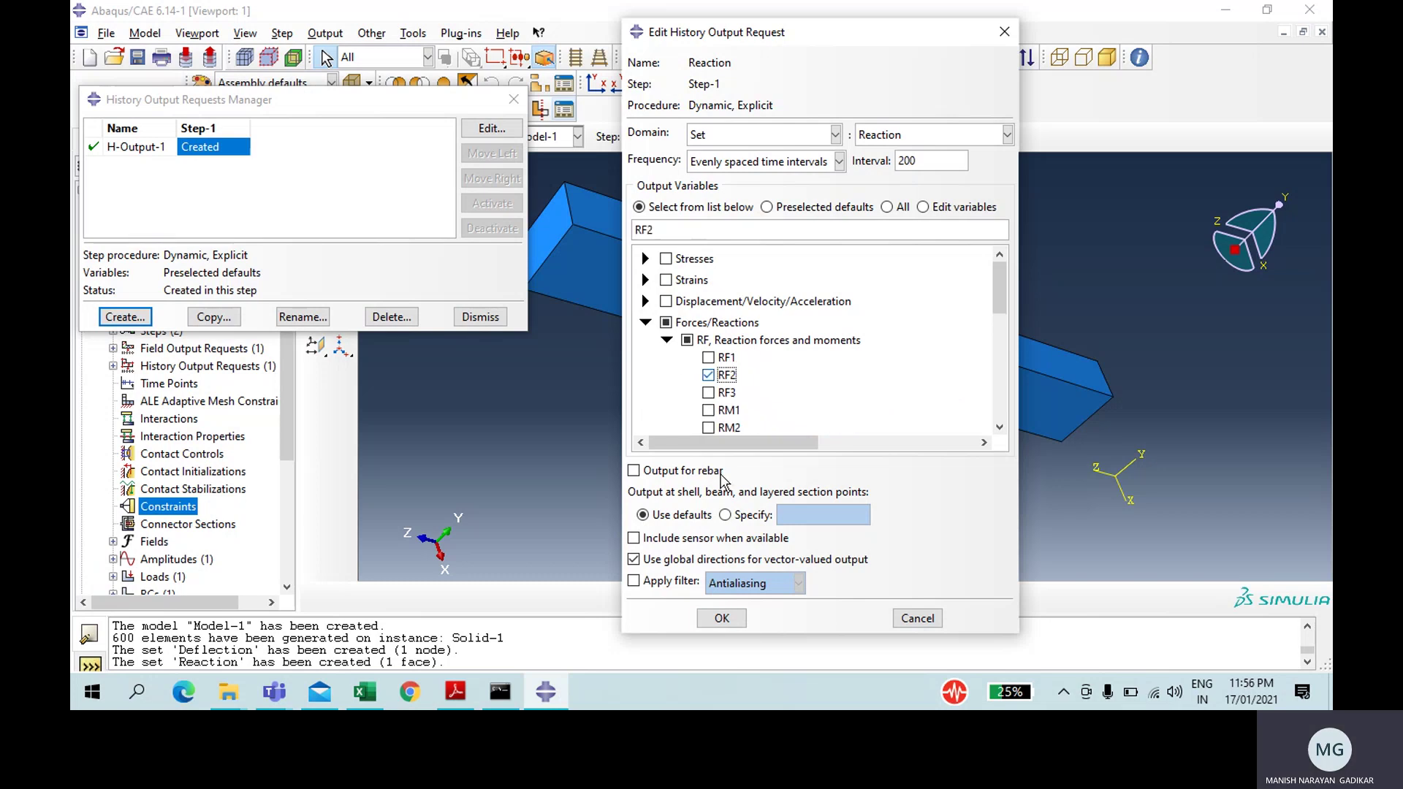
left_click(721, 618)
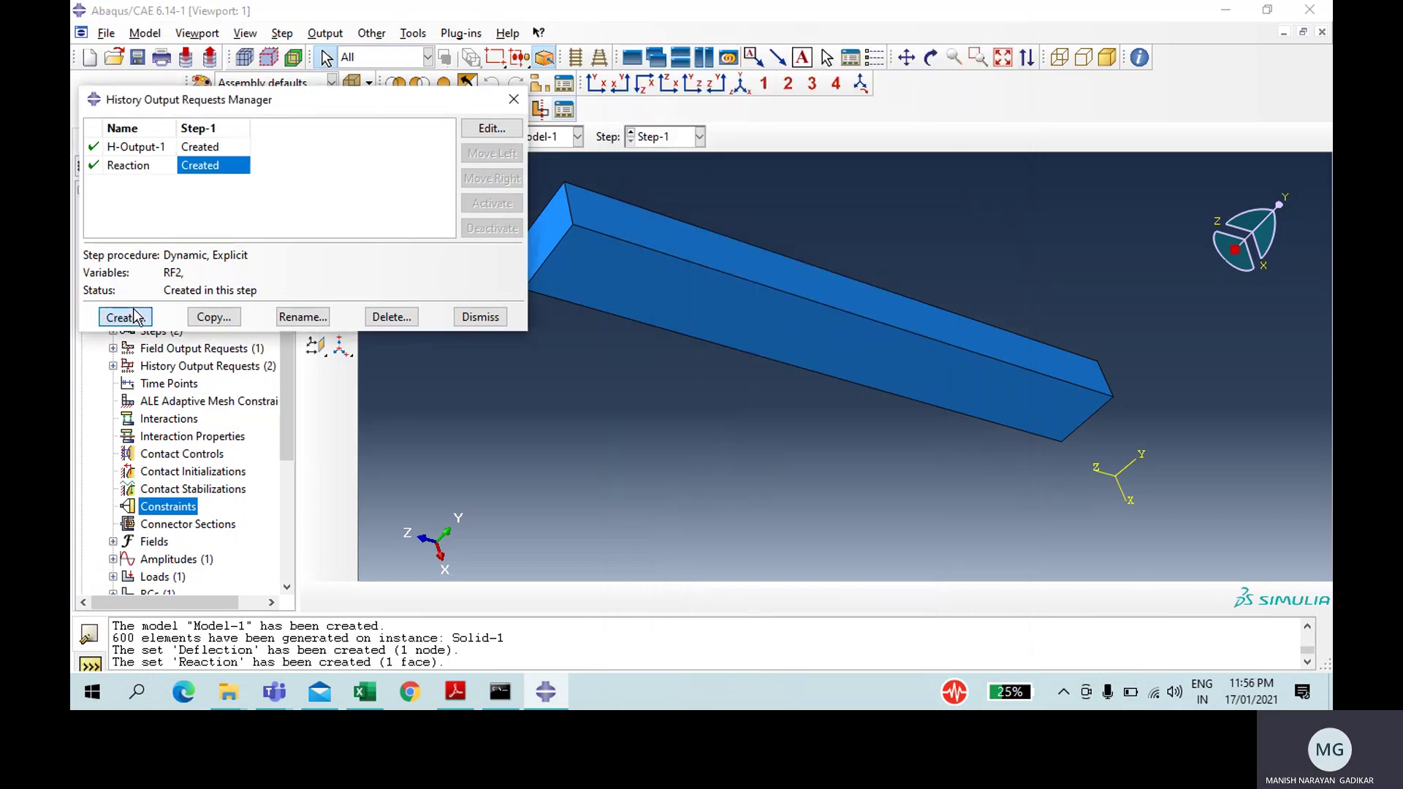
Step: Create a history output request named Deflection in Step-1
left_click(125, 316)
type("Deflec")
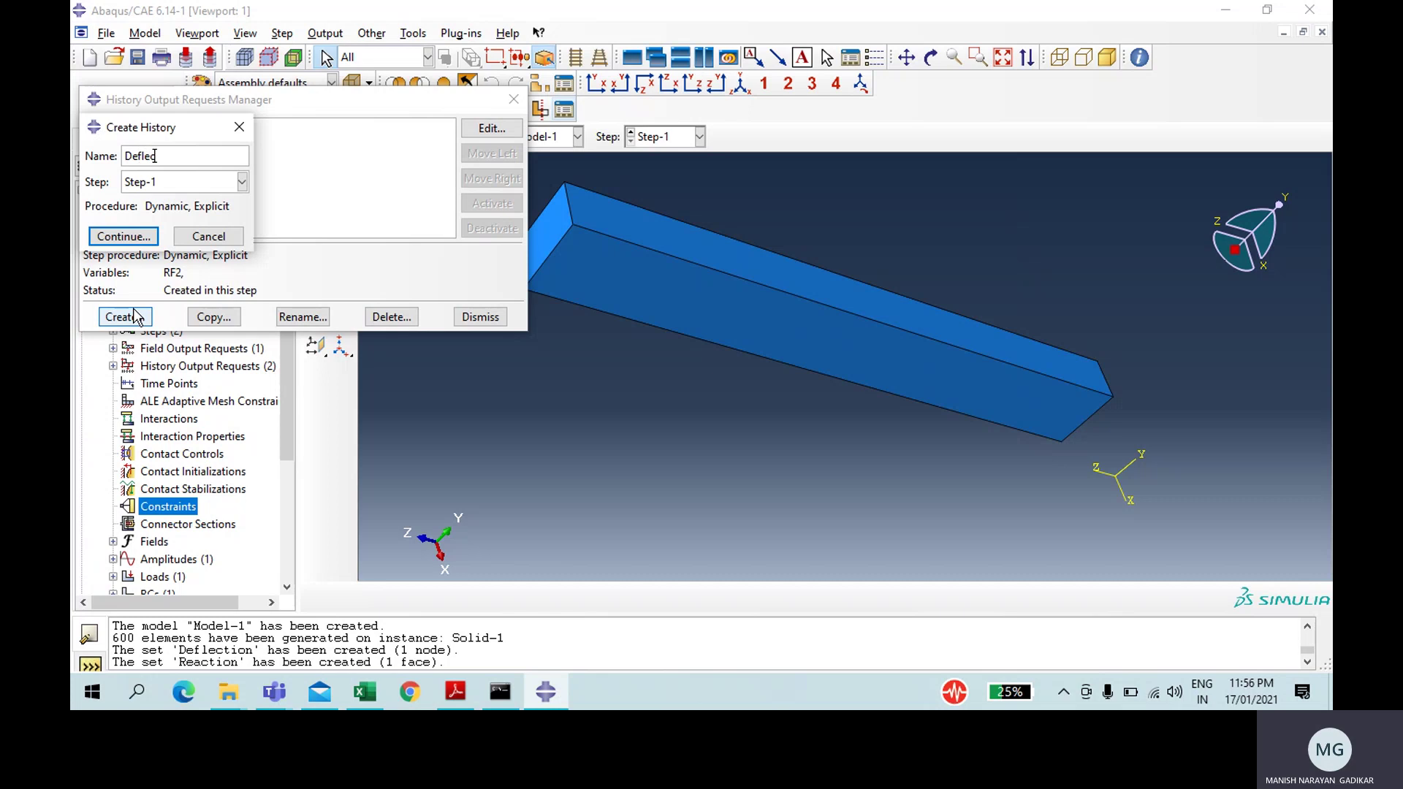
type("tion")
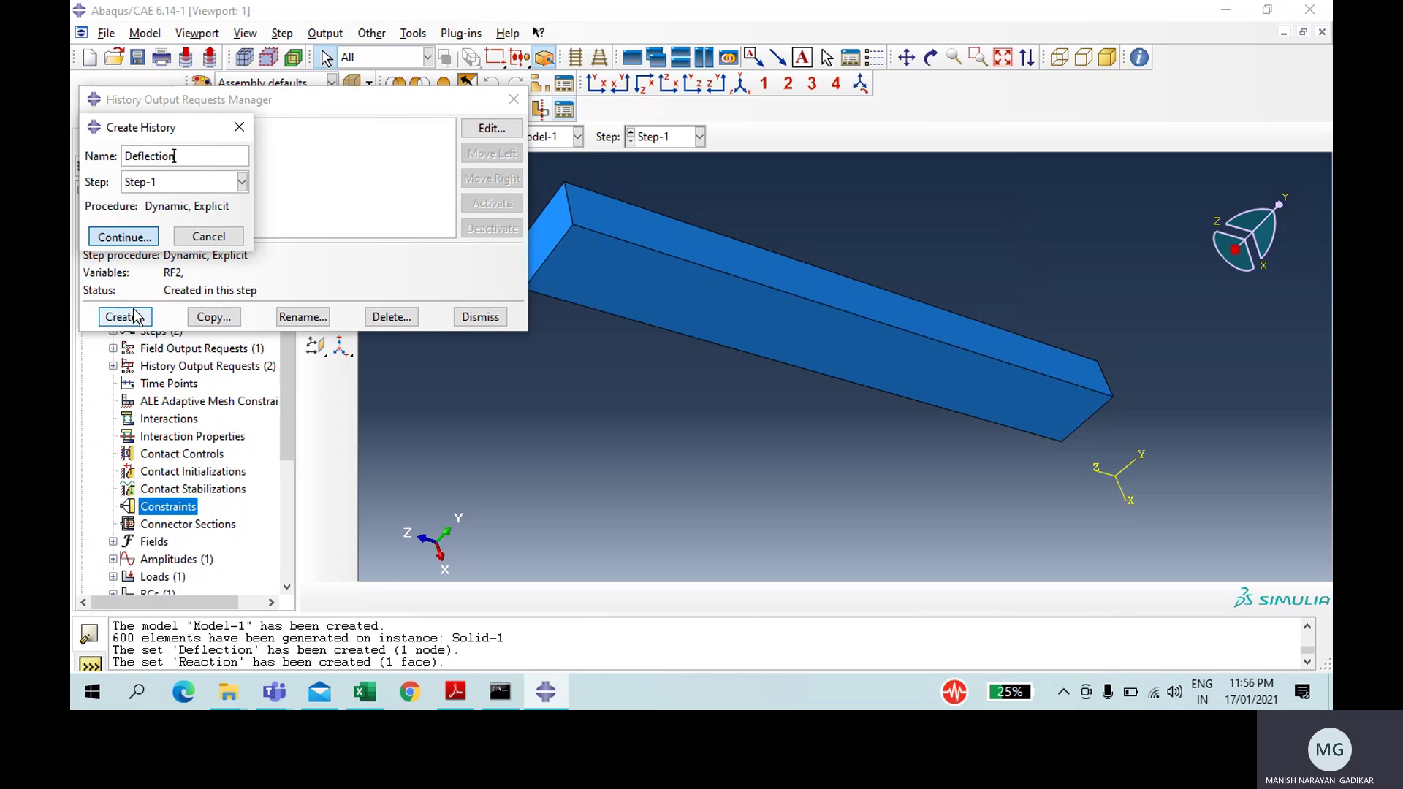
left_click(146, 236)
Step: Limit the Deflection history output request to the set Deflection, request only displacement U2, and close the requests manager
left_click(777, 138)
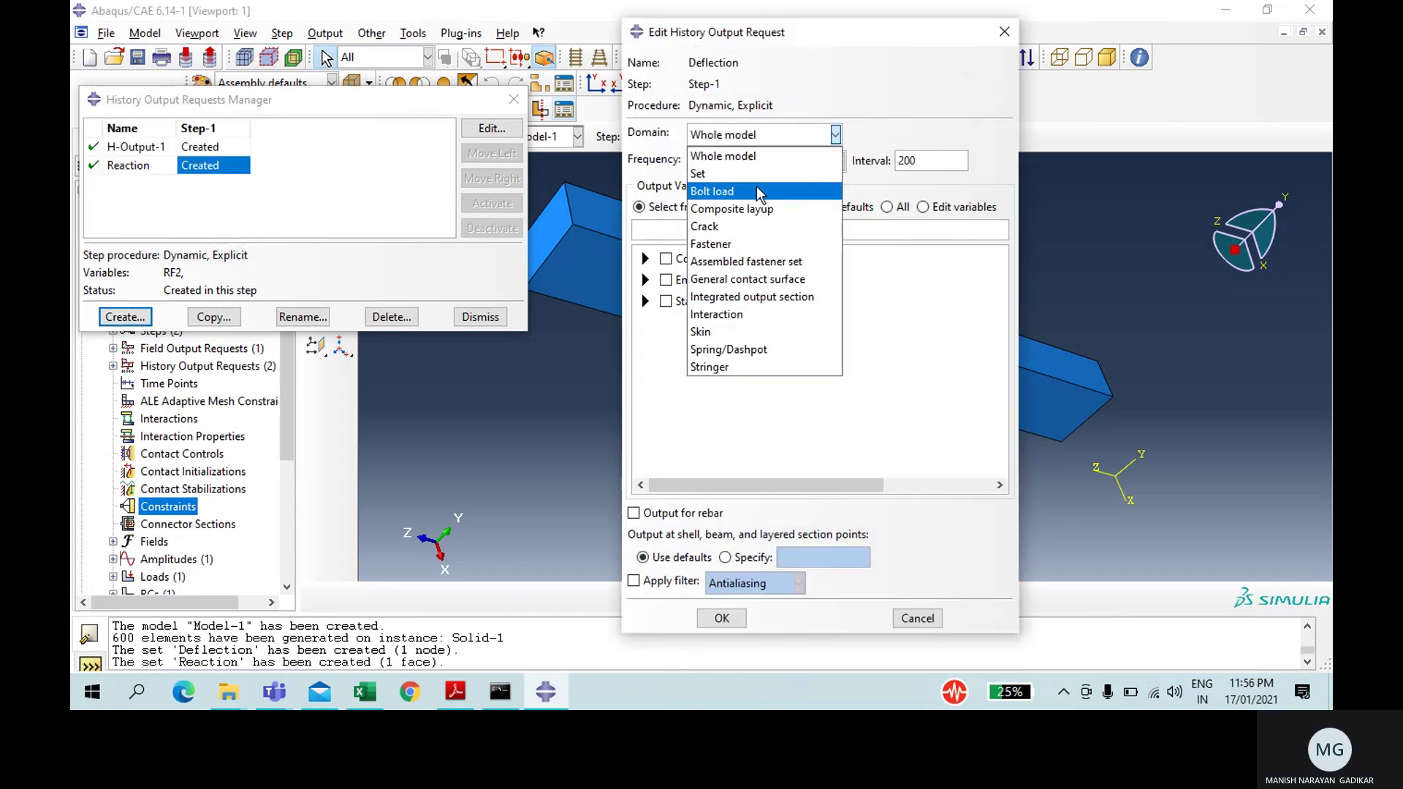
left_click(745, 174)
left_click(894, 136)
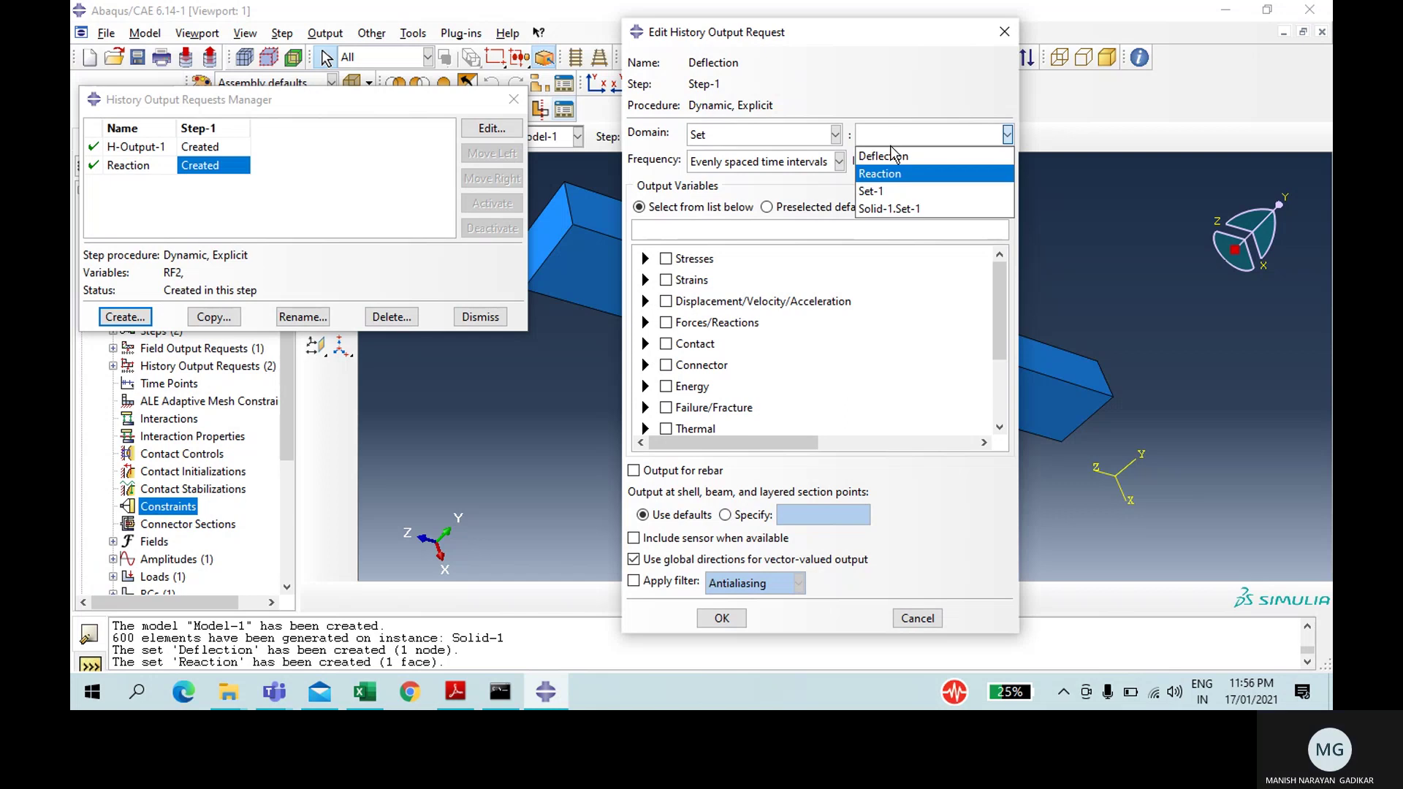
left_click(893, 150)
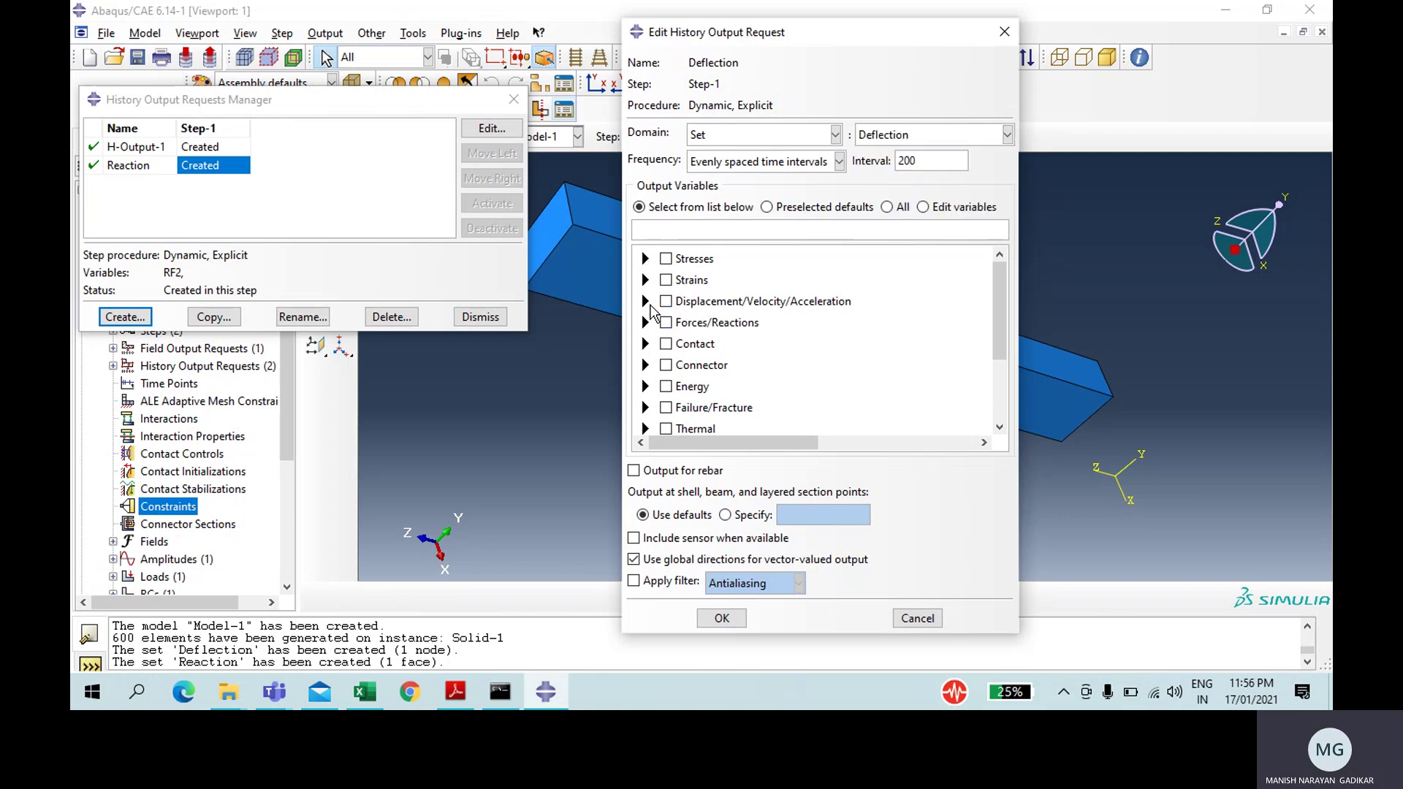
left_click(645, 301)
left_click(666, 319)
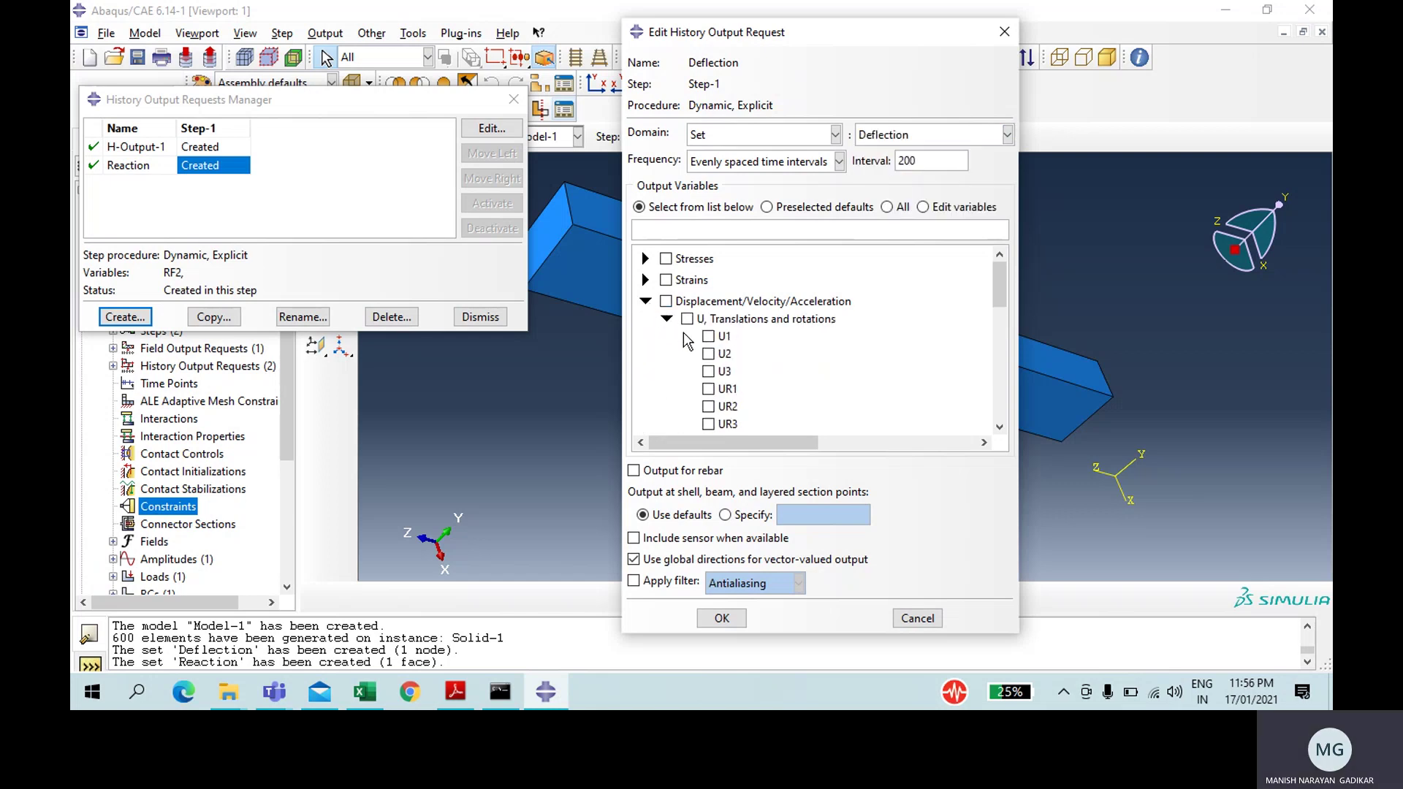
left_click(708, 354)
left_click(721, 618)
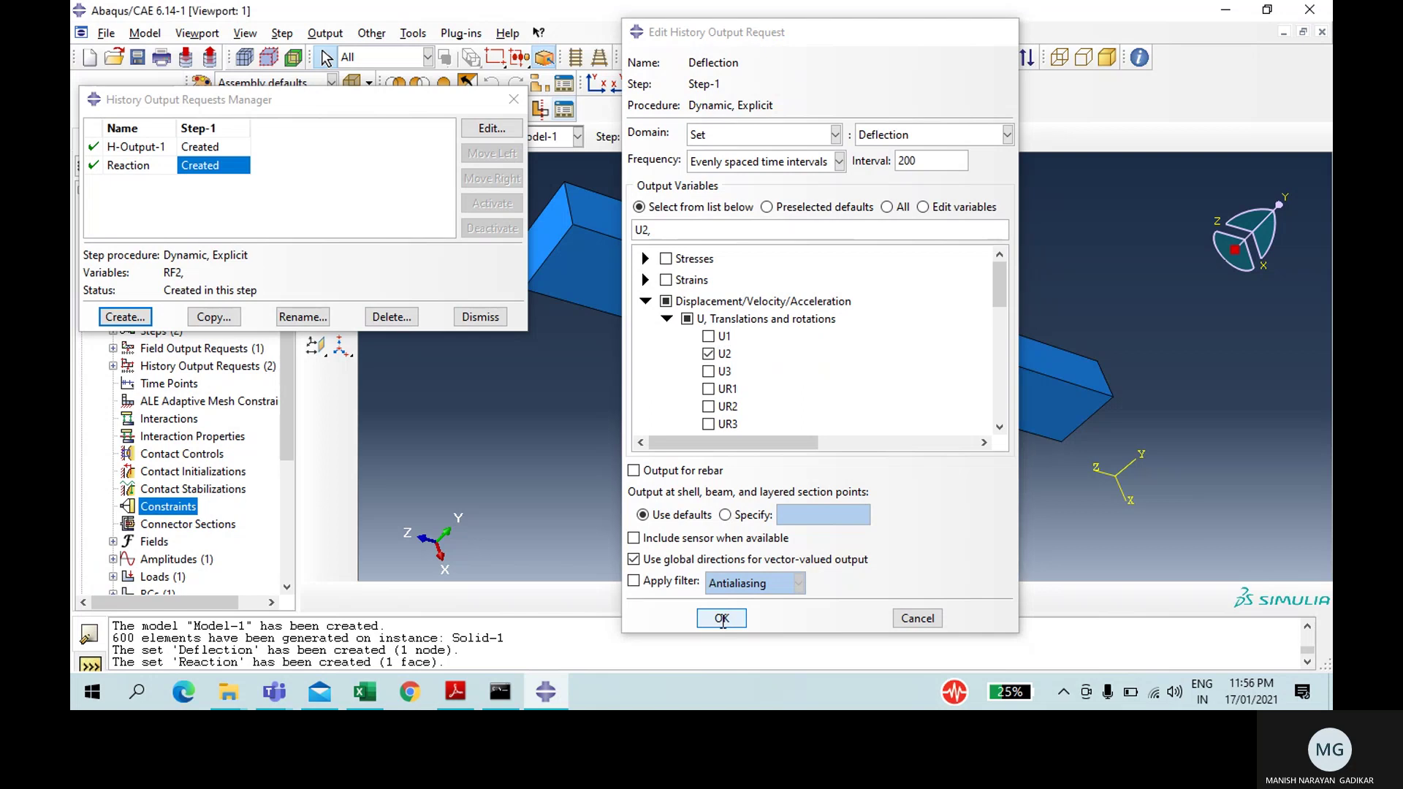
left_click(529, 97)
left_click(511, 100)
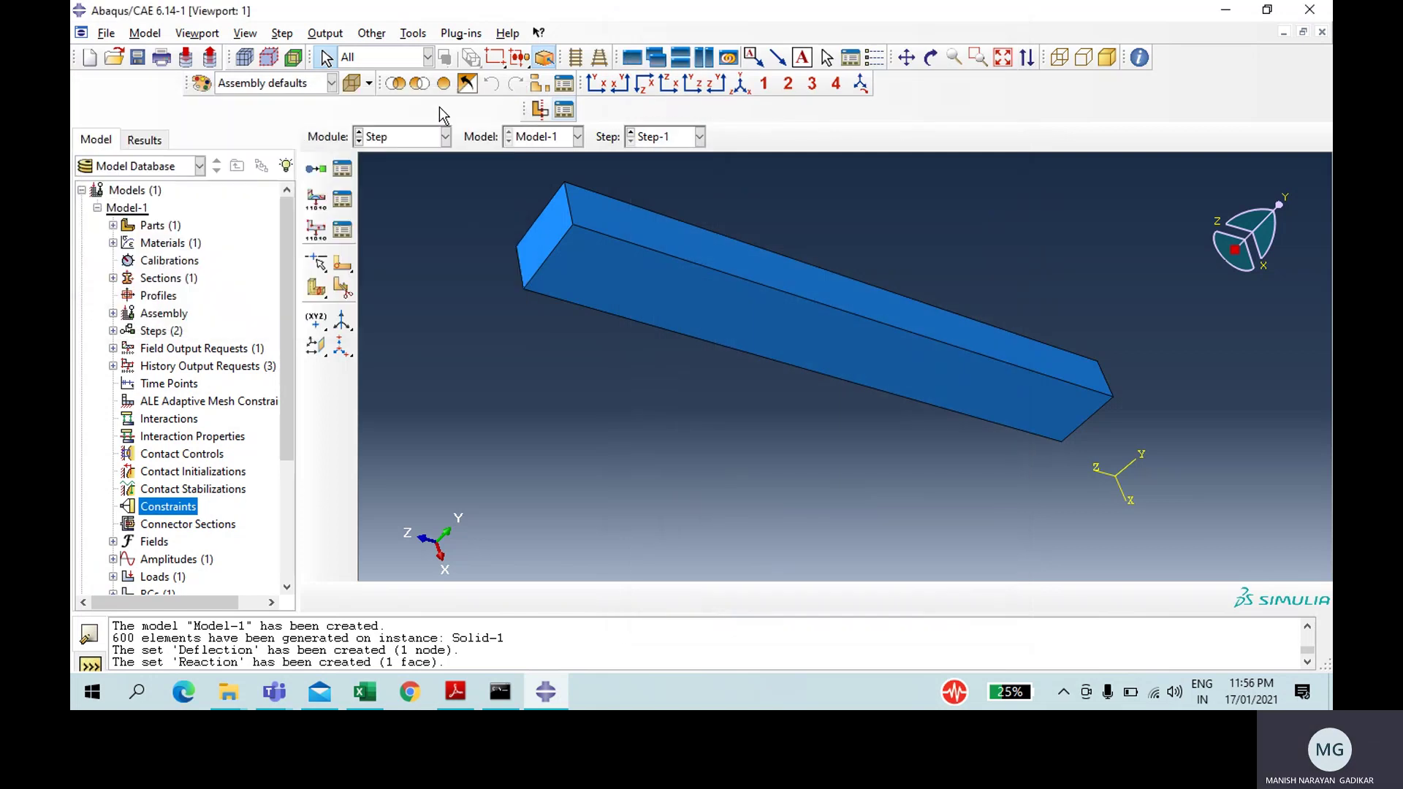
Step: In the Job module, create a full analysis job named Solid for Model-1 with the default settings
left_click(415, 137)
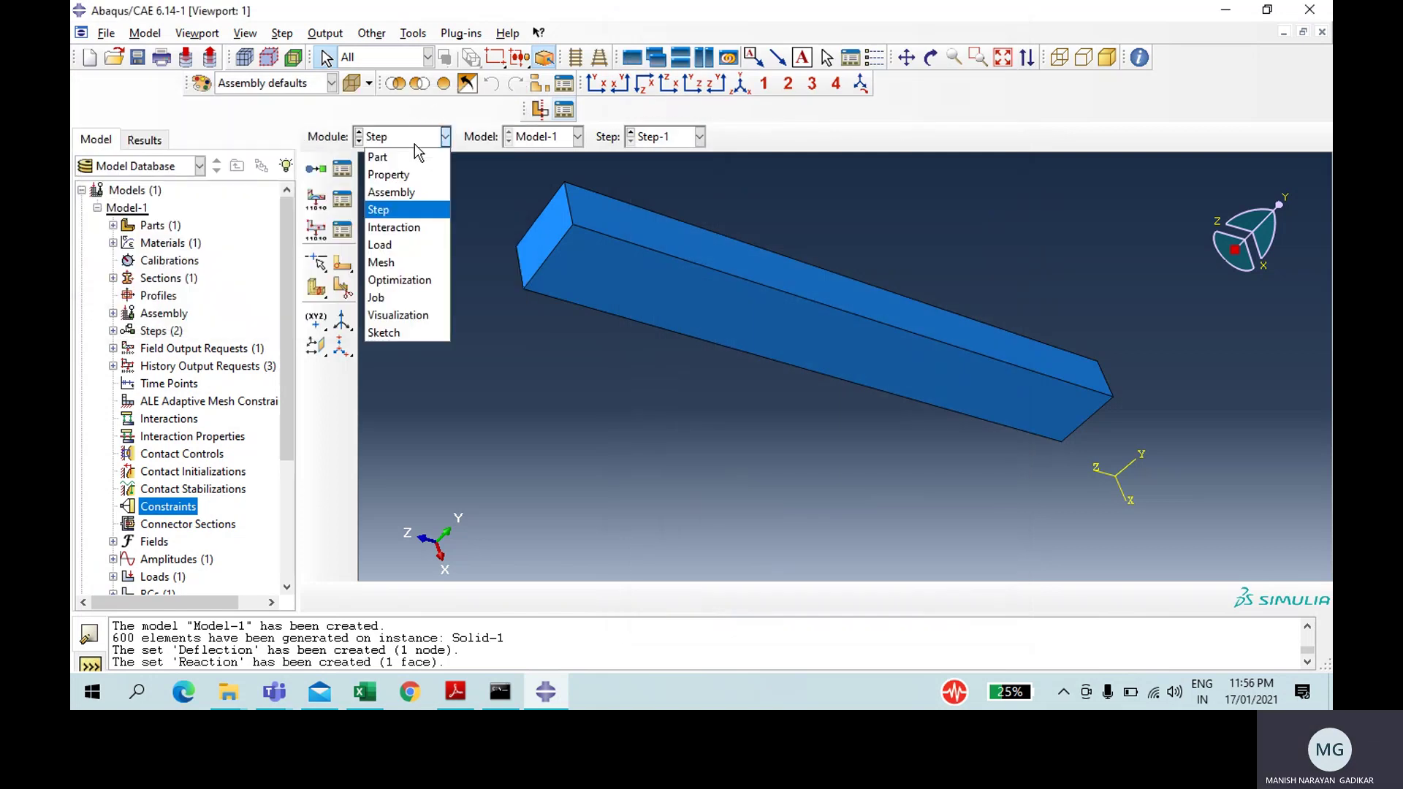
left_click(411, 299)
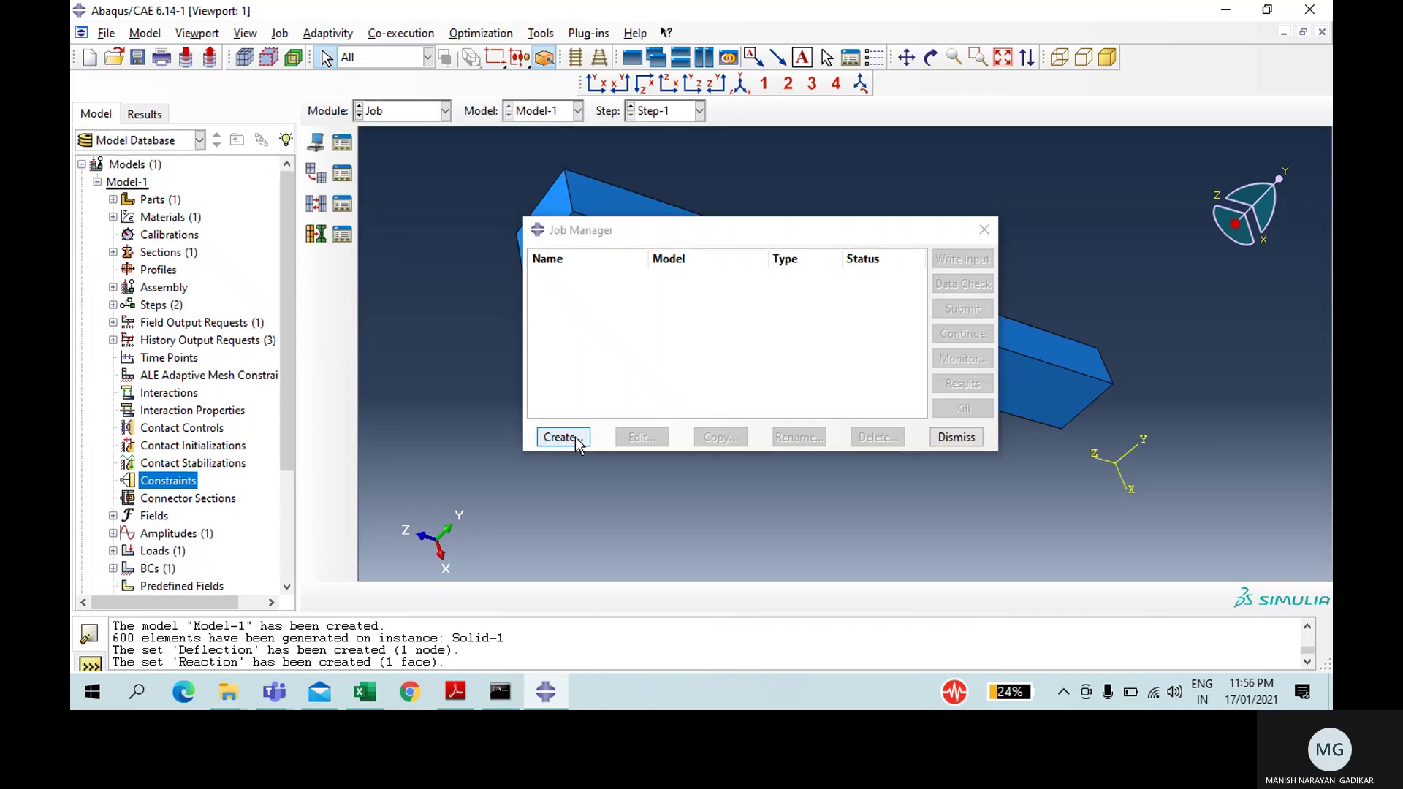
left_click(562, 437)
type("Solid")
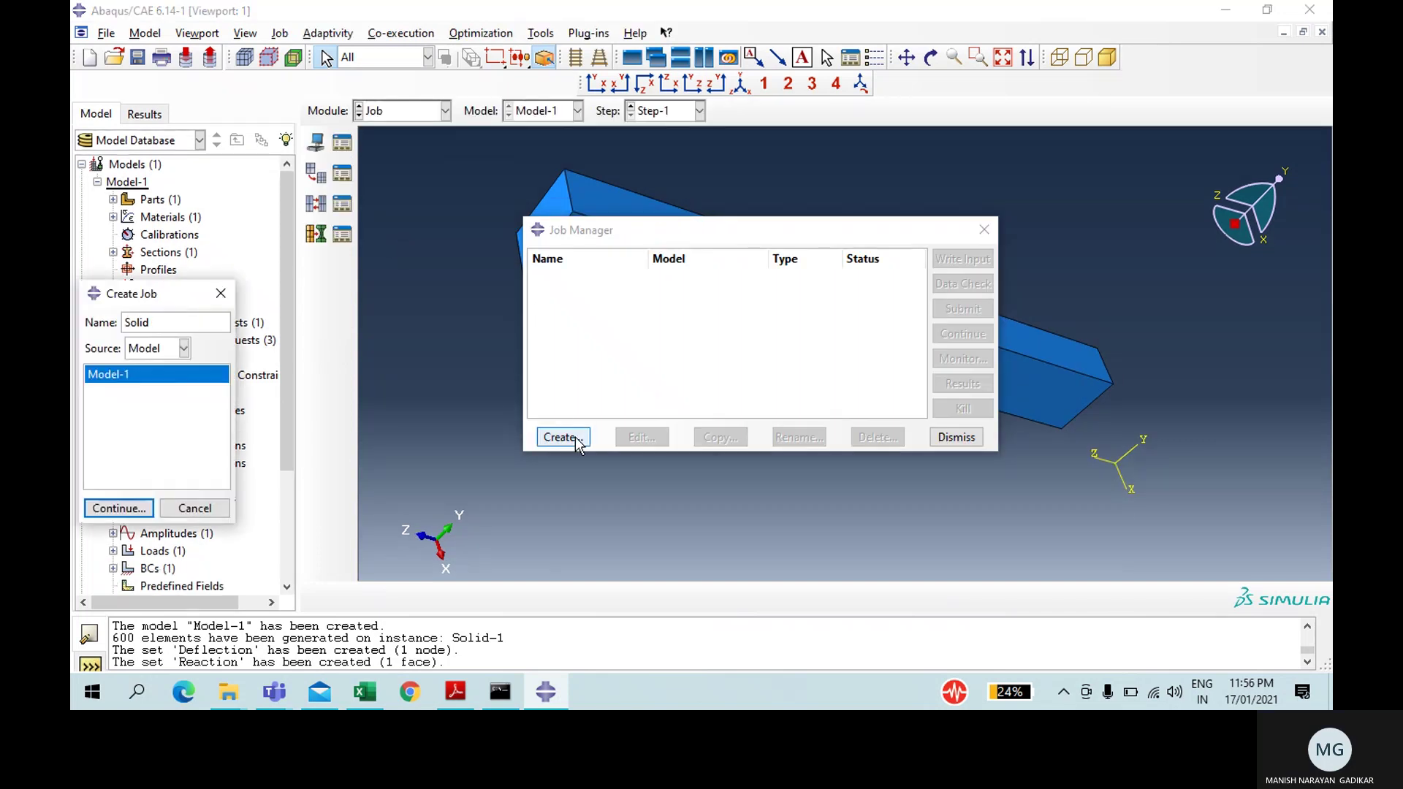
key("Return")
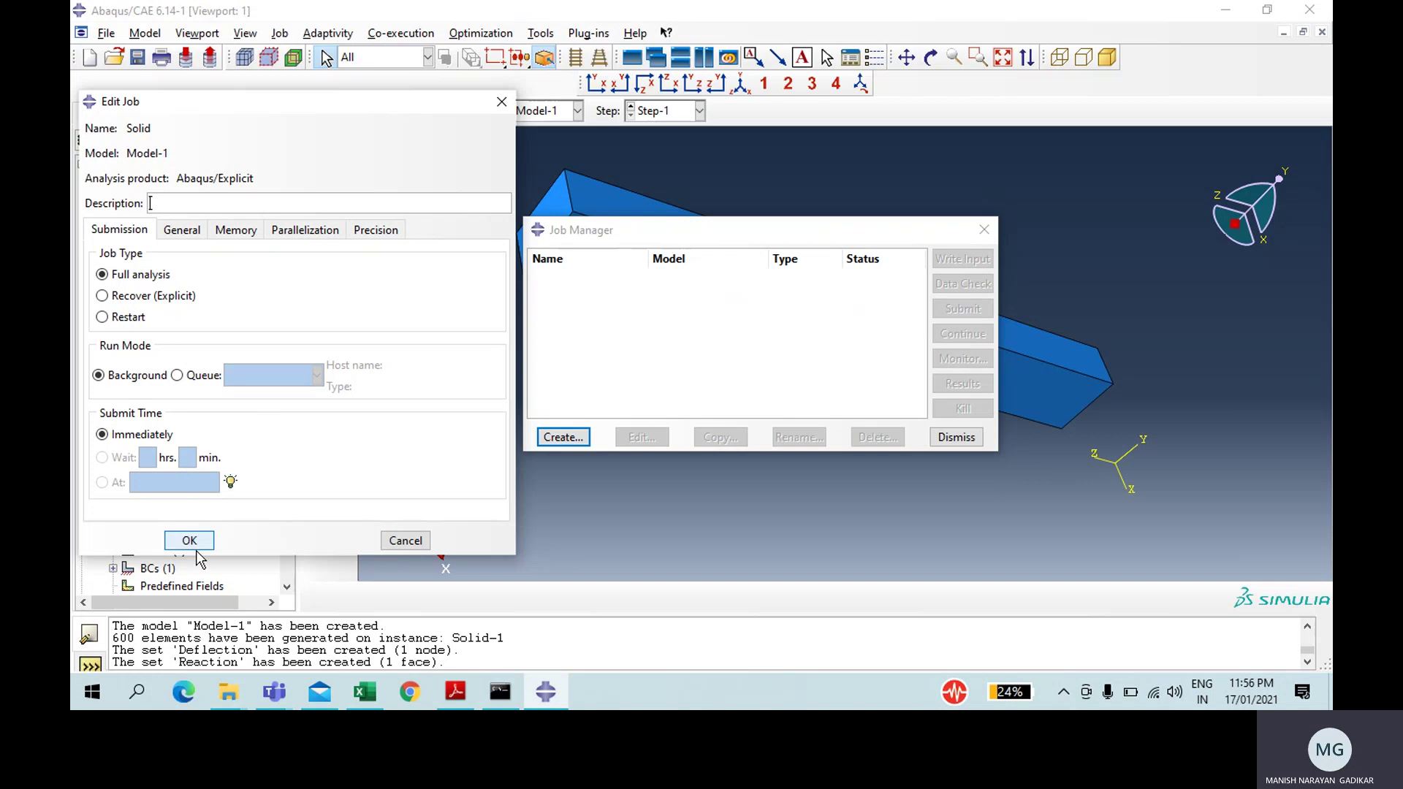
left_click(190, 540)
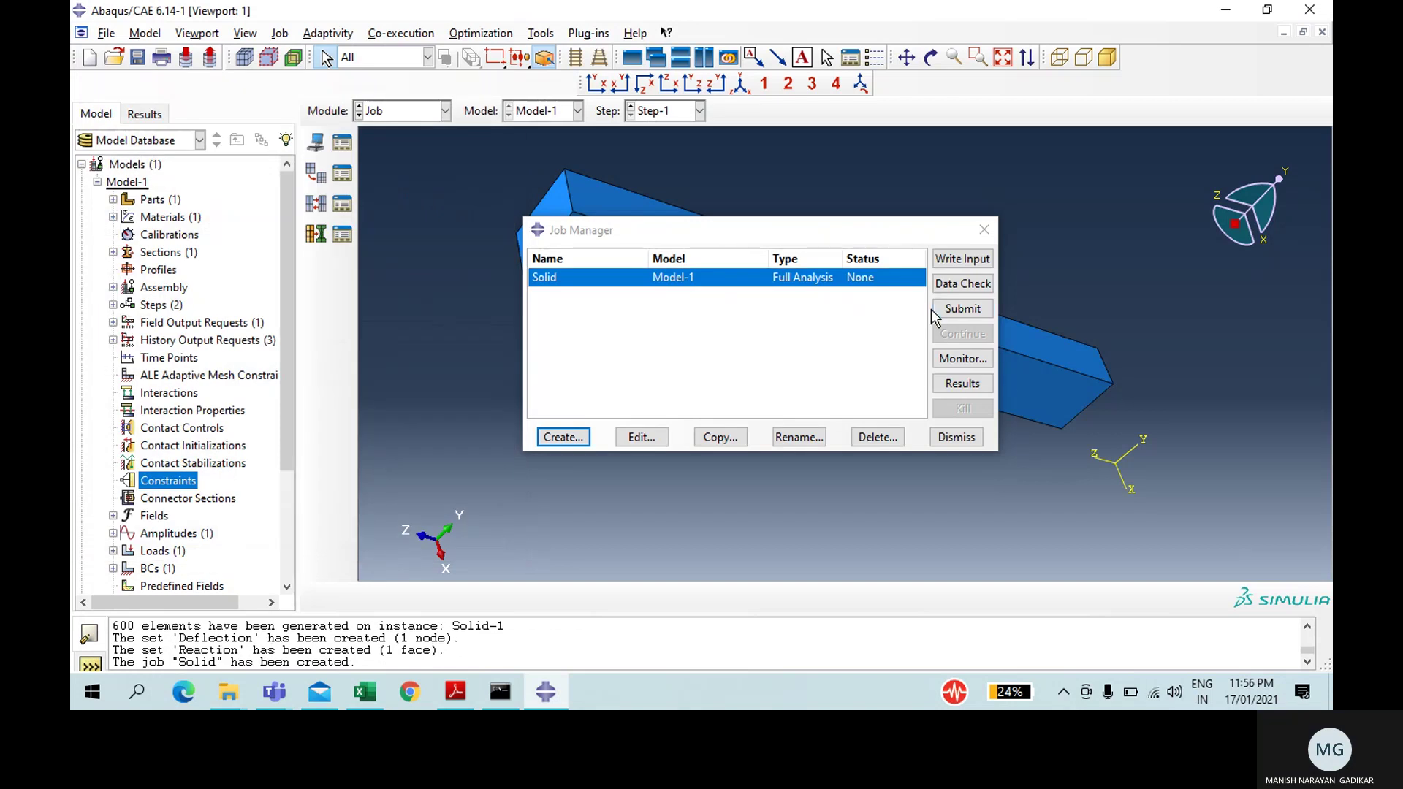
Step: Submit the Solid job, overwriting the existing job files, and monitor its progress until the analysis finishes
left_click(960, 309)
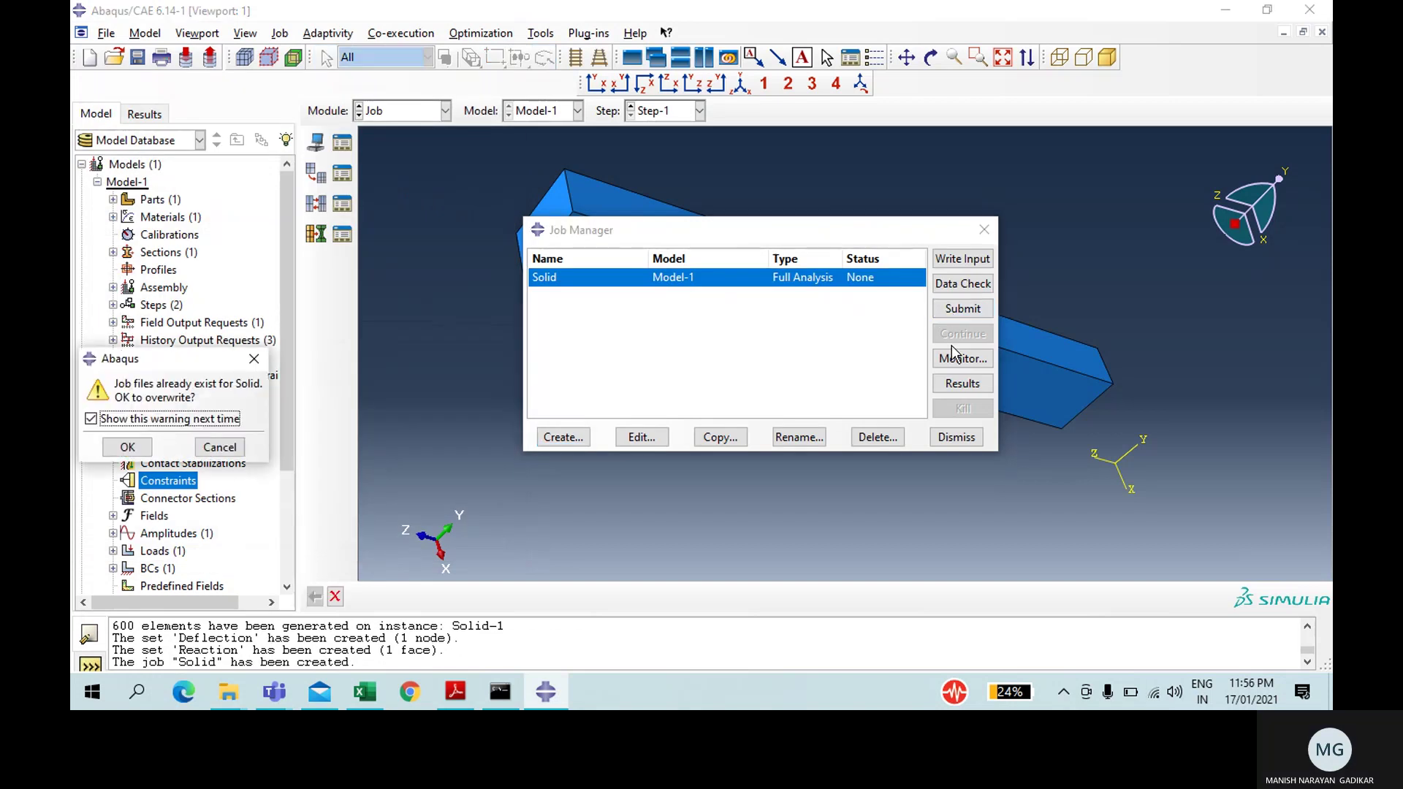
left_click(120, 446)
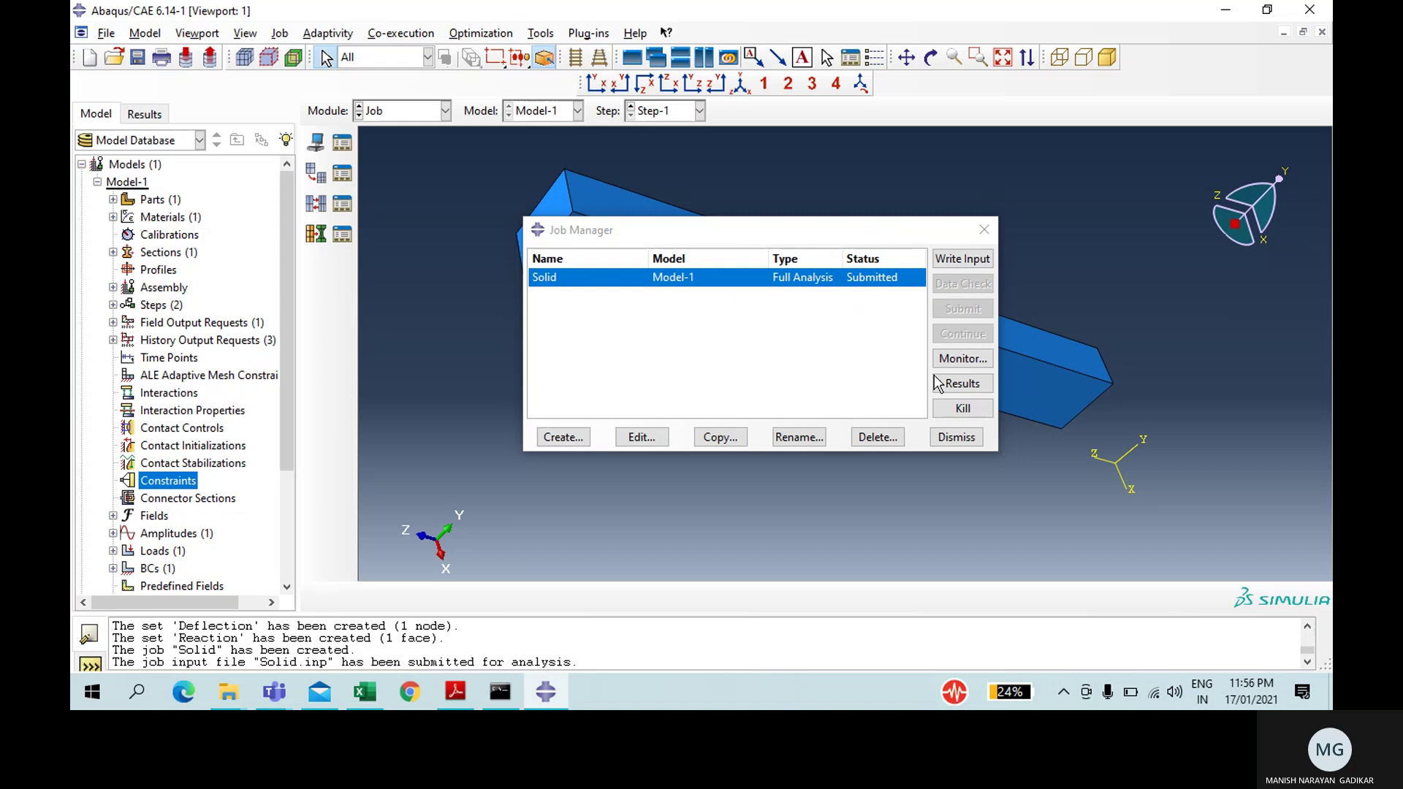
left_click(963, 358)
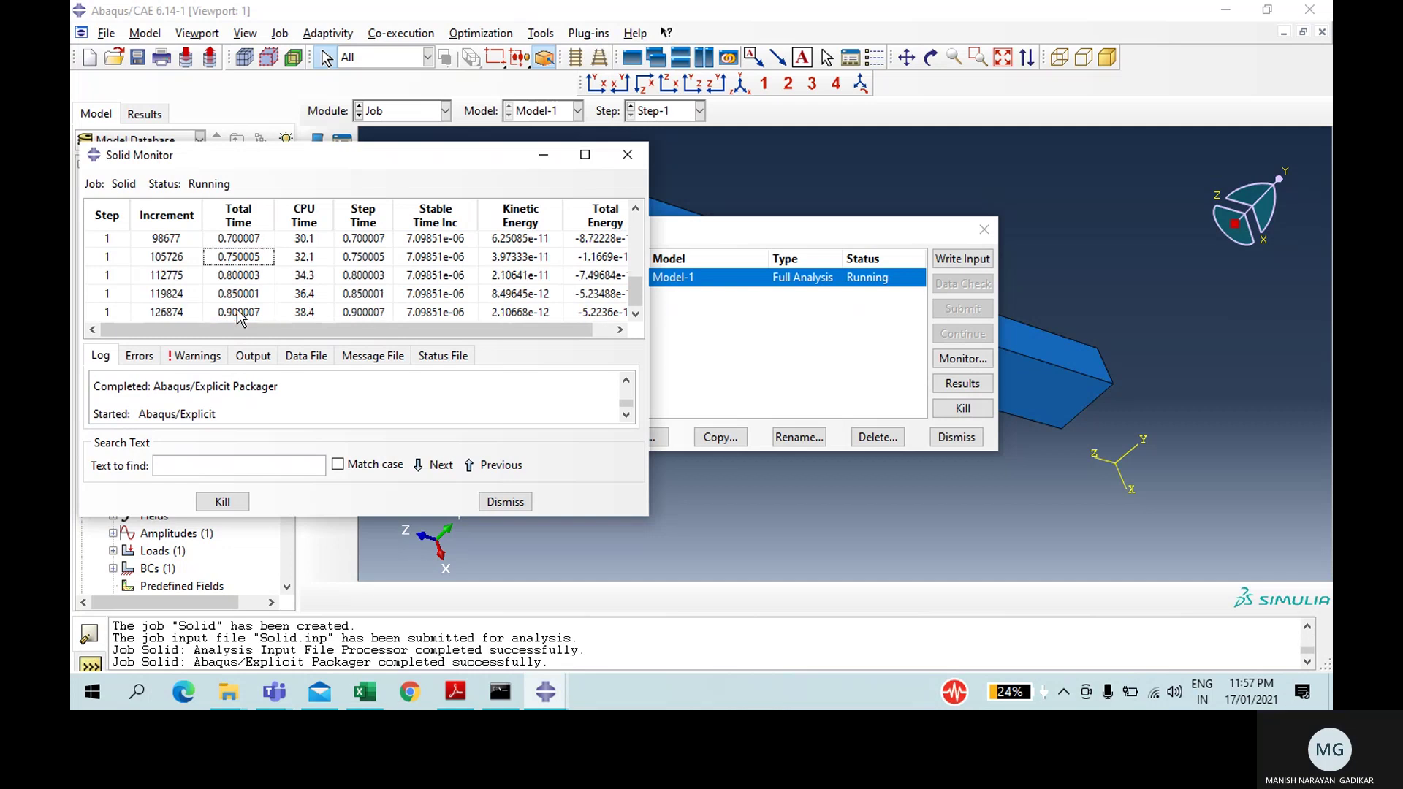
left_click(238, 312)
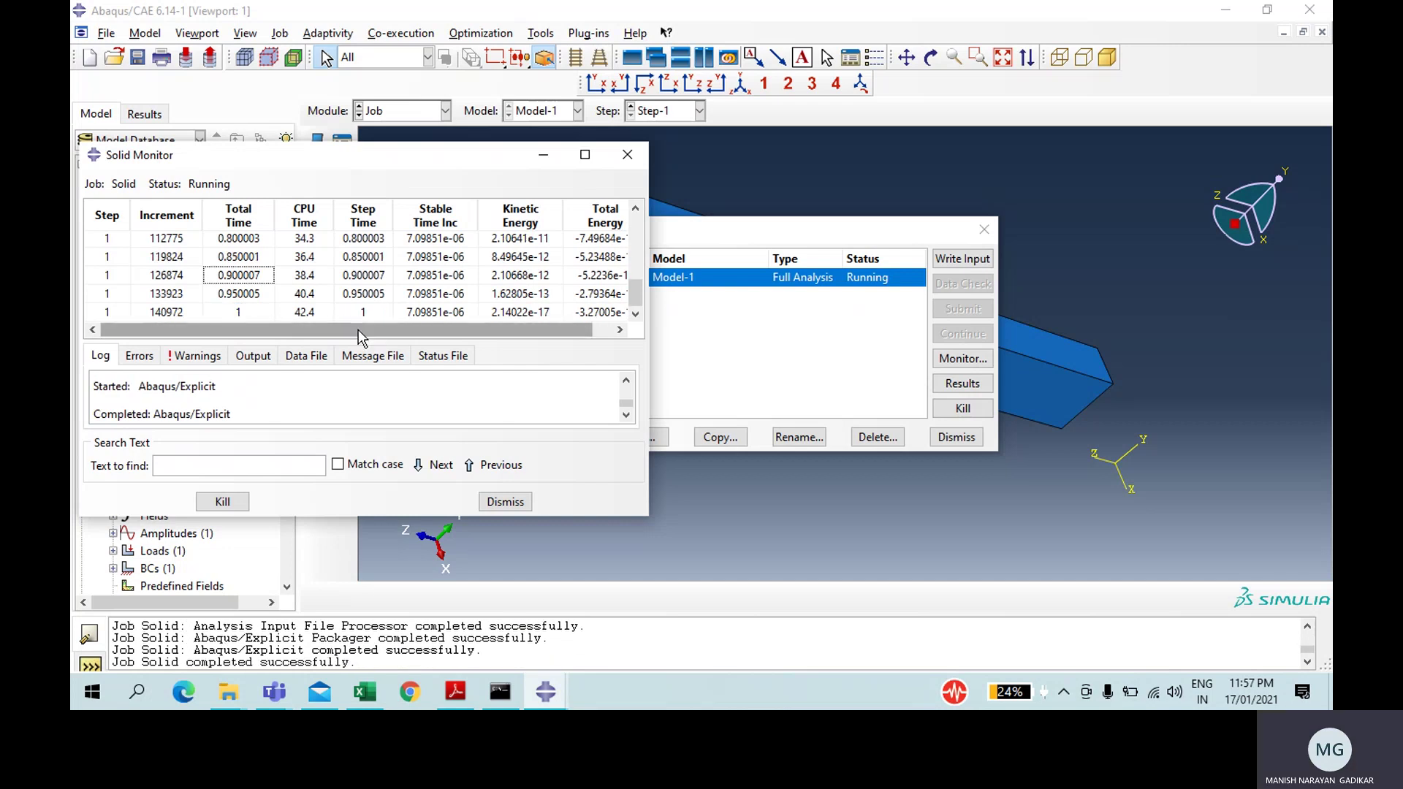
left_click(508, 507)
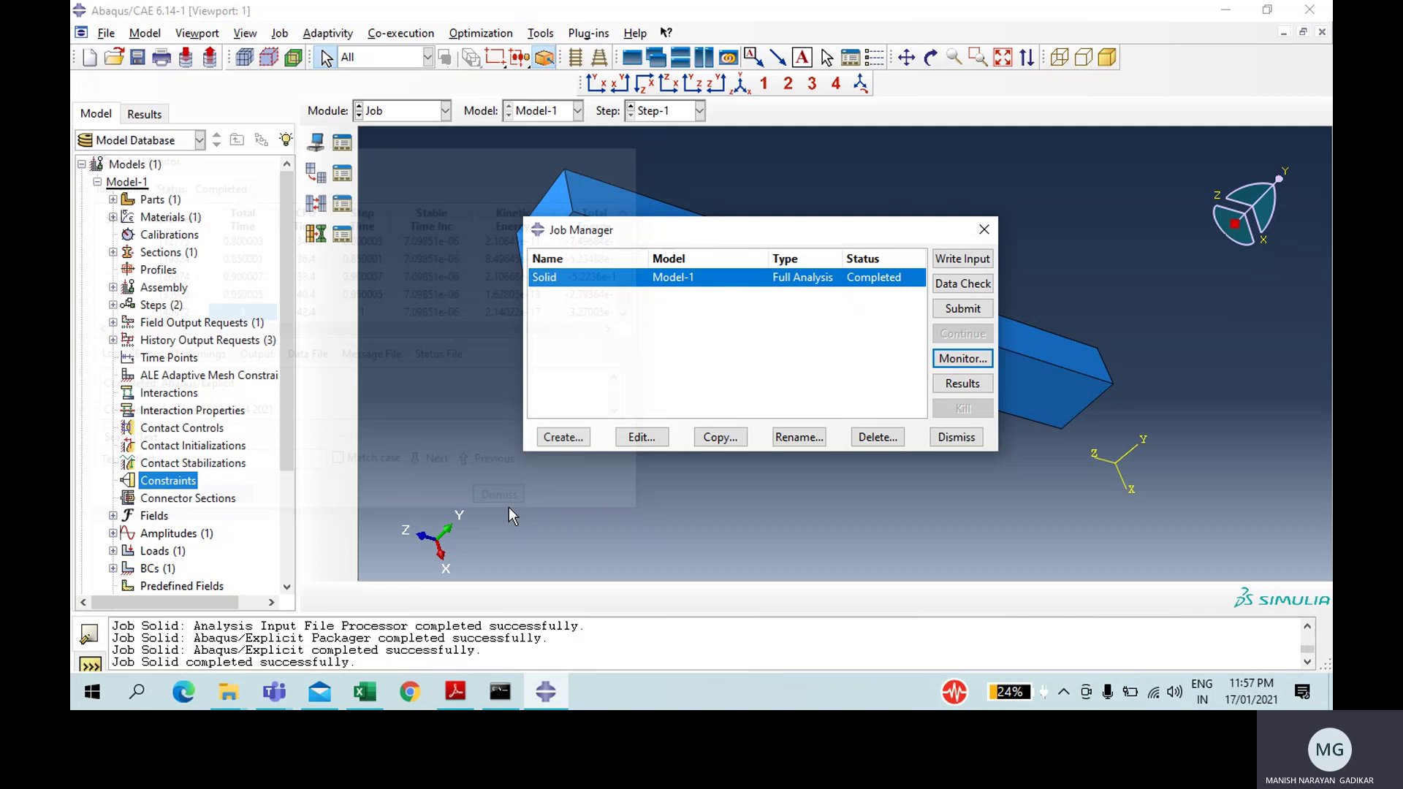
Step: Open the Solid job's results and plot the contours of displacement component U2 on the beam
left_click(964, 385)
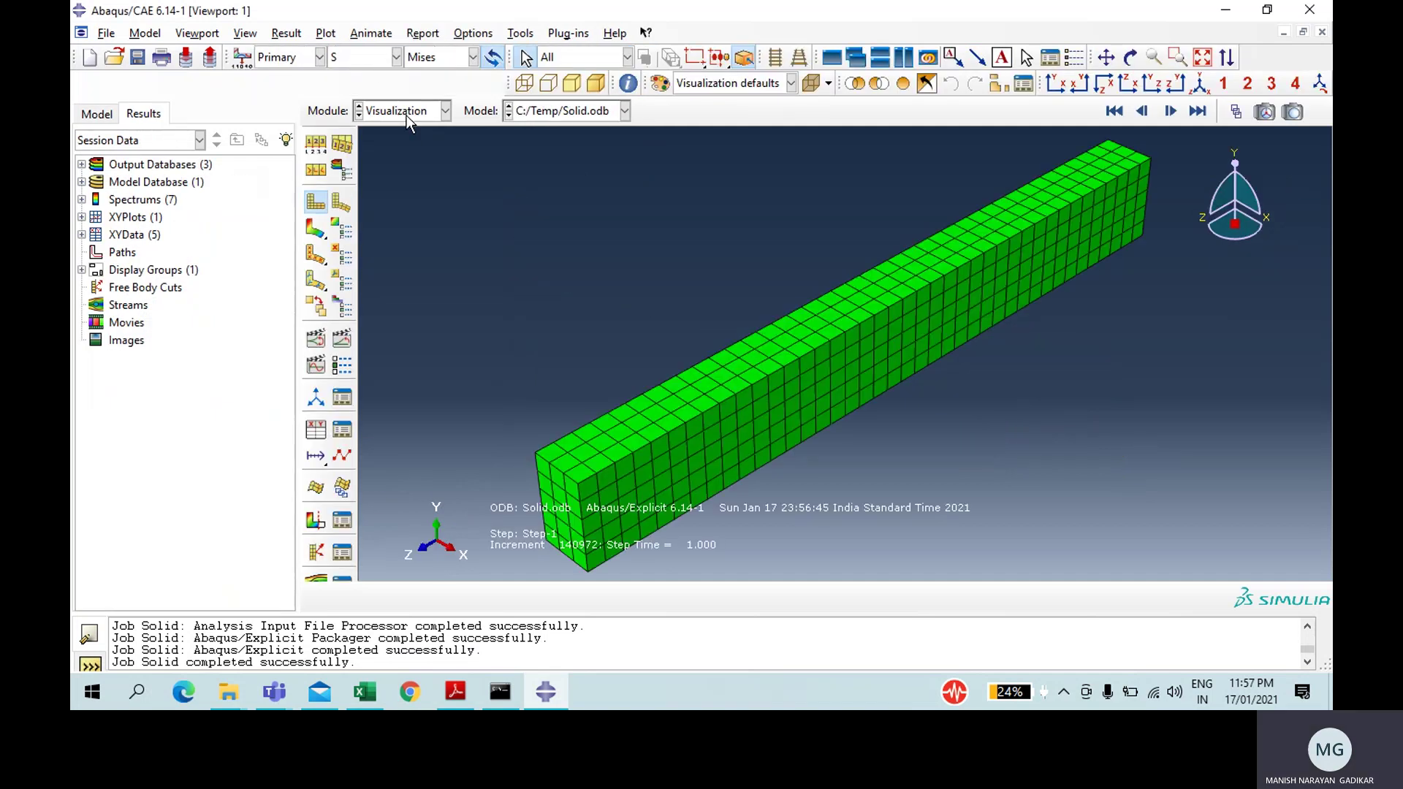
left_click(368, 58)
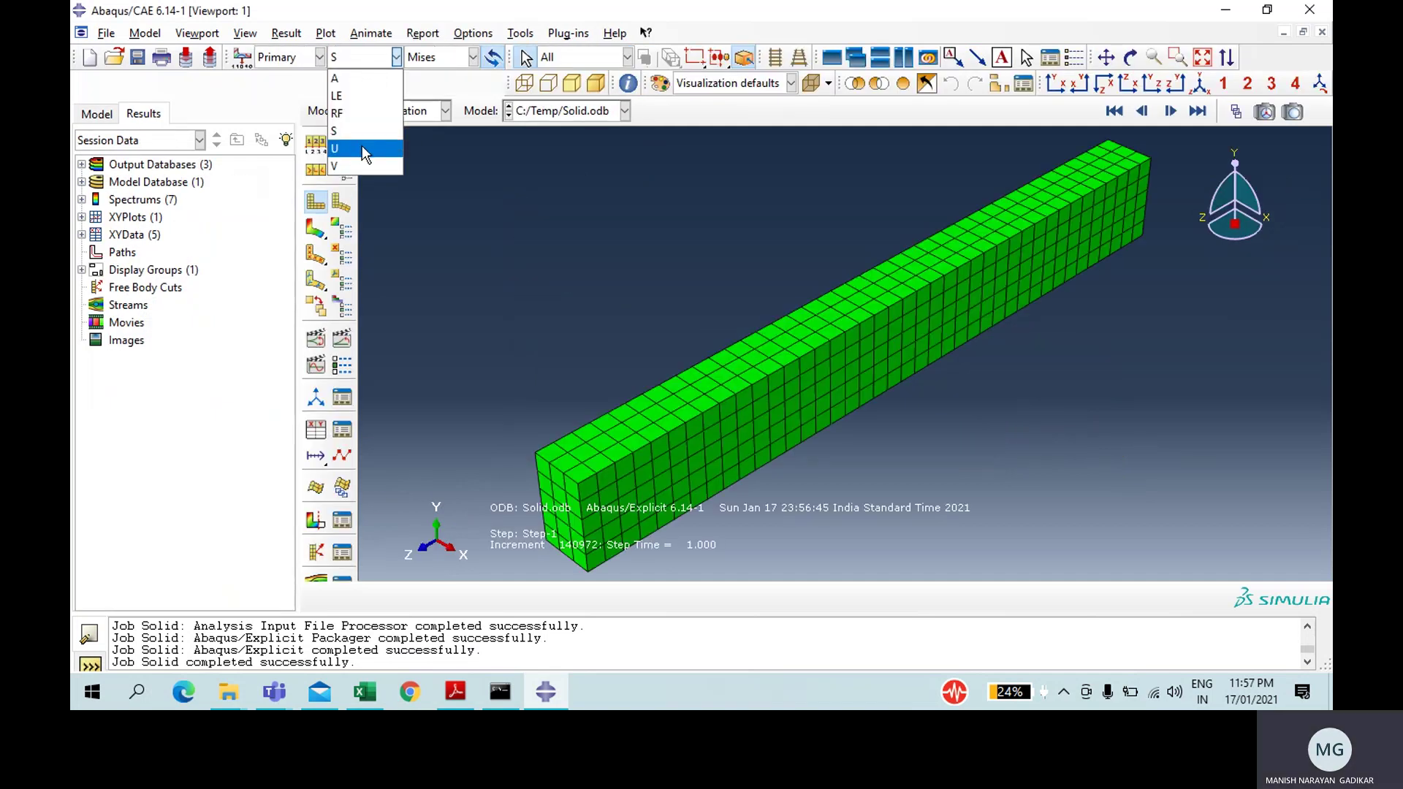
left_click(361, 148)
left_click(418, 57)
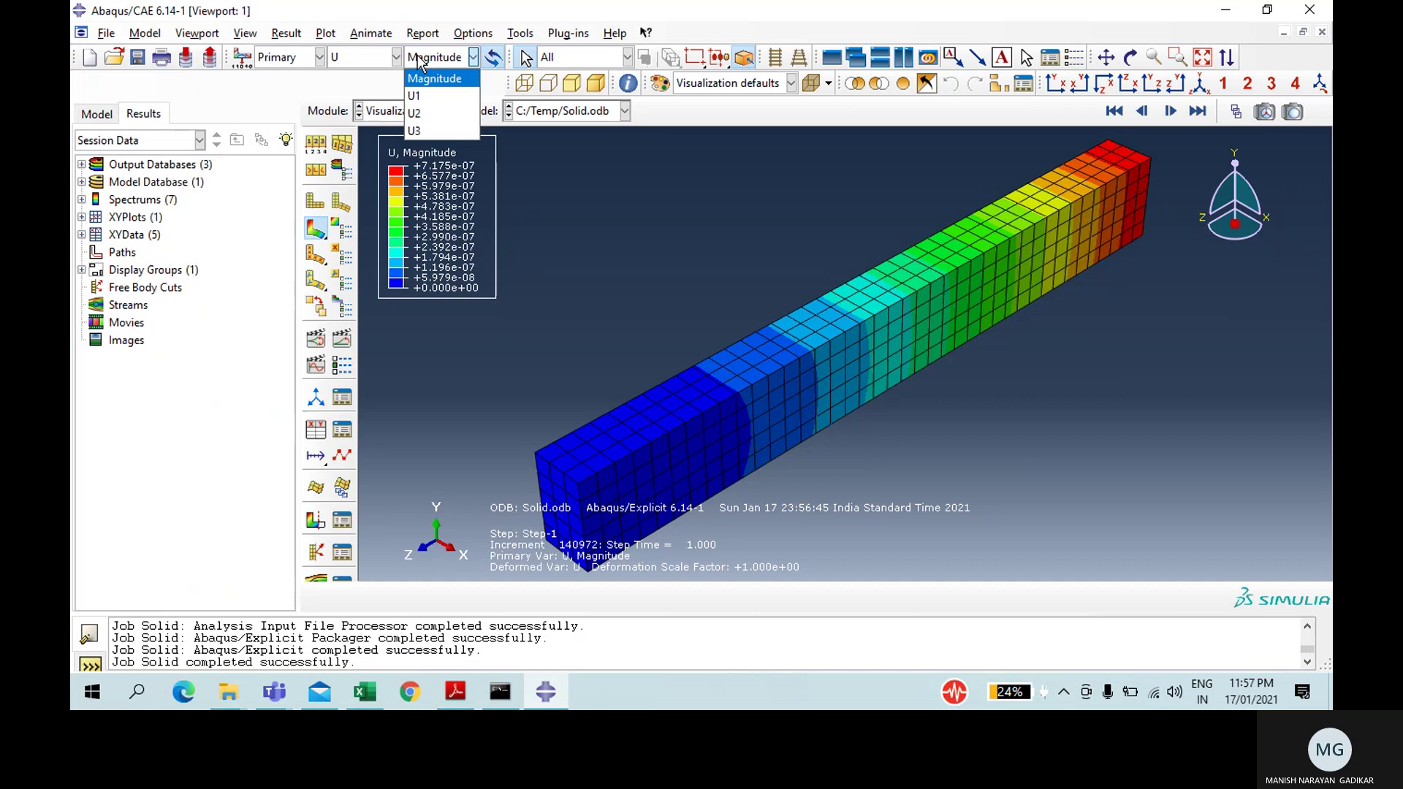
left_click(418, 114)
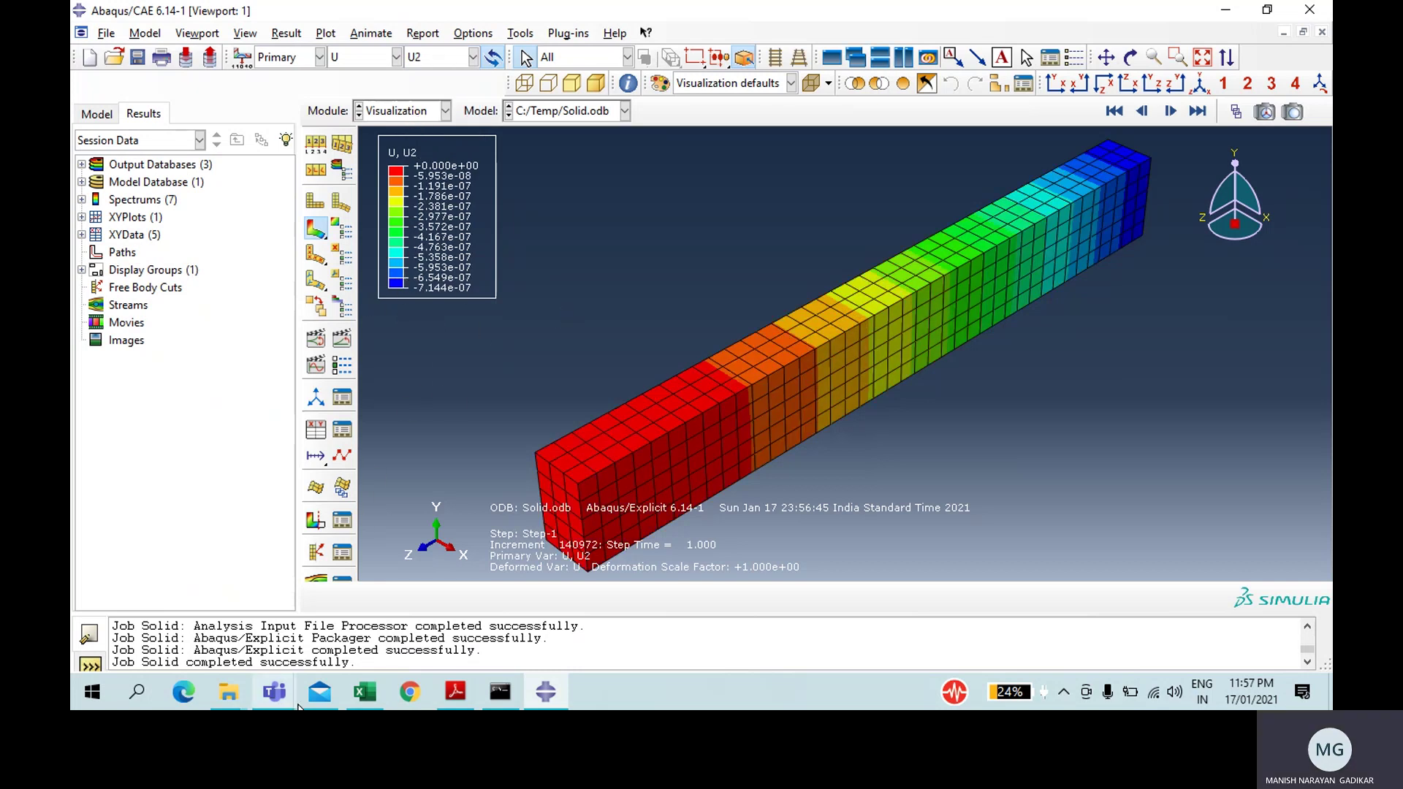
Step: Switch to the Assignment 3 workbook in Excel, review the Solid table's traction load results by element size, and return to Abaqus
left_click(365, 691)
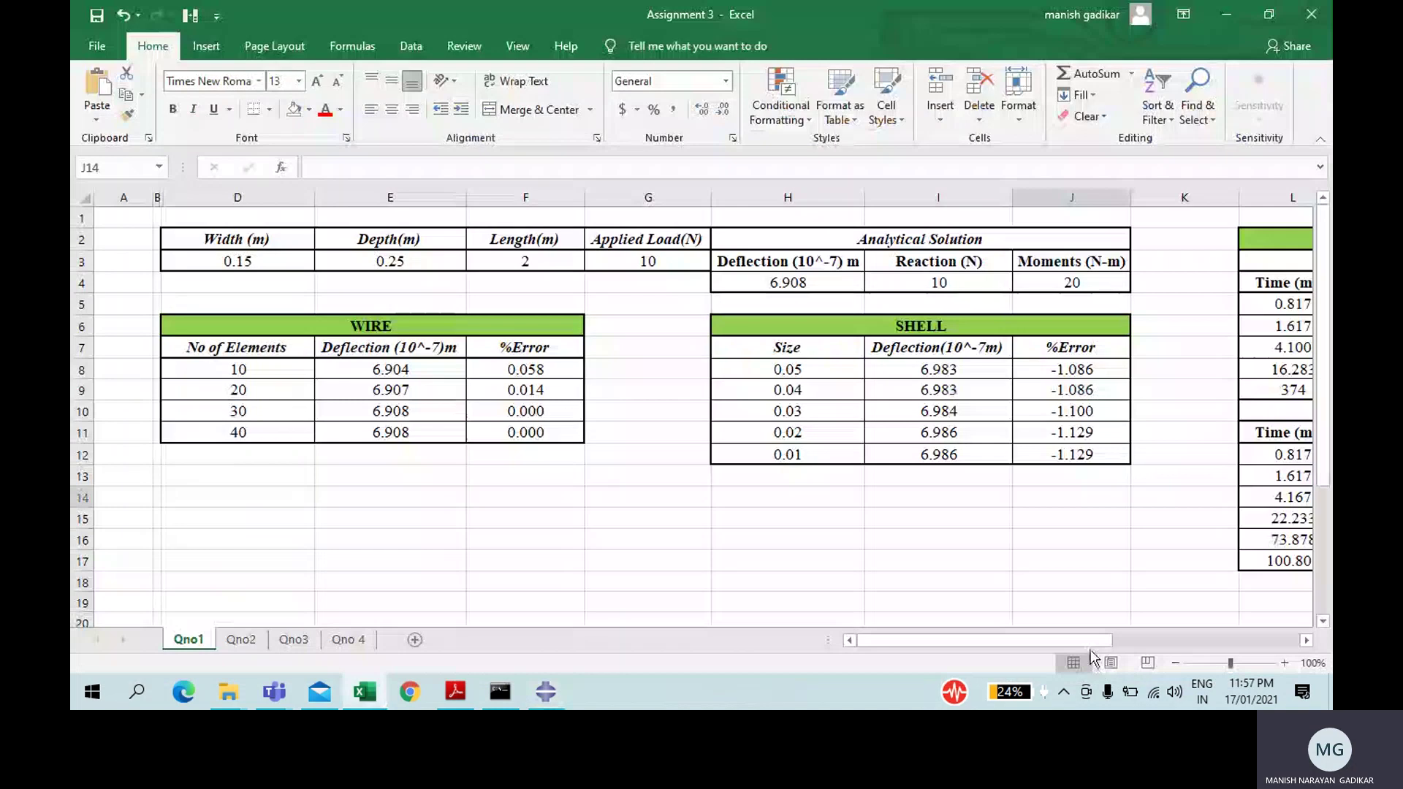
left_click_drag(1087, 643, 1290, 639)
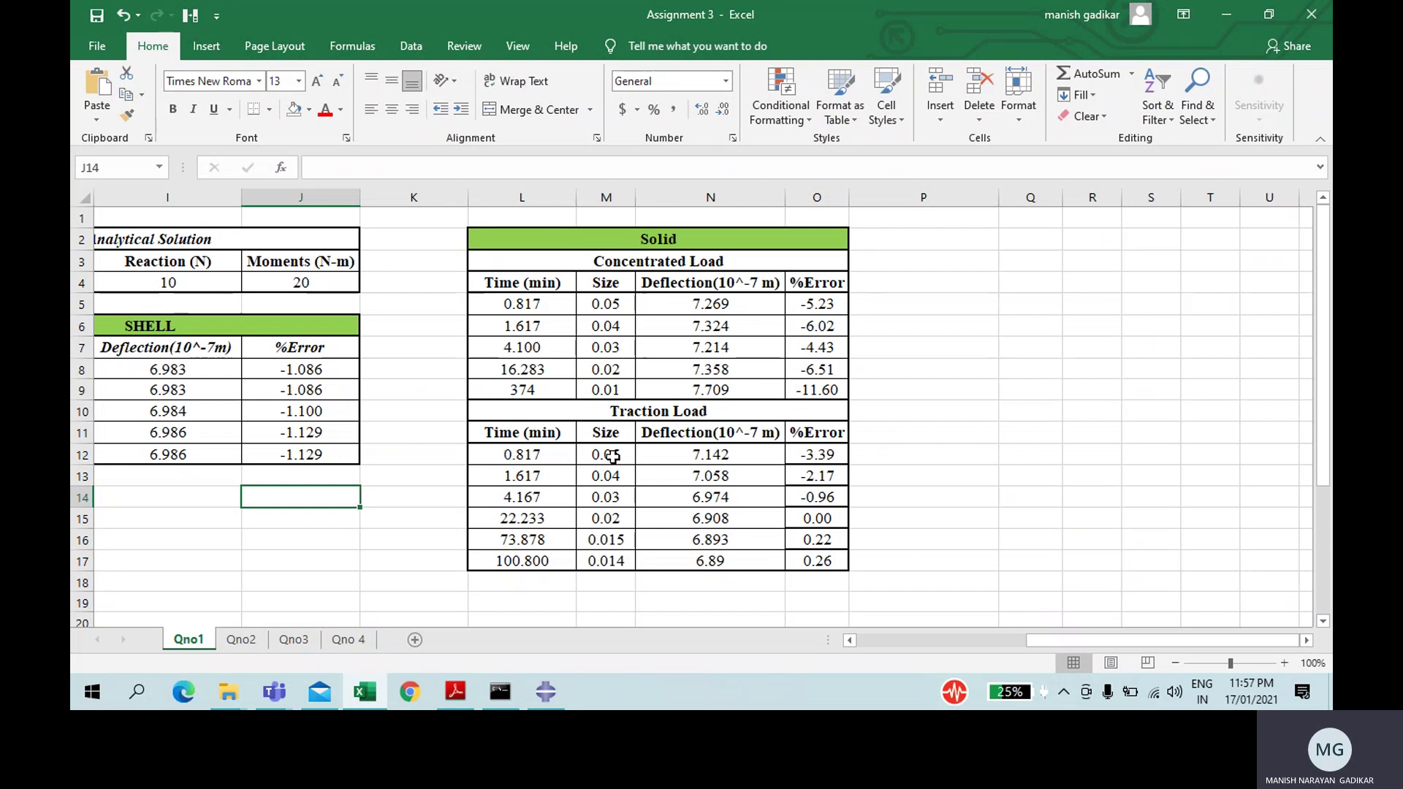
left_click(607, 519)
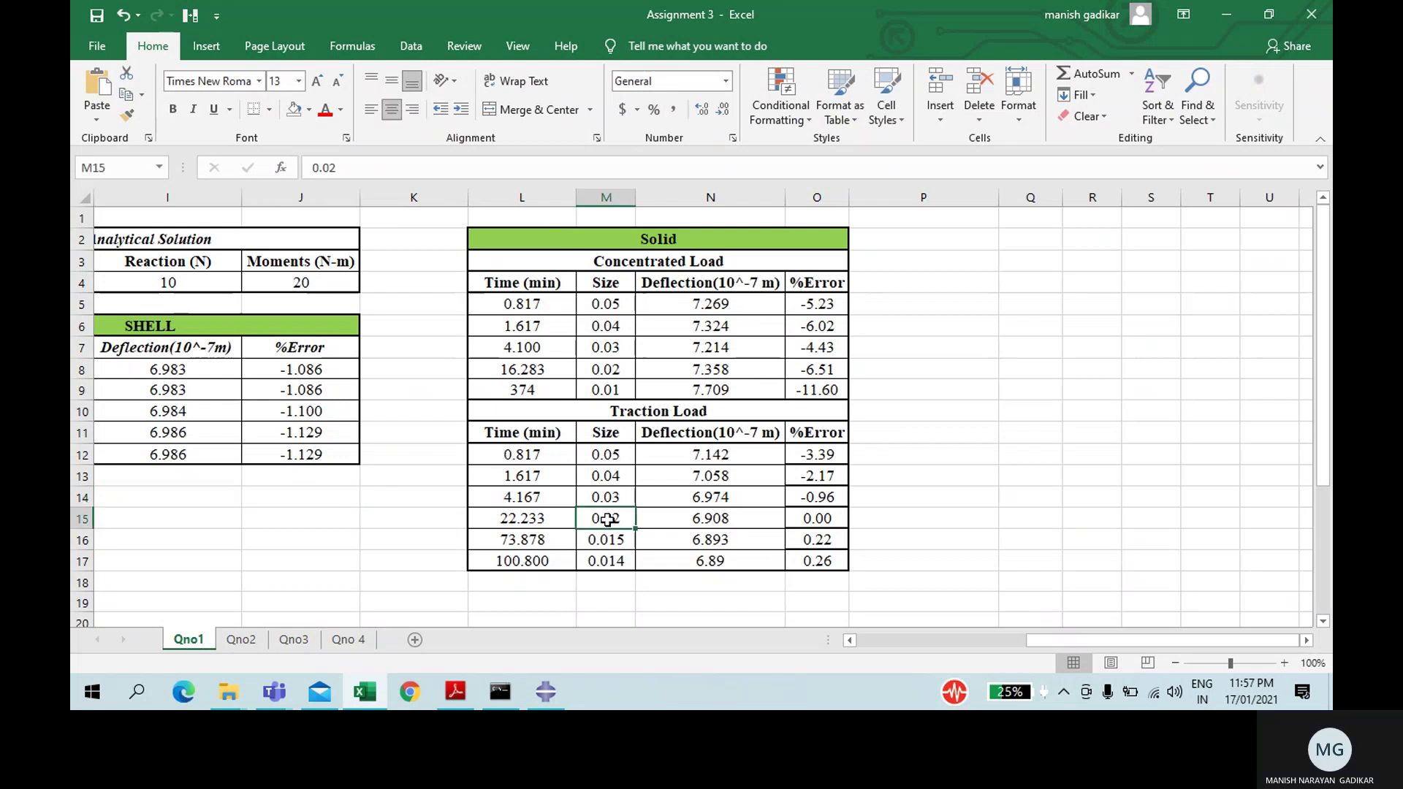
left_click_drag(531, 521, 821, 563)
left_click(617, 521)
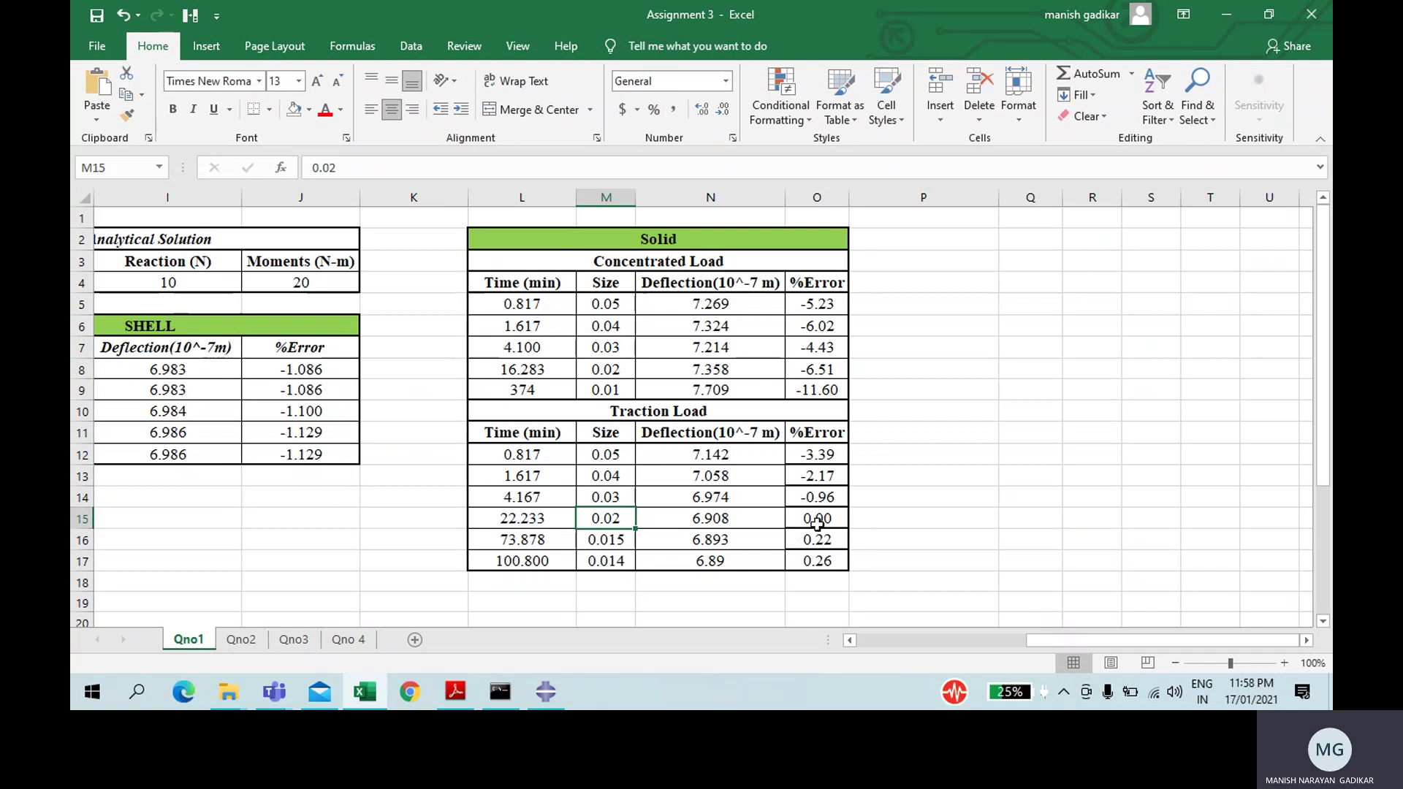
left_click(364, 691)
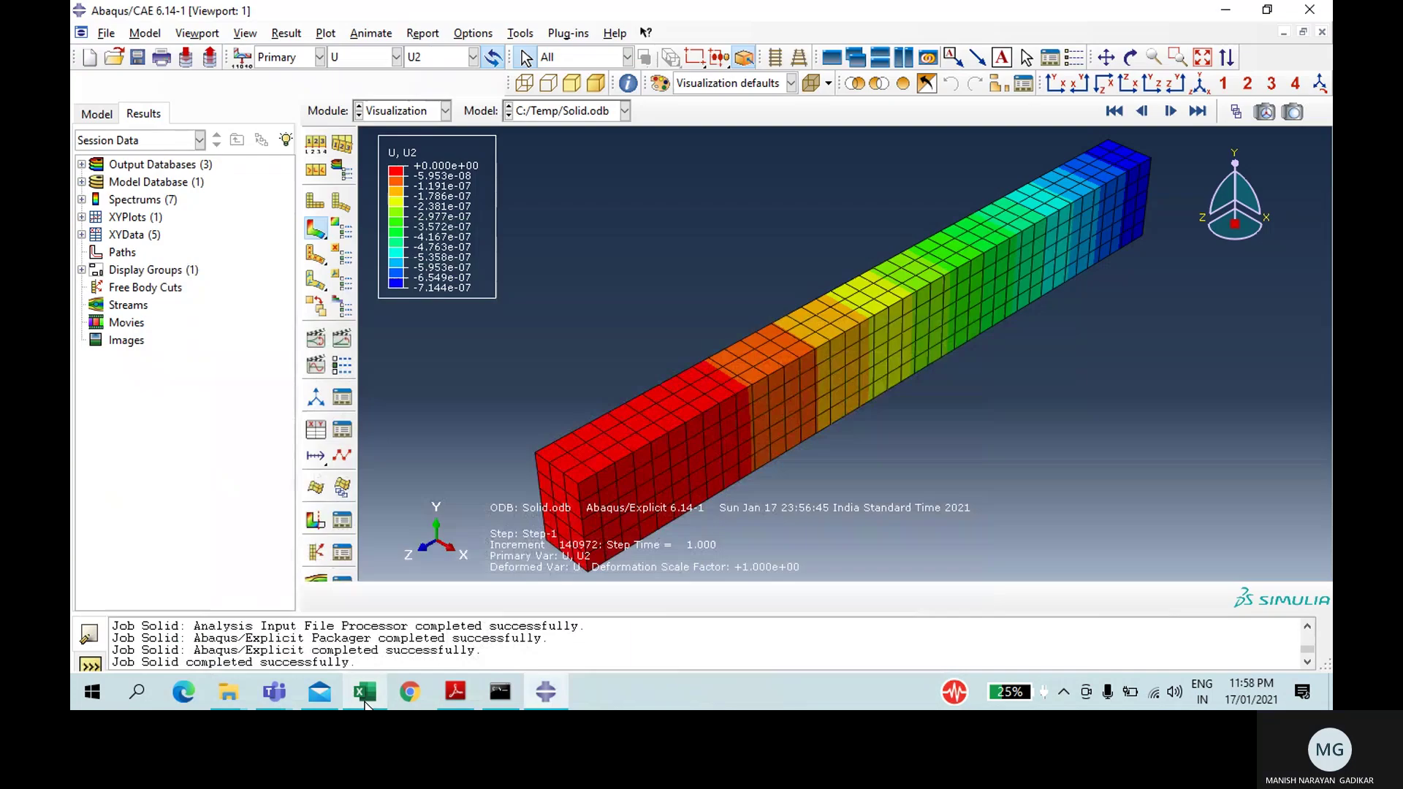
Step: Create XY data from ODB history output, selecting all RF2 reaction forces of the nodes in the REACTION set
left_click(317, 431)
left_click(972, 228)
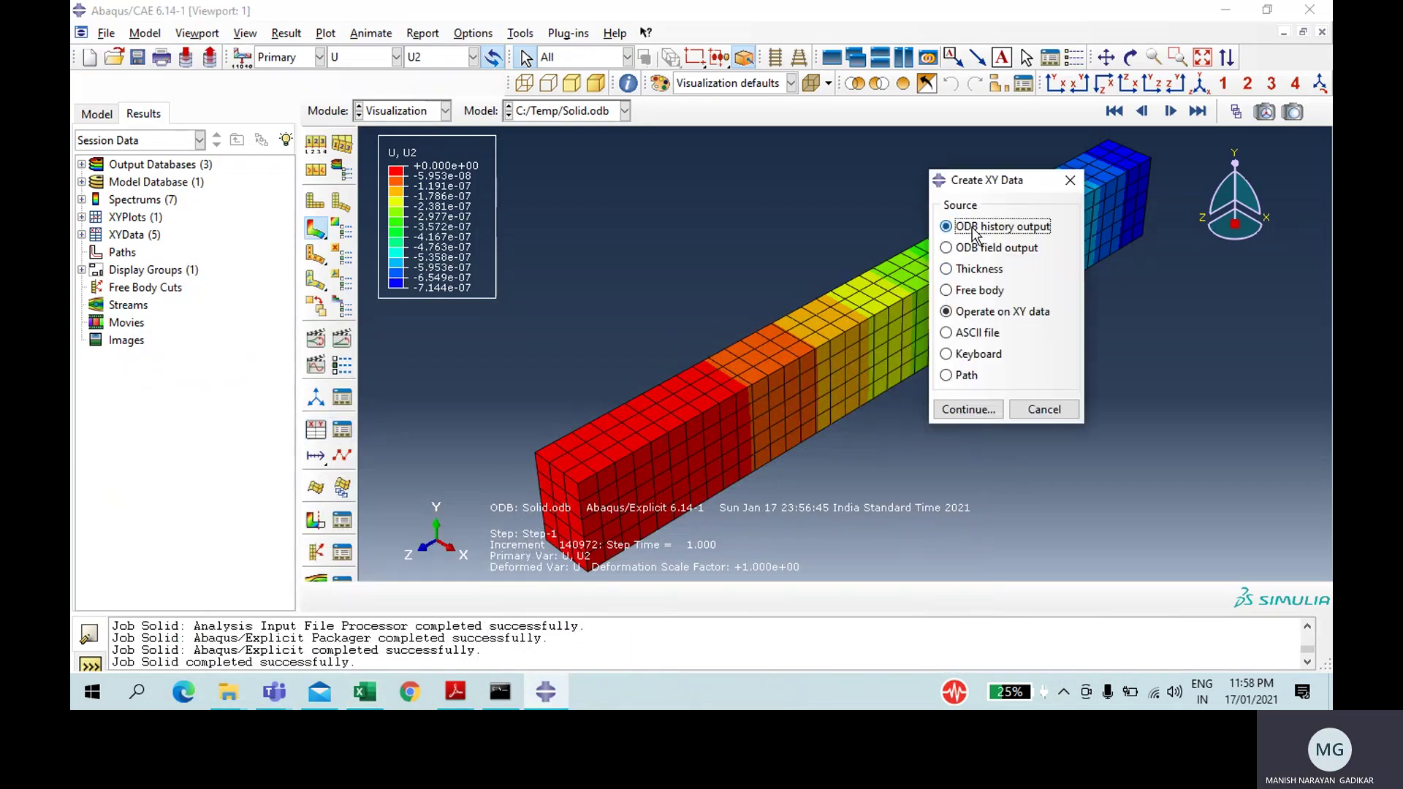
left_click(980, 409)
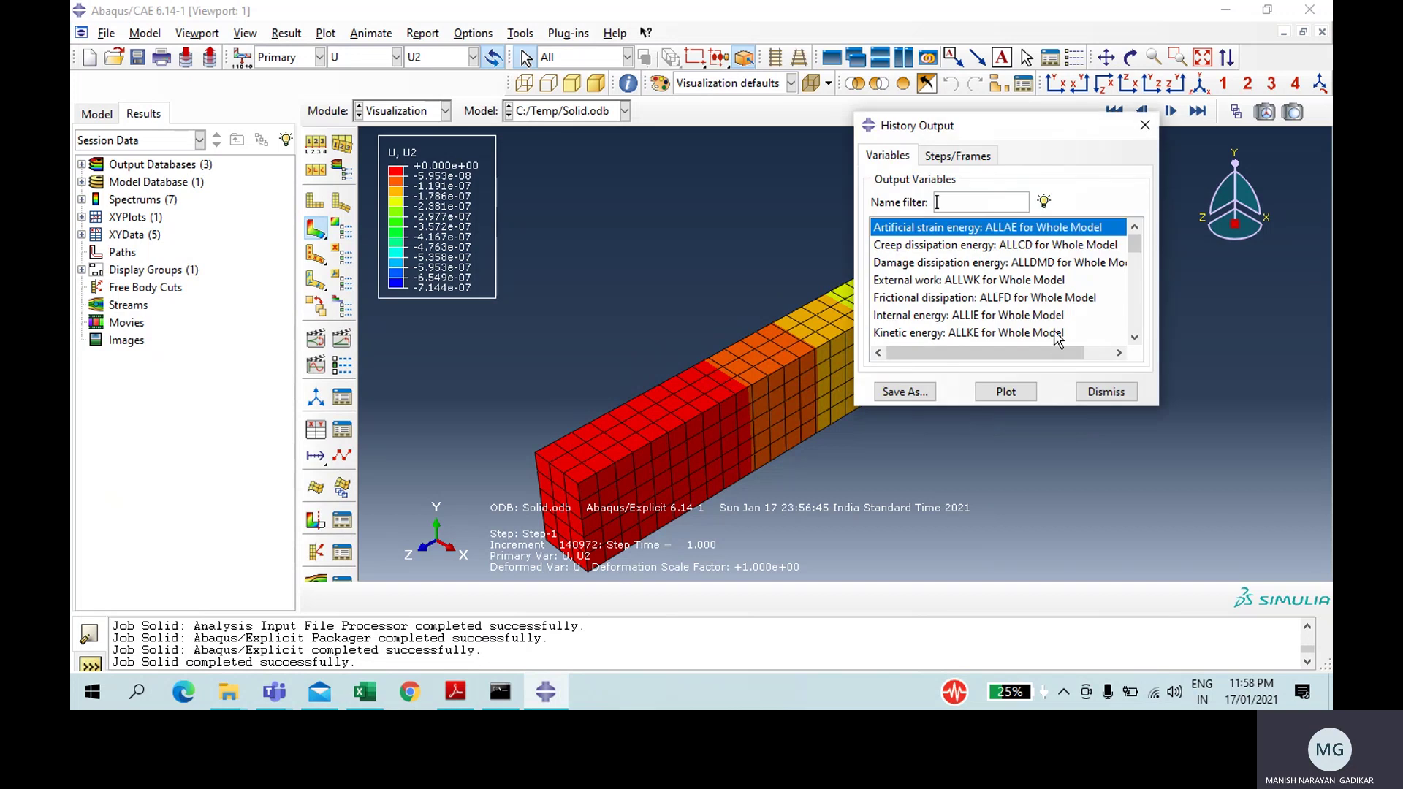
left_click(1134, 337)
left_click(1134, 338)
left_click(1134, 340)
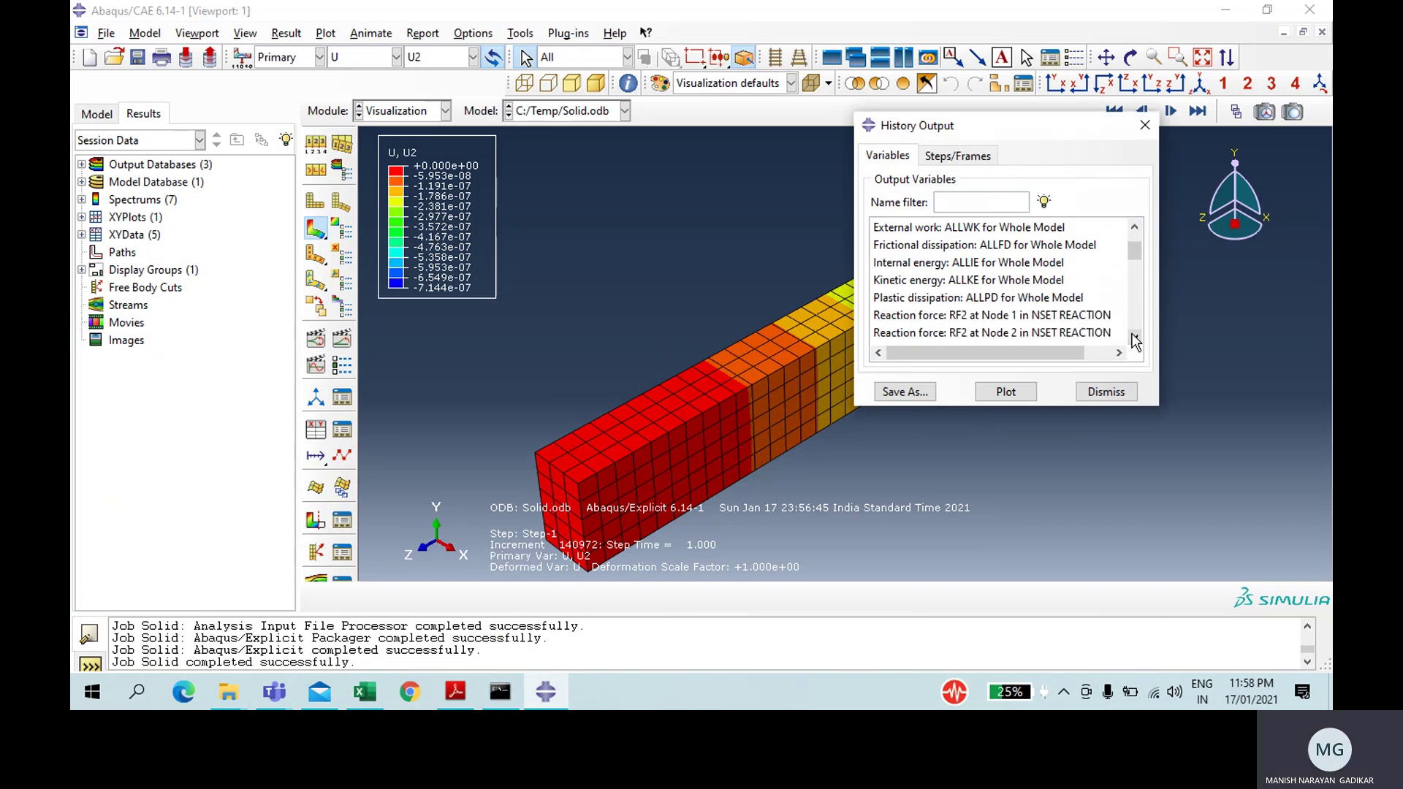
left_click(1062, 317)
key("shift+Down")
key("shift+Down")
key("shift+Down")
key("shift+Down")
key("shift+Down")
key("shift+Down")
key("shift+Down")
key("shift+Down")
key("shift+Down")
key("shift+Down")
key("shift+Down")
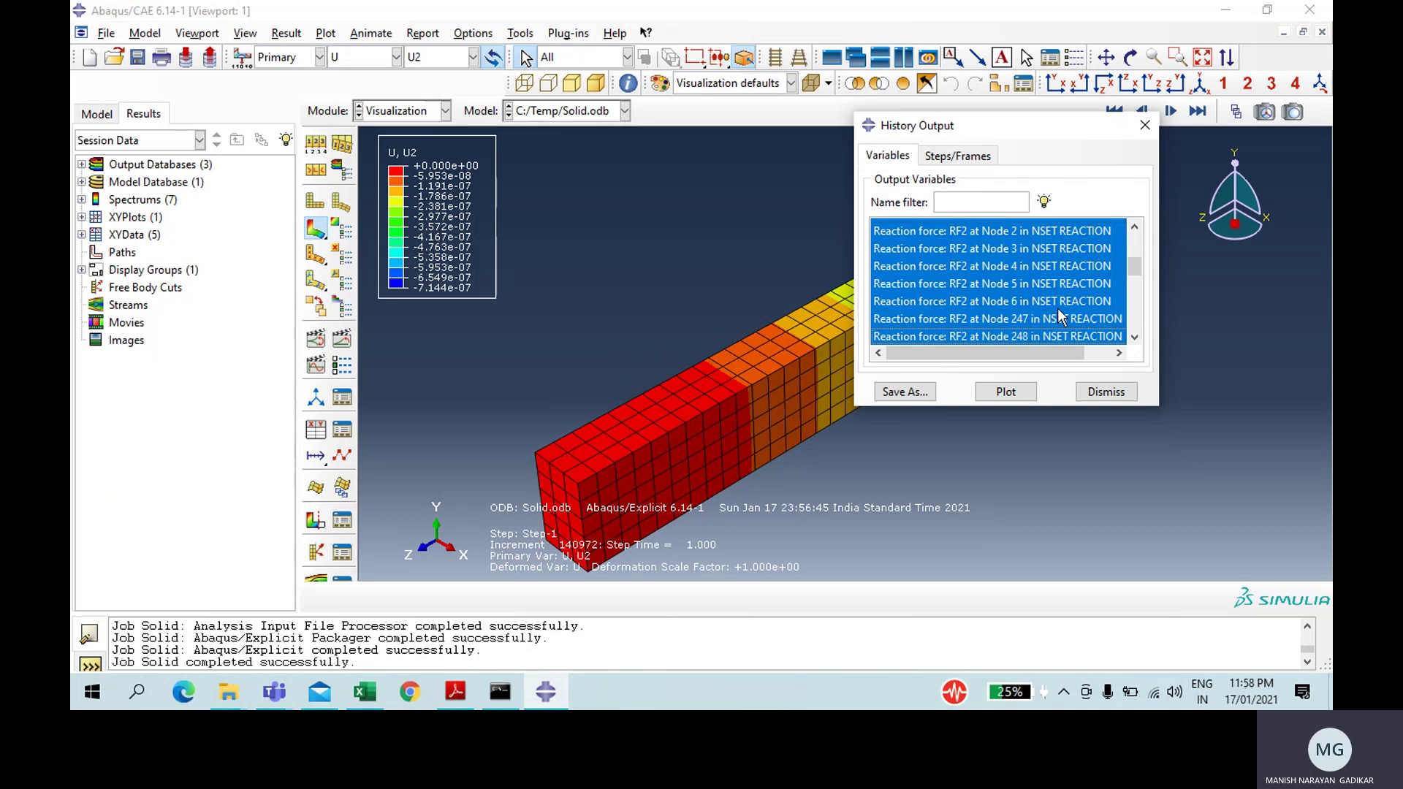
key("shift+Down")
key("shift+Down")
key("shift+Down")
key("shift+Down")
key("shift+Down")
key("shift+Down")
key("shift+Down")
key("shift+Down")
key("shift+Down")
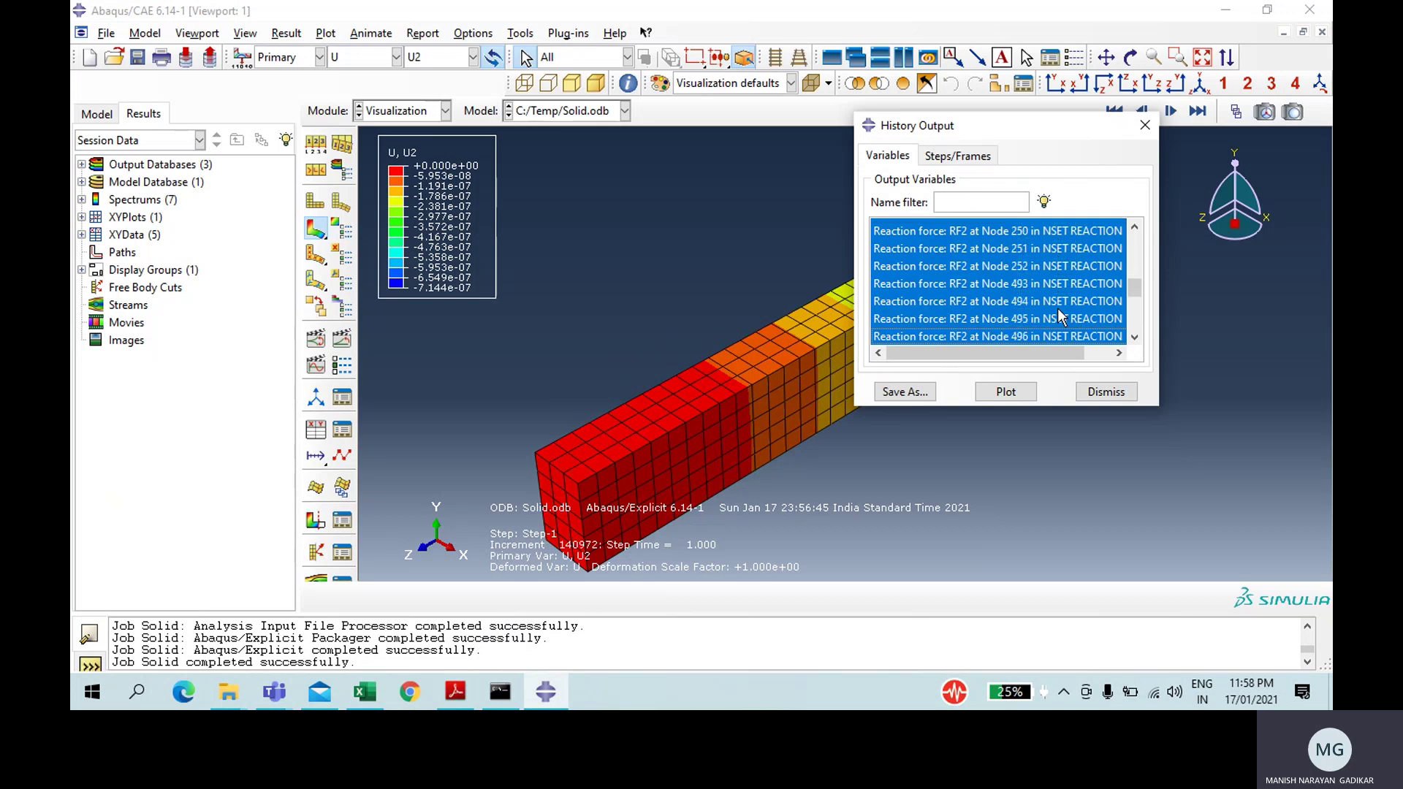
key("shift+Down")
key("shift+Down")
key("shift+Down")
key("shift+Down")
key("shift+Down")
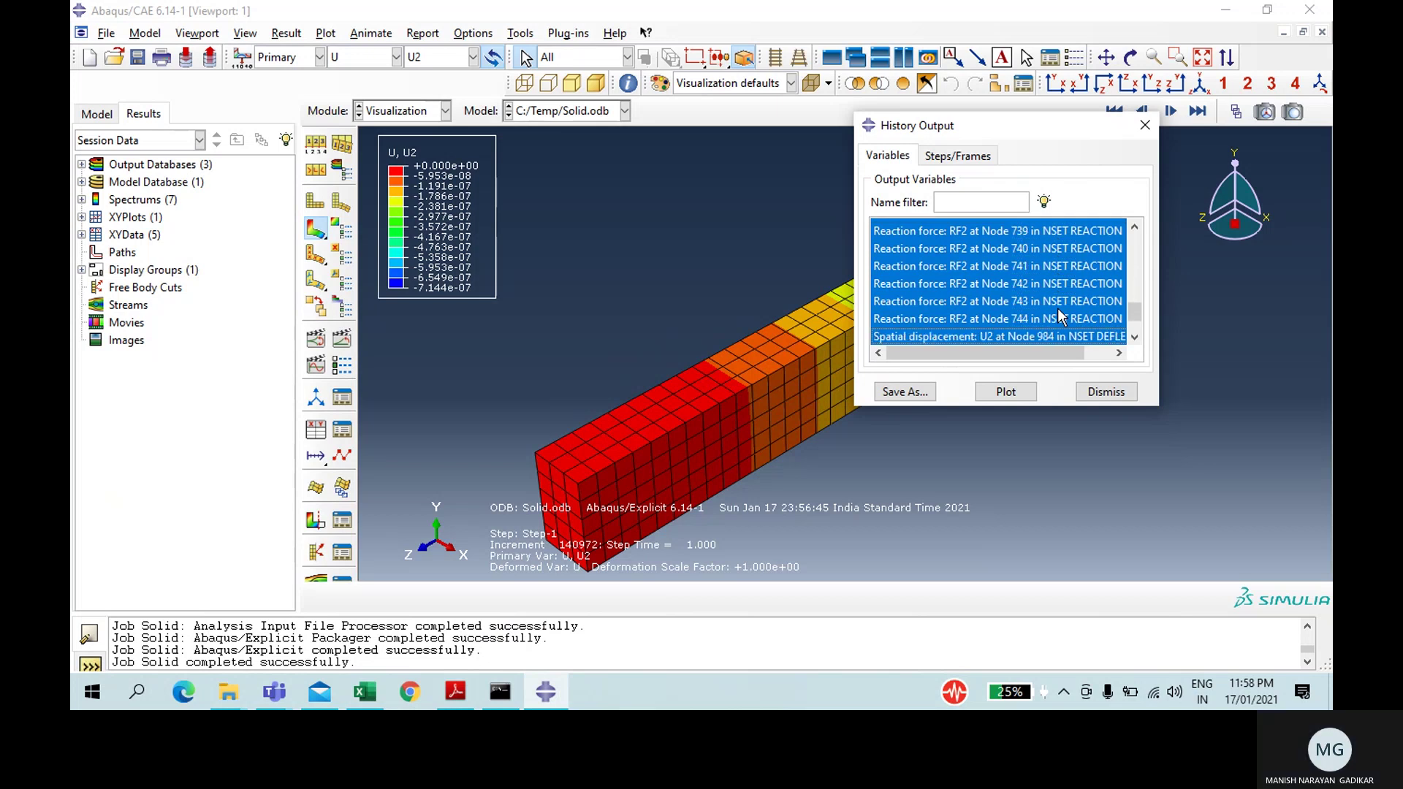
key("shift+Up")
key("shift+Up")
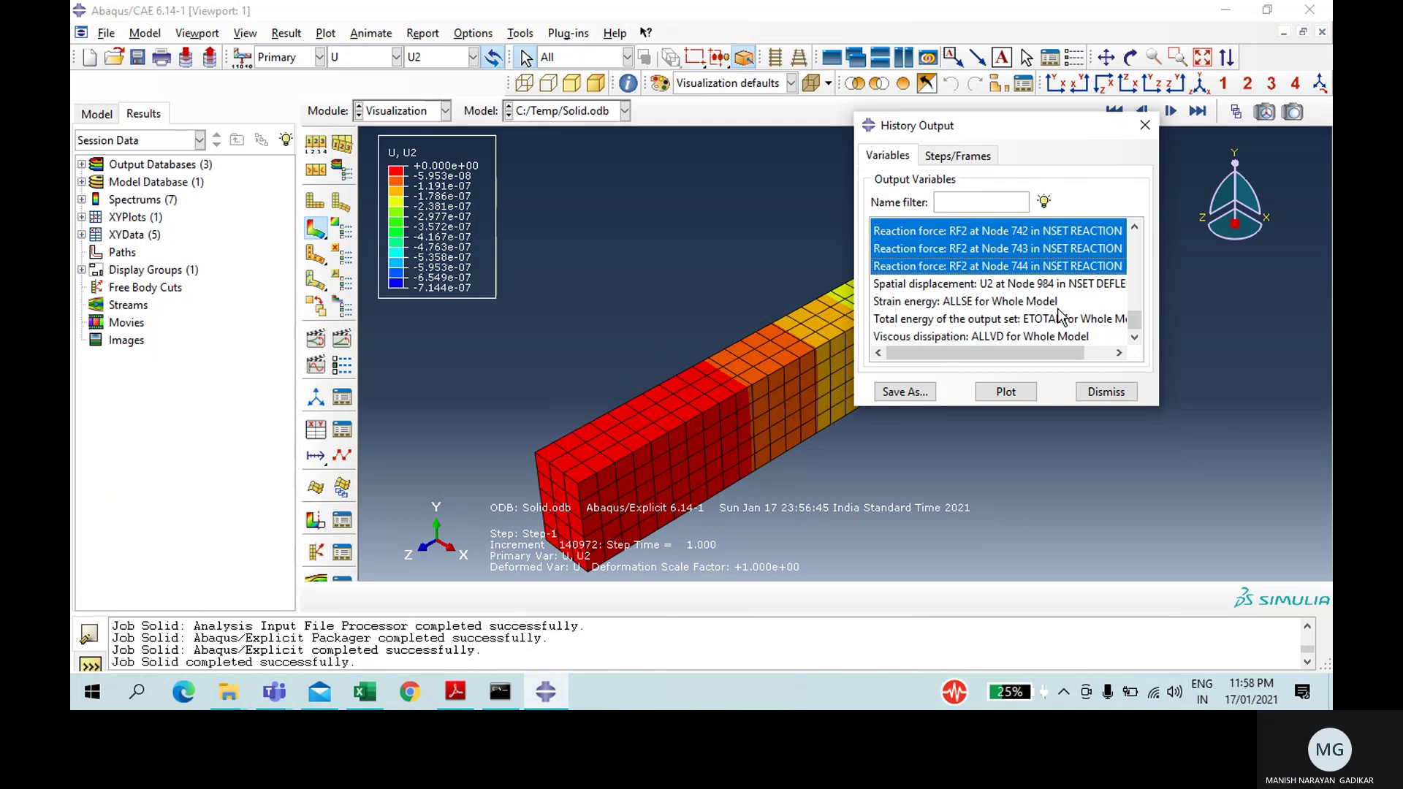
Step: Save the sum of the selected reaction forces as ReactionSolid without plotting the curve
left_click(899, 393)
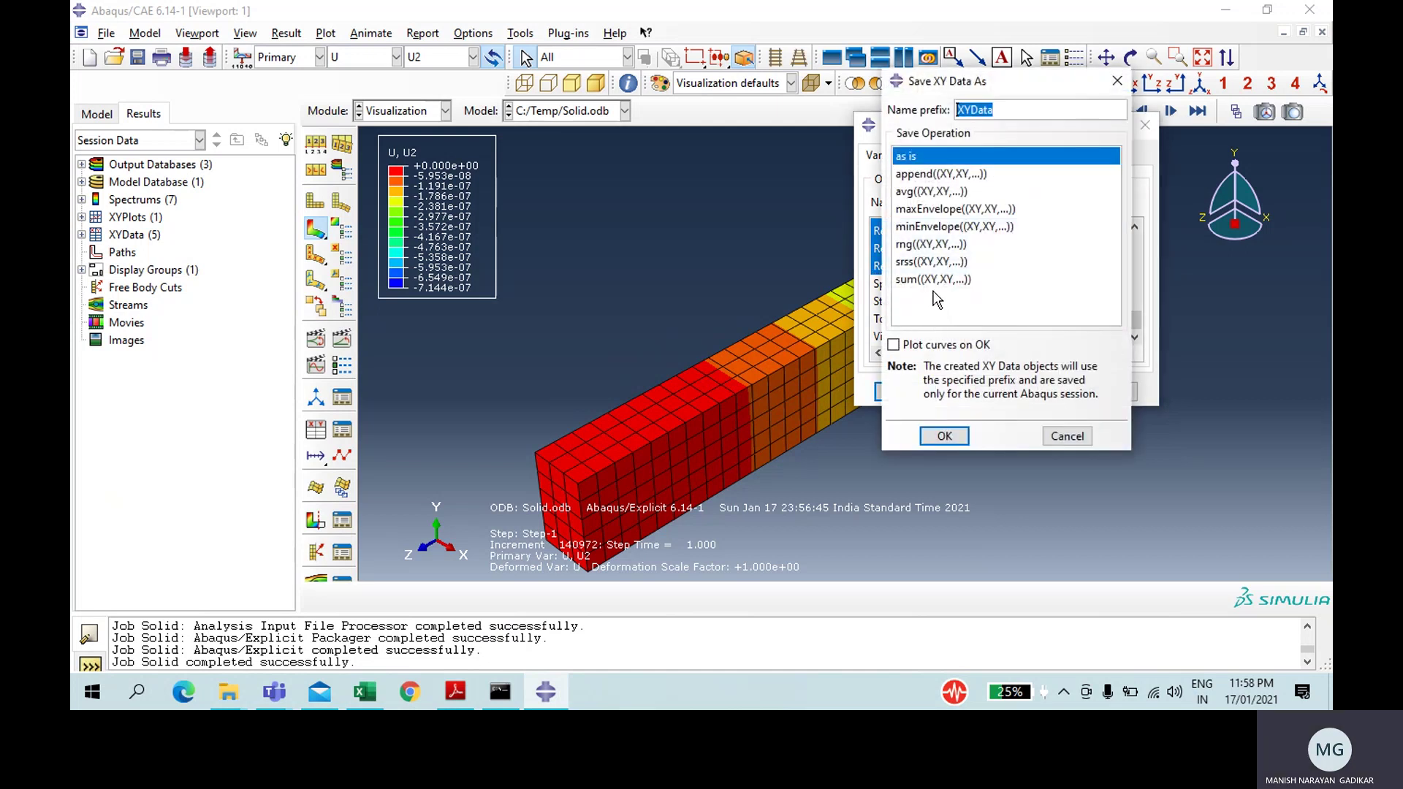
left_click(927, 279)
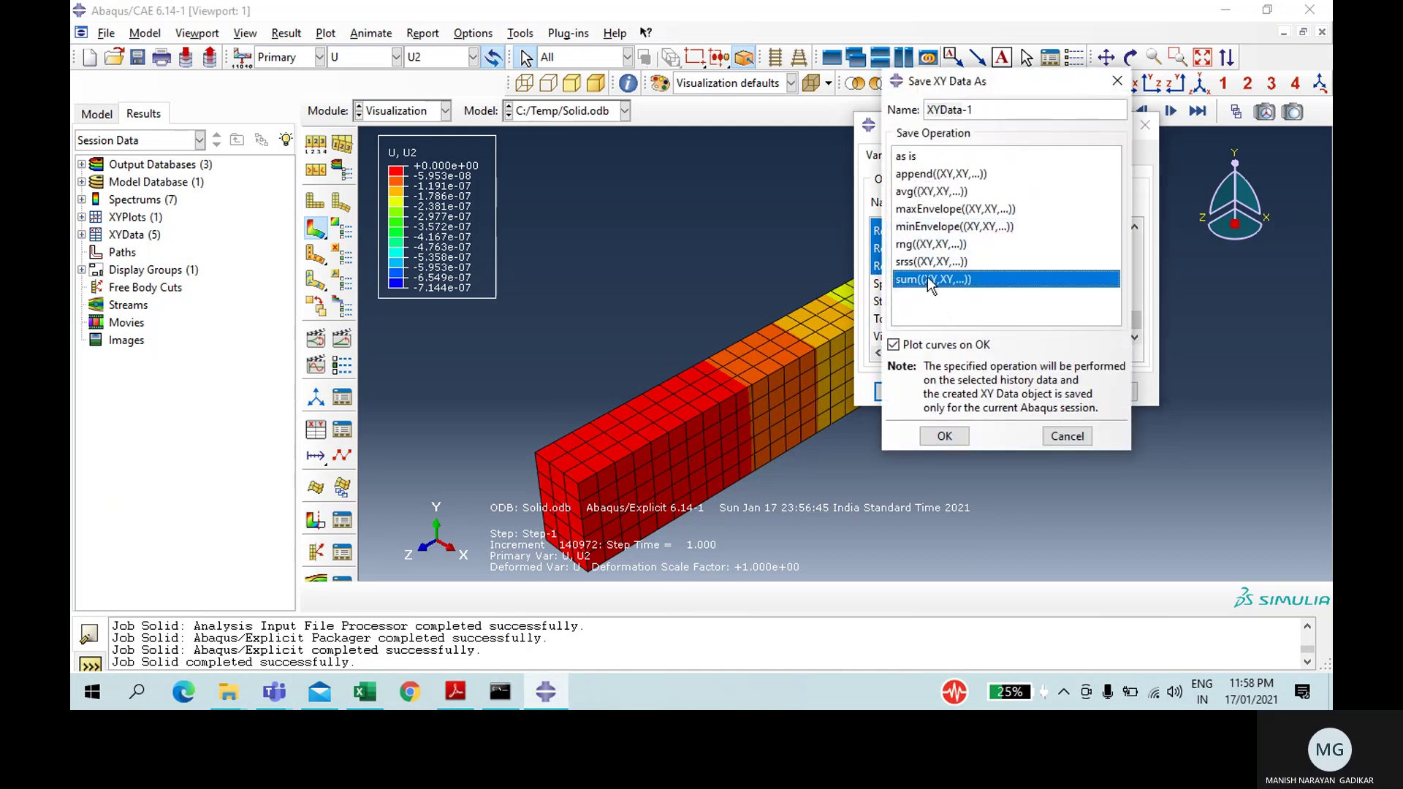
triple_click(1009, 107)
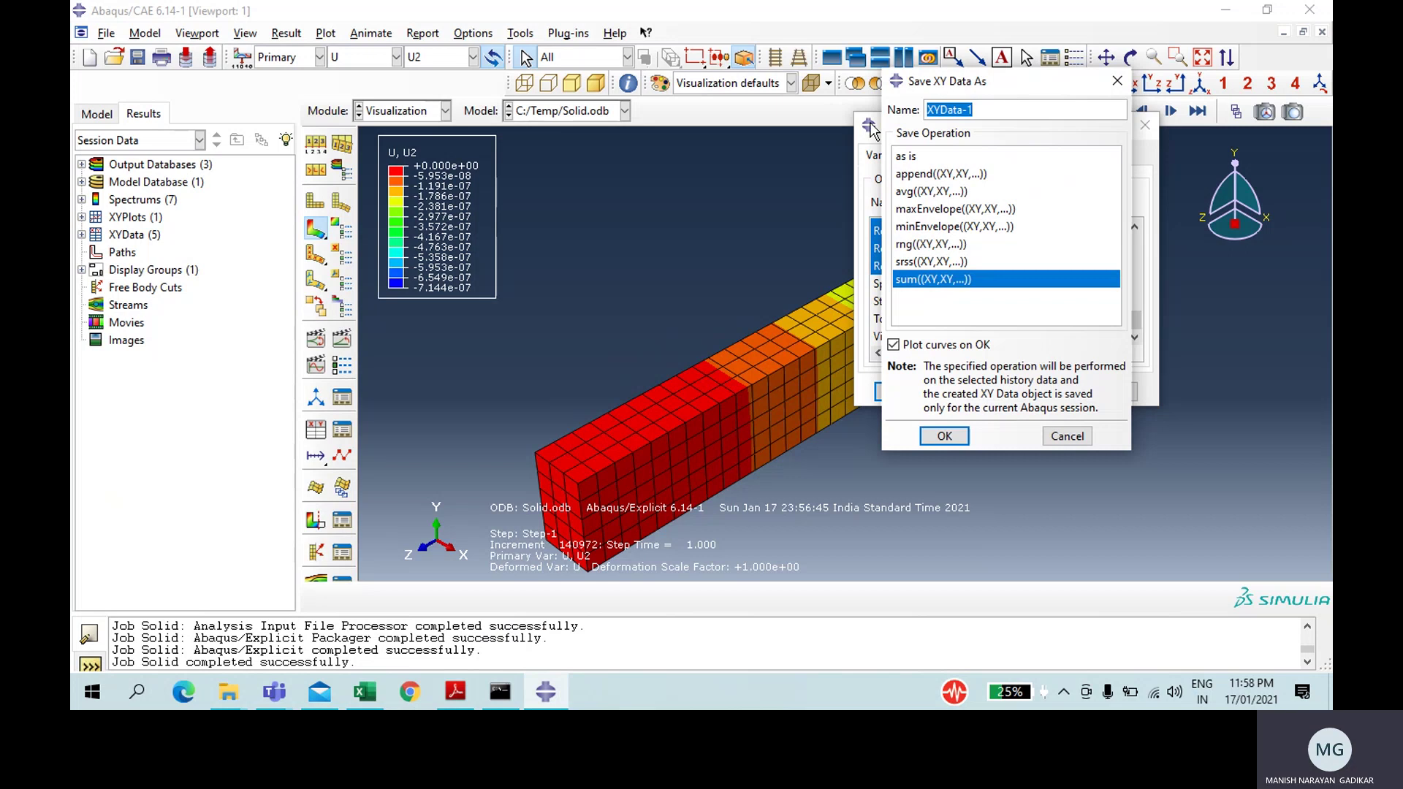
type("ReactionSolid")
left_click(895, 345)
left_click(943, 436)
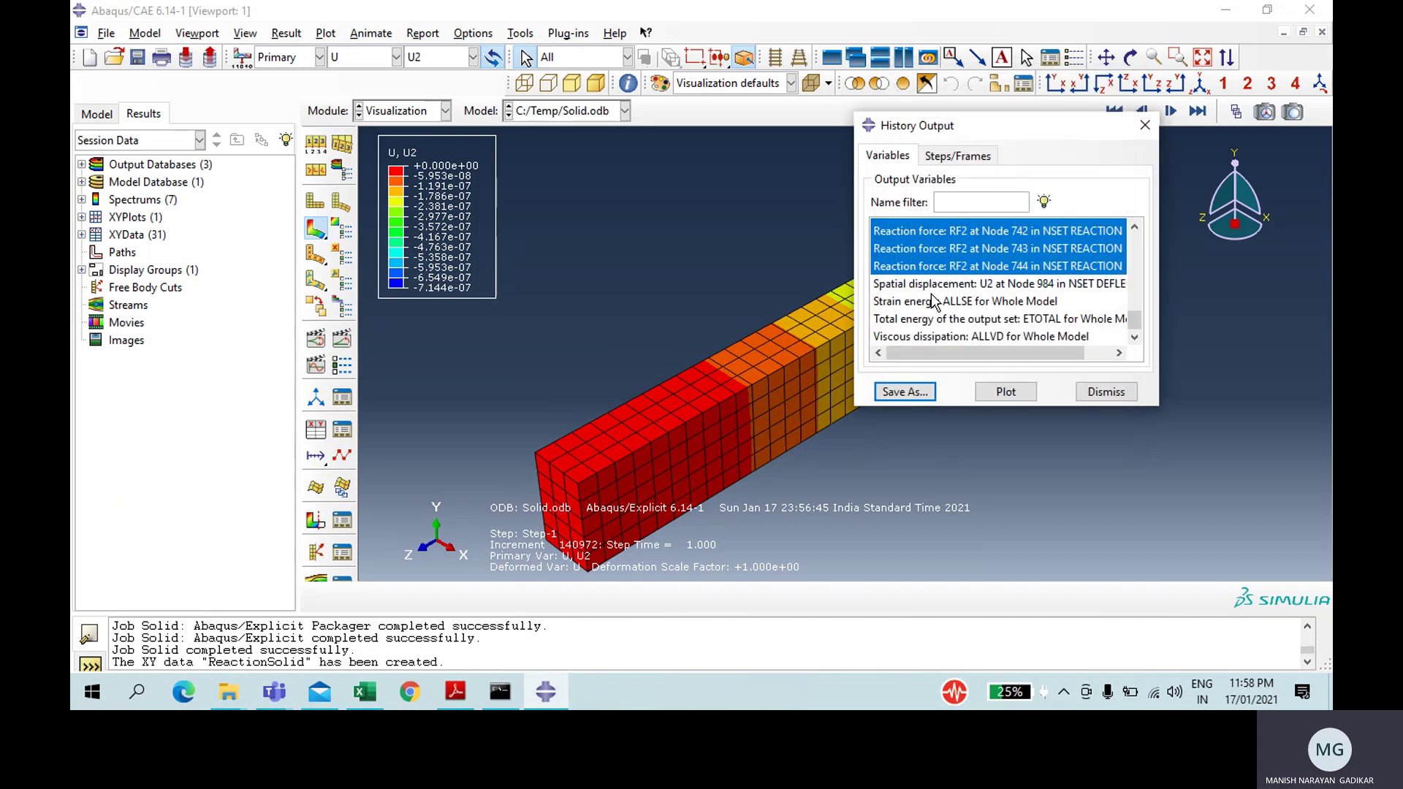
Step: Save the U2 spatial displacement of node 984 as is under the name DeflectionSolid without plotting, and dismiss the history output
left_click(931, 284)
left_click(922, 393)
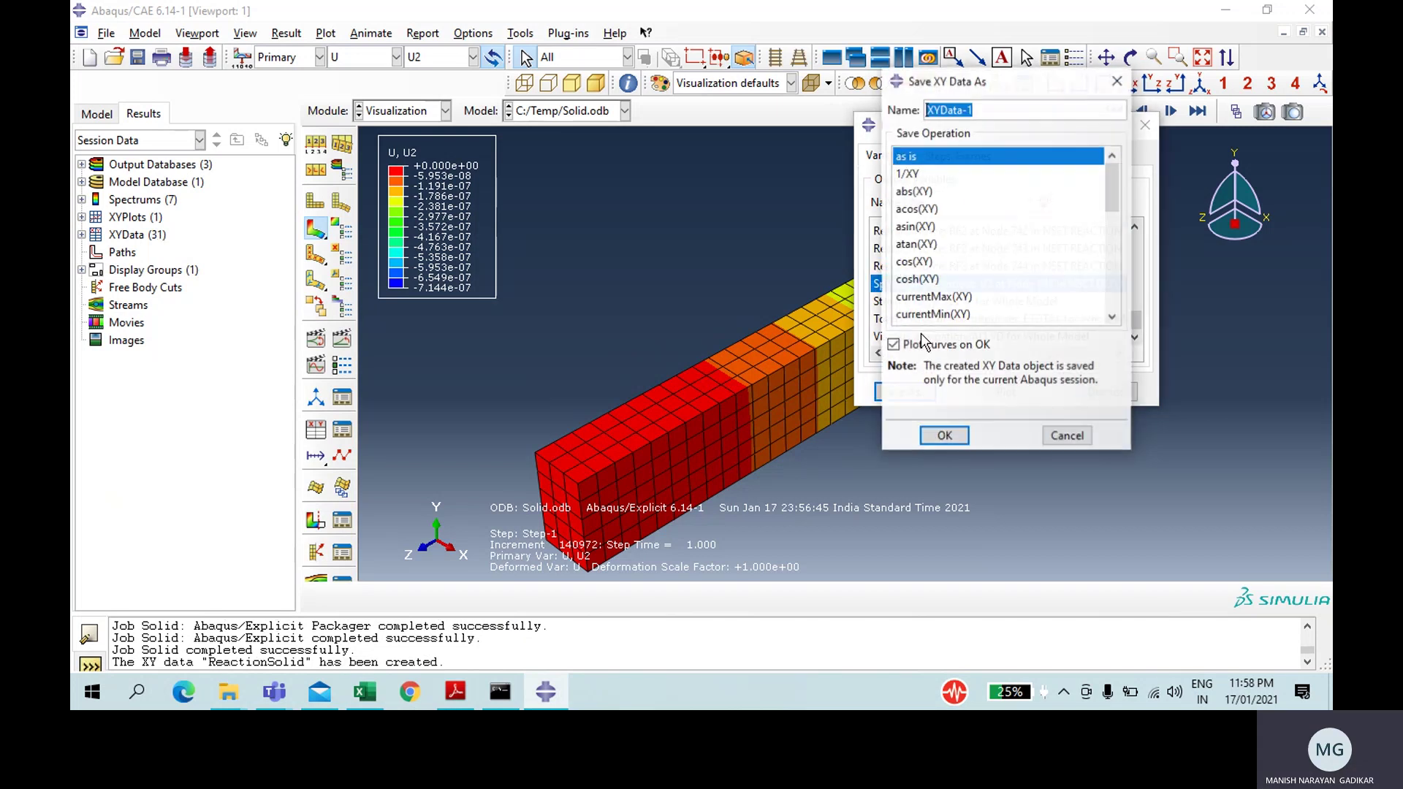
left_click(945, 346)
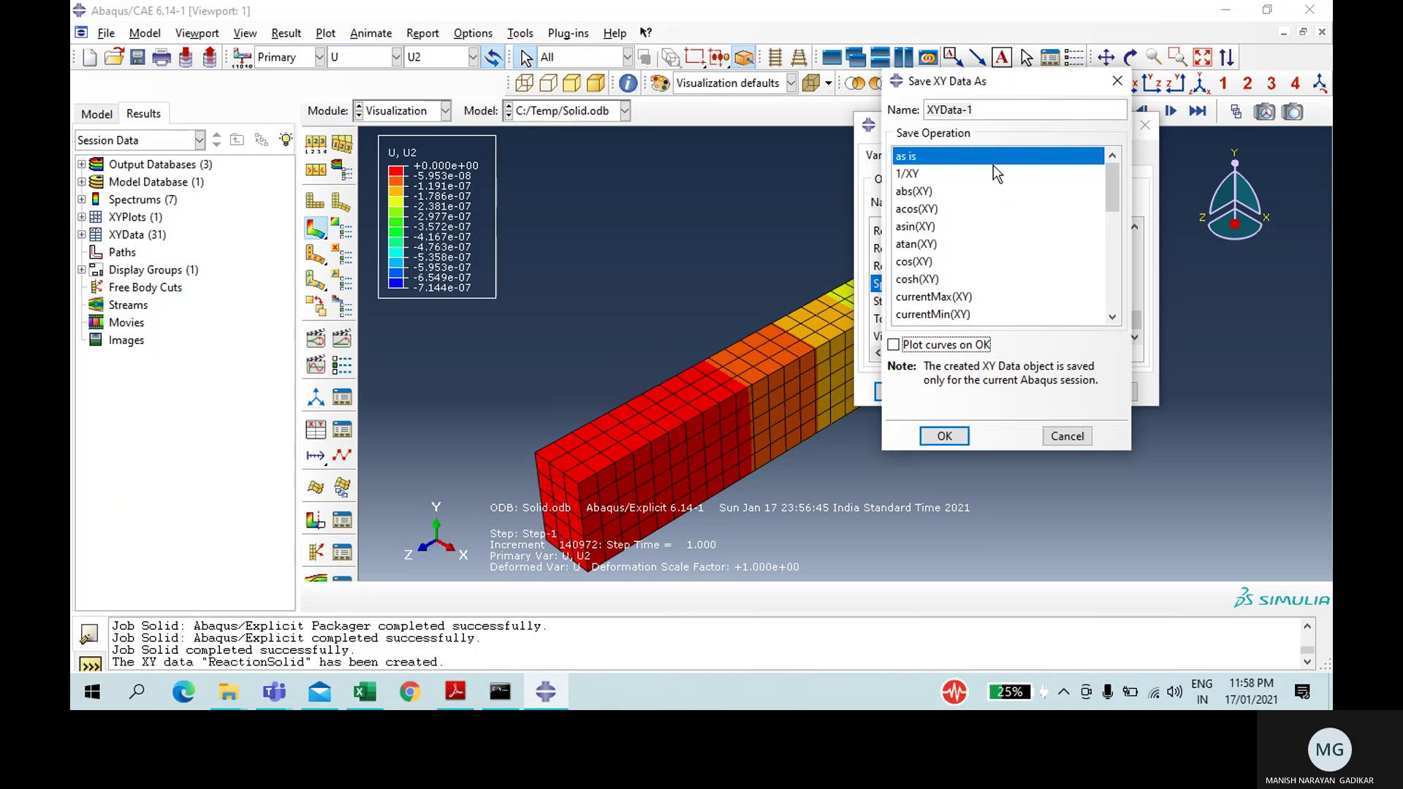
left_click_drag(977, 109, 814, 123)
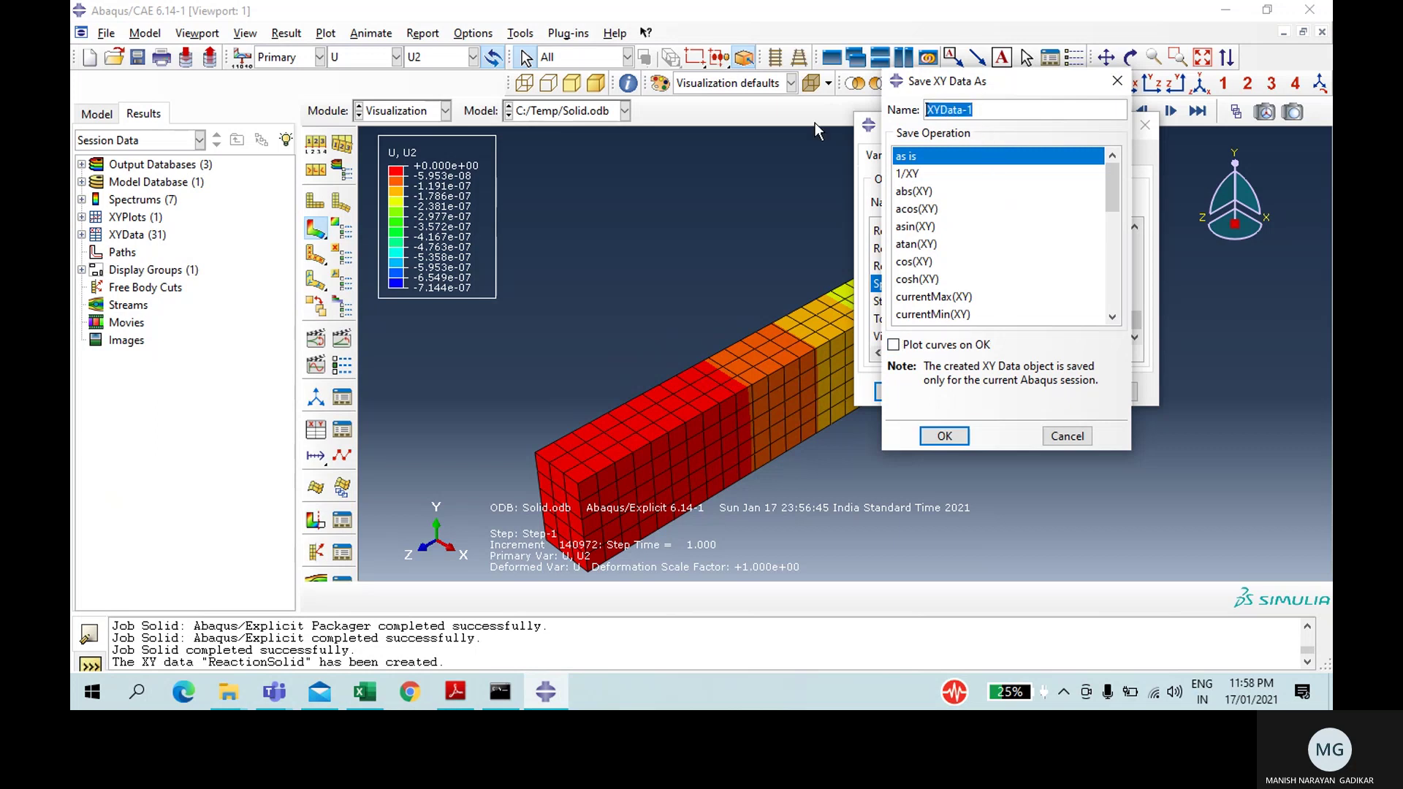
type("Defe")
key("BackSpace")
type("lecton")
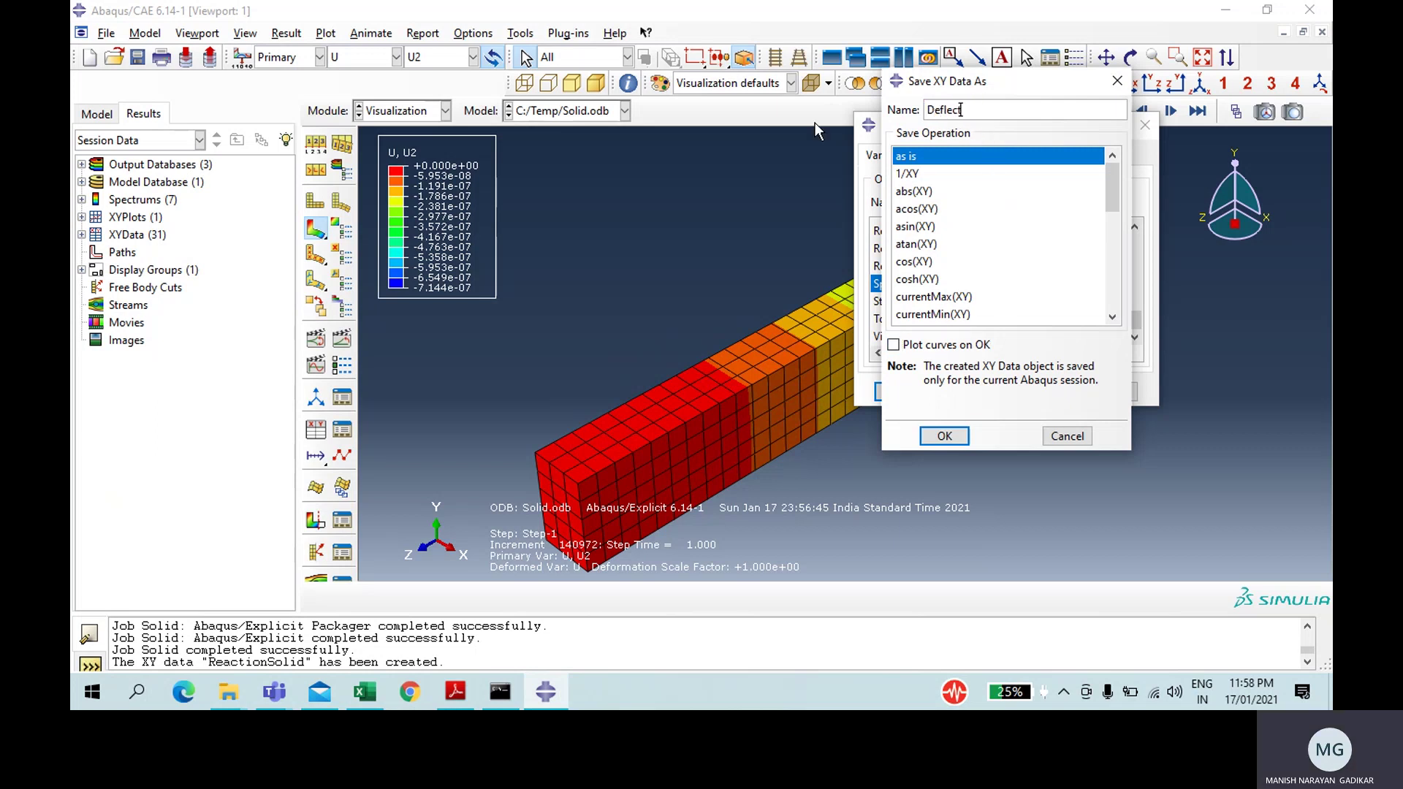
key("BackSpace")
key("BackSpace")
key("BackSpace")
type("tionSolid")
key("Return")
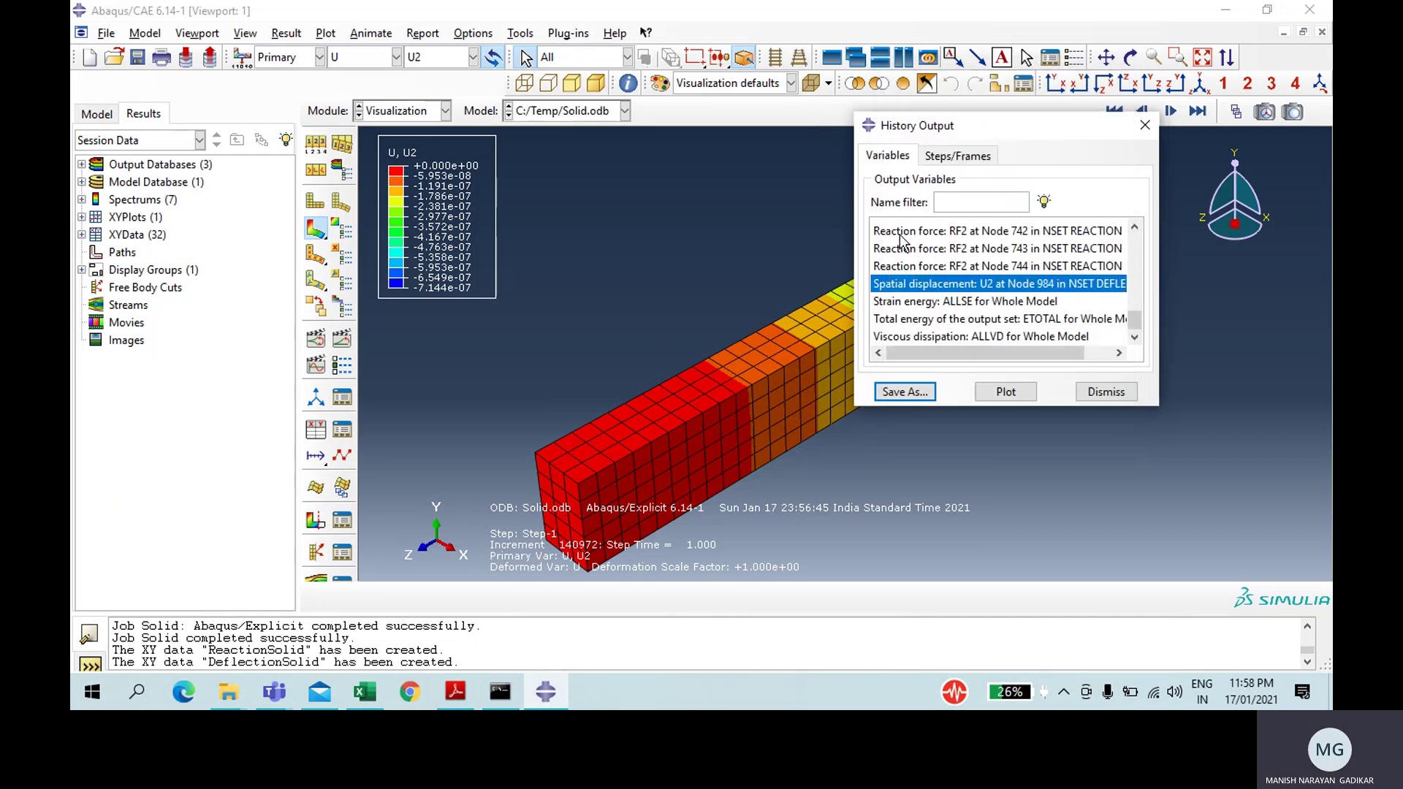
left_click(1106, 391)
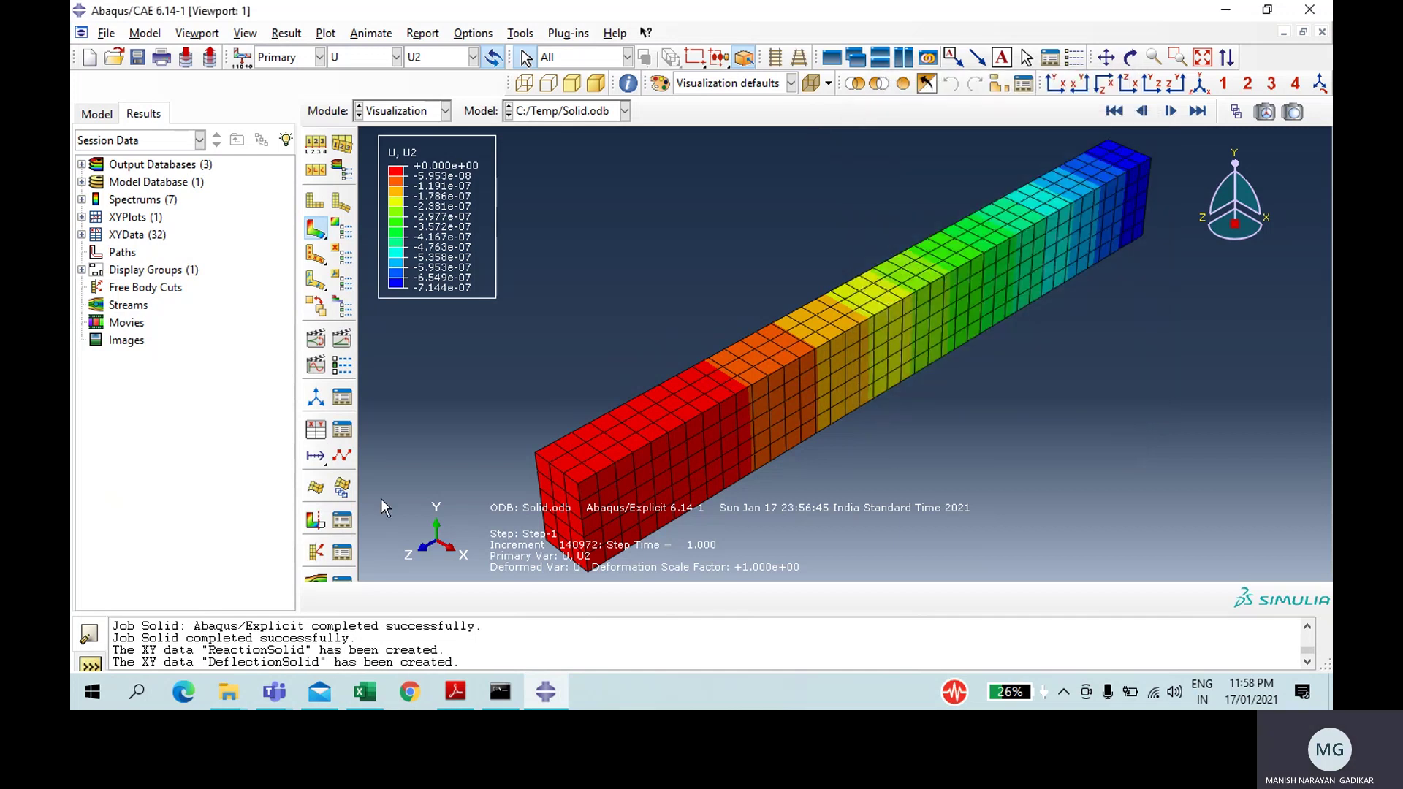
Step: Operate on XY data to plot the force-displacement curve with the expression combine("DeflectionSolid","ReactionSolid")
left_click(312, 432)
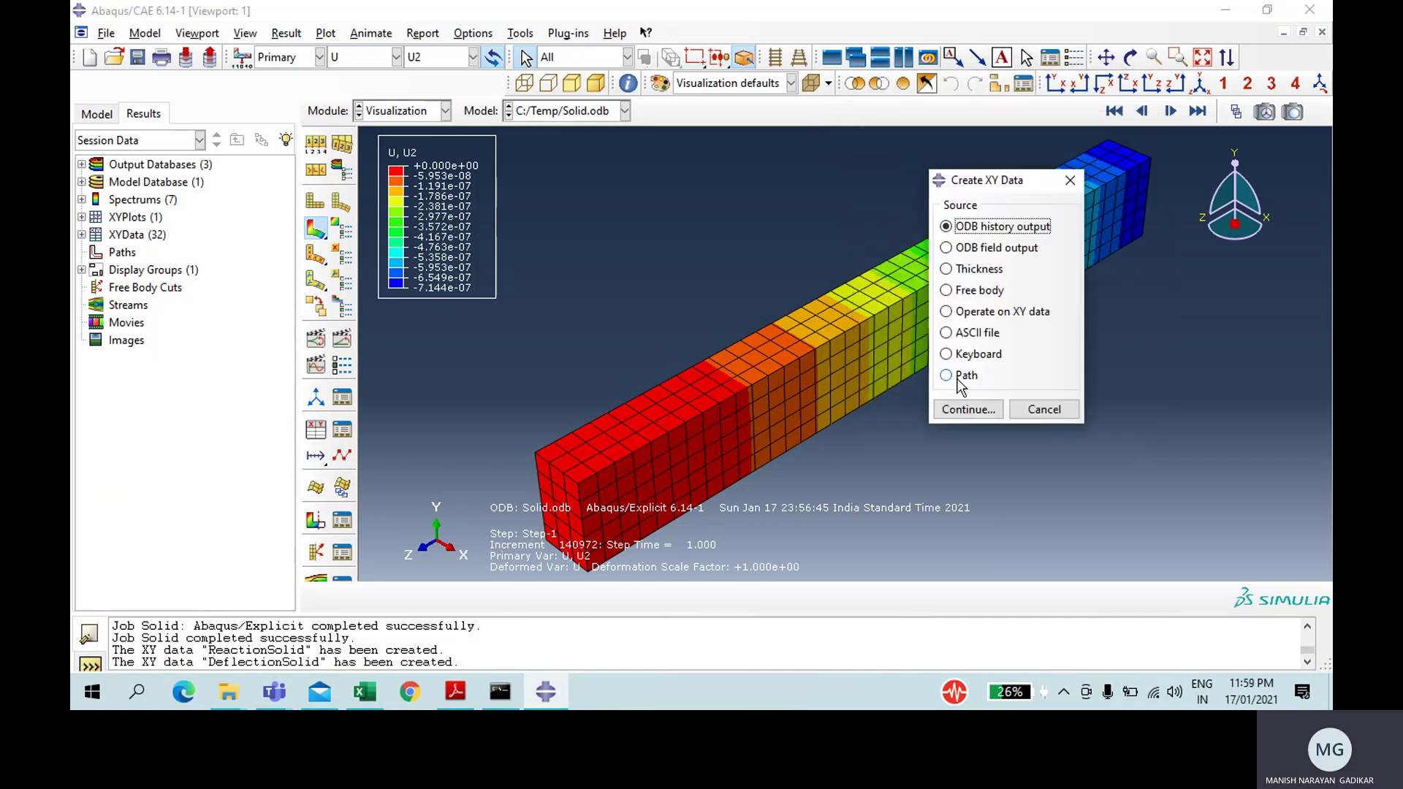
left_click(986, 313)
left_click(965, 409)
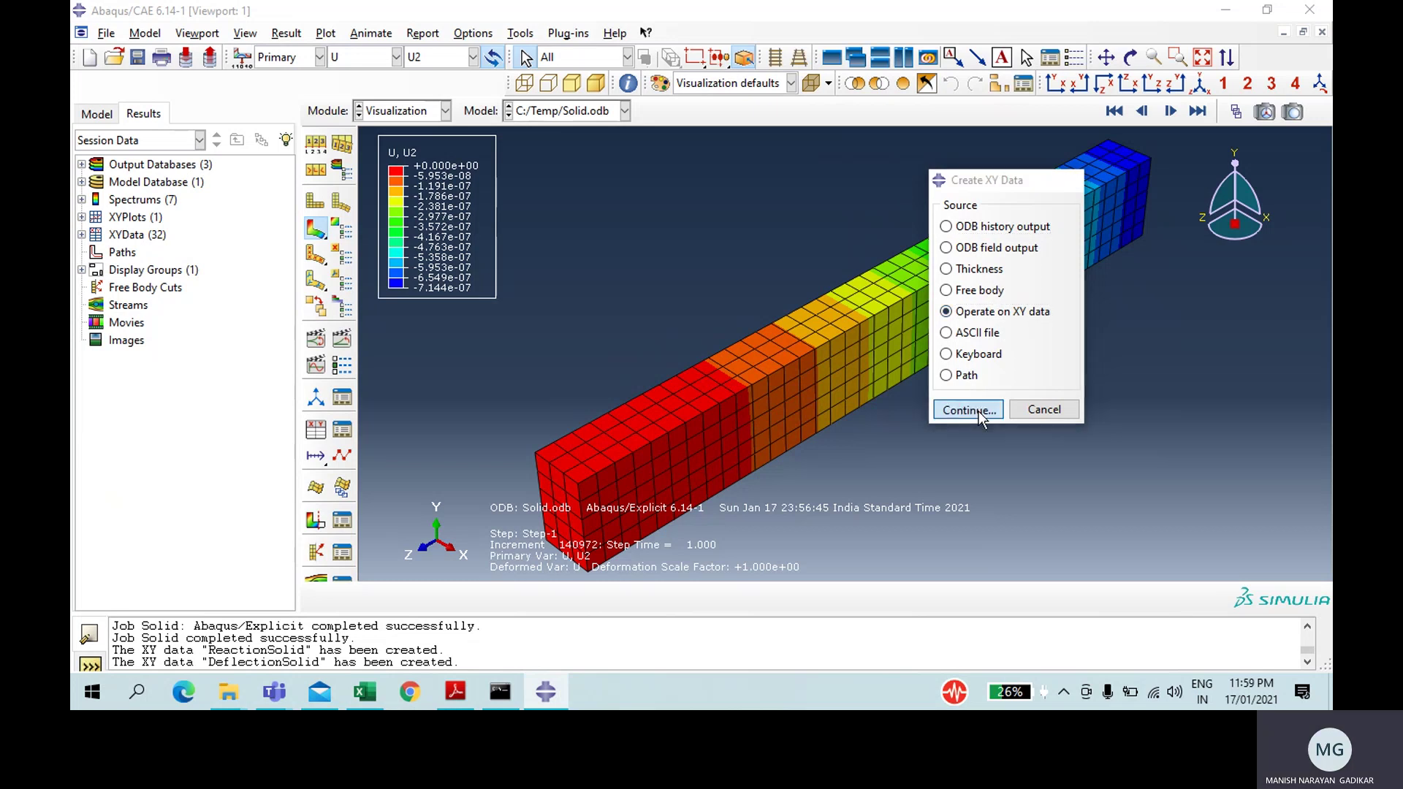
type("combine")
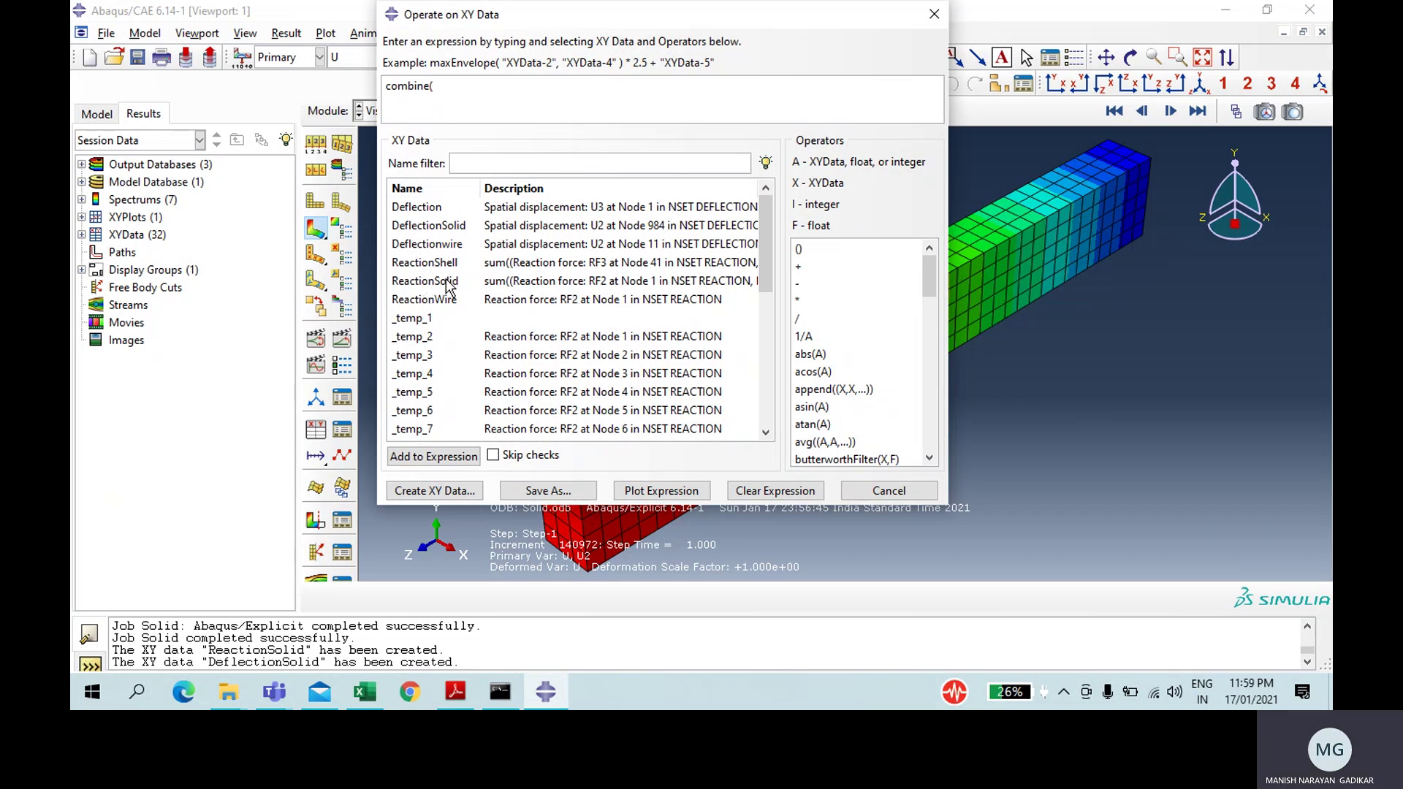
double_click(440, 234)
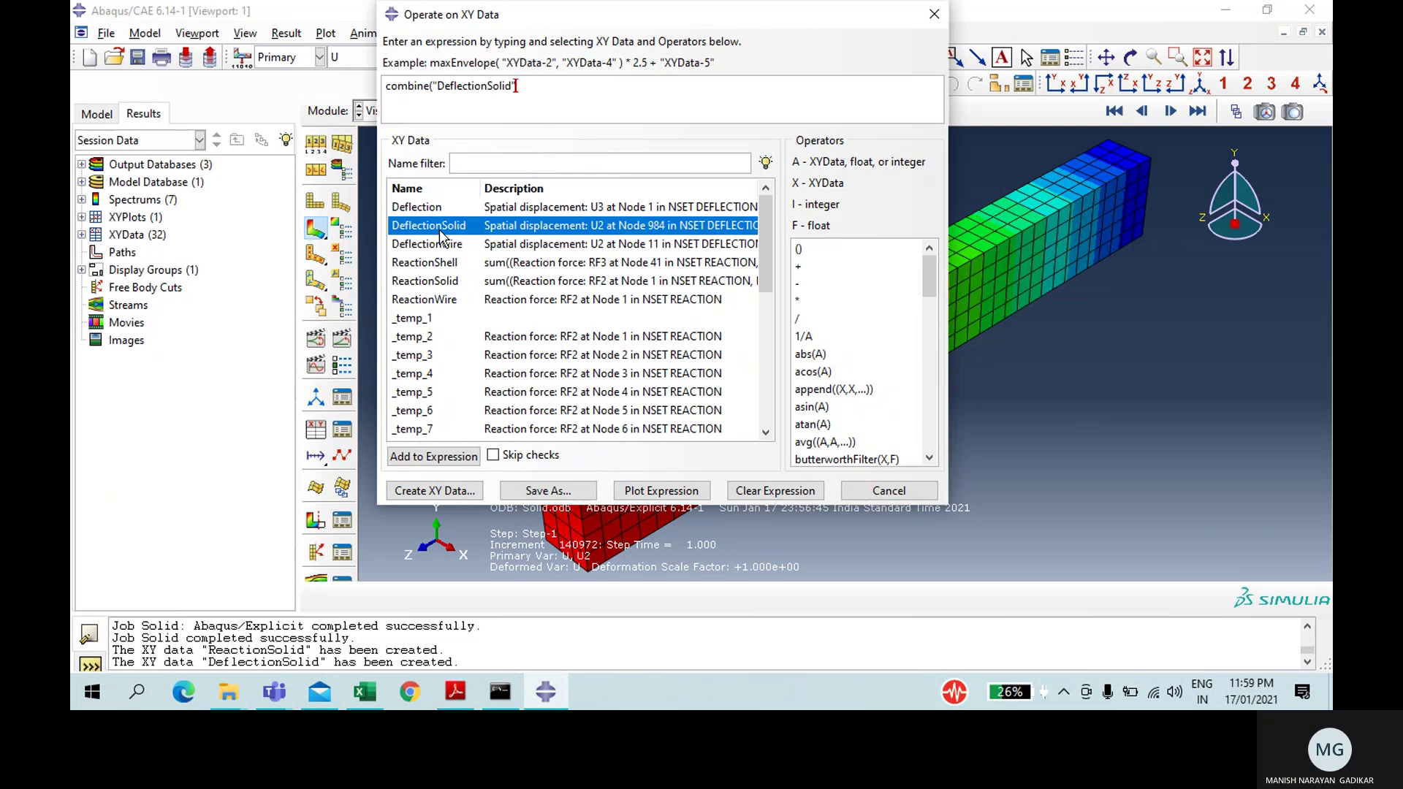
double_click(447, 285)
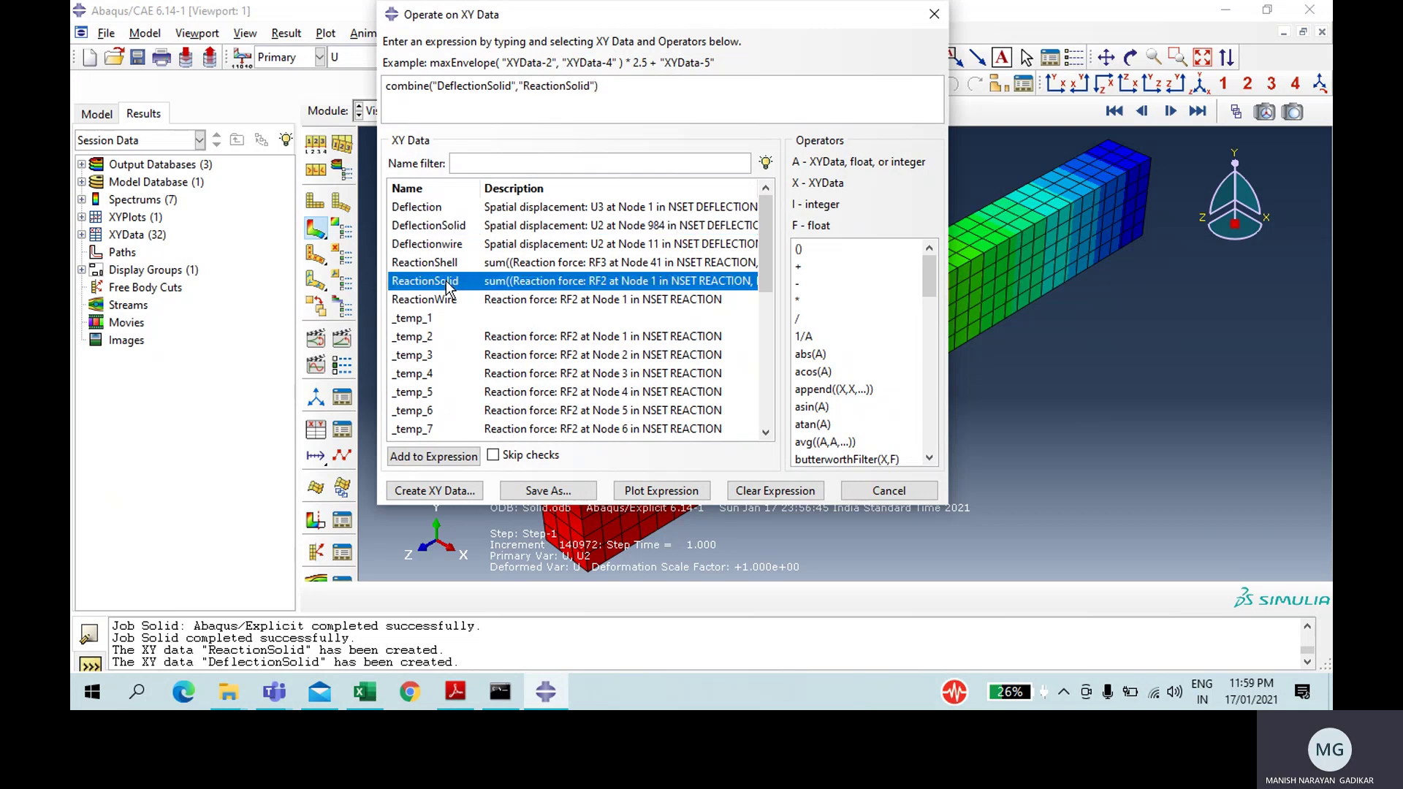
type(")")
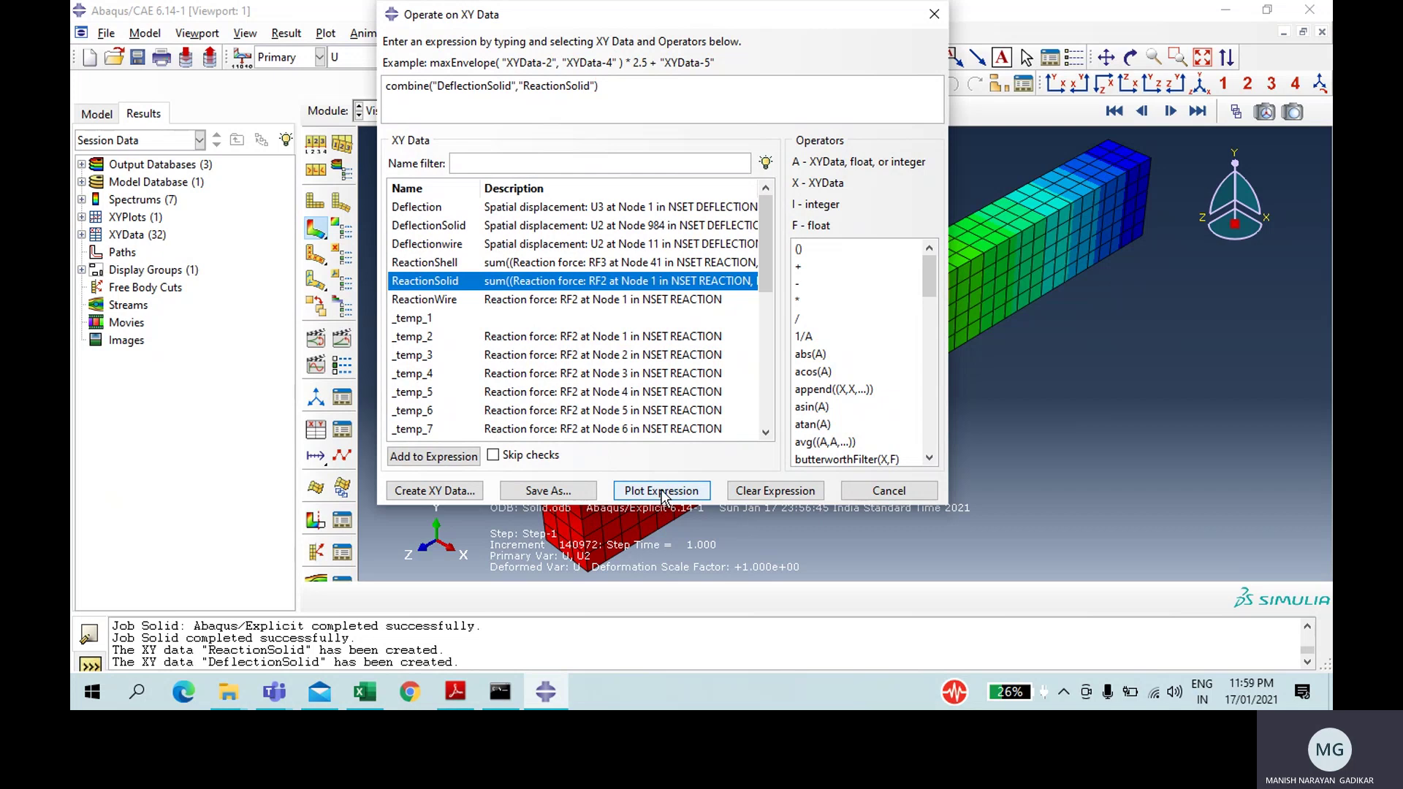
left_click(659, 490)
left_click(933, 15)
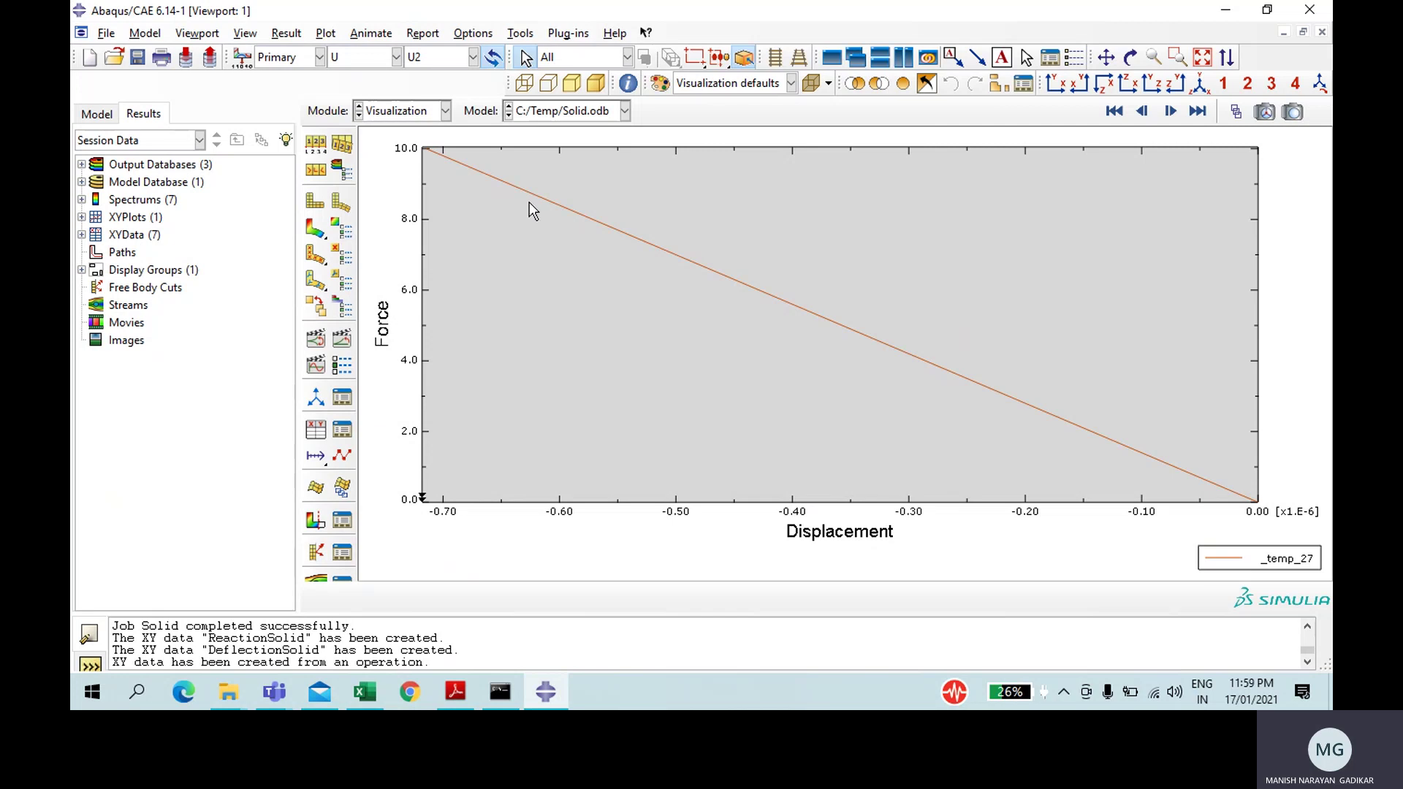
Step: Return to the Part module showing the Solid part and close Abaqus/CAE
left_click(403, 111)
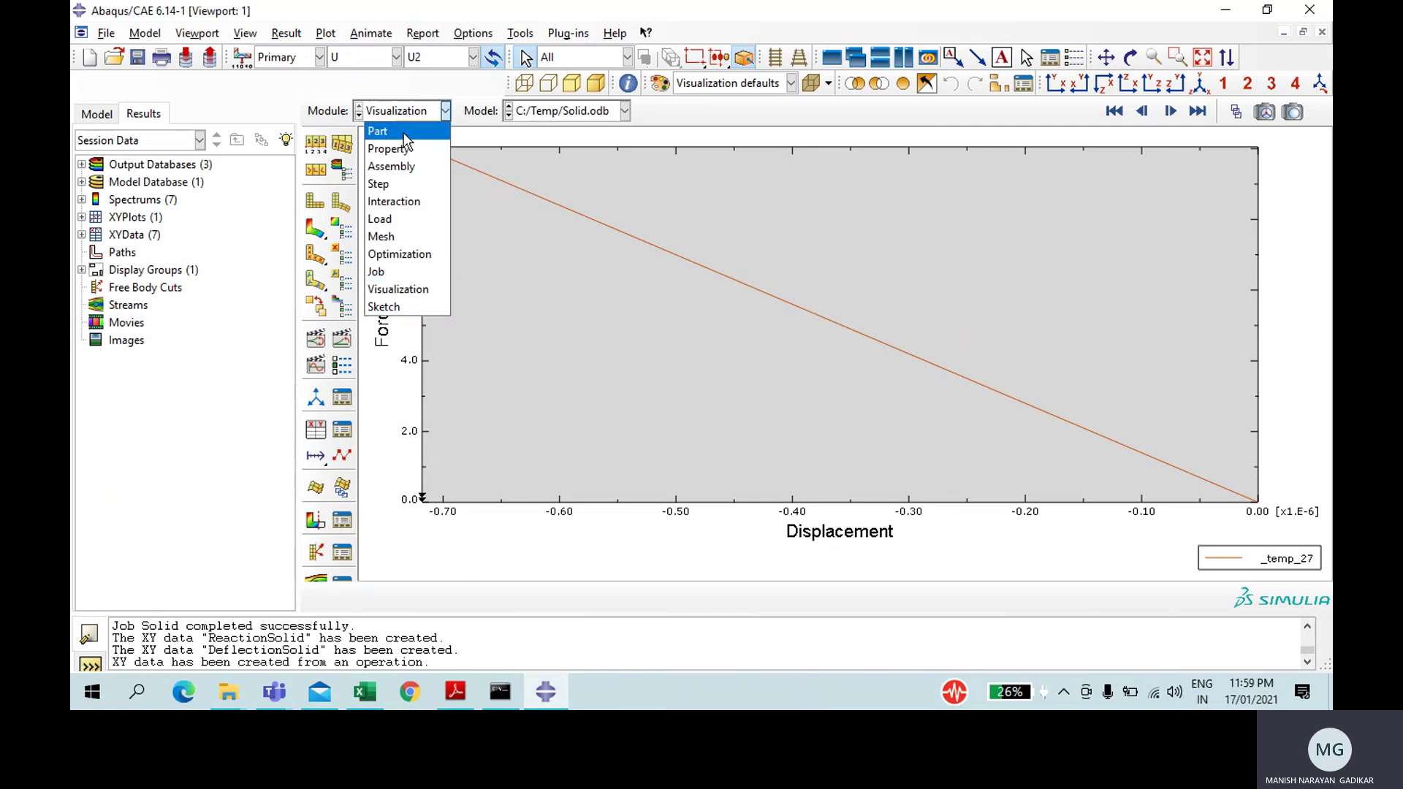
left_click(403, 133)
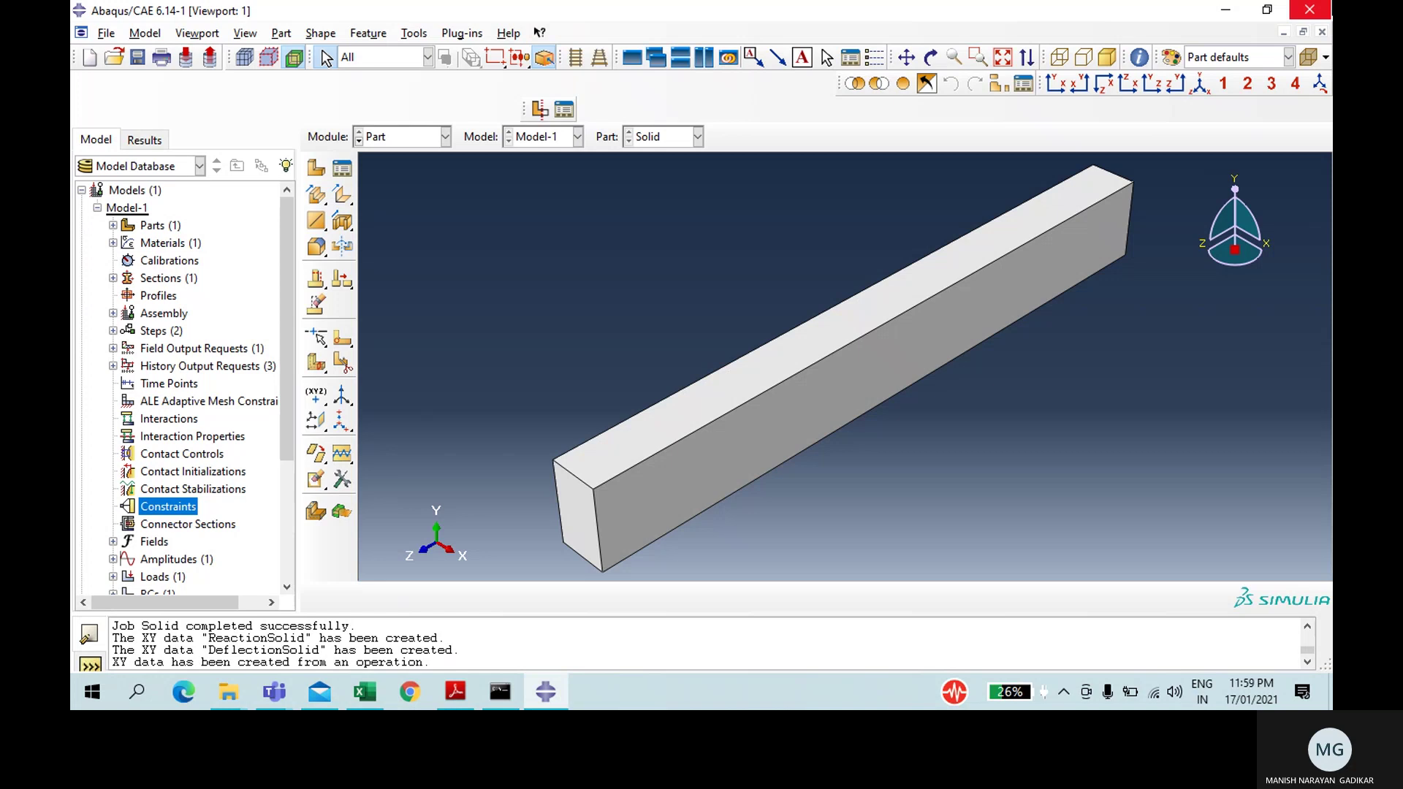
left_click(1309, 9)
left_click(701, 365)
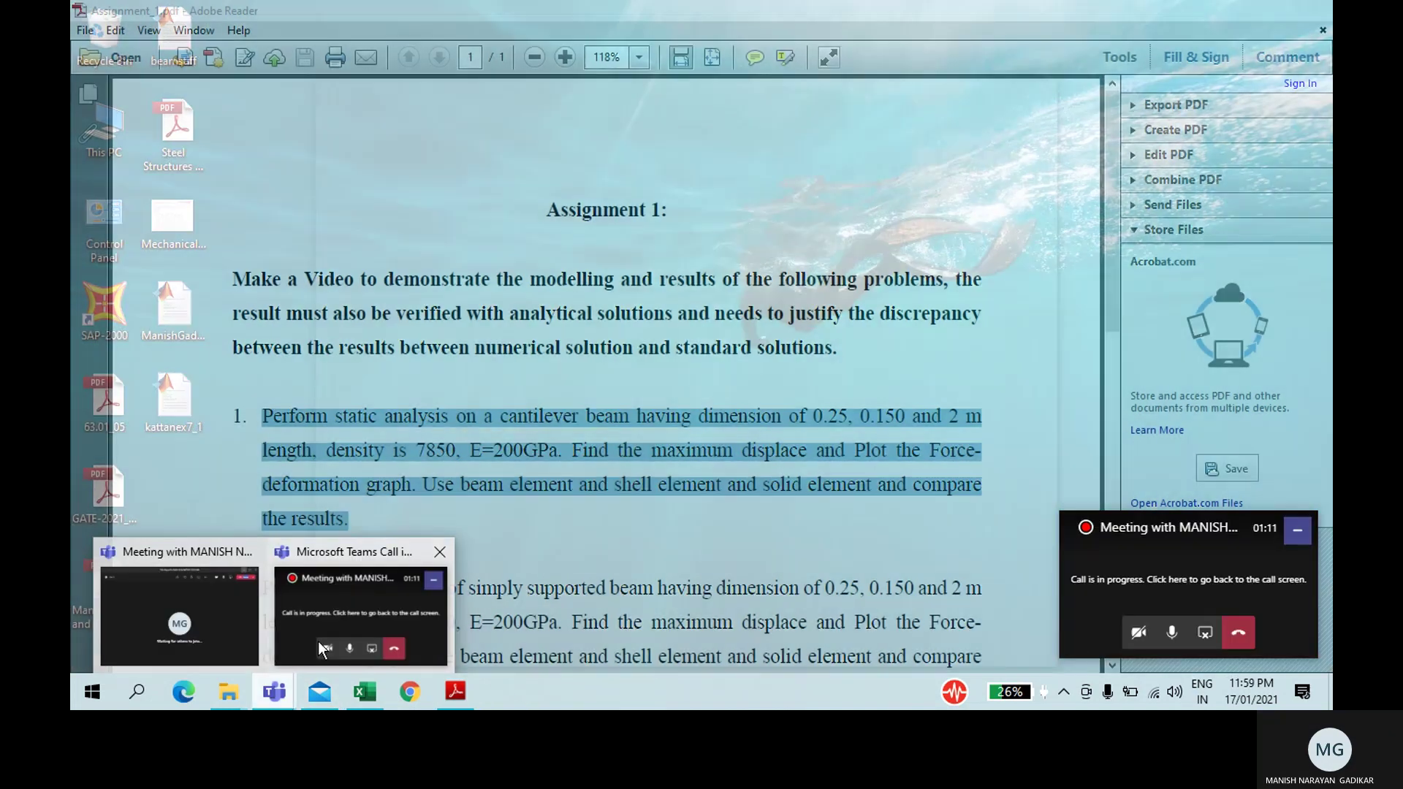
Step: Switch to the Microsoft Teams meeting window
left_click(318, 642)
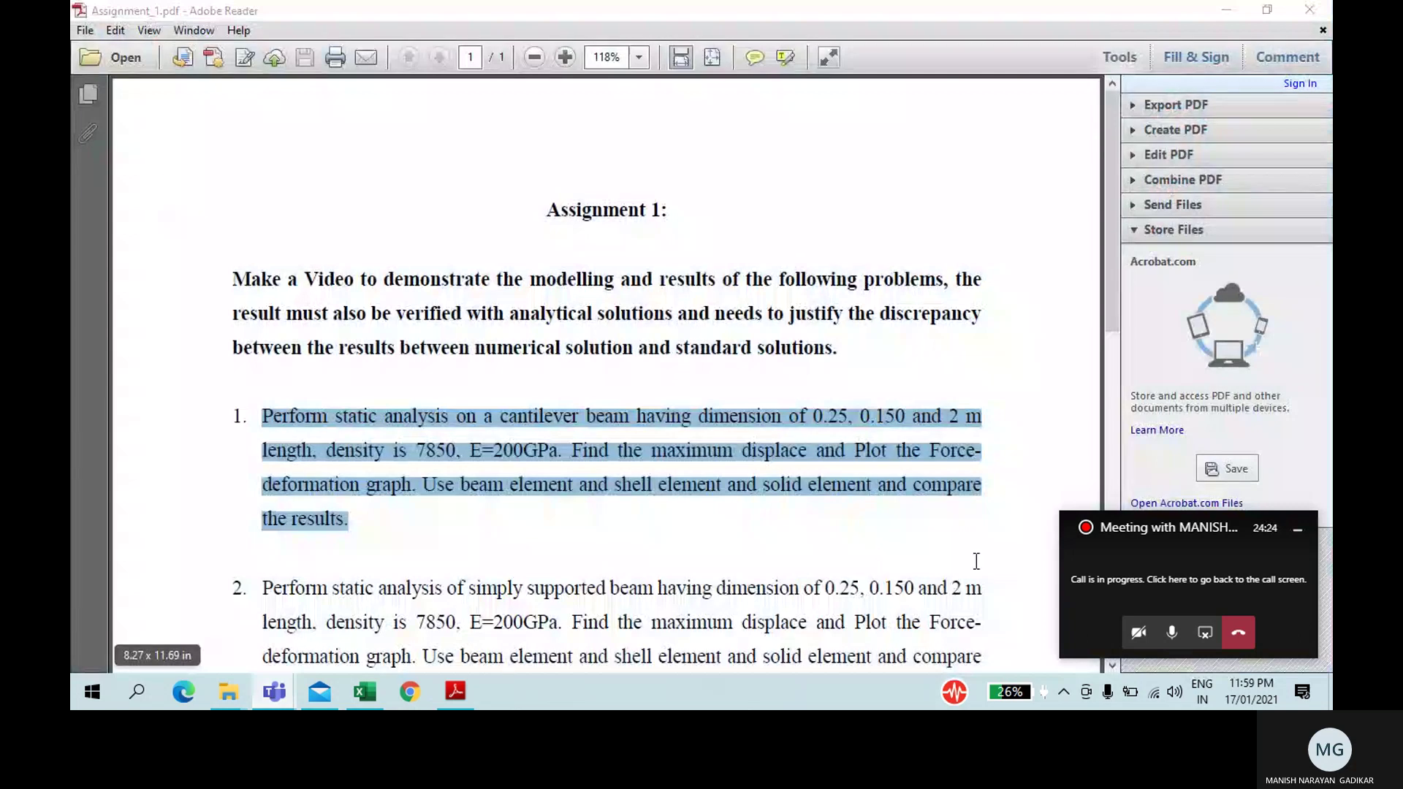
mouse_move(274, 685)
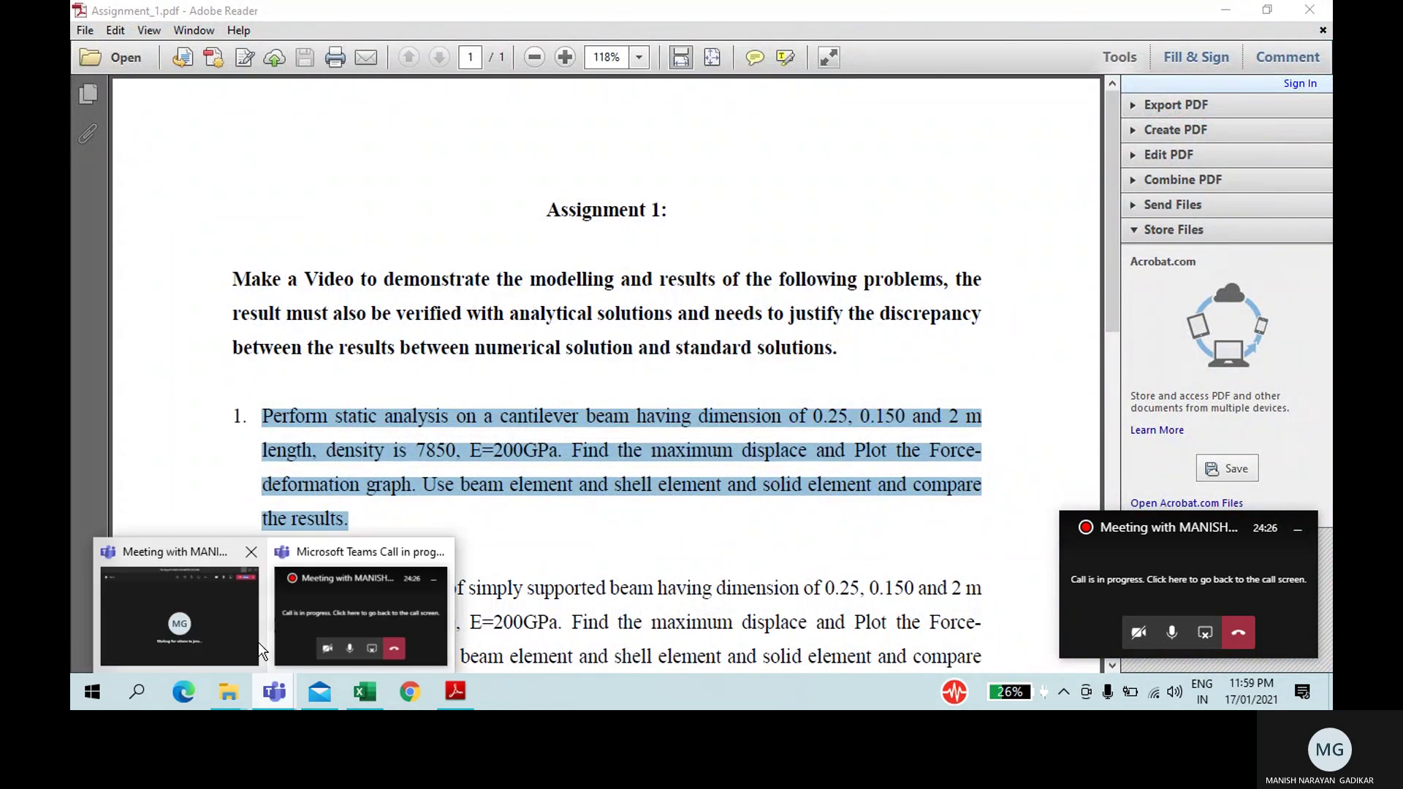
left_click(261, 650)
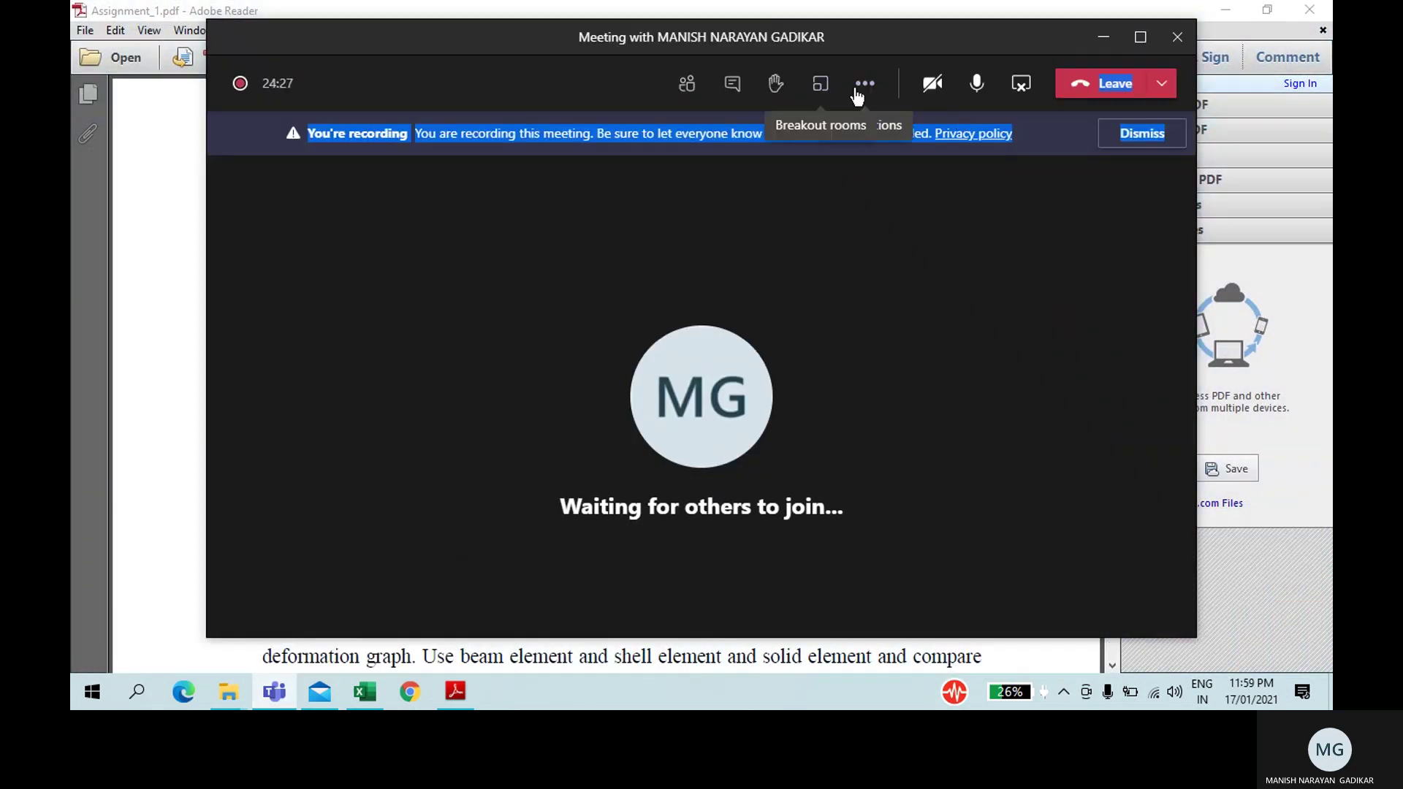